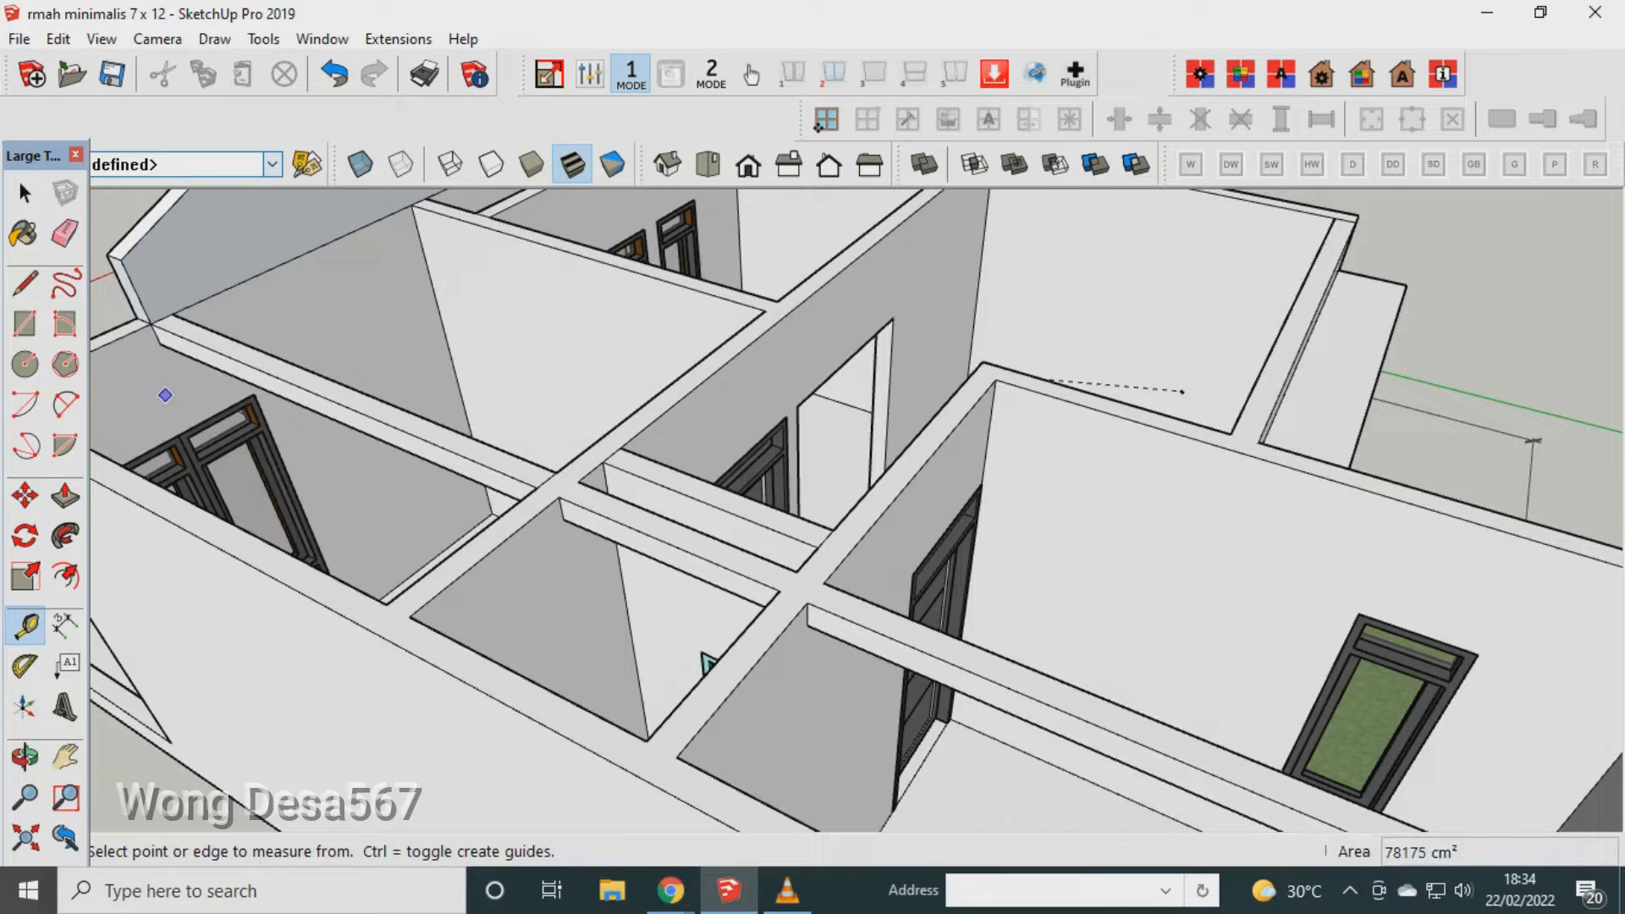
Place a guide across the inner room wall in line with one side of the adjoining outer beam.
key(t)
scroll(979, 406, up, 3)
click(864, 404)
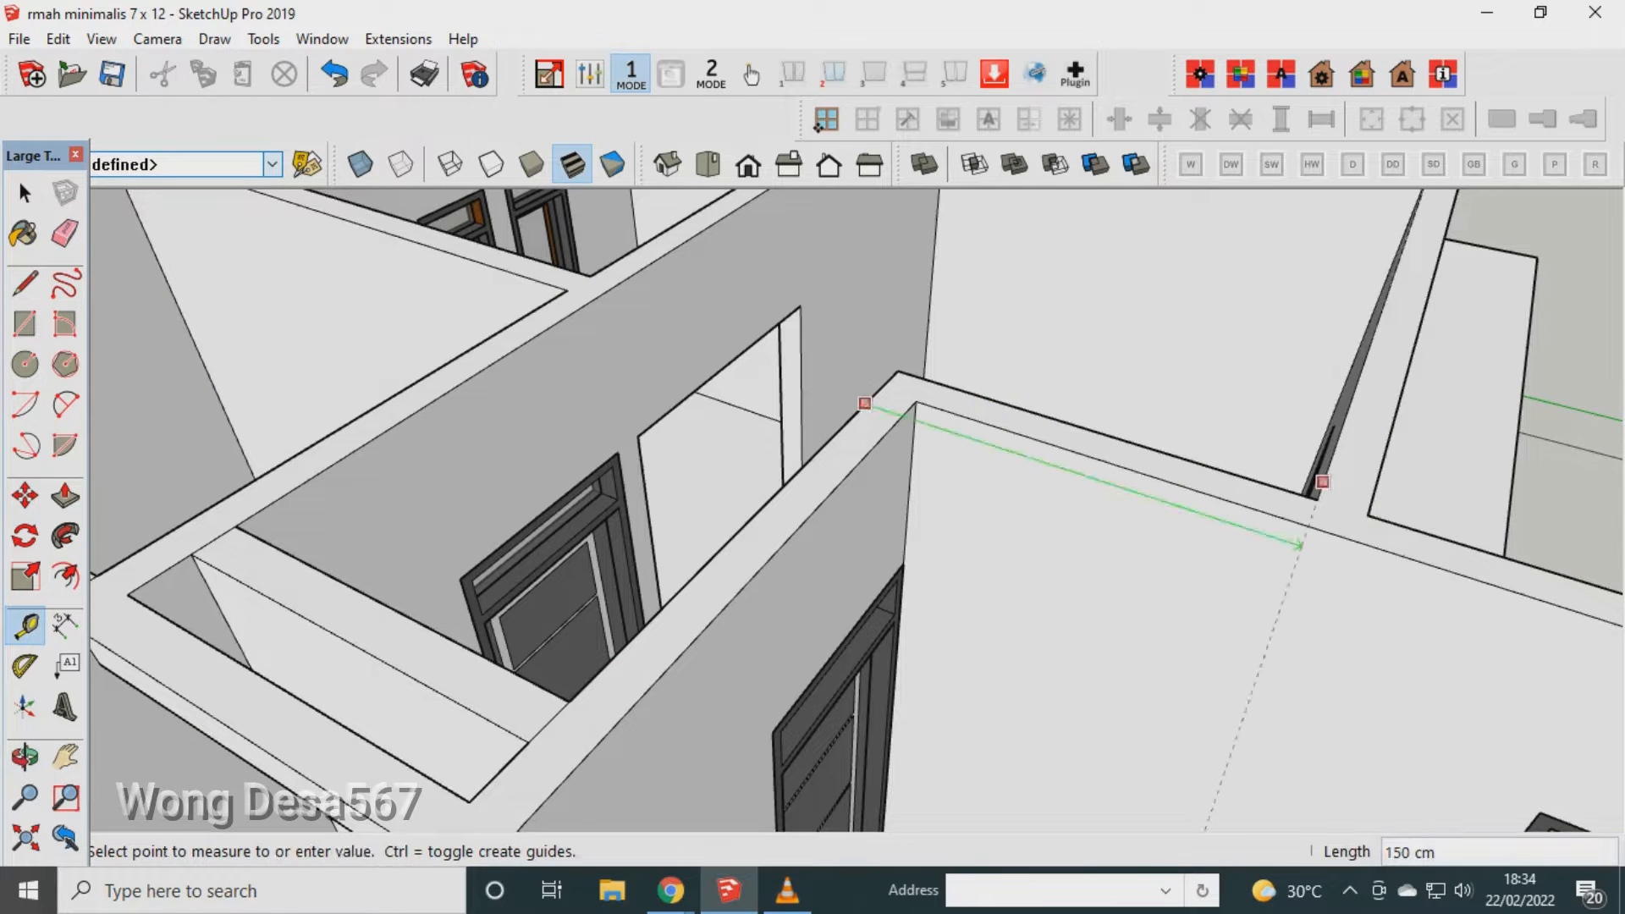
click(1323, 482)
click(909, 489)
click(1295, 559)
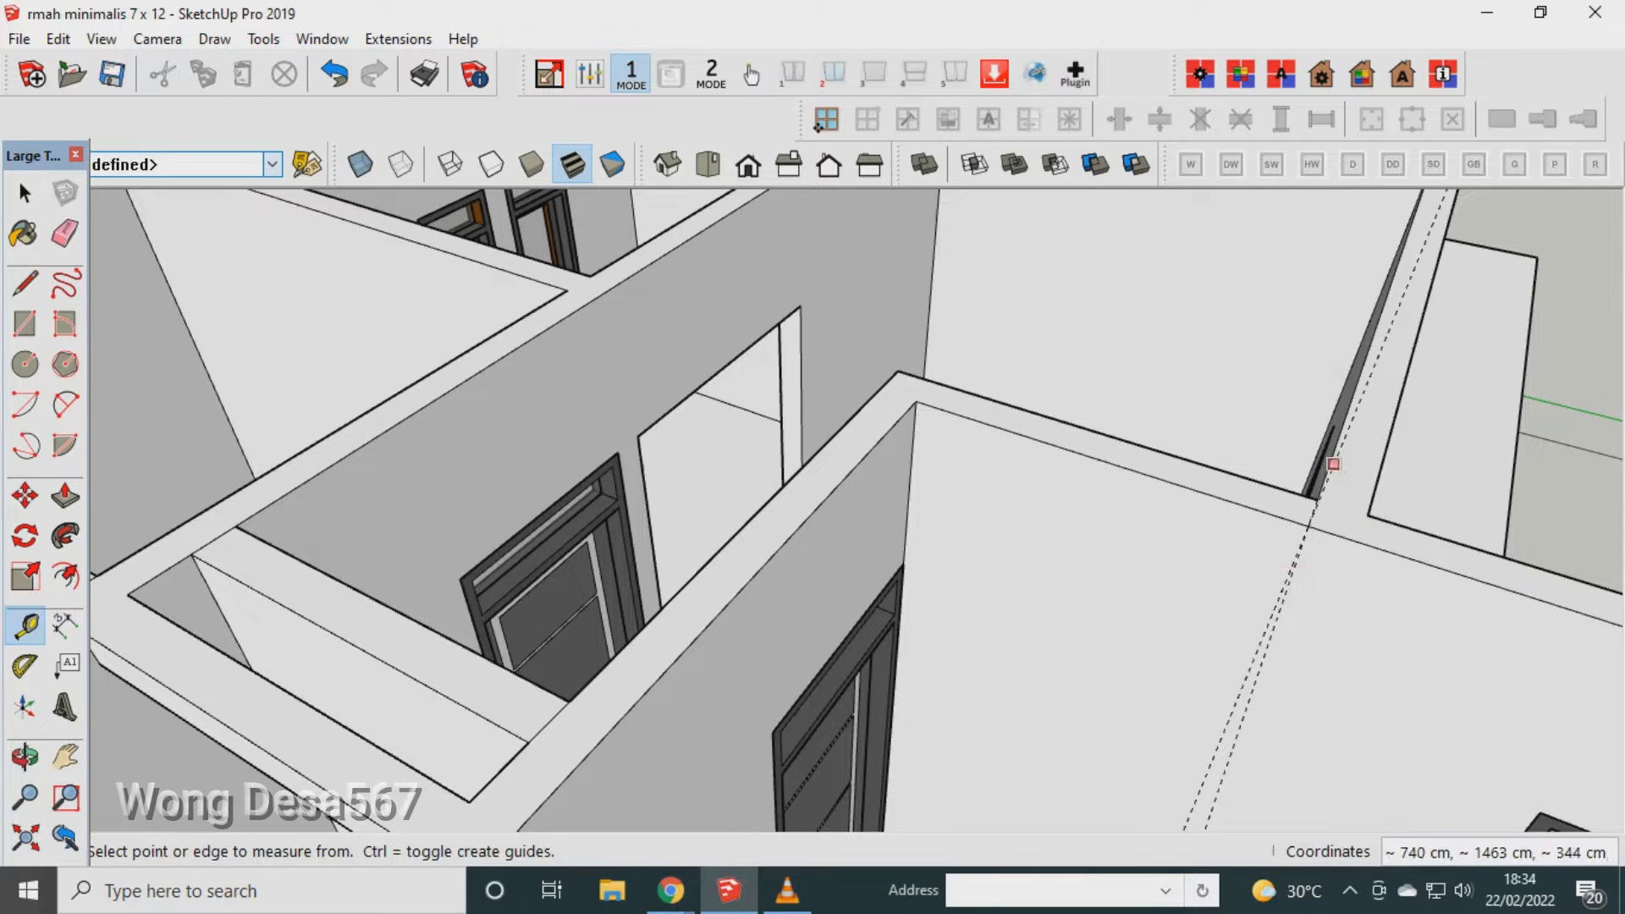
Add a parallel guide 15 cm away, in line with the adjoining beam's other side, and remove the stray guides.
click(1266, 650)
click(1382, 519)
click(1244, 679)
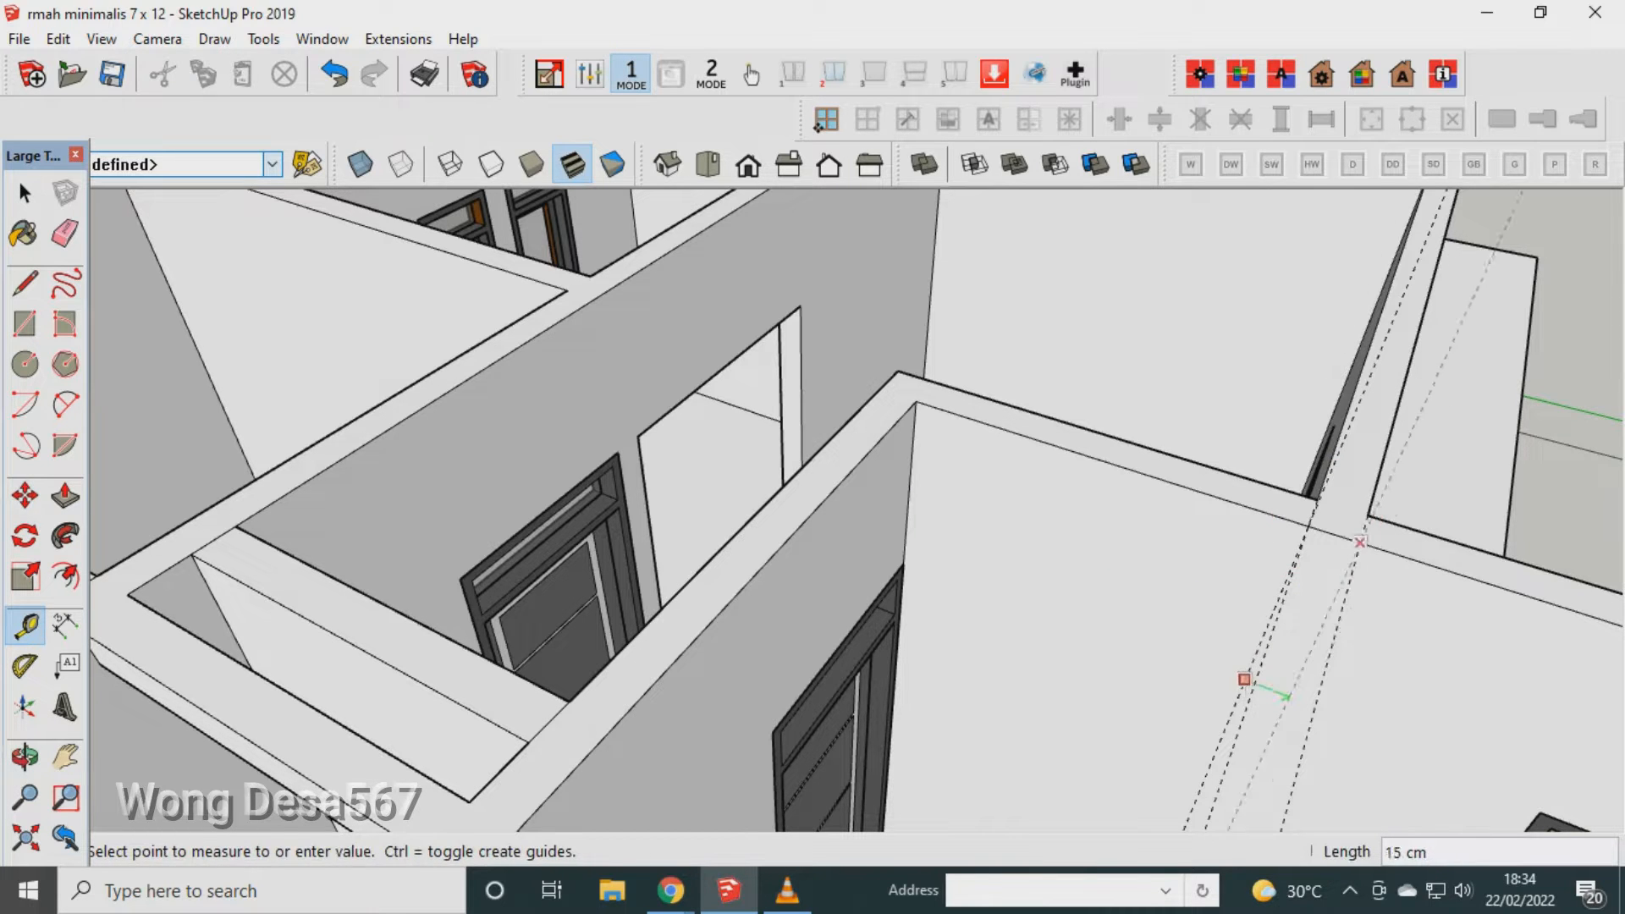
click(1315, 551)
key(e)
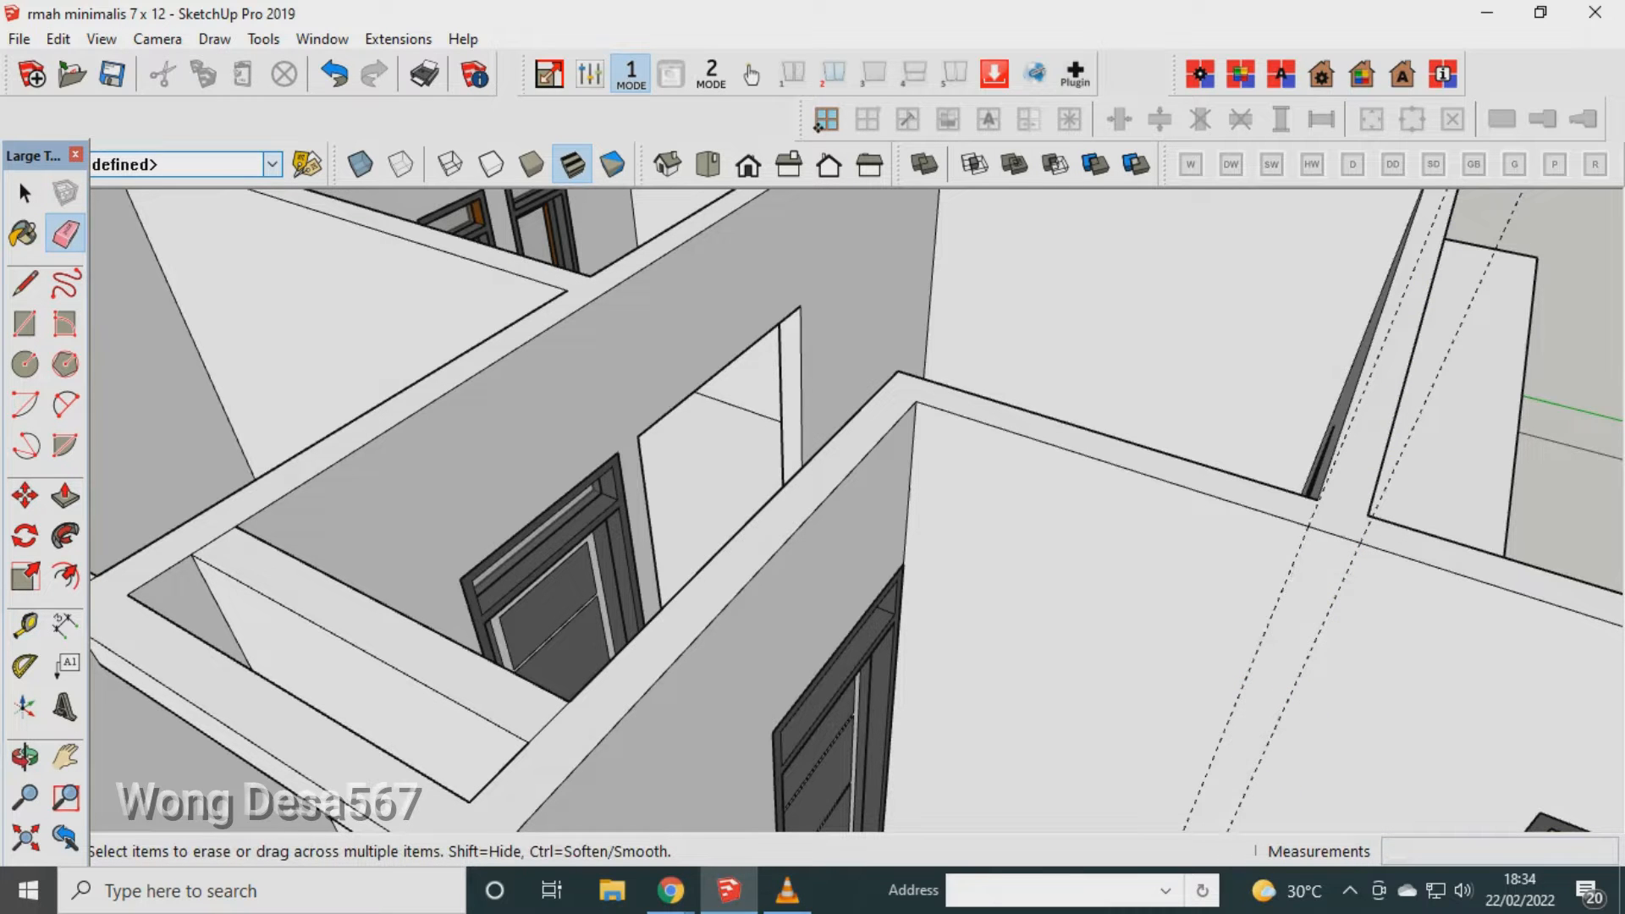
Place a guide on the inner wall face 15 cm below the wall's top edge.
scroll(1142, 275, down, 4)
key(t)
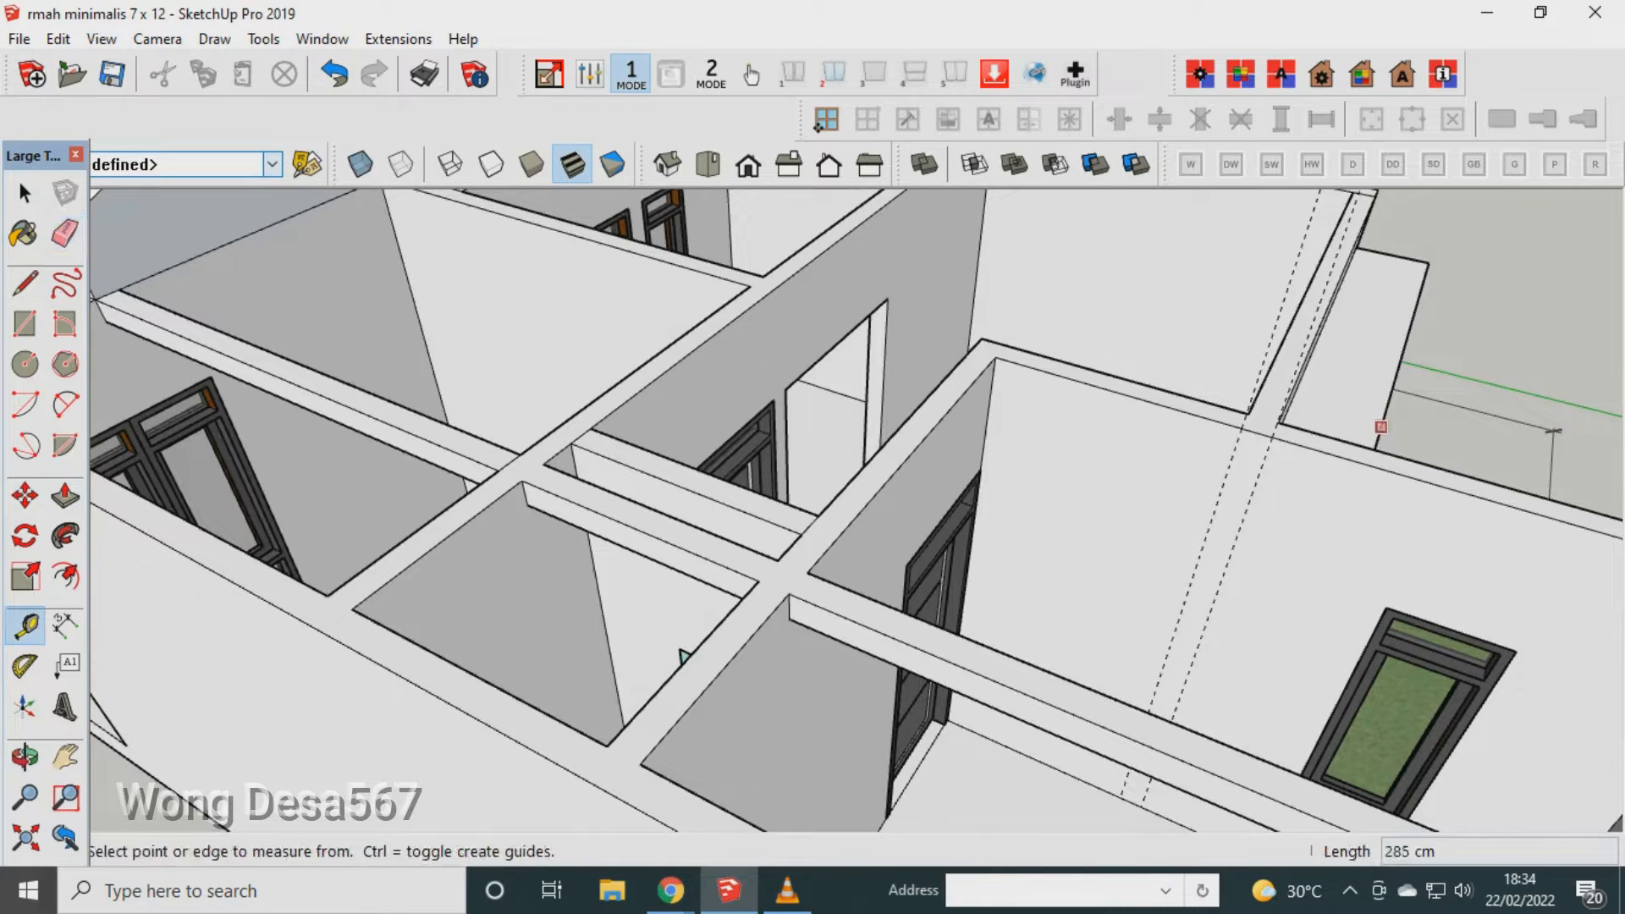
click(1306, 429)
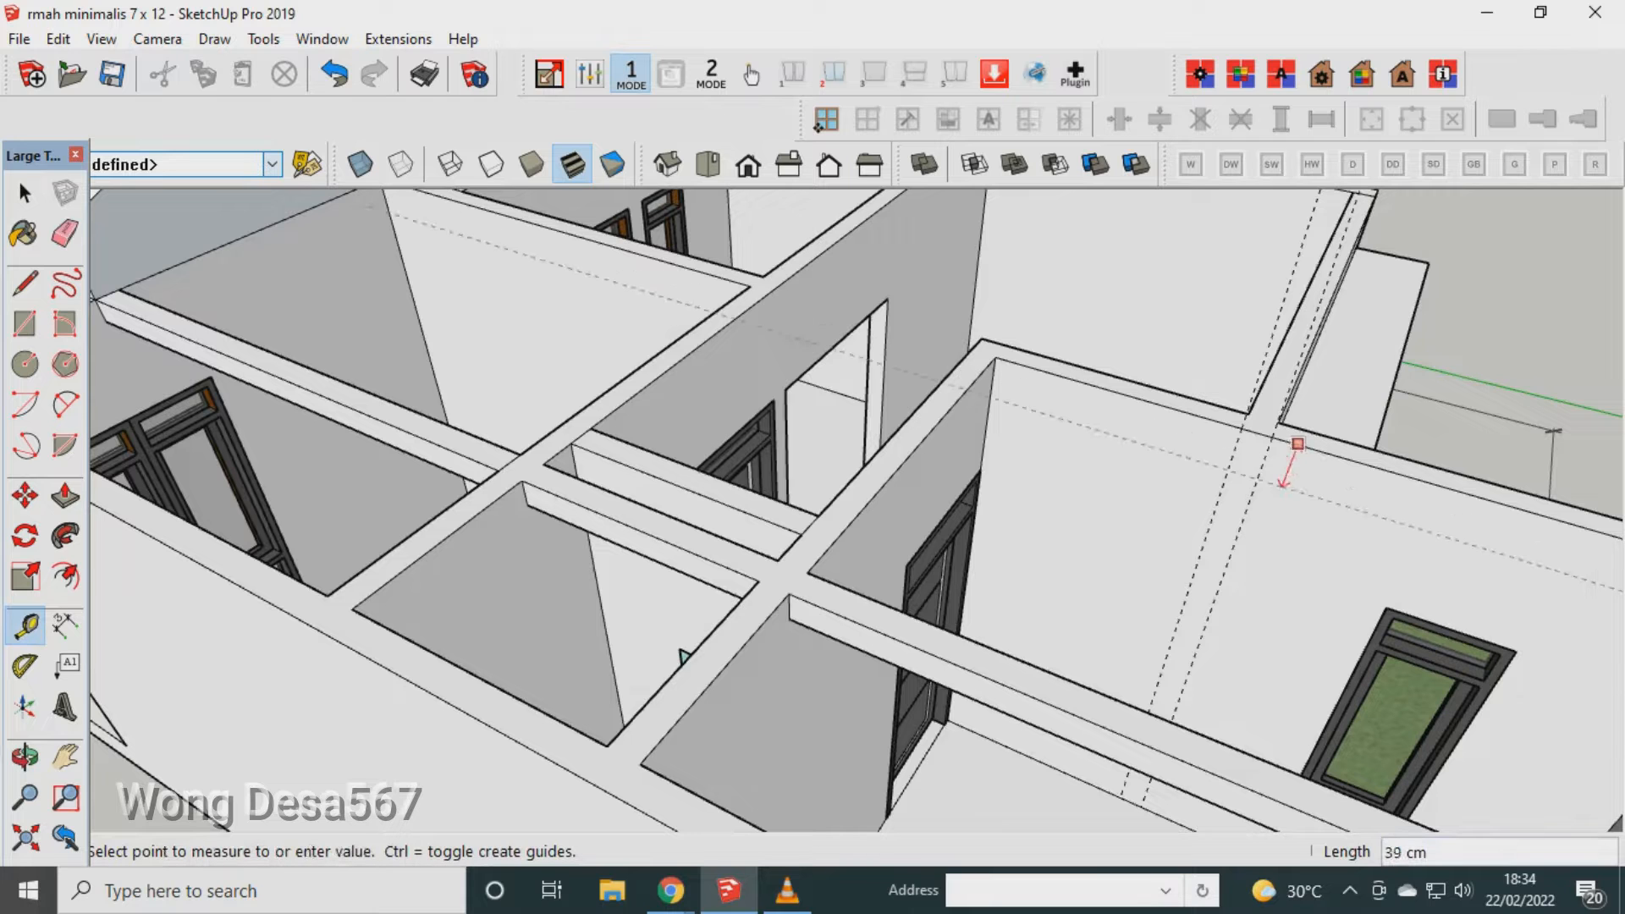
click(1315, 497)
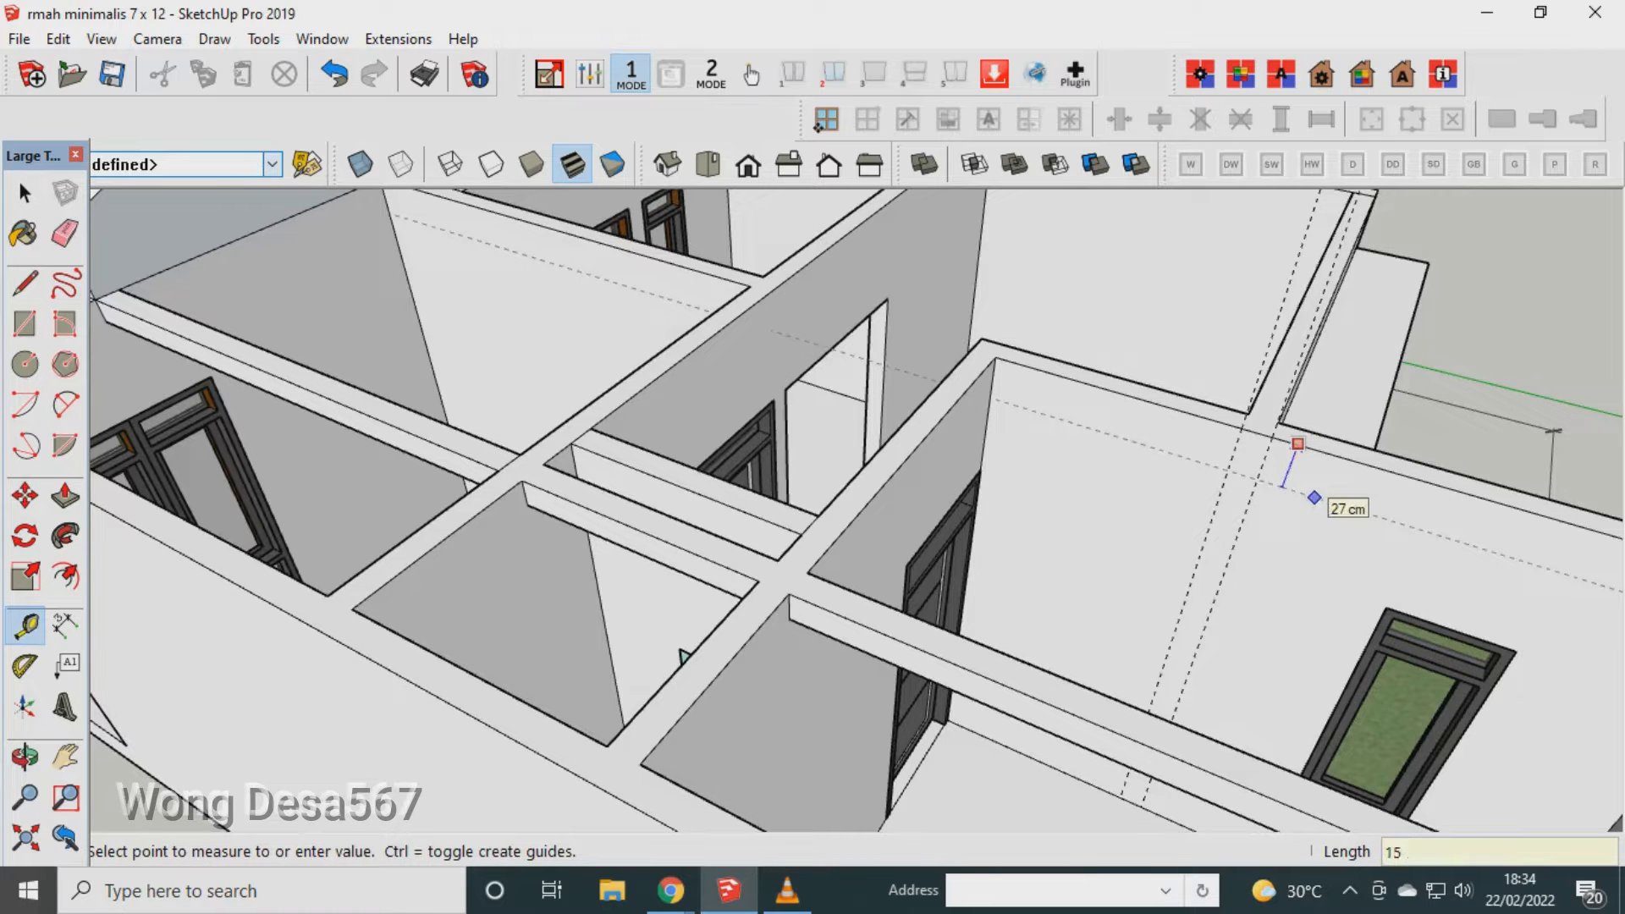
Draw a 15 cm by 15 cm rectangle between the guides at the wall's top edge and erase the guides.
key(r)
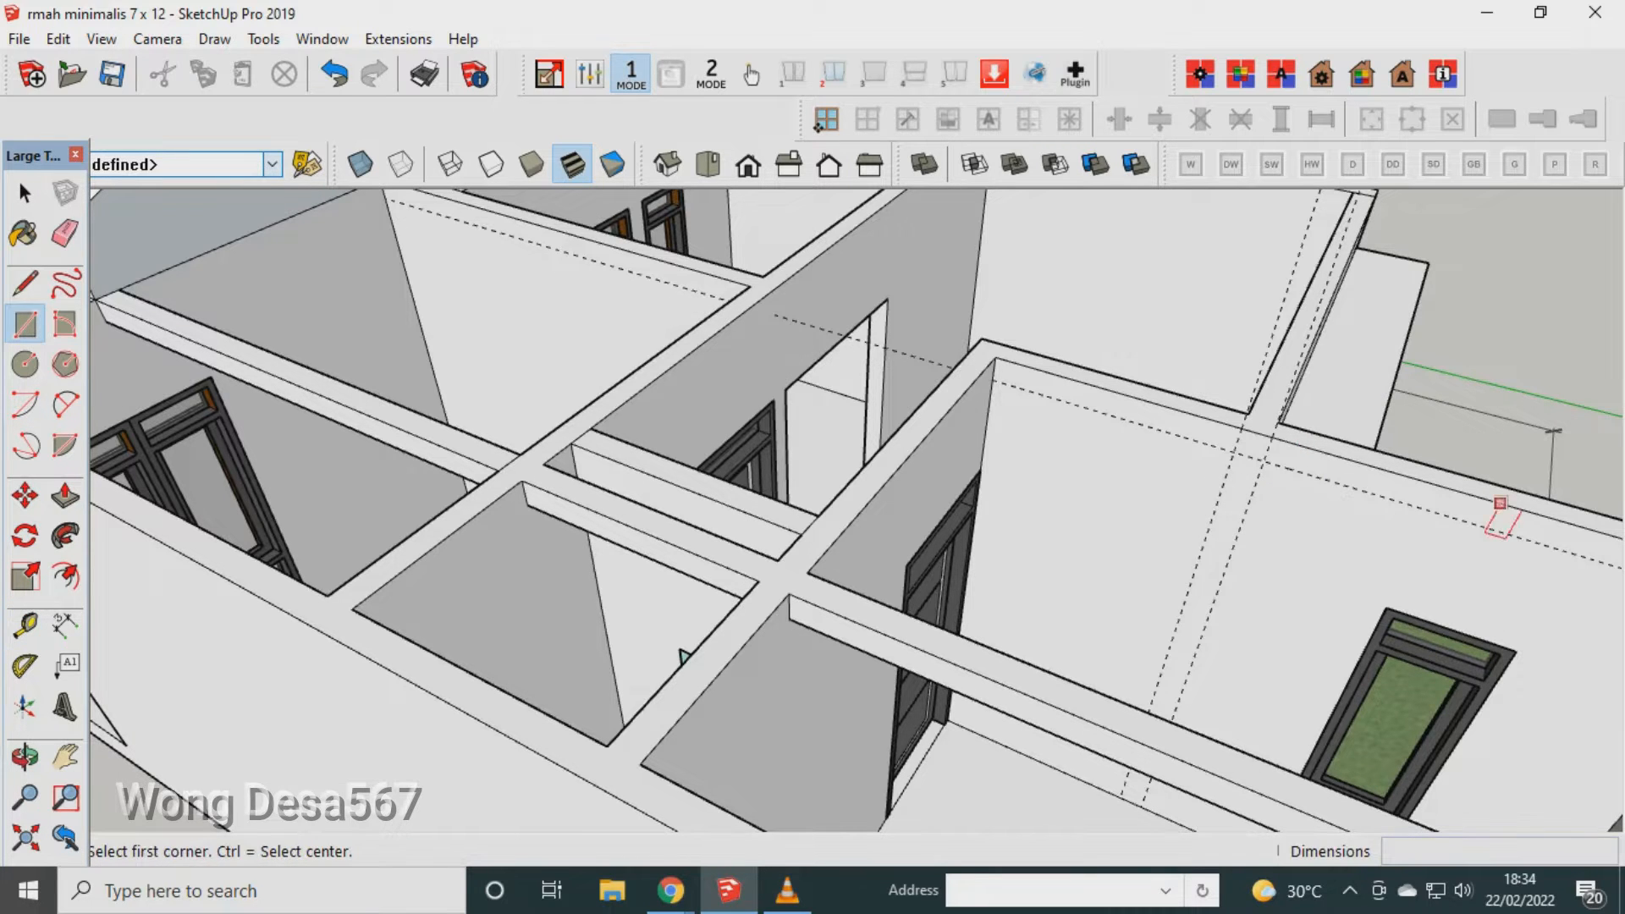
scroll(1505, 508, up, 2)
click(1173, 408)
click(1203, 448)
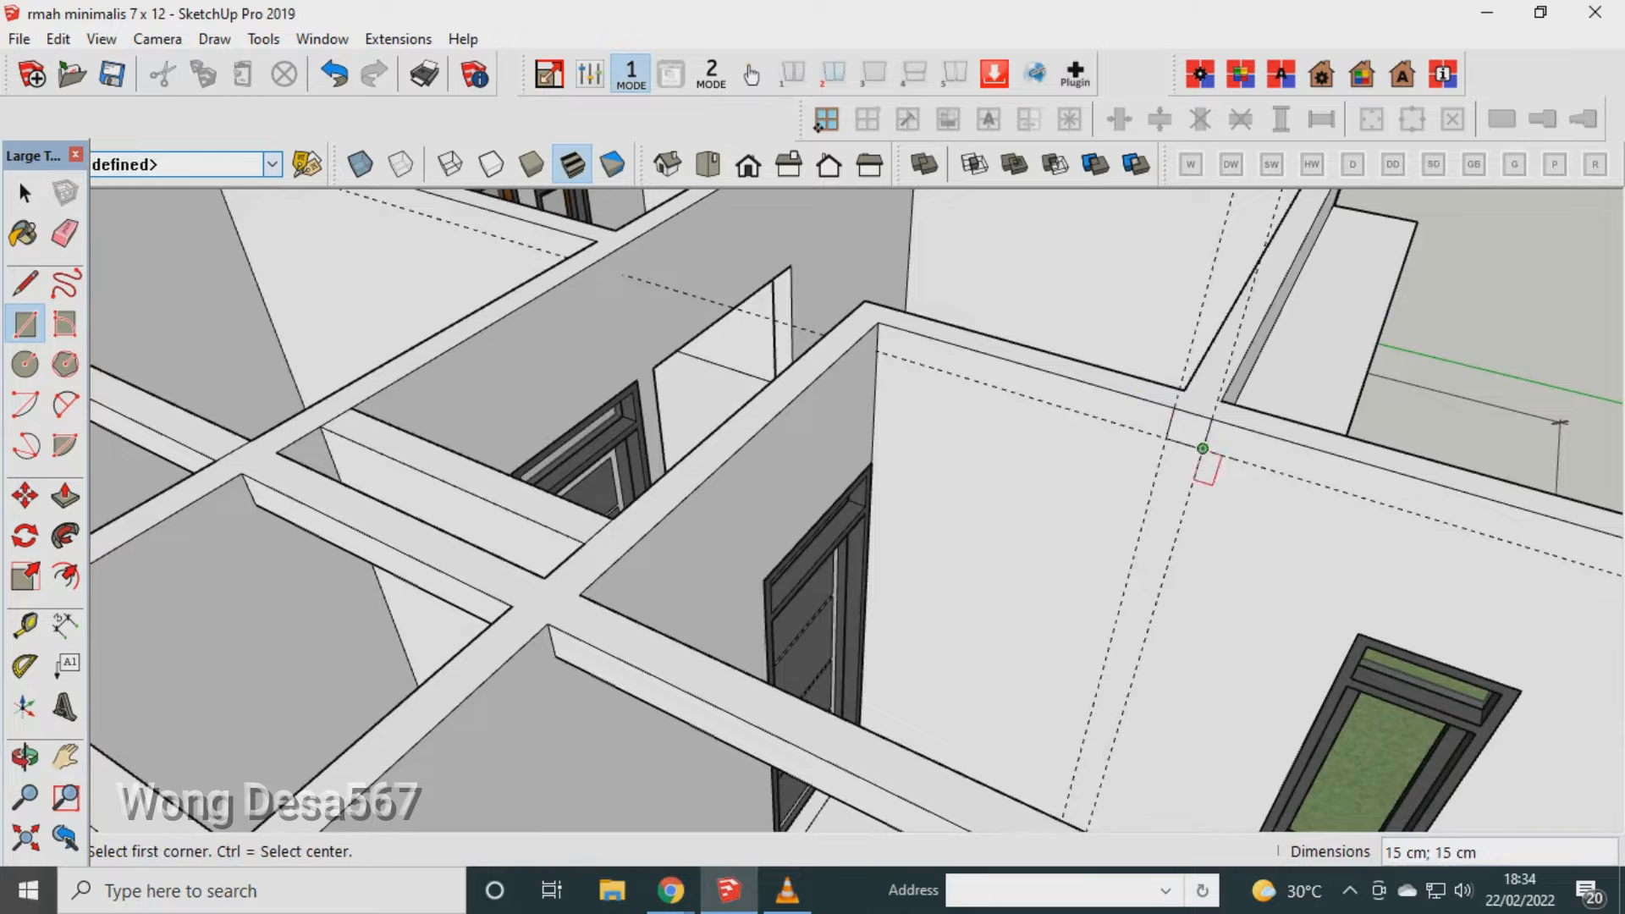
click(65, 234)
drag(1111, 584, 1182, 589)
scroll(1210, 438, down, 2)
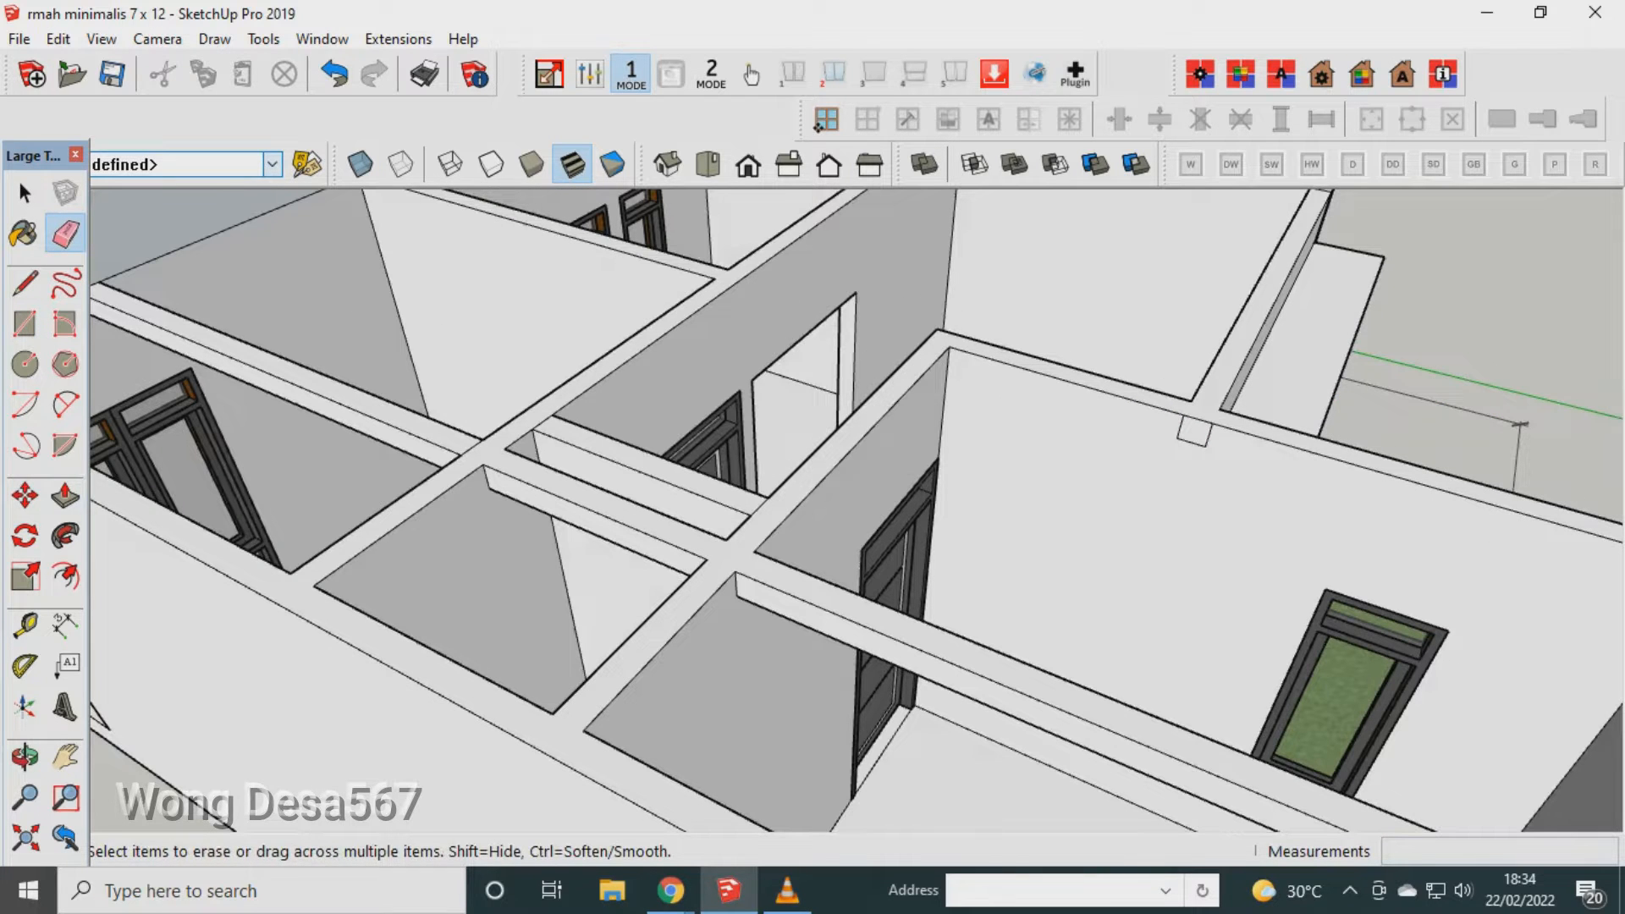
Extrude the small square 205 cm across the room to the opposite beam to form a cross beam.
click(65, 497)
click(1193, 431)
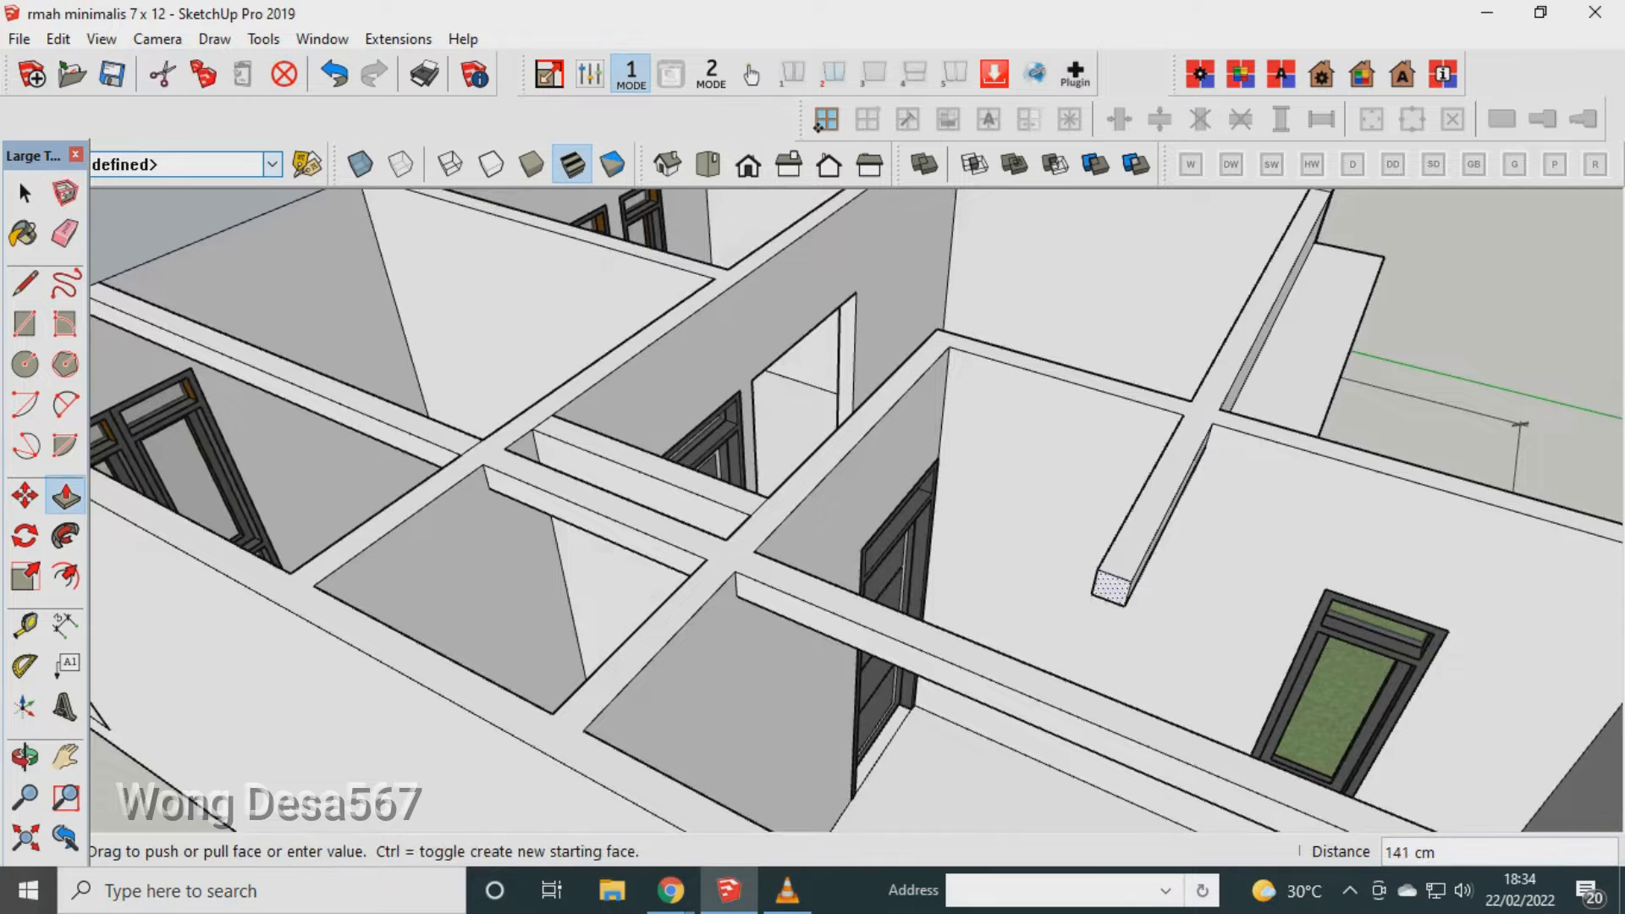
click(1085, 687)
scroll(832, 578, down, 4)
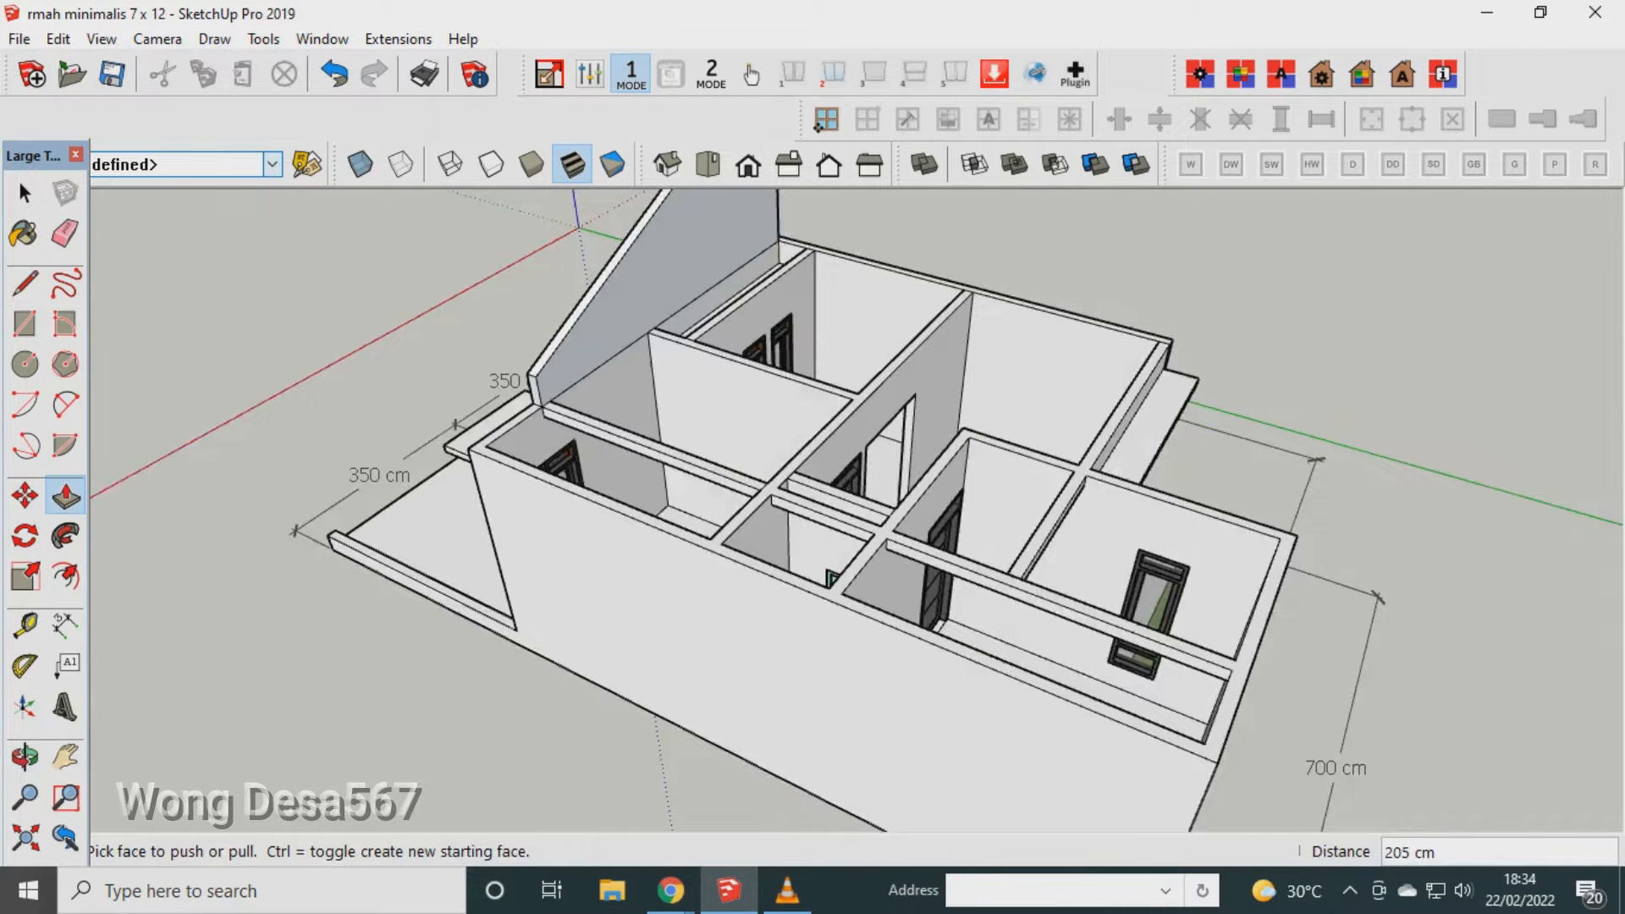
Examine the house model from the rear, side and front, including the beams and the sloped gable wall.
scroll(682, 421, up, 2)
scroll(542, 492, down, 3)
middle_drag(526, 494, 530, 495)
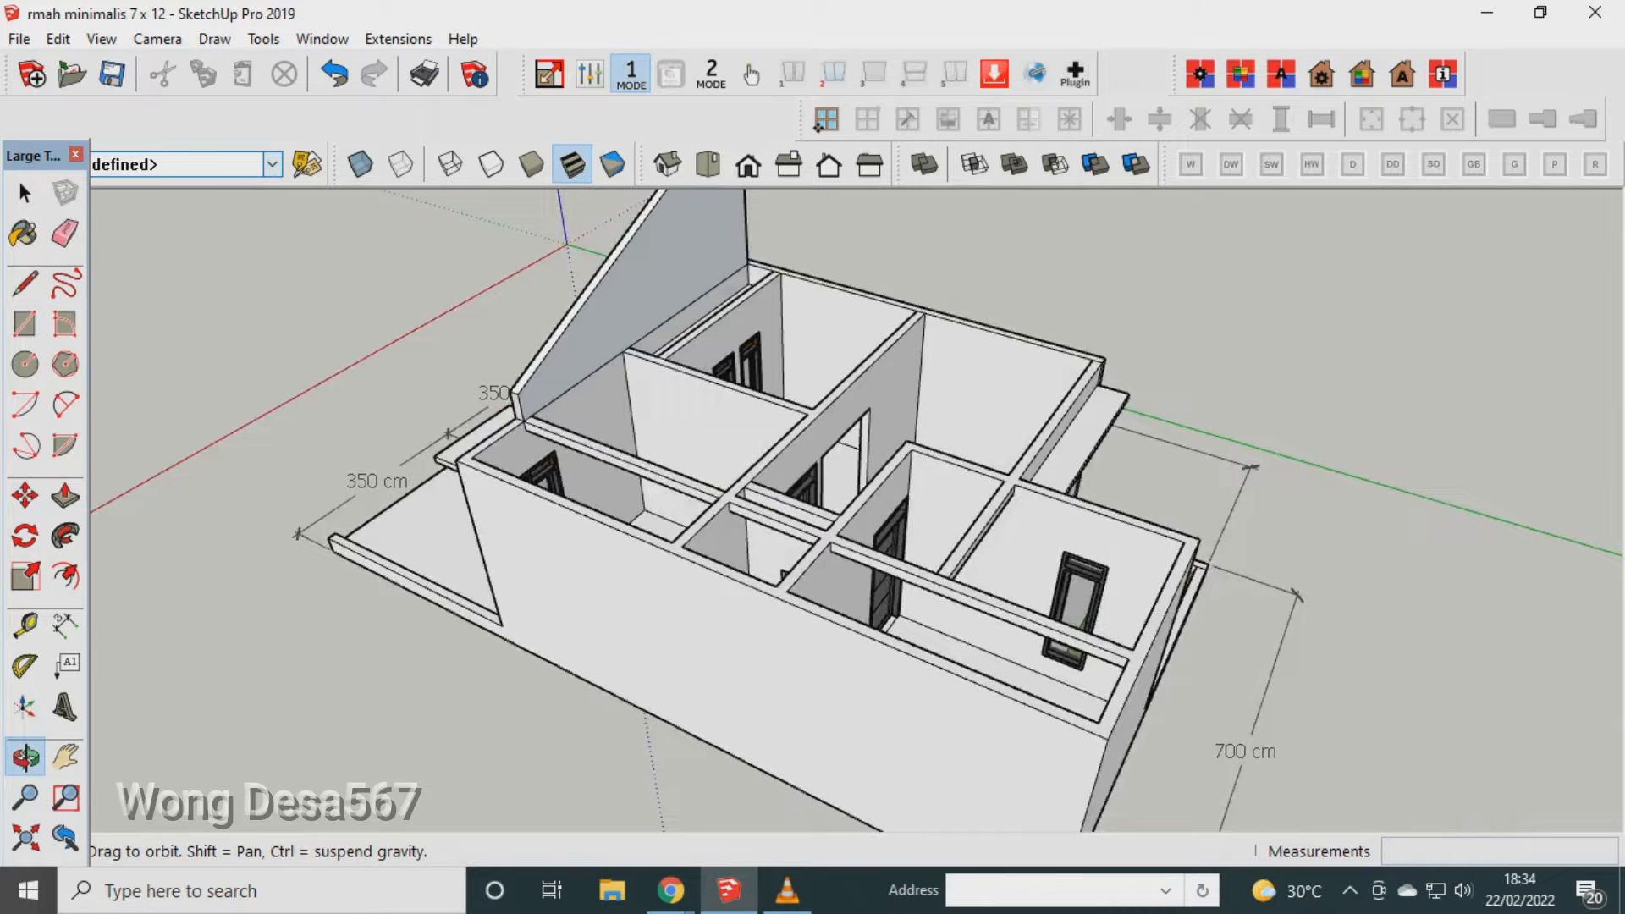
middle_drag(1125, 424, 897, 474)
scroll(956, 440, down, 1)
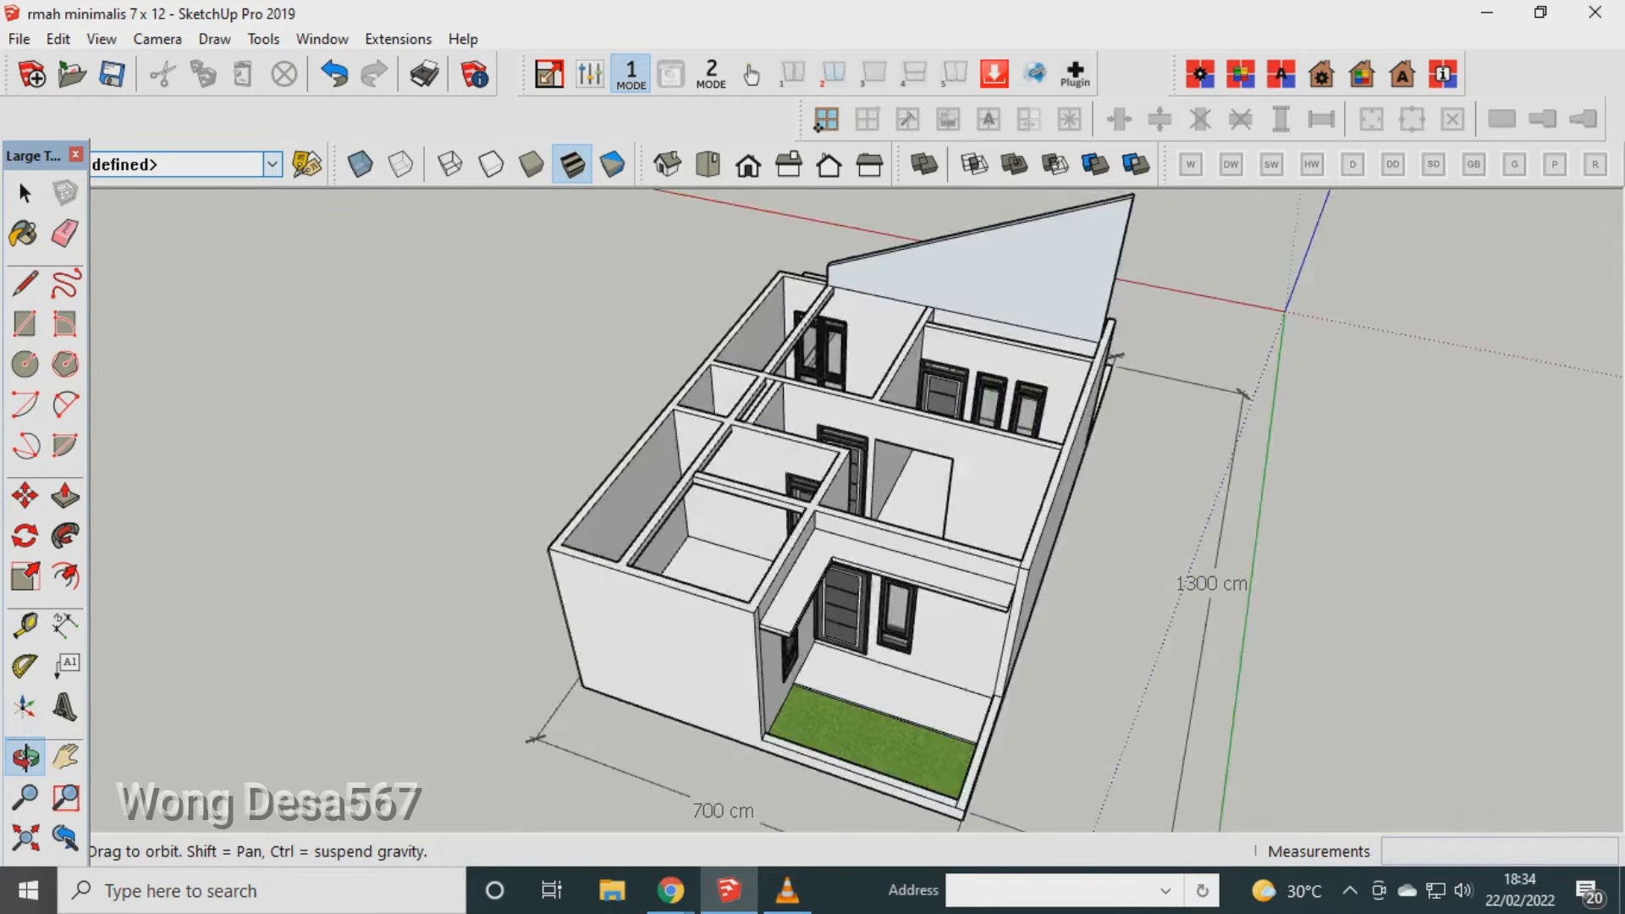
scroll(804, 432, up, 2)
middle_drag(592, 474, 1033, 380)
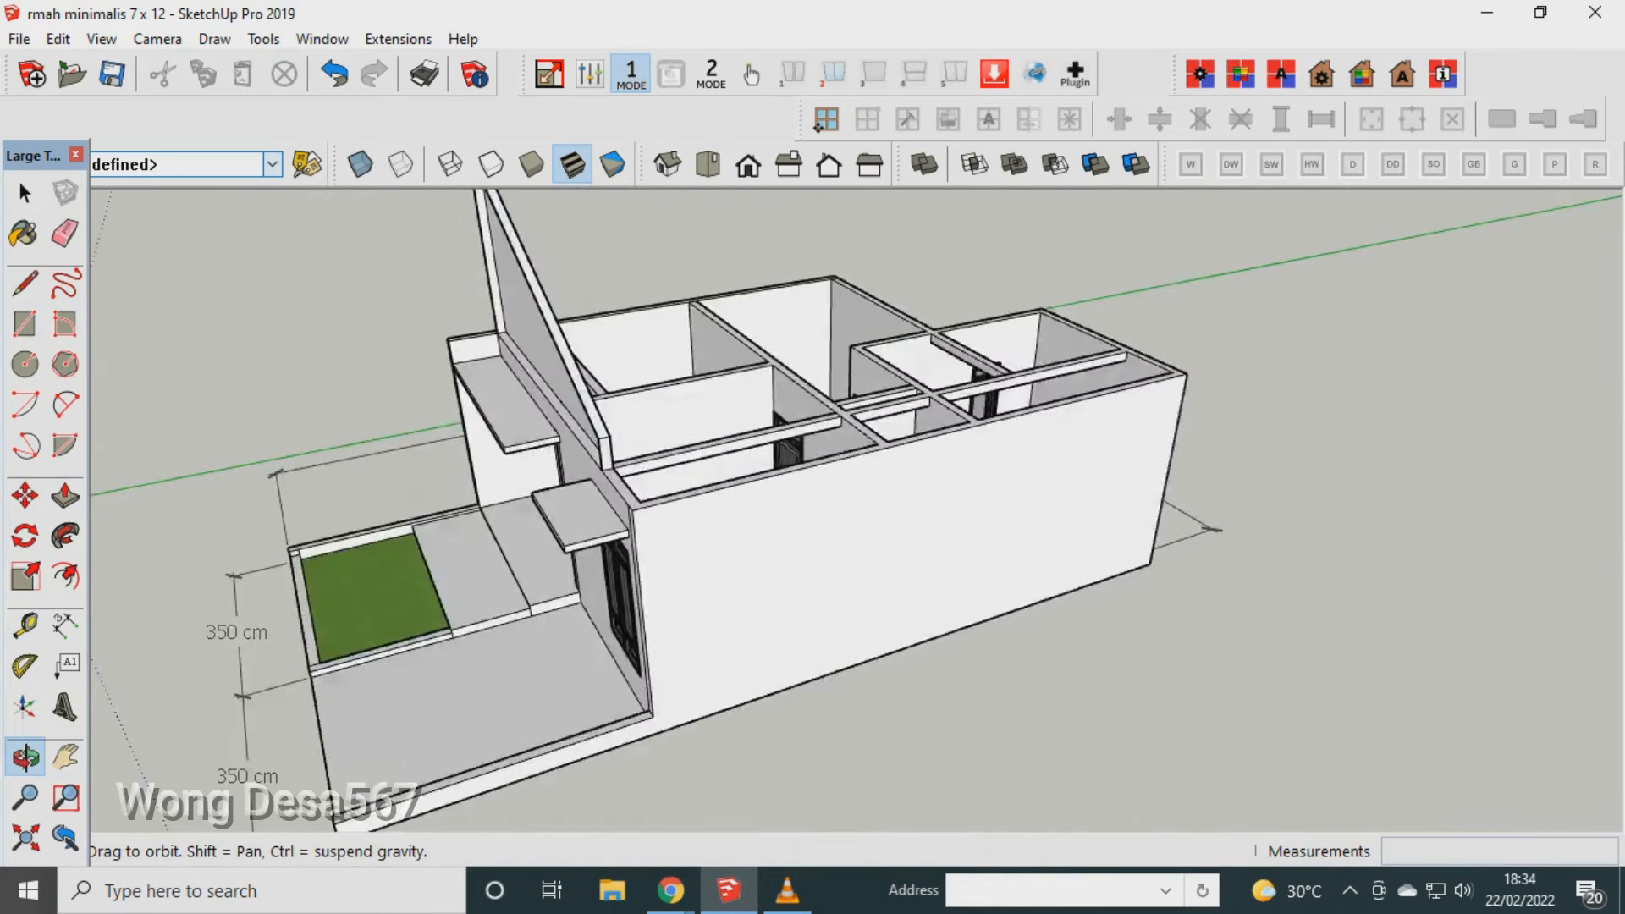
scroll(474, 415, down, 1)
middle_drag(474, 424, 762, 406)
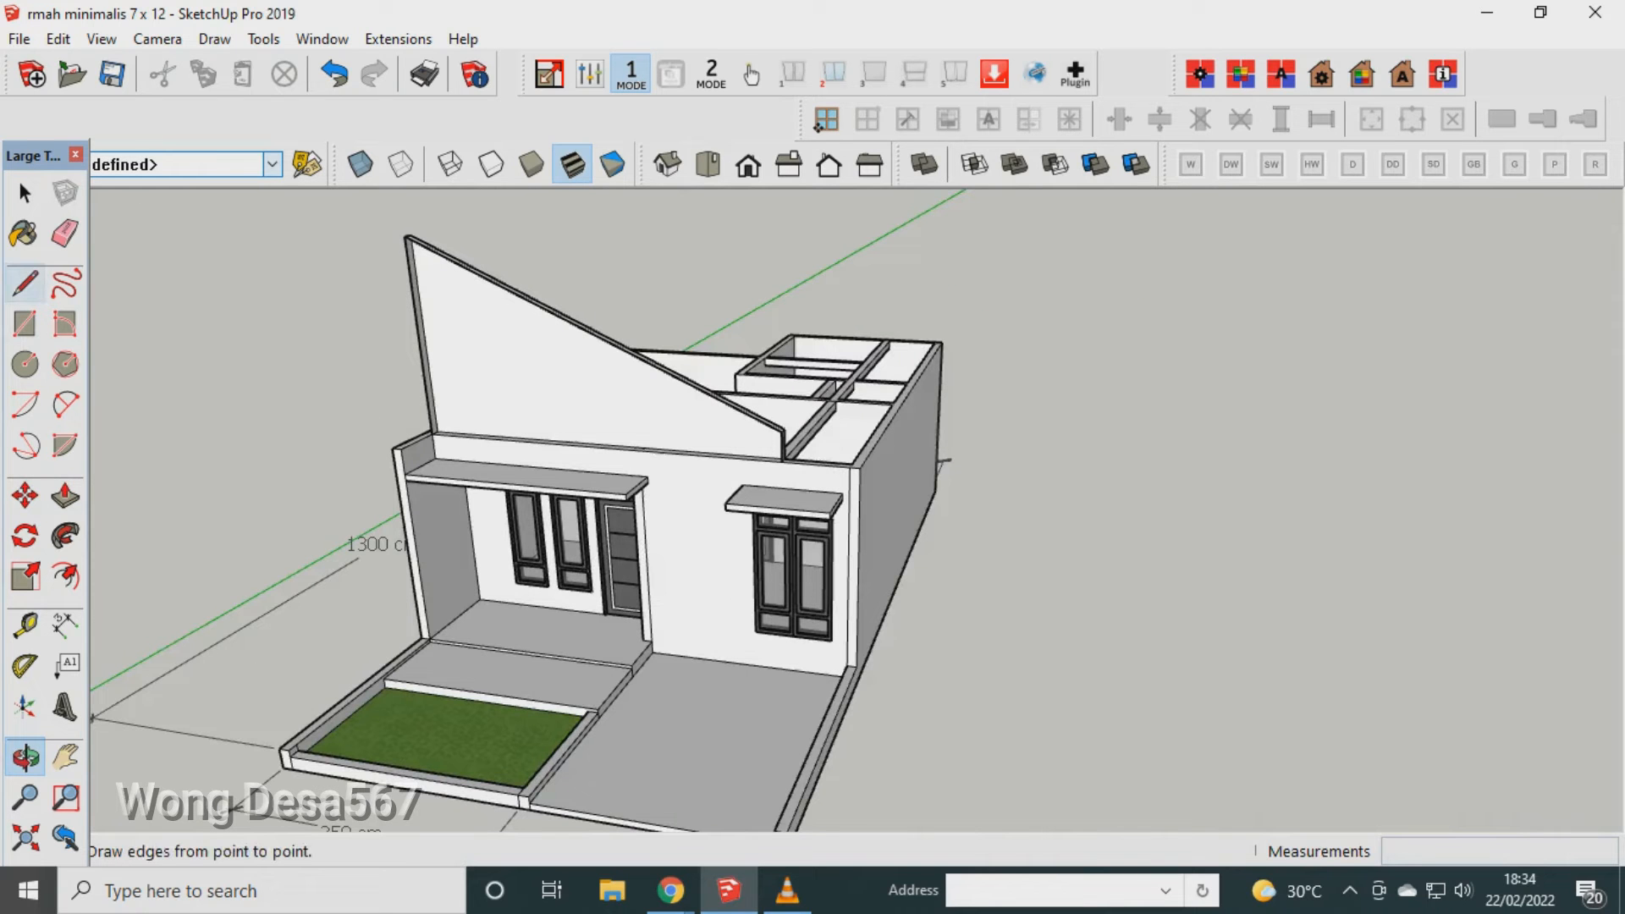
Draw a line along the sloped gable wall's bottom front edge to close its open front face.
click(25, 324)
scroll(433, 321, up, 2)
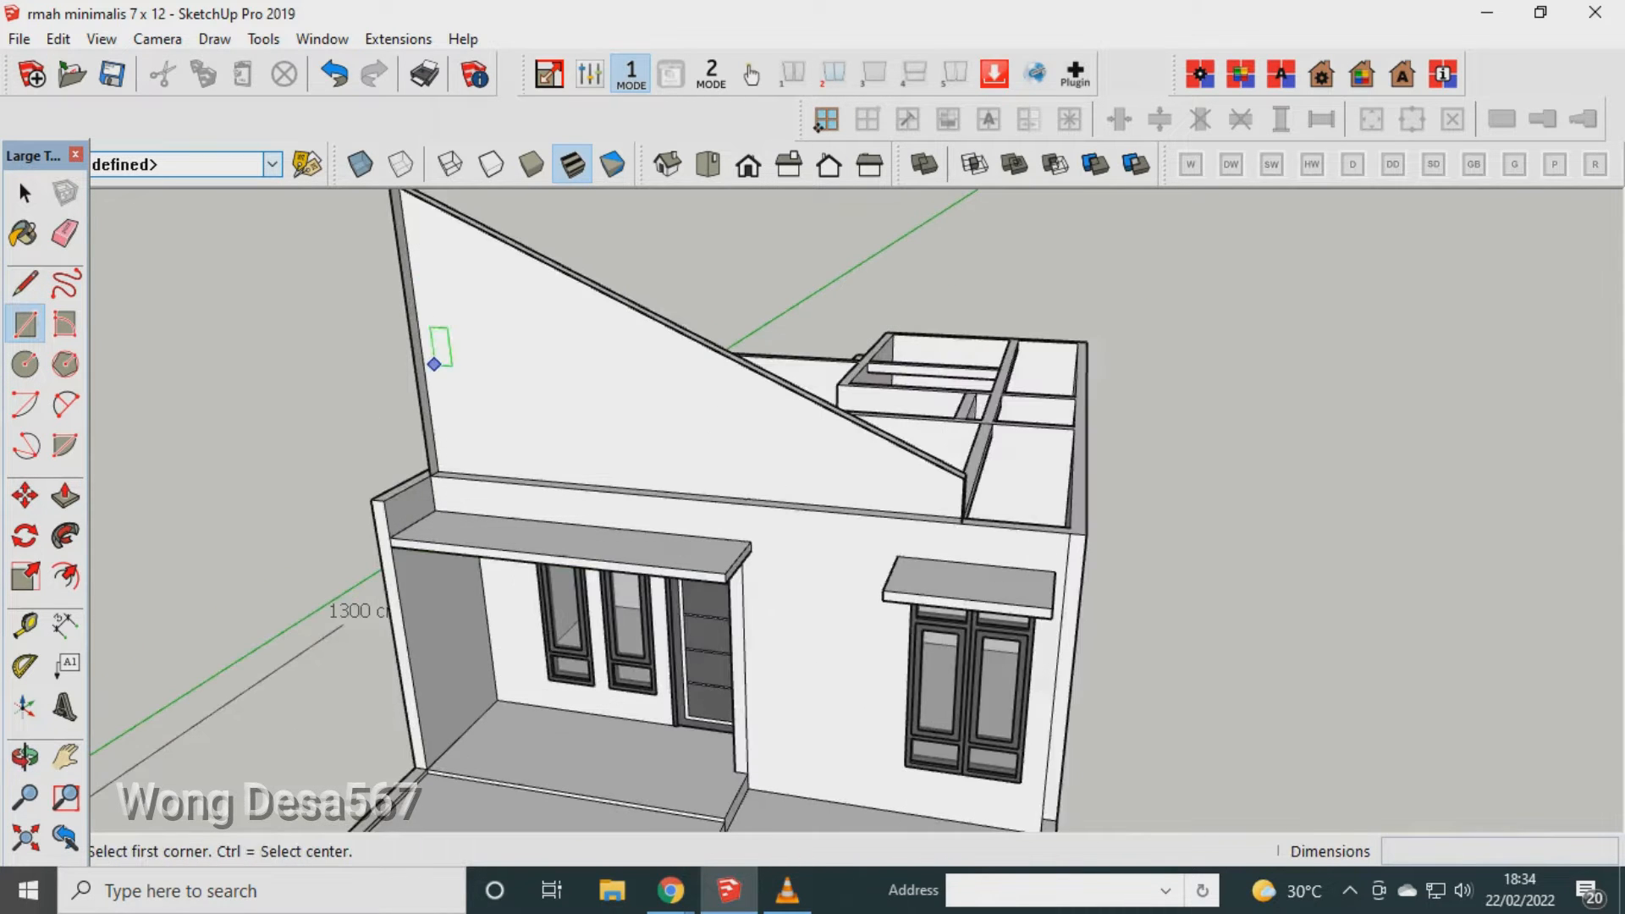
click(26, 283)
scroll(482, 443, down, 1)
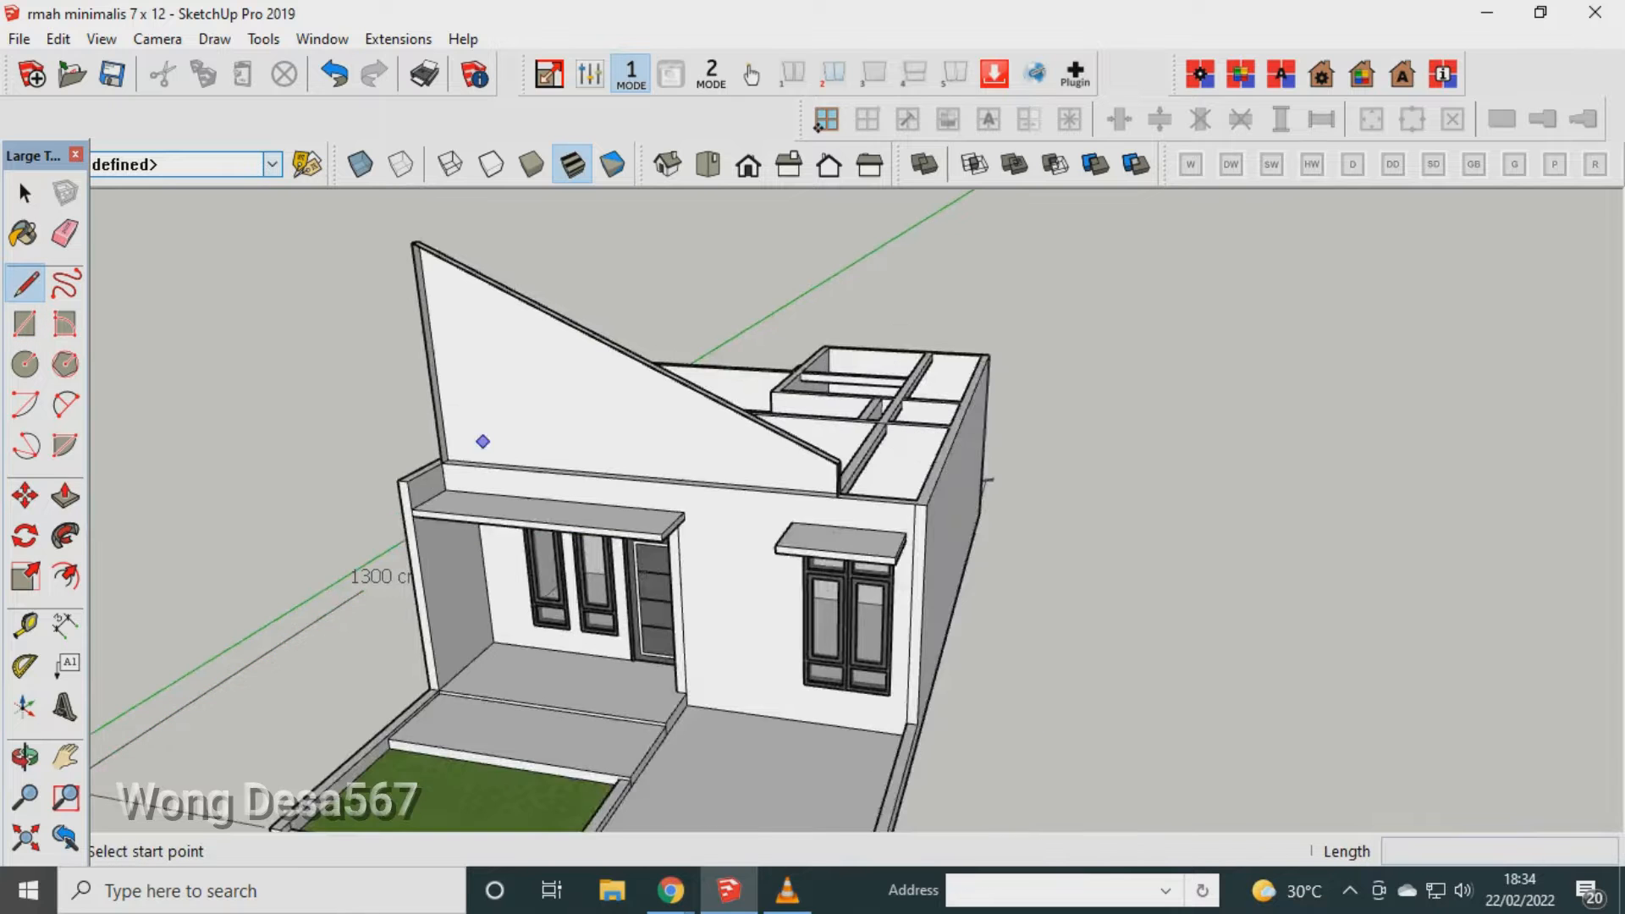
scroll(483, 443, up, 3)
click(427, 467)
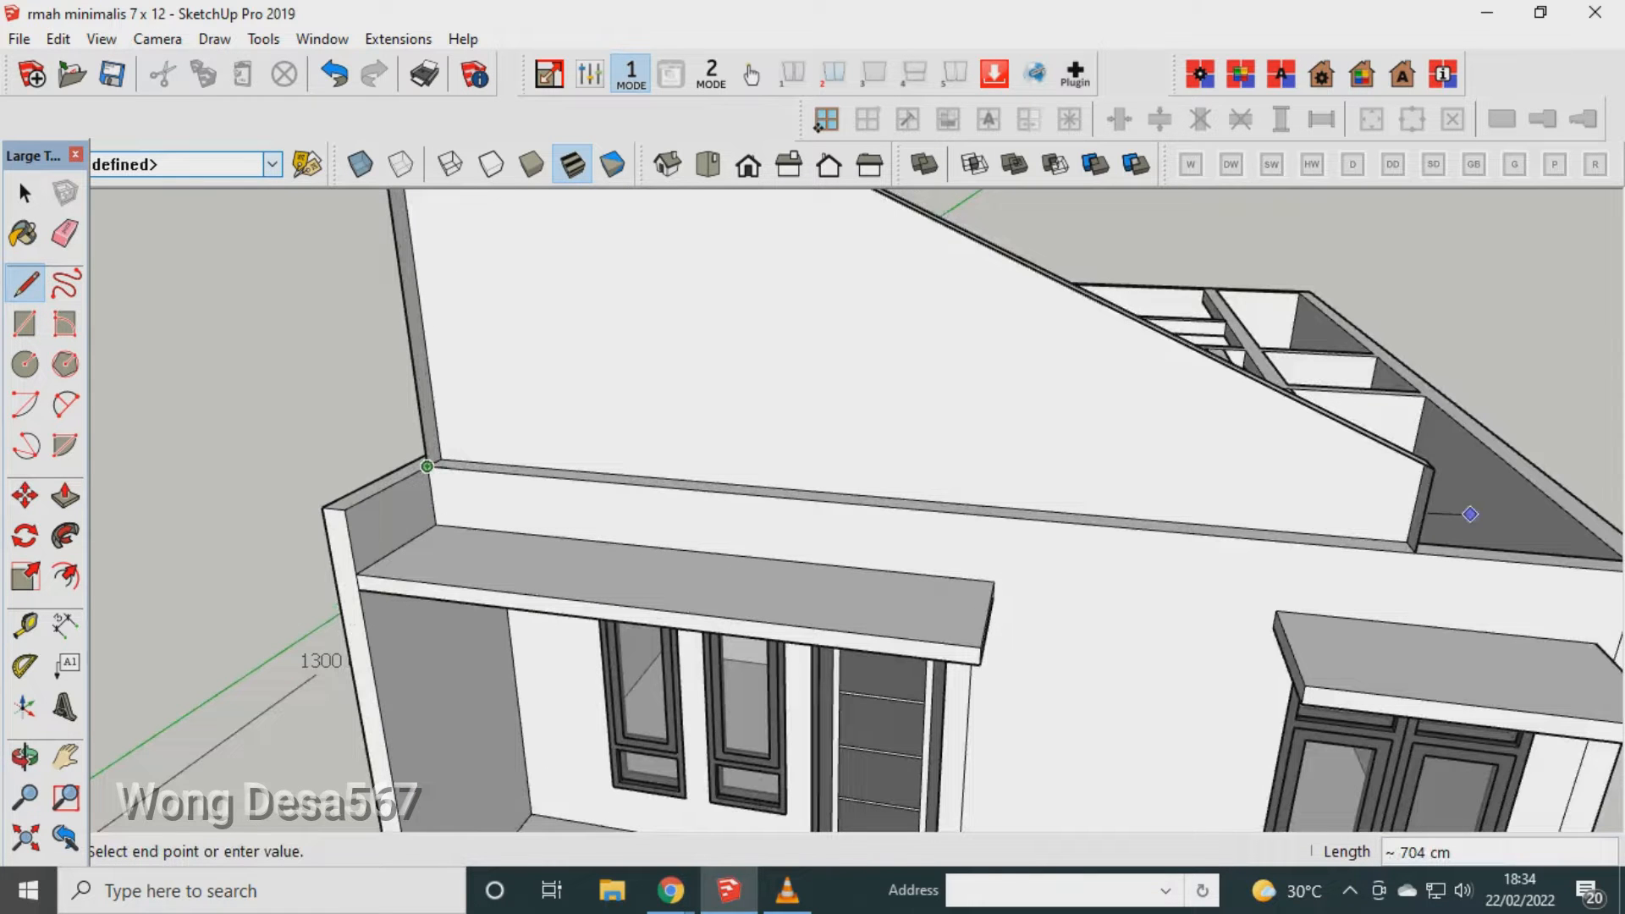
click(1414, 553)
scroll(969, 622, down, 1)
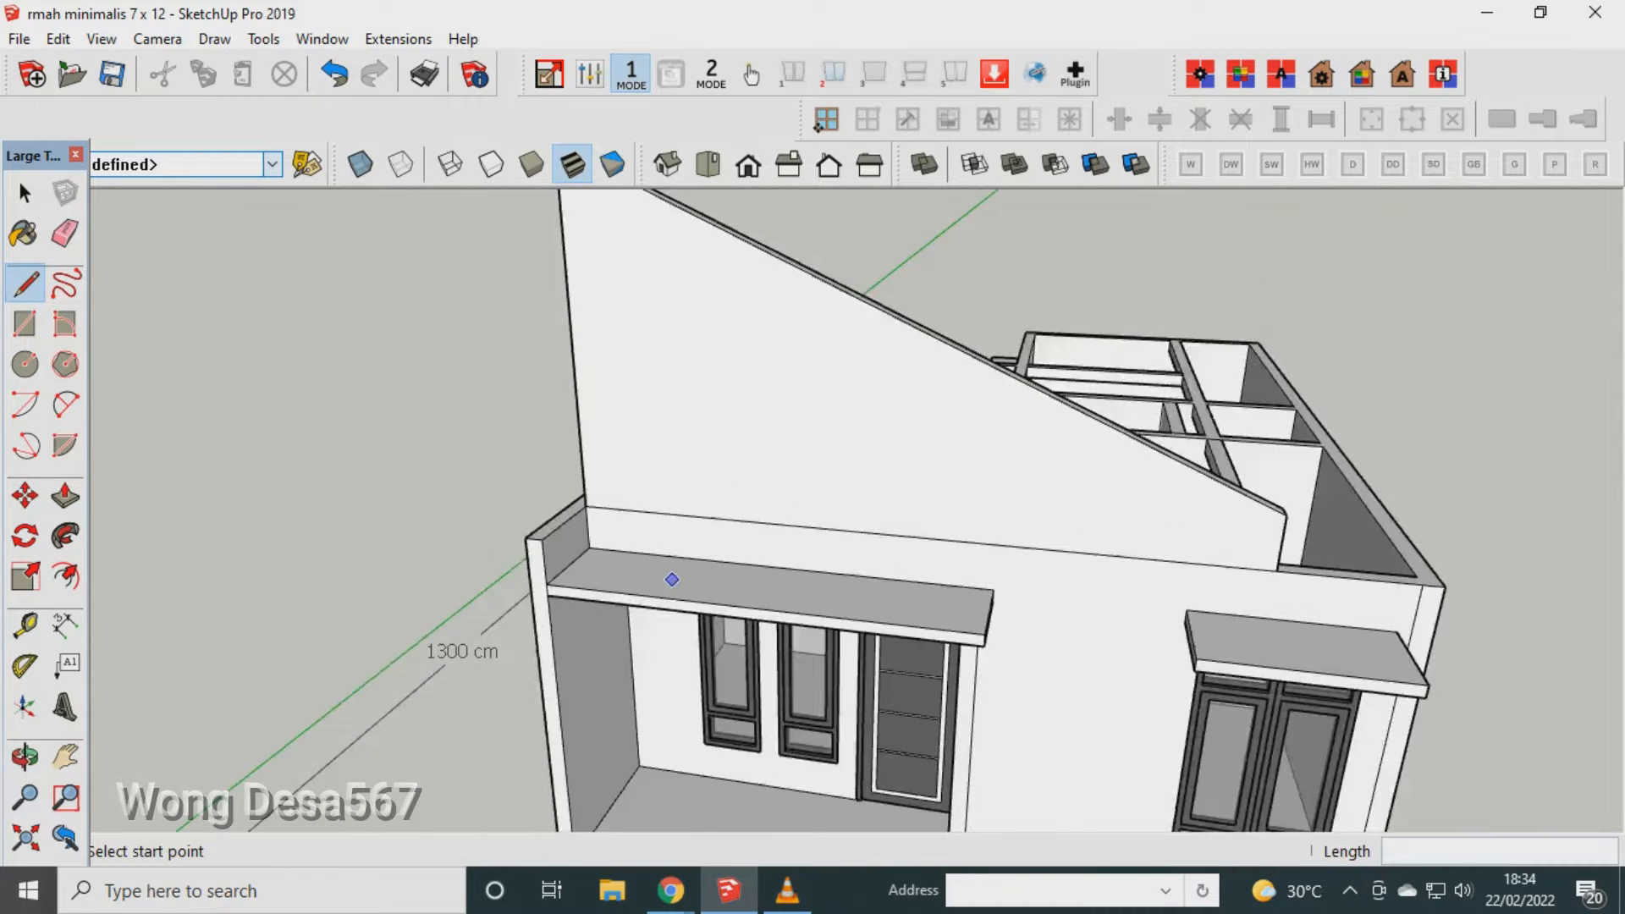
scroll(473, 616, down, 1)
middle_drag(846, 541, 483, 529)
click(24, 193)
drag(486, 235, 508, 545)
click(406, 406)
Draw a 15 cm line at the end of the new cross beam where it meets the long beam.
click(26, 758)
drag(947, 499, 787, 538)
scroll(788, 537, up, 3)
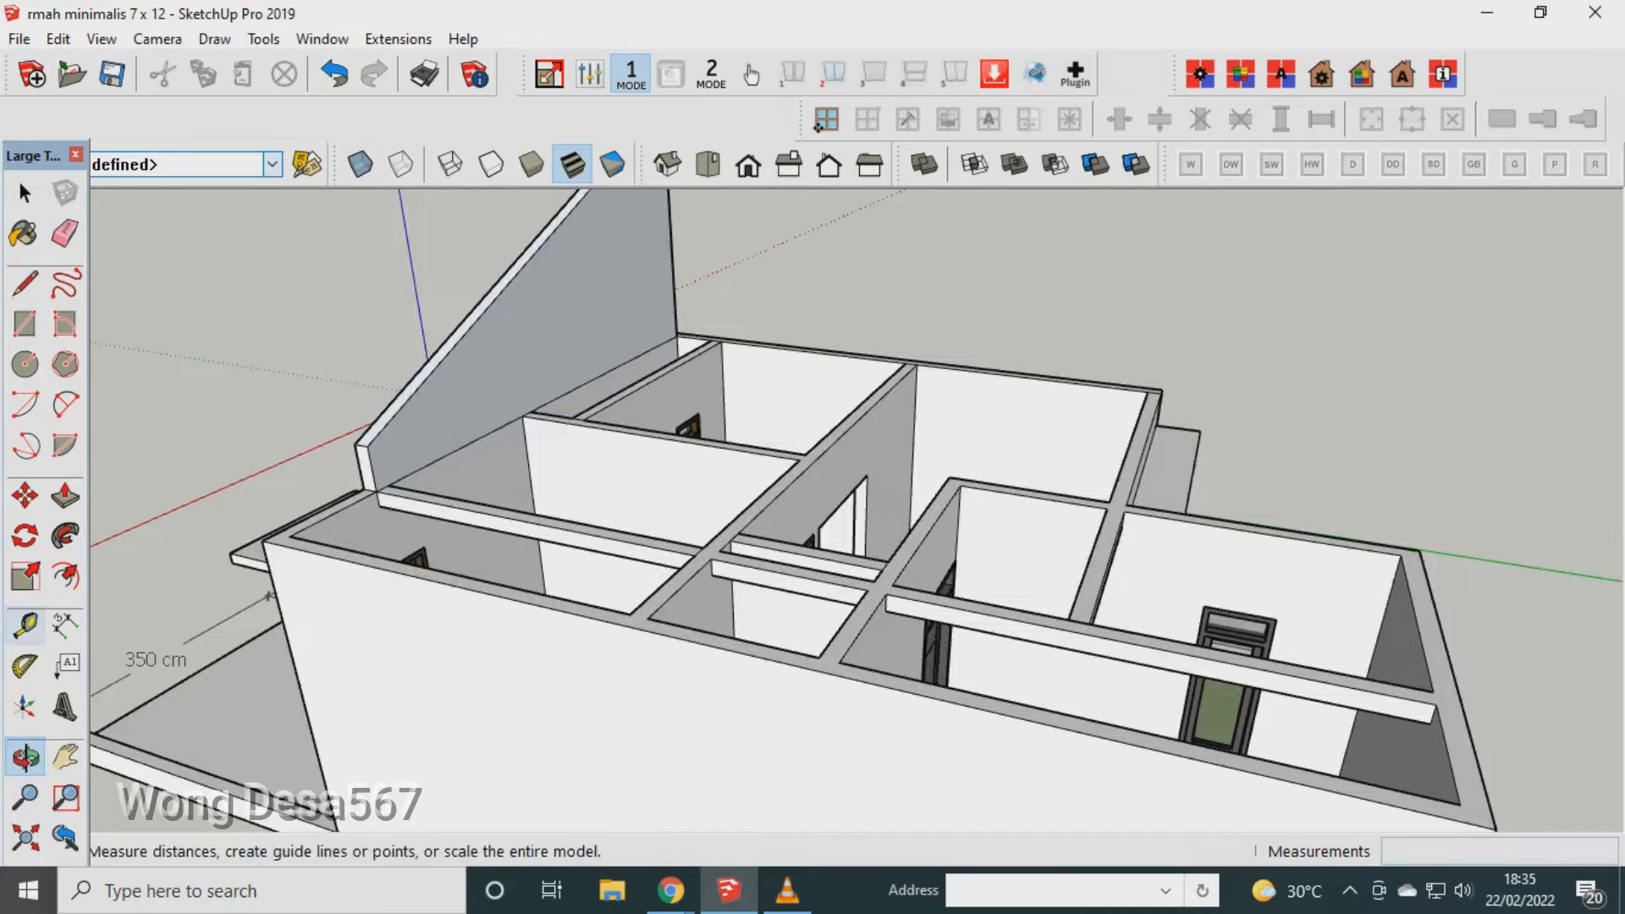
click(25, 284)
scroll(1086, 601, up, 2)
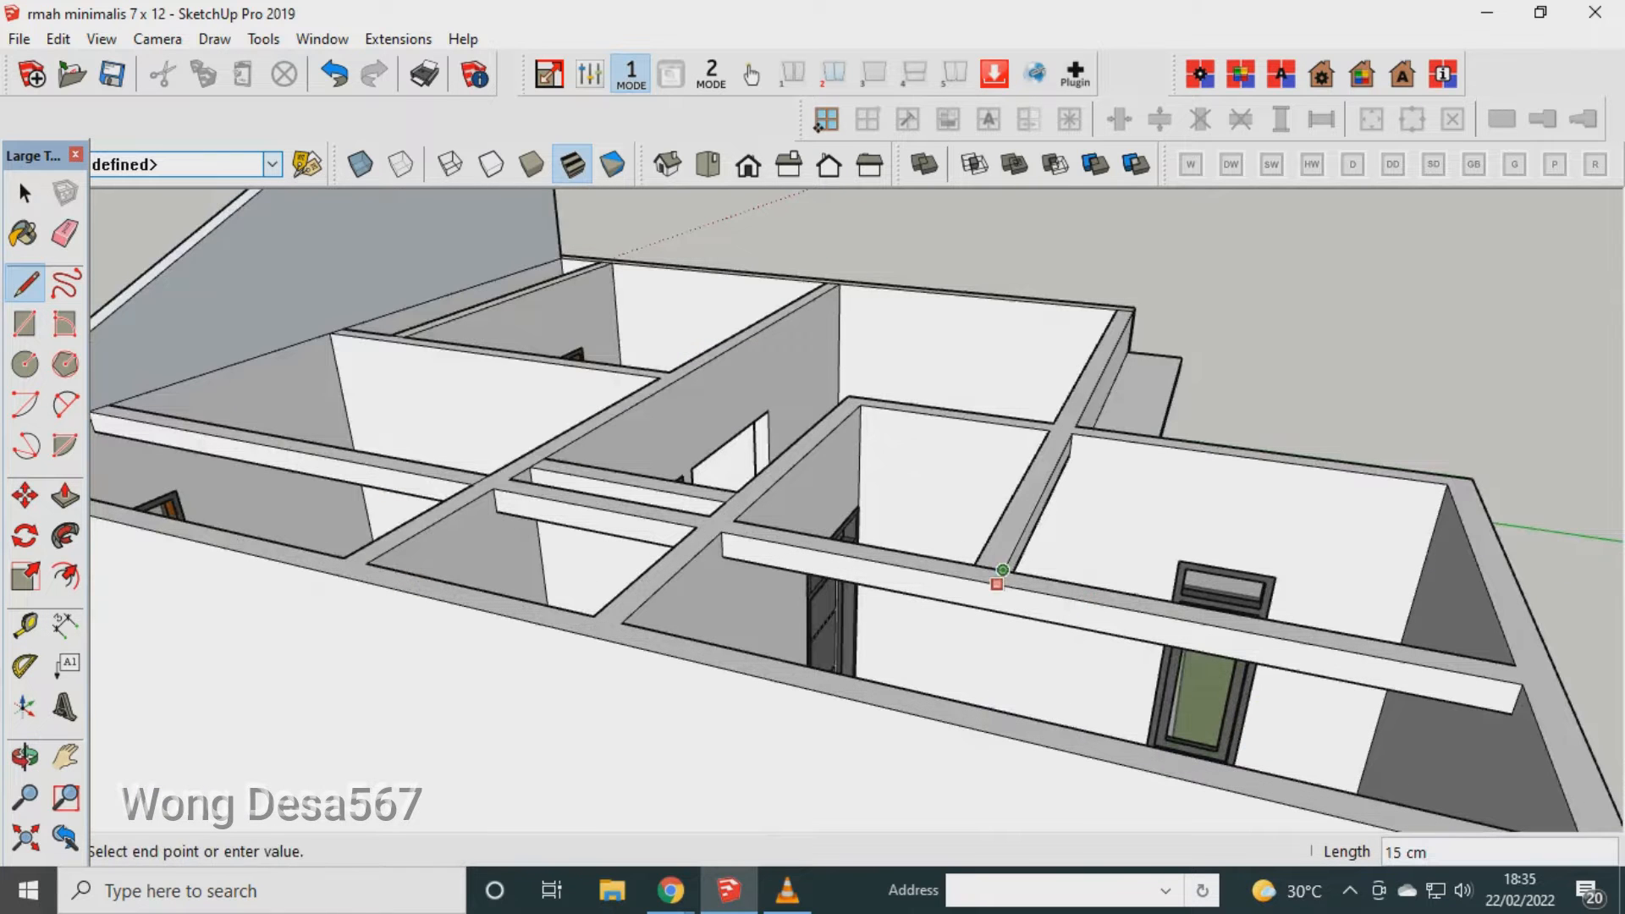
scroll(1035, 672, down, 3)
scroll(1035, 671, down, 1)
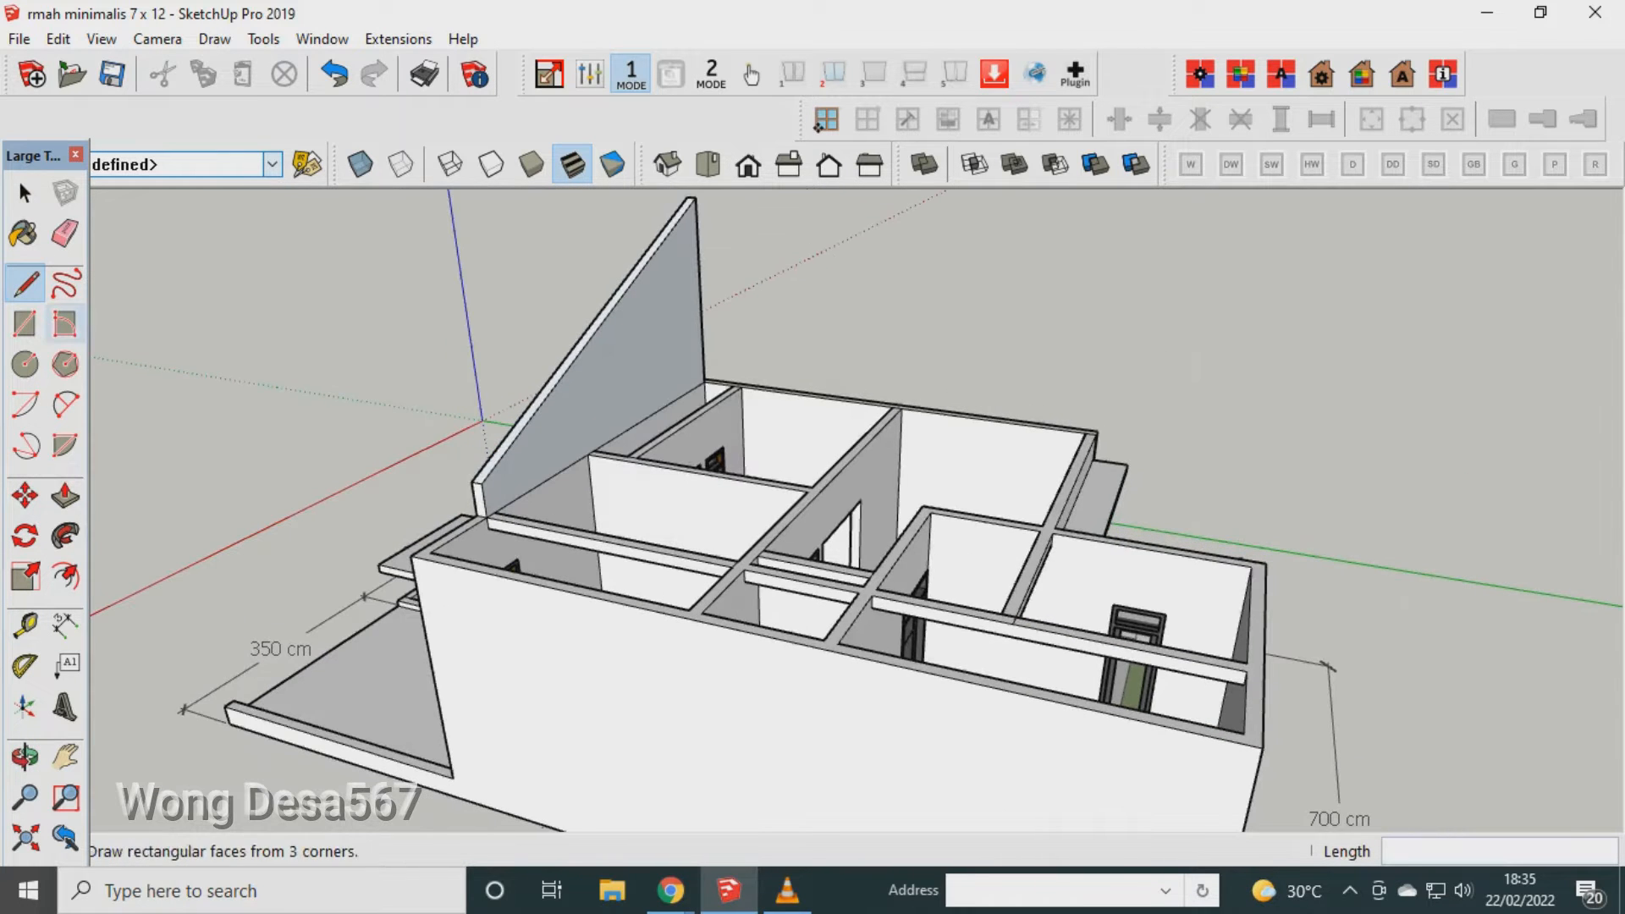
Copy the gable wall's rear face with its edges 650 cm back onto the end of the new cross beam.
click(26, 193)
double_click(616, 382)
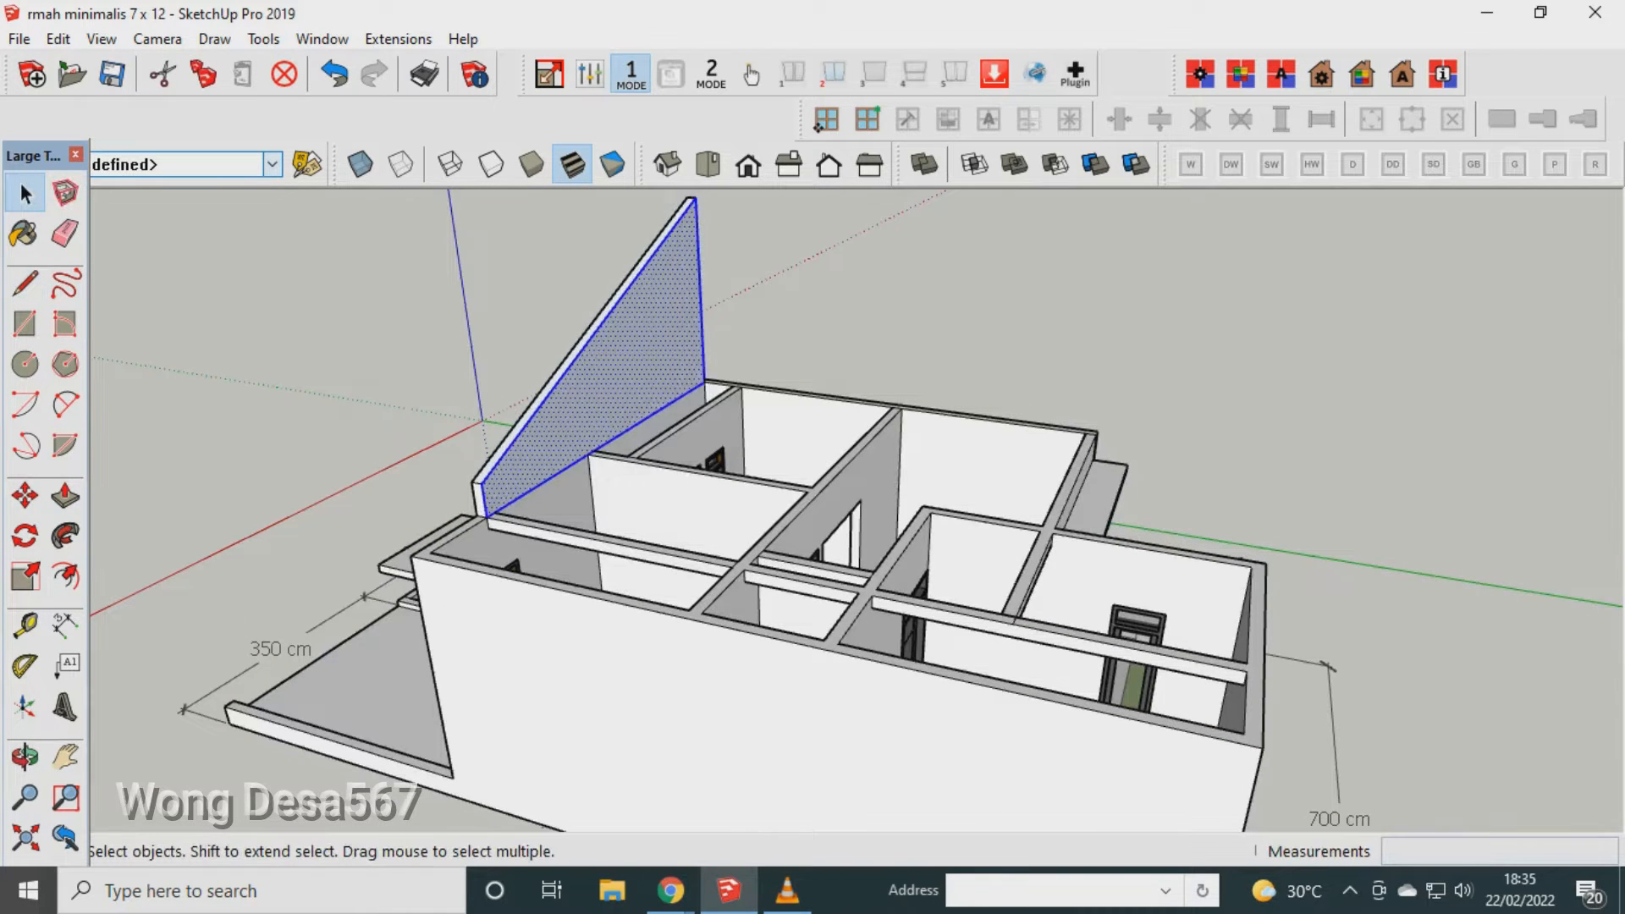
key(m)
key(ctrl)
click(487, 517)
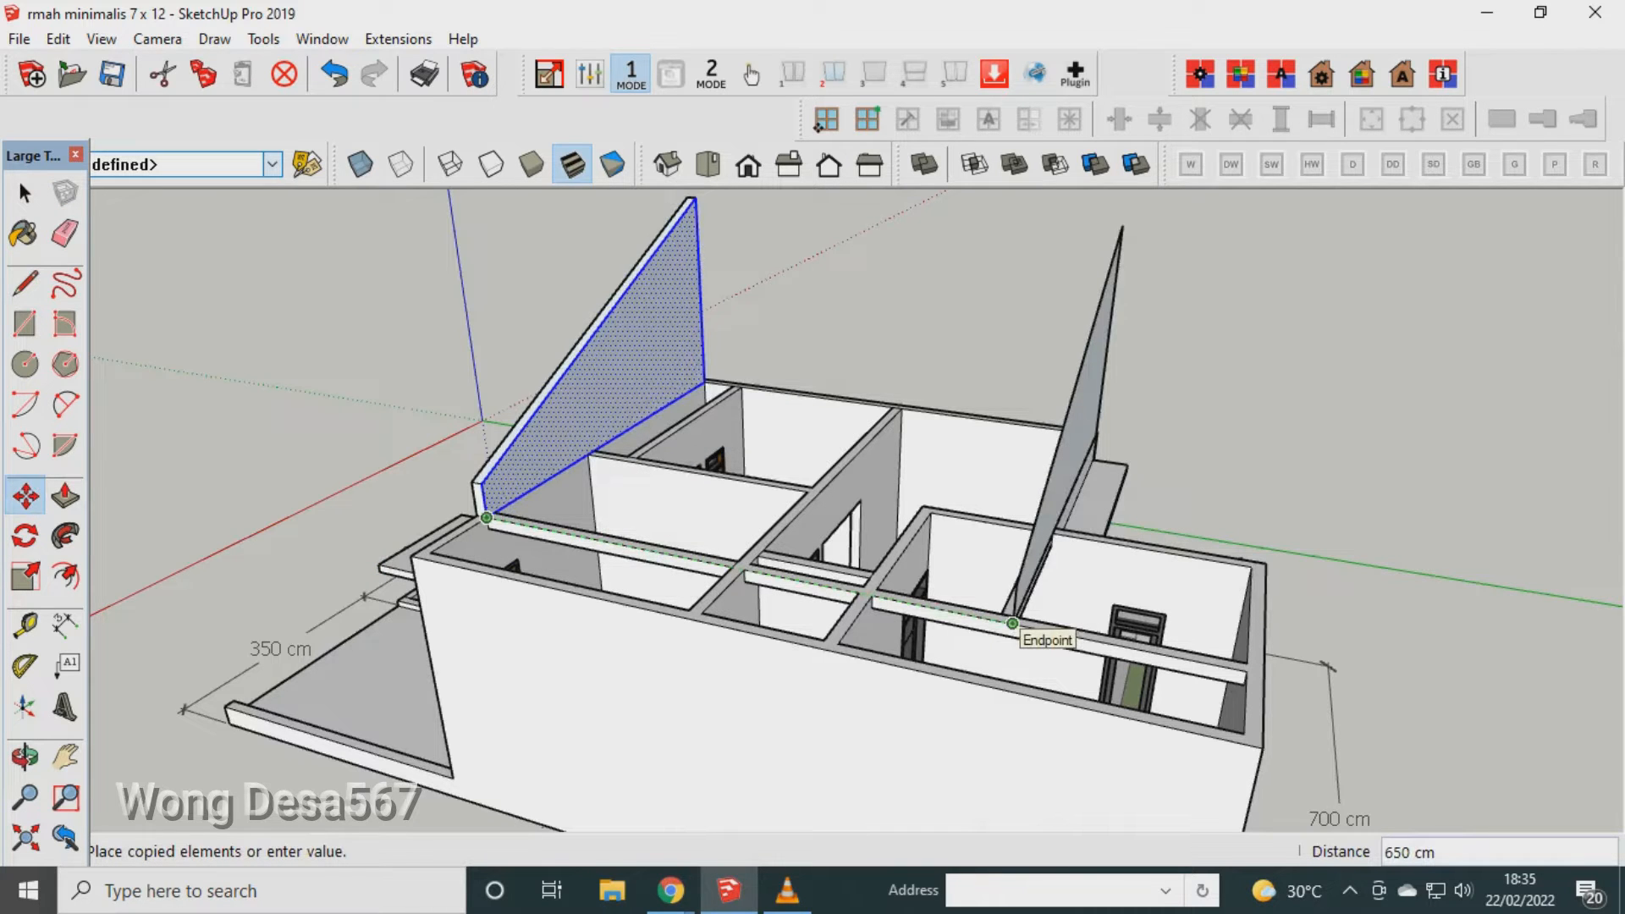
click(1012, 623)
Try to extrude the copied gable face 165 cm toward the front of the house, and undo it.
click(26, 756)
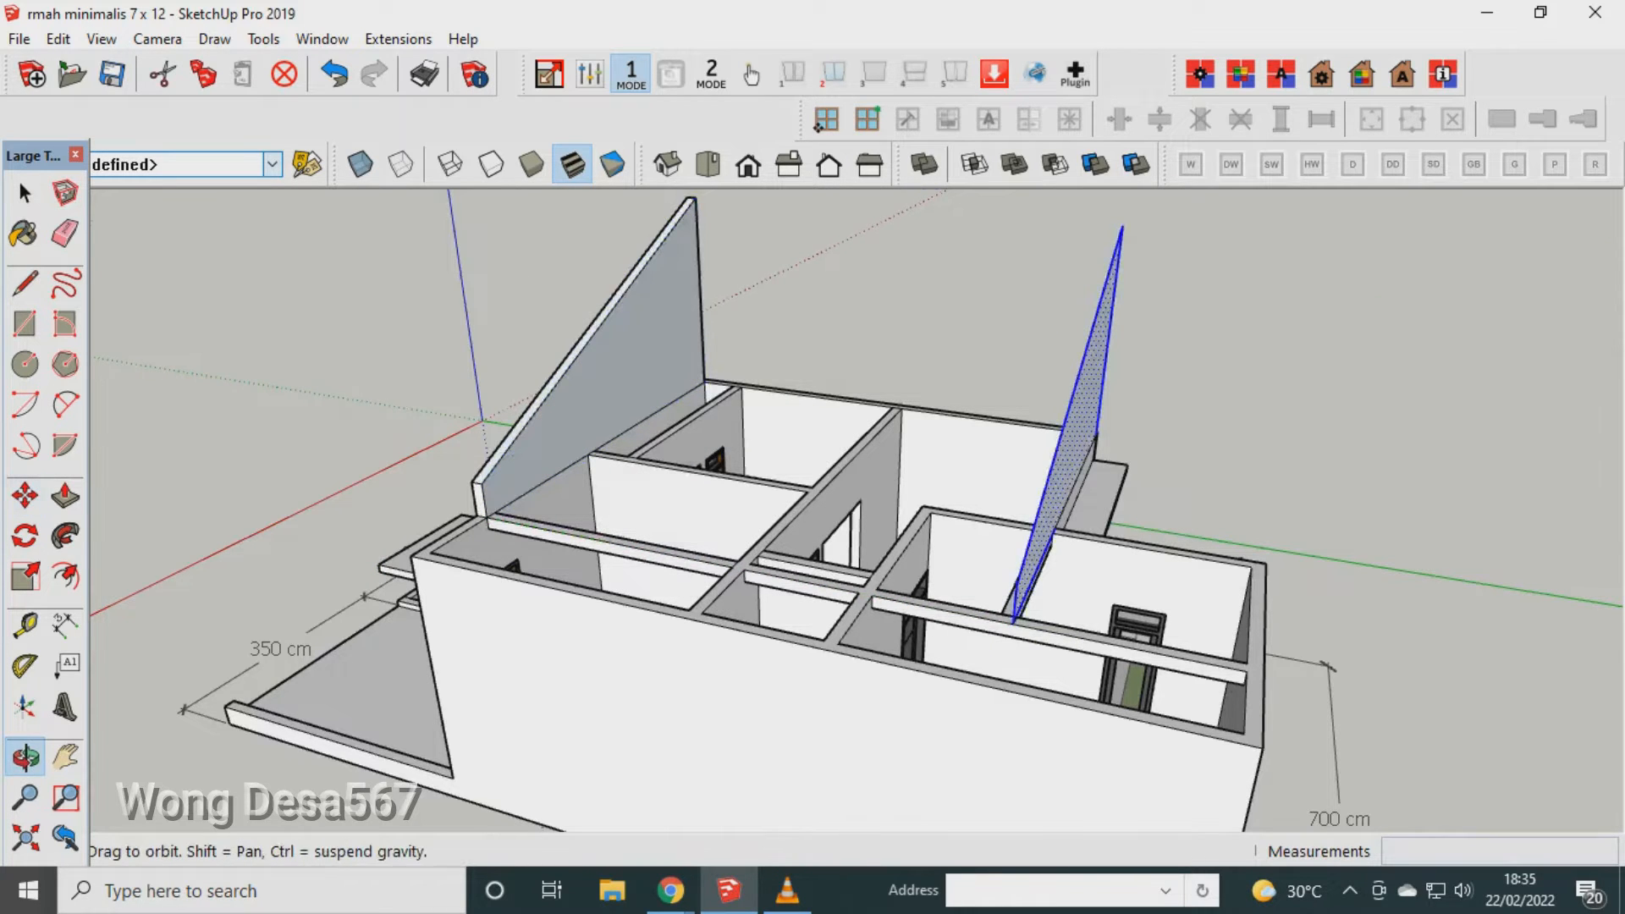
drag(592, 508, 855, 541)
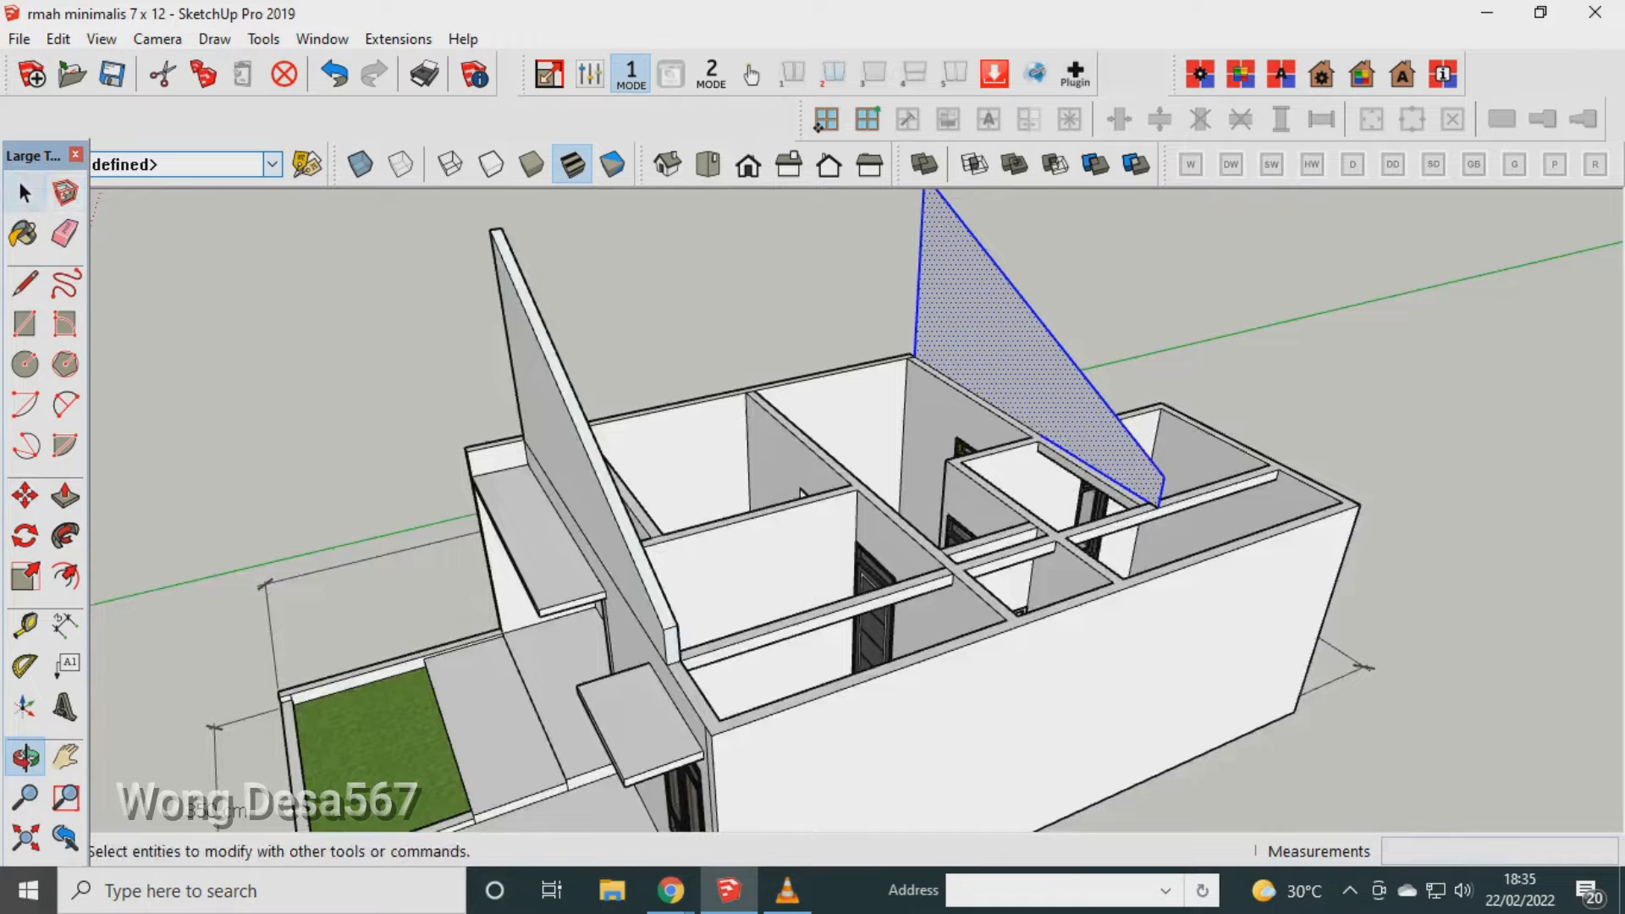
click(24, 193)
scroll(1083, 406, up, 5)
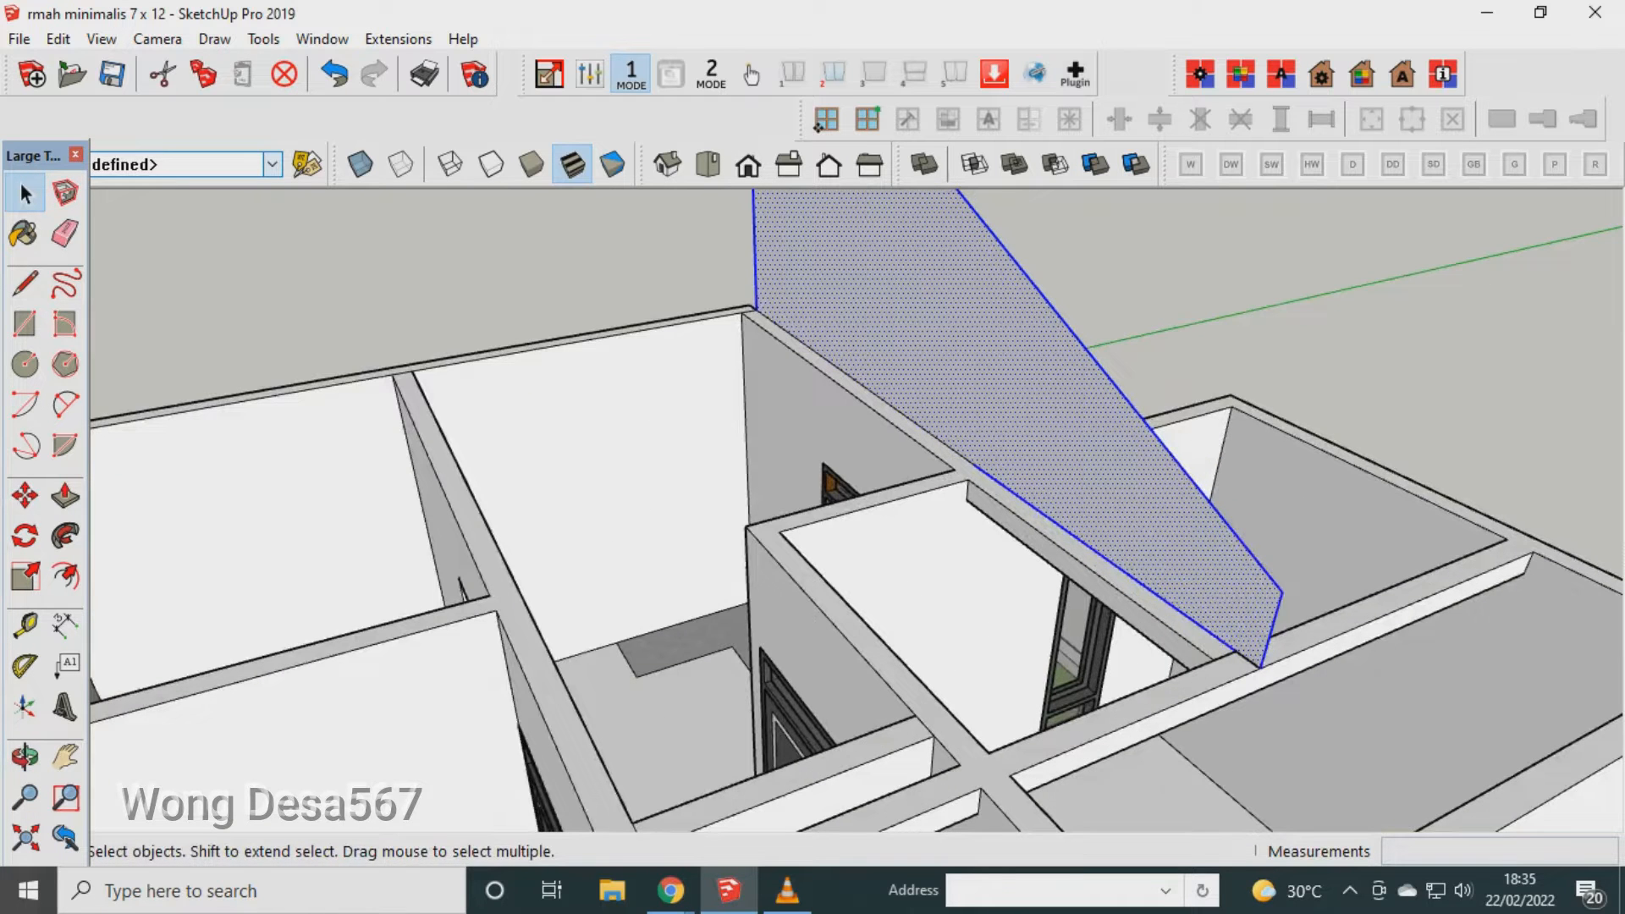
click(25, 496)
scroll(973, 694, down, 3)
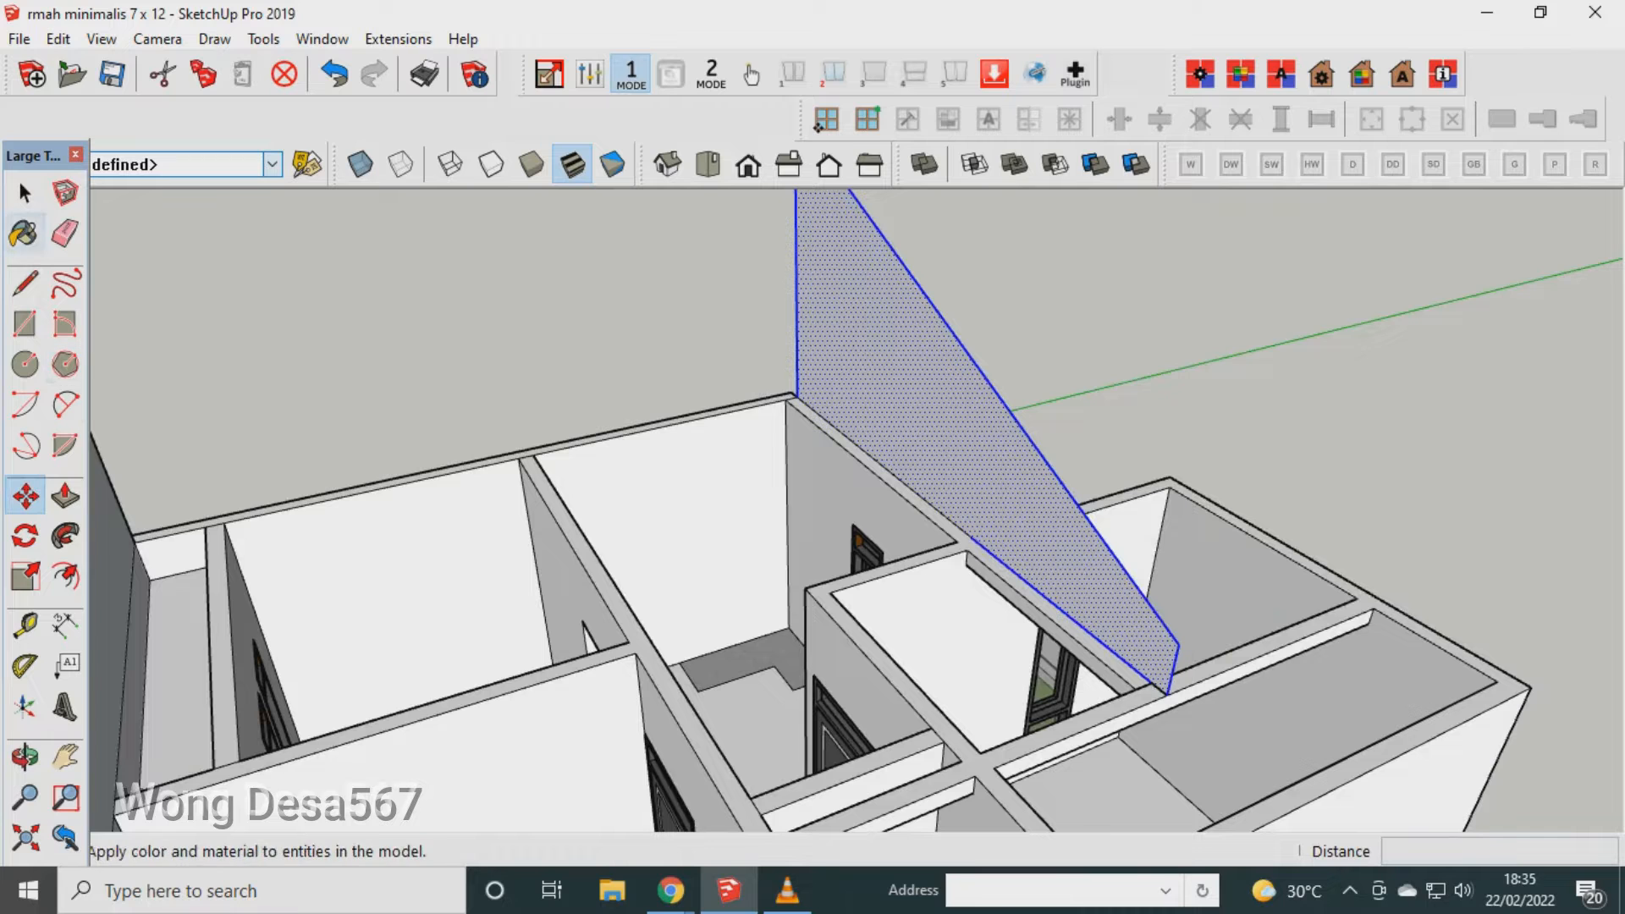
click(65, 496)
click(897, 406)
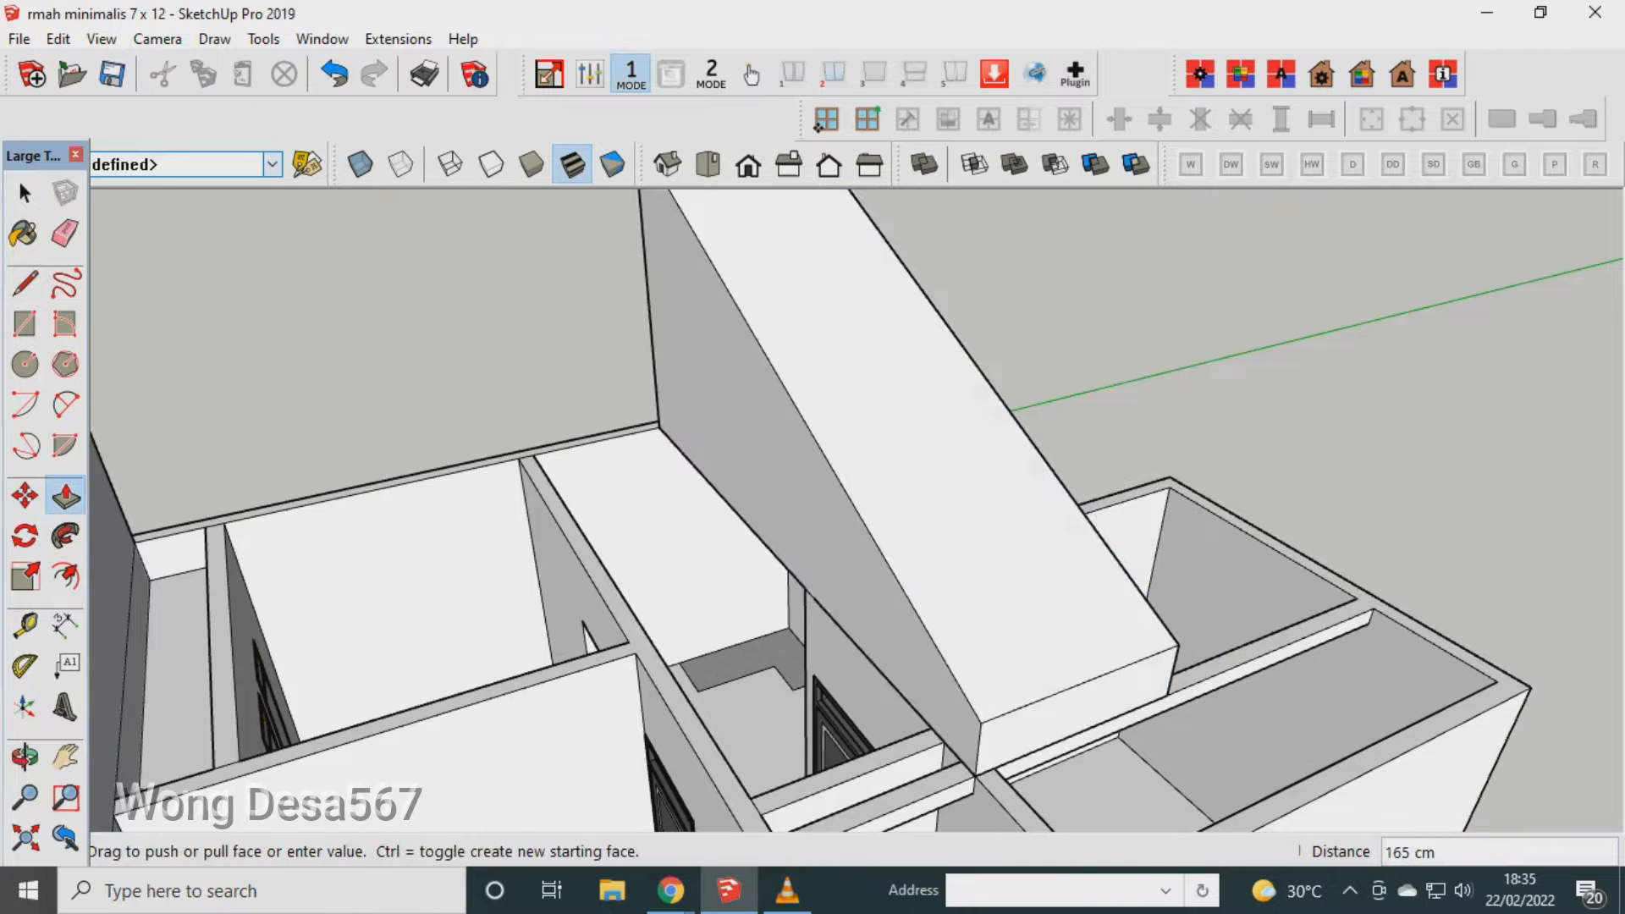
click(24, 194)
key(p)
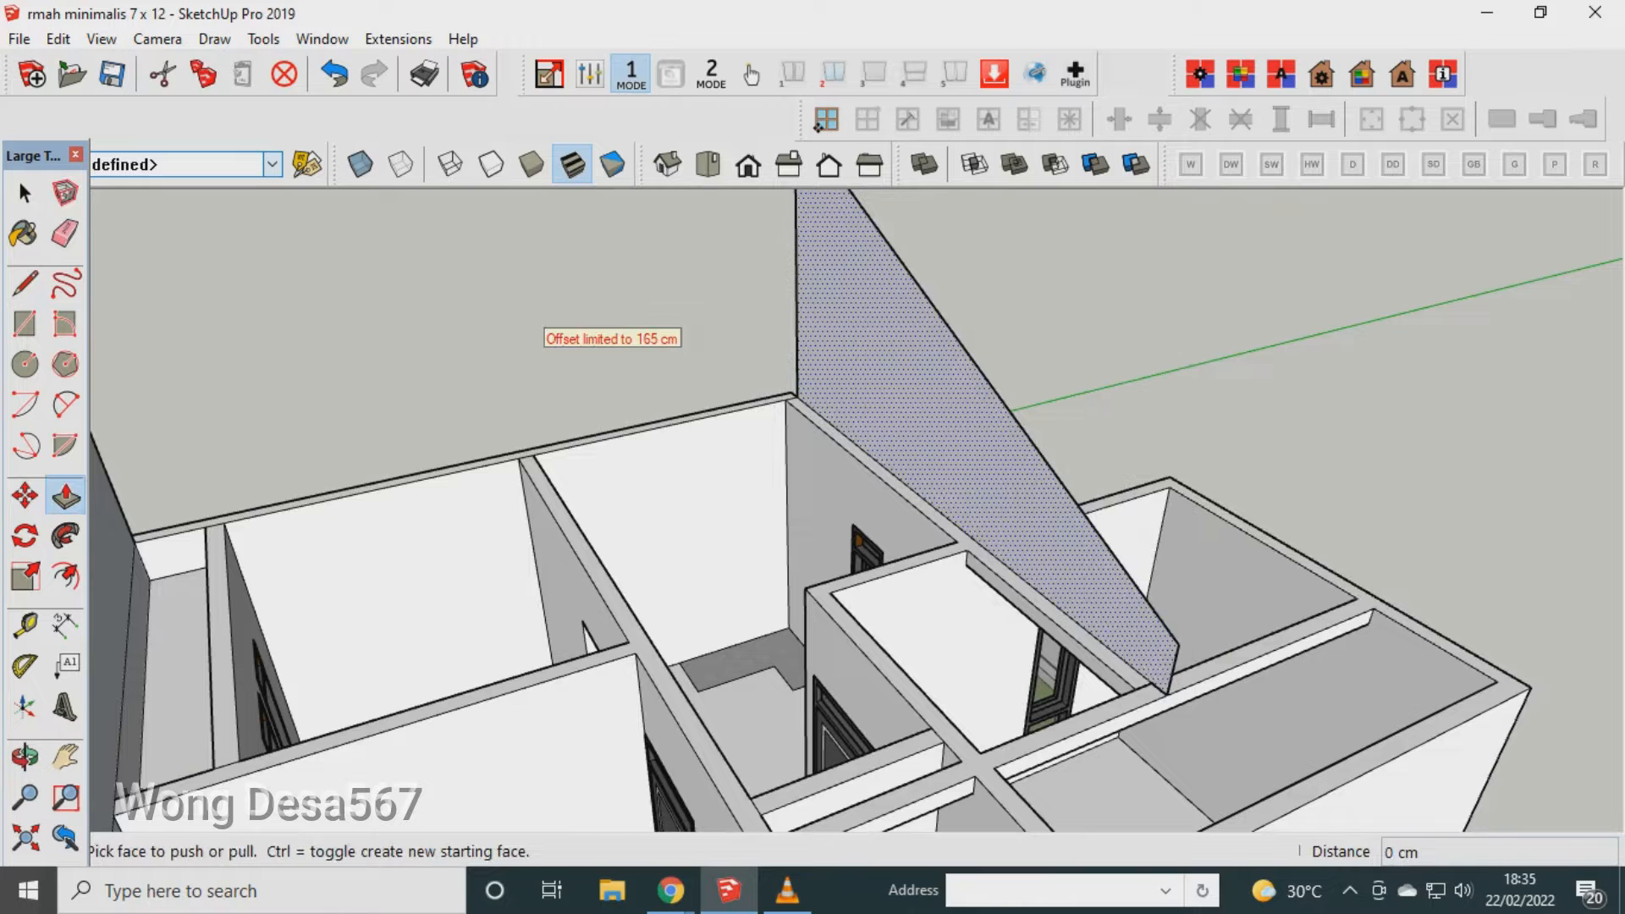
click(1015, 507)
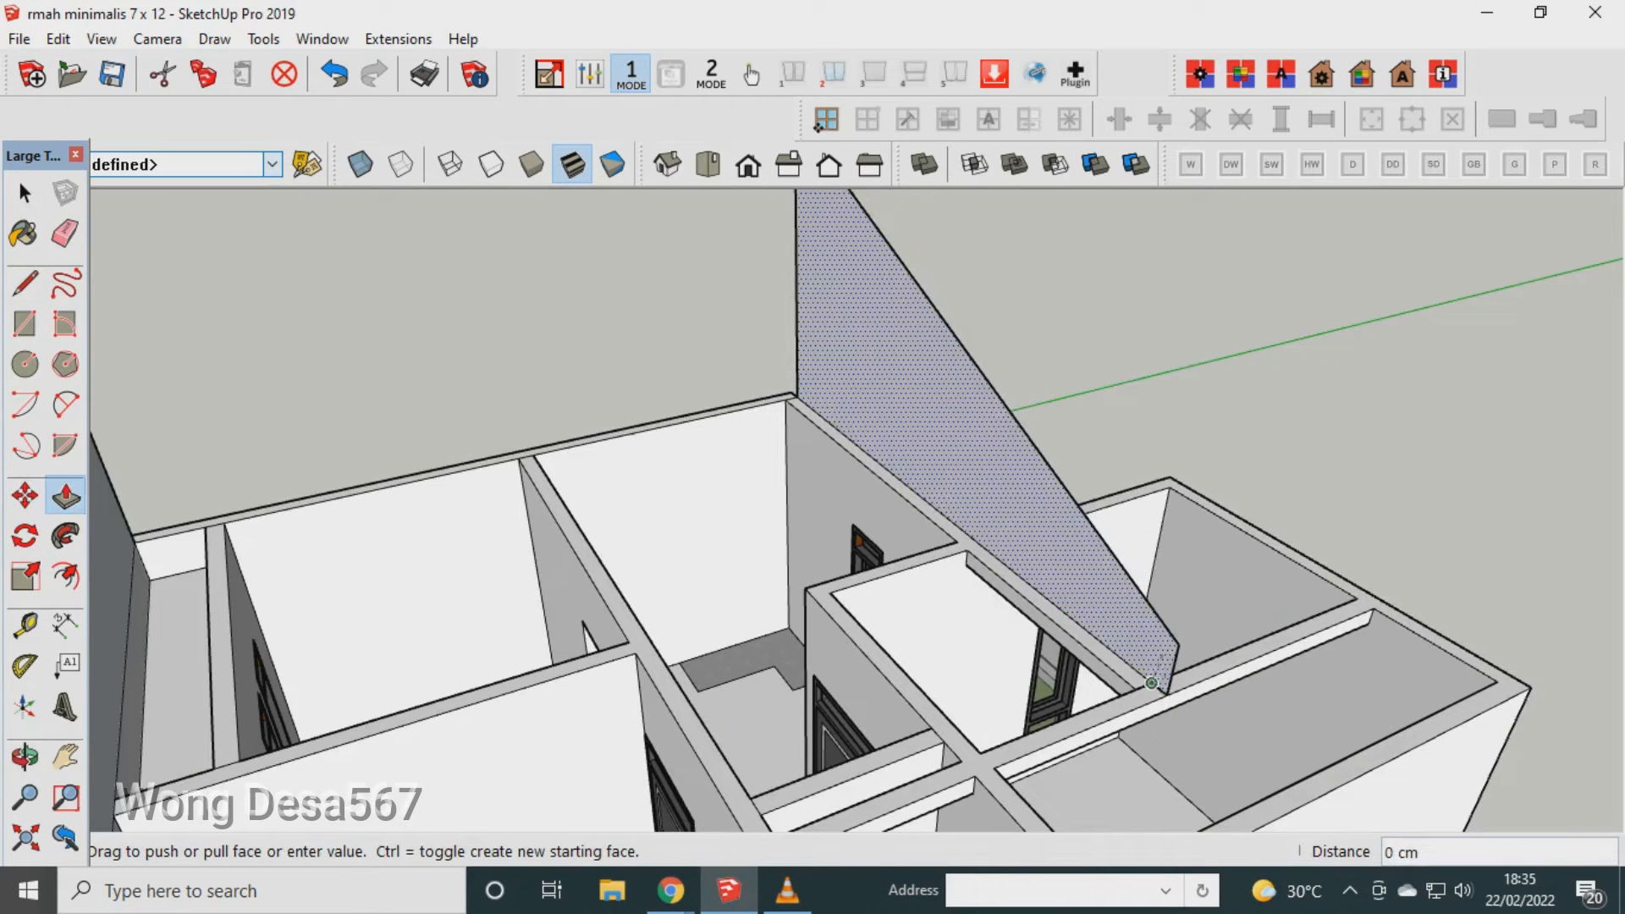
click(973, 772)
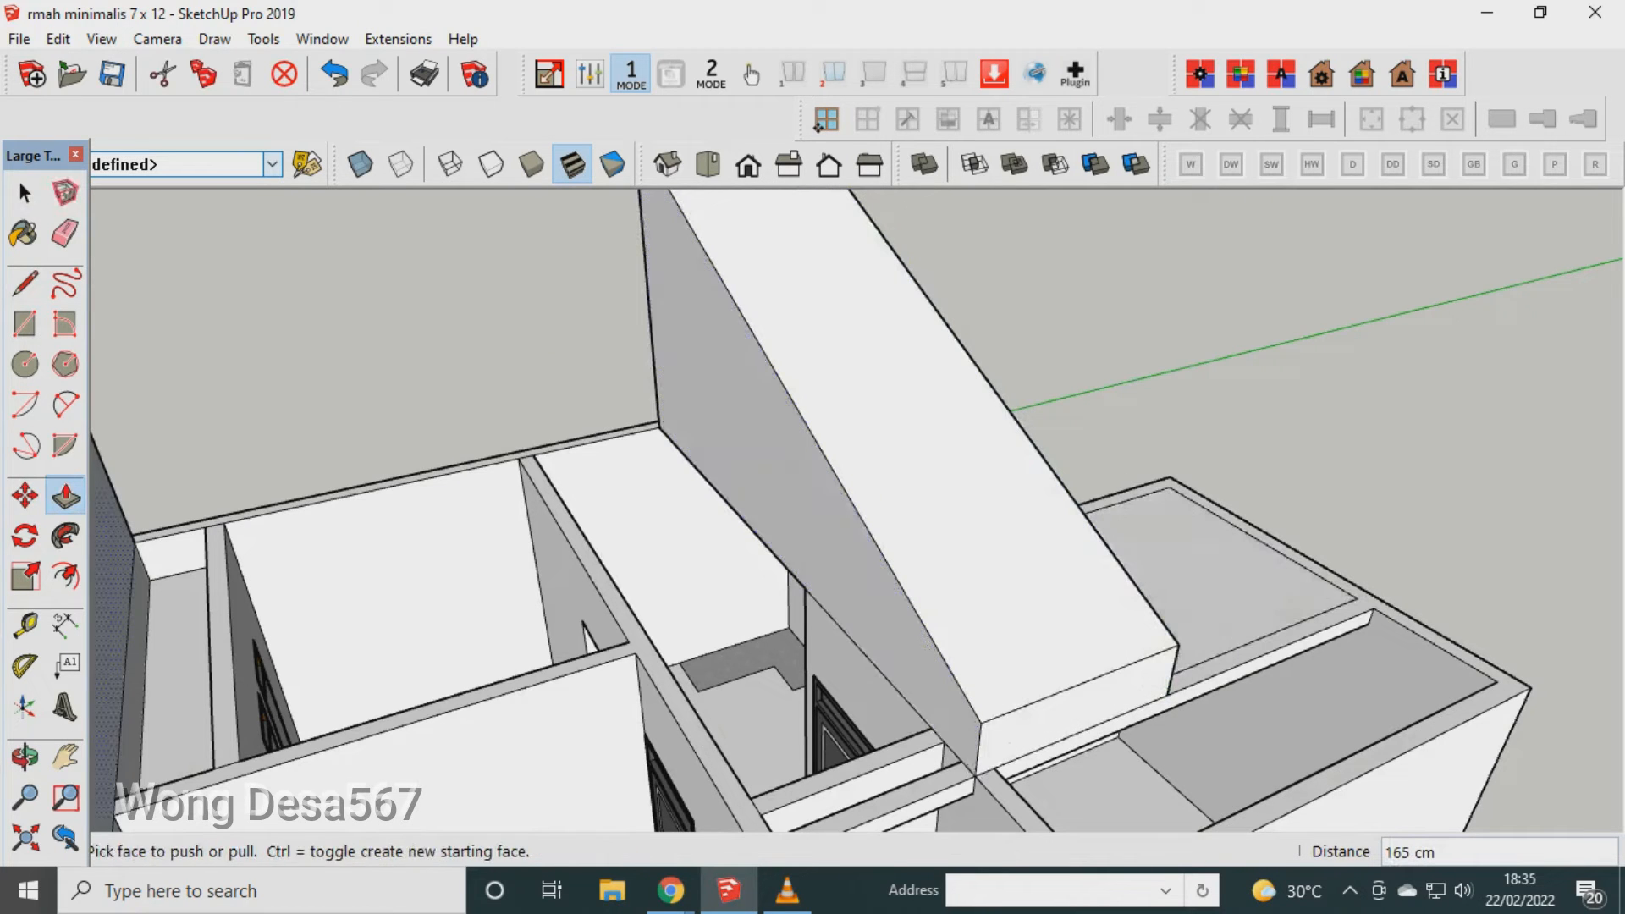
key(ctrl+z)
Extrude the copied gable face 15 cm inward to form the second sloped gable wall.
click(25, 756)
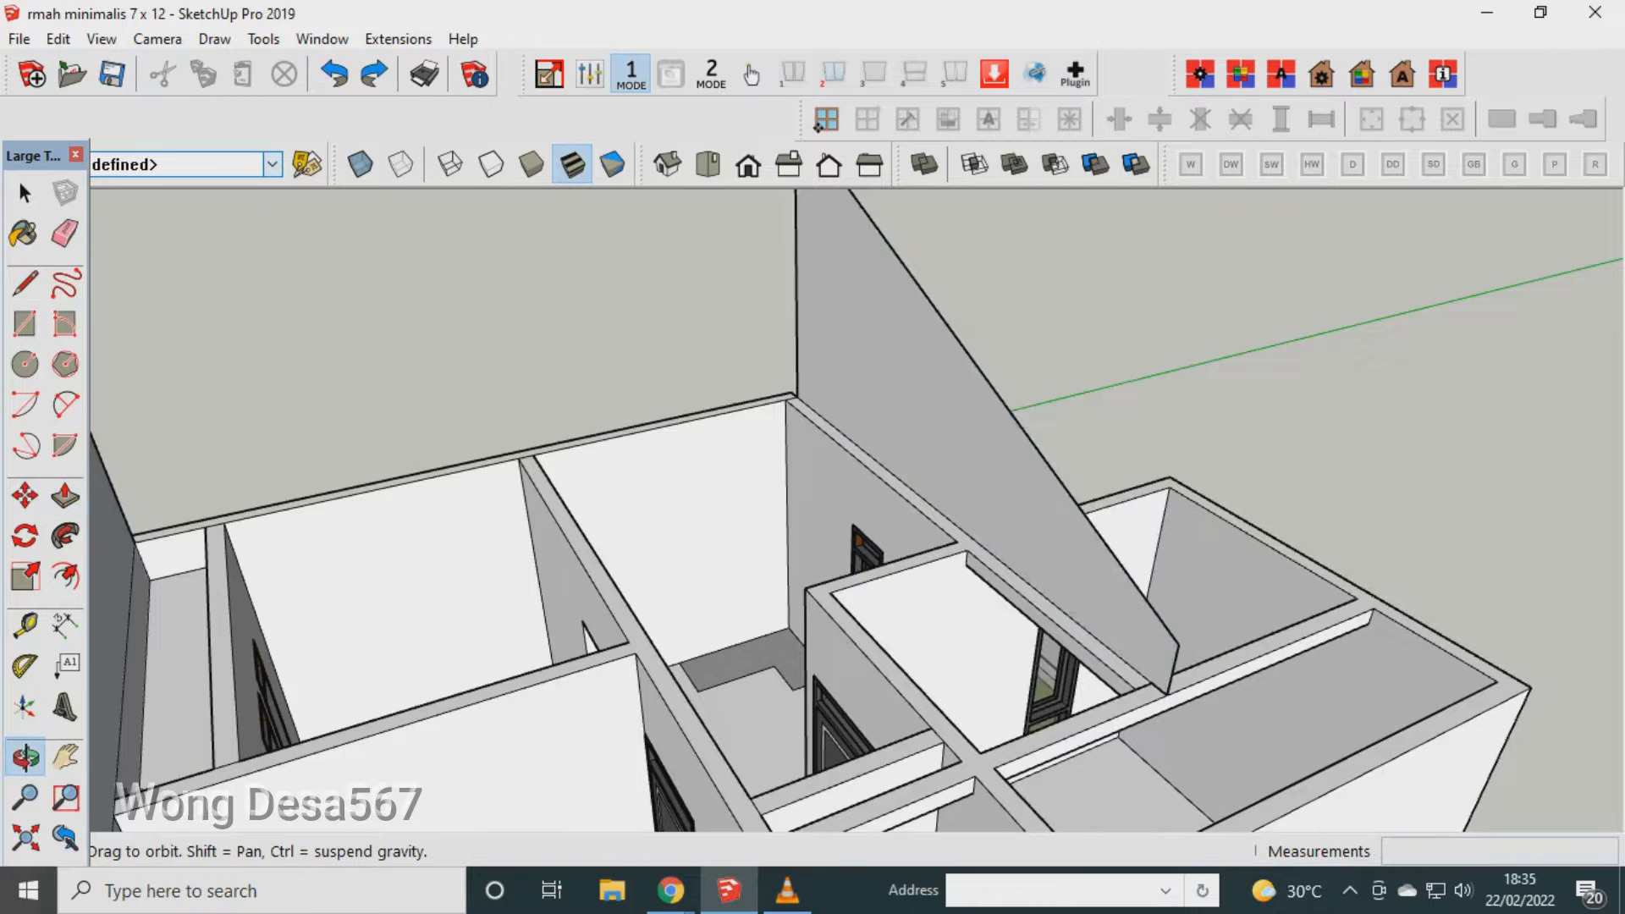
drag(541, 474, 694, 558)
scroll(813, 508, down, 3)
drag(541, 541, 490, 541)
scroll(956, 423, up, 4)
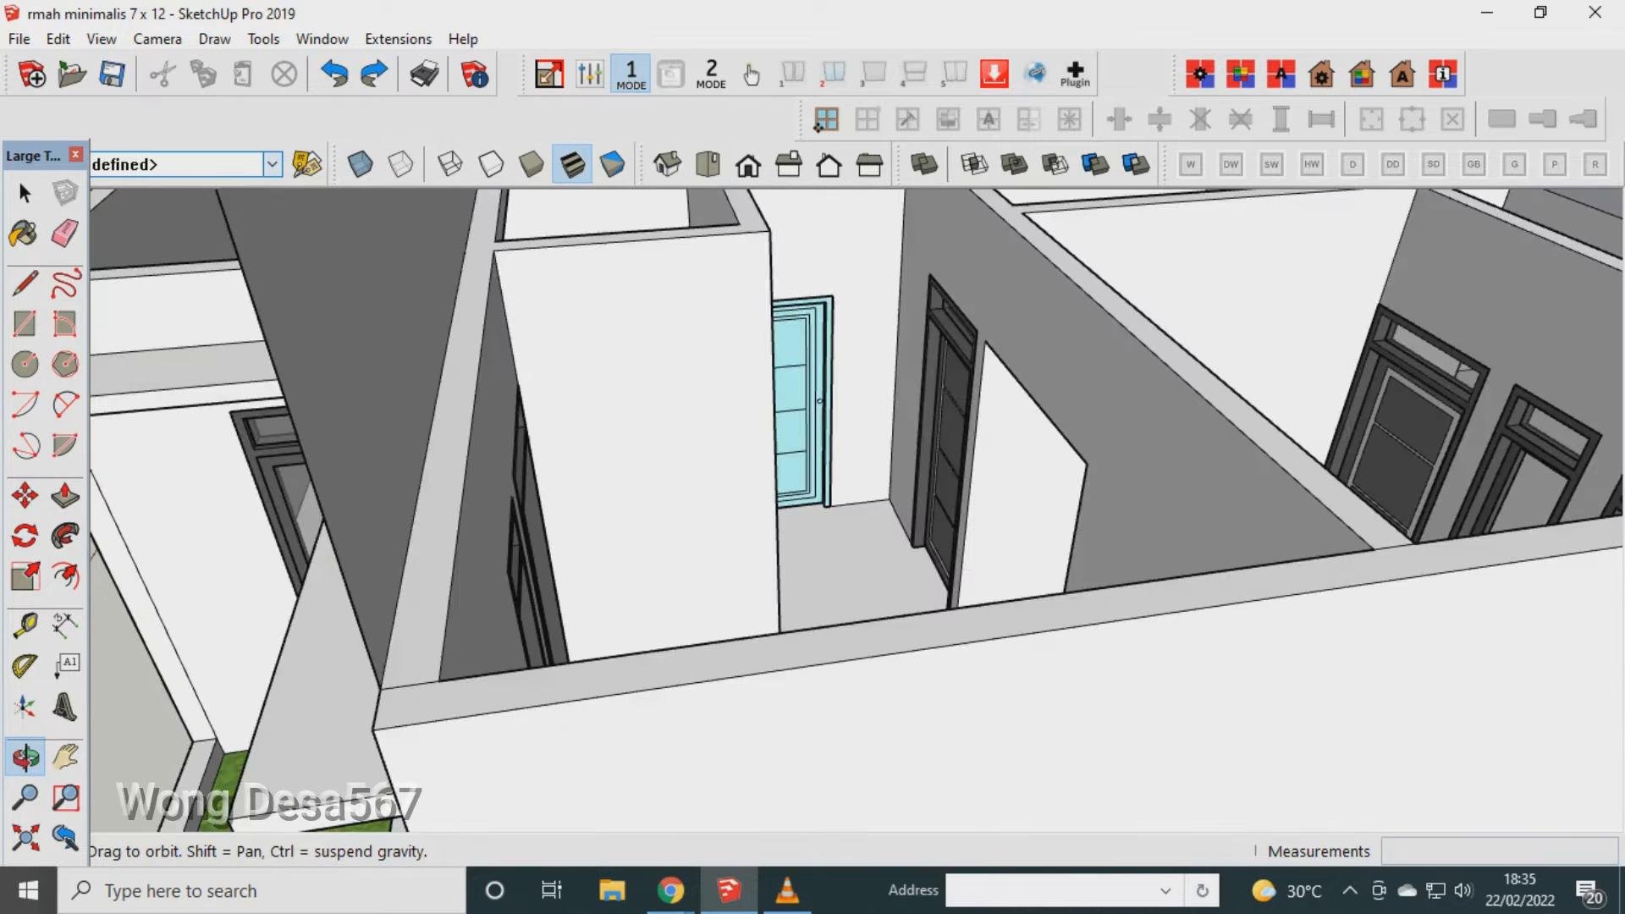
click(65, 495)
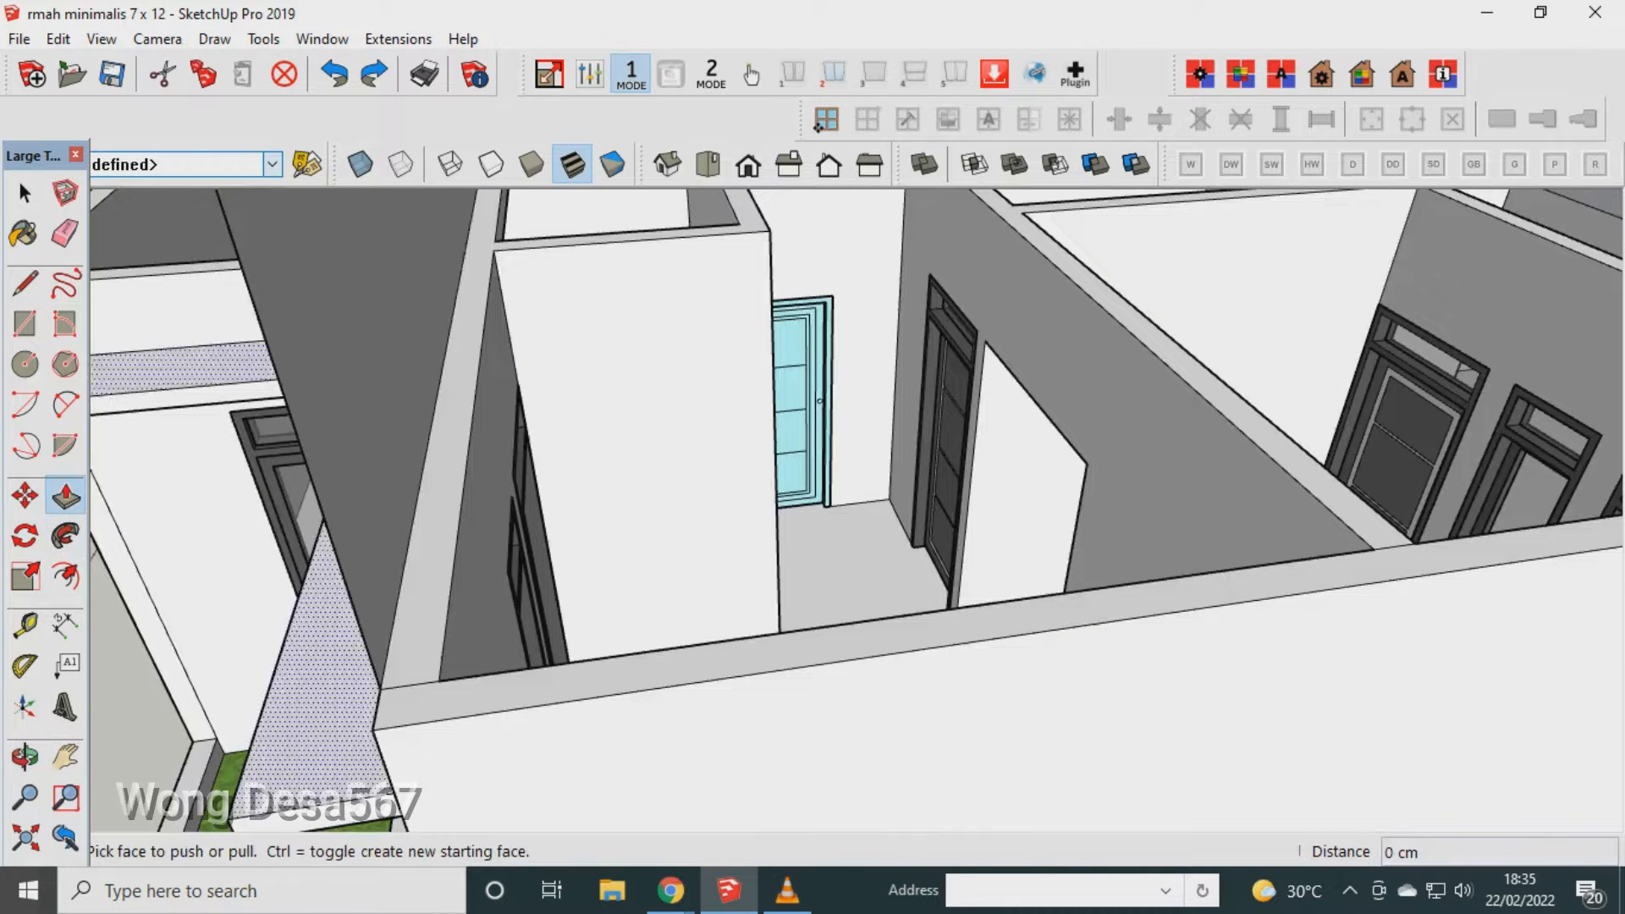
click(364, 356)
click(484, 525)
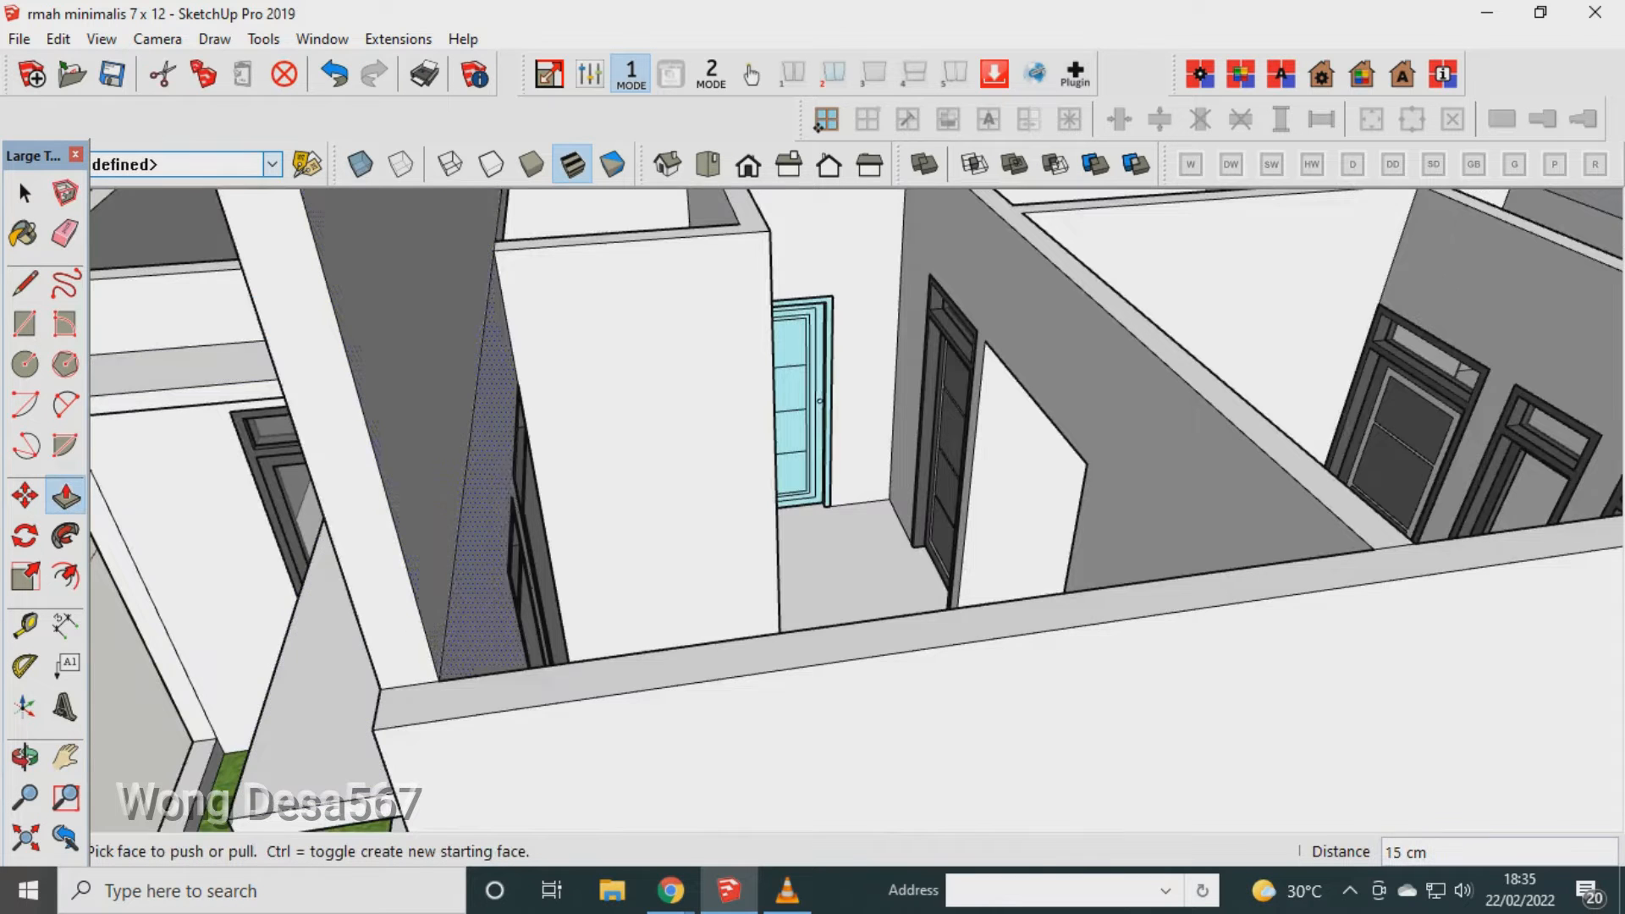
Extrude the top of the long wall behind the two gables 315 cm upward to the gables' peak.
scroll(479, 596, down, 6)
click(563, 660)
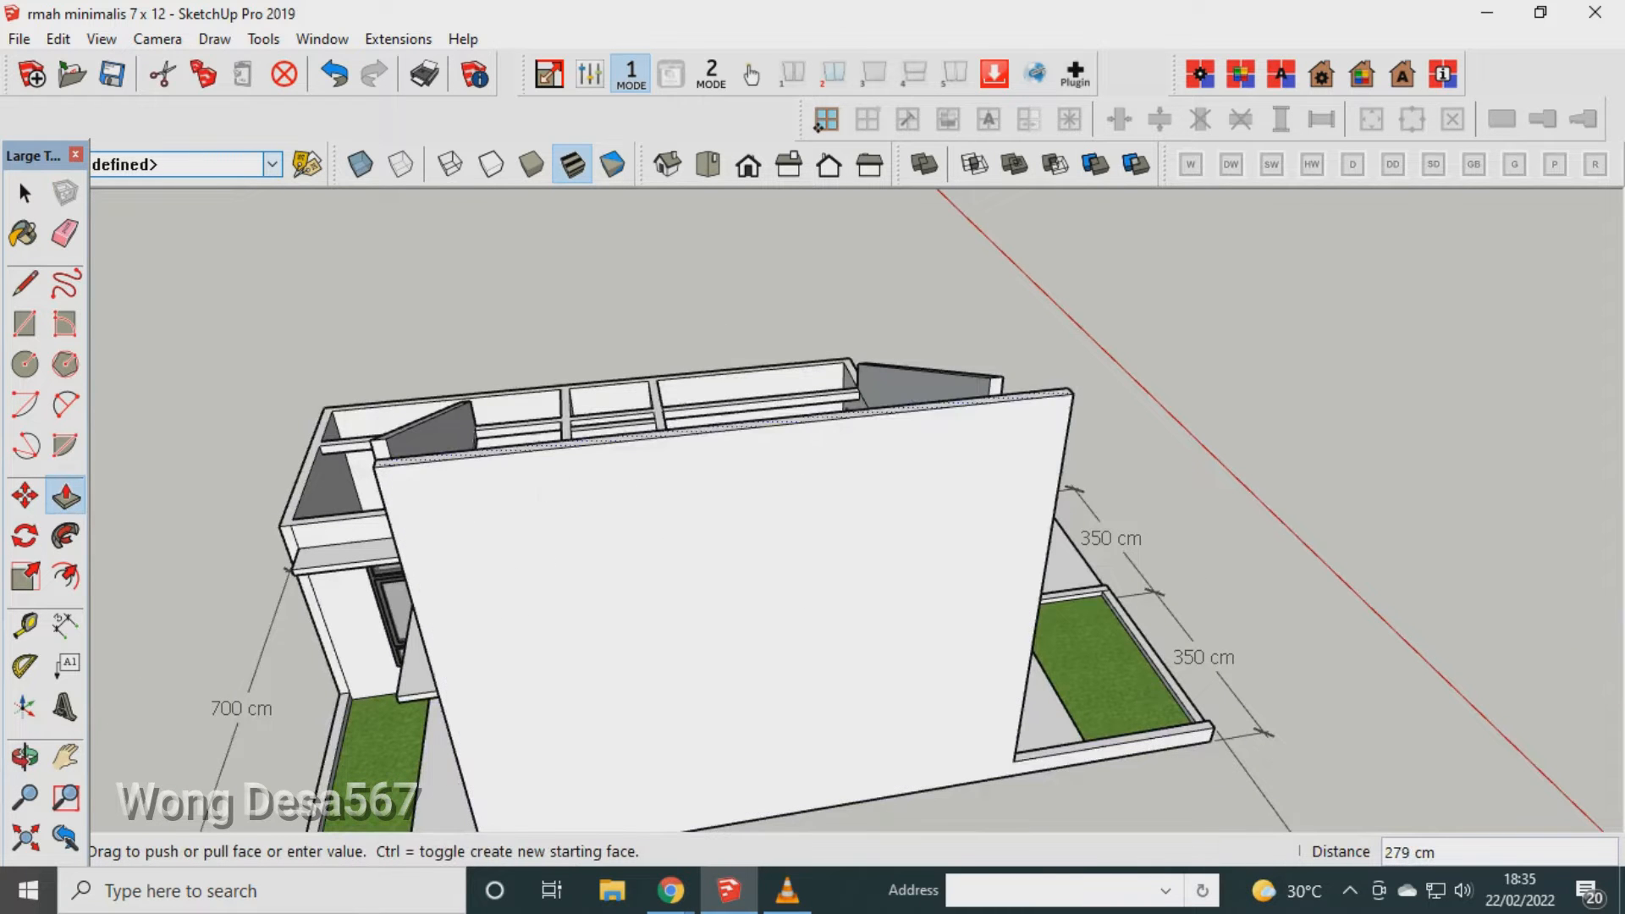
click(487, 425)
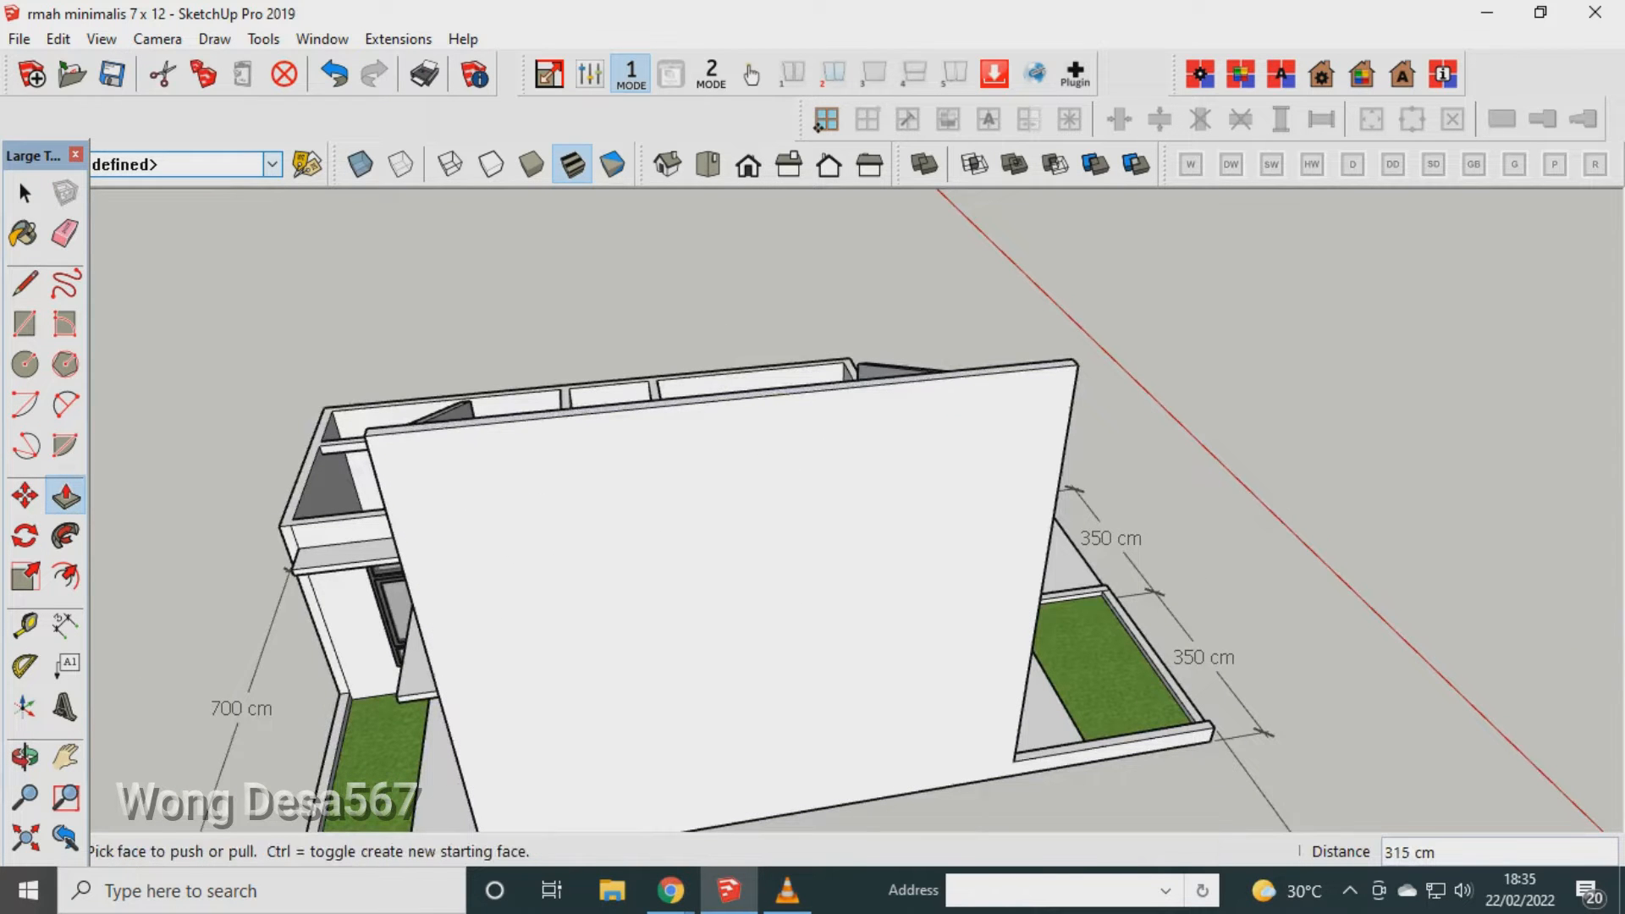
Erase the leftover vertical lines on the inner face of the raised long wall.
click(24, 757)
drag(474, 542, 1125, 457)
drag(812, 508, 1125, 499)
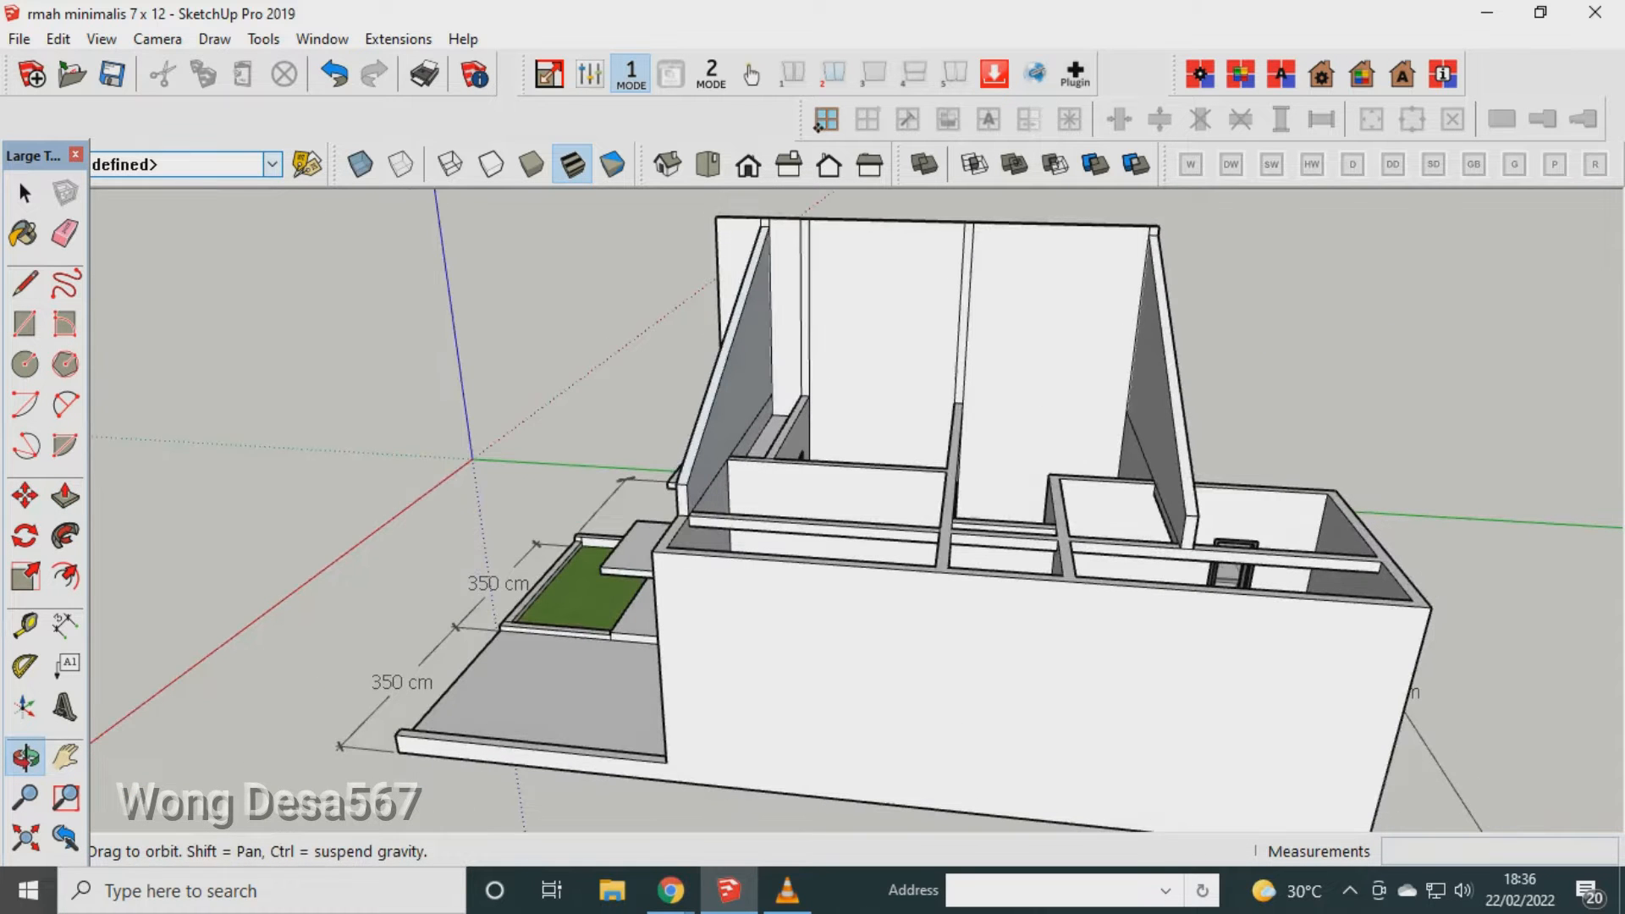
click(65, 233)
drag(786, 338, 825, 341)
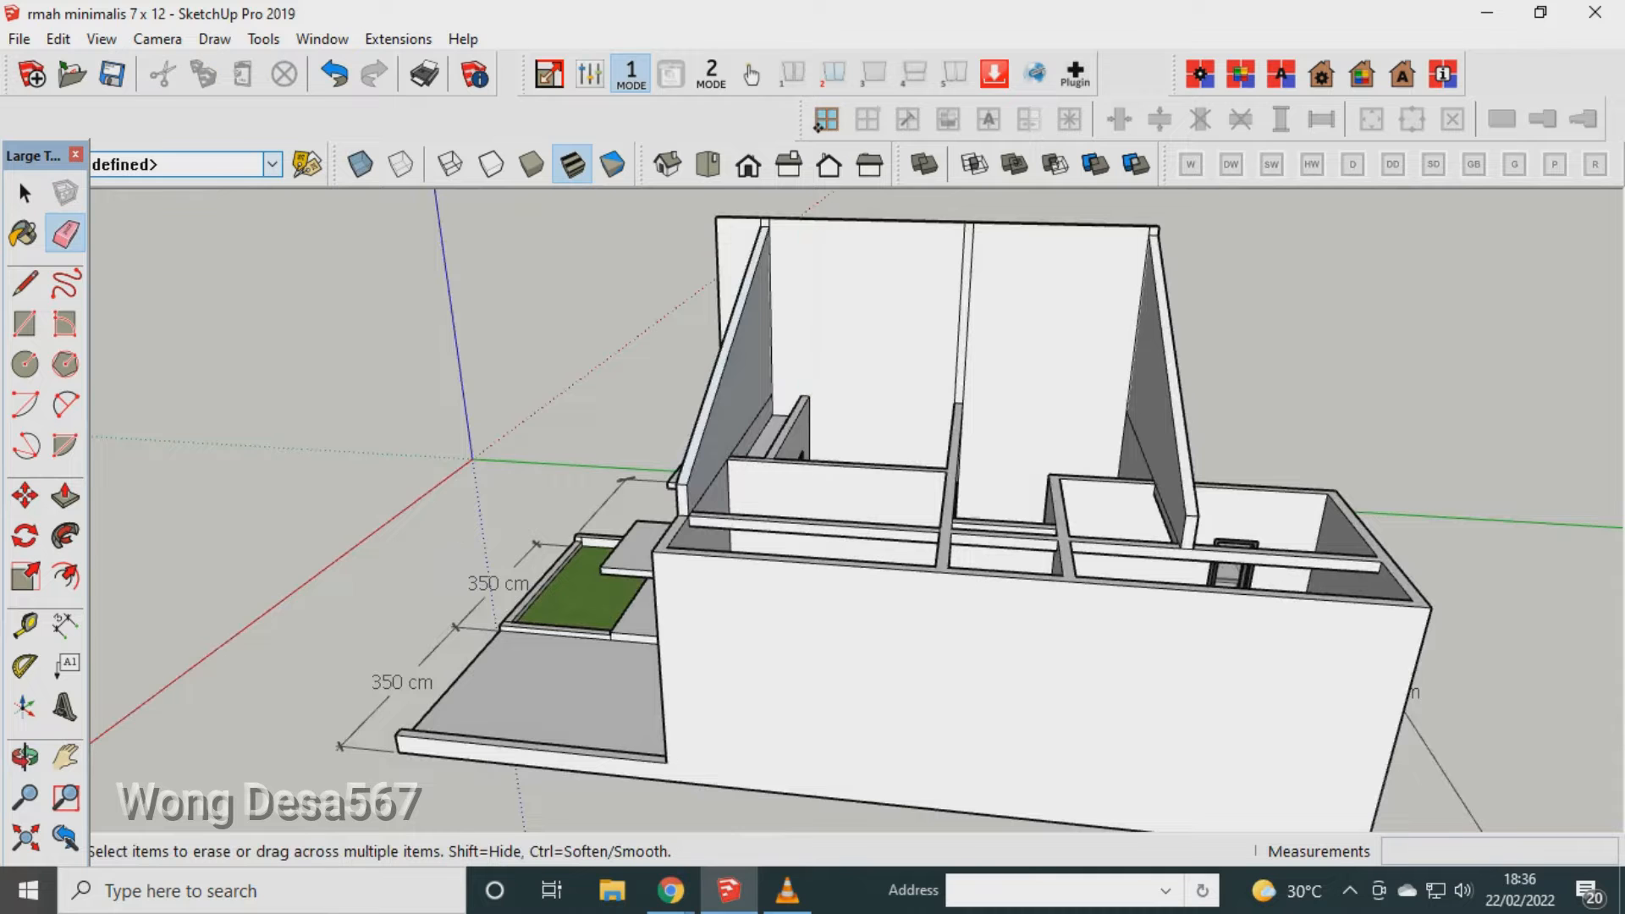
drag(981, 355, 944, 360)
scroll(902, 372, down, 3)
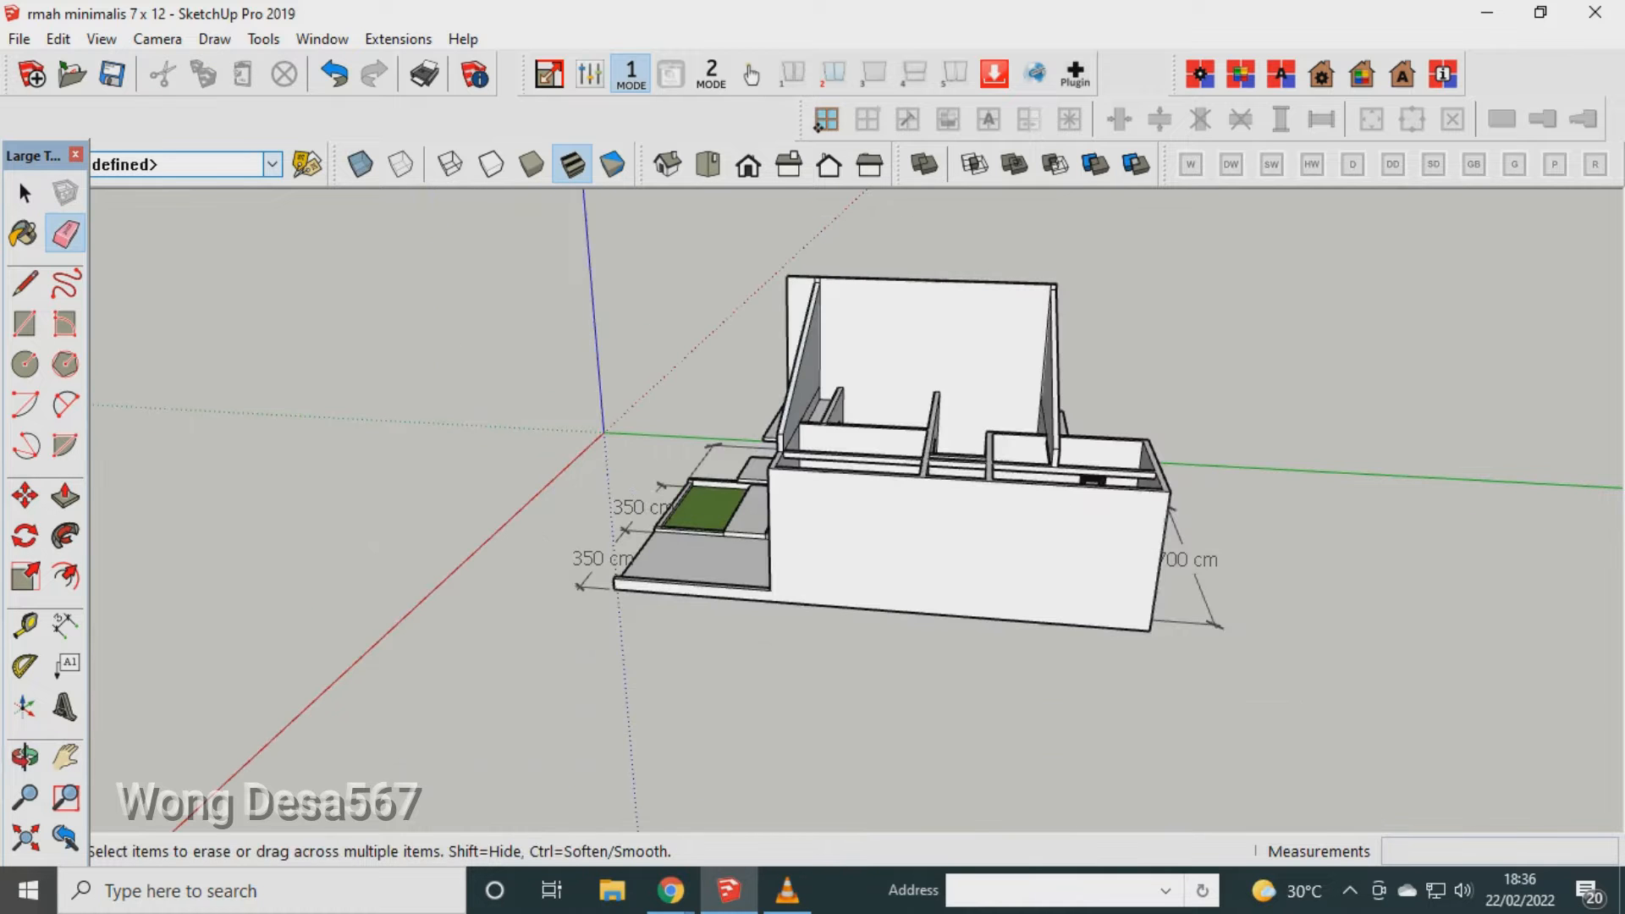
Draw a 570 cm line along the bottom outer edge of the second gable wall to make its face flush.
click(24, 626)
click(26, 758)
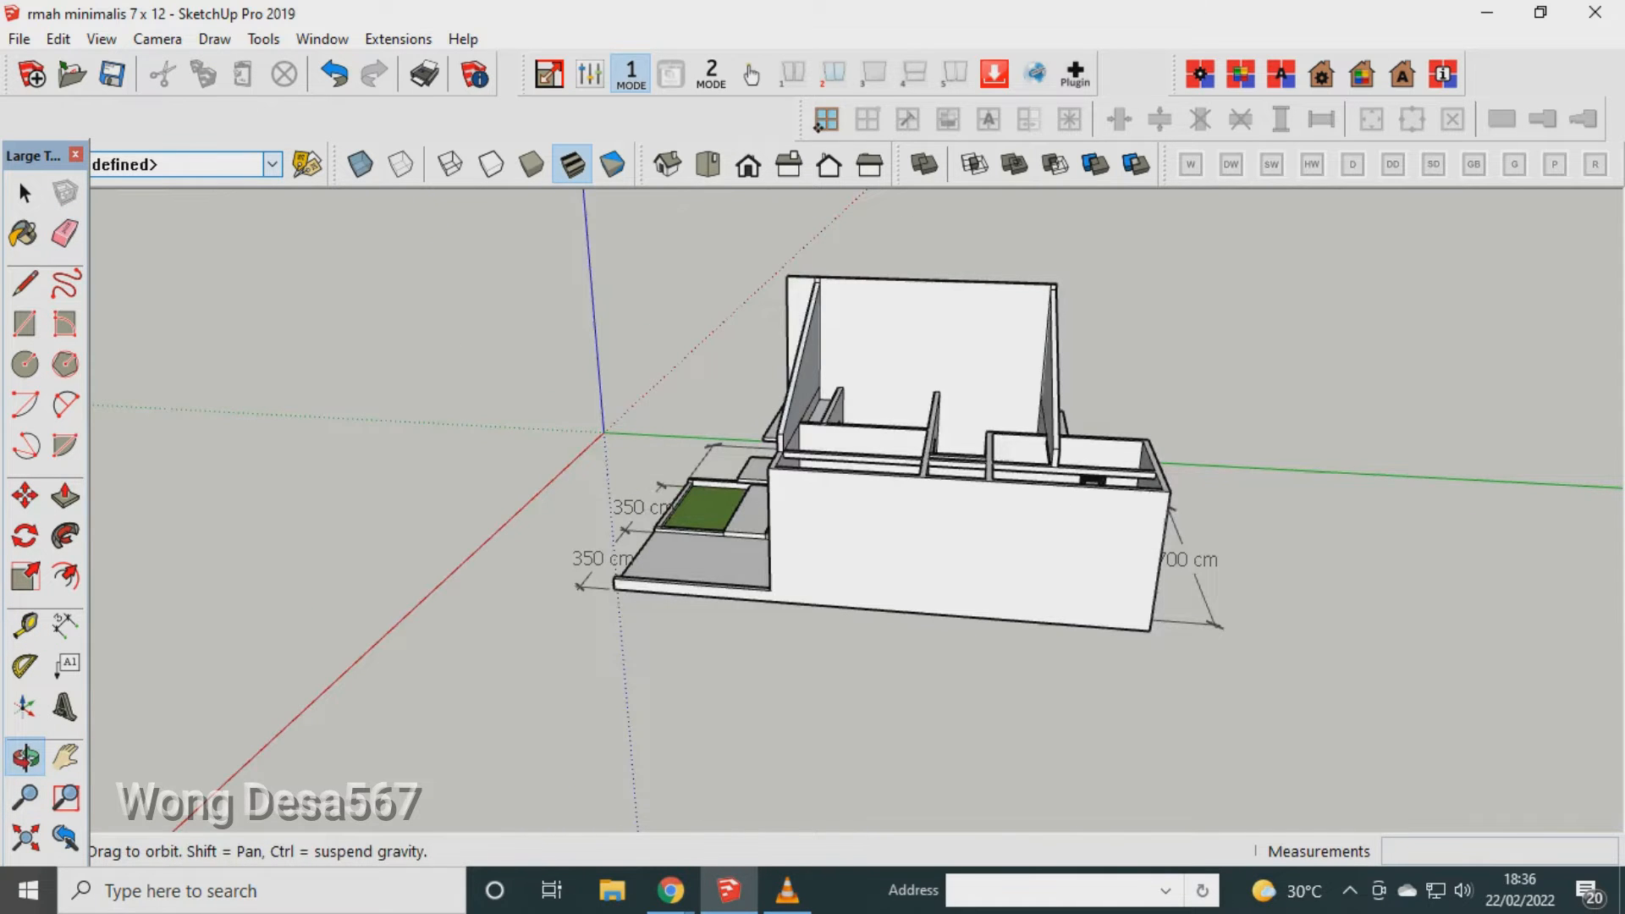
drag(1117, 356, 941, 414)
scroll(941, 415, up, 5)
drag(865, 814, 505, 530)
click(24, 283)
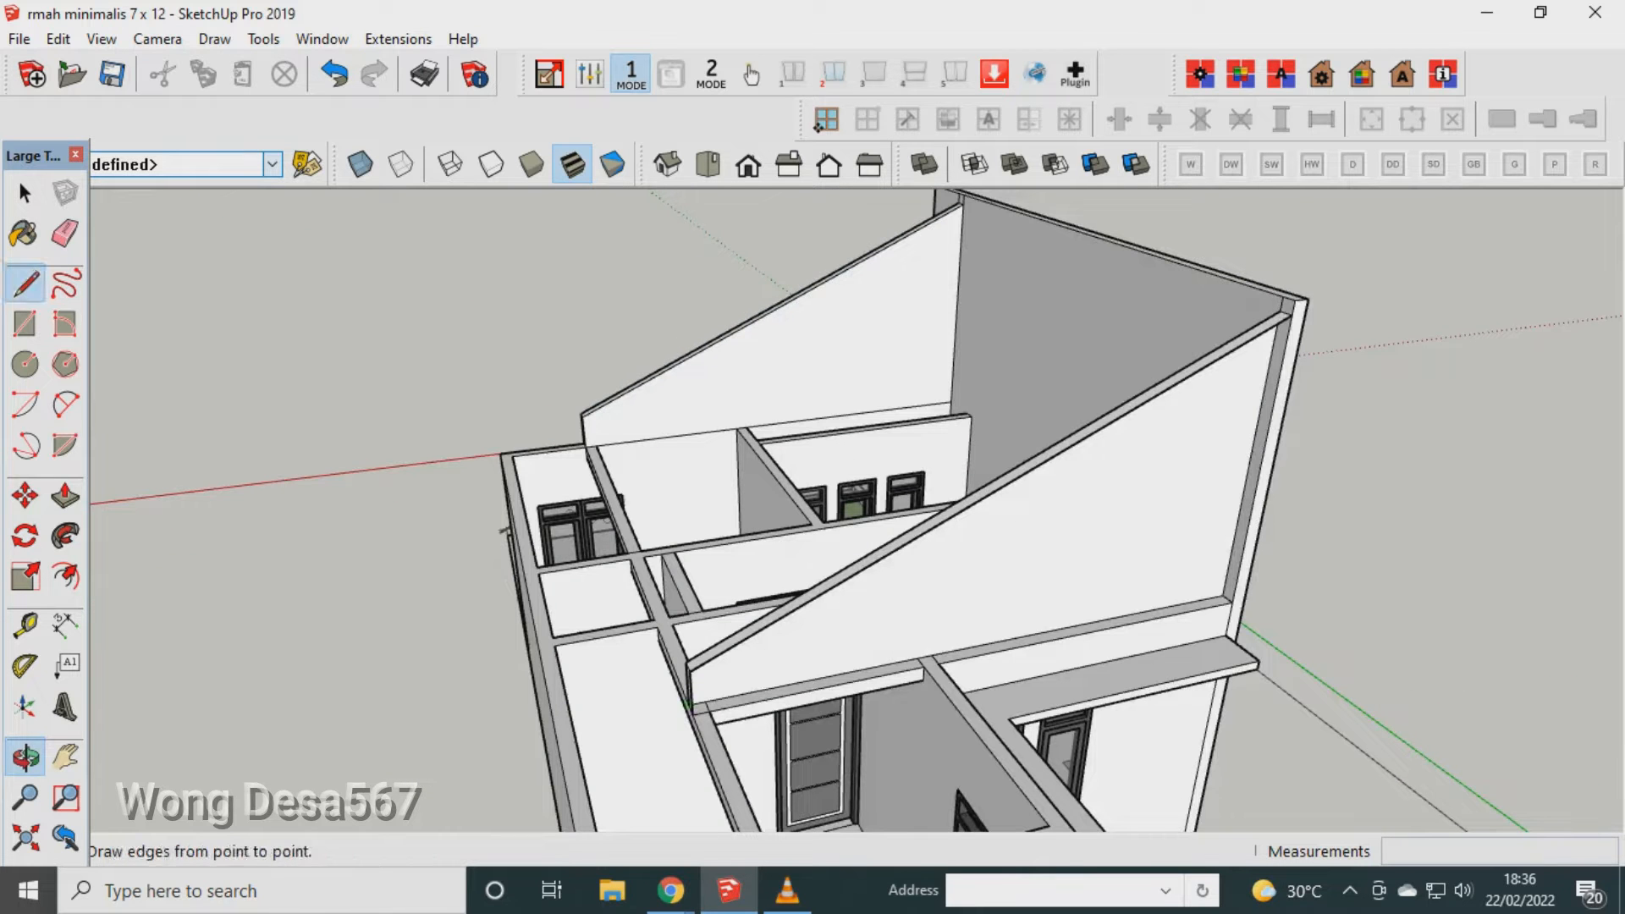
click(694, 715)
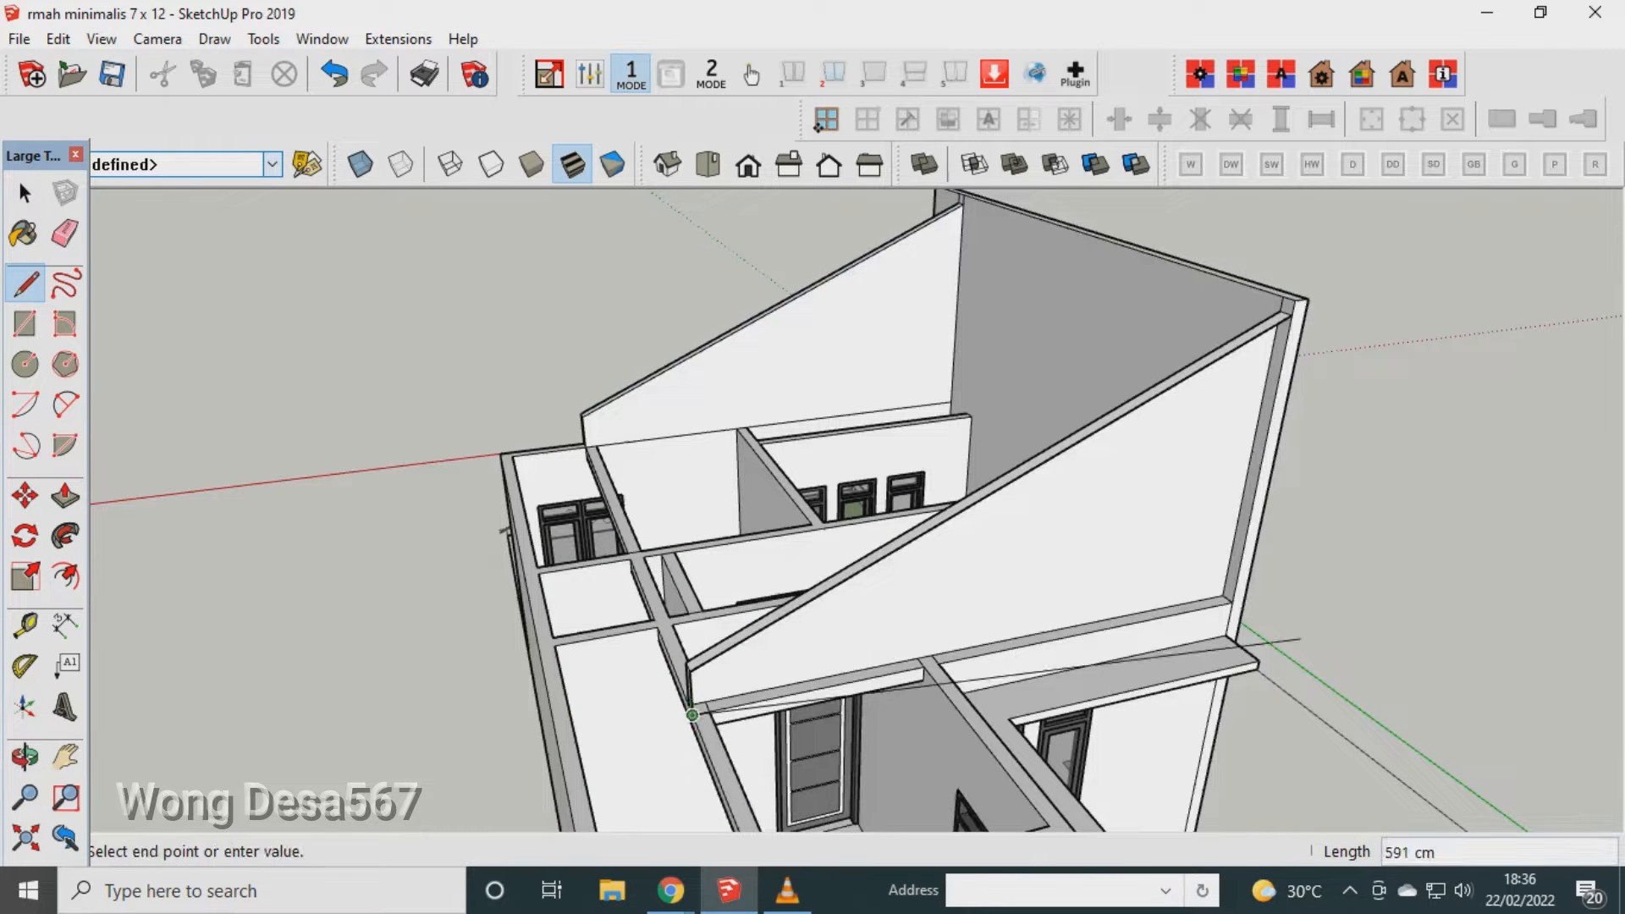
click(939, 664)
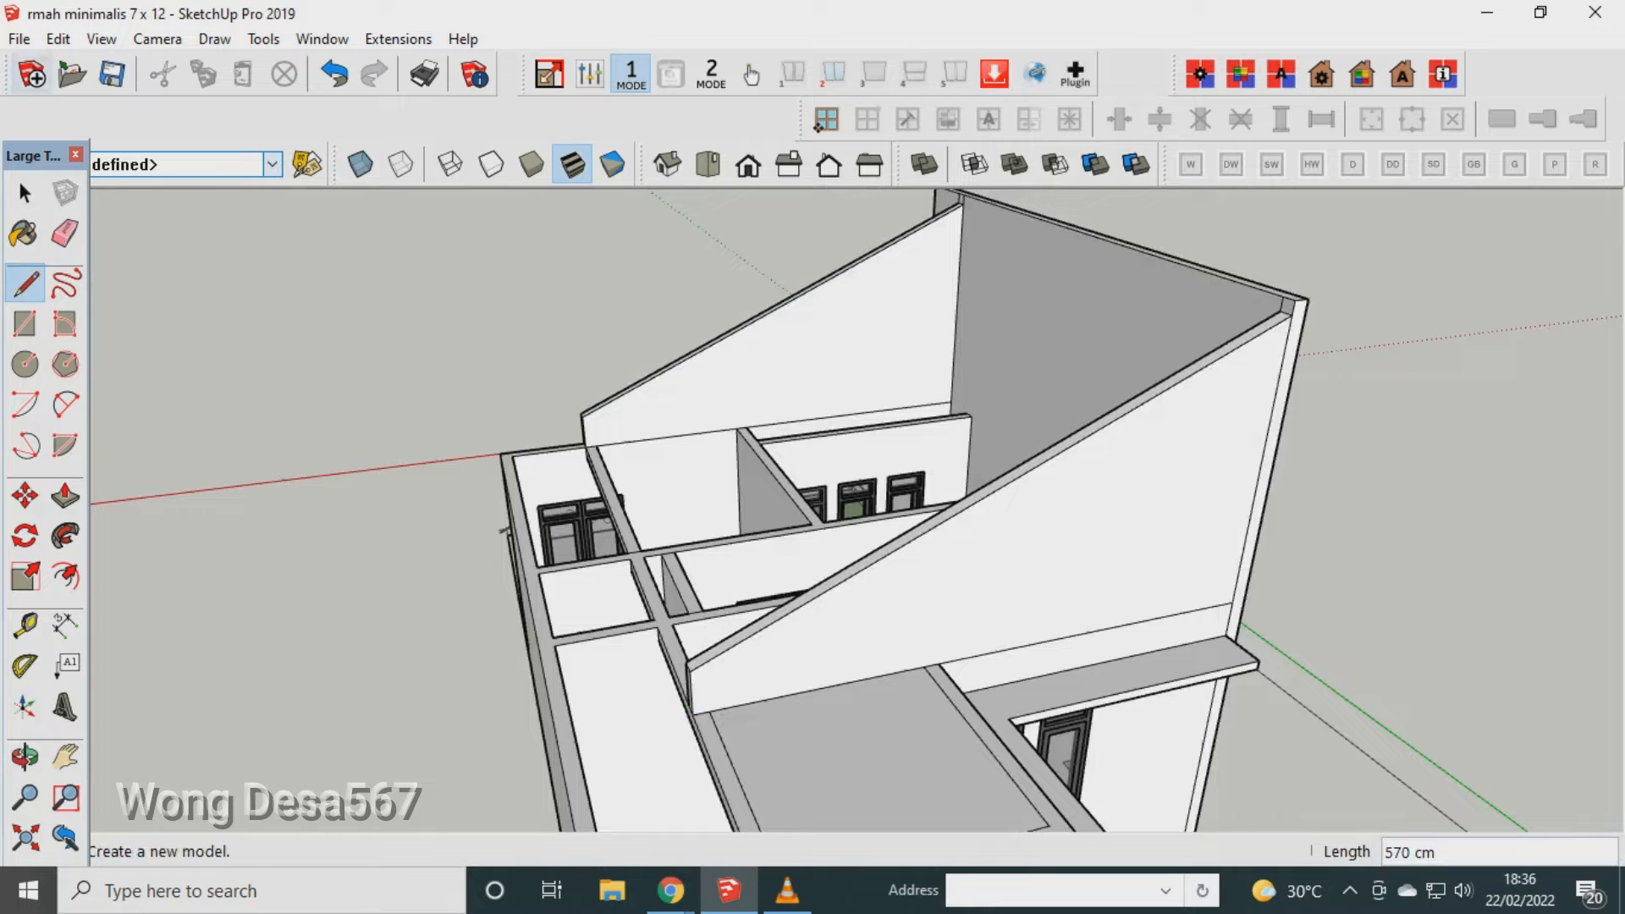
Place a guide 15 cm in from the low end of the first gable wall and draw a vertical line of about 52 cm along it.
key(space)
scroll(607, 406, up, 4)
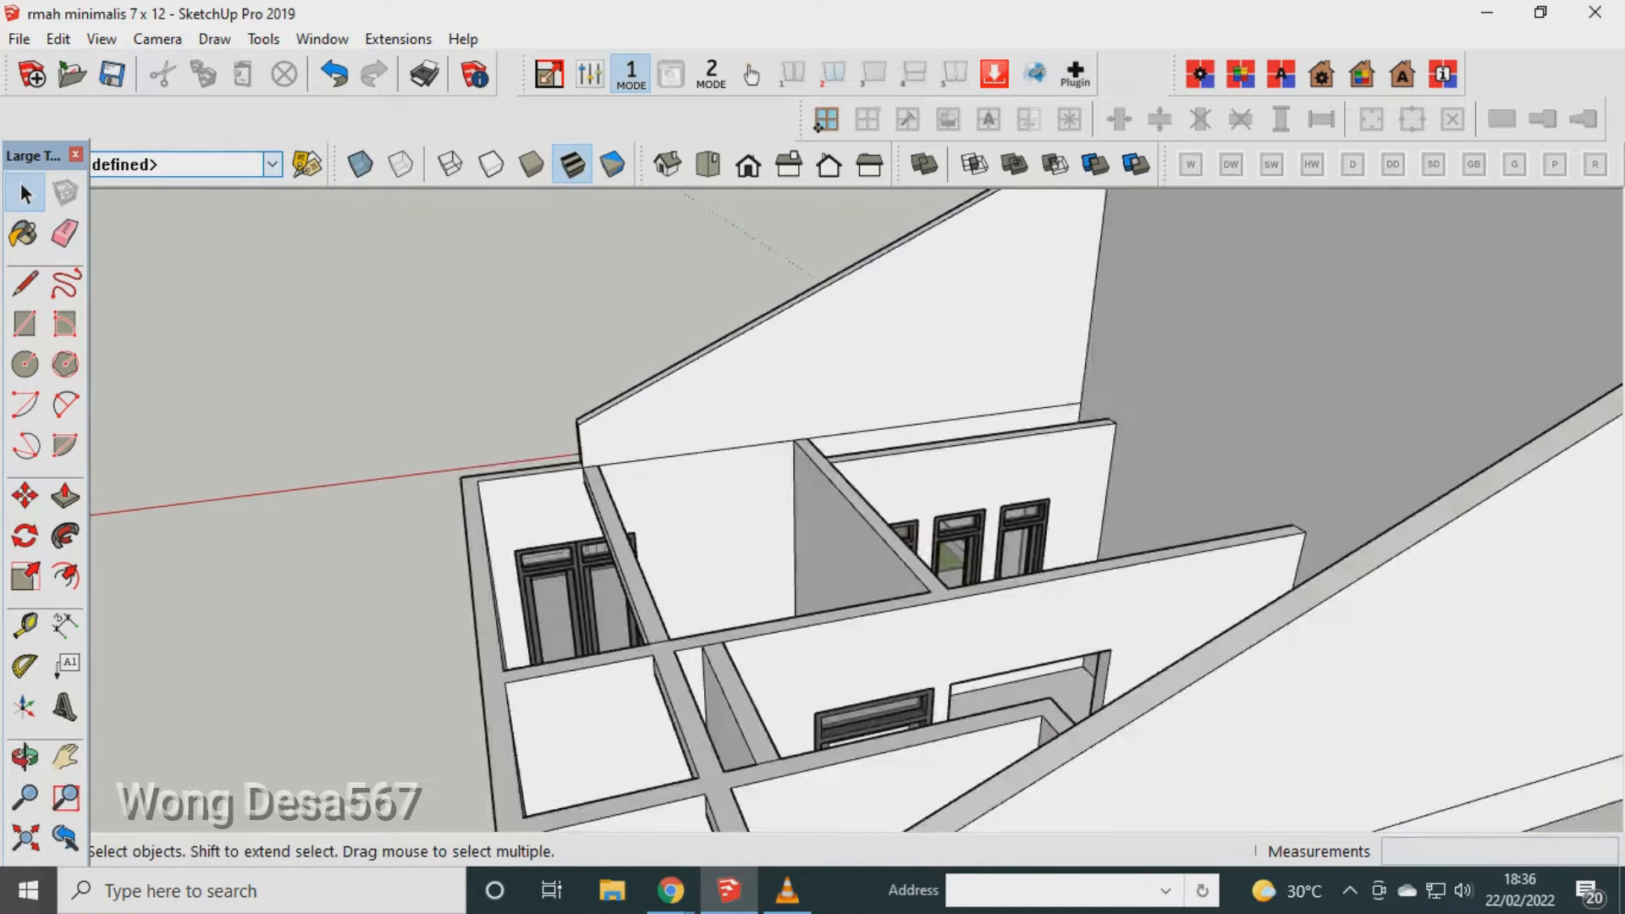
scroll(613, 467, up, 1)
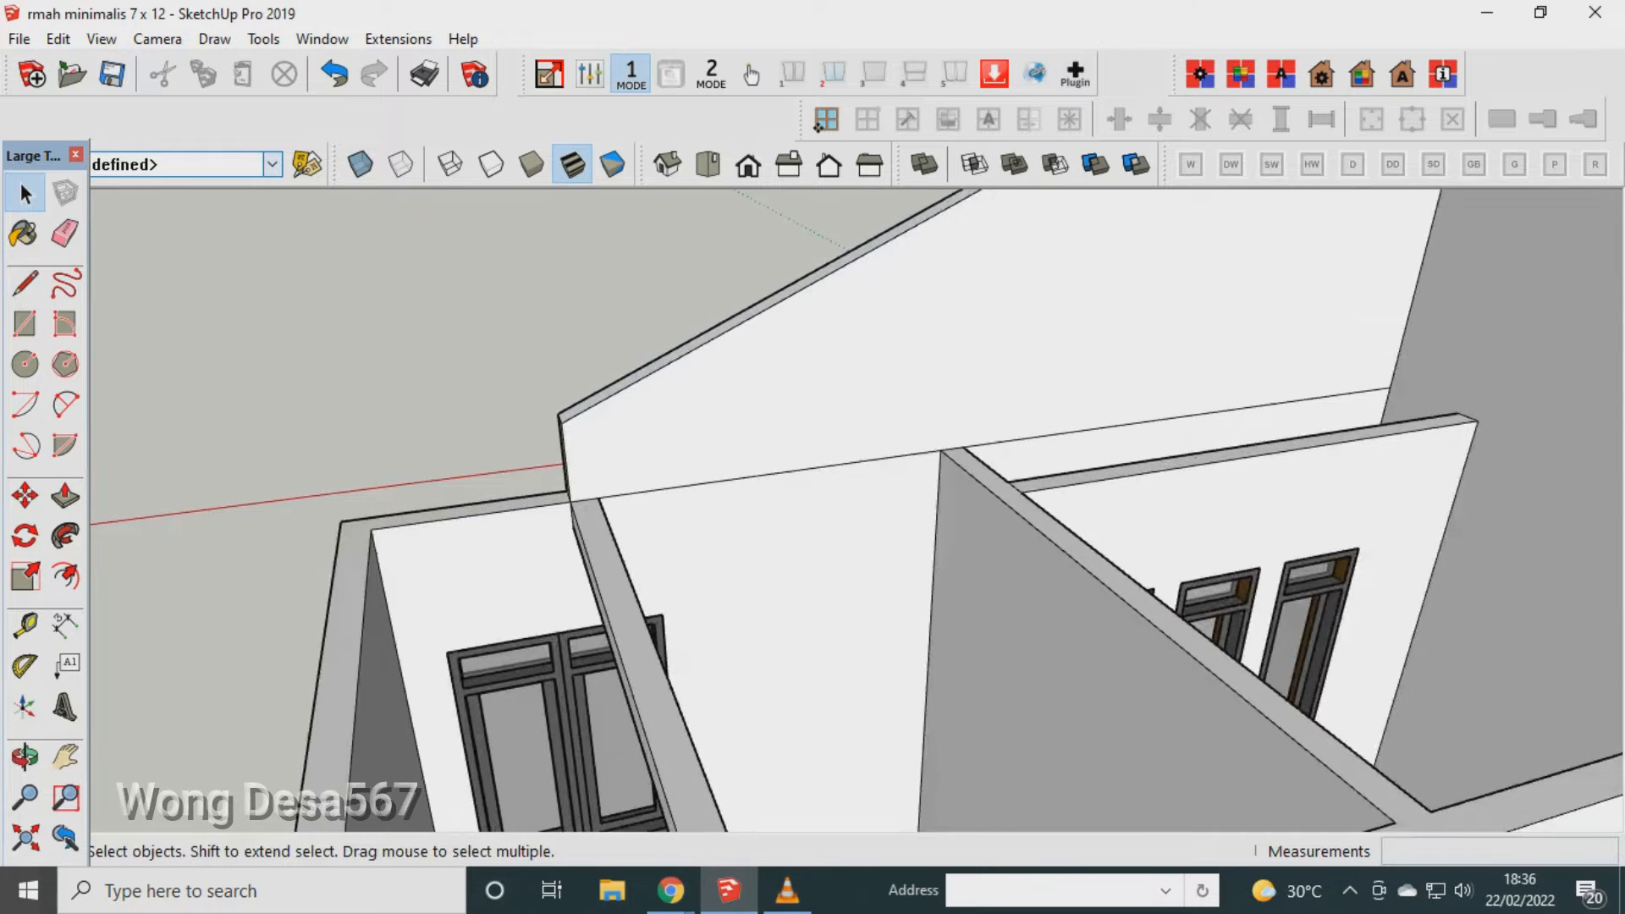
scroll(609, 469, up, 1)
click(25, 757)
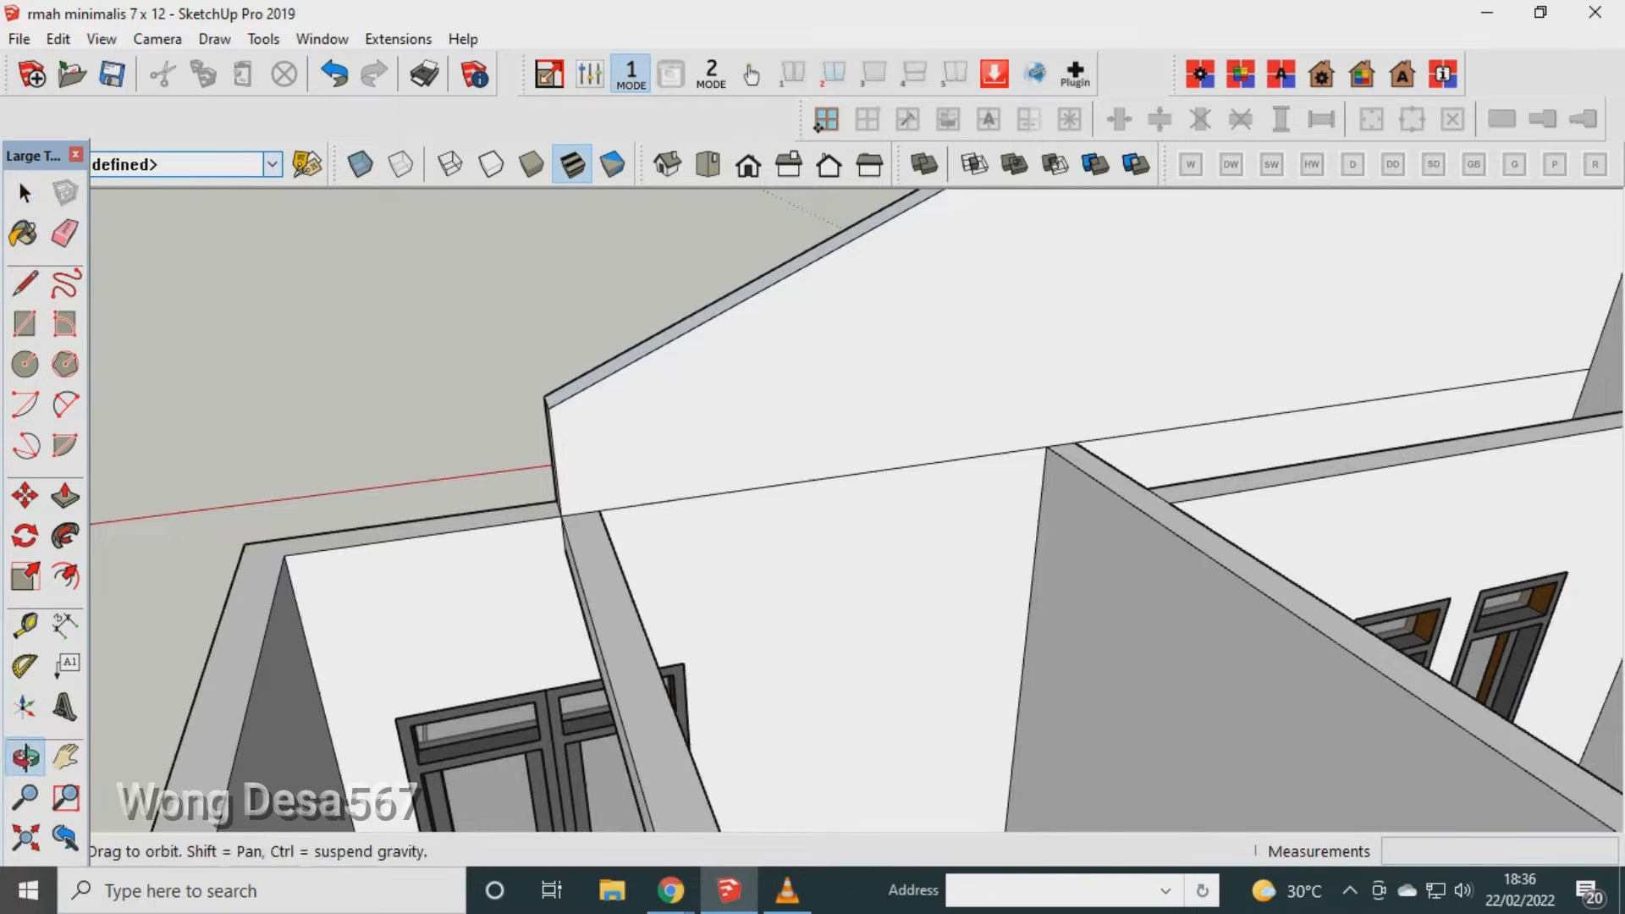
click(24, 626)
click(553, 463)
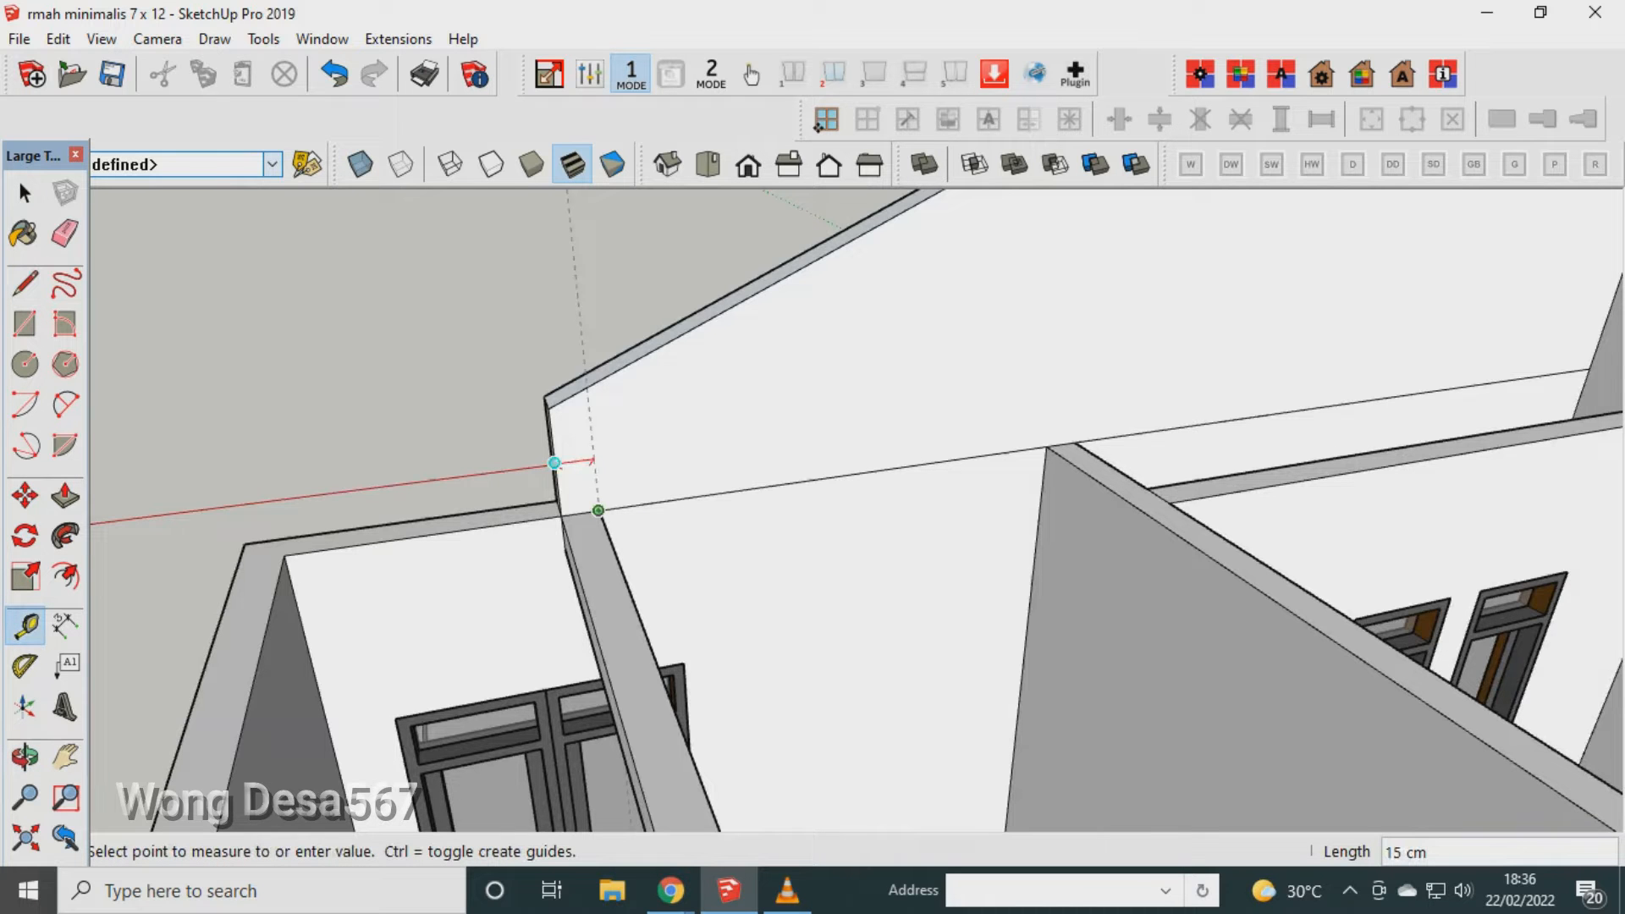
click(598, 511)
key(l)
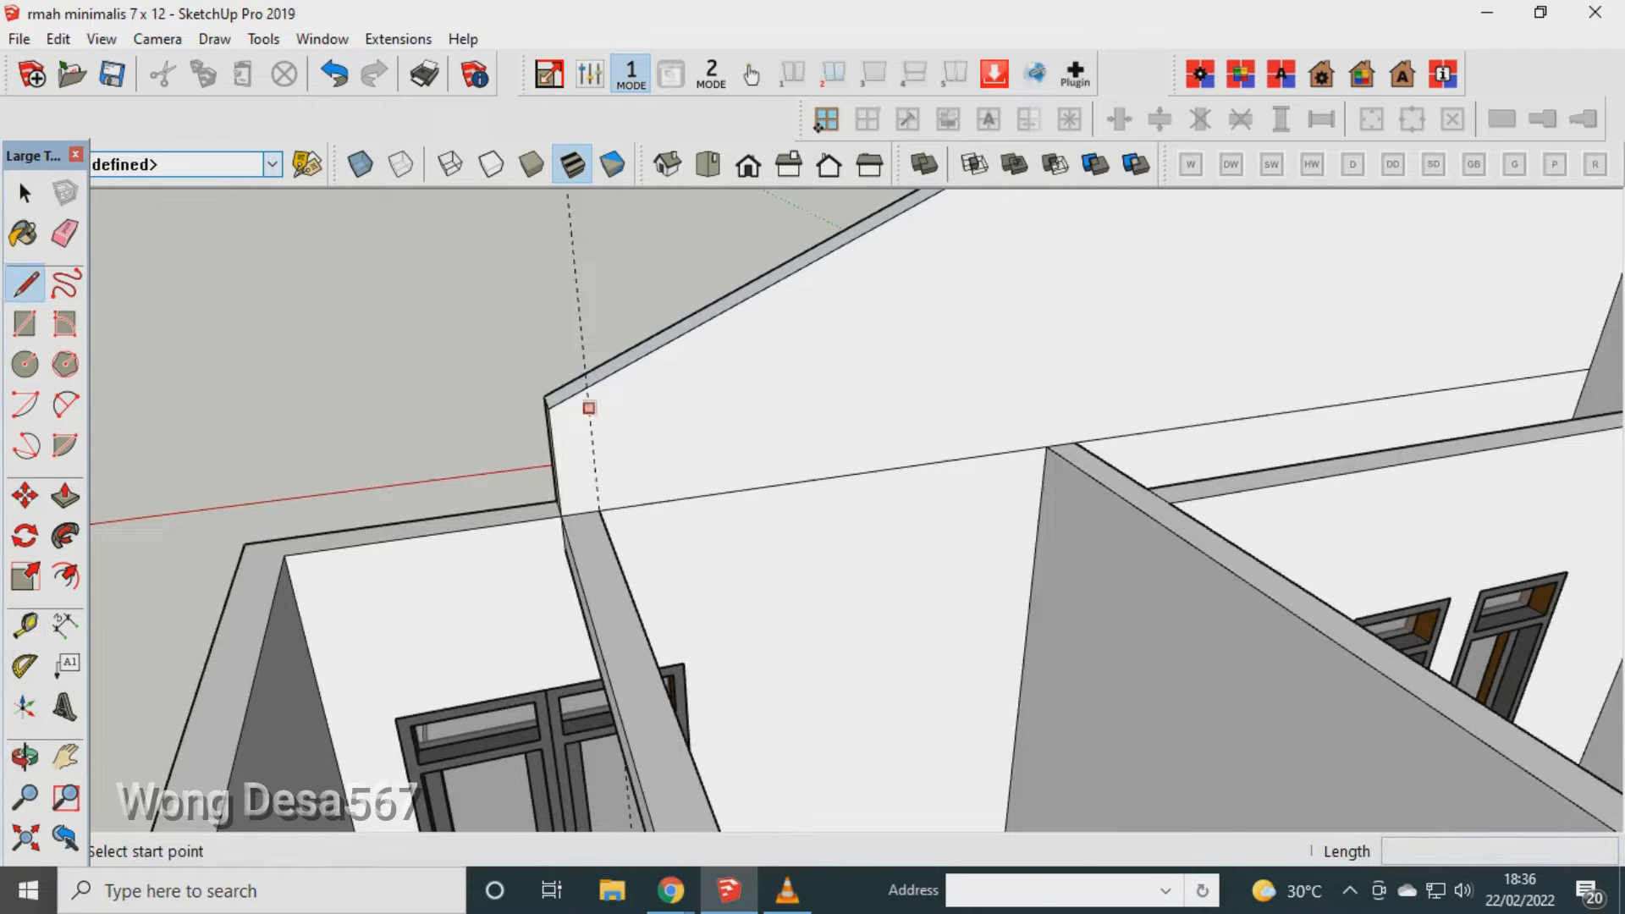
click(586, 387)
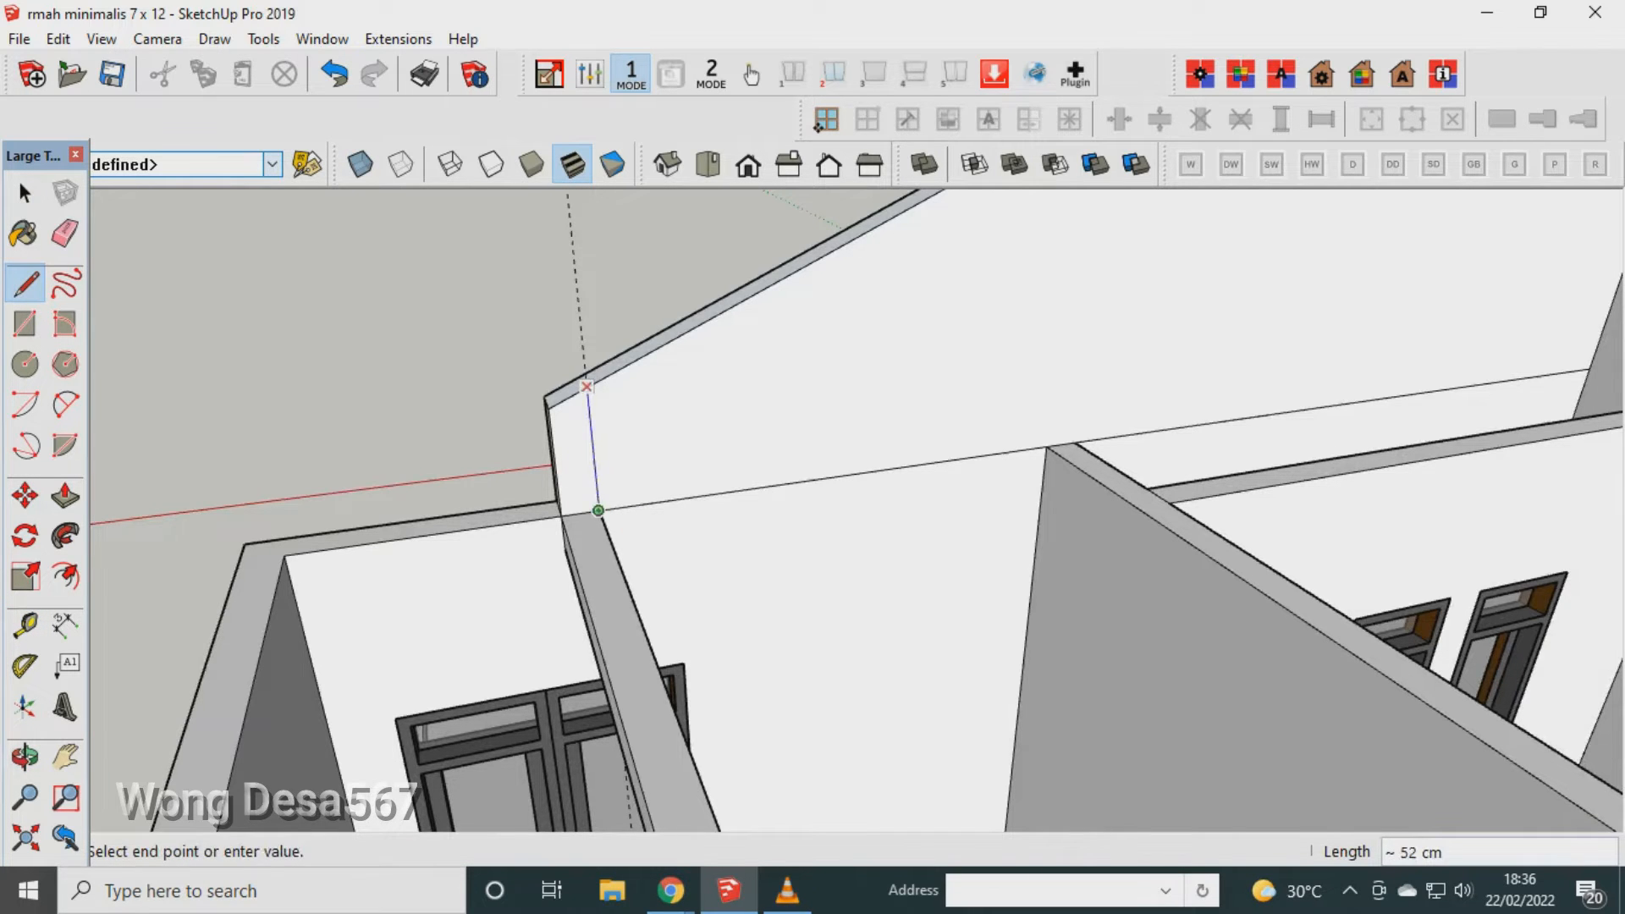
click(600, 511)
Extrude the split-off 15 cm end of the gable wall across to the opposite gable wall as a connecting beam.
scroll(593, 348, down, 6)
key(p)
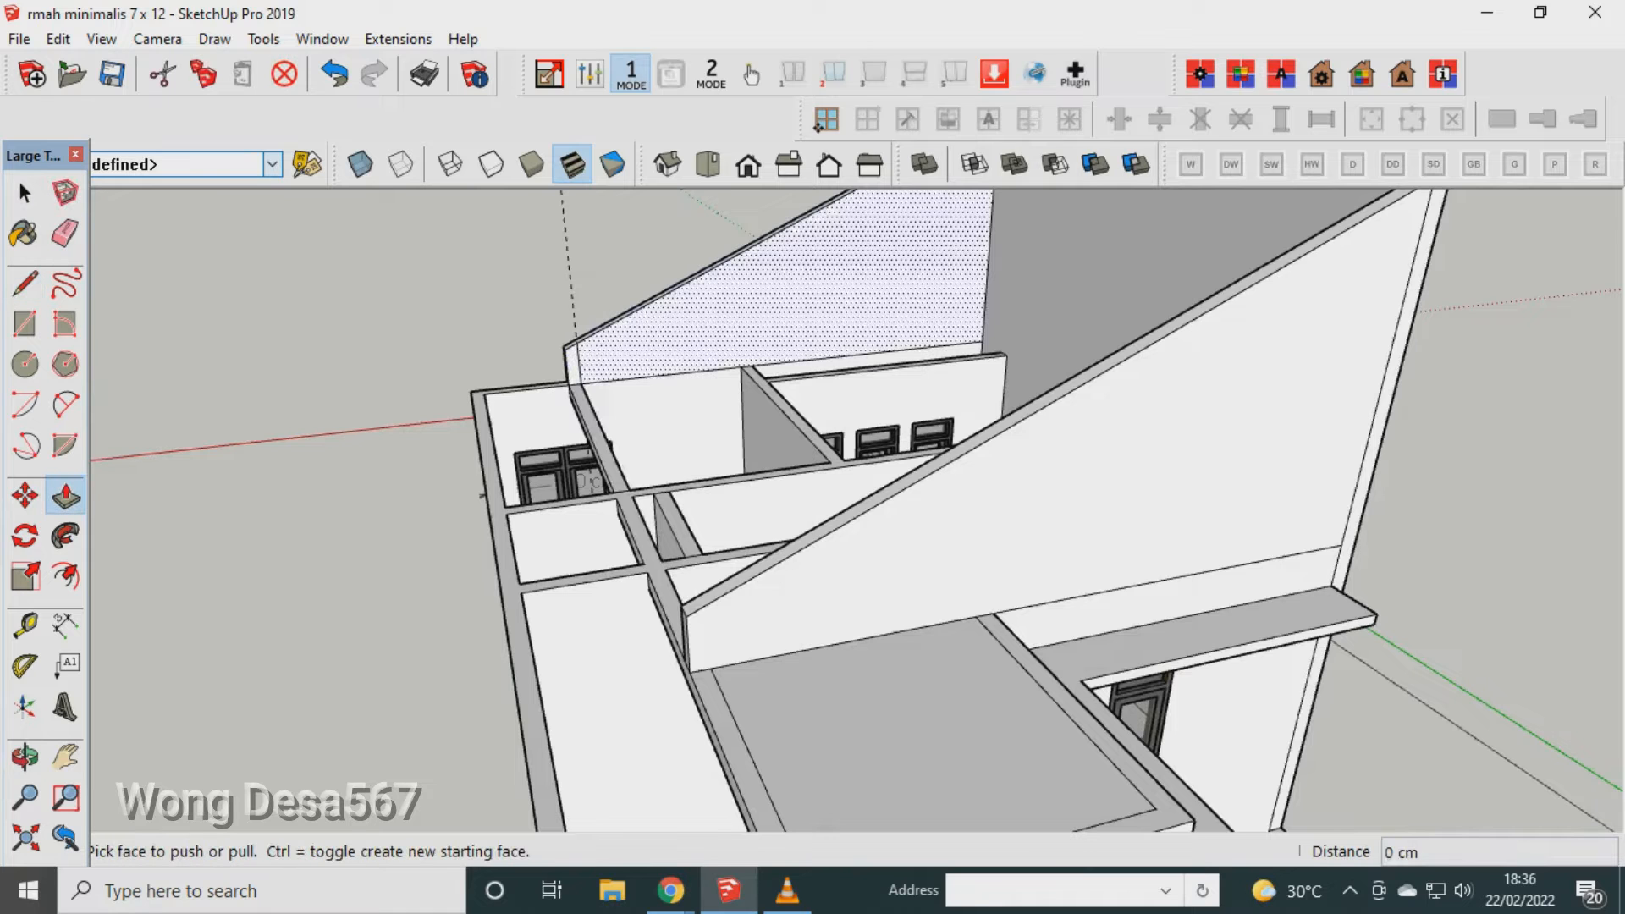
click(573, 364)
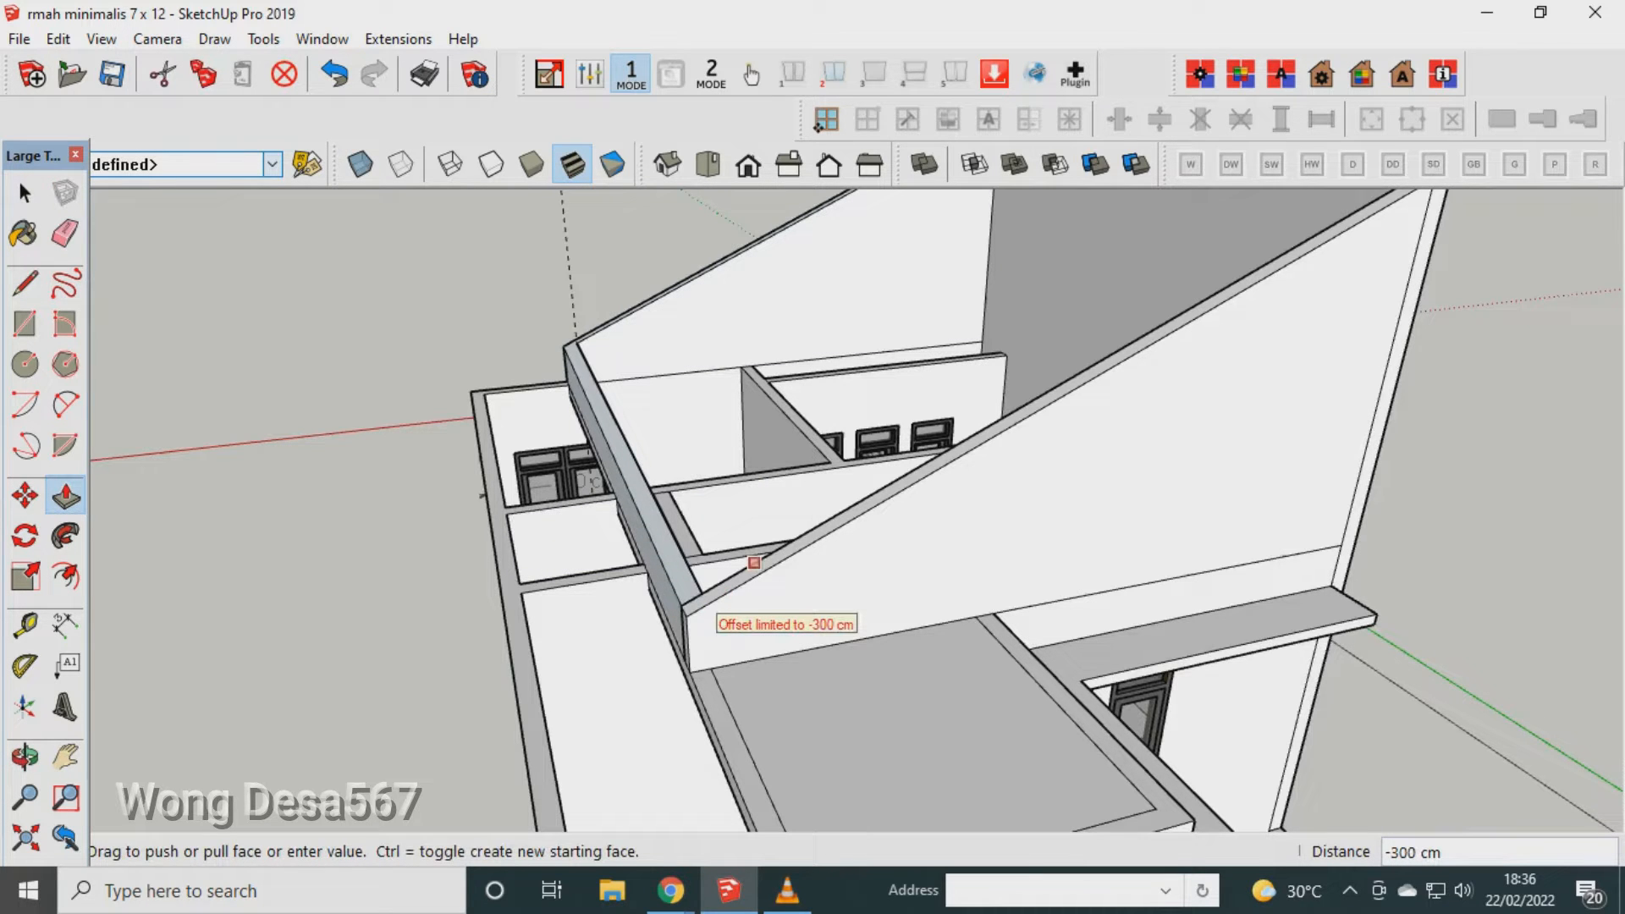
click(754, 562)
Erase the vertical guide line at the low end of the gable wall.
key(e)
key(t)
click(25, 626)
click(518, 456)
Examine the new connecting beam and its junctions with the gable walls, with the 0093_AliceBlue material ready for painting.
click(25, 194)
click(26, 757)
drag(474, 507, 931, 474)
middle_drag(677, 508, 1016, 508)
drag(931, 541, 905, 389)
scroll(998, 406, up, 3)
drag(998, 407, 813, 516)
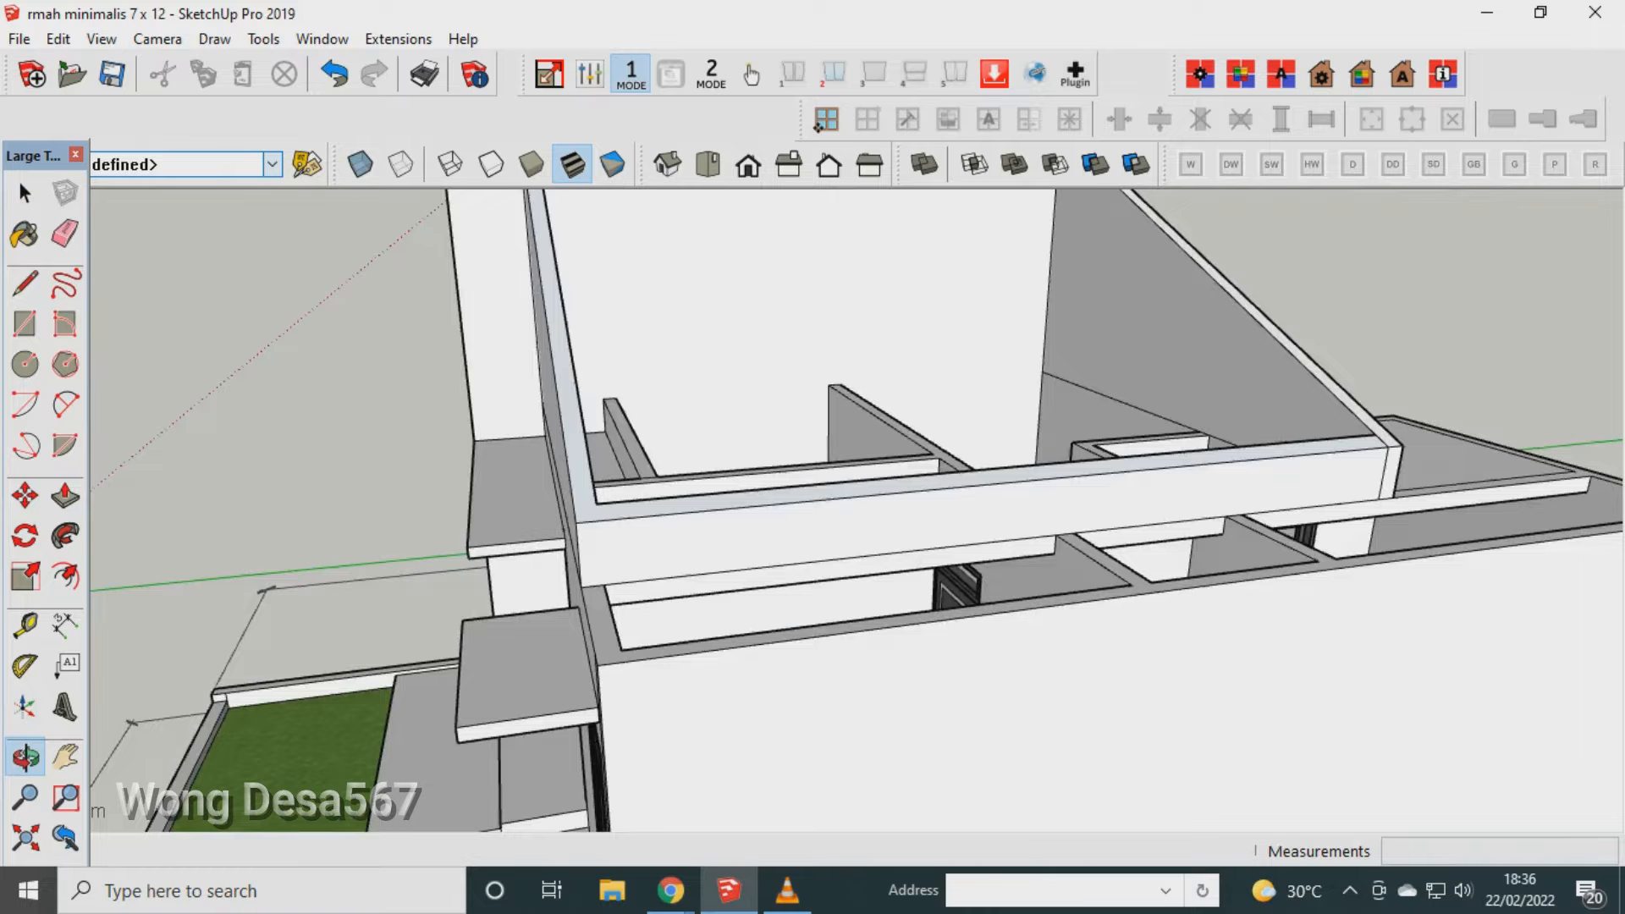
key(b)
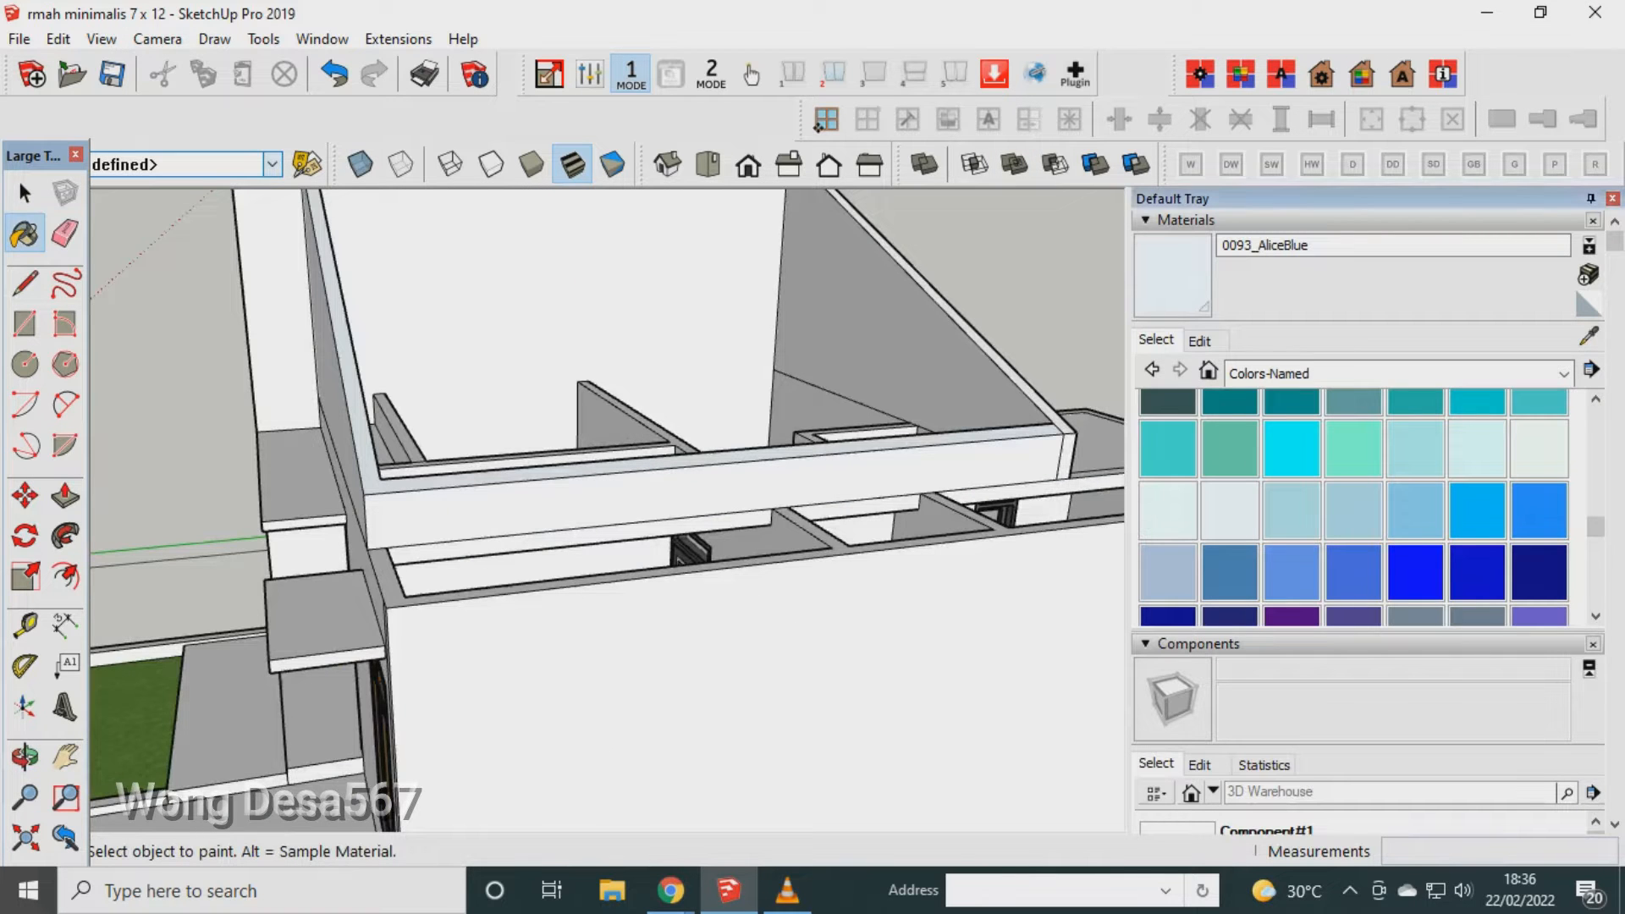
scroll(645, 525, down, 3)
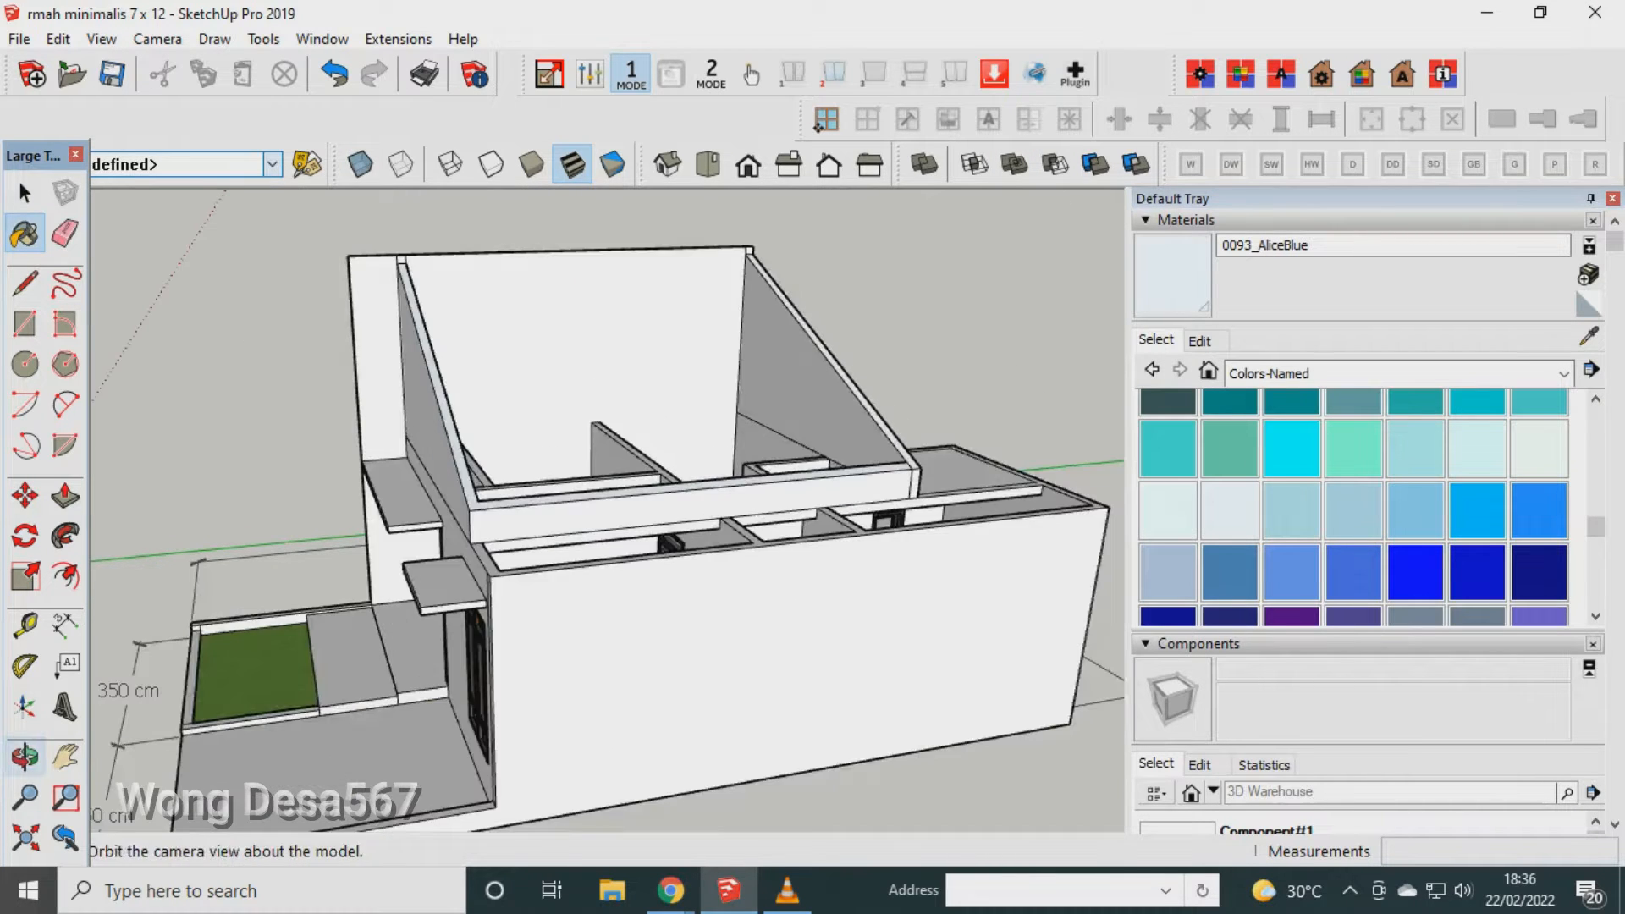
click(24, 757)
drag(440, 576, 668, 592)
drag(643, 474, 457, 504)
scroll(589, 491, up, 3)
scroll(589, 491, down, 3)
scroll(643, 584, up, 3)
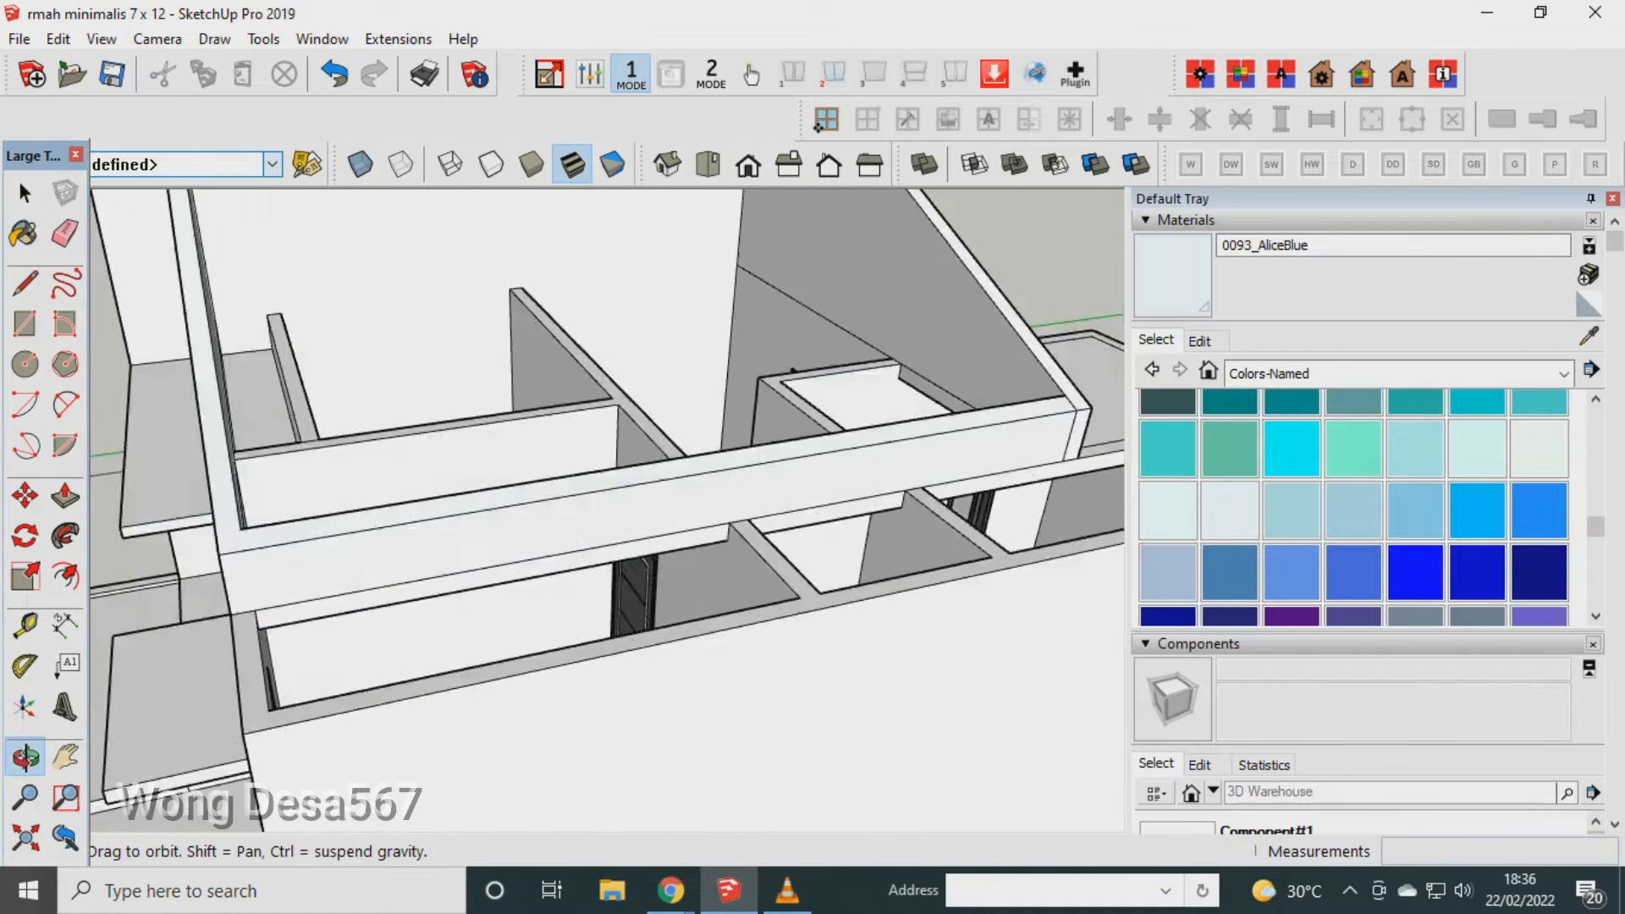
scroll(635, 550, up, 1)
drag(635, 550, 800, 500)
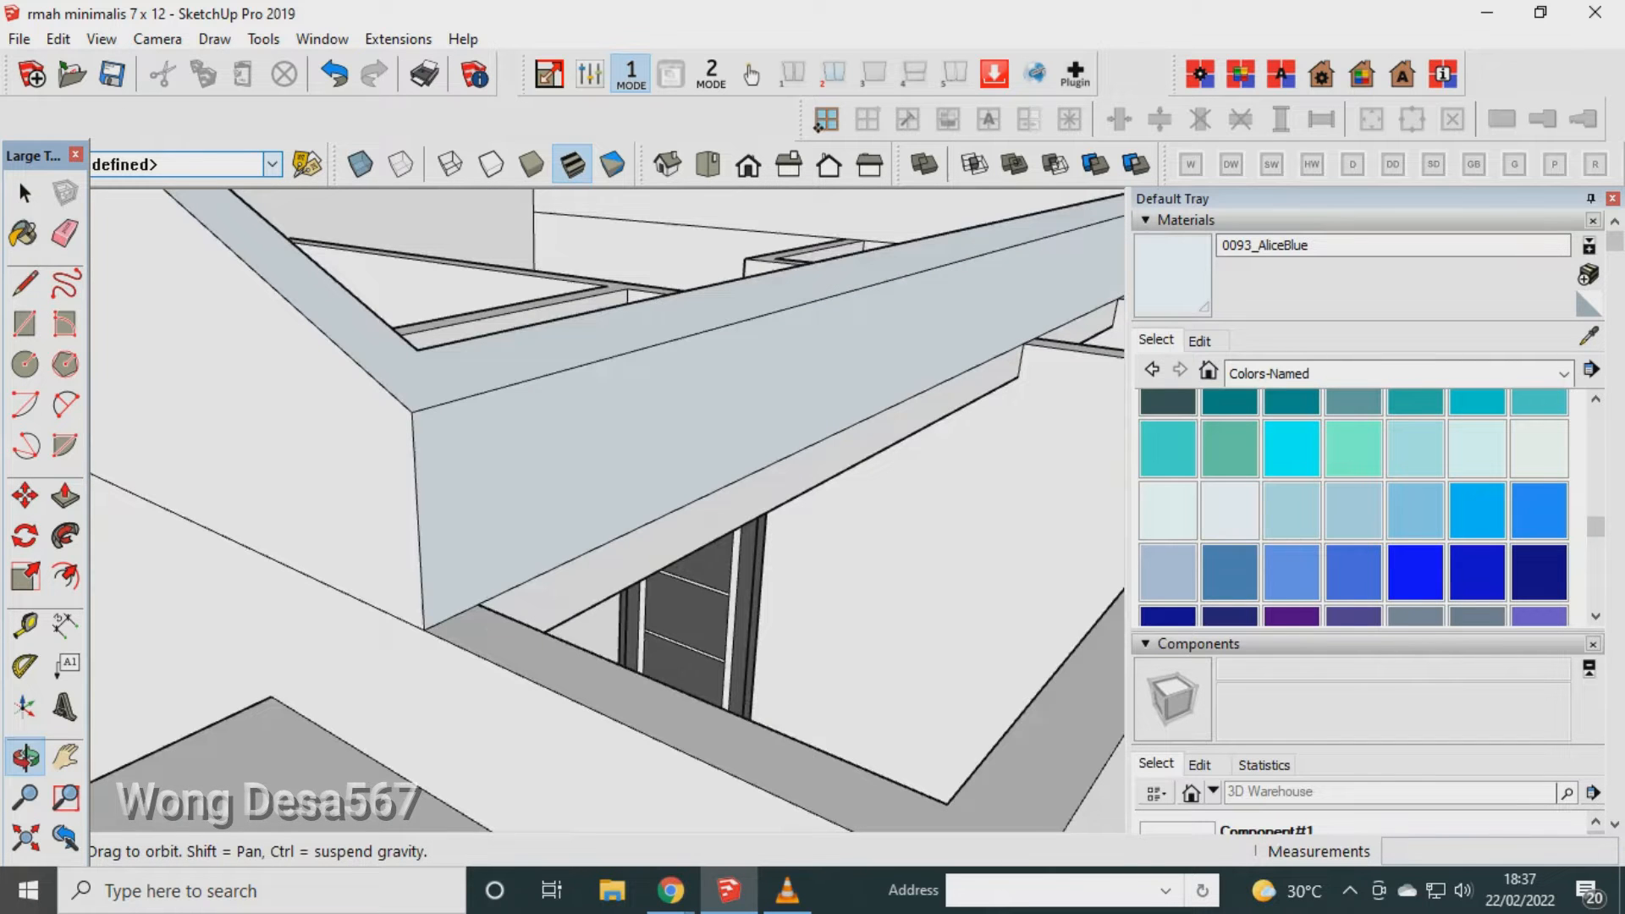
click(1230, 510)
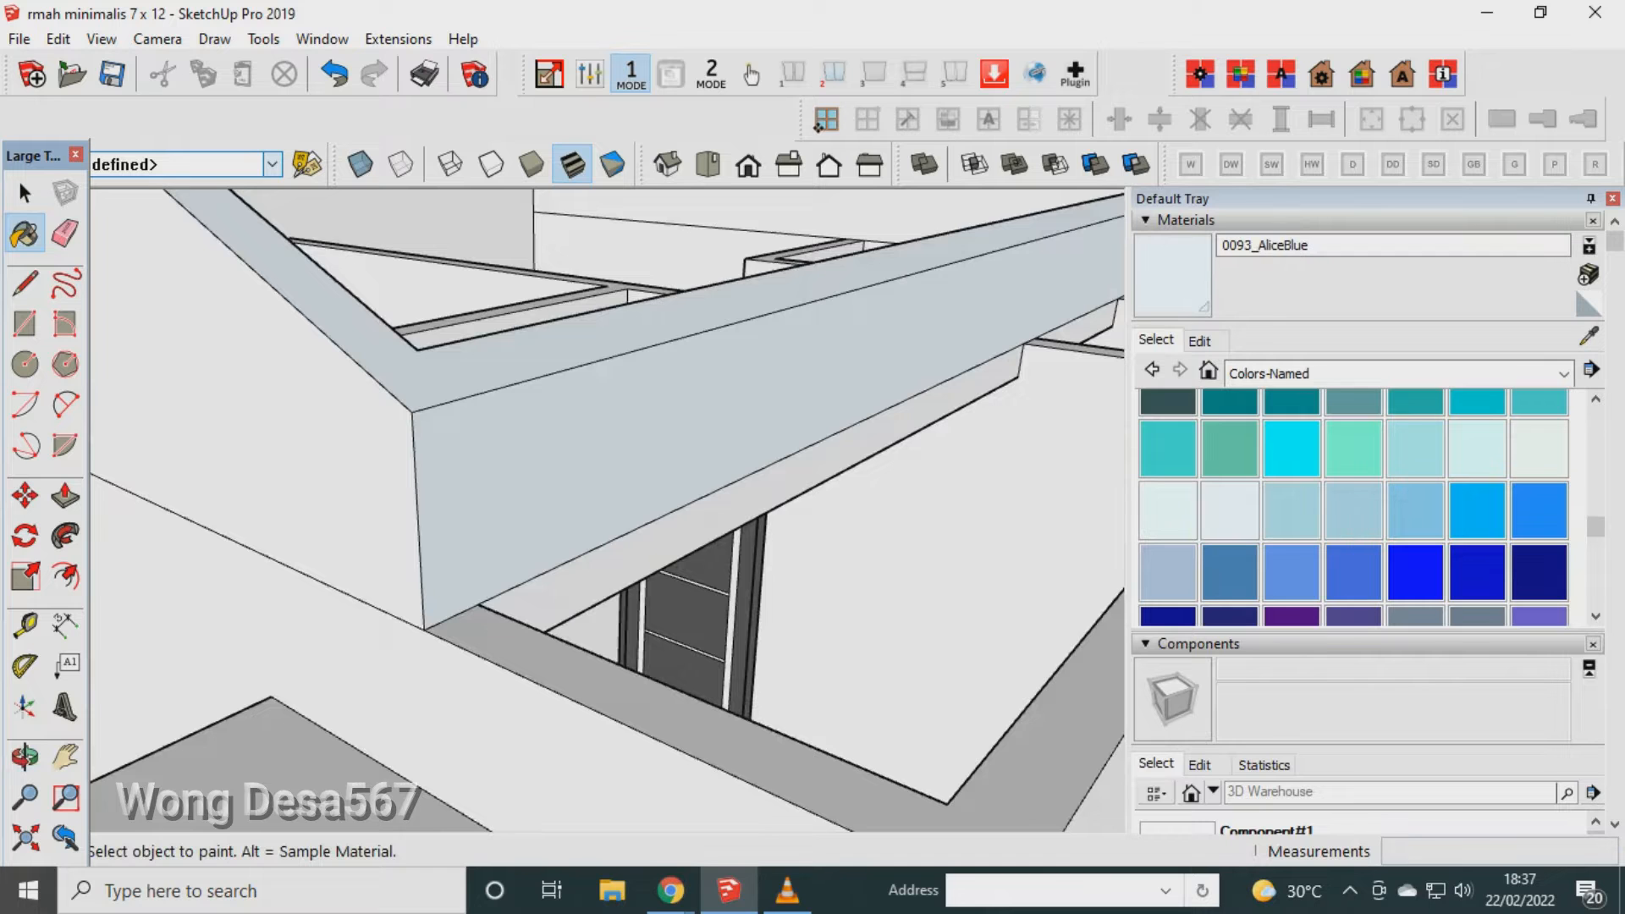
Erase the horizontal dividing line between the new connecting beam and the beam beneath it.
click(25, 625)
scroll(677, 627, up, 3)
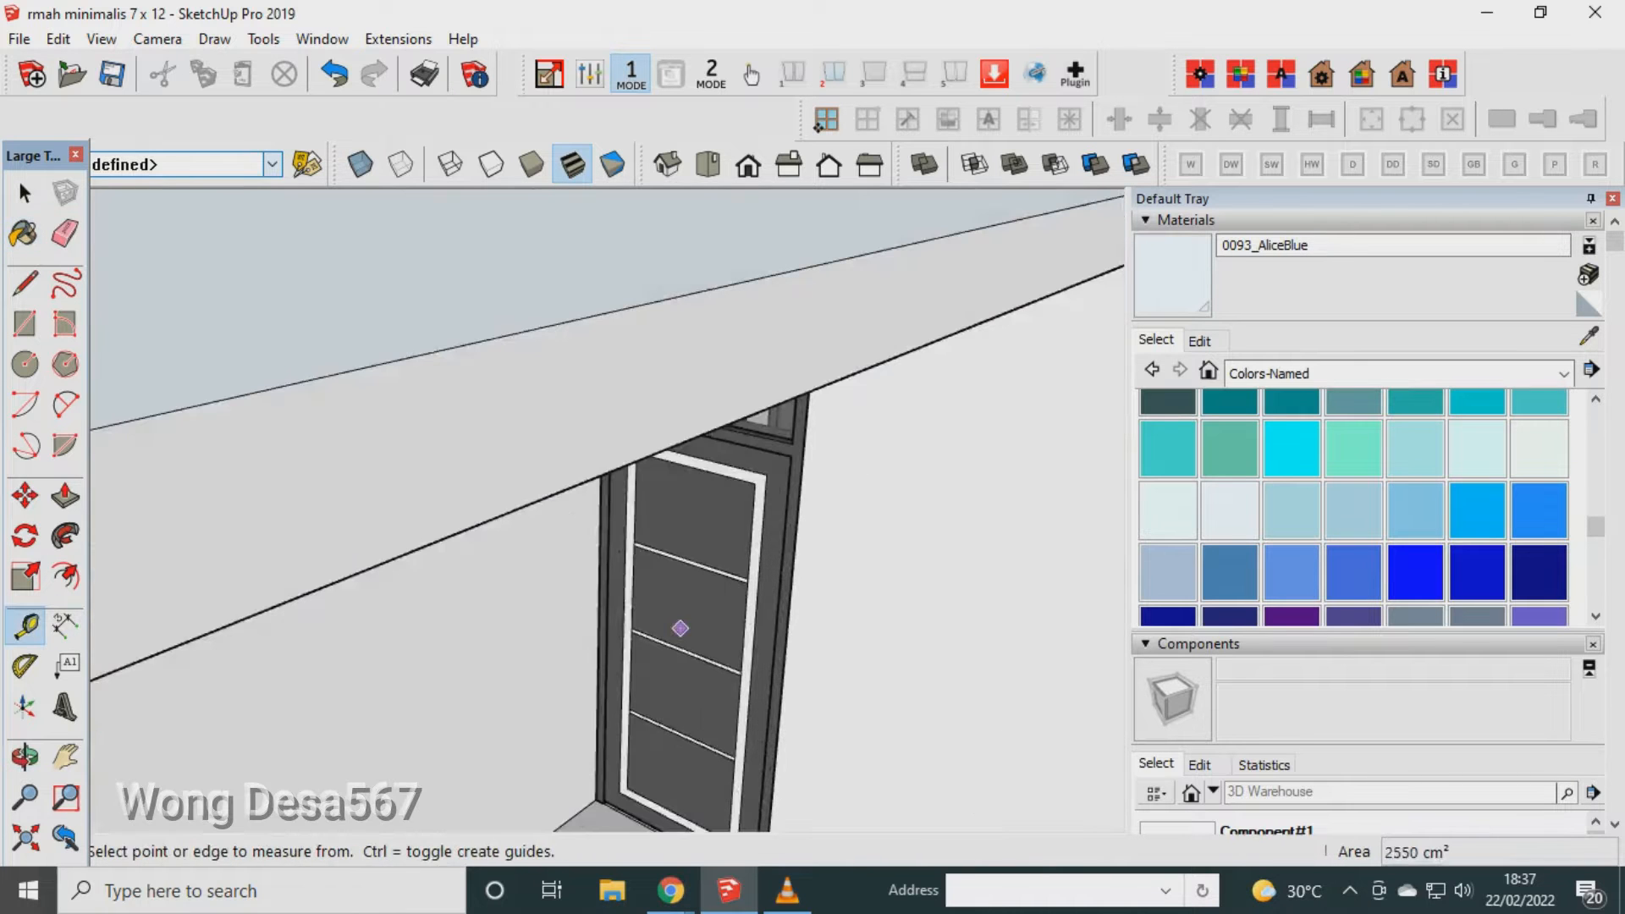
click(25, 756)
middle_drag(677, 610, 584, 398)
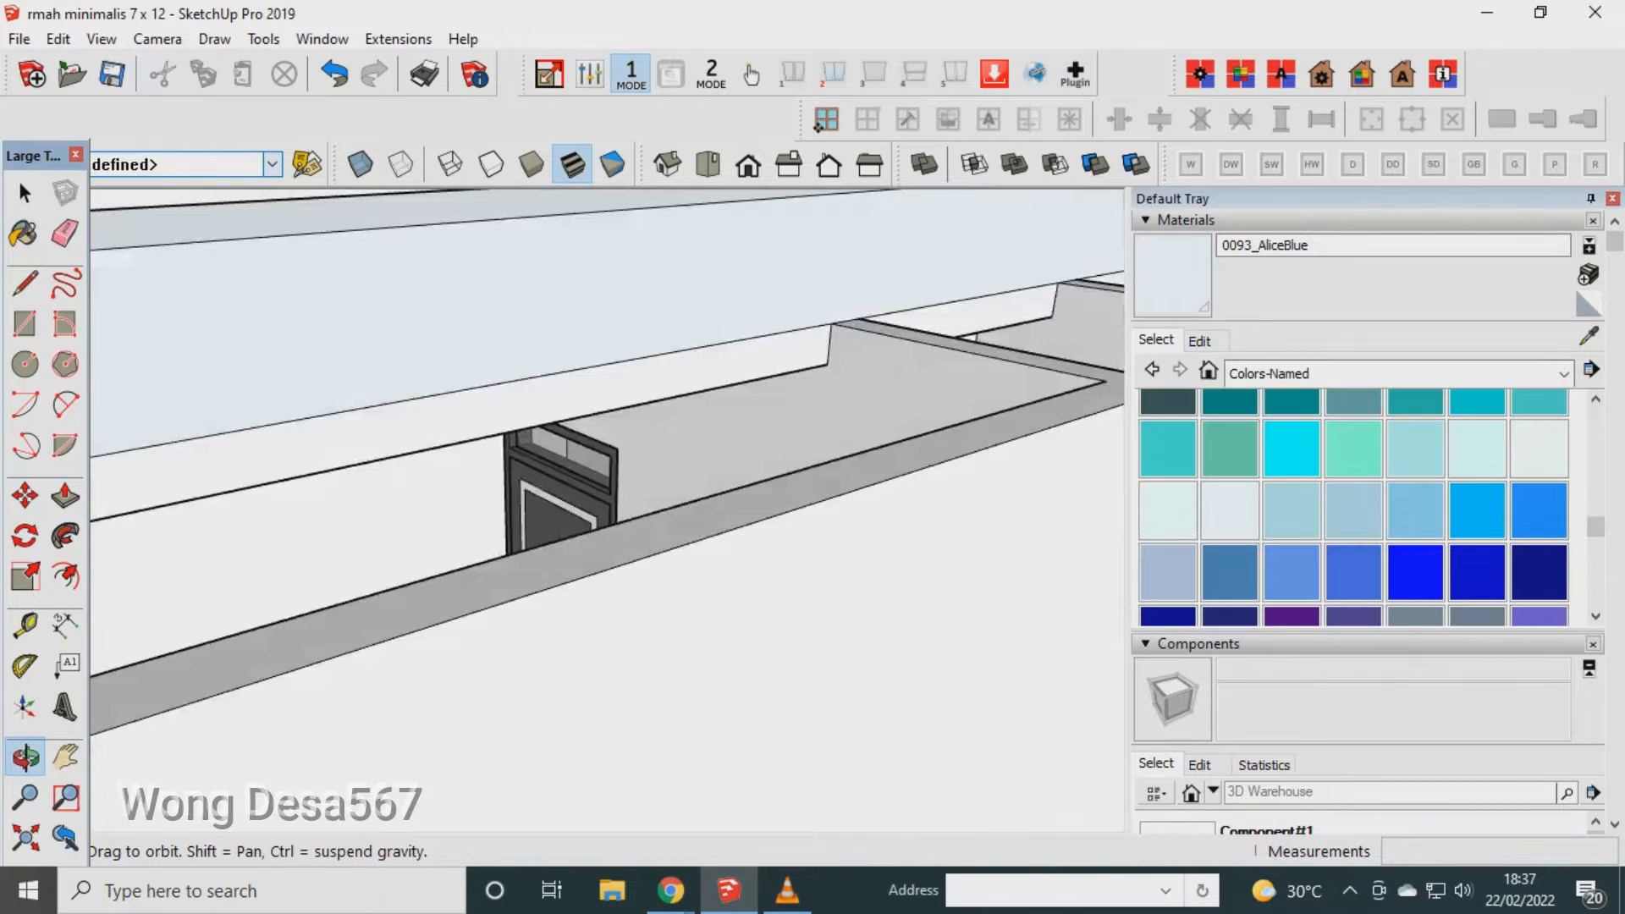
scroll(643, 593, down, 5)
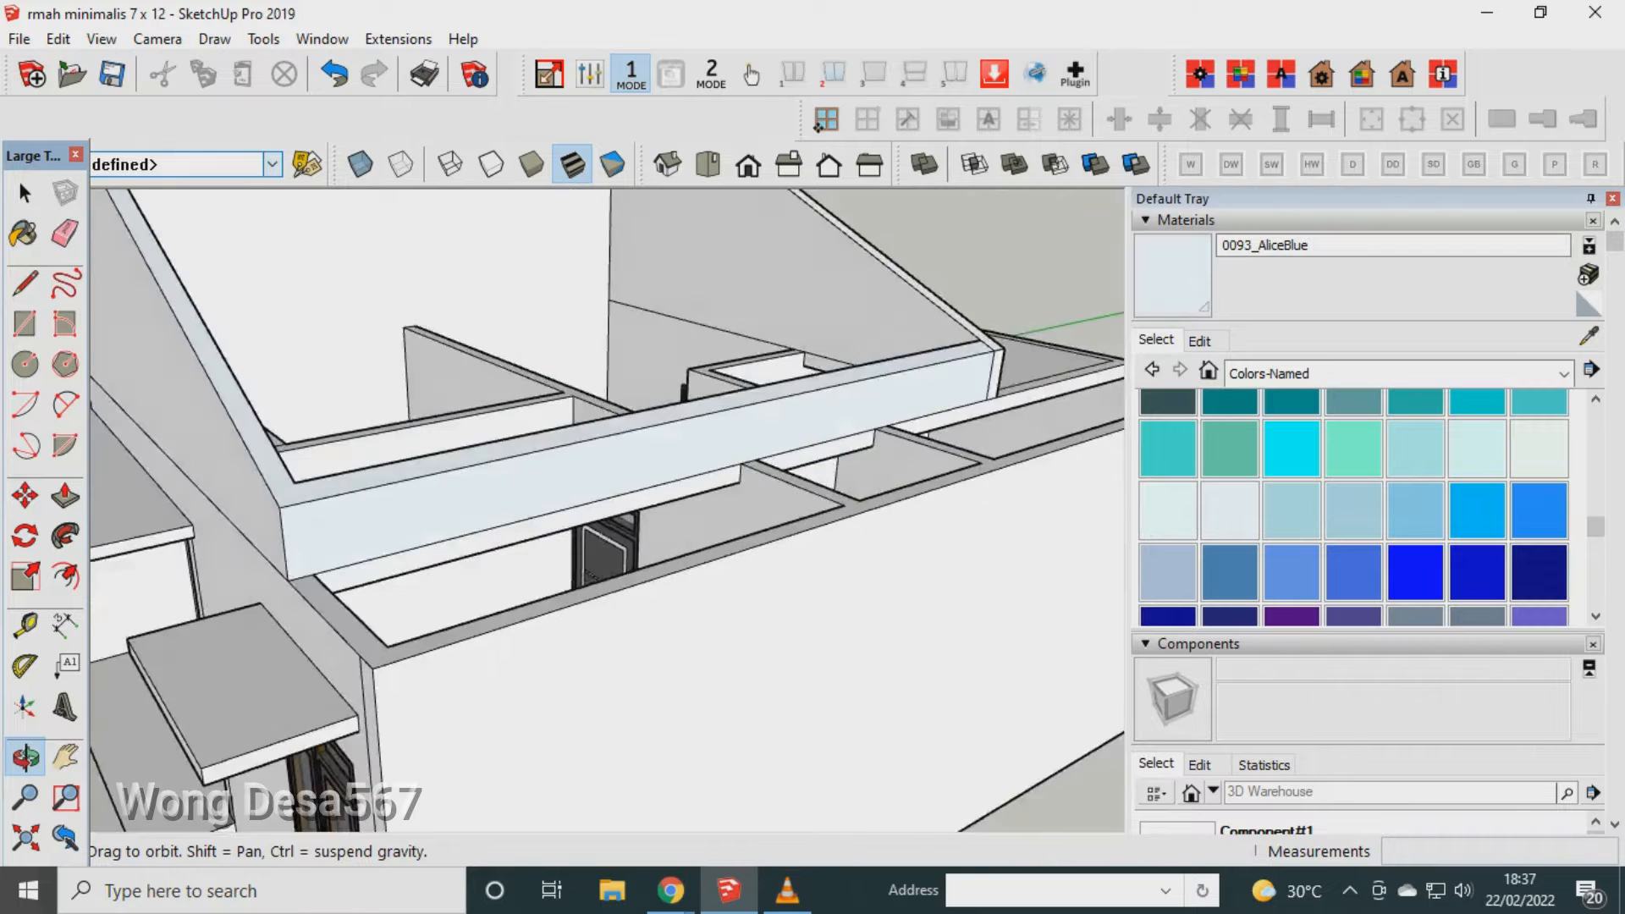
mouse_move(660, 576)
mouse_down()
mouse_move(508, 584)
mouse_move(512, 499)
mouse_up()
scroll(610, 457, up, 1)
scroll(474, 504, up, 4)
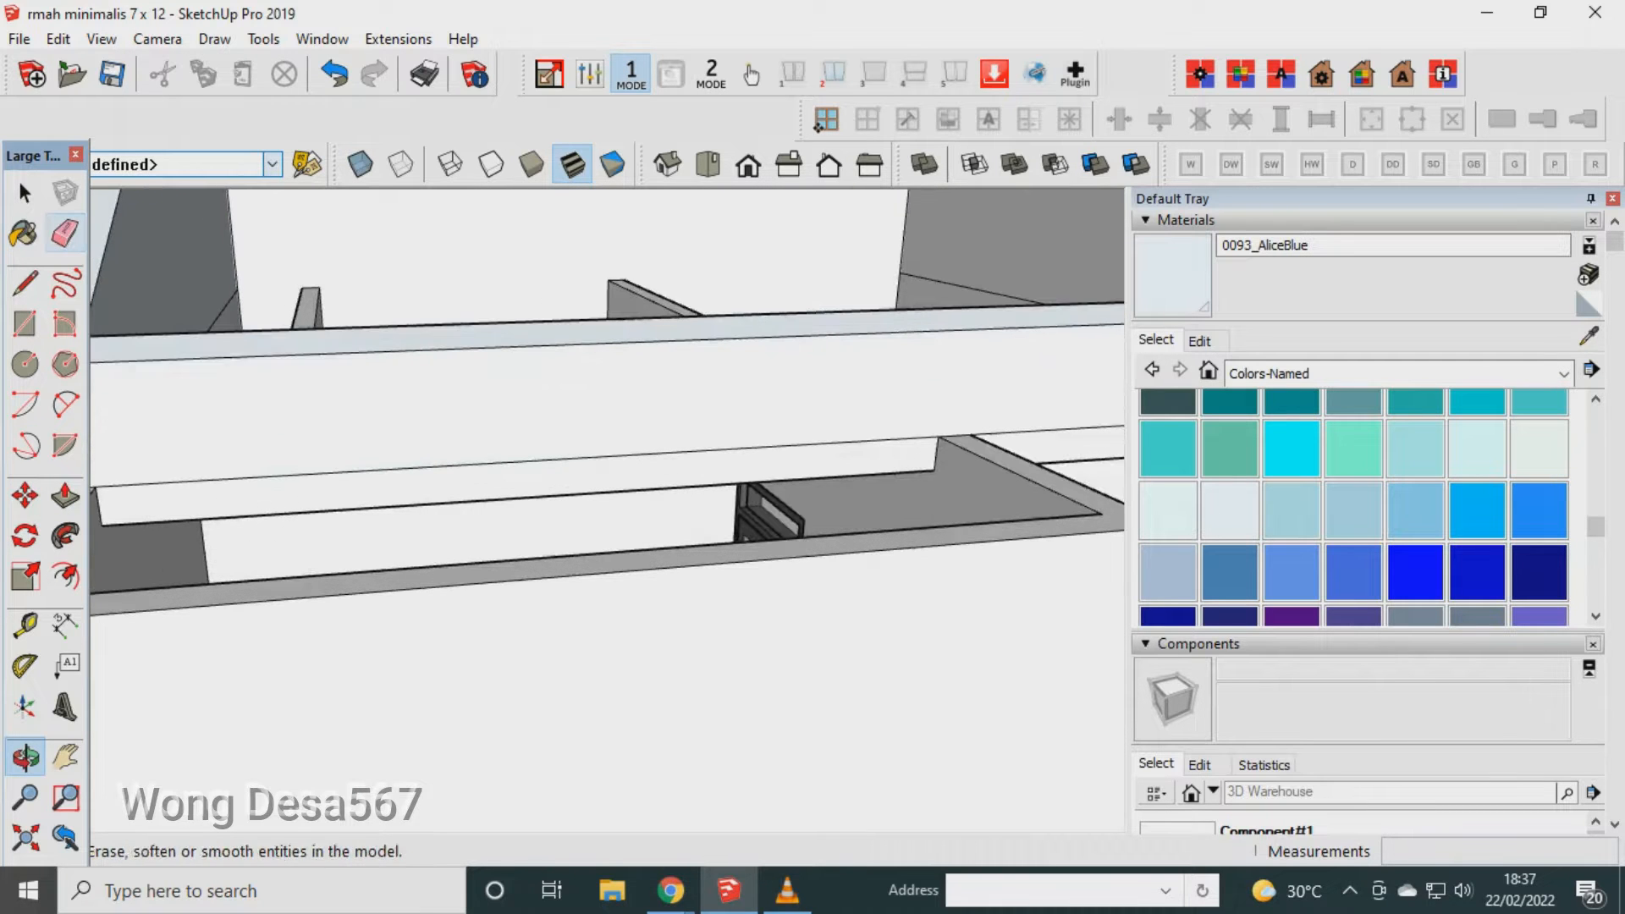
click(65, 233)
scroll(589, 477, down, 3)
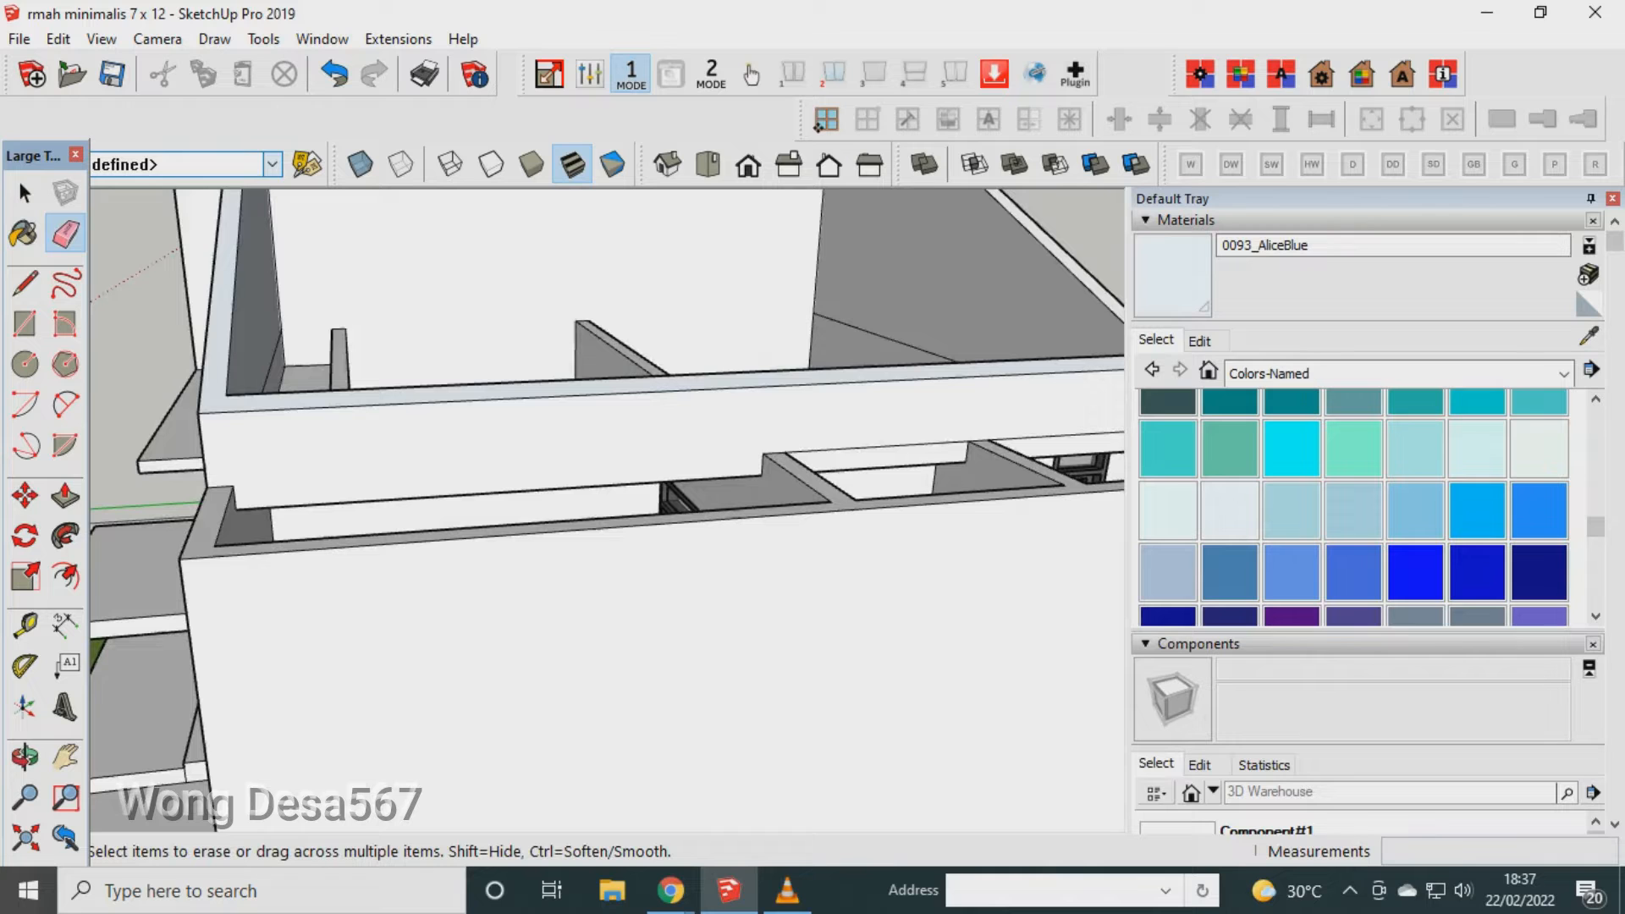
click(877, 448)
Add a guide line on the merged beam face, parallel to and above its bottom edge.
key(t)
scroll(378, 499, up, 2)
click(377, 498)
text(1)
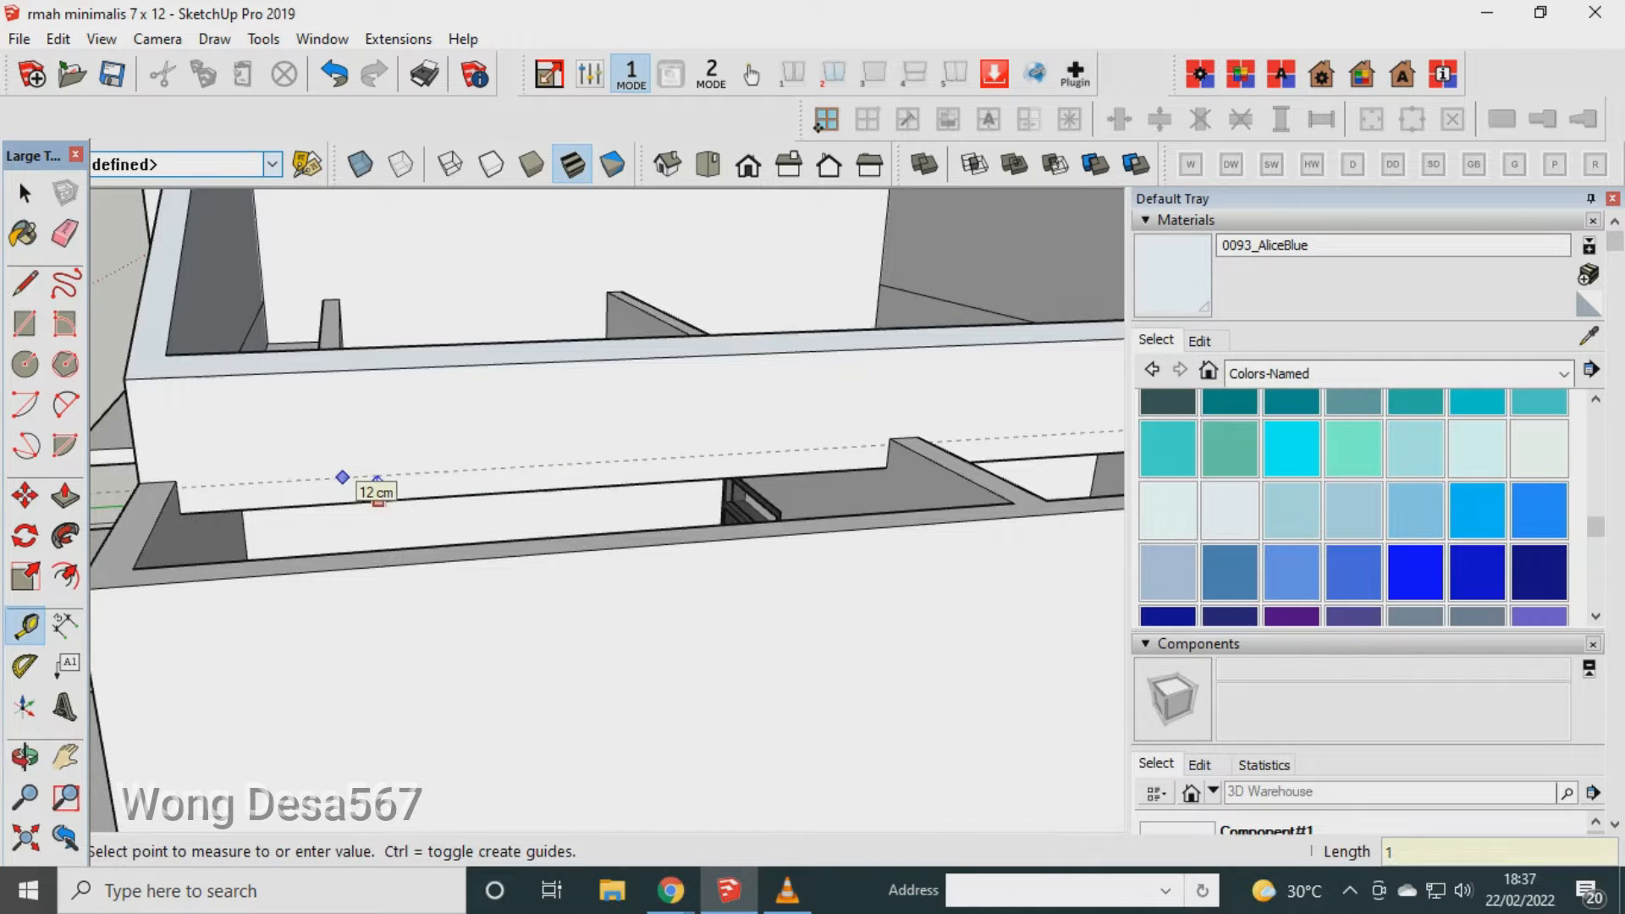
Draw a line along the guide on the long beam face, from one end of the wall to the other.
scroll(377, 479, up, 2)
key(l)
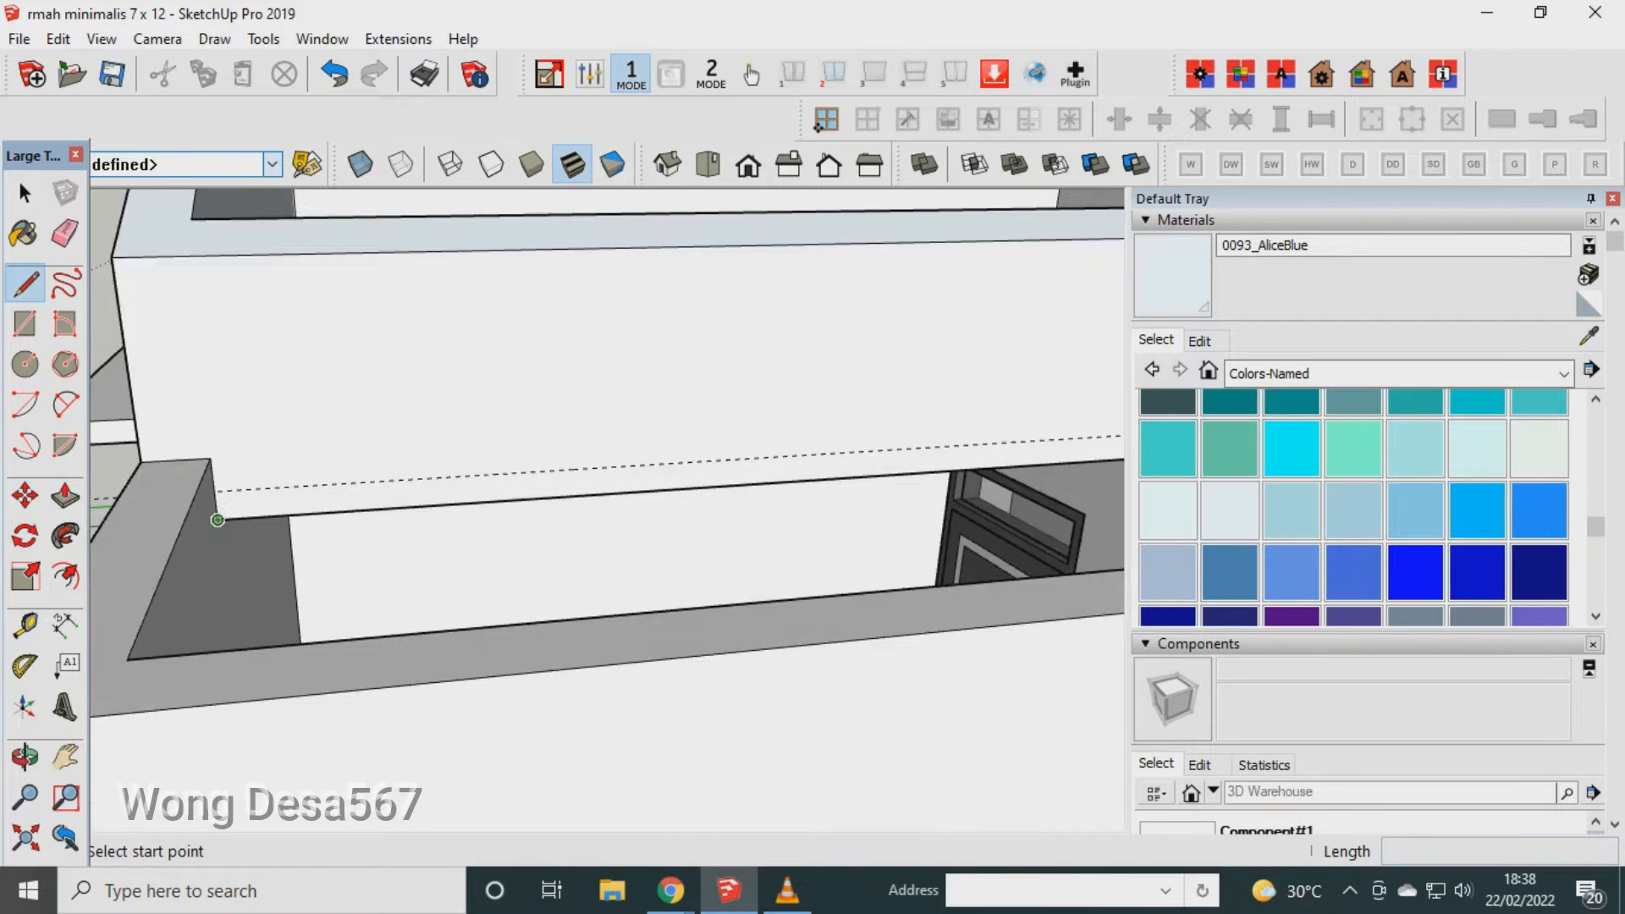
scroll(218, 512, up, 2)
scroll(211, 495, up, 1)
click(215, 500)
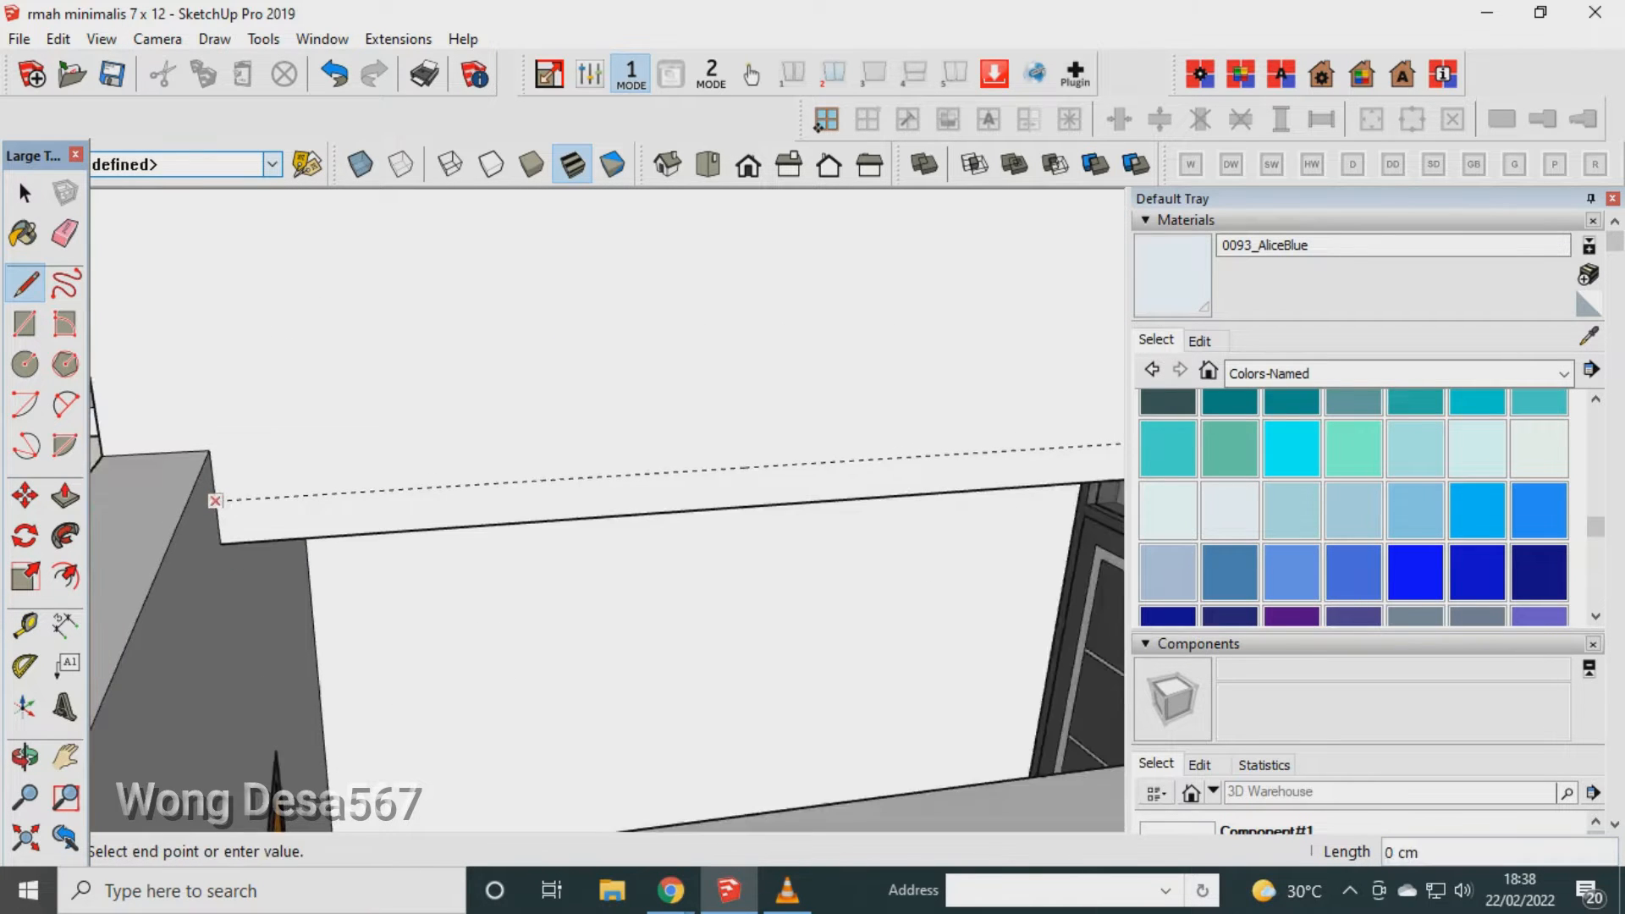
scroll(217, 500, down, 5)
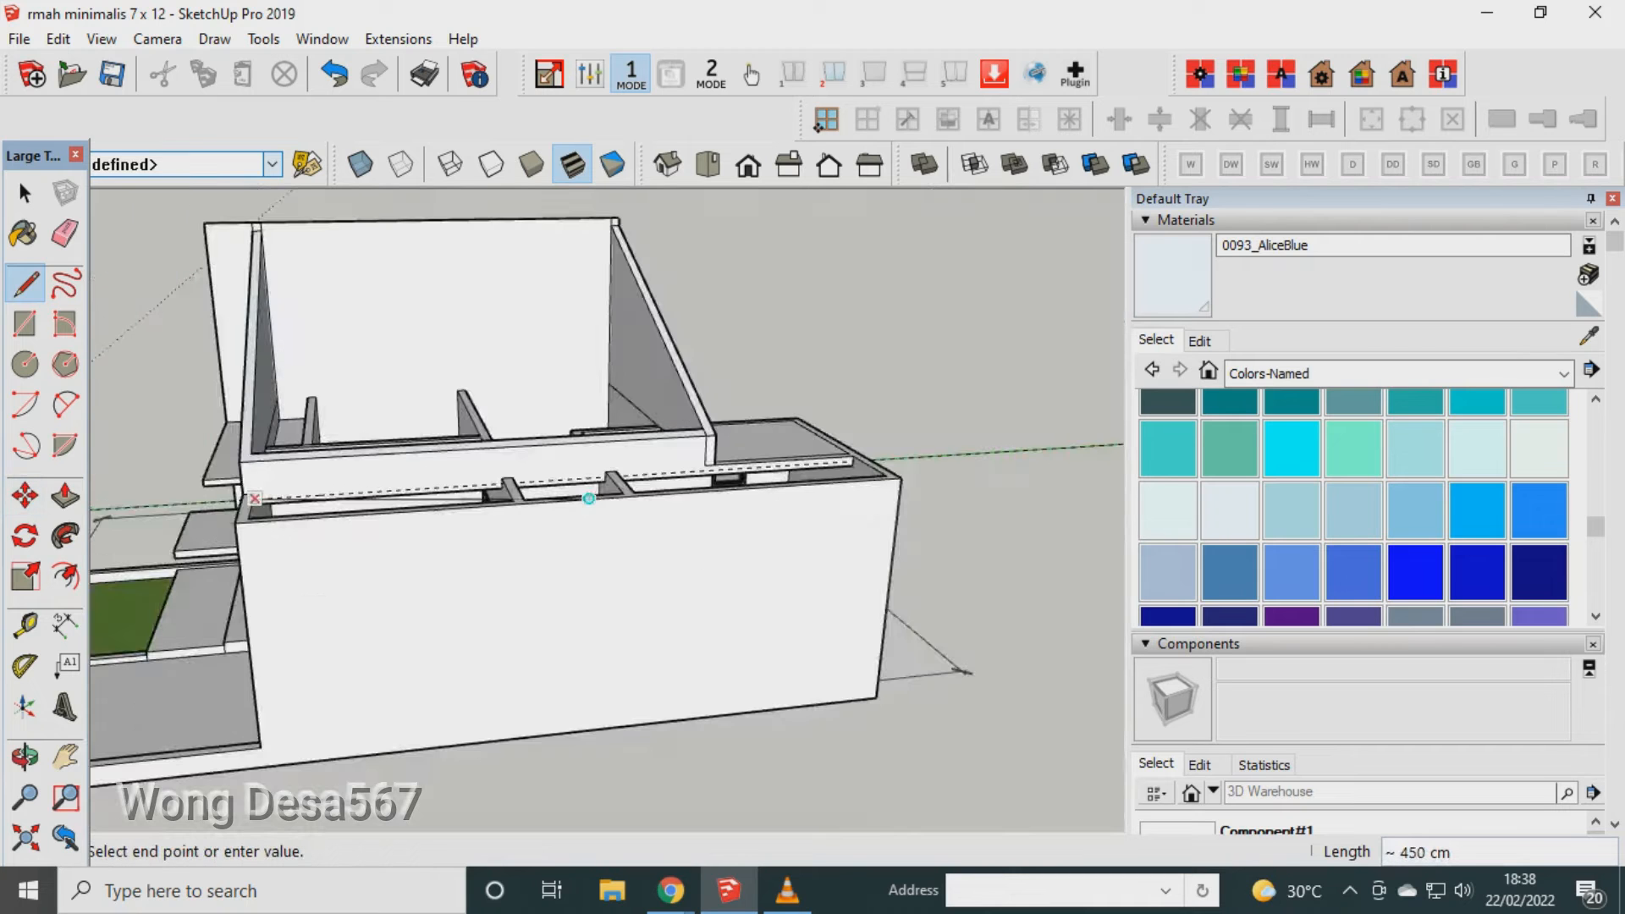
scroll(850, 457, up, 2)
scroll(837, 449, up, 3)
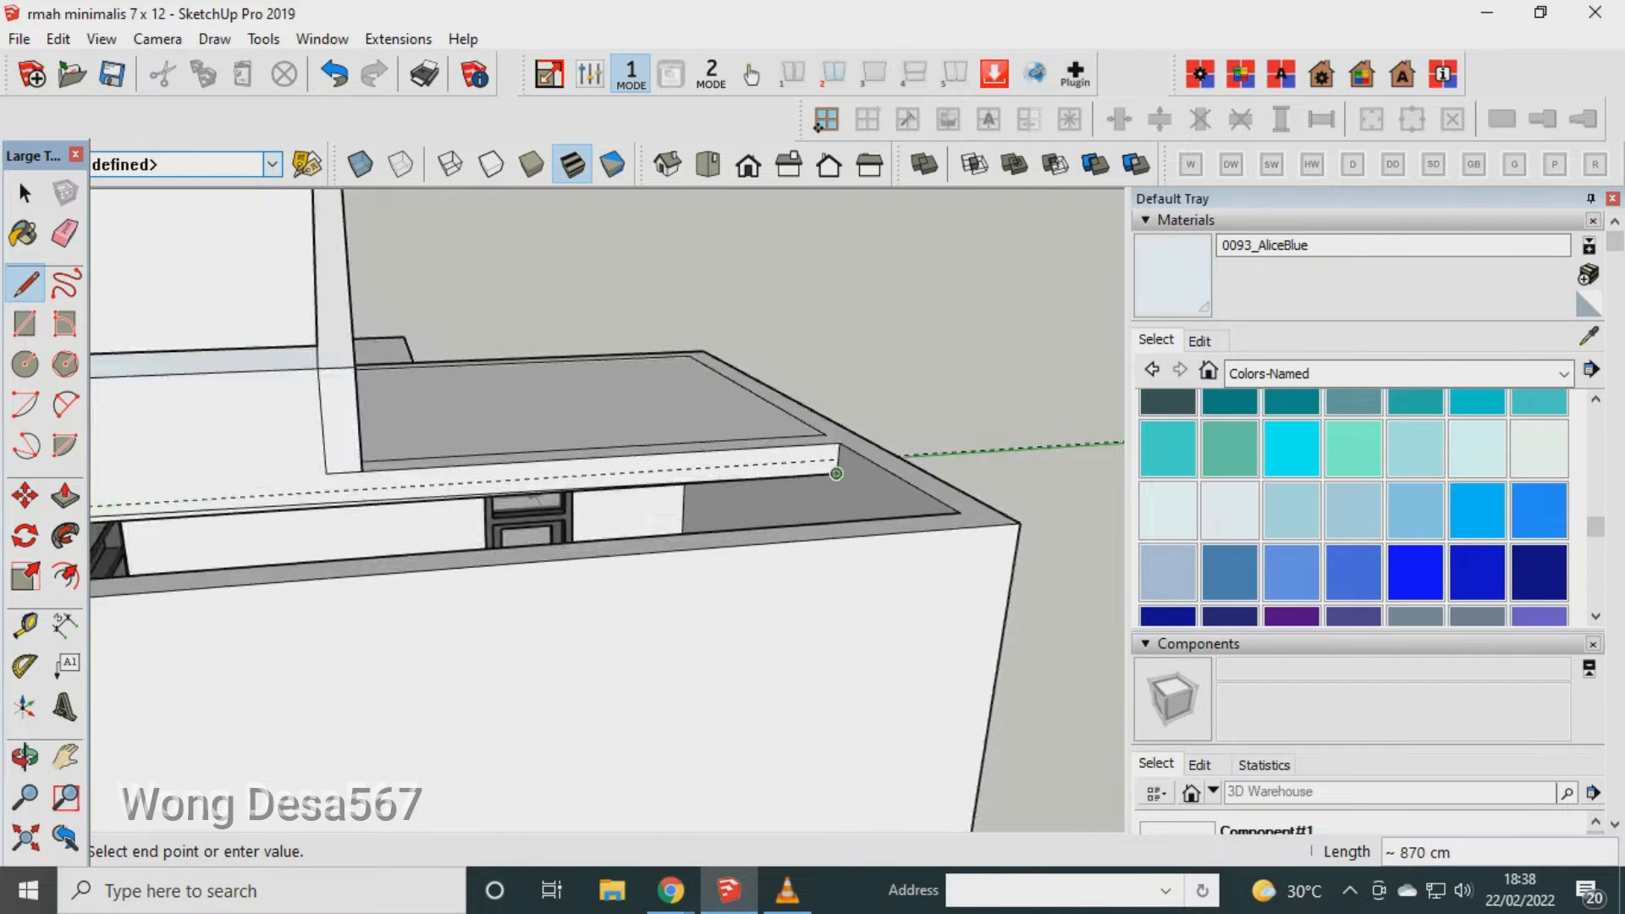
click(832, 460)
scroll(838, 458, down, 2)
scroll(900, 508, down, 3)
Push/Pull the narrow strip beneath the line 100 cm toward the outer wall in all three bays to form slabs.
key(p)
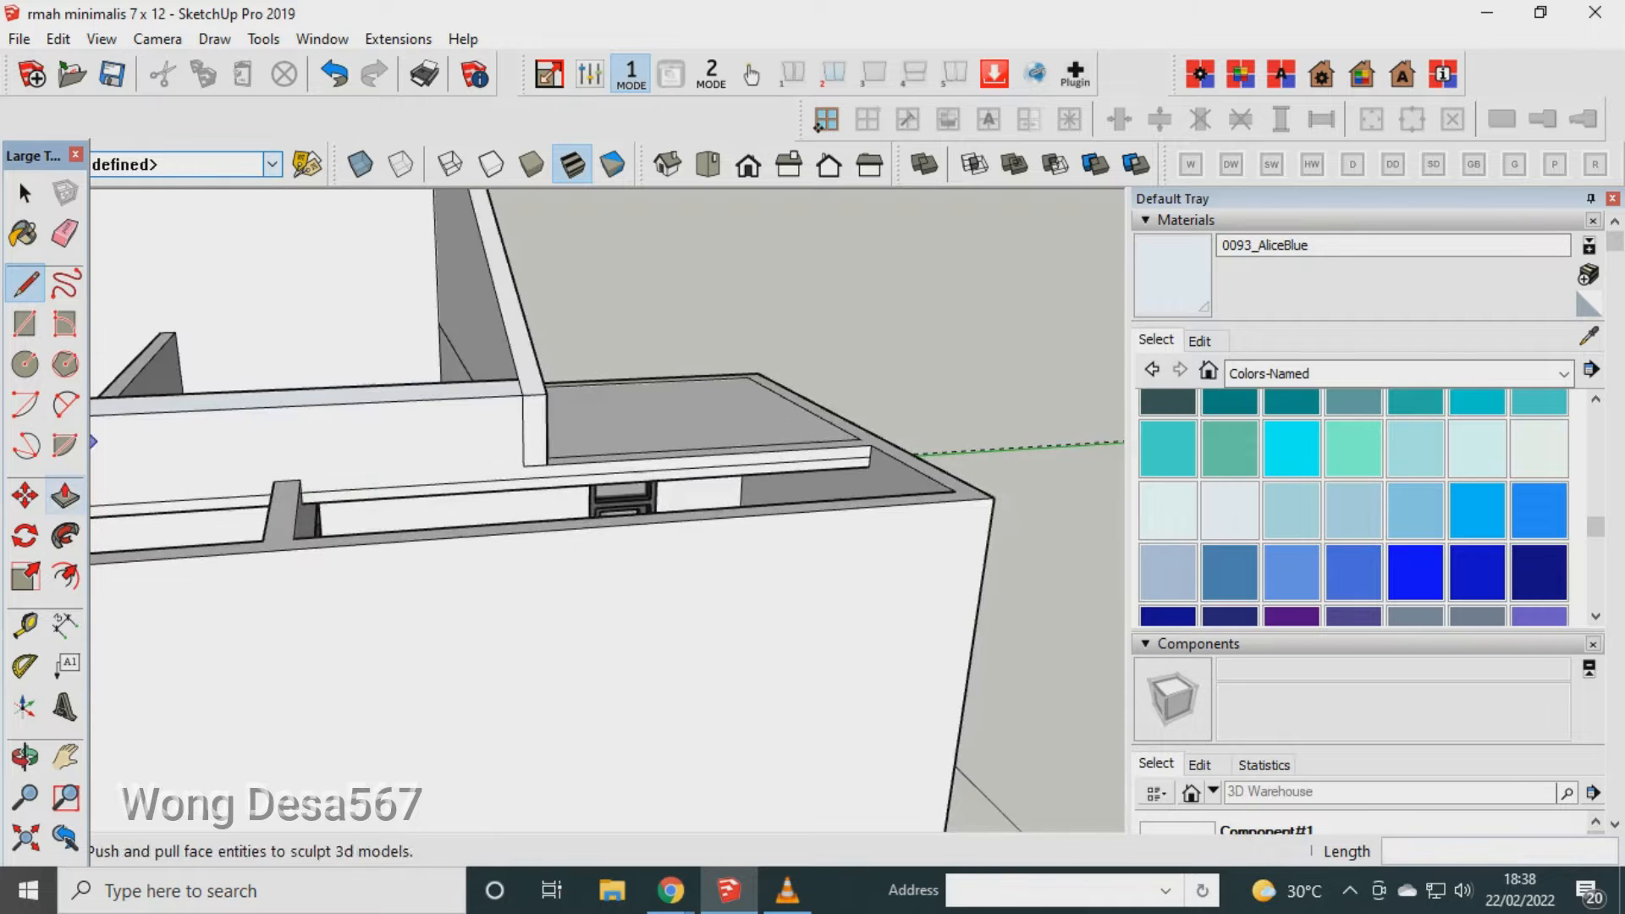
click(350, 534)
click(414, 541)
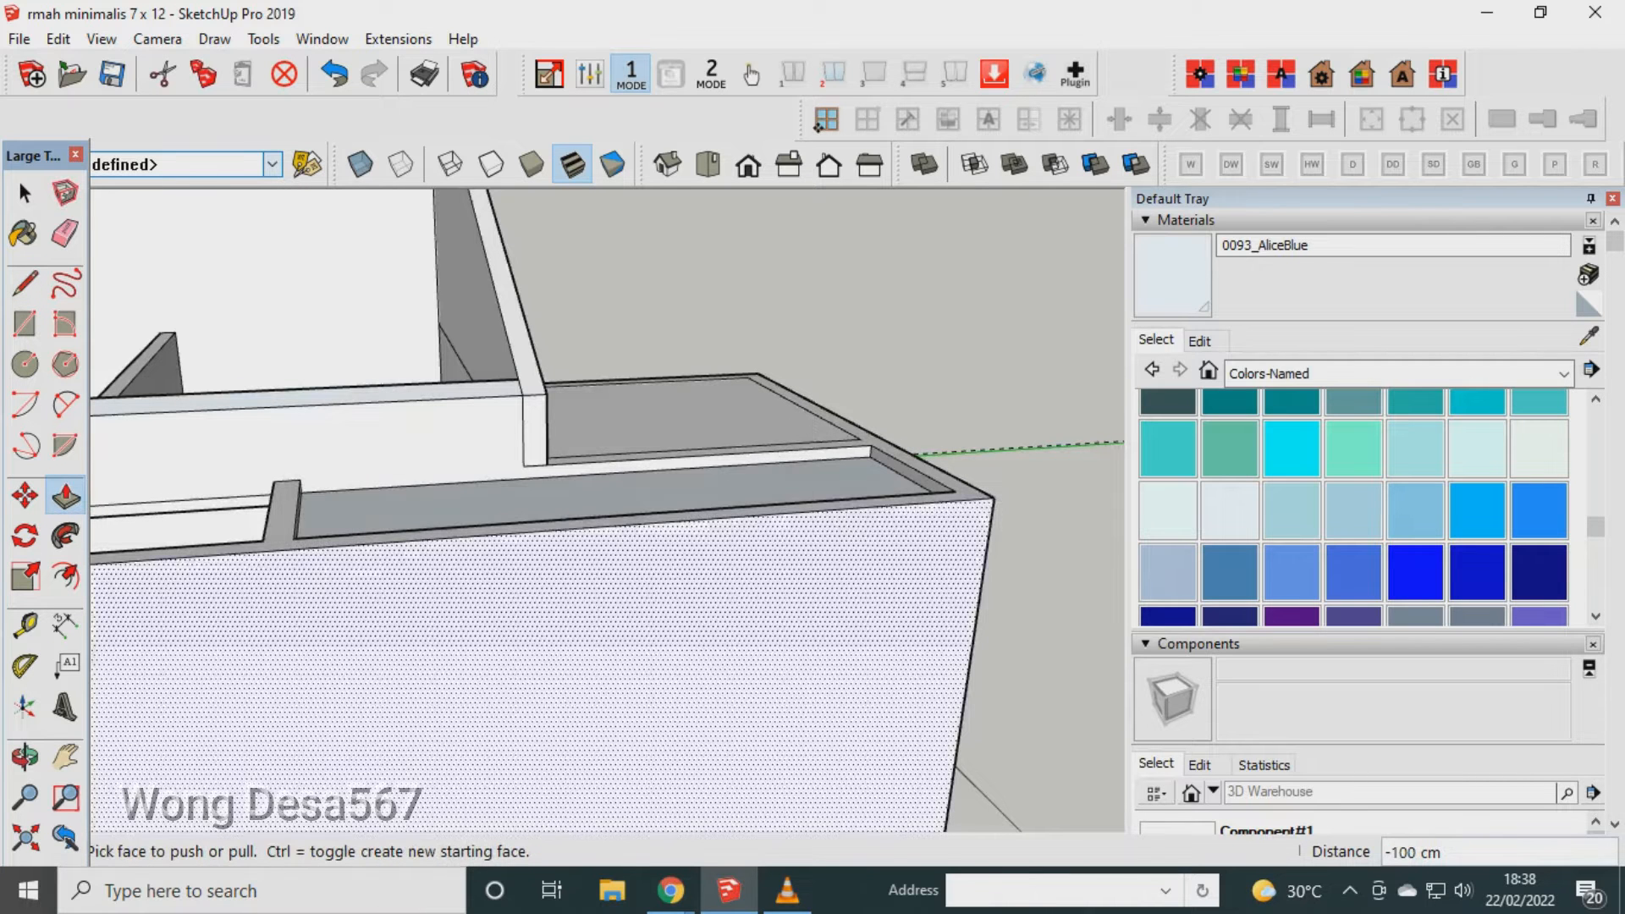
scroll(842, 630, down, 4)
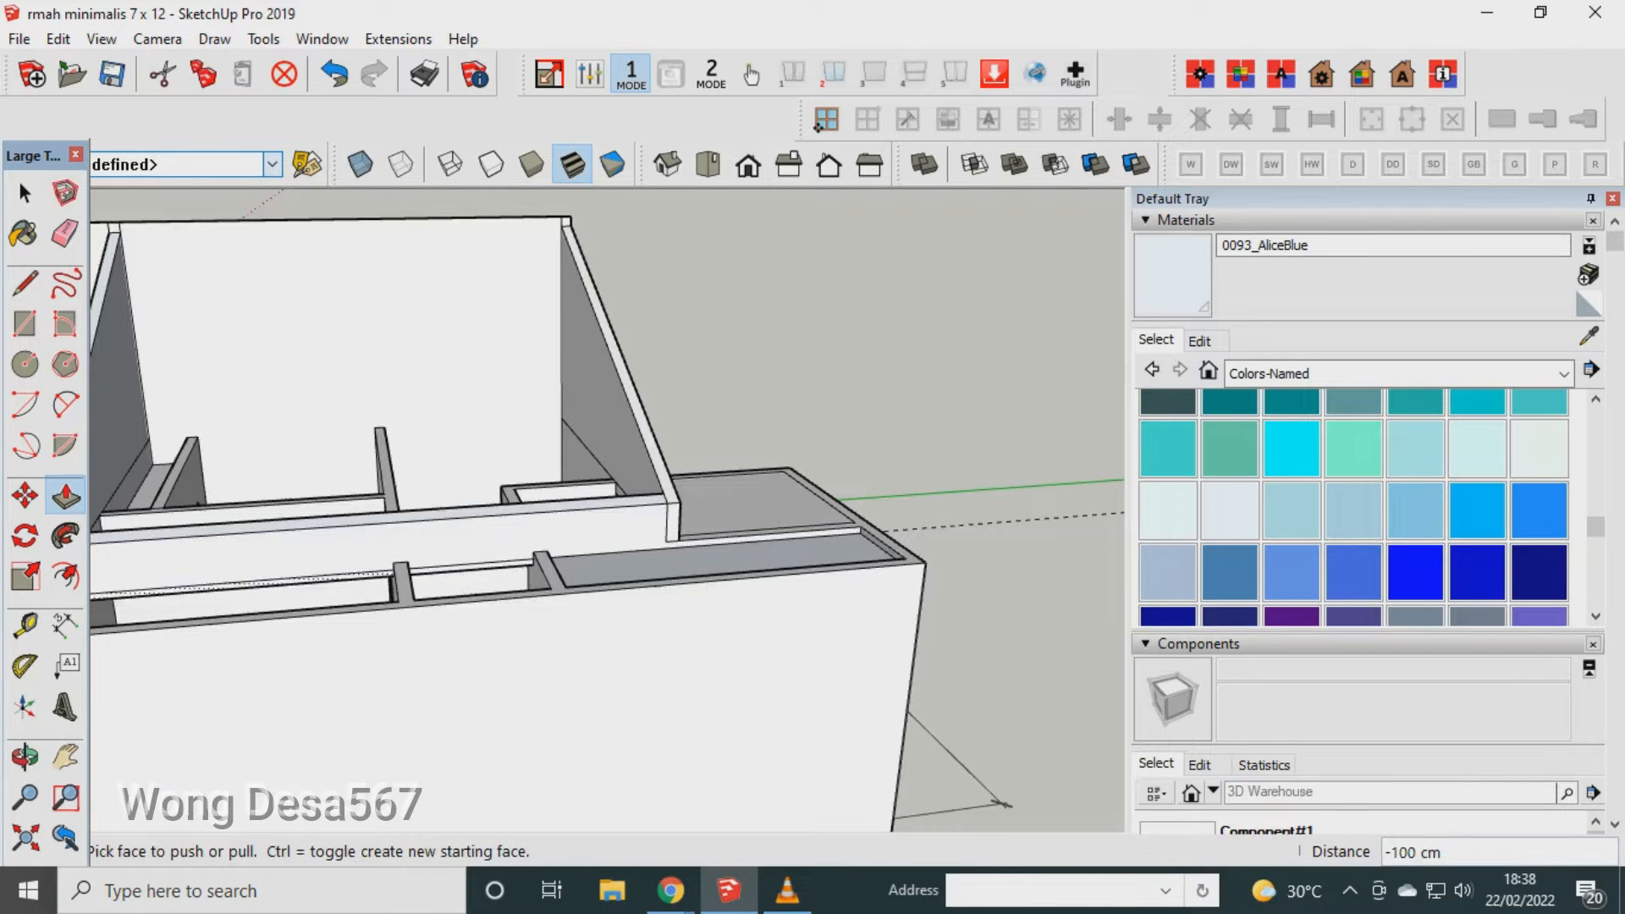
double_click(339, 578)
double_click(470, 582)
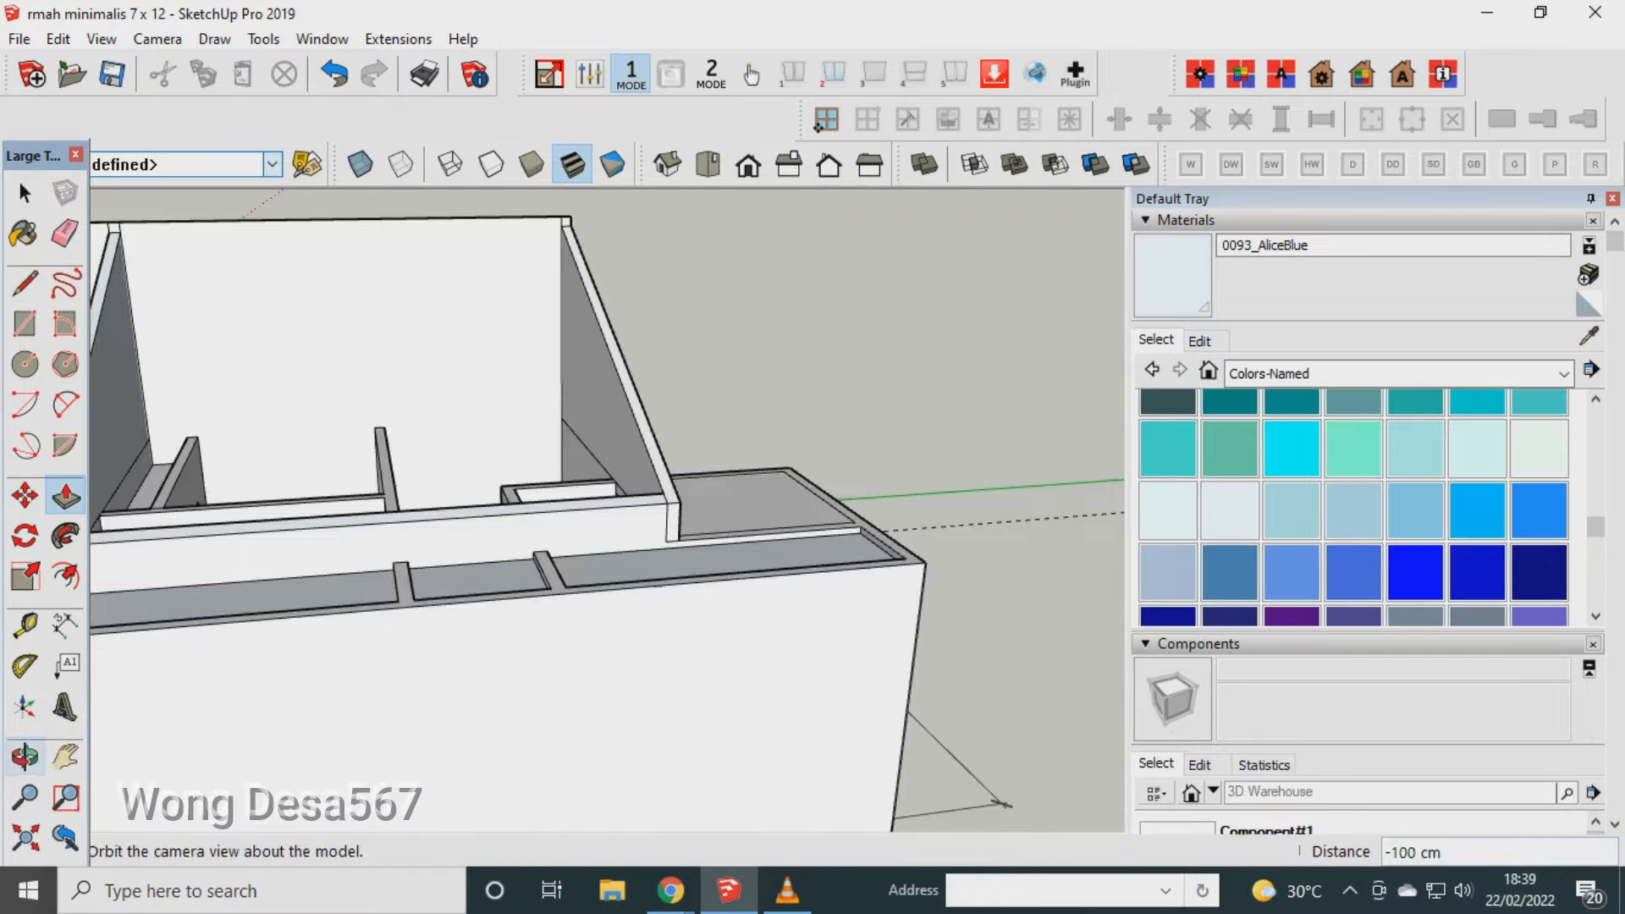
Examine the new slabs between the beam and the outer wall from above and from both ends of the house.
click(25, 757)
drag(372, 524, 685, 533)
scroll(813, 596, up, 2)
scroll(720, 462, down, 3)
drag(719, 474, 558, 495)
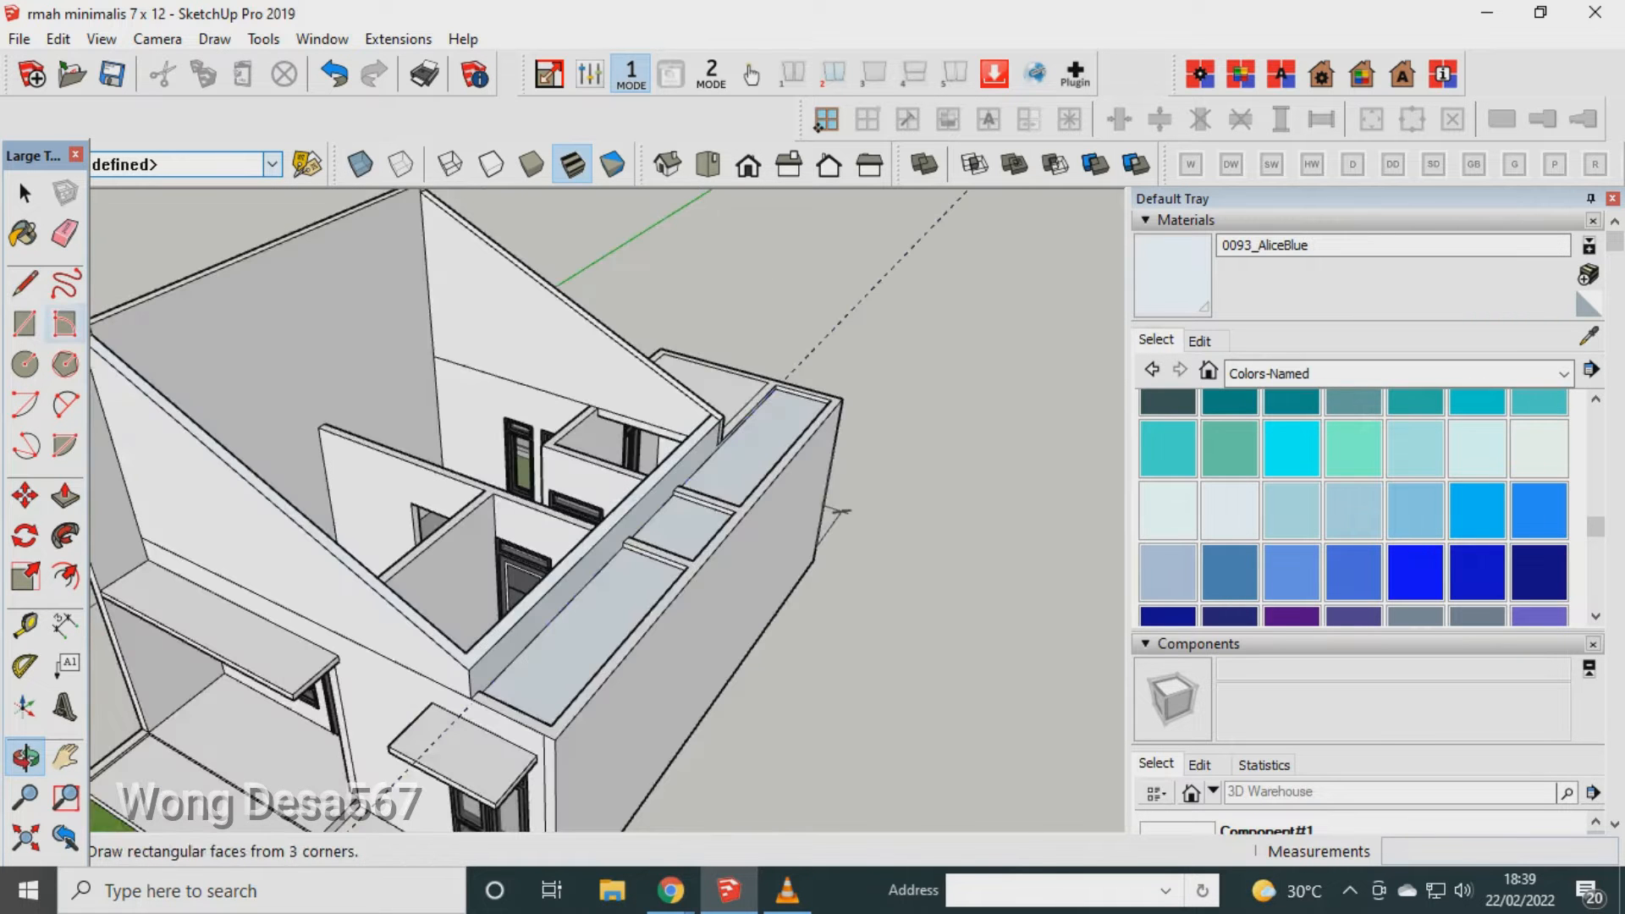
click(65, 233)
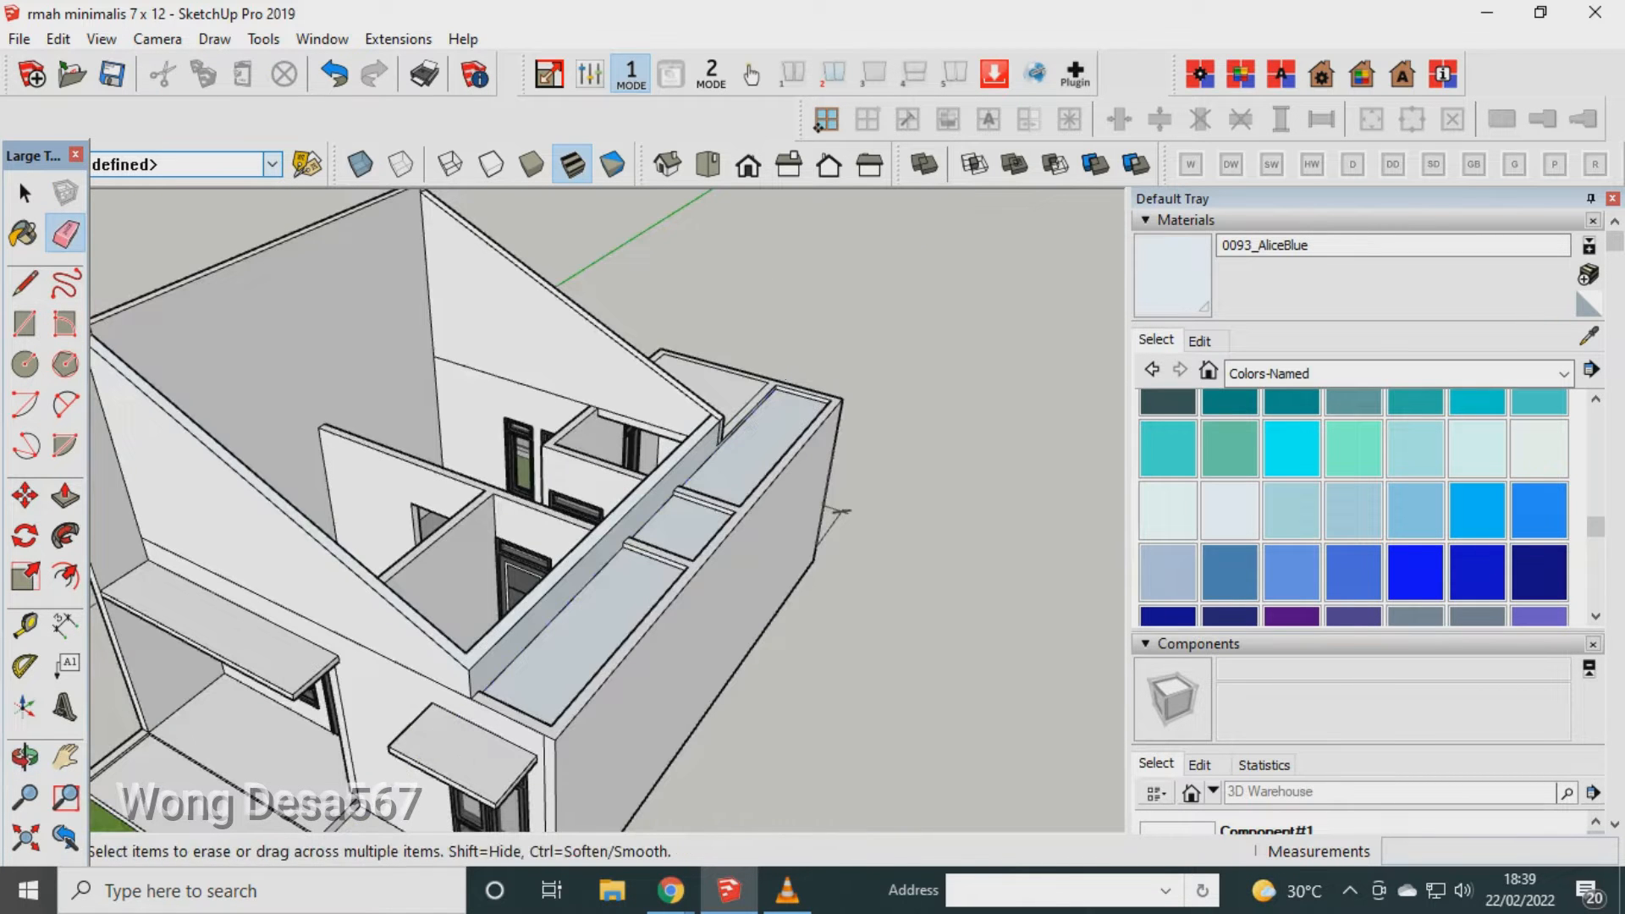
middle_drag(728, 478, 402, 483)
middle_drag(542, 491, 500, 482)
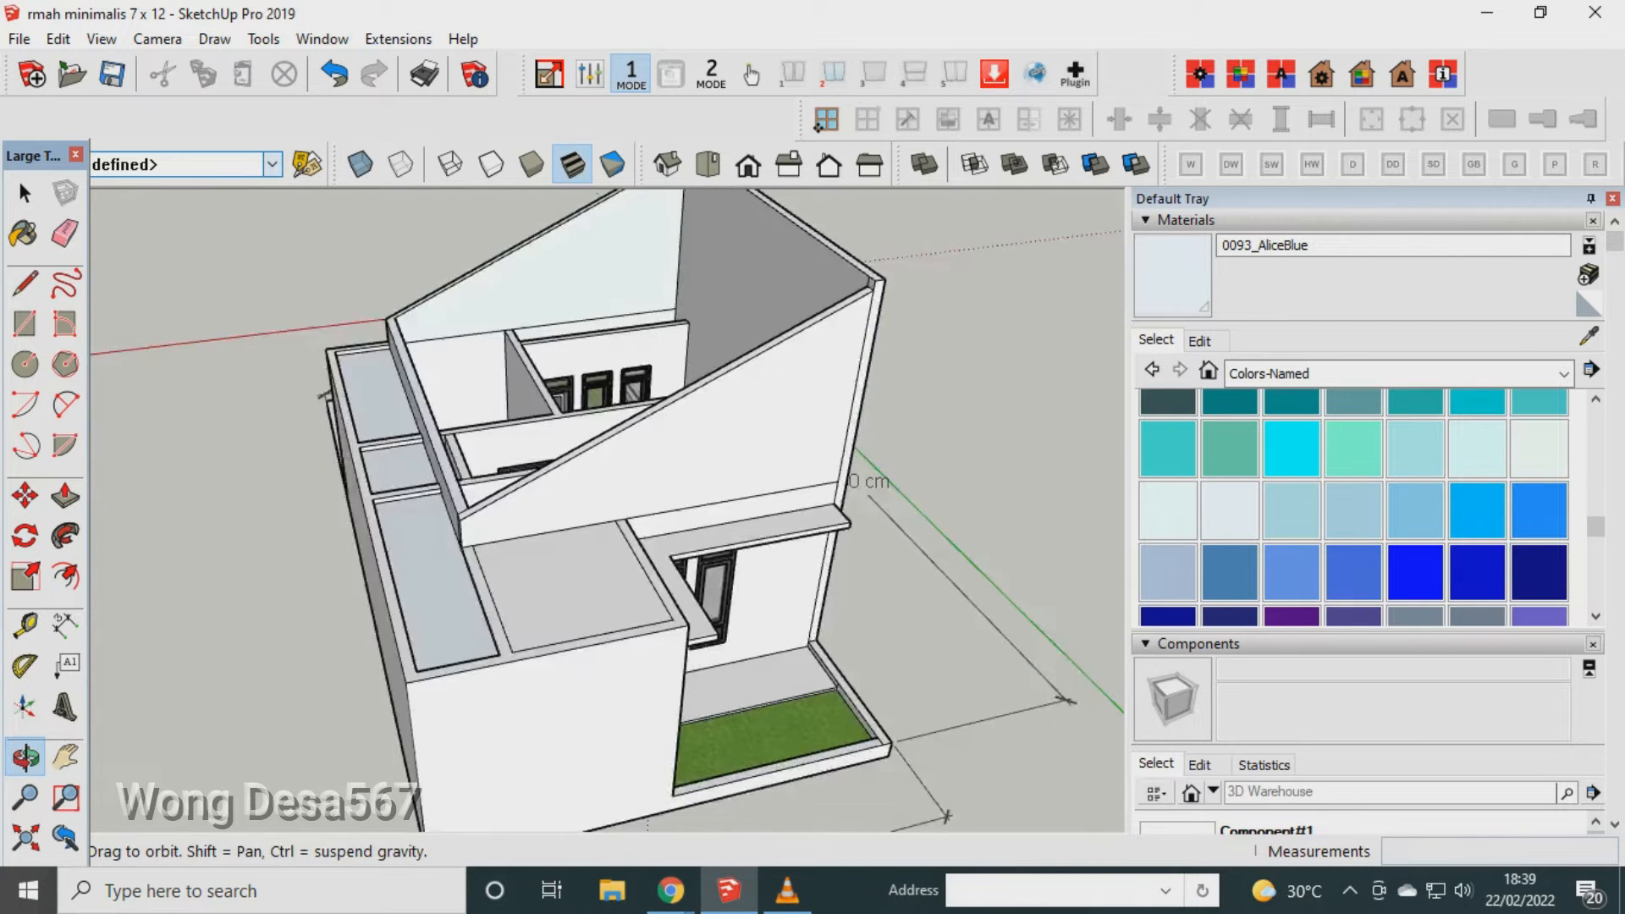
Push/Pull the flat roof face over the end room beside the gable wall up by 84 cm.
scroll(546, 572, up, 3)
scroll(544, 626, up, 3)
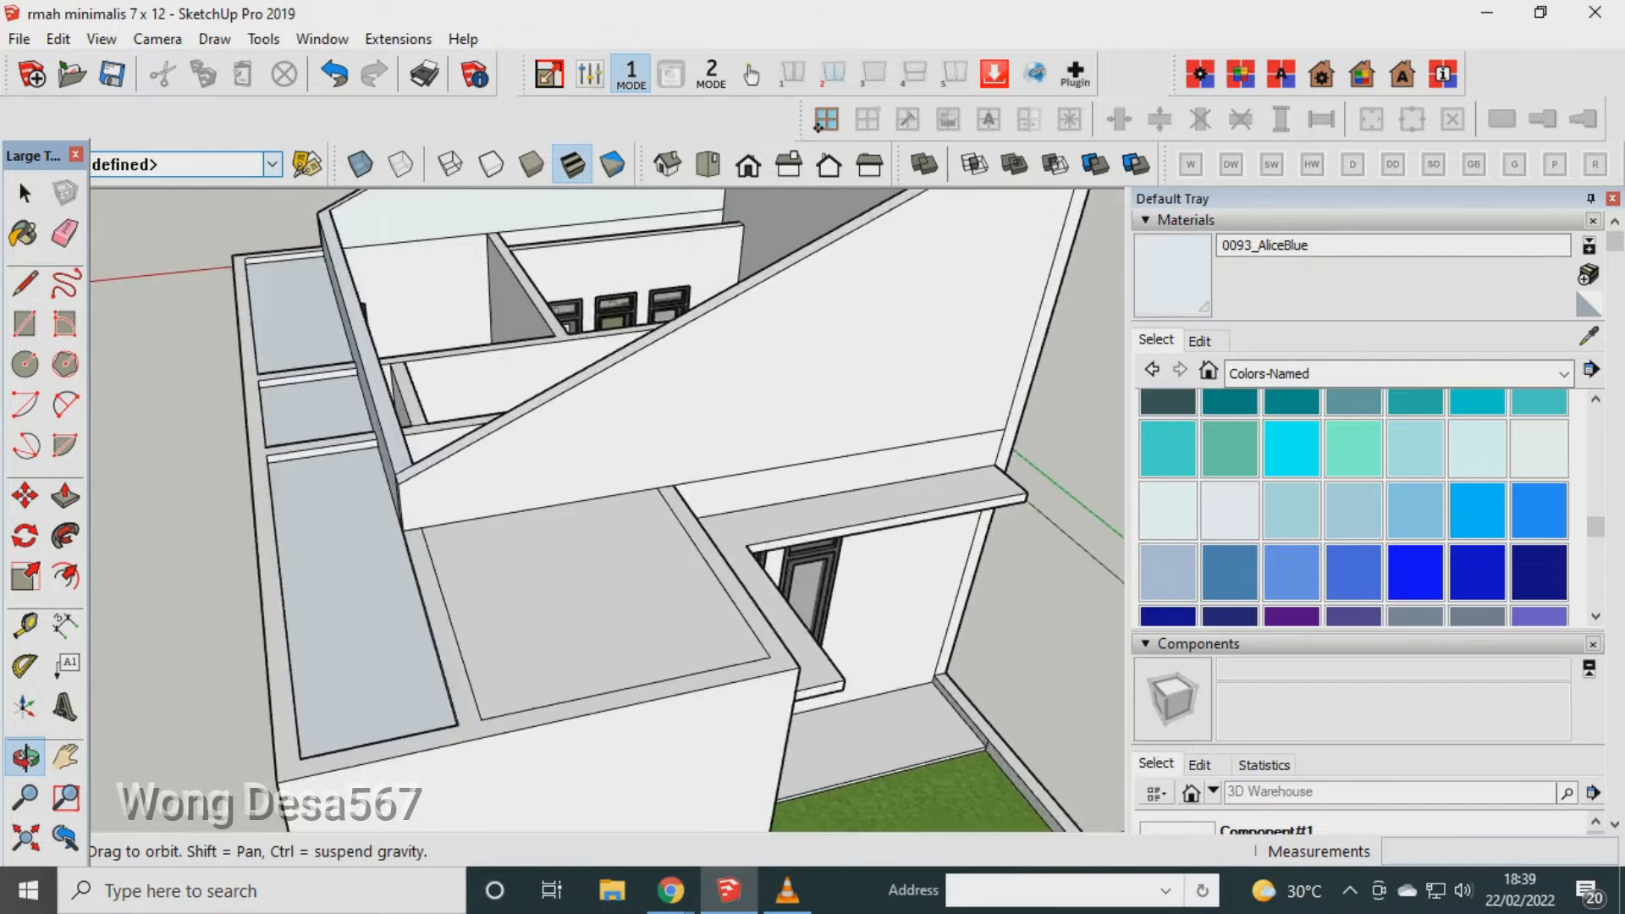
click(65, 495)
click(533, 601)
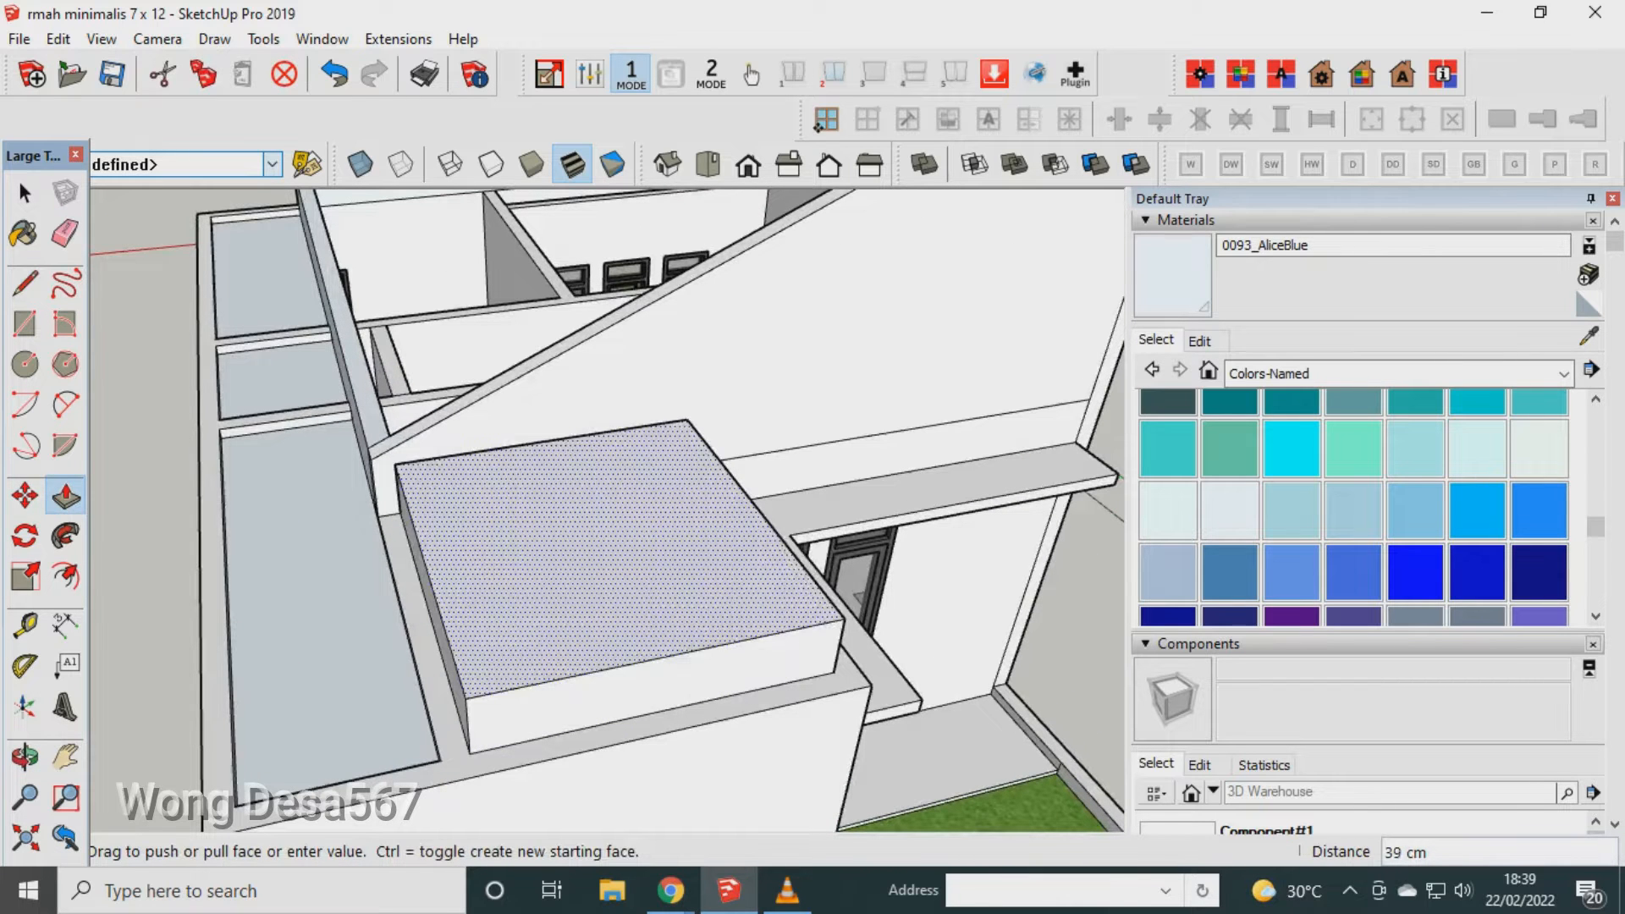
click(529, 484)
Erase the raised block's top edge and the edges along the gable wall to remove its adjoining faces.
scroll(248, 429, up, 2)
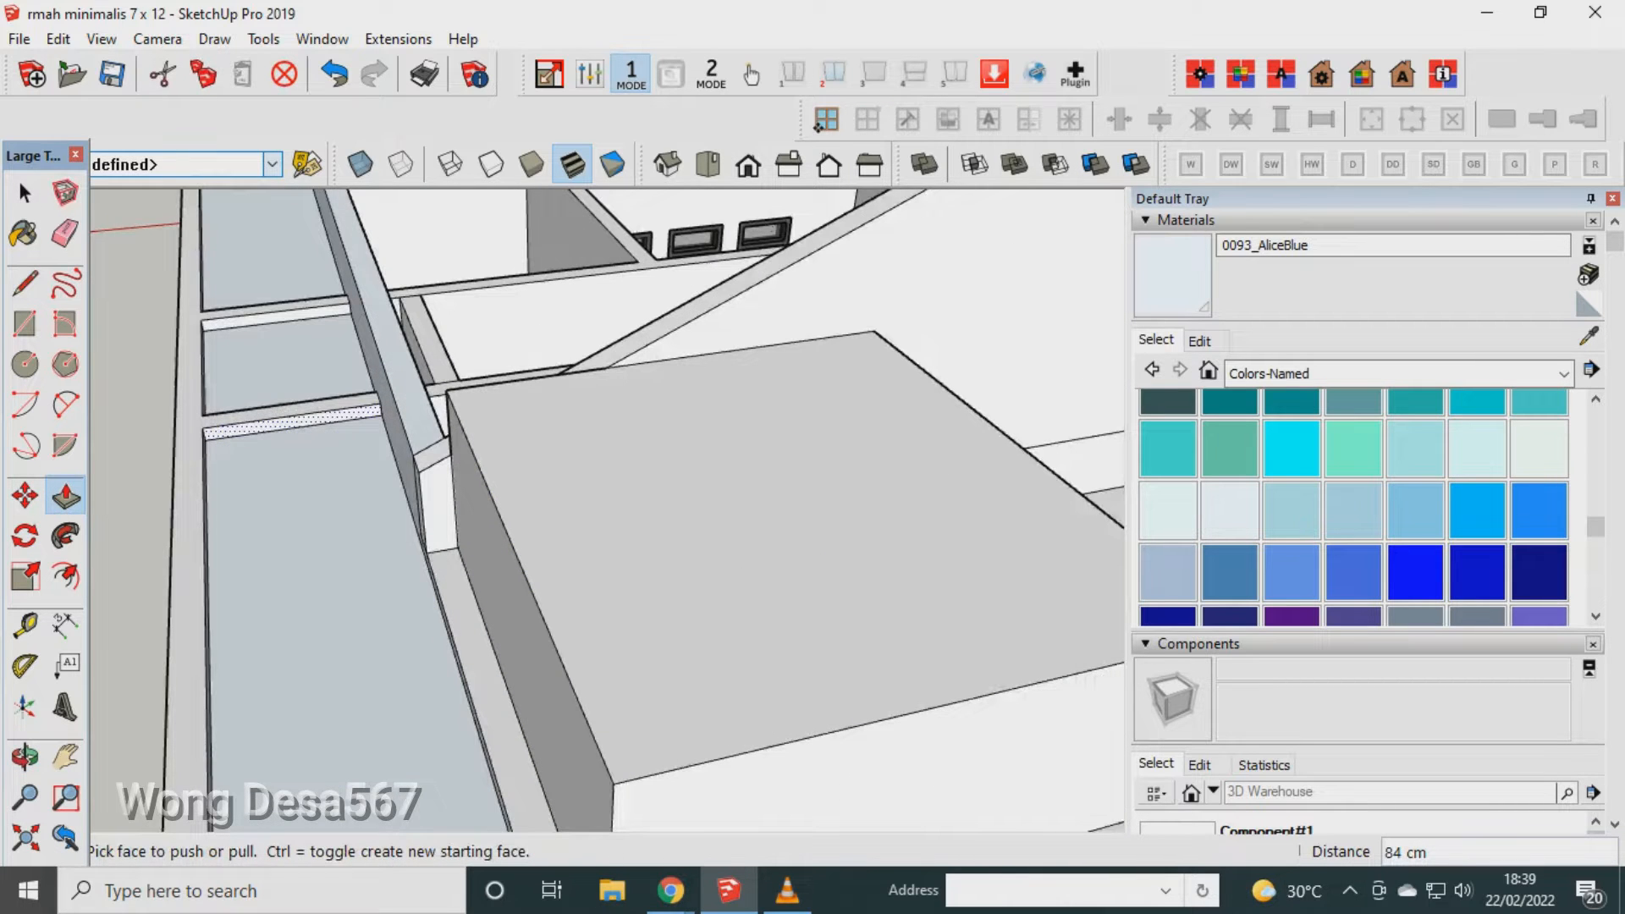
scroll(329, 413, up, 1)
click(65, 234)
scroll(474, 406, up, 1)
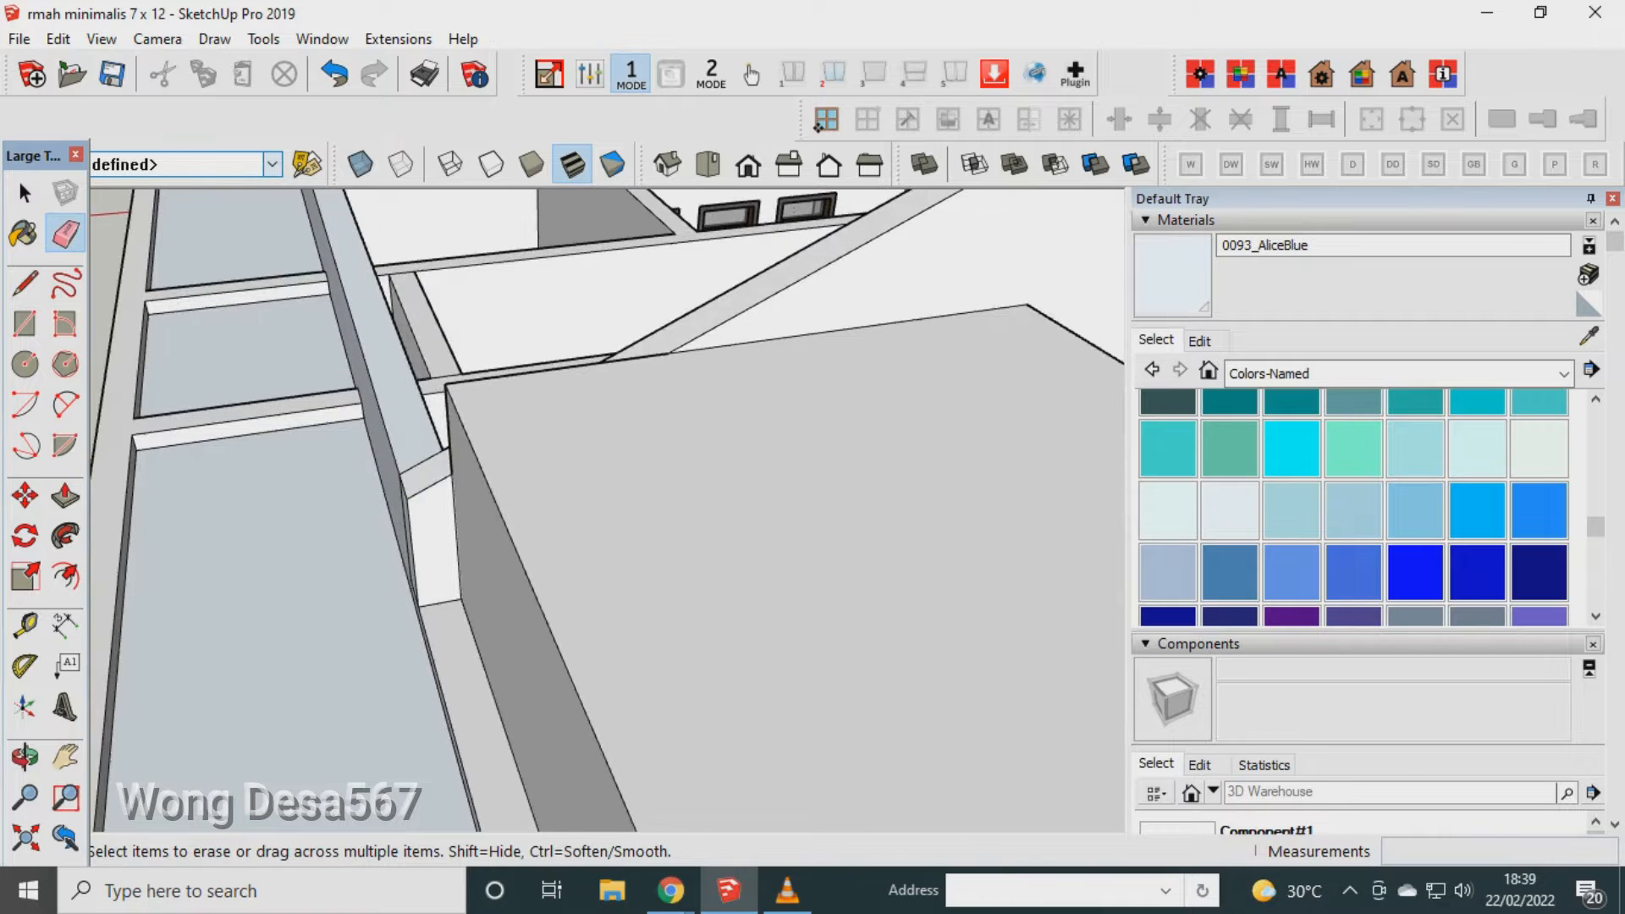
click(458, 413)
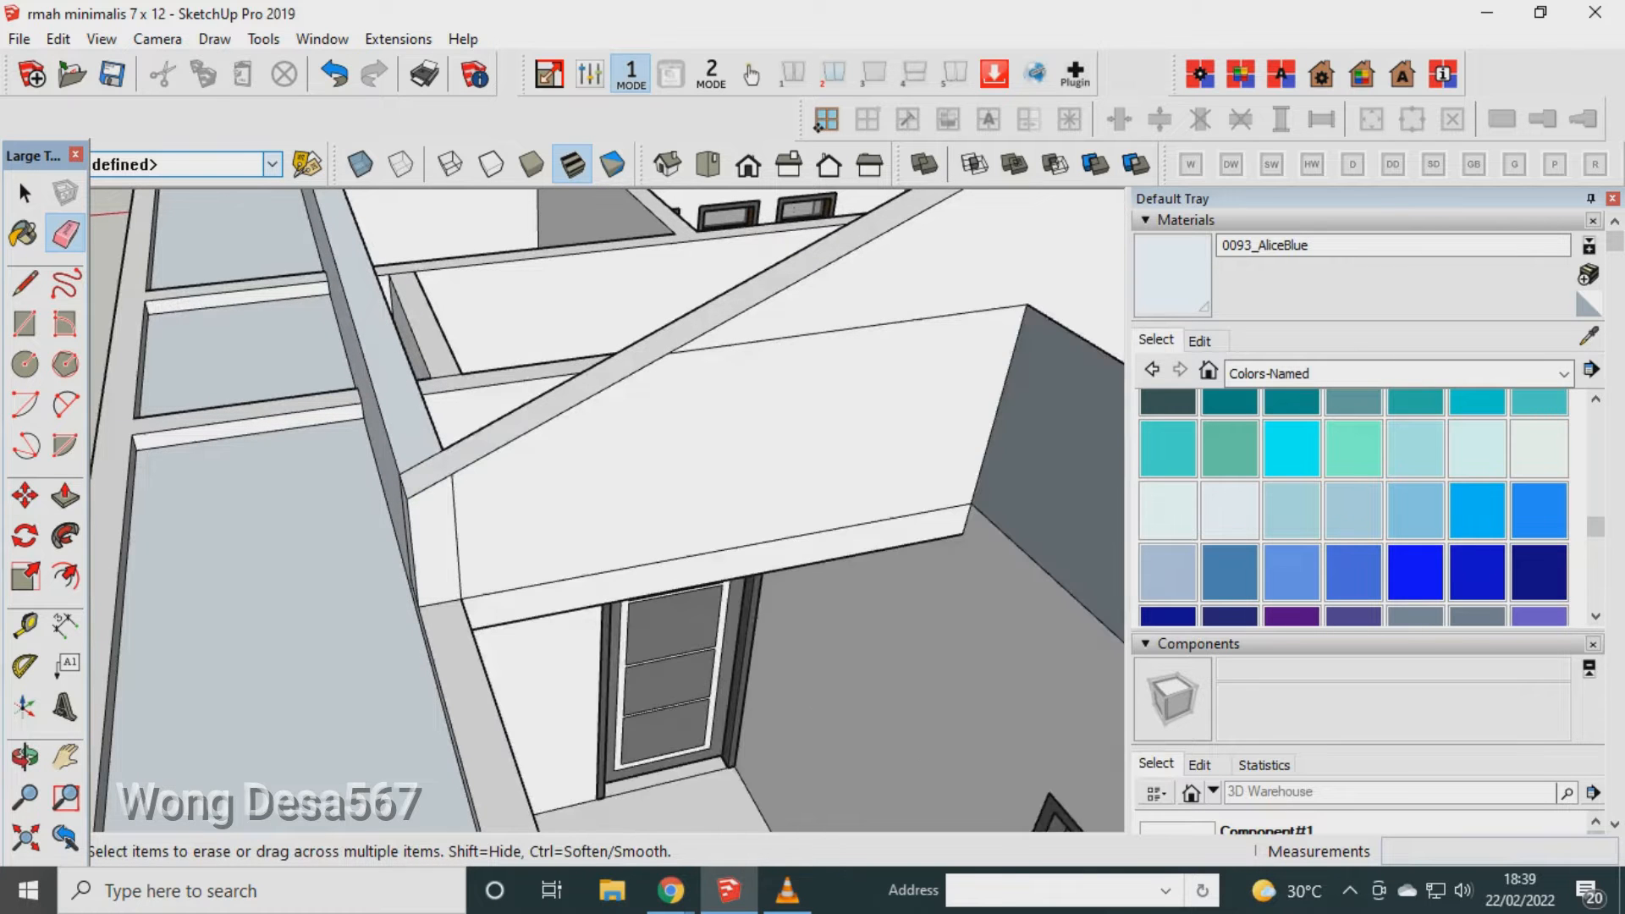
click(846, 330)
click(1009, 369)
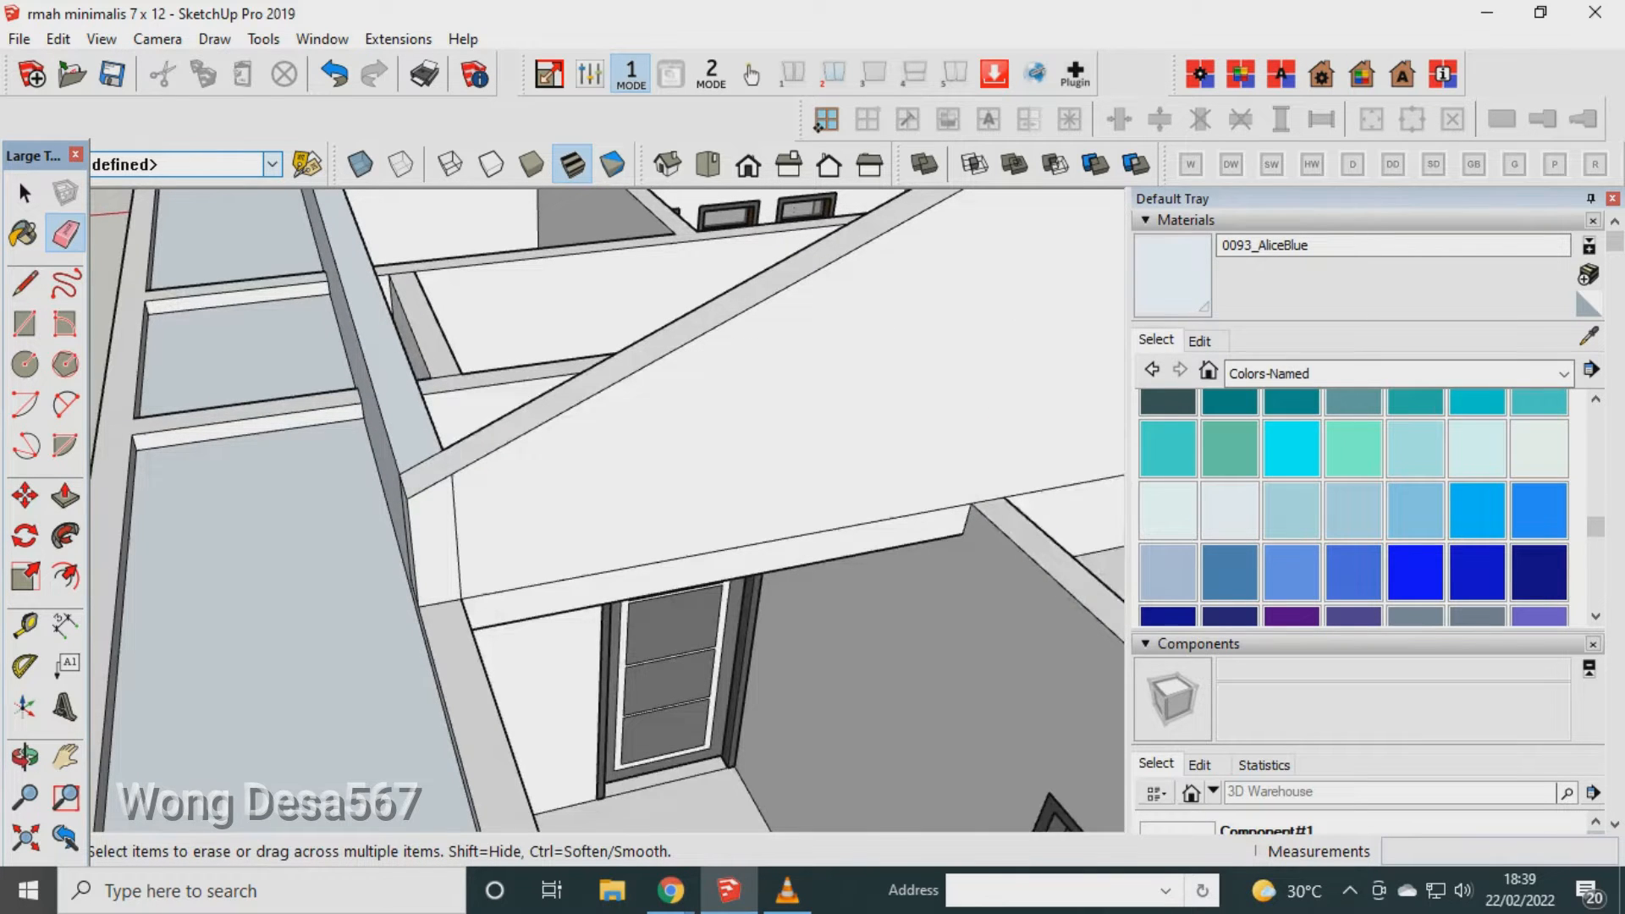
Erase the block's remaining outer face and its two leftover vertical edges, leaving the end room open.
scroll(322, 315, down, 3)
scroll(322, 315, up, 2)
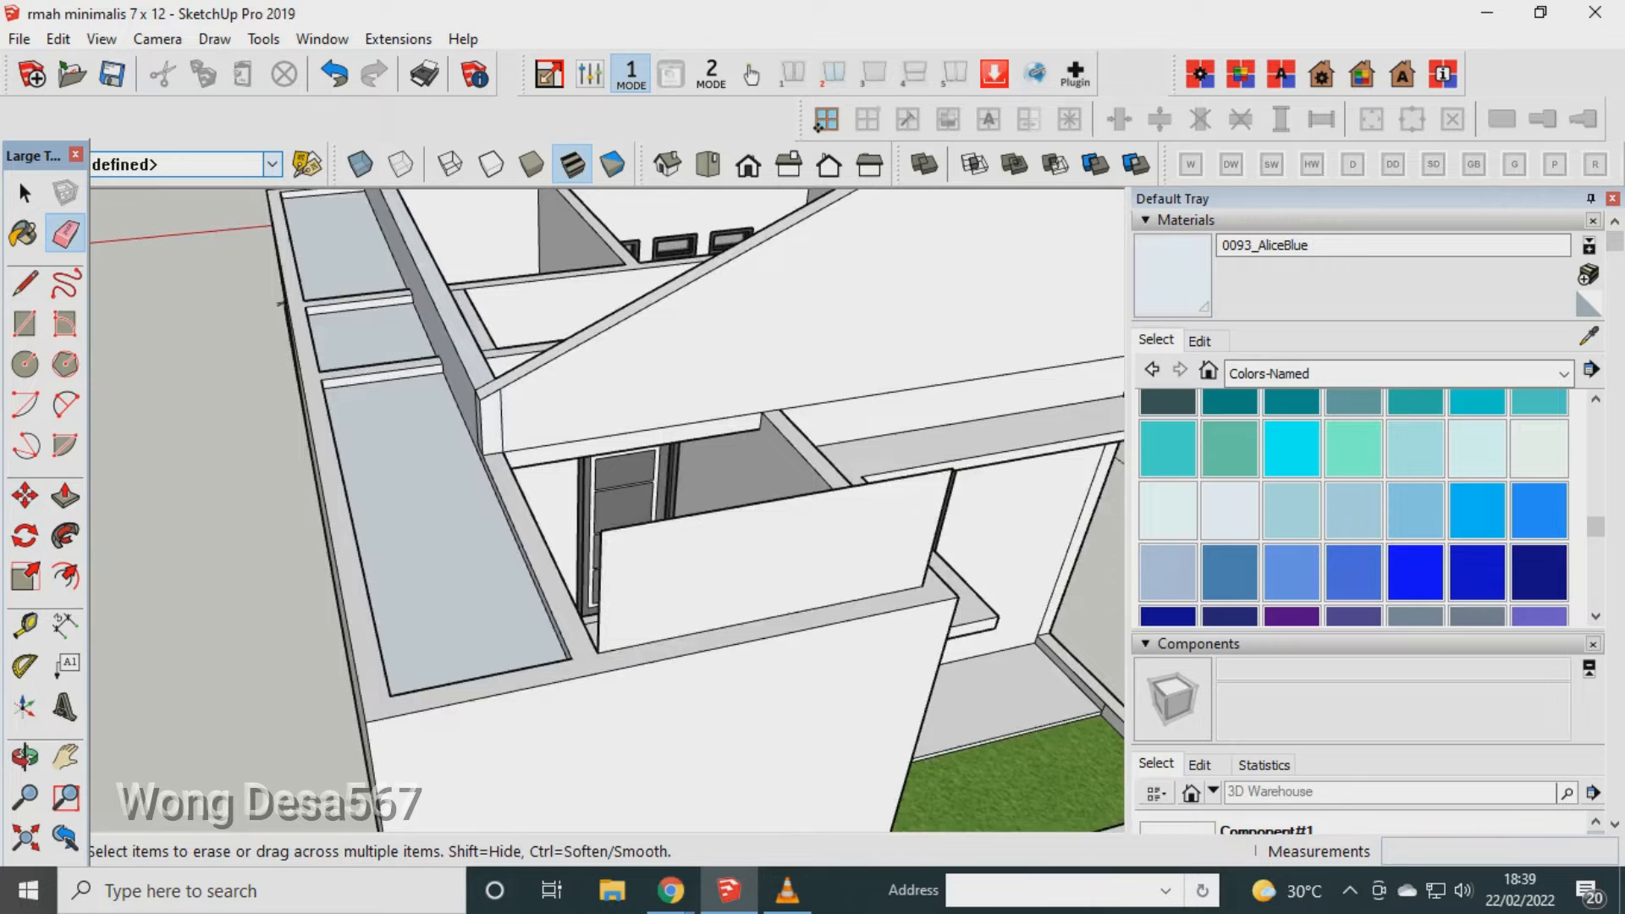
click(777, 500)
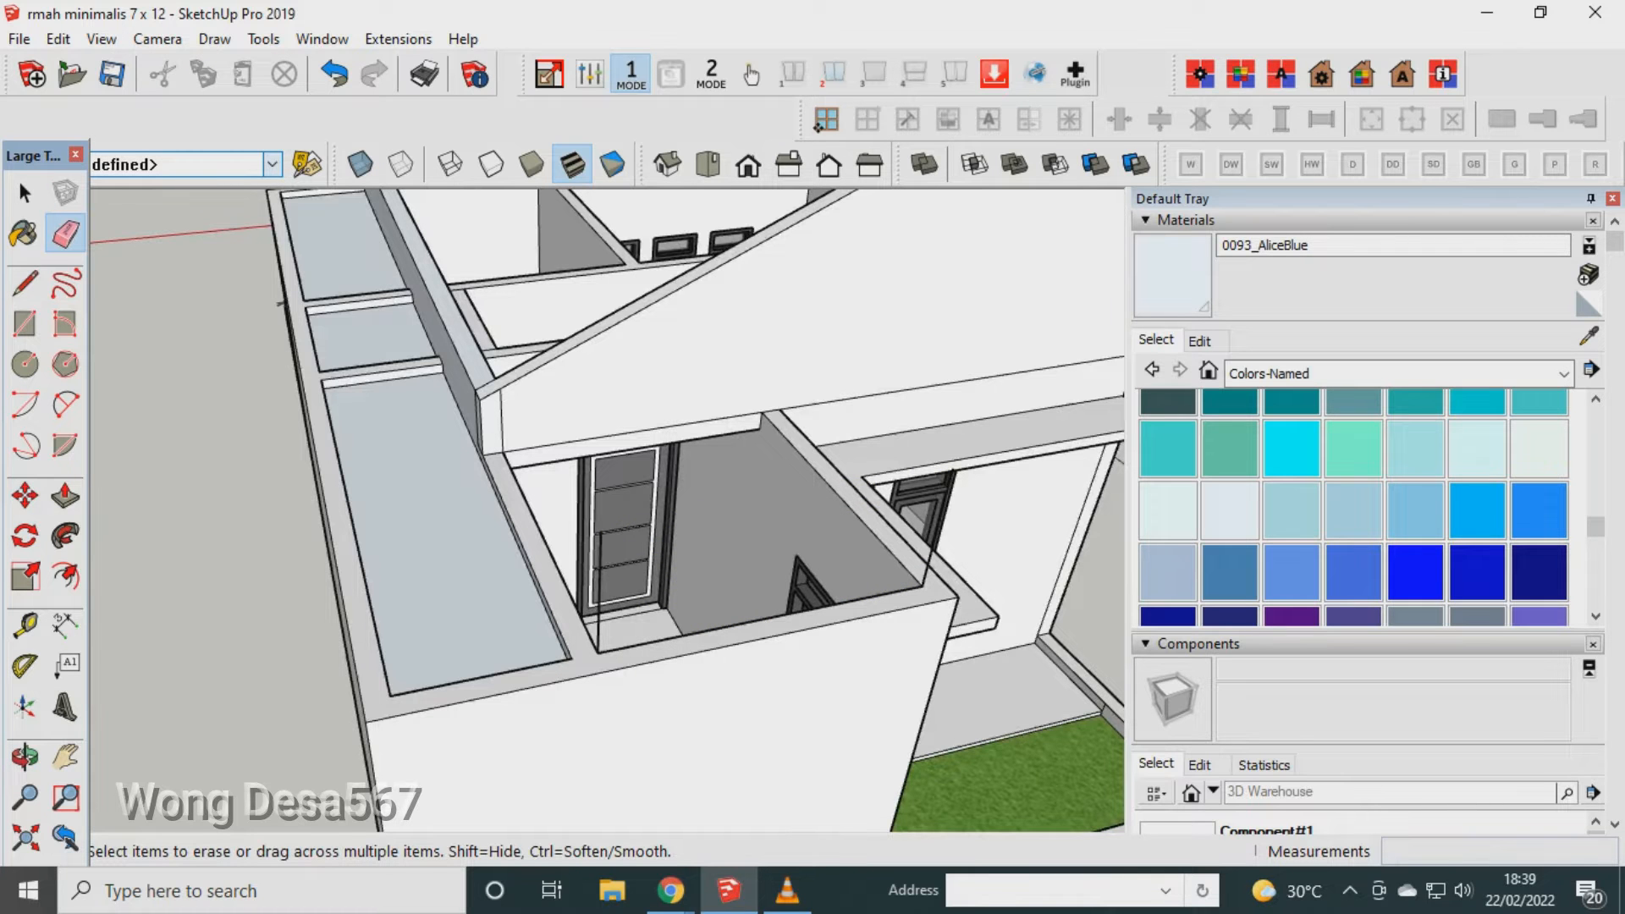
click(599, 590)
click(928, 567)
scroll(598, 673, down, 4)
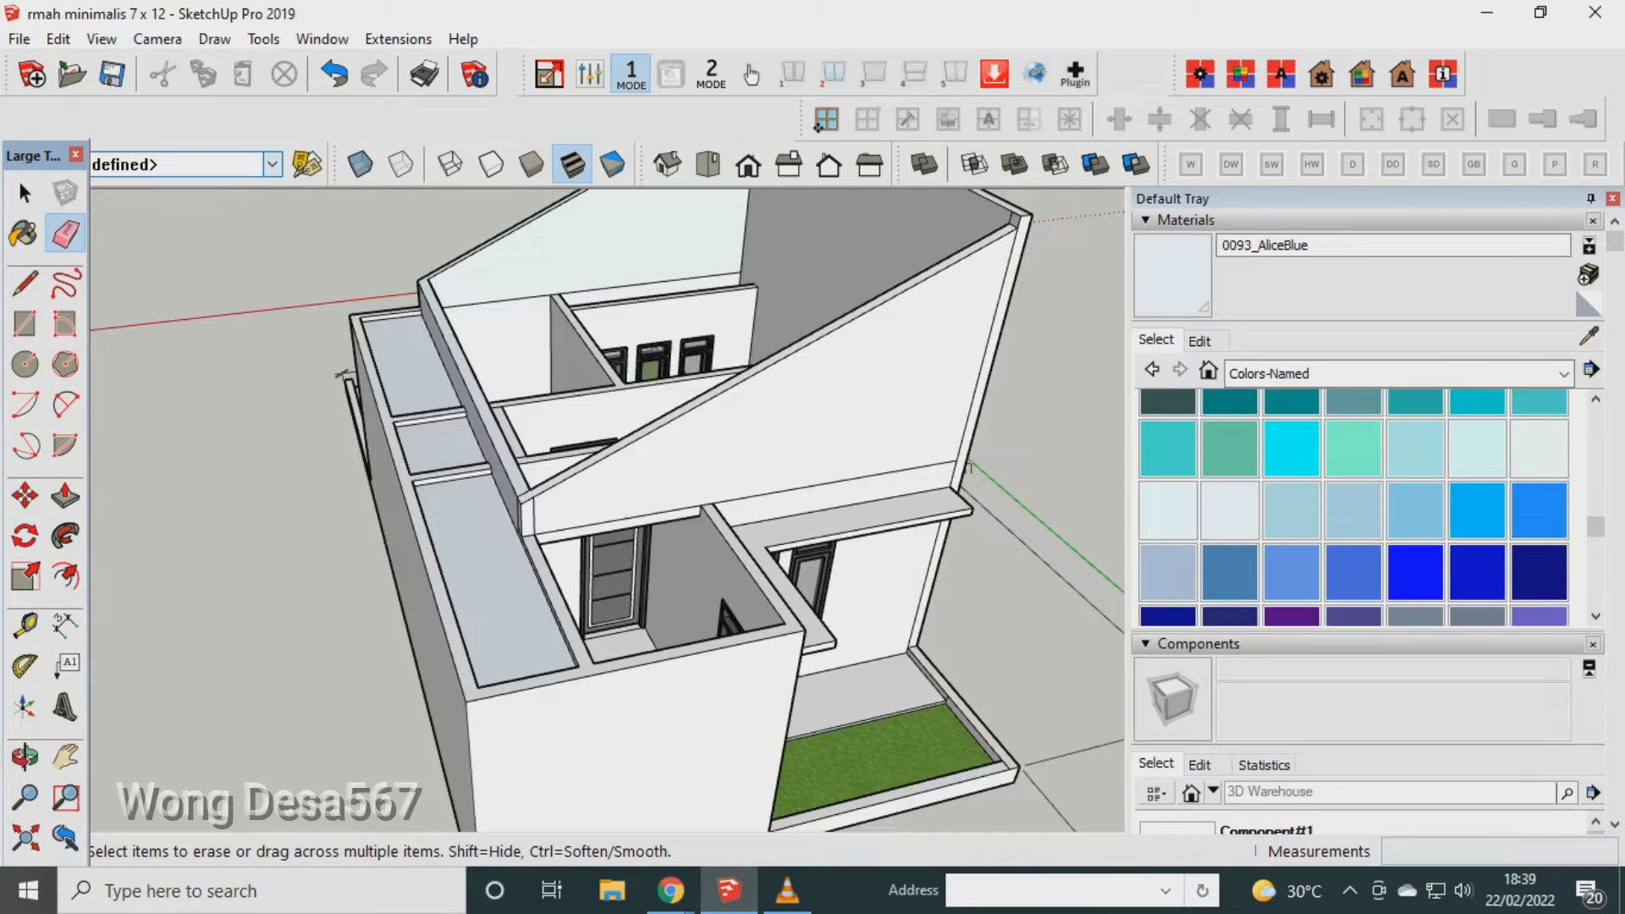
Draw 15 cm lines separating the tops of the two cross walls from the long outer wall.
click(25, 755)
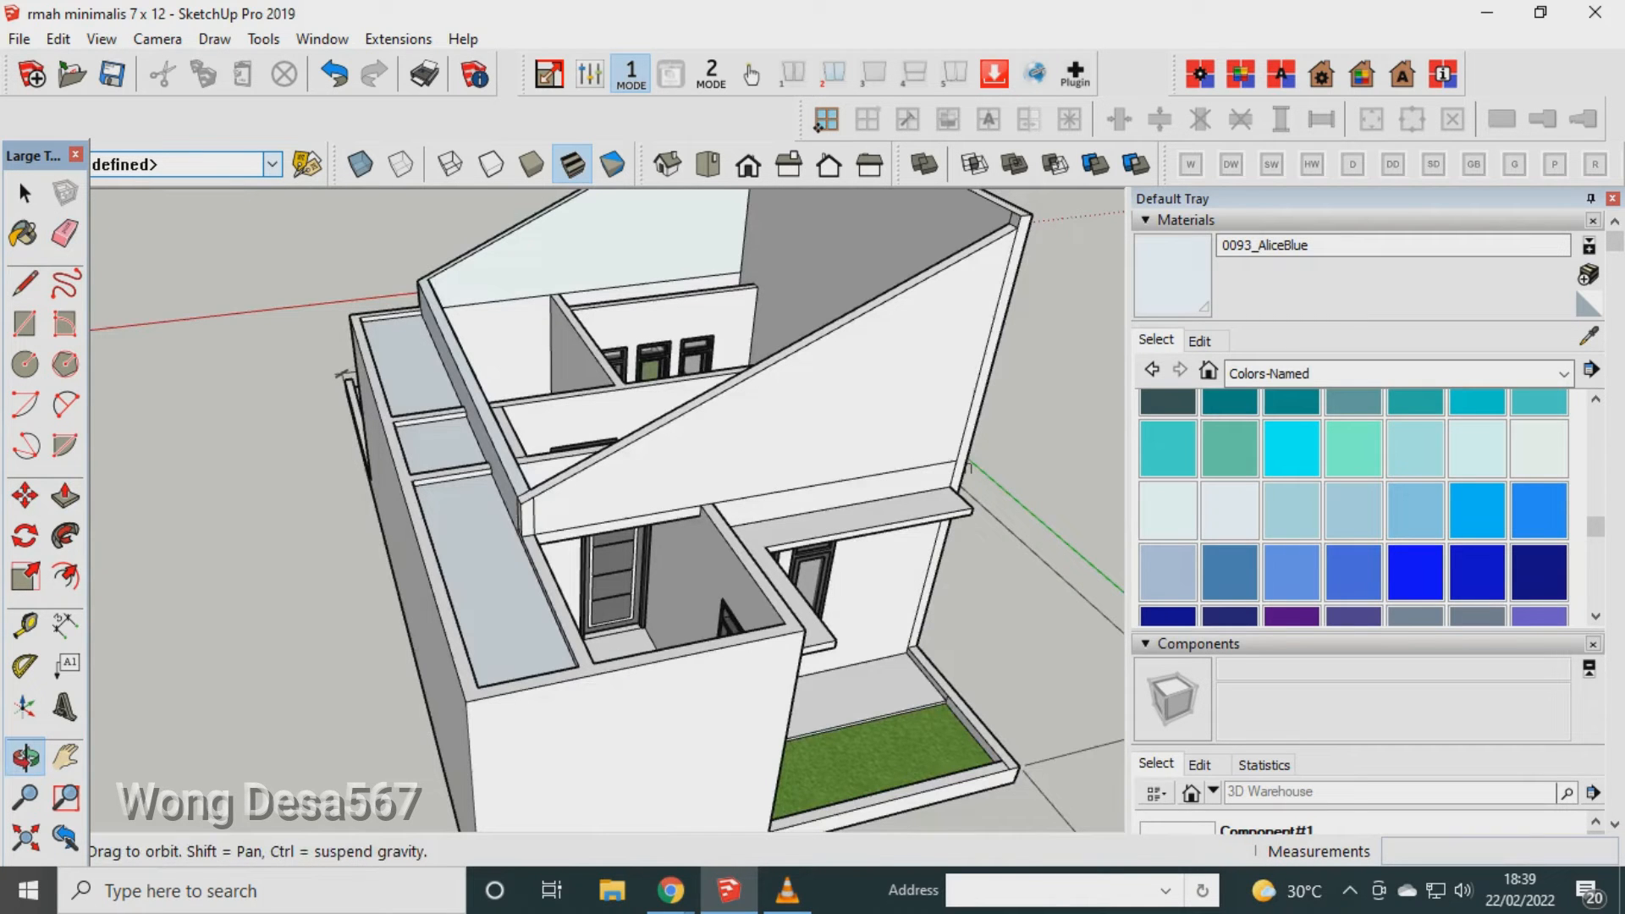
drag(423, 423, 474, 449)
scroll(411, 440, up, 5)
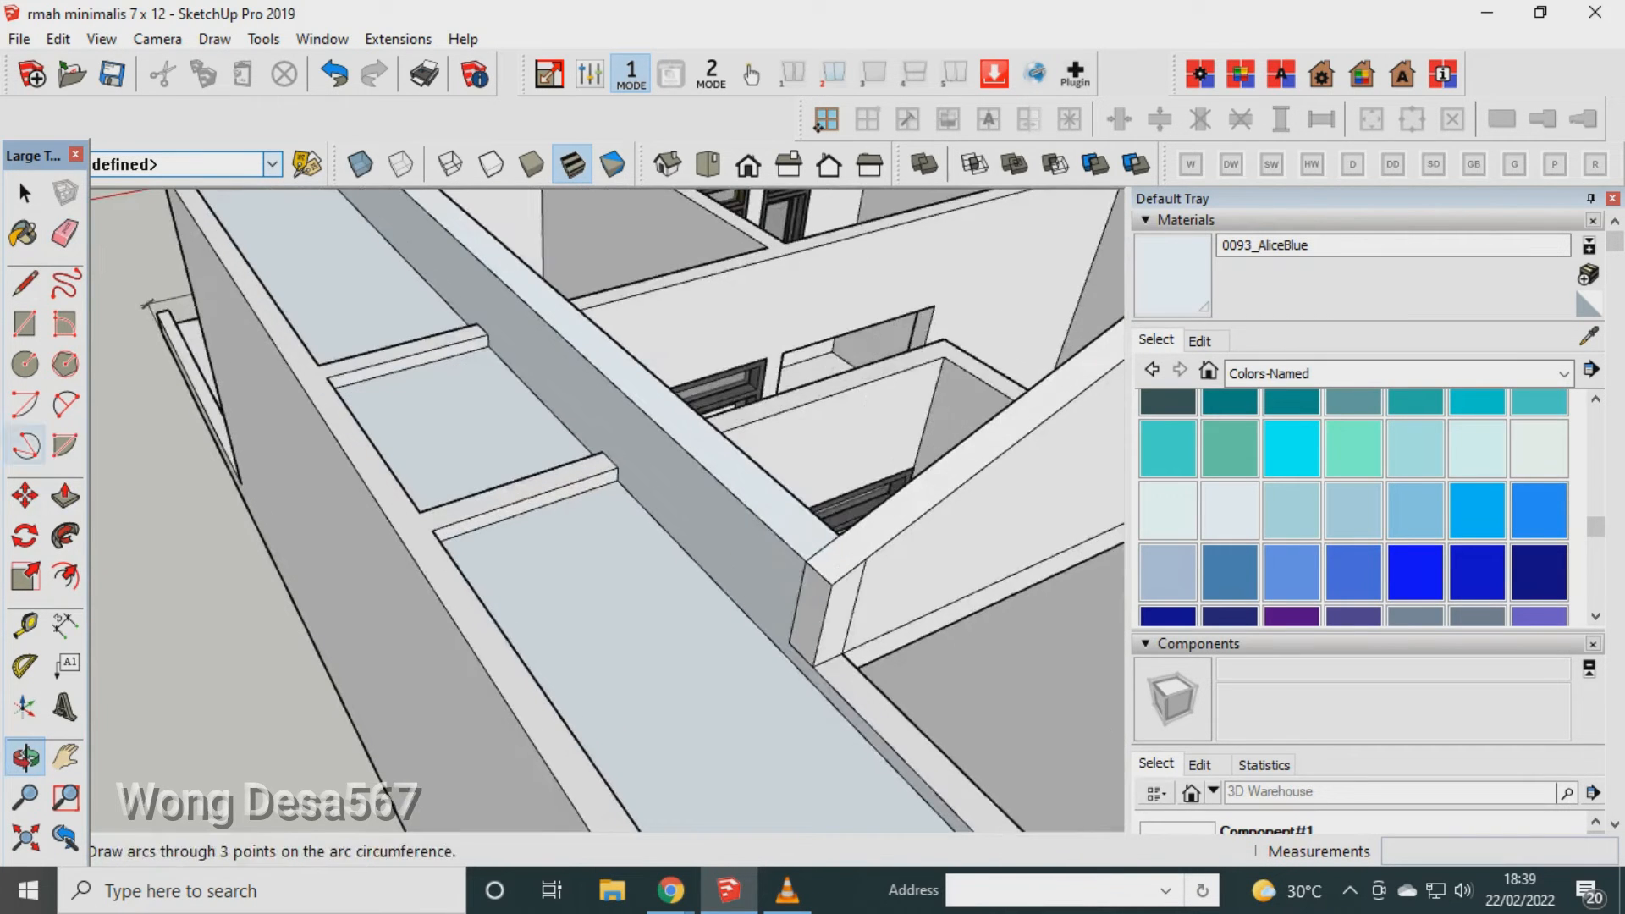
click(25, 282)
scroll(460, 406, up, 3)
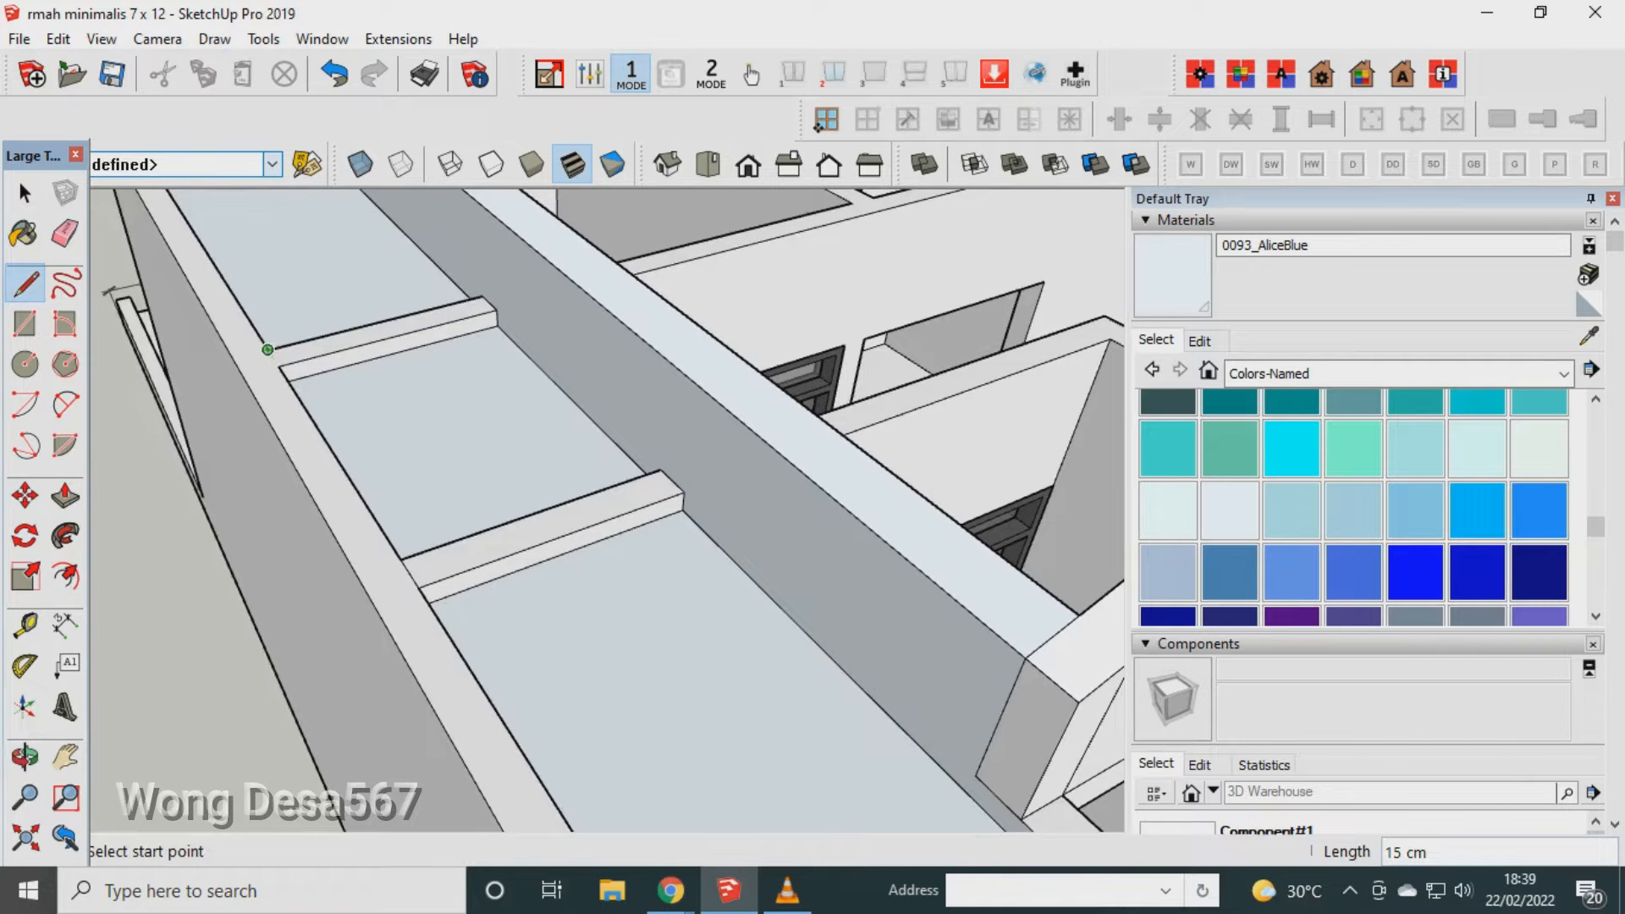
Push/Pull the tops of both cross walls down 8 cm, flush with the slabs.
click(65, 496)
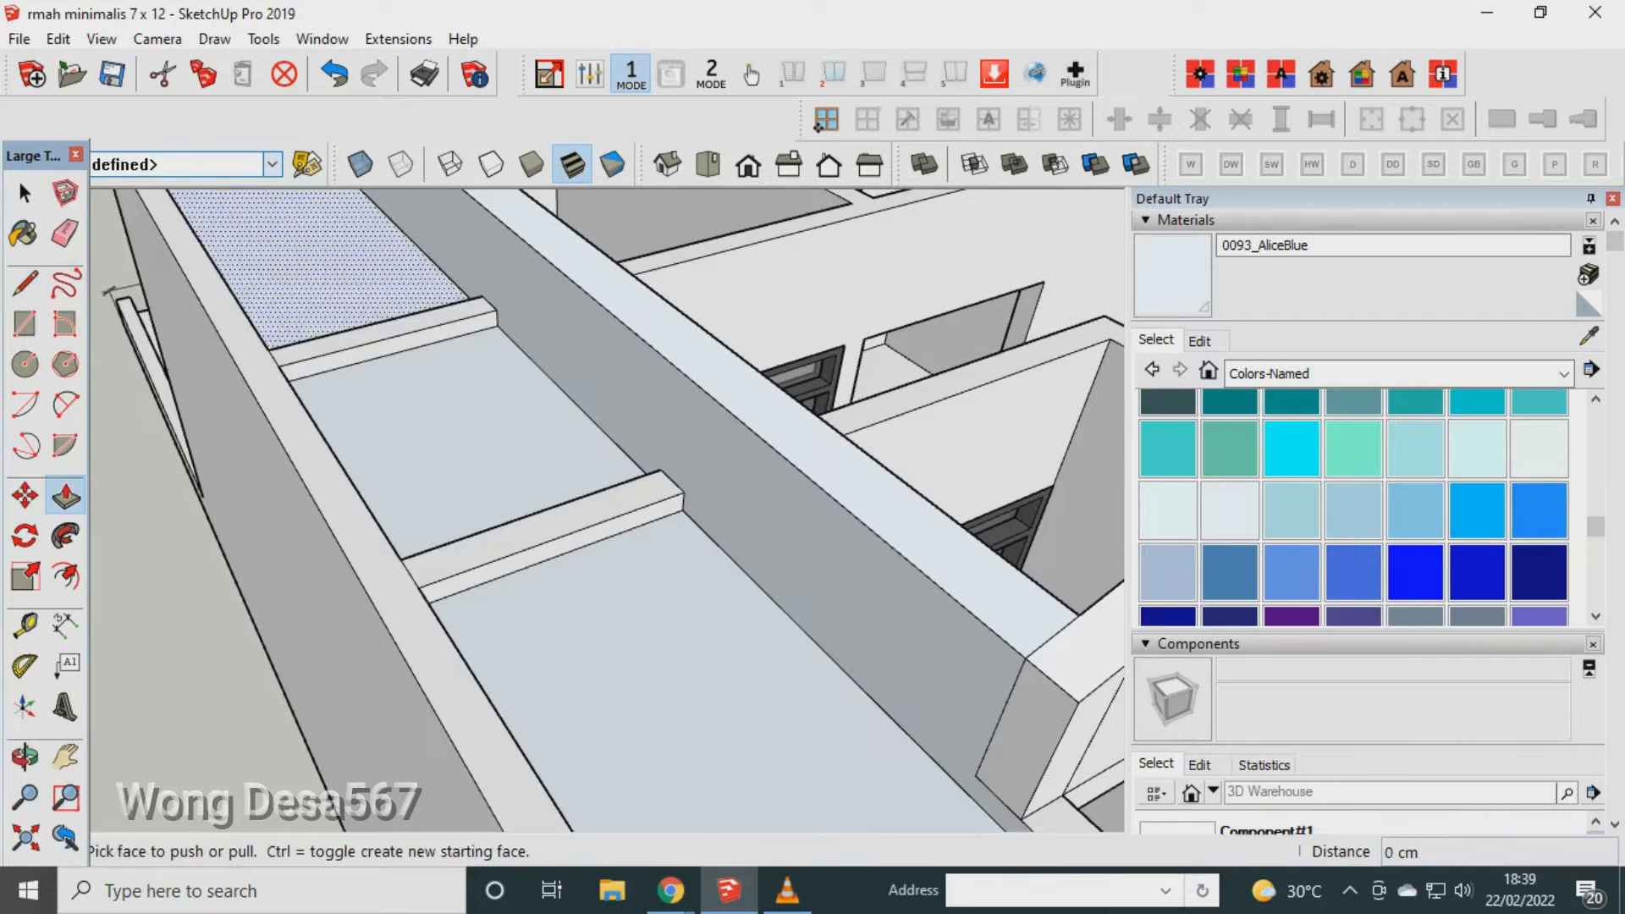
click(398, 334)
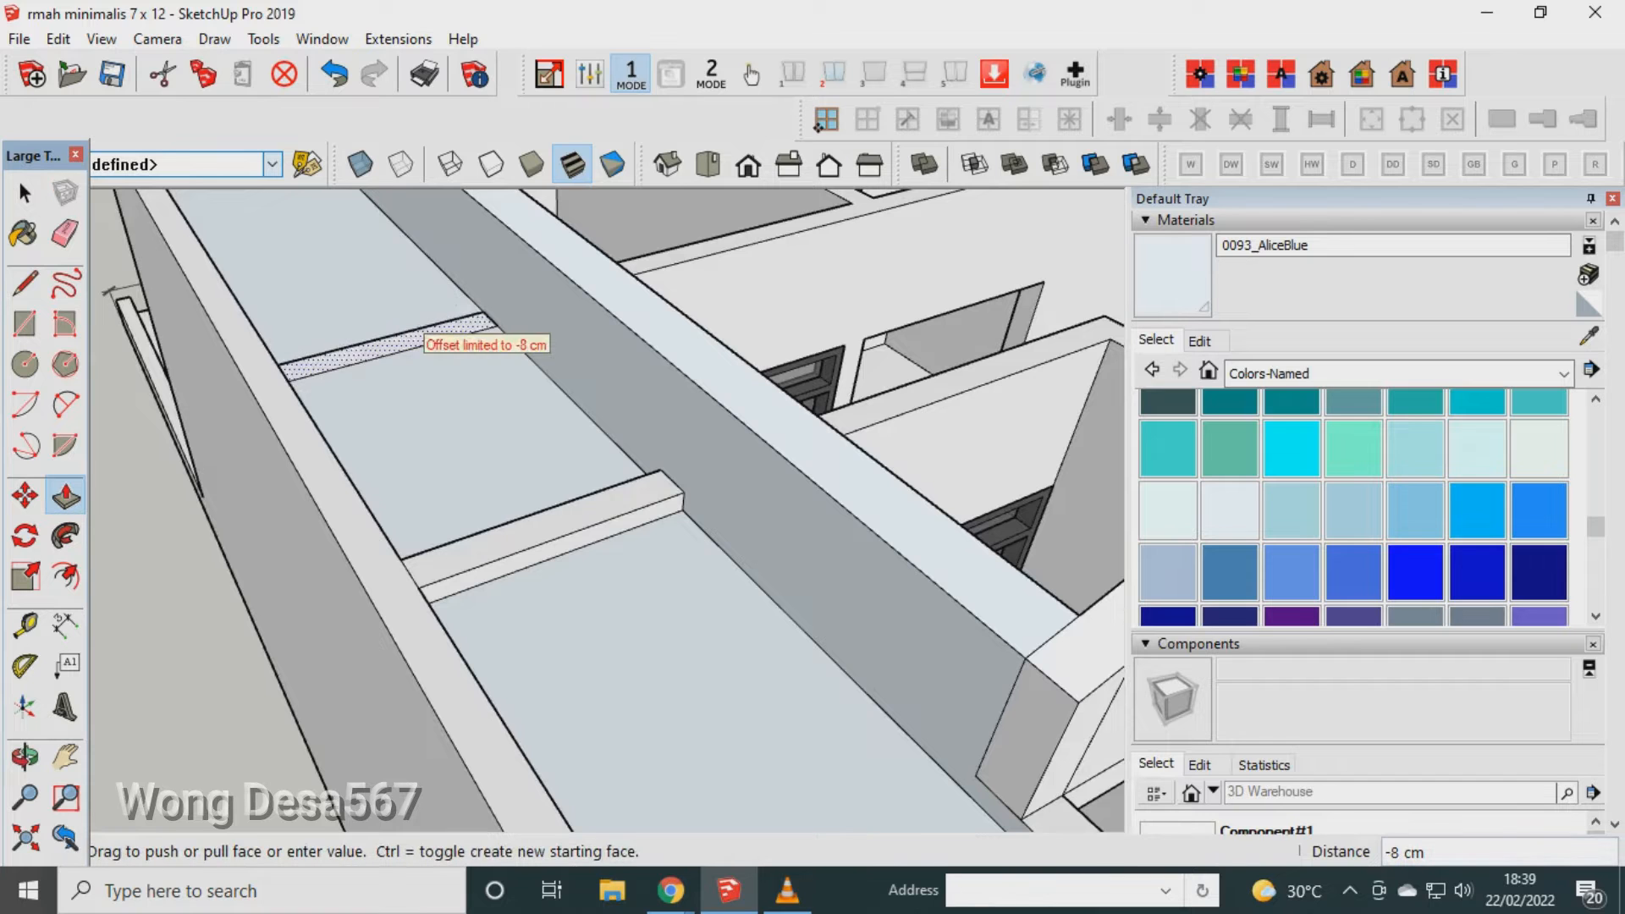
click(414, 343)
click(532, 533)
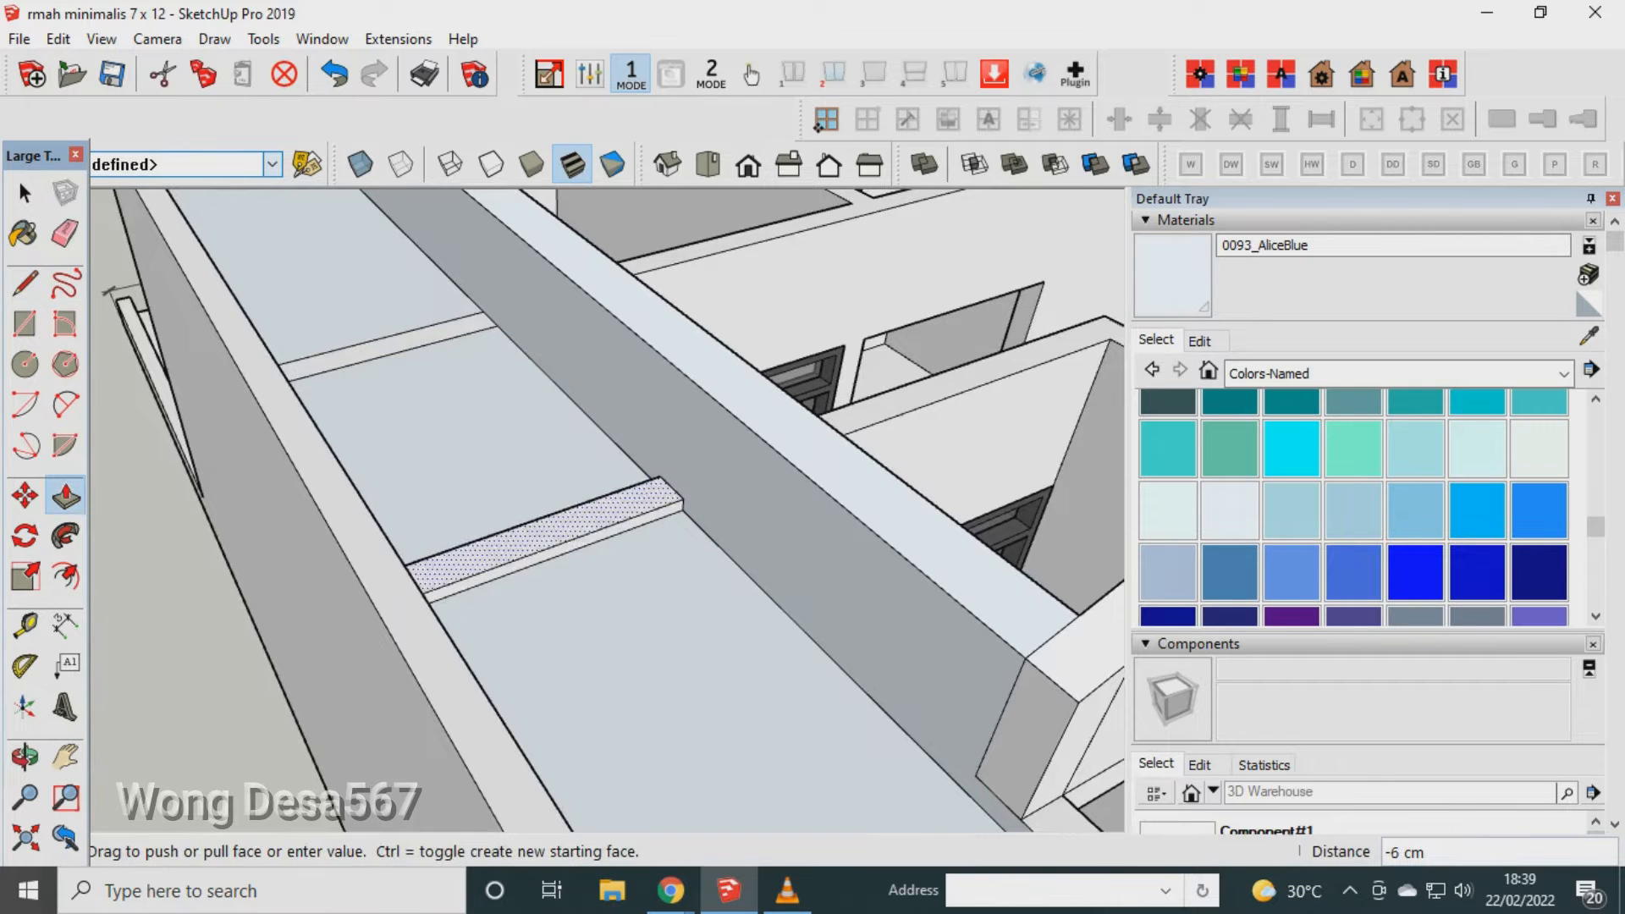
click(528, 542)
scroll(684, 667, down, 3)
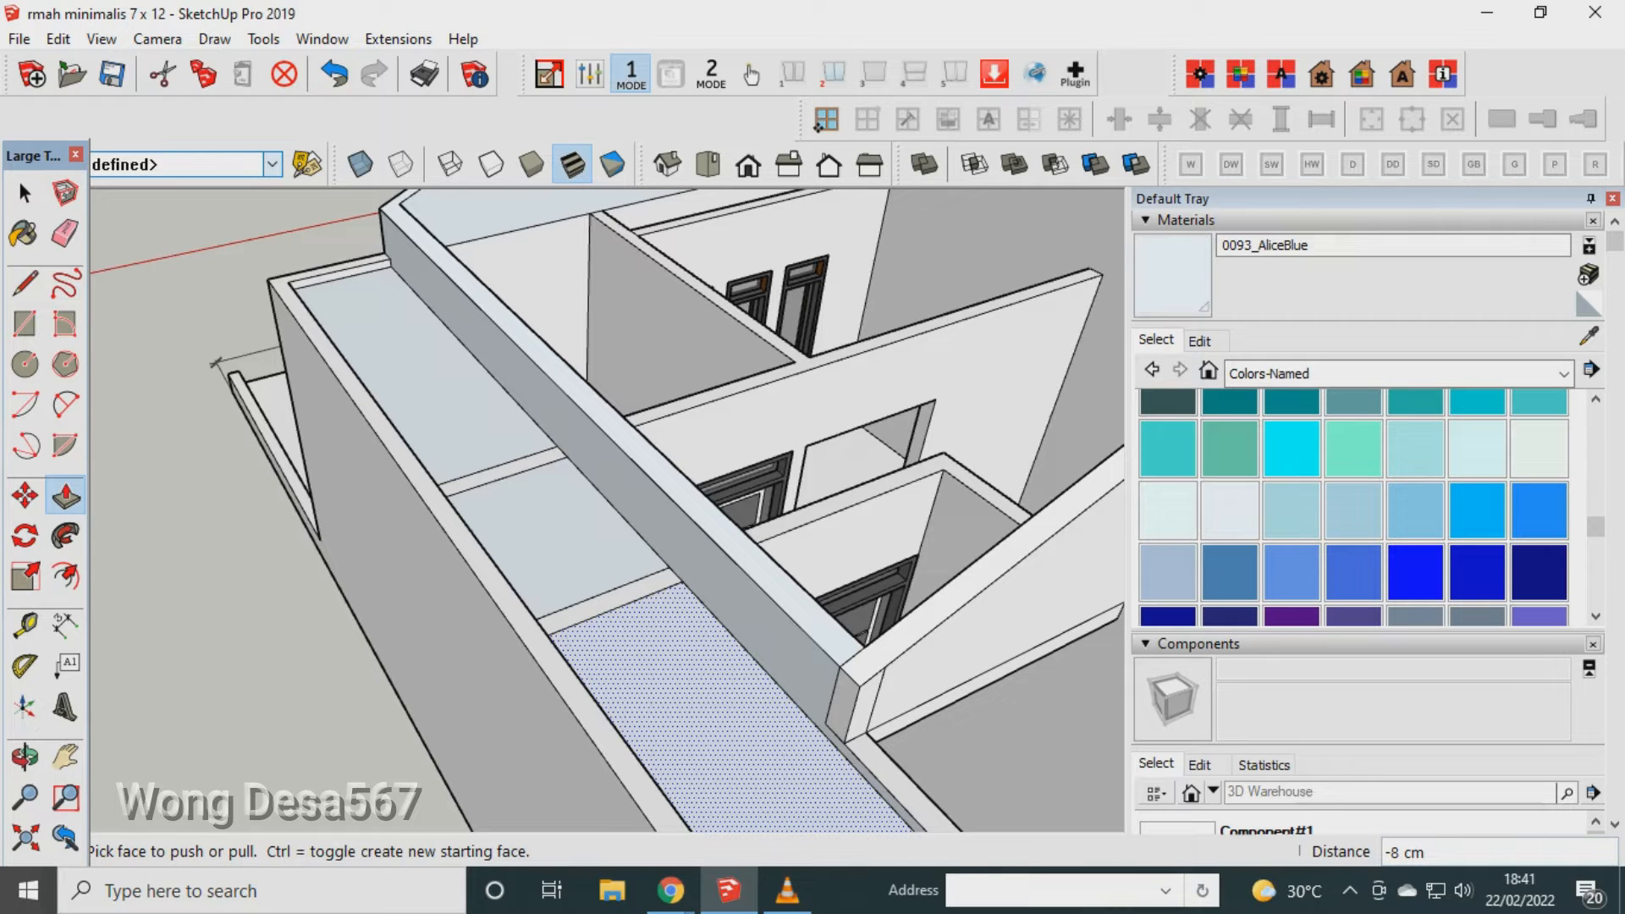
Draw short lines at the base of the gable wall's low end, down to the slab.
scroll(889, 763, up, 3)
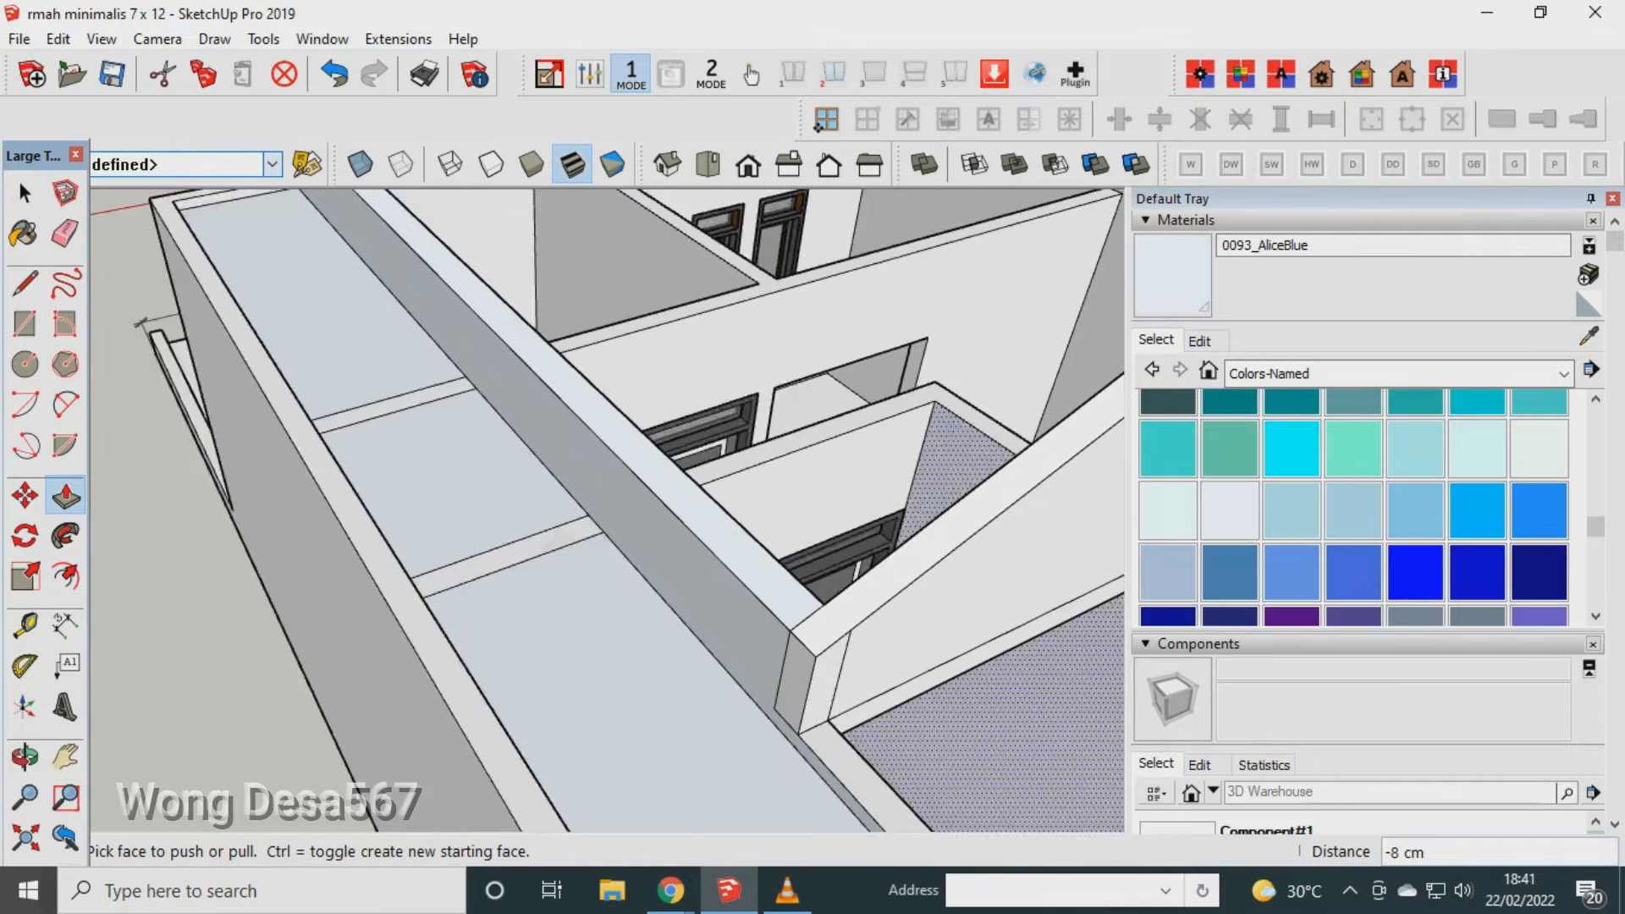
scroll(729, 706, up, 1)
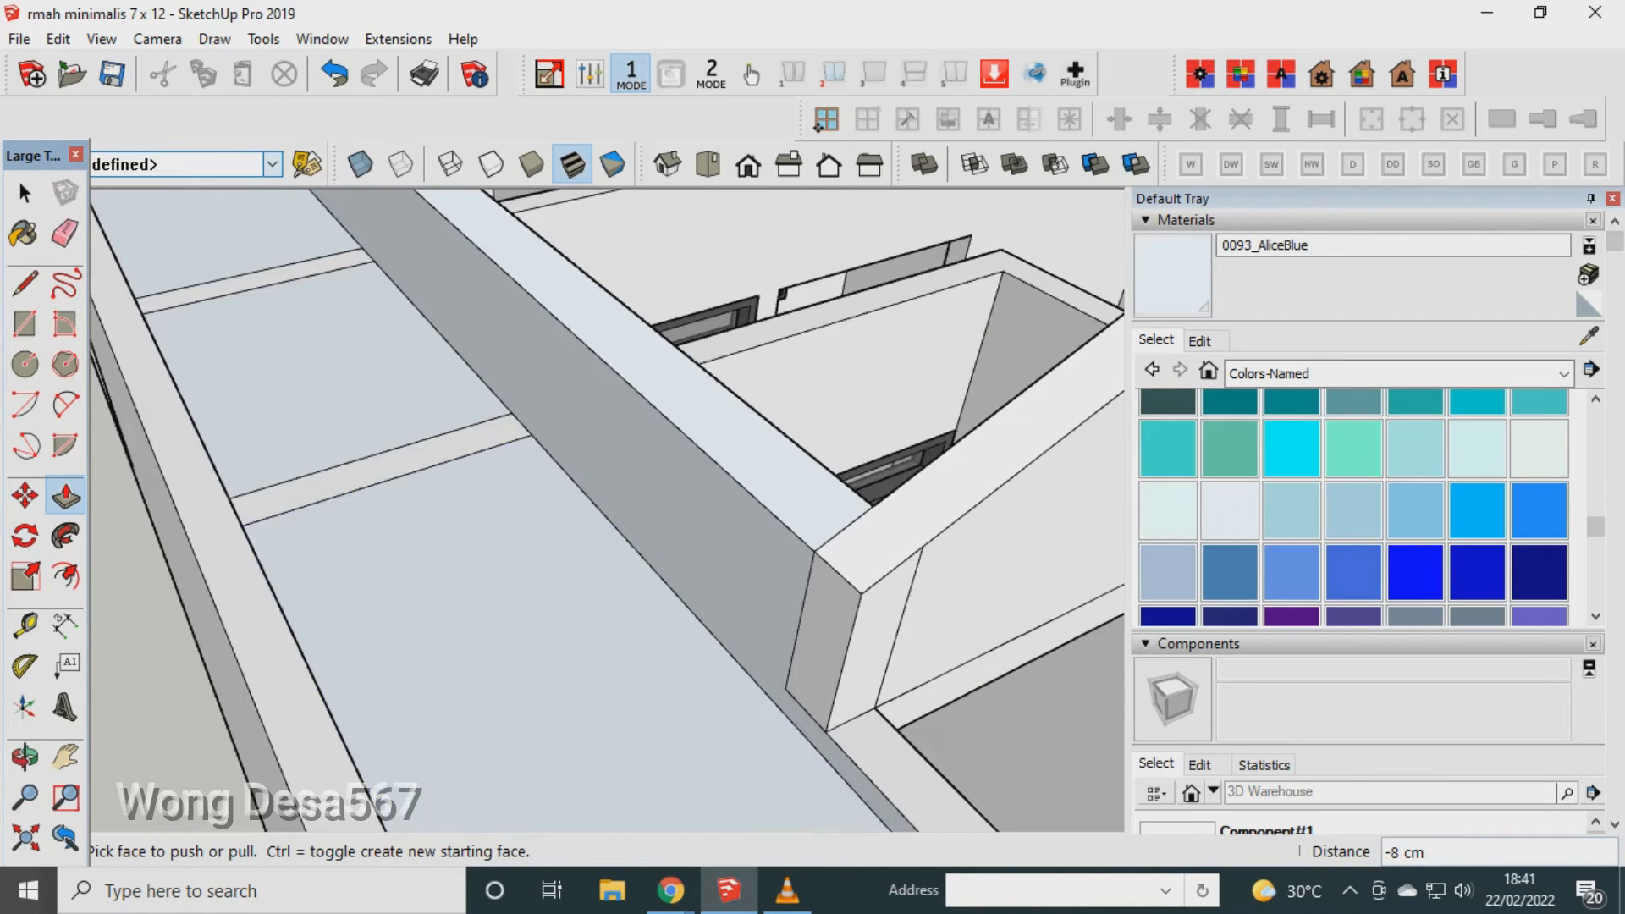
click(26, 284)
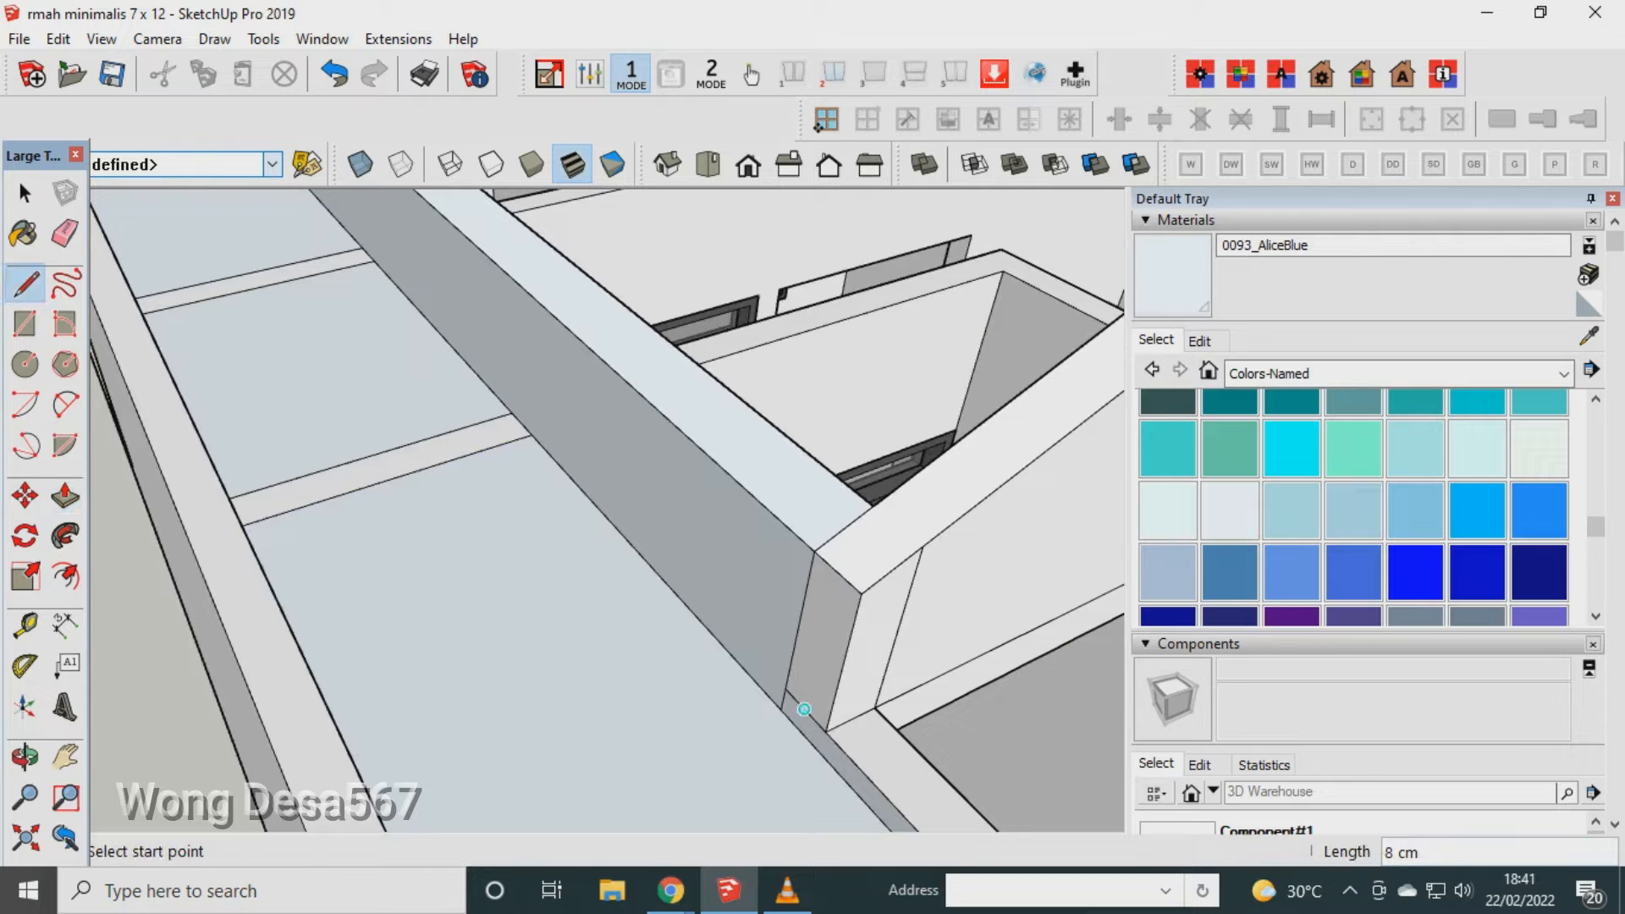
click(804, 709)
click(820, 750)
Erase the dividing edges between the beam and the gable wall's low end, including the stray short line near the slab.
click(65, 233)
drag(788, 664, 808, 713)
click(822, 742)
scroll(723, 617, down, 2)
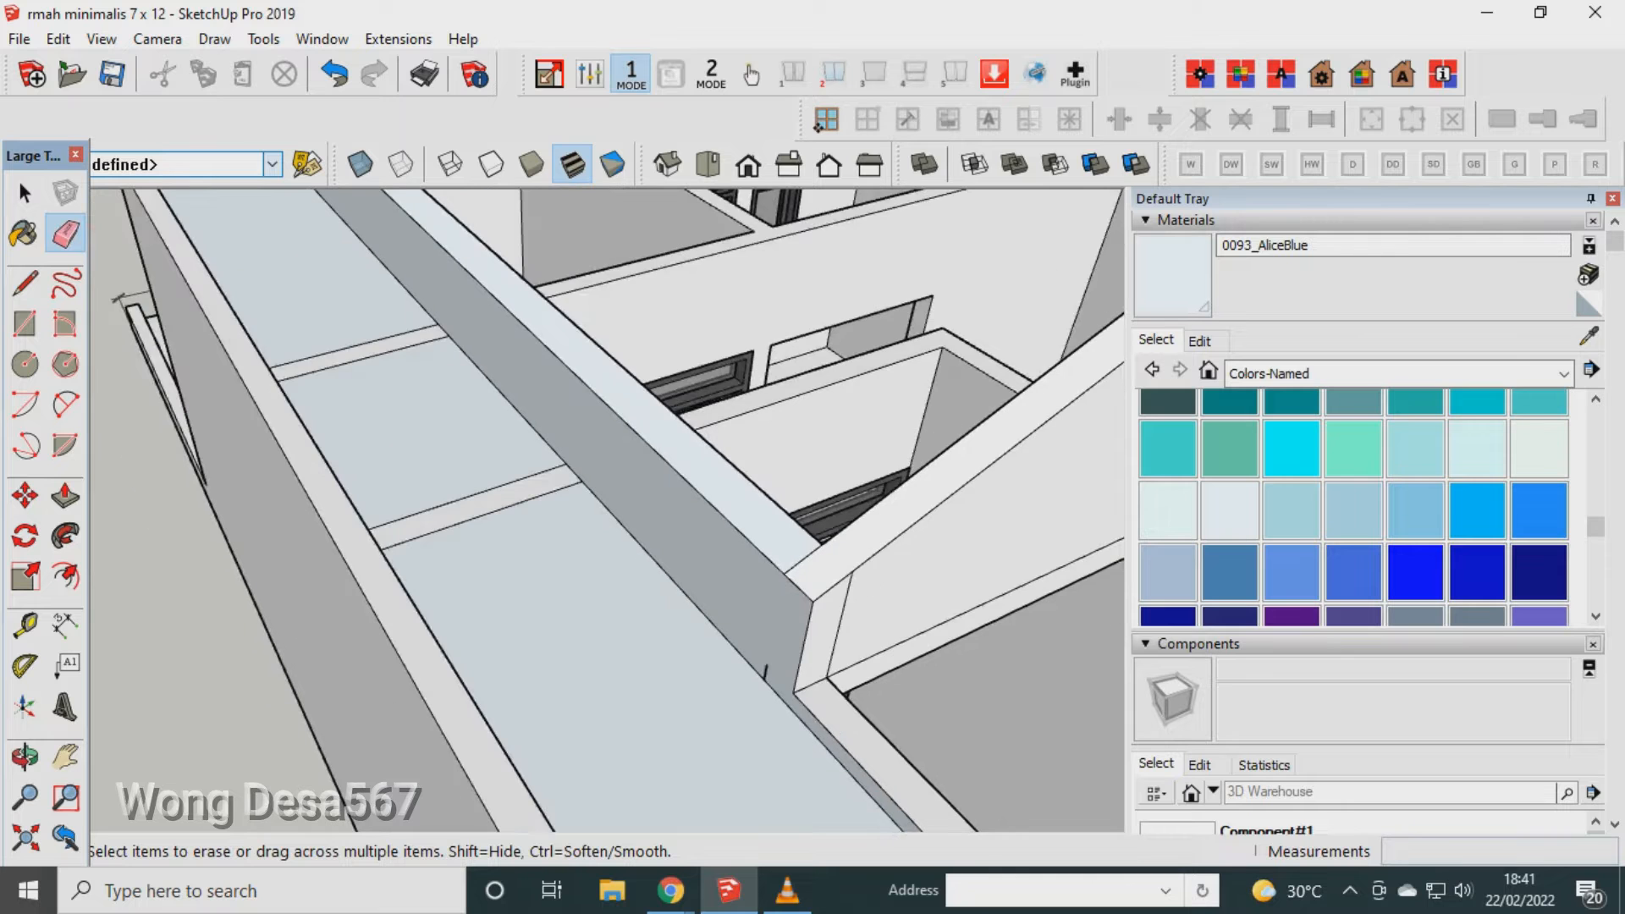
click(766, 672)
Examine the cleaned beam corner and the flush slabs from the opposite side of the house.
scroll(605, 641, down, 4)
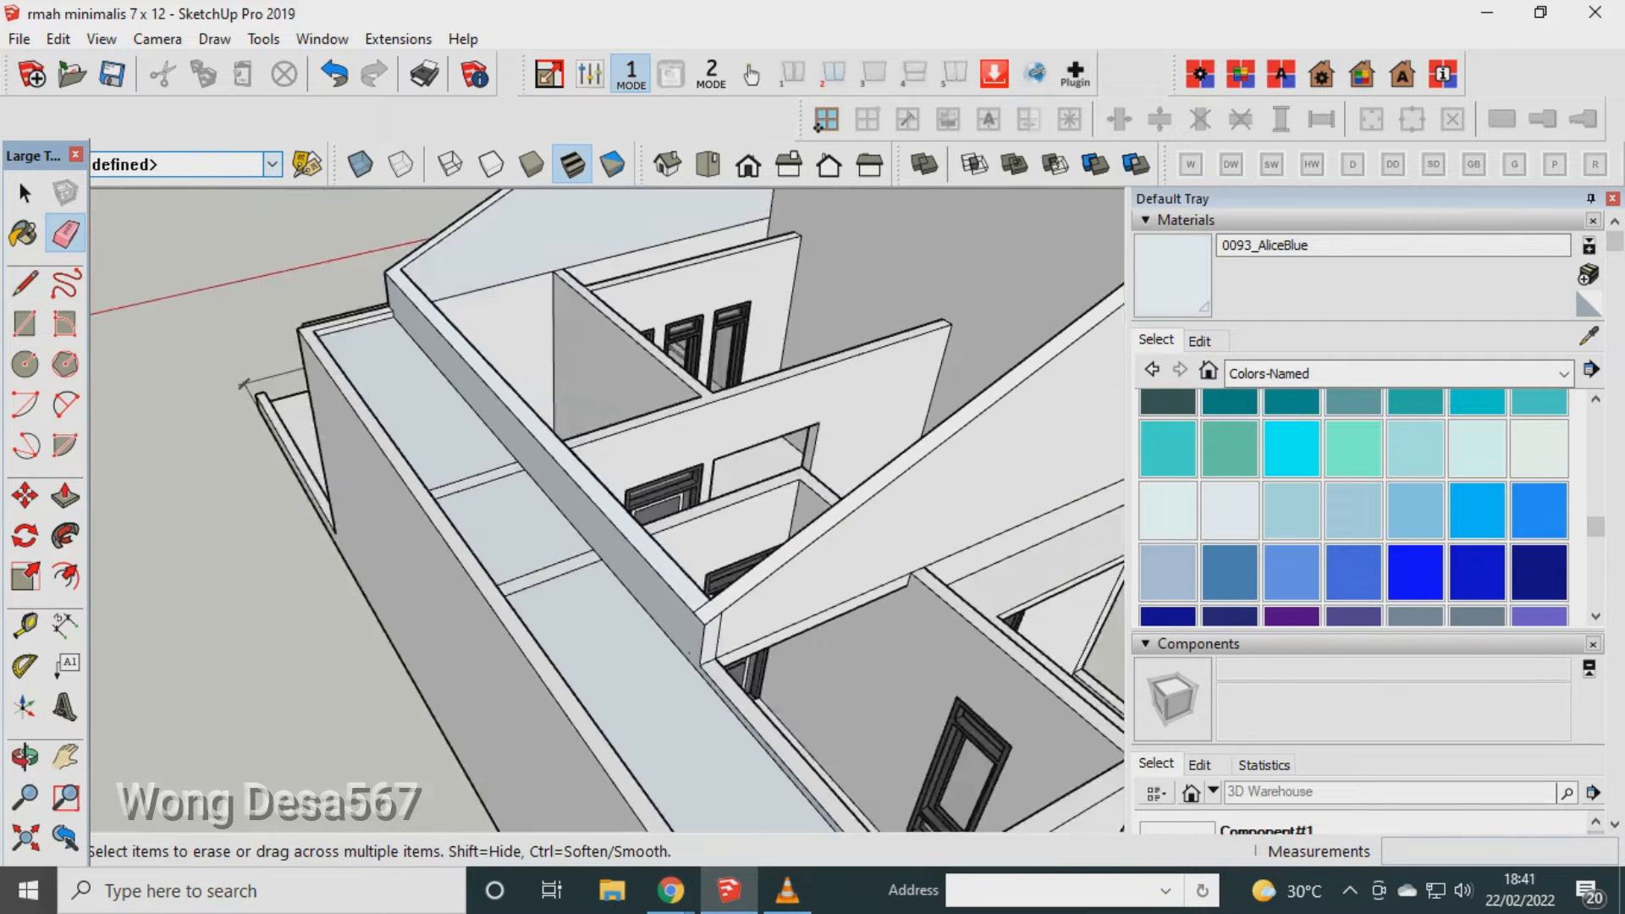
scroll(666, 696, up, 3)
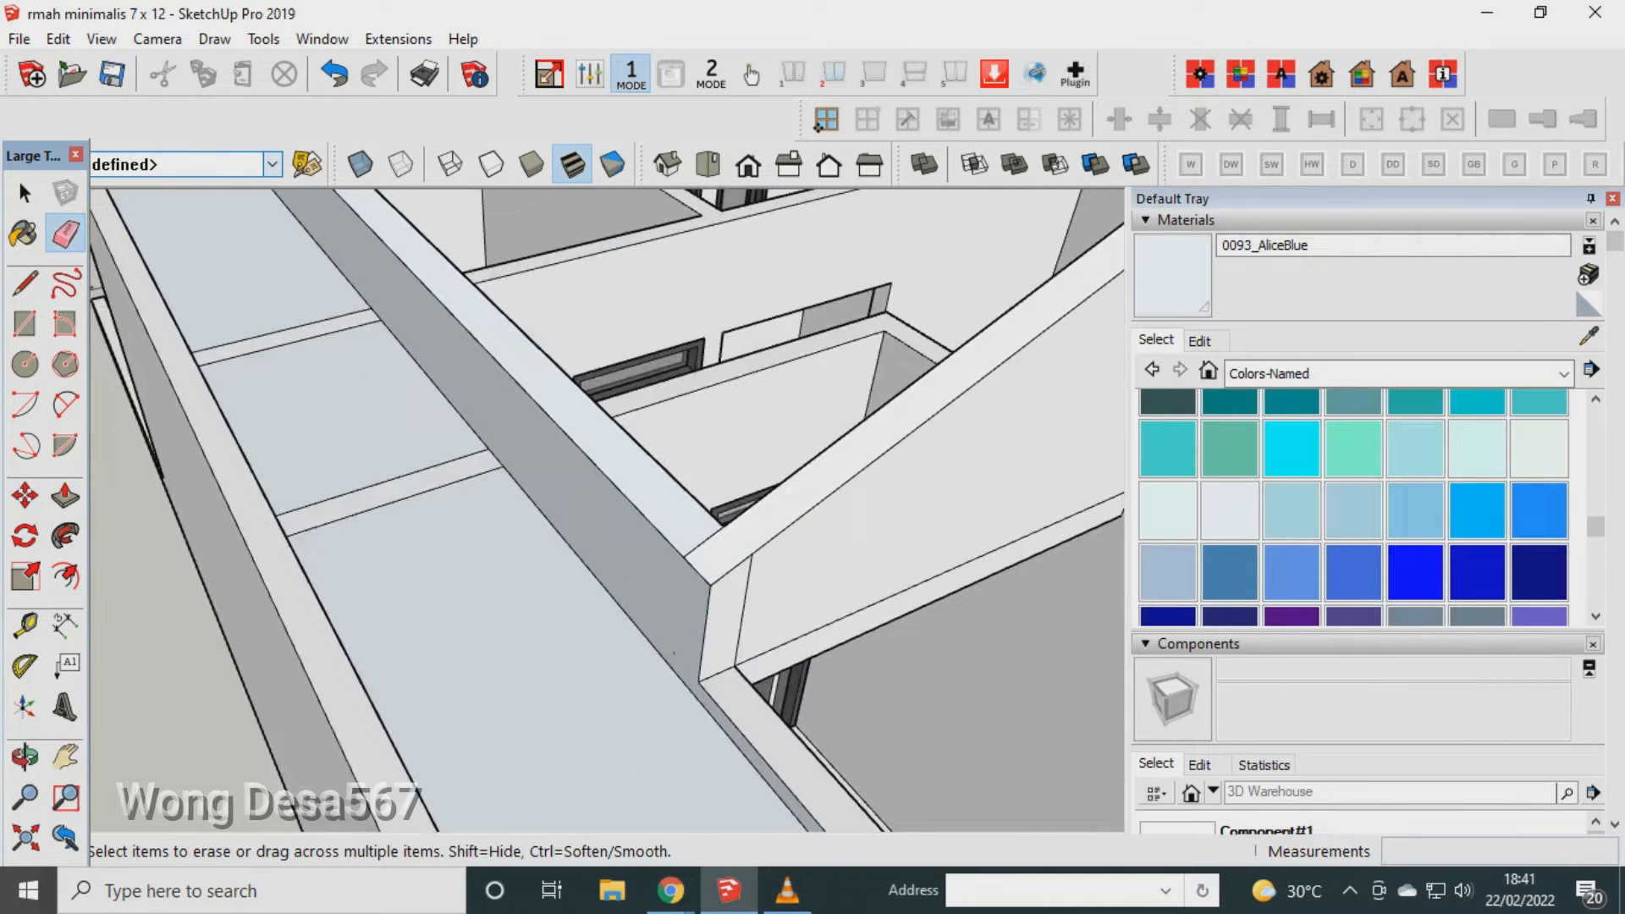
click(25, 756)
drag(355, 559, 644, 593)
middle_drag(576, 559, 652, 516)
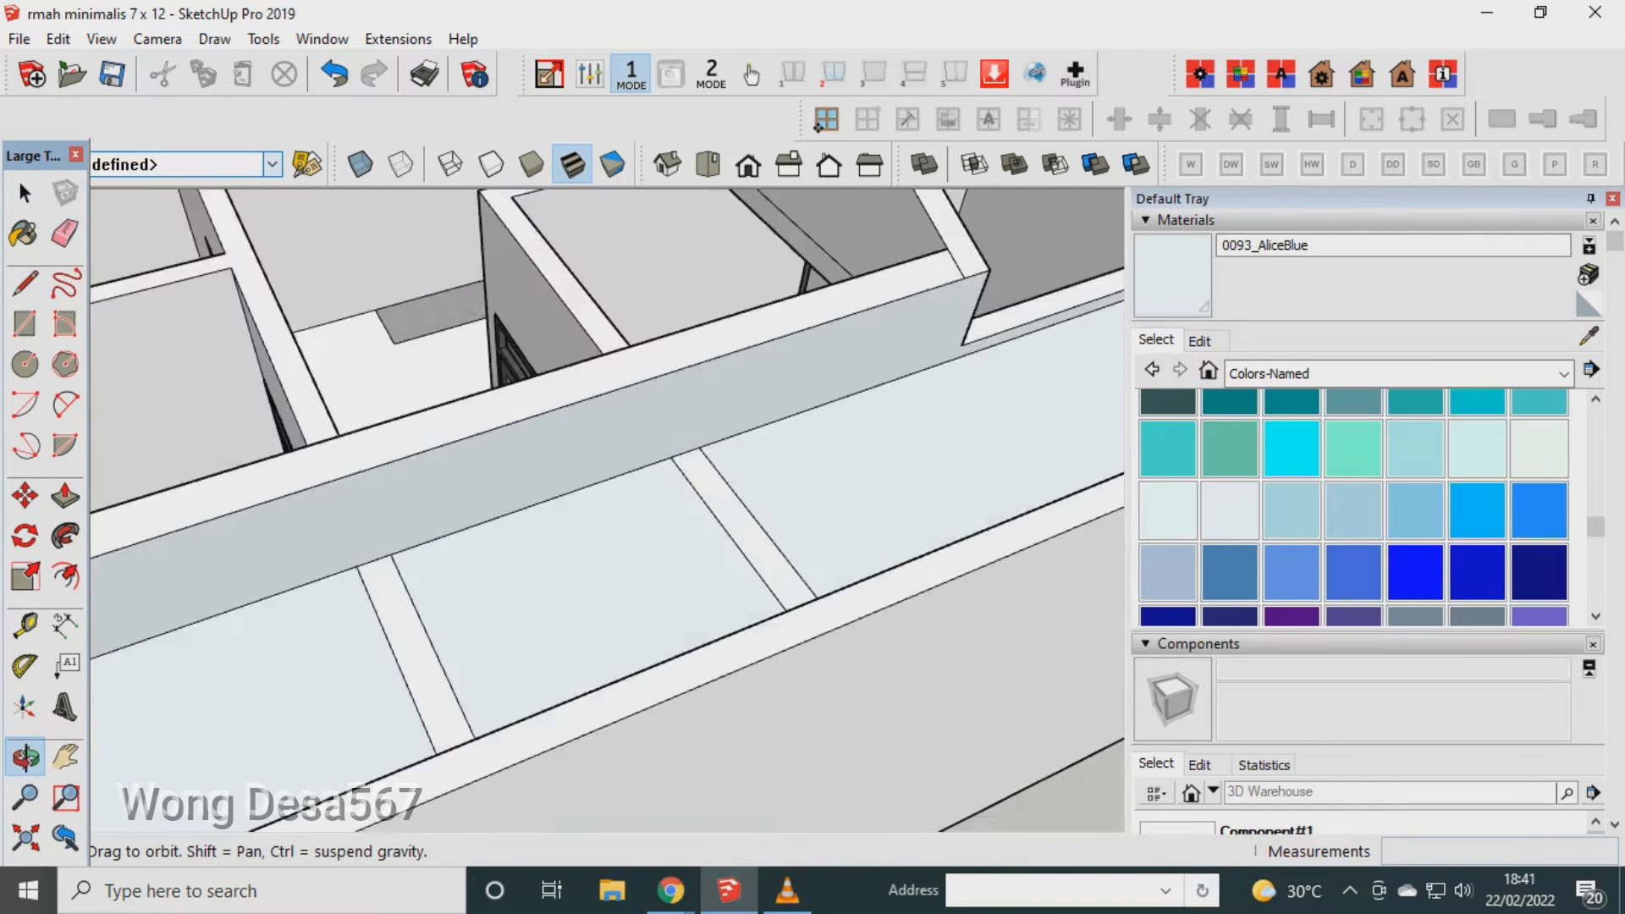
scroll(990, 287, up, 3)
scroll(1020, 390, down, 7)
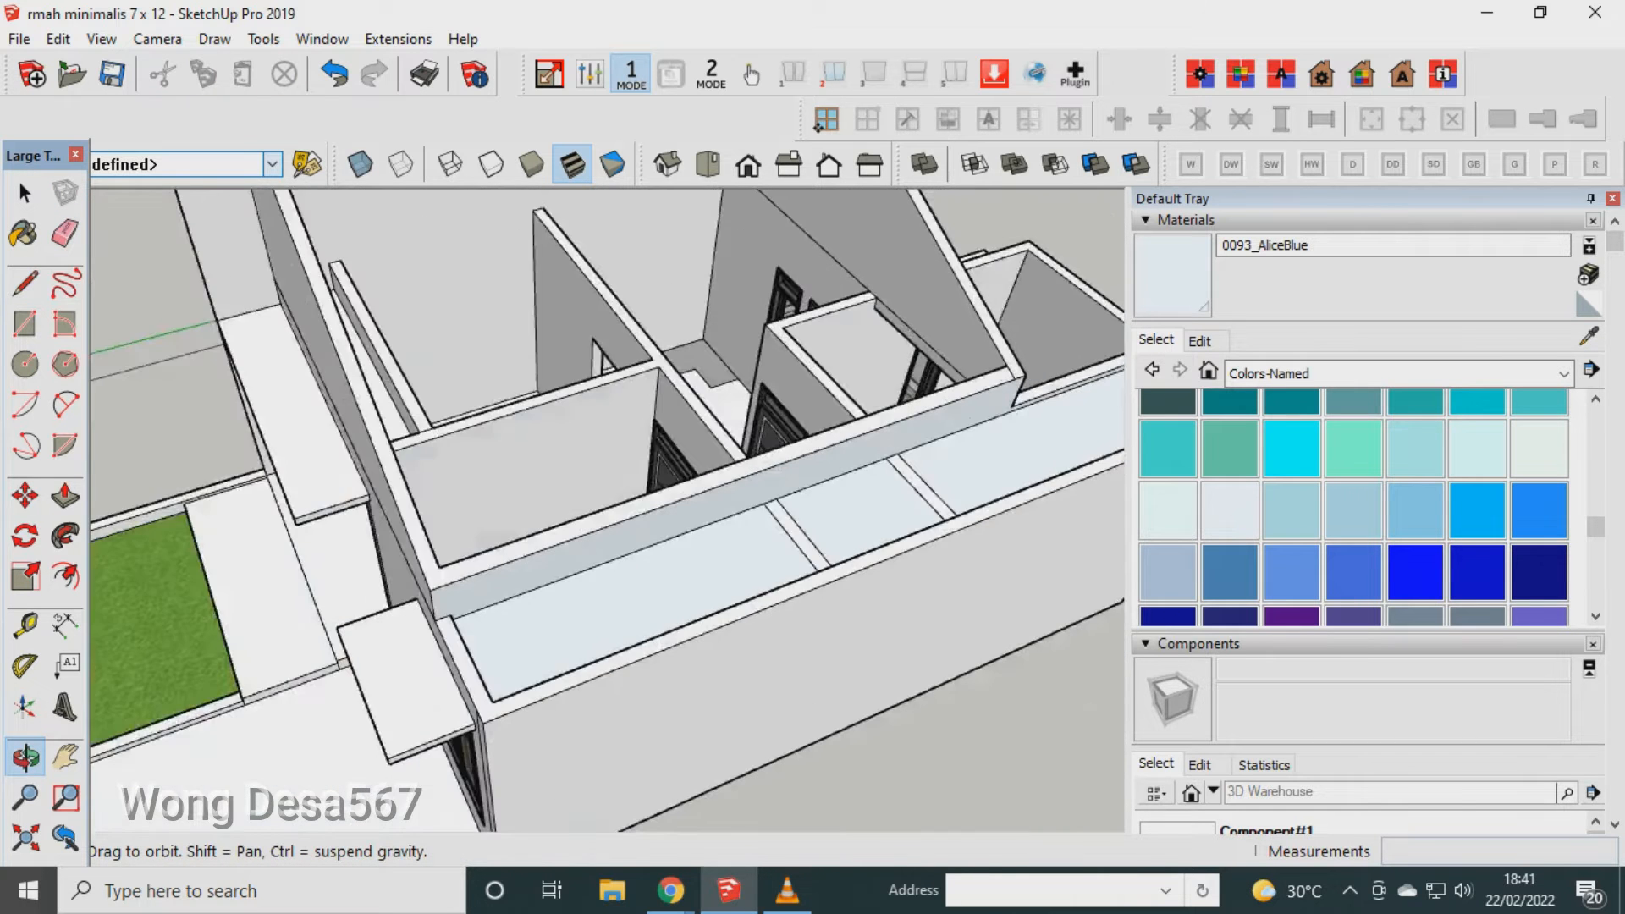
Push/Pull the tall wall's narrow end face on the garden side outward by 50 cm, past the canopy.
scroll(1020, 389, down, 3)
middle_drag(508, 584, 728, 423)
middle_drag(542, 474, 406, 652)
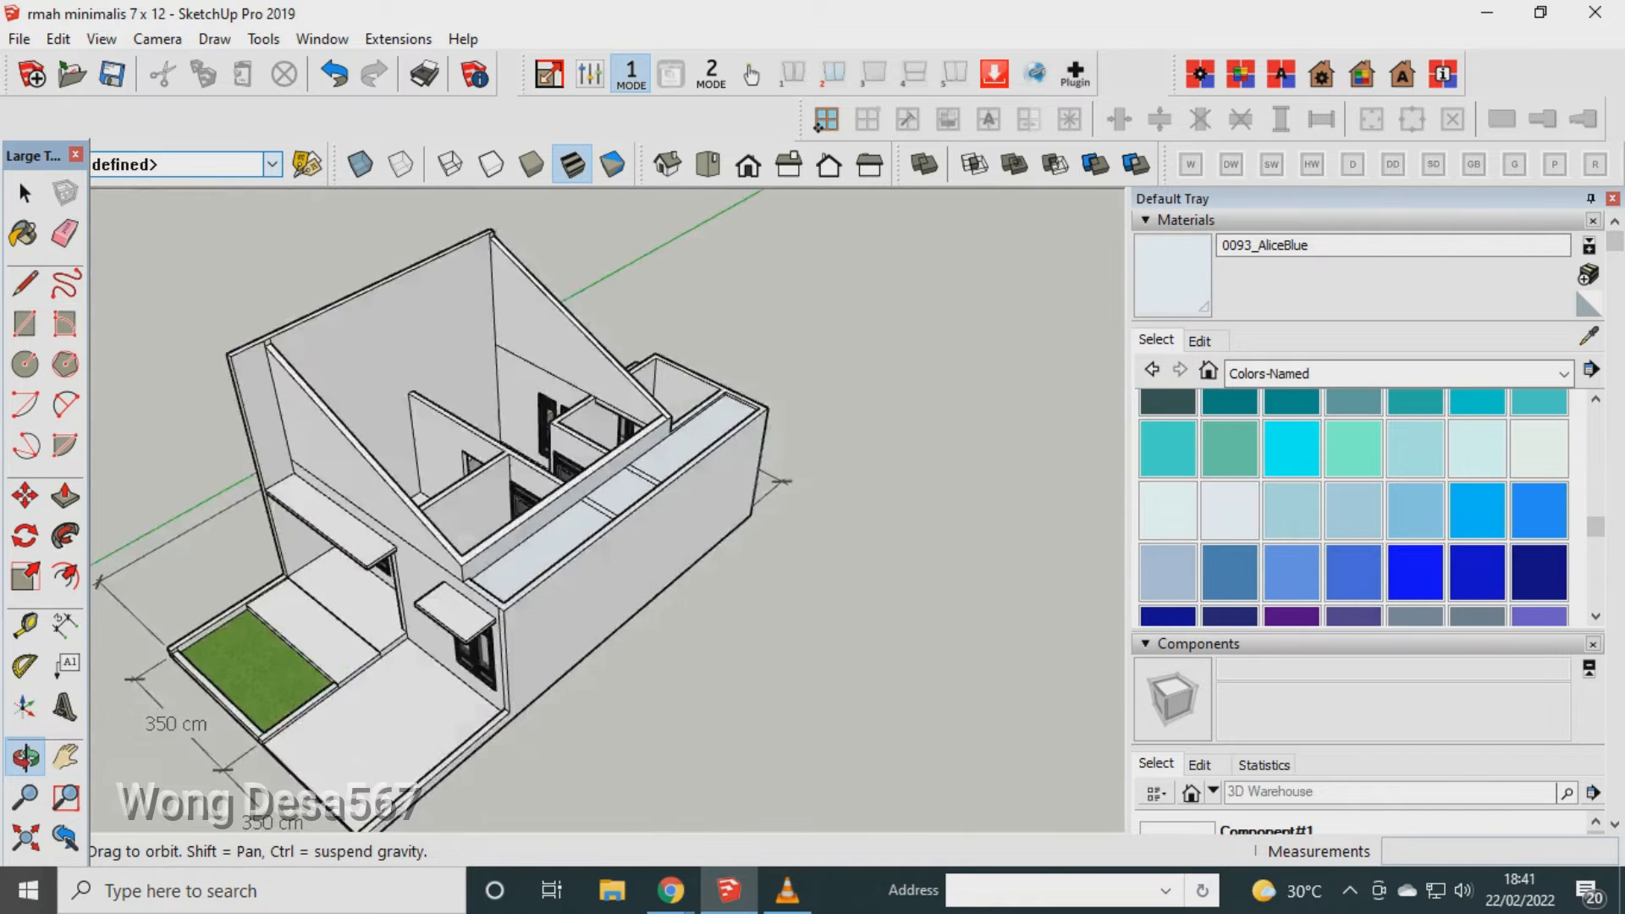
scroll(423, 228, up, 4)
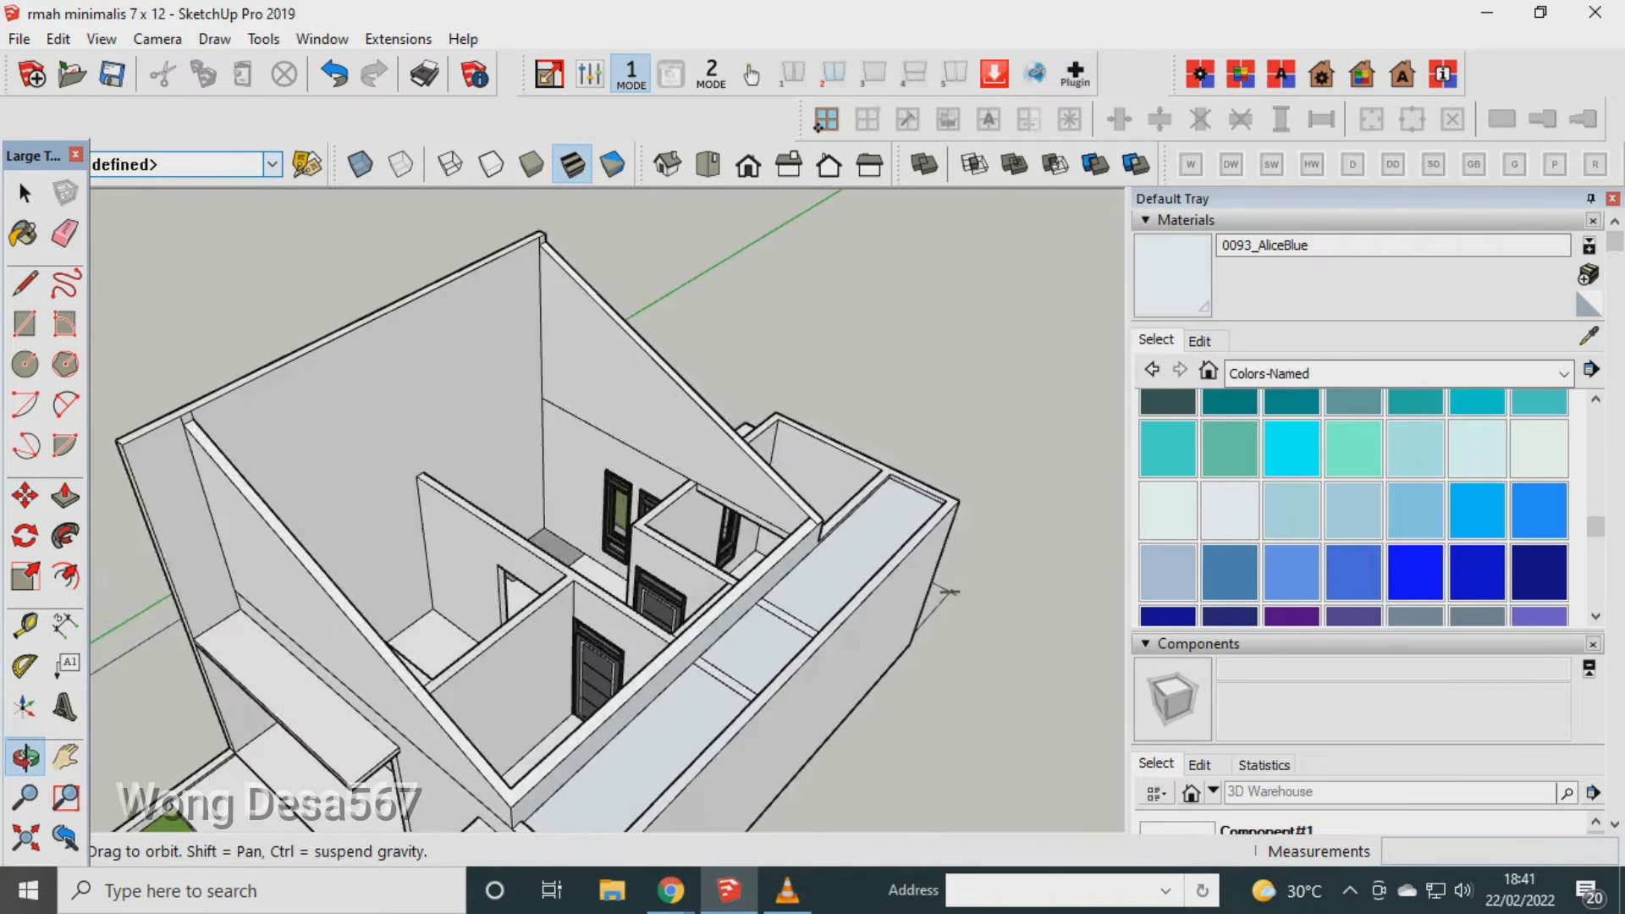
click(25, 757)
drag(795, 525, 338, 474)
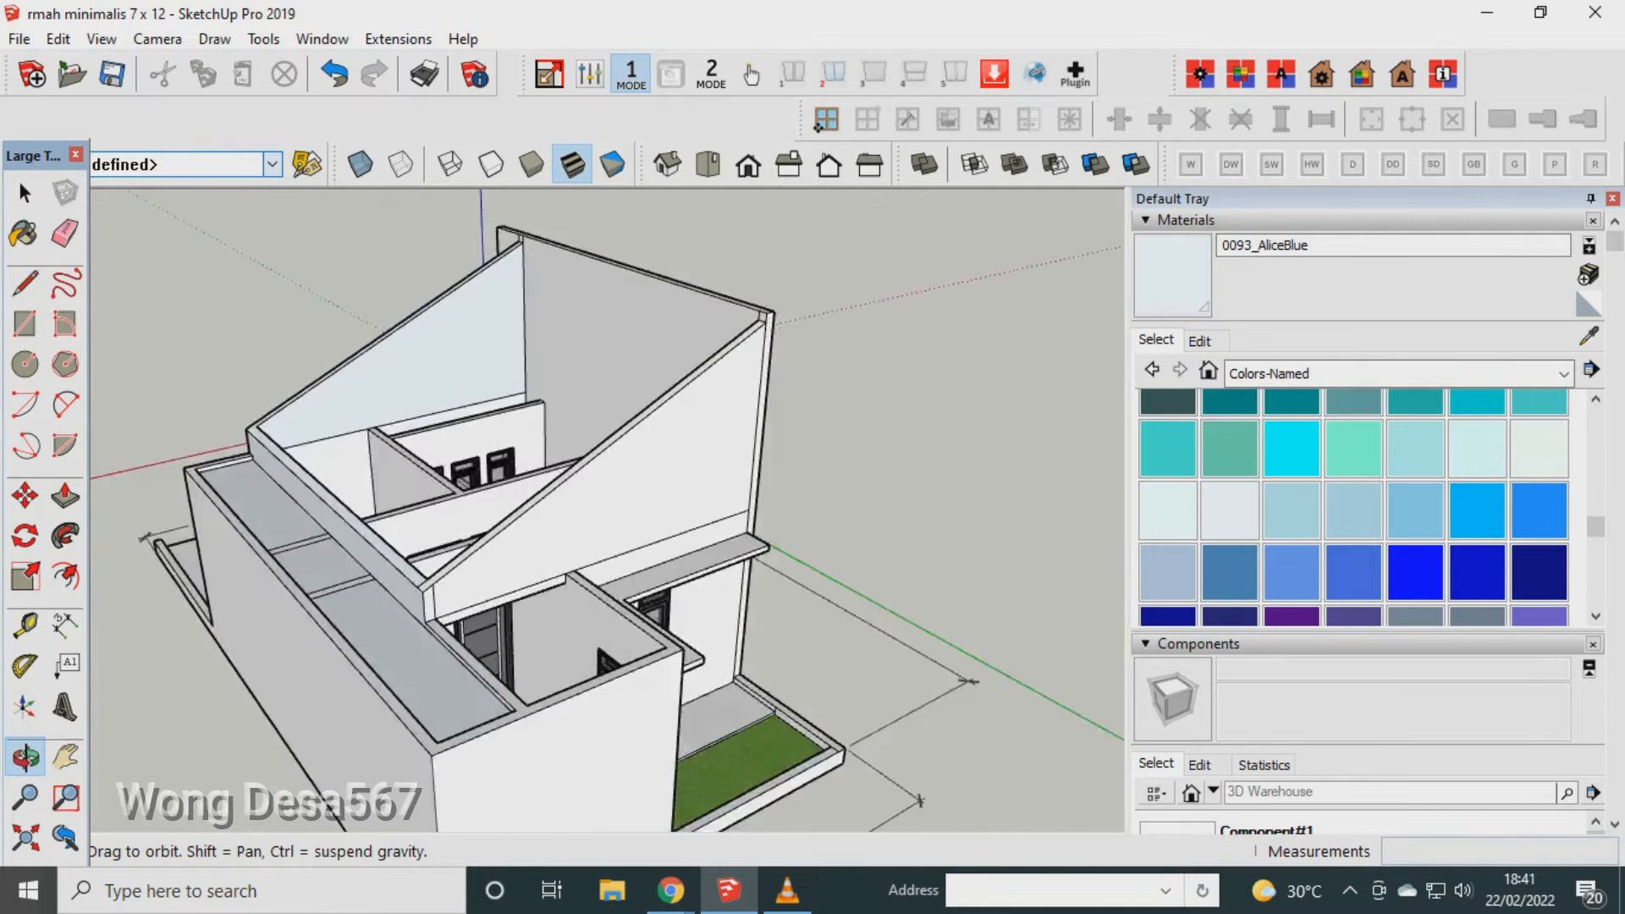
click(66, 496)
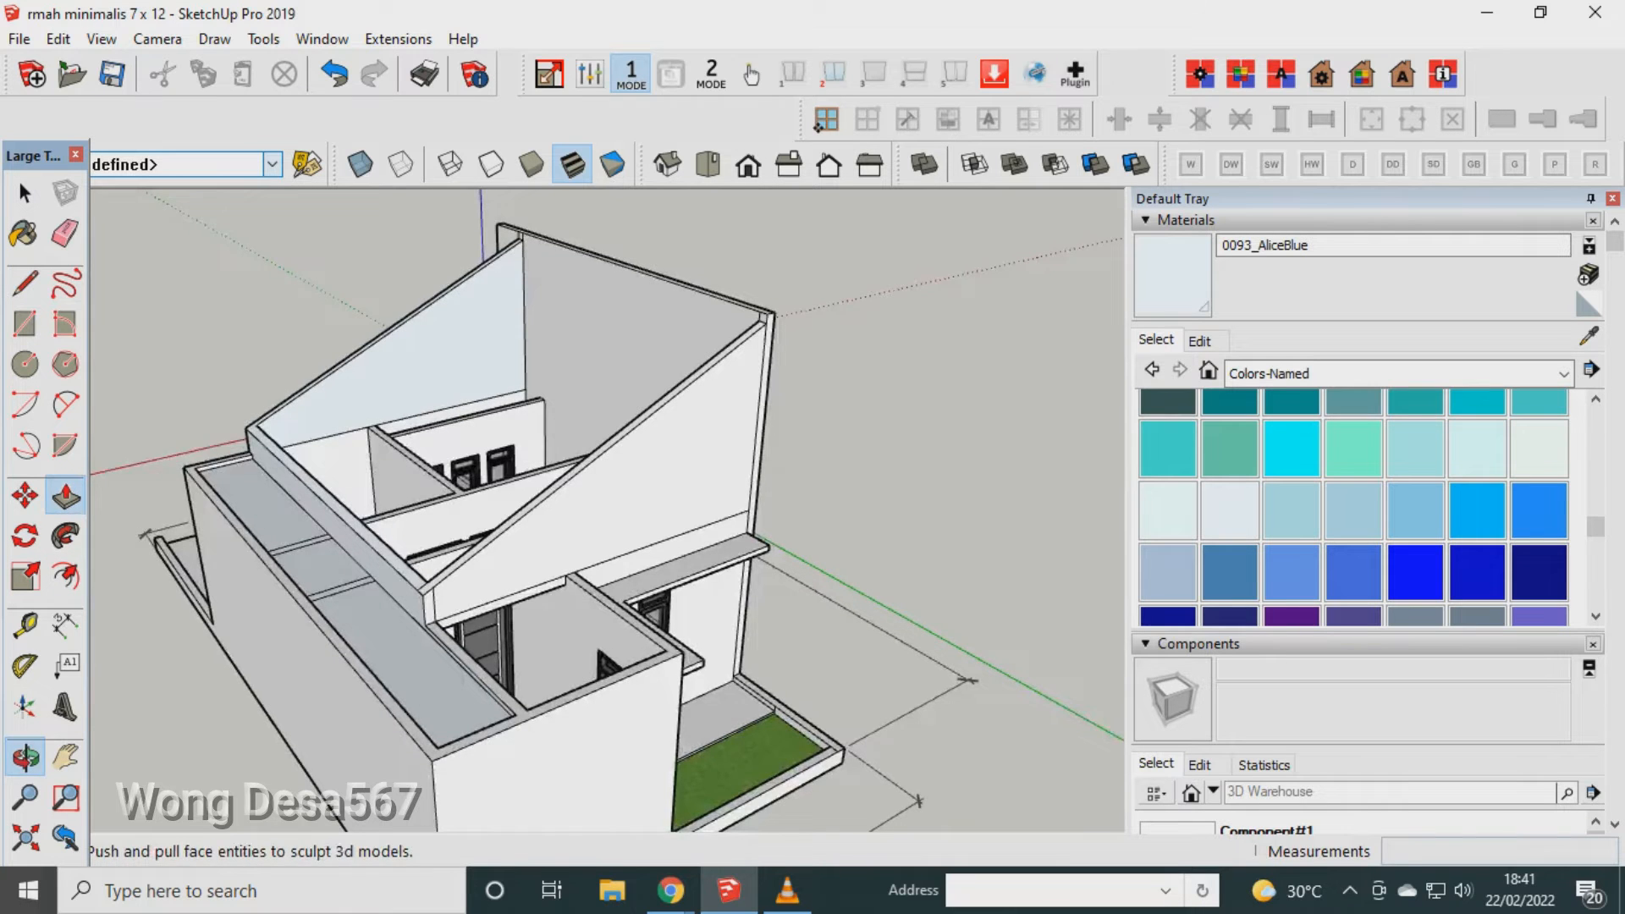
scroll(829, 512, up, 2)
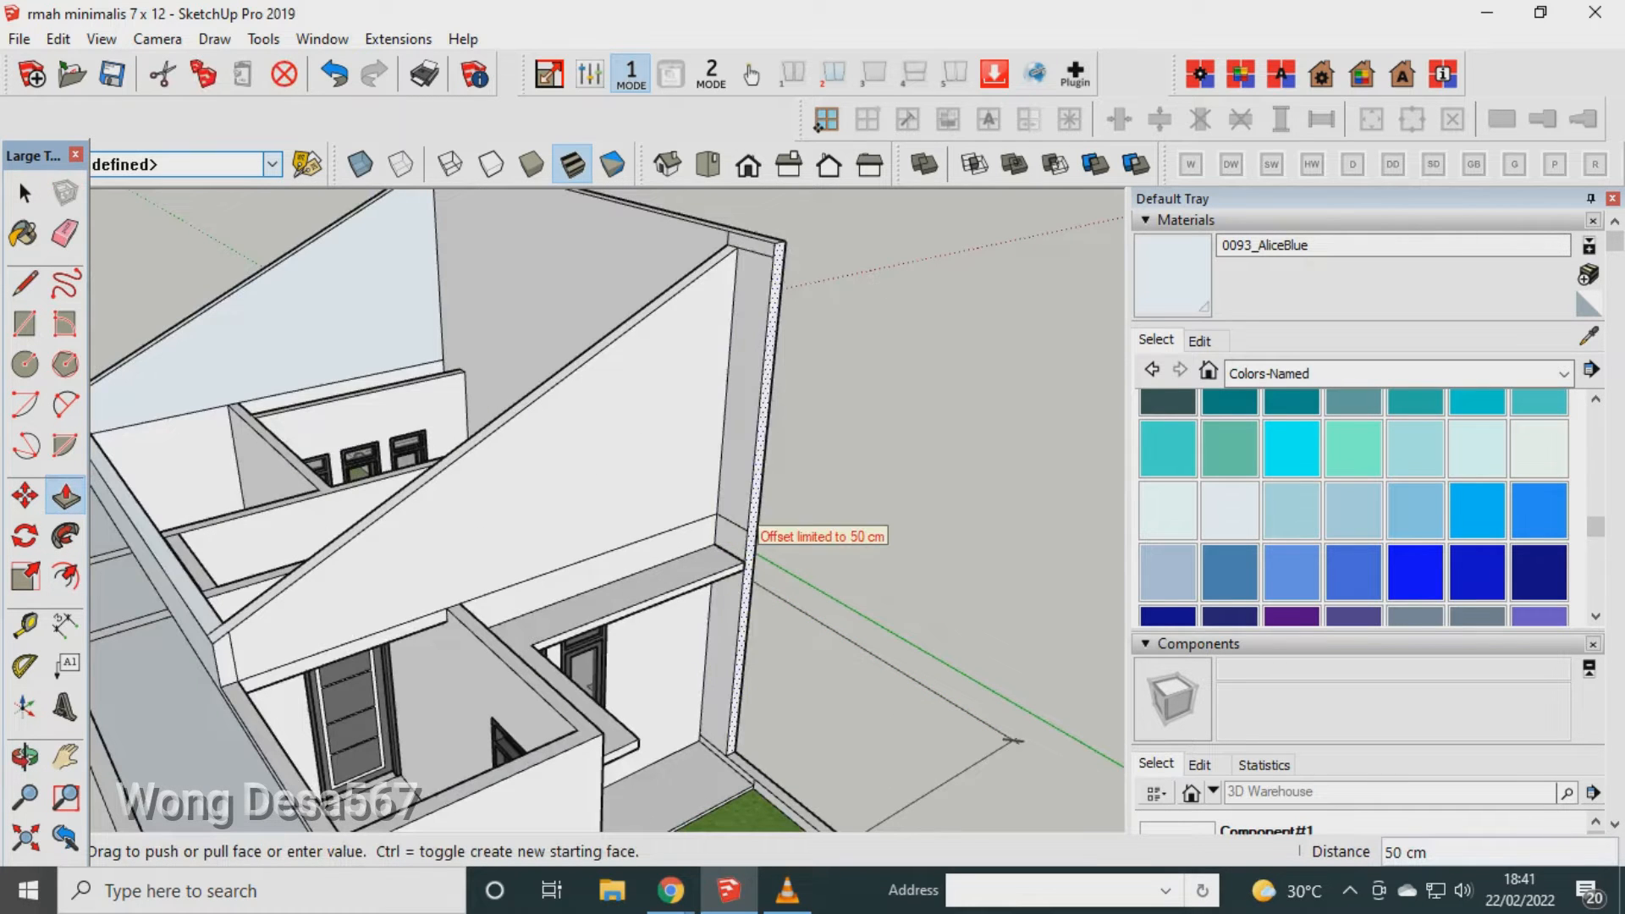
click(751, 531)
click(751, 532)
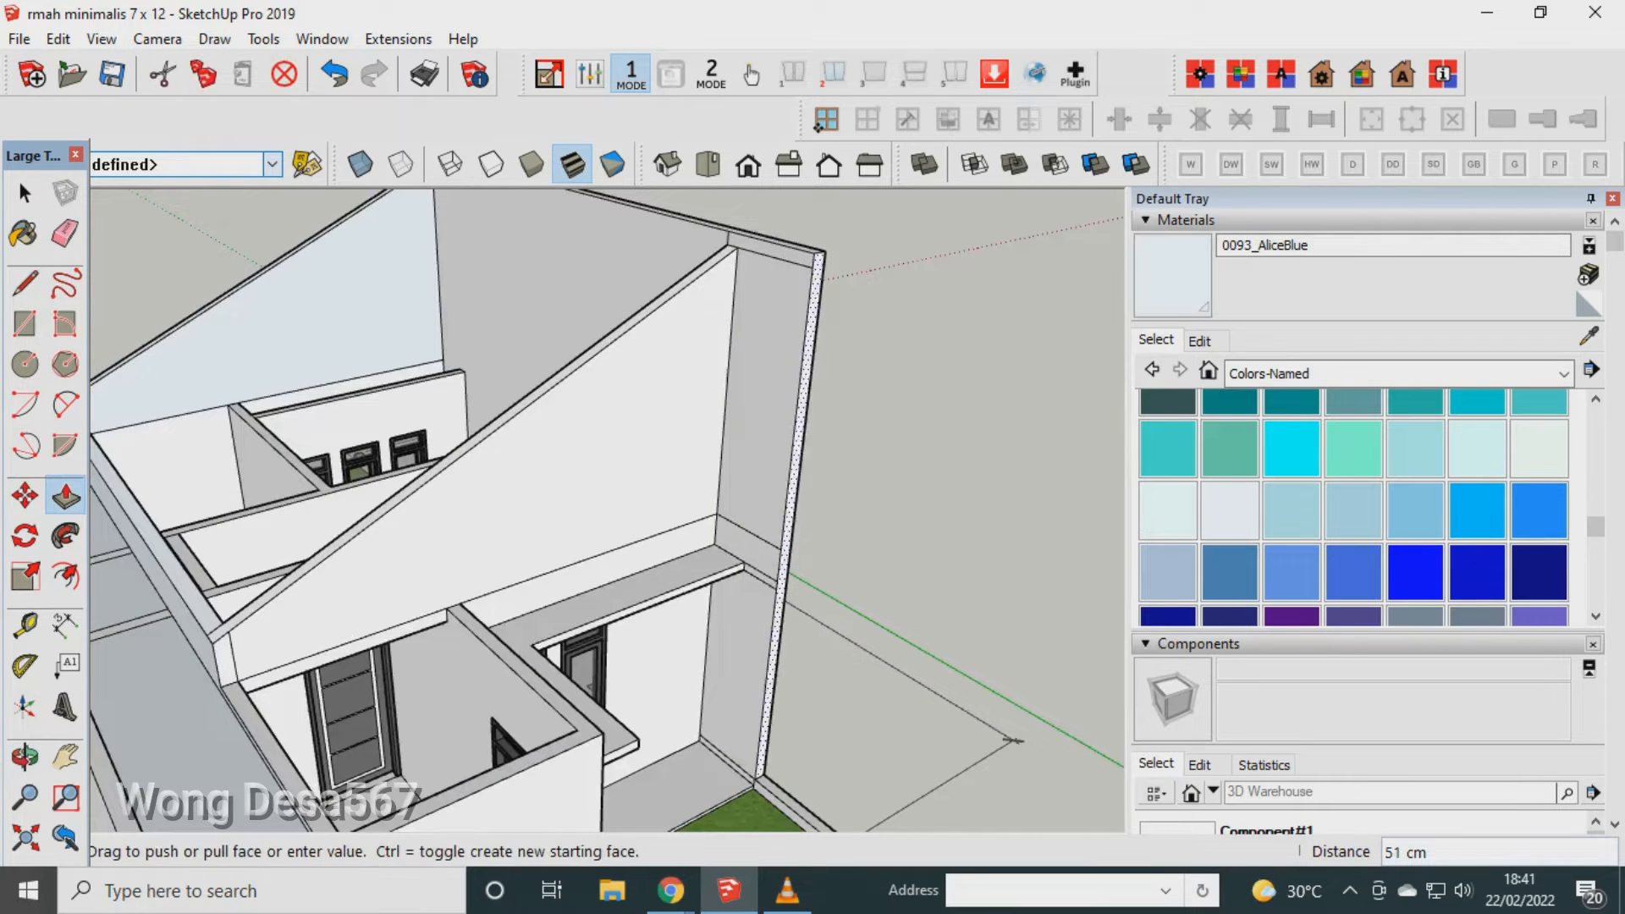
click(754, 778)
scroll(754, 778, down, 4)
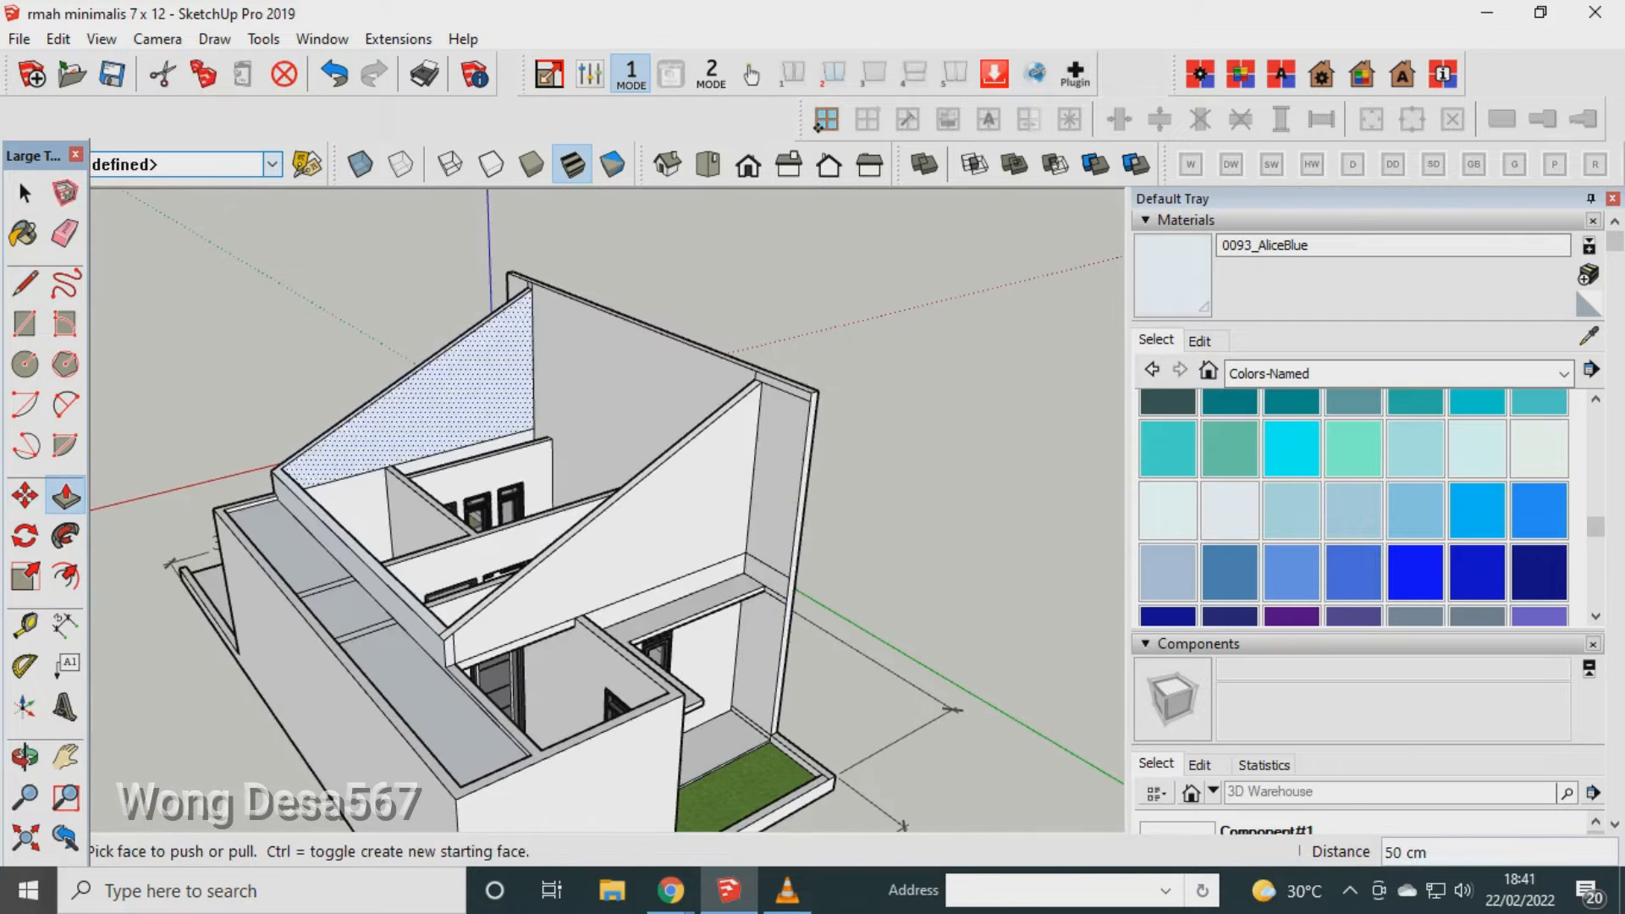
key(e)
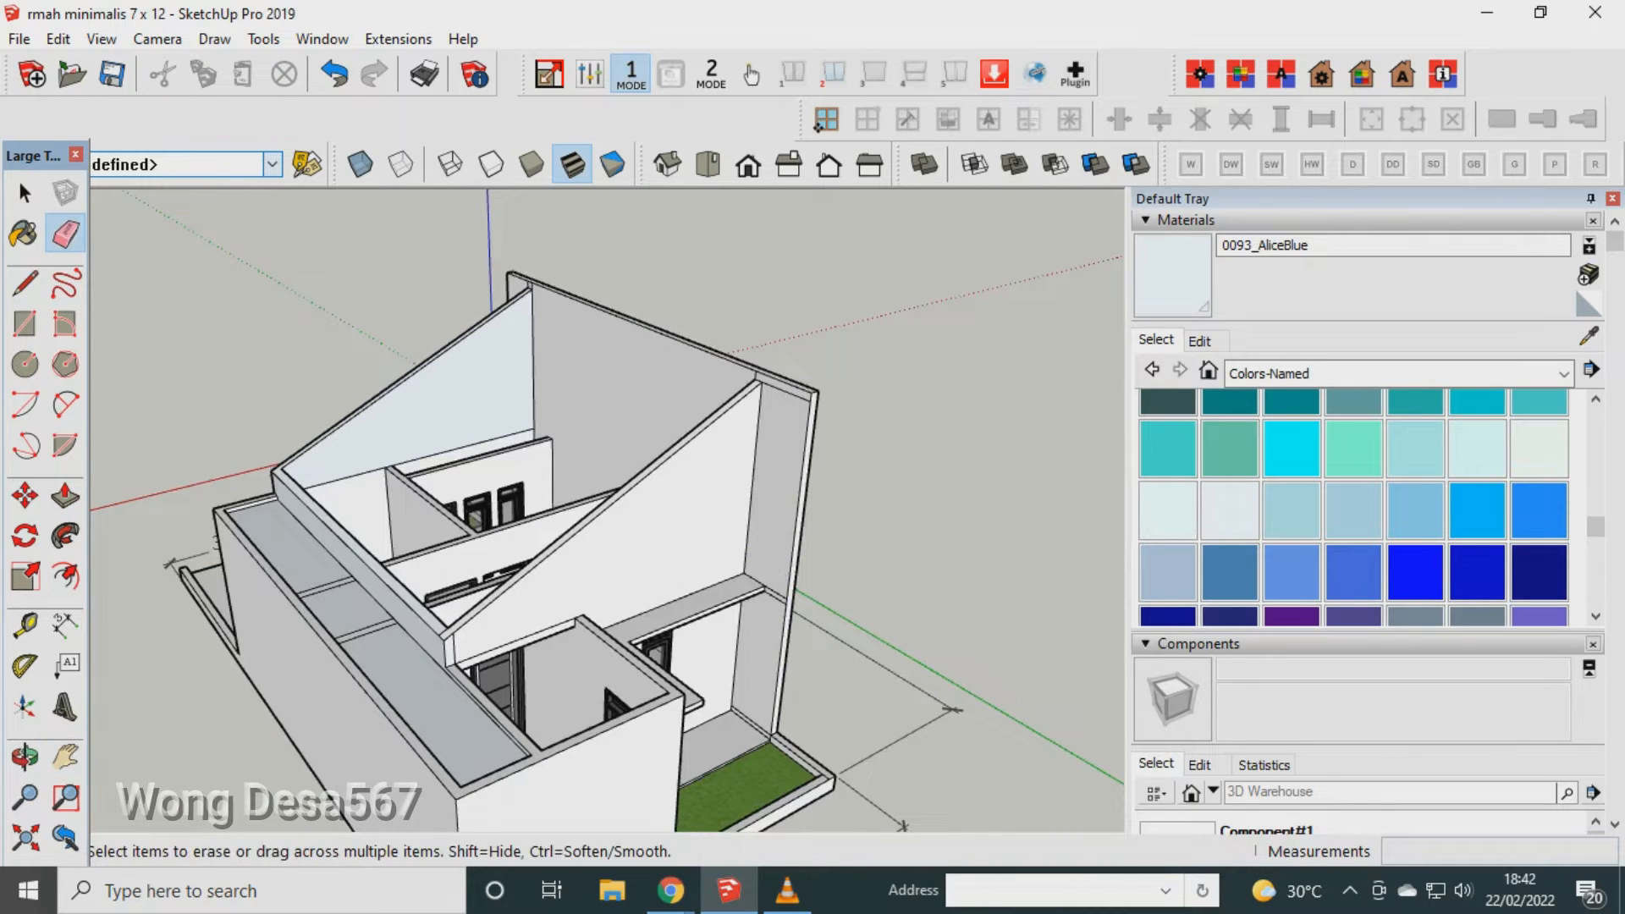
drag(800, 592, 748, 584)
key(ctrl+z)
Fill the open wall top around the small inner room with a line across its corner, and erase that diagonal.
click(24, 755)
drag(356, 652, 592, 622)
drag(542, 525, 559, 610)
scroll(558, 609, up, 5)
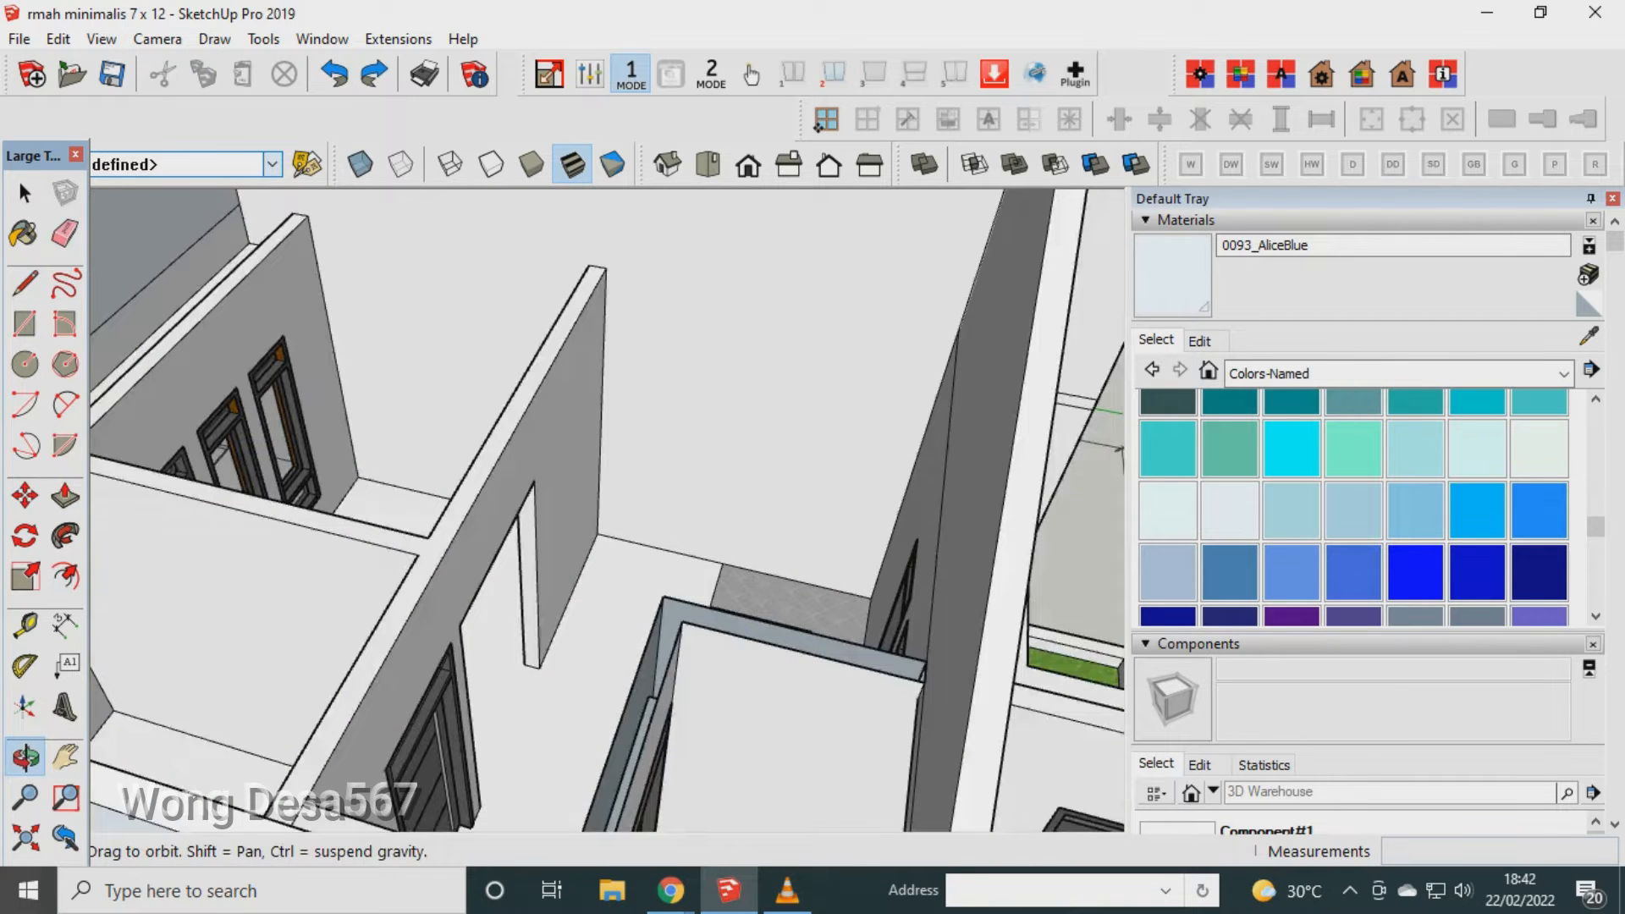
click(25, 282)
scroll(931, 634, up, 3)
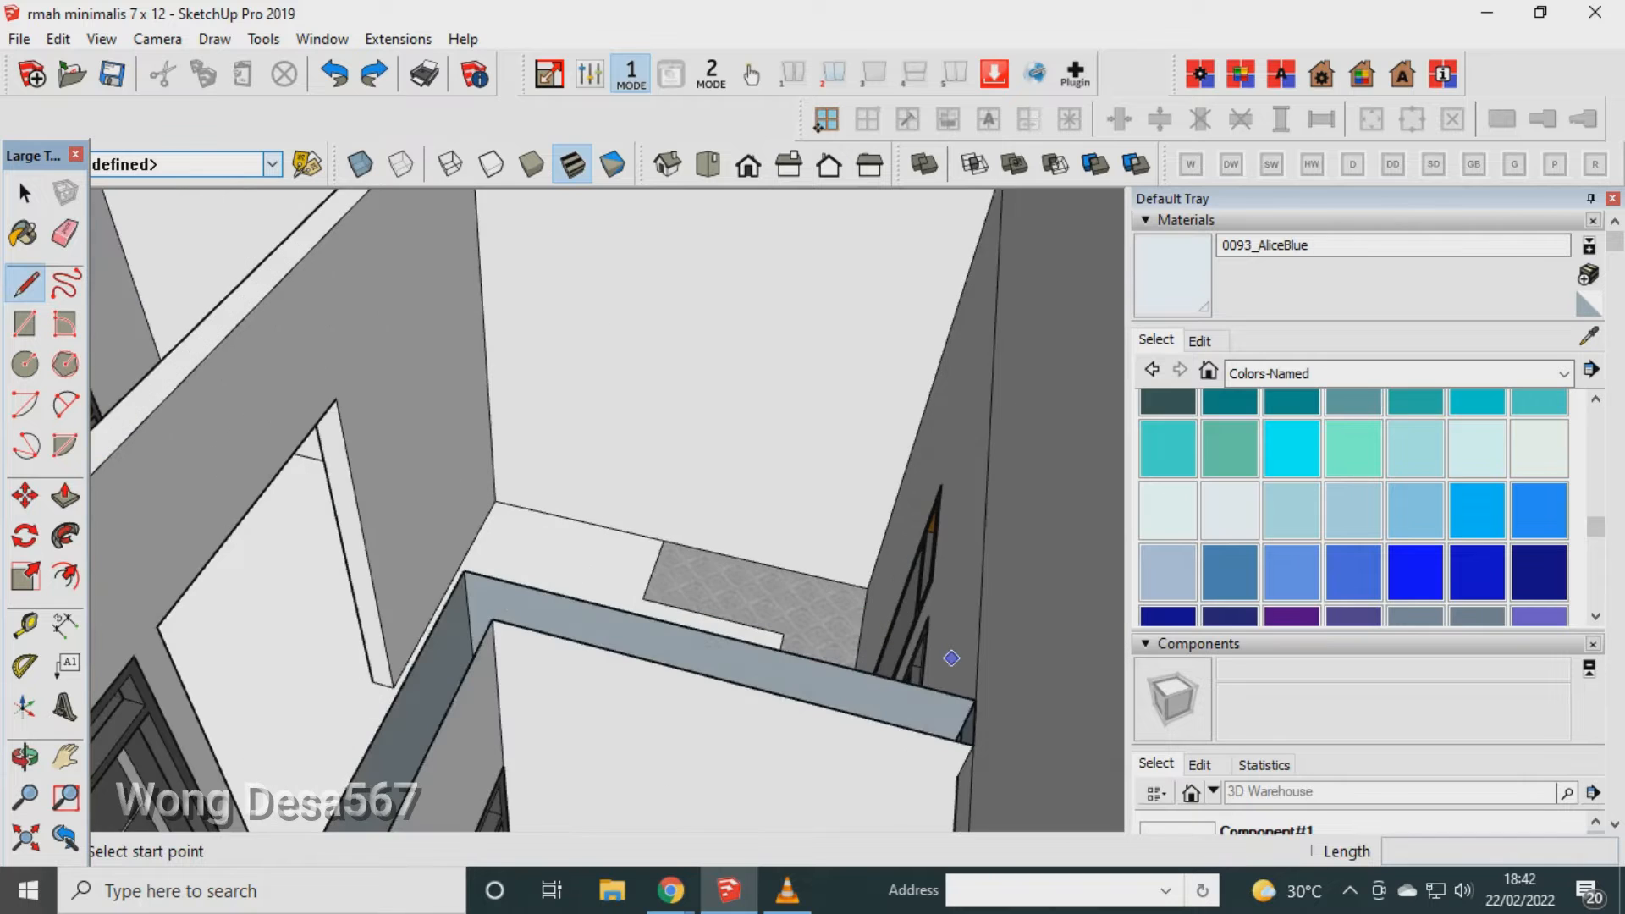
click(464, 569)
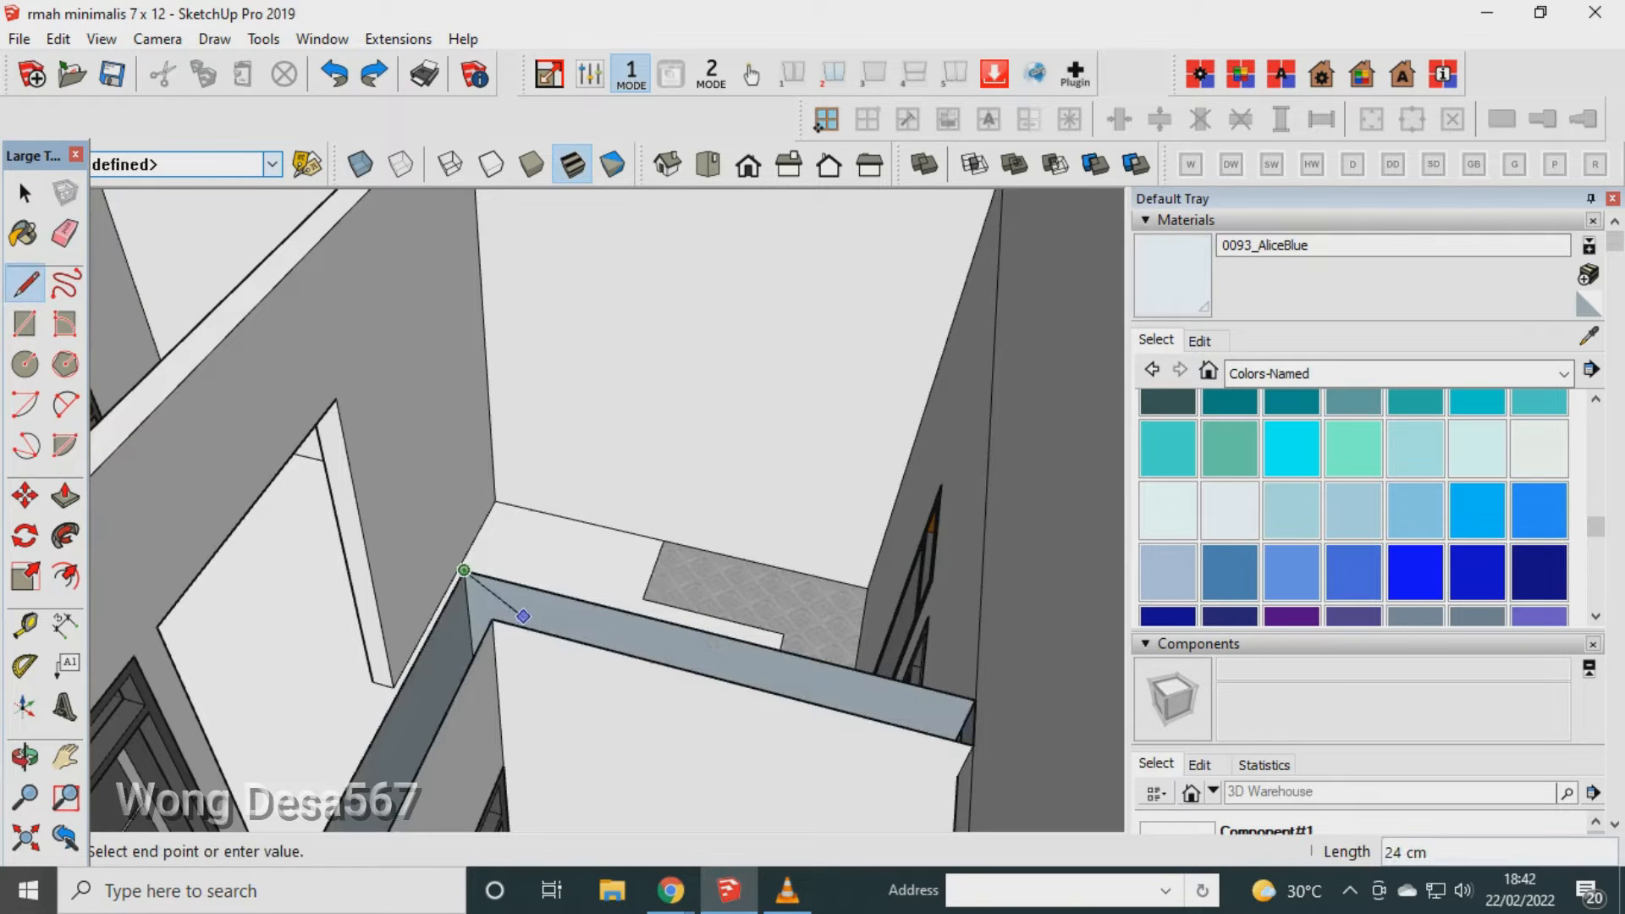
click(493, 622)
key(e)
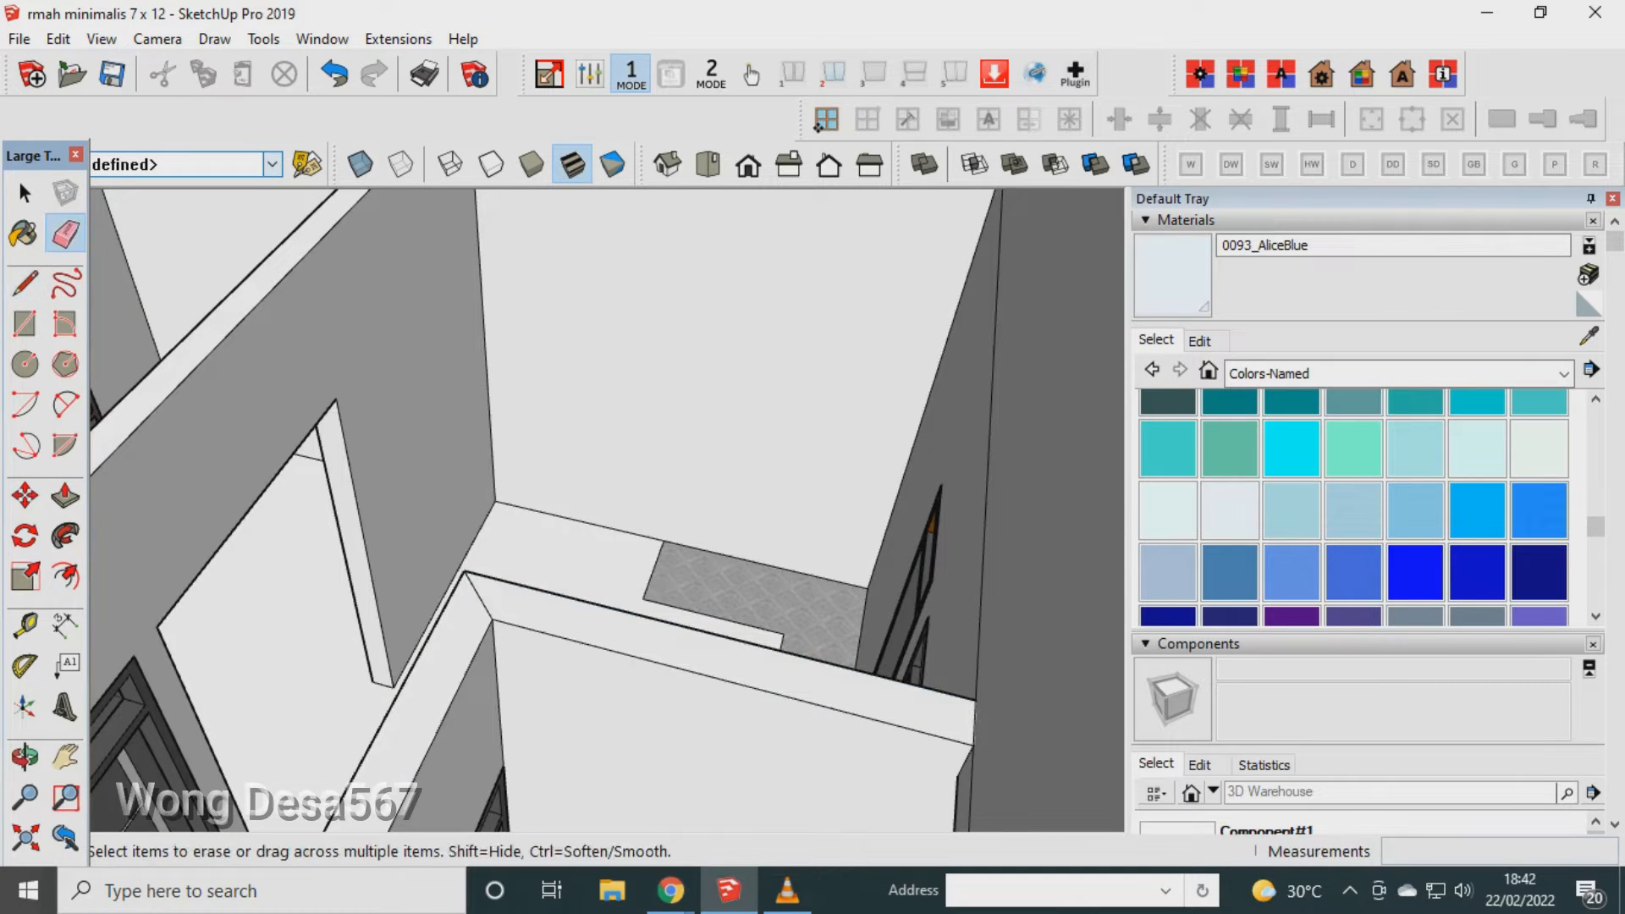
click(478, 596)
Draw a 15 cm line across the small room's wall-top end at the gable wall, and erase the vertical seam on that wall.
click(25, 282)
click(975, 699)
click(974, 745)
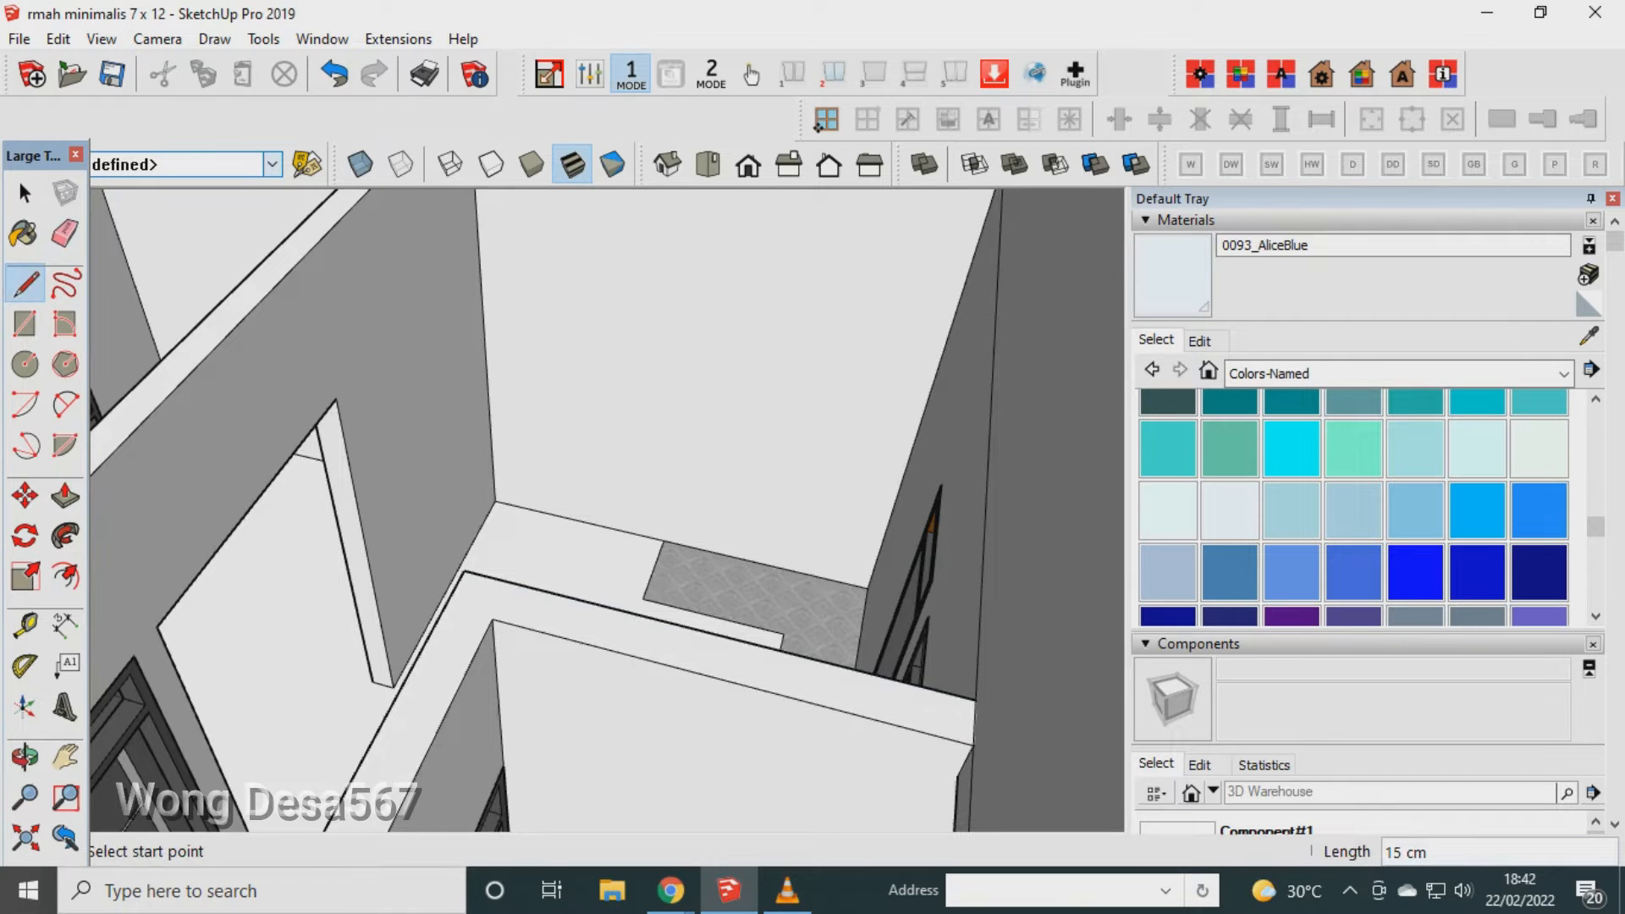
click(975, 700)
click(973, 745)
click(65, 233)
click(991, 397)
Erase the short edge on the outer face of the gable wall's low end.
scroll(904, 385, down, 3)
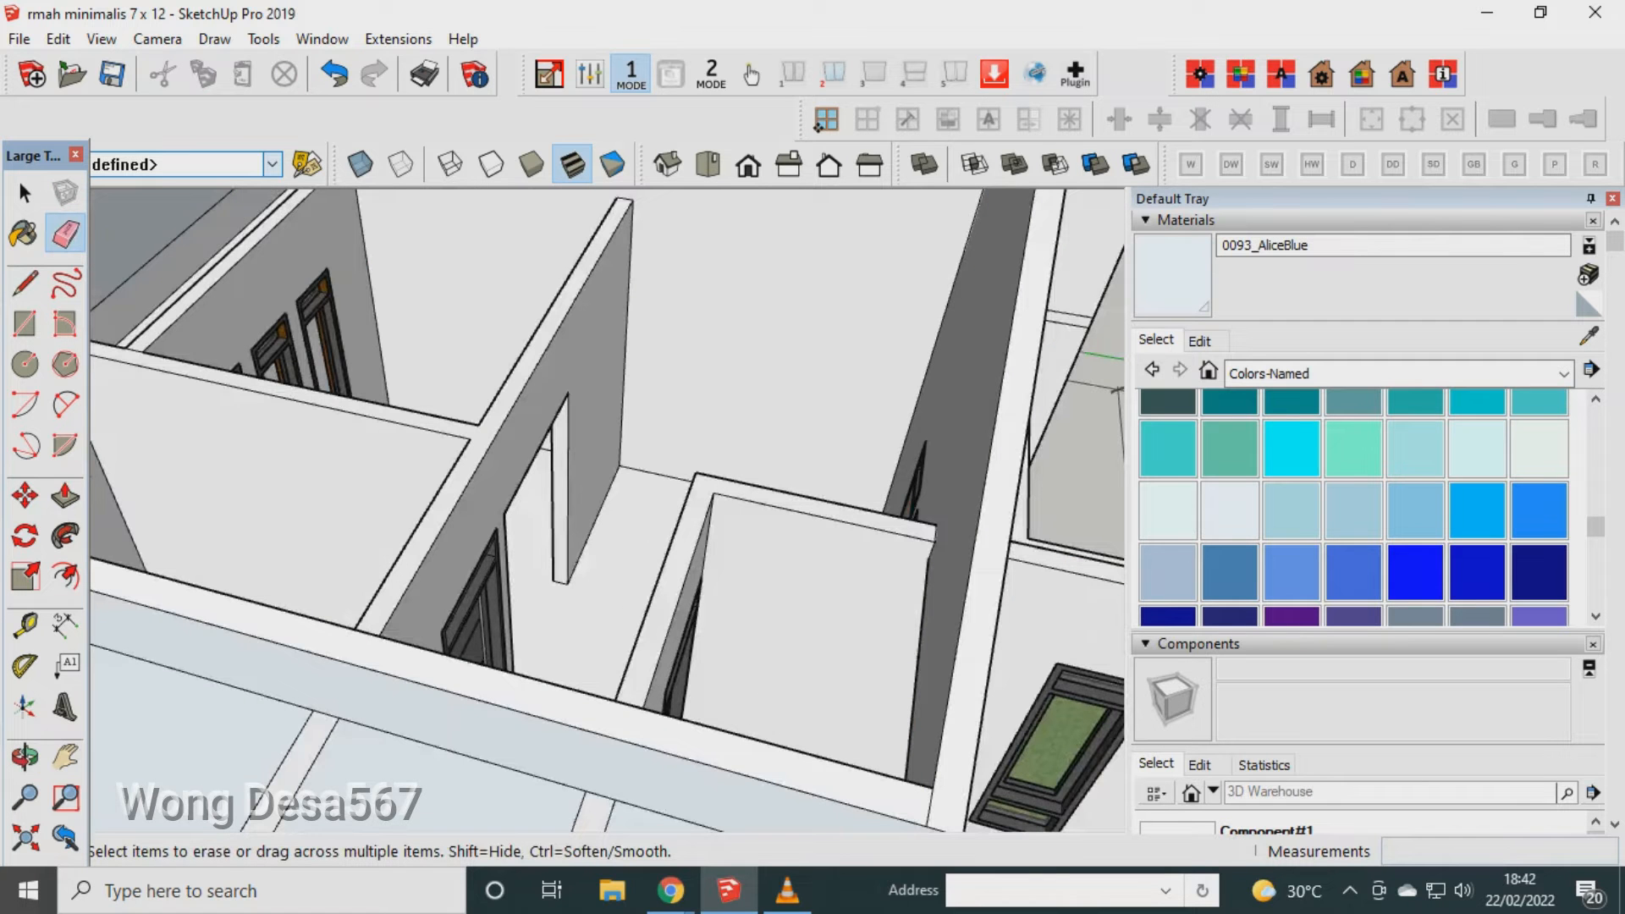
key(o)
mouse_move(592, 499)
middle_down()
mouse_move(702, 507)
mouse_move(876, 444)
mouse_move(652, 482)
mouse_move(243, 432)
middle_up()
scroll(794, 605, down, 3)
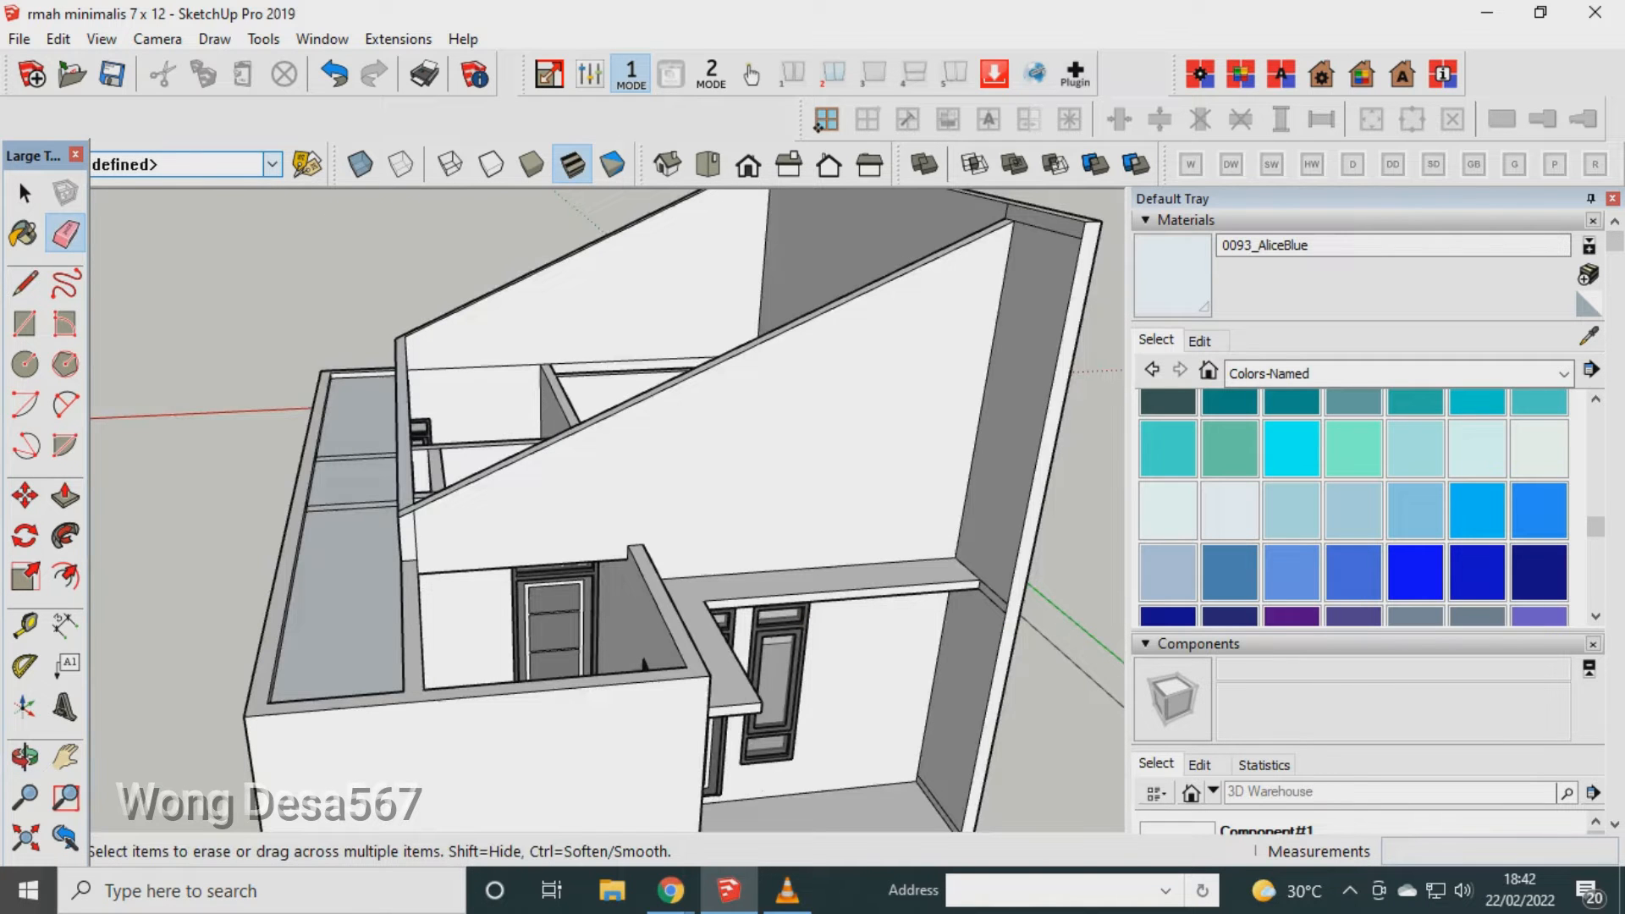
click(415, 536)
Switch to VLC media player to check the screen recording, and return to the SketchUp model.
click(24, 755)
drag(593, 541, 190, 463)
mouse_move(592, 576)
mouse_down()
mouse_move(584, 424)
mouse_move(609, 474)
mouse_move(325, 522)
mouse_up()
scroll(584, 423, down, 4)
click(787, 890)
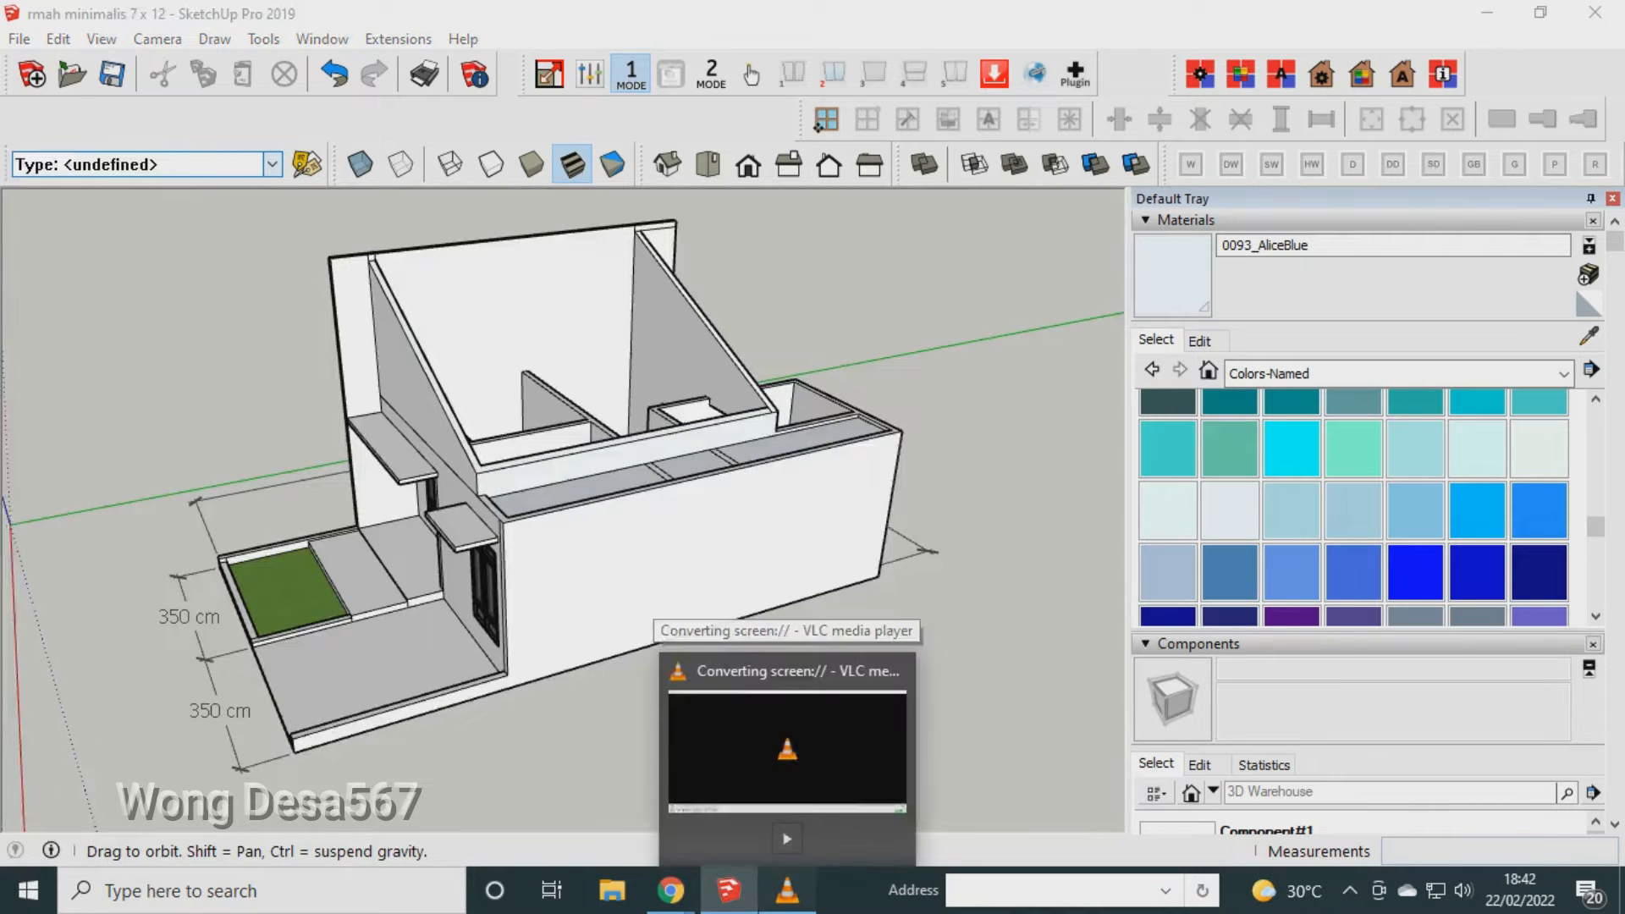
click(787, 748)
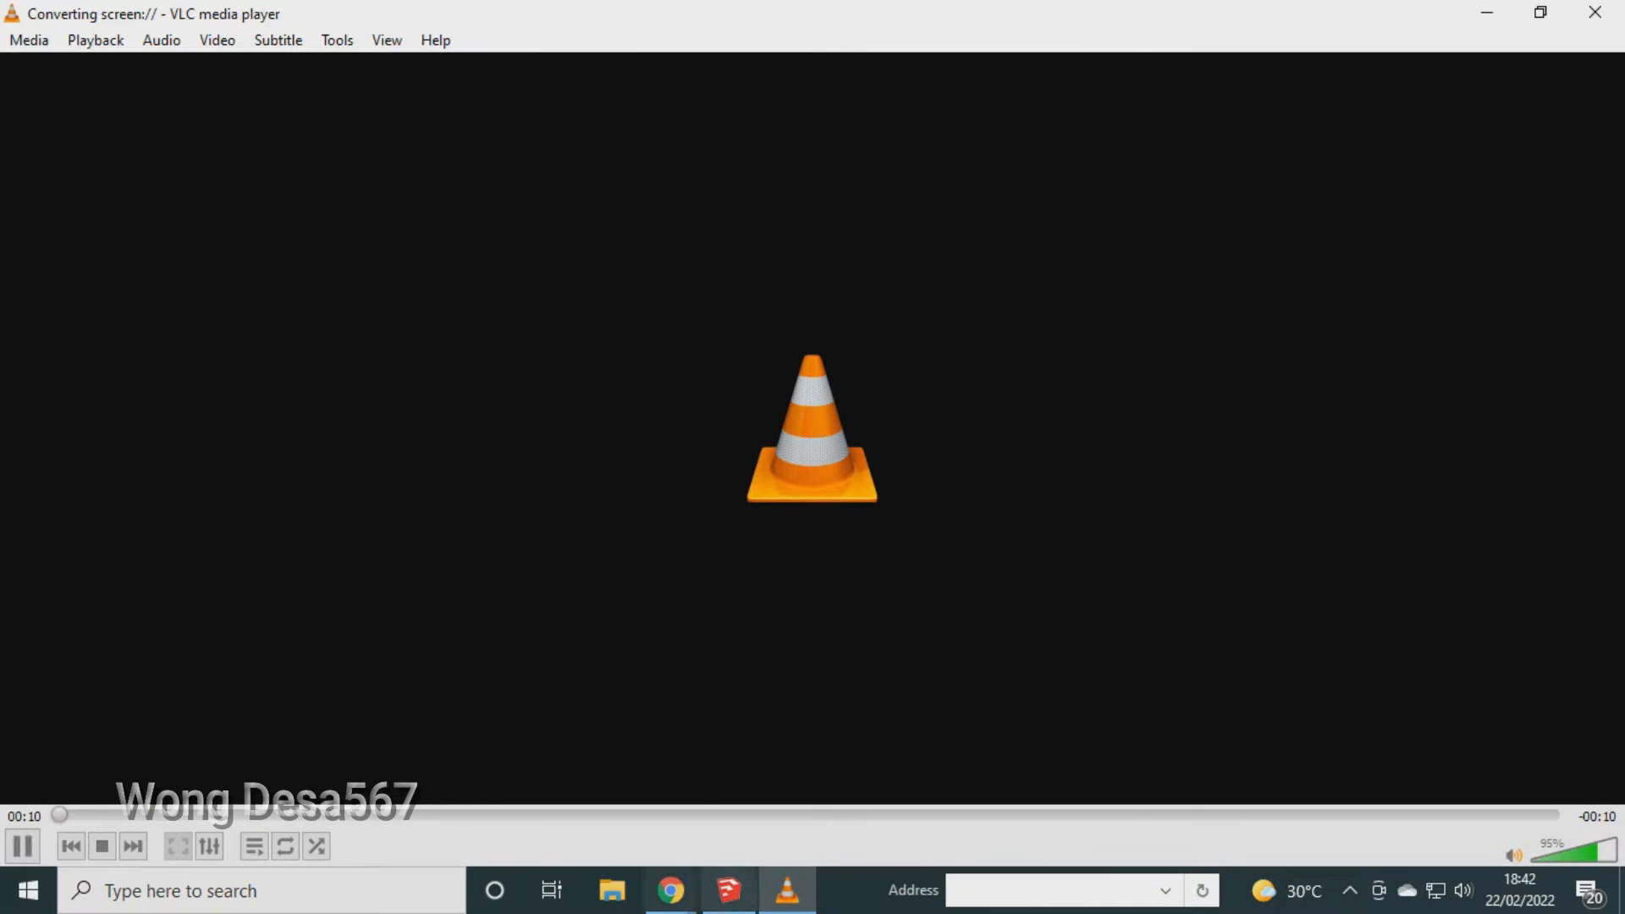
click(729, 891)
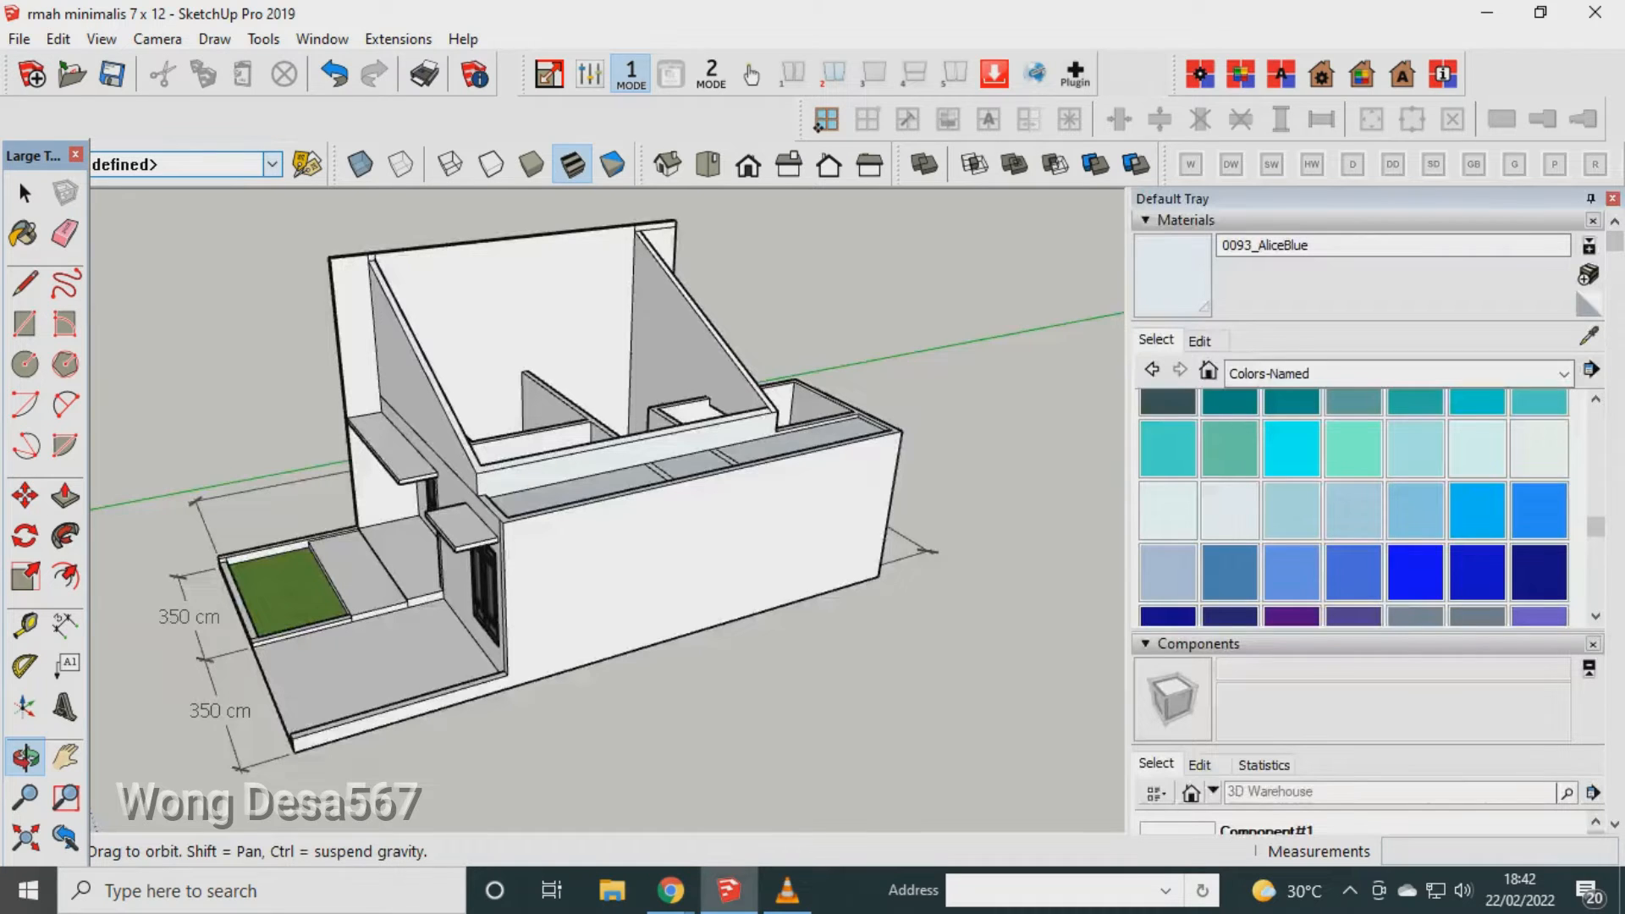
Close the Default Tray to enlarge the modelling area.
click(1612, 199)
scroll(727, 311, up, 2)
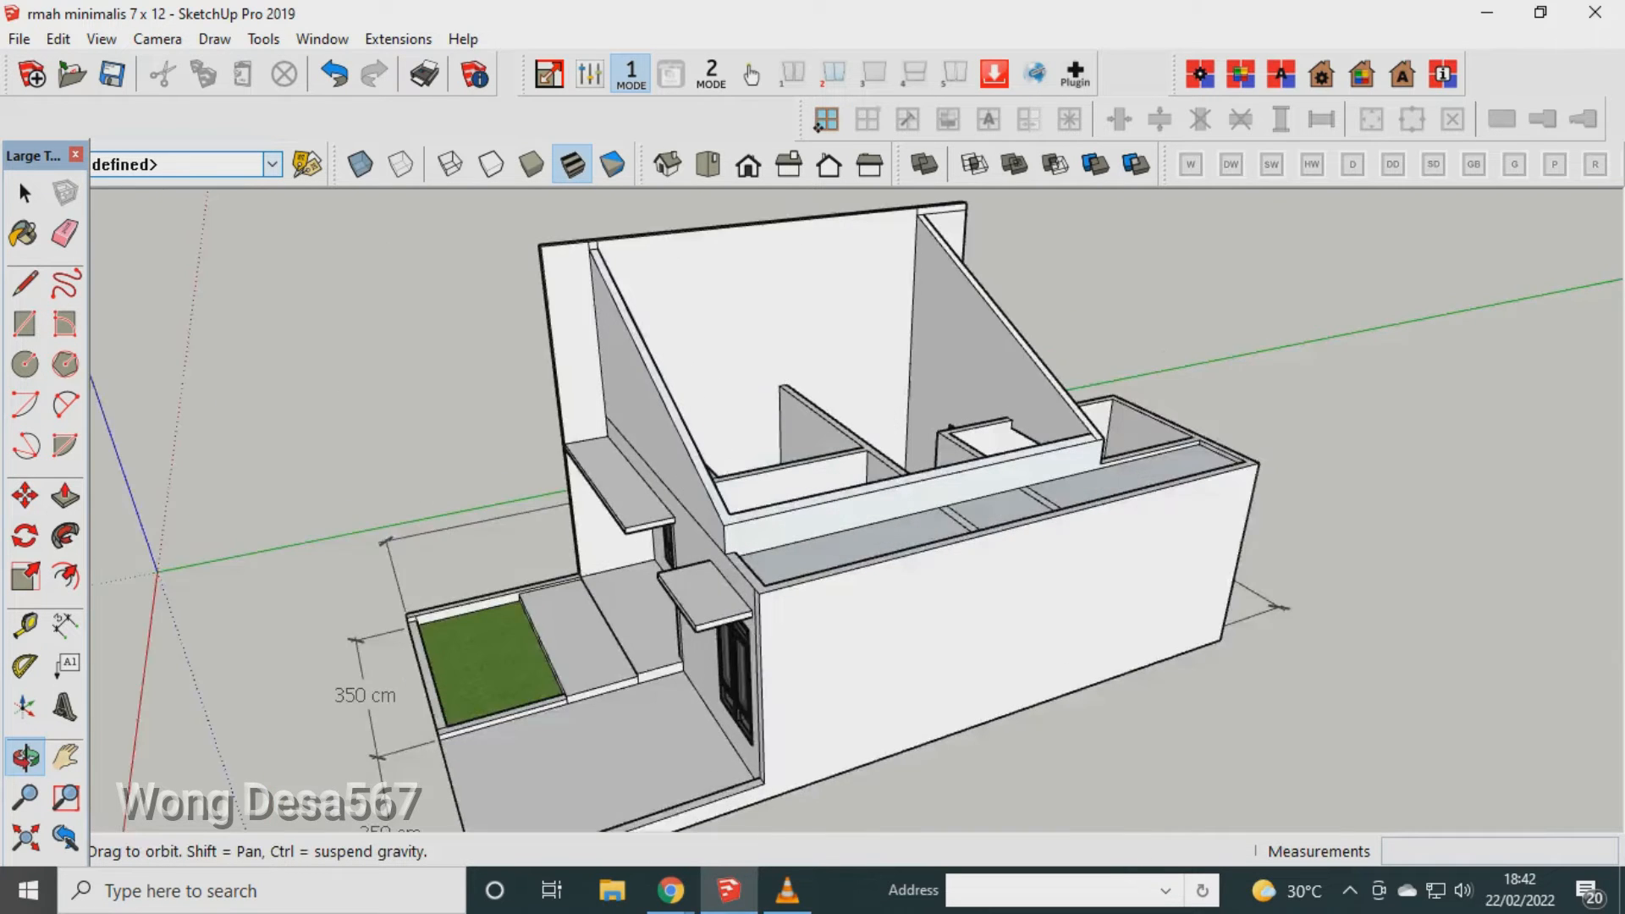
drag(935, 602, 766, 597)
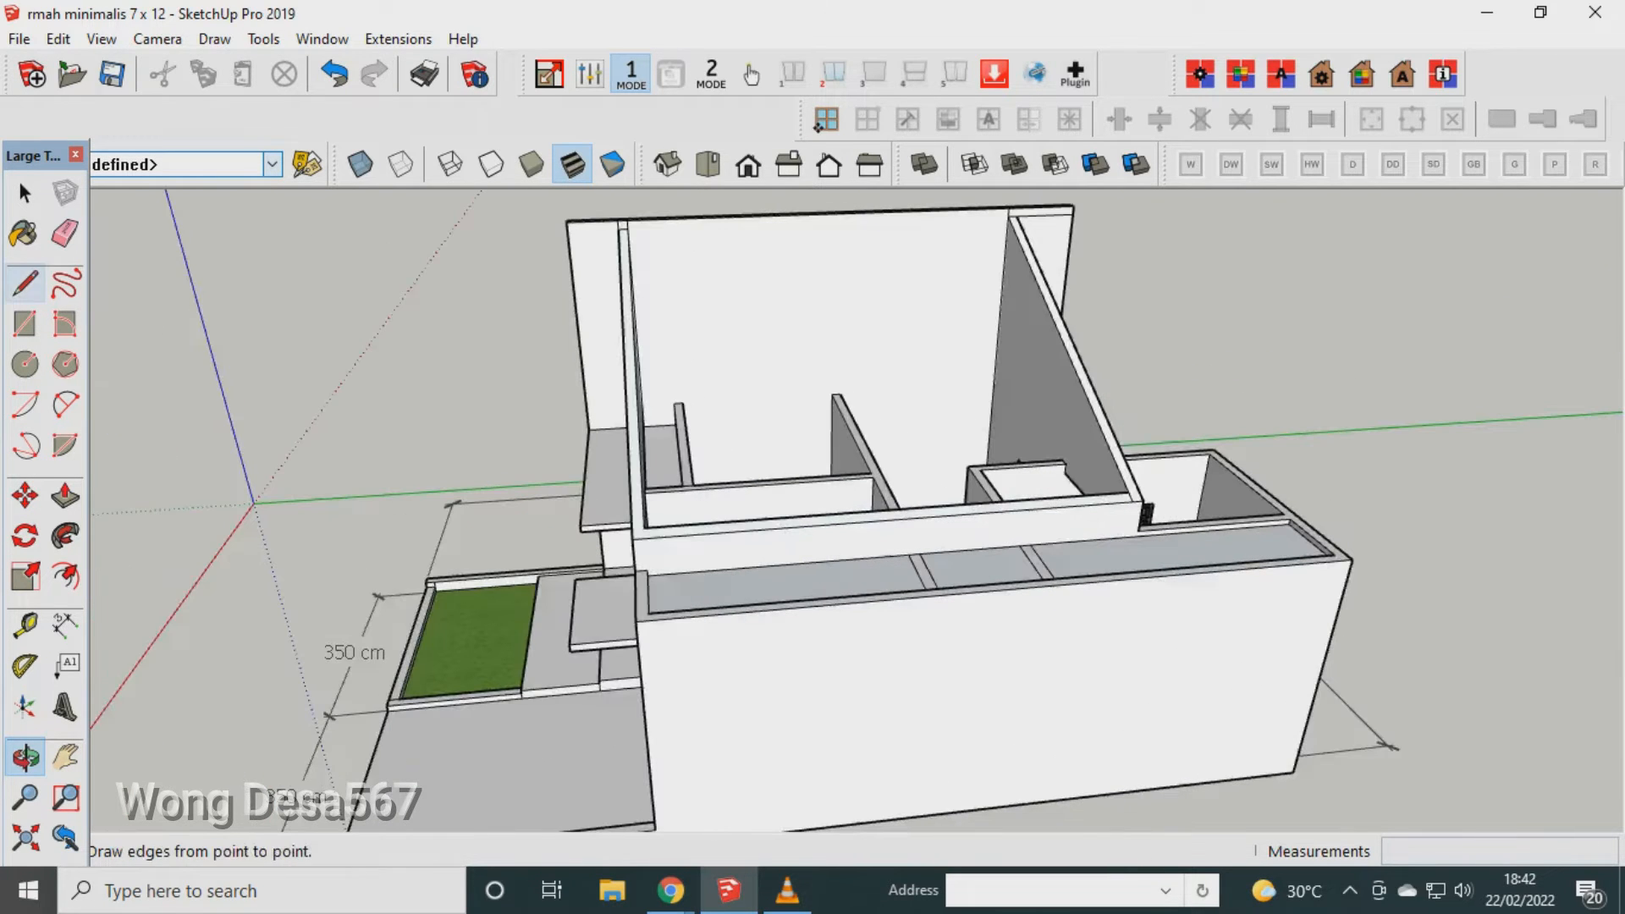
Try to cover the roof opening with a 635 cm line along the beam and a diagonal between the gable walls.
click(25, 283)
scroll(787, 360, up, 2)
scroll(636, 235, down, 2)
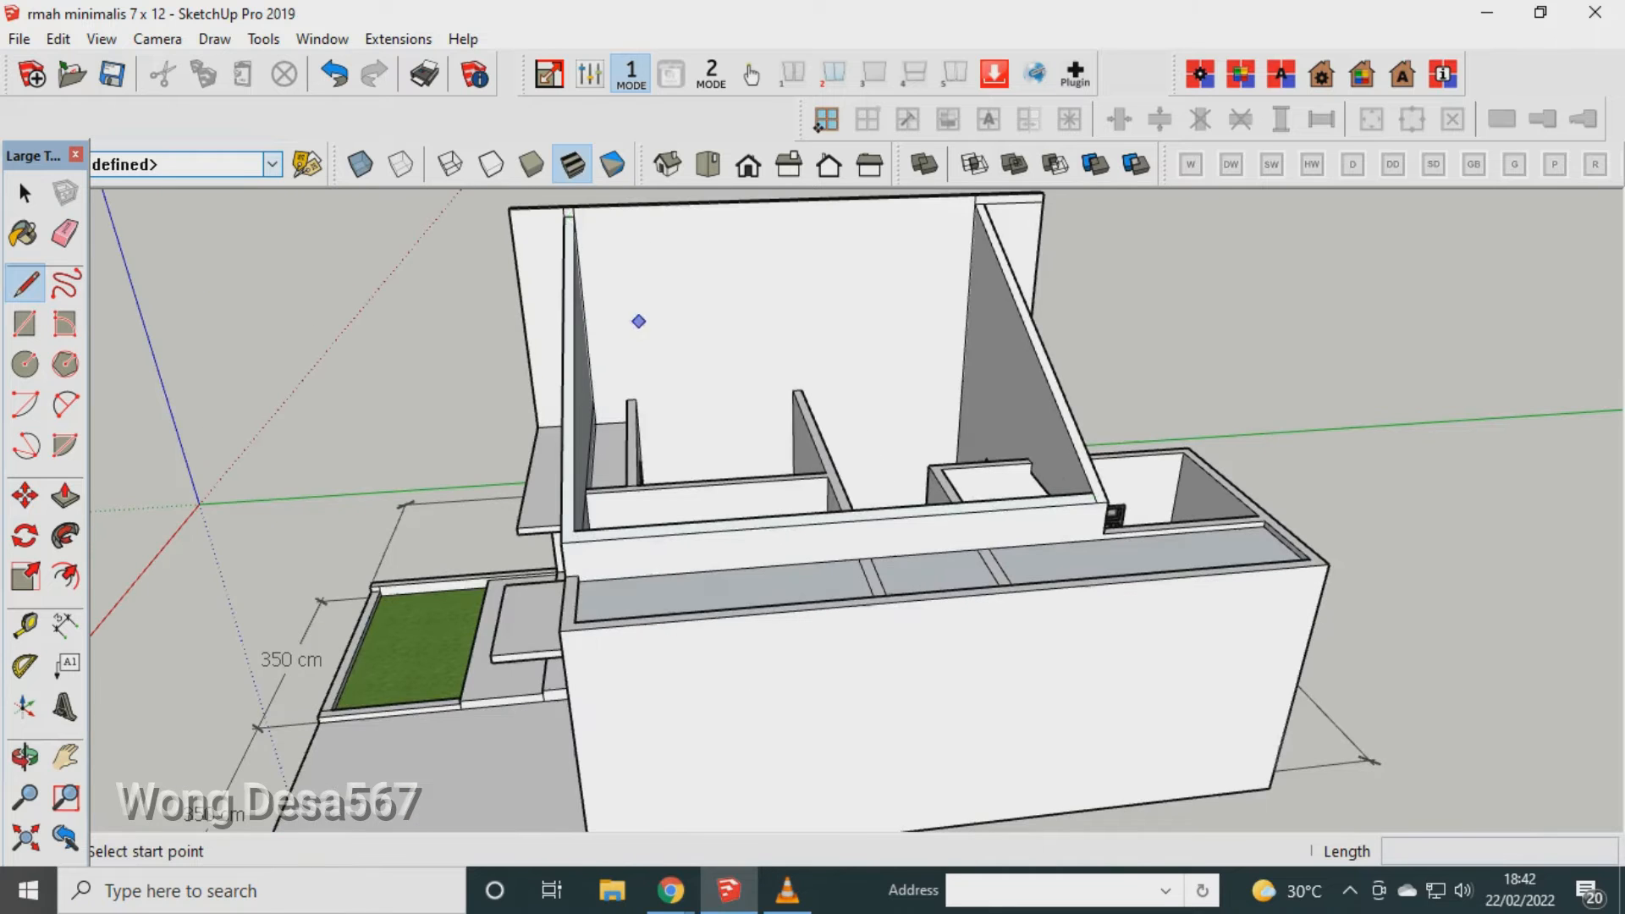
click(573, 217)
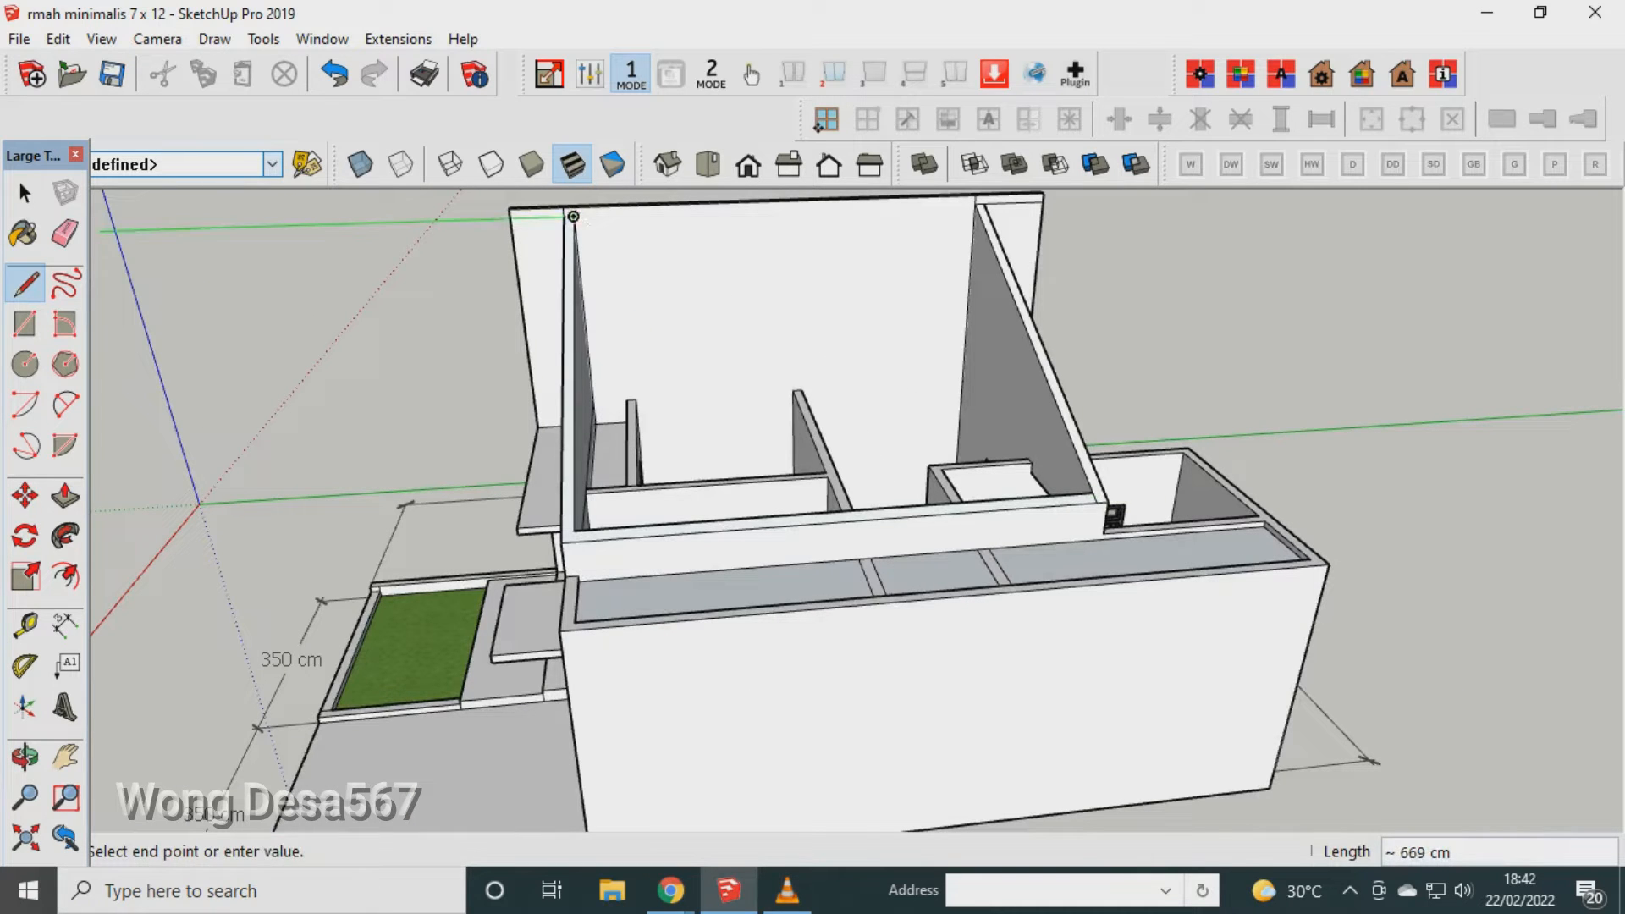
key(space)
click(25, 284)
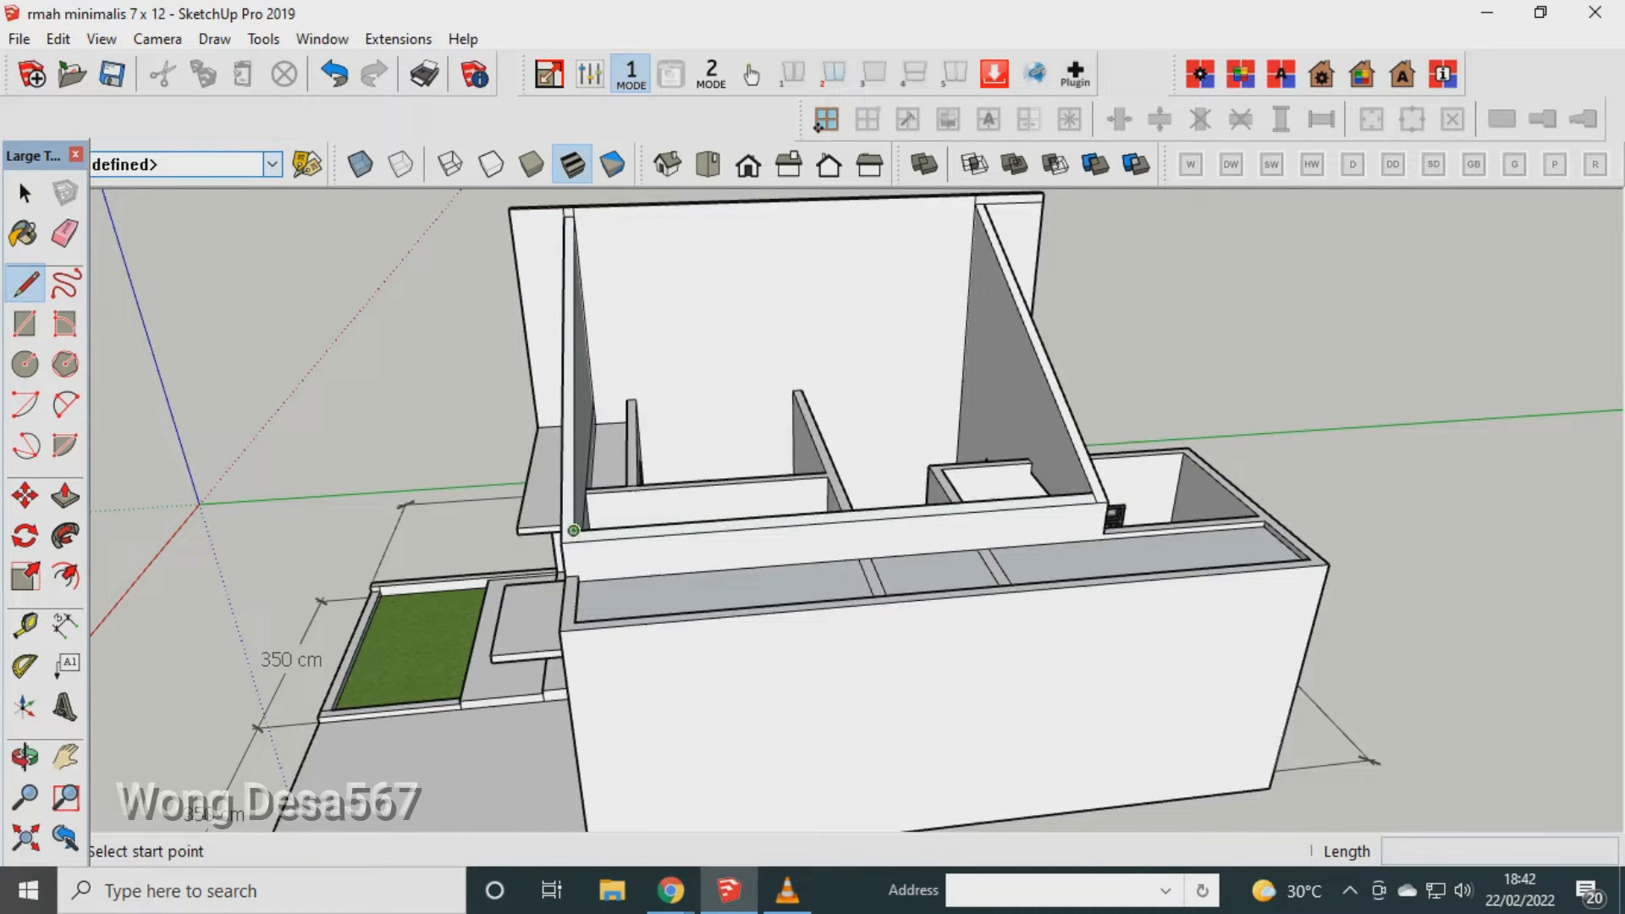
click(574, 530)
click(1092, 493)
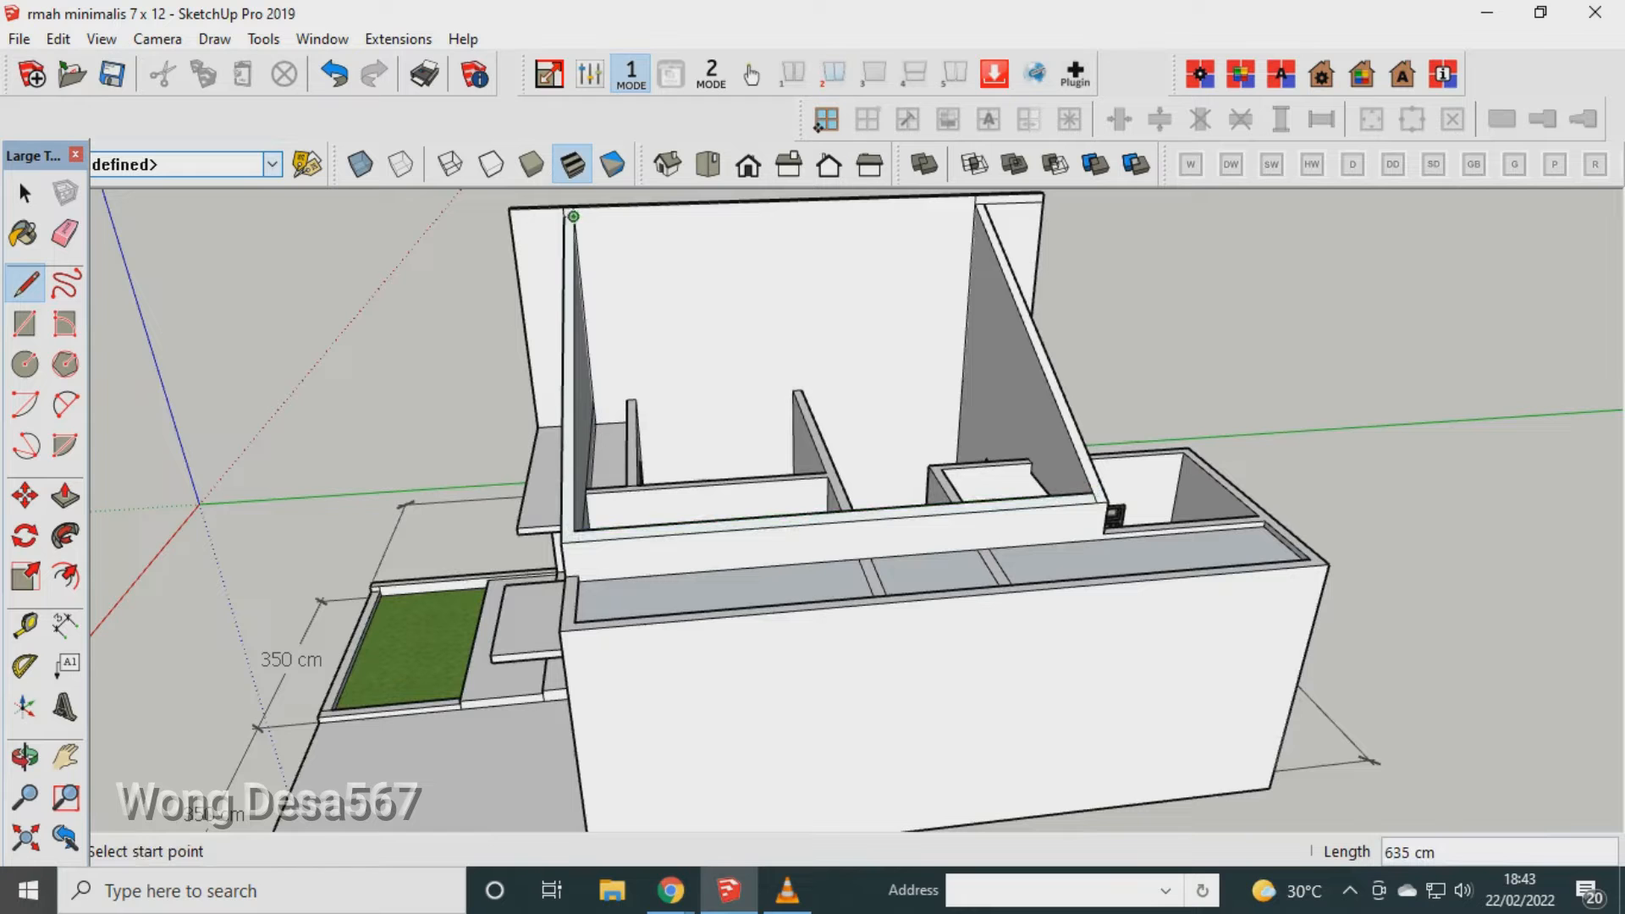
click(573, 216)
click(1092, 493)
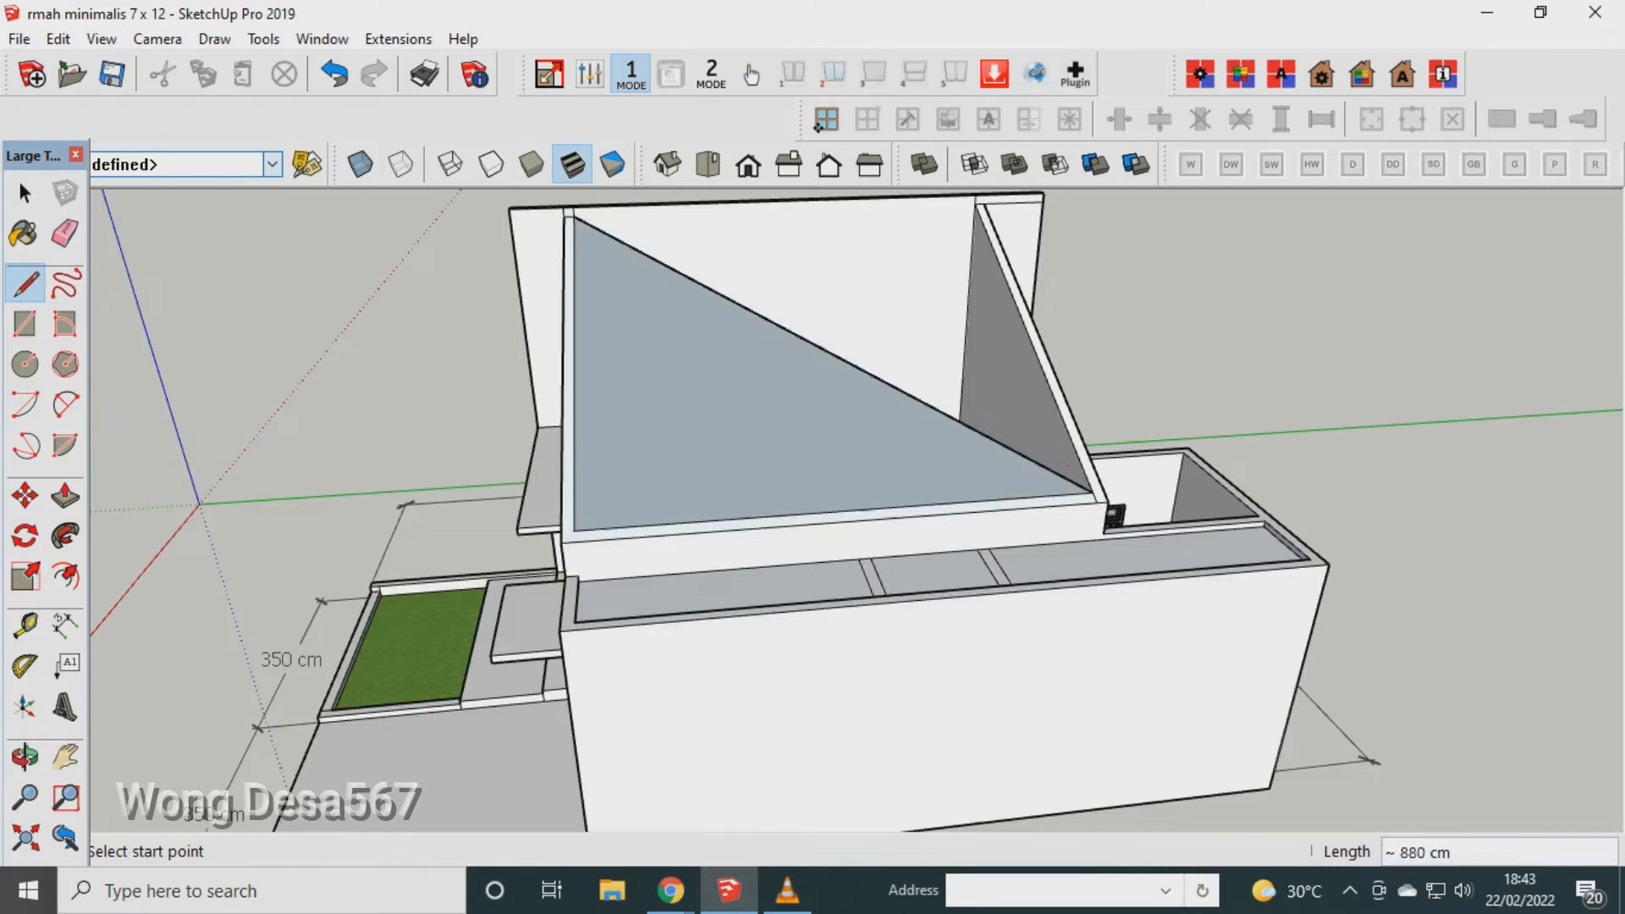
scroll(667, 387, down, 1)
Undo the diagonal line and its triangular face across the roof opening.
key(ctrl+a)
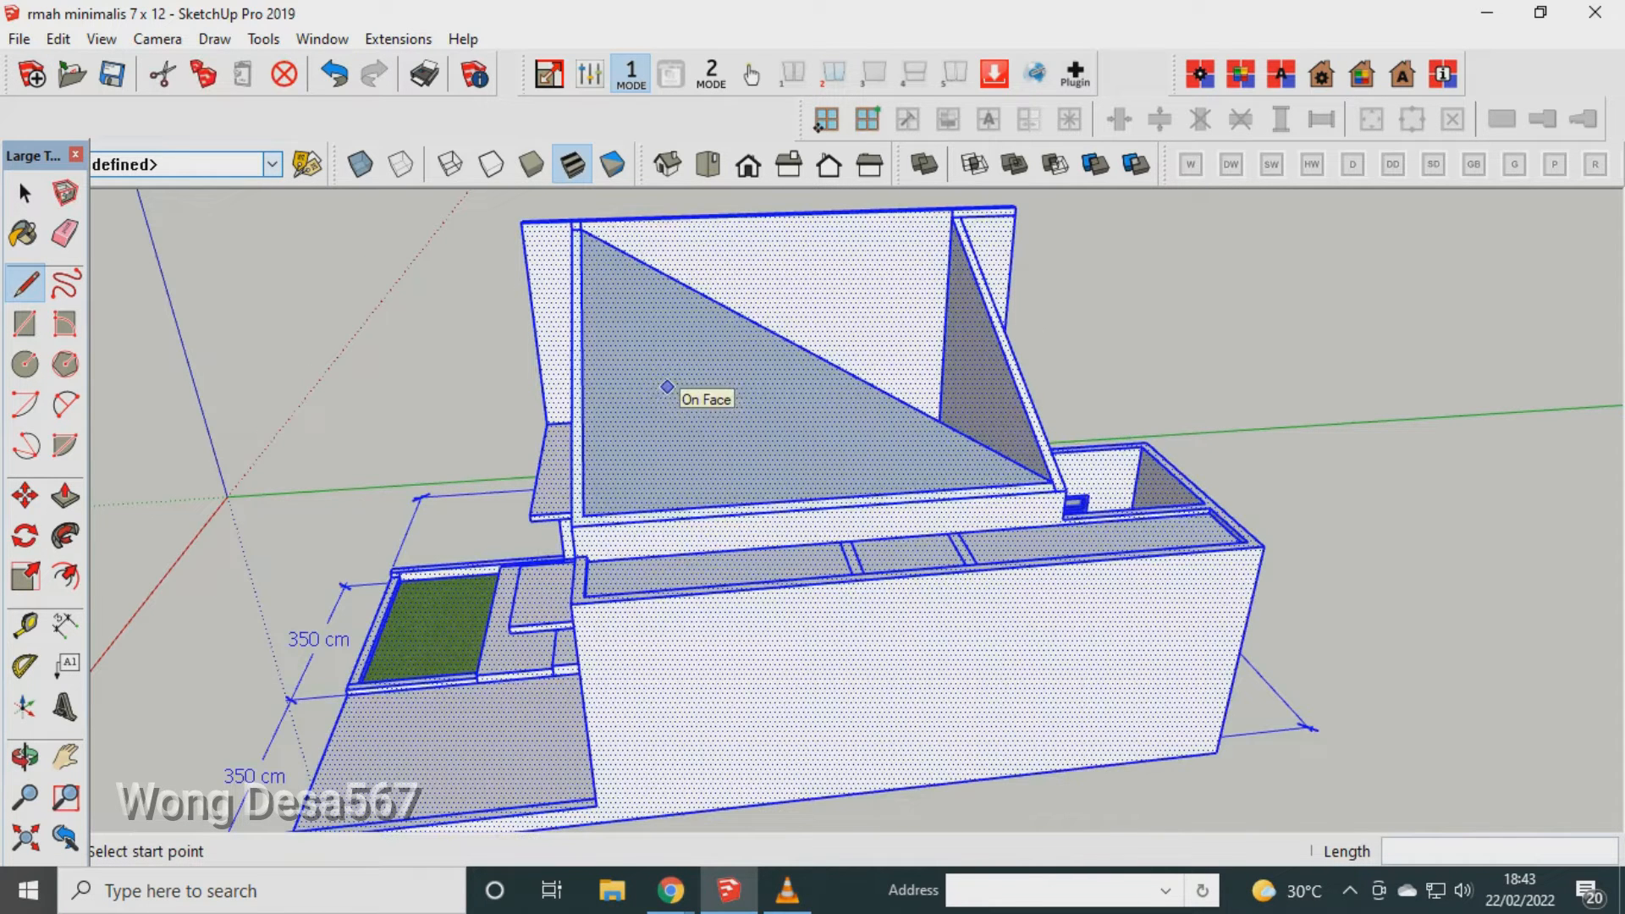
key(space)
key(ctrl+t)
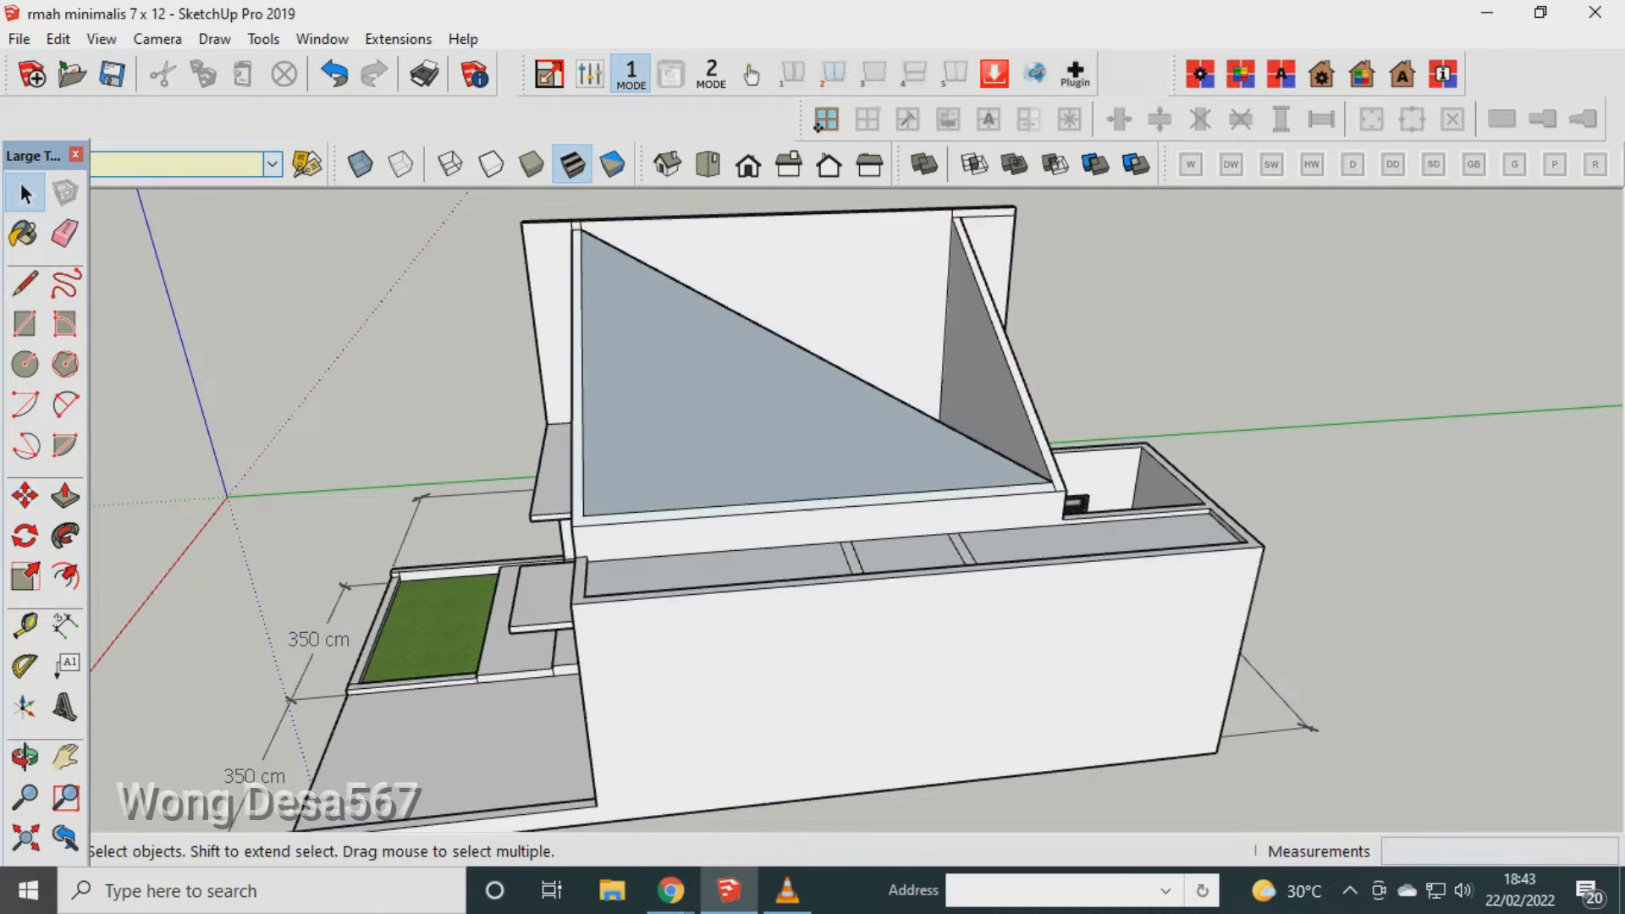
key(ctrl+z)
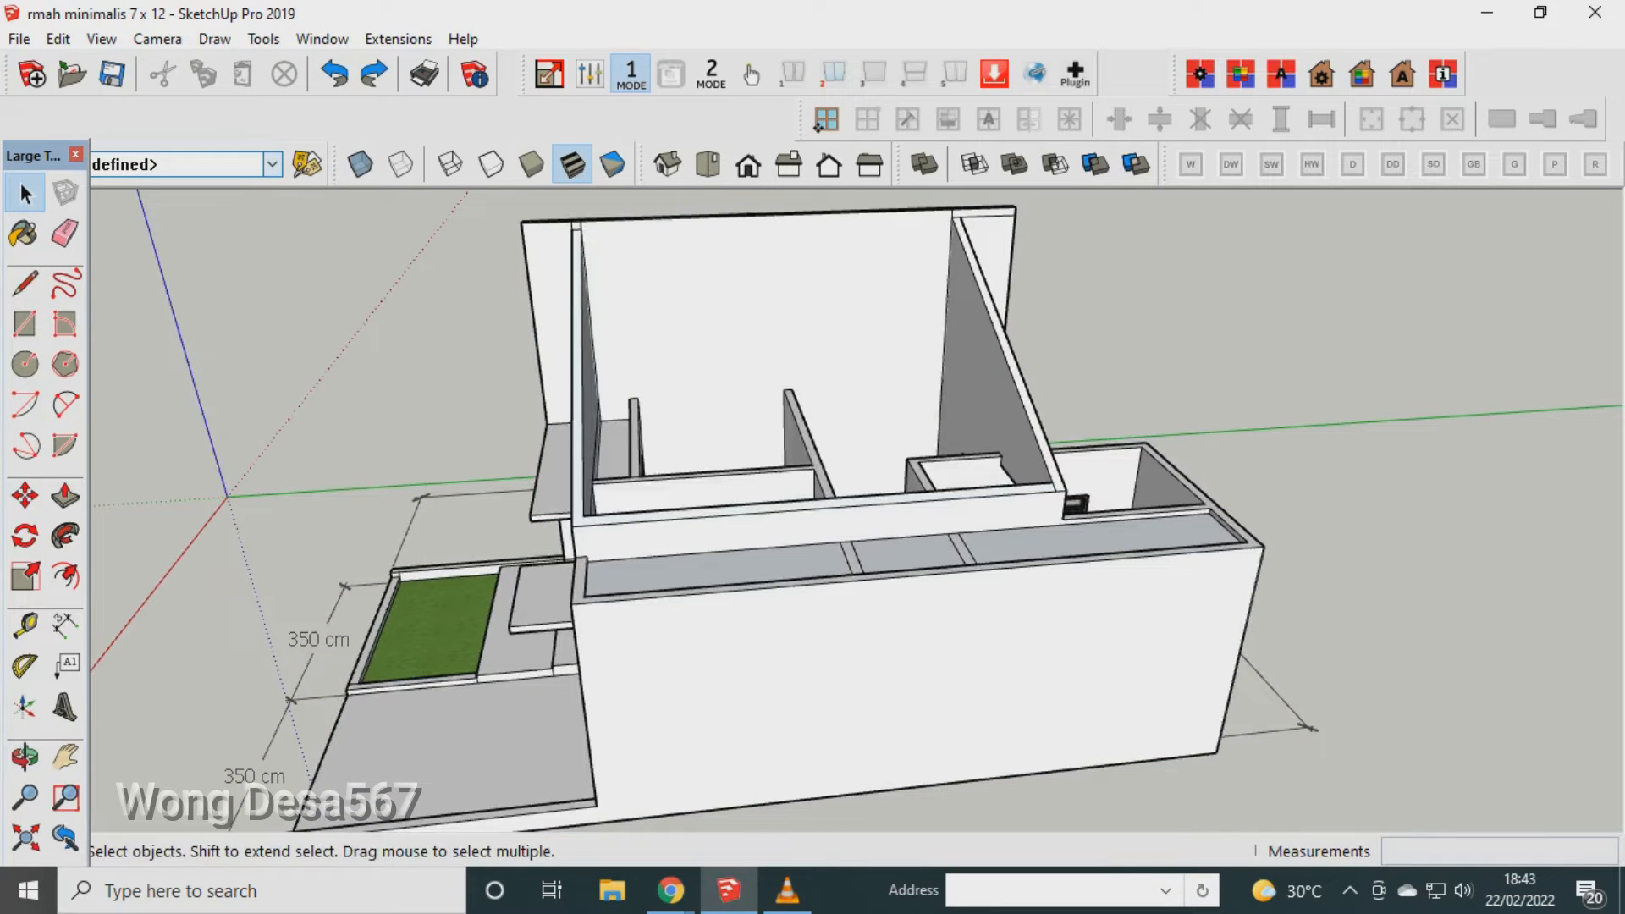
Draw a 635 cm line between the upper inner corners of both gable walls to close the sloped roof face.
key(l)
scroll(584, 237, up, 3)
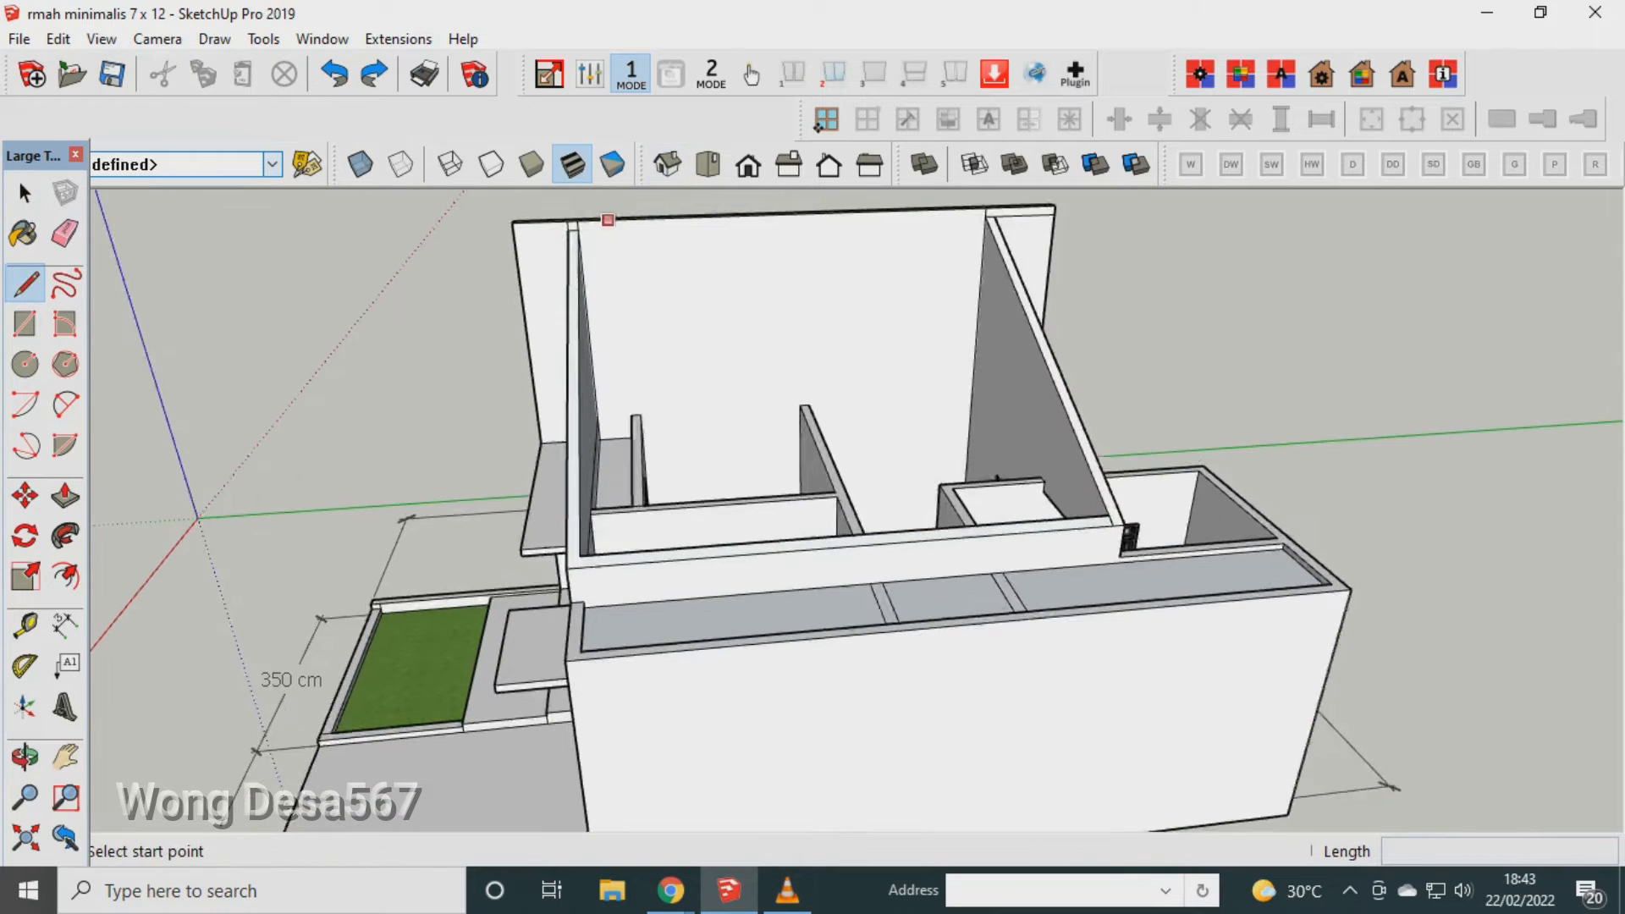
click(570, 226)
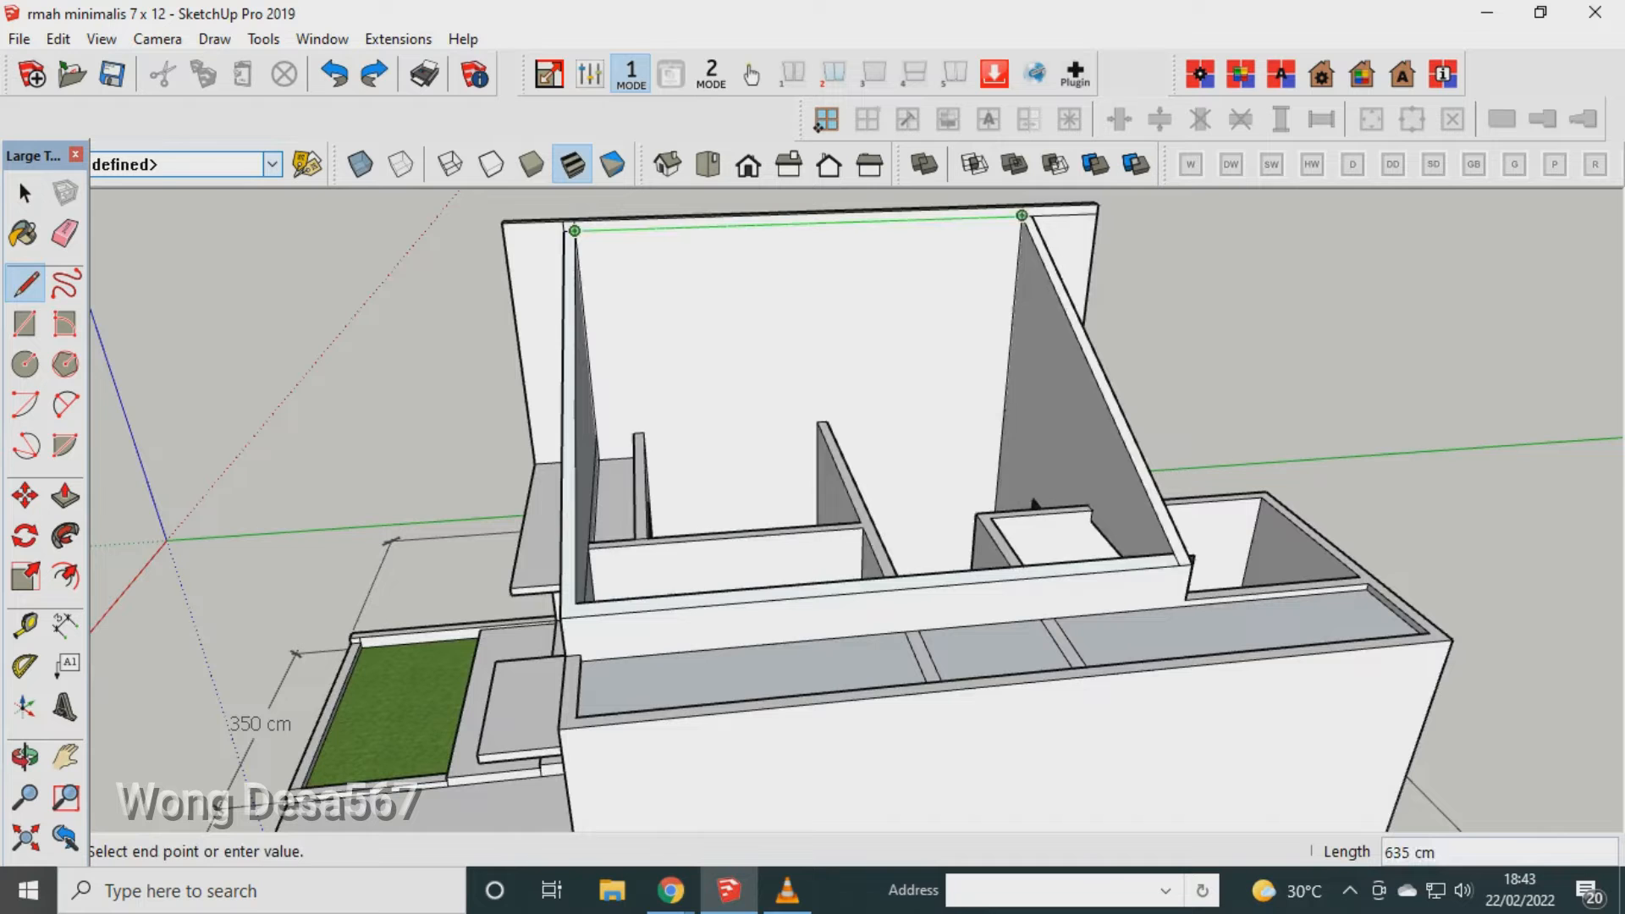
click(1027, 227)
key(space)
key(e)
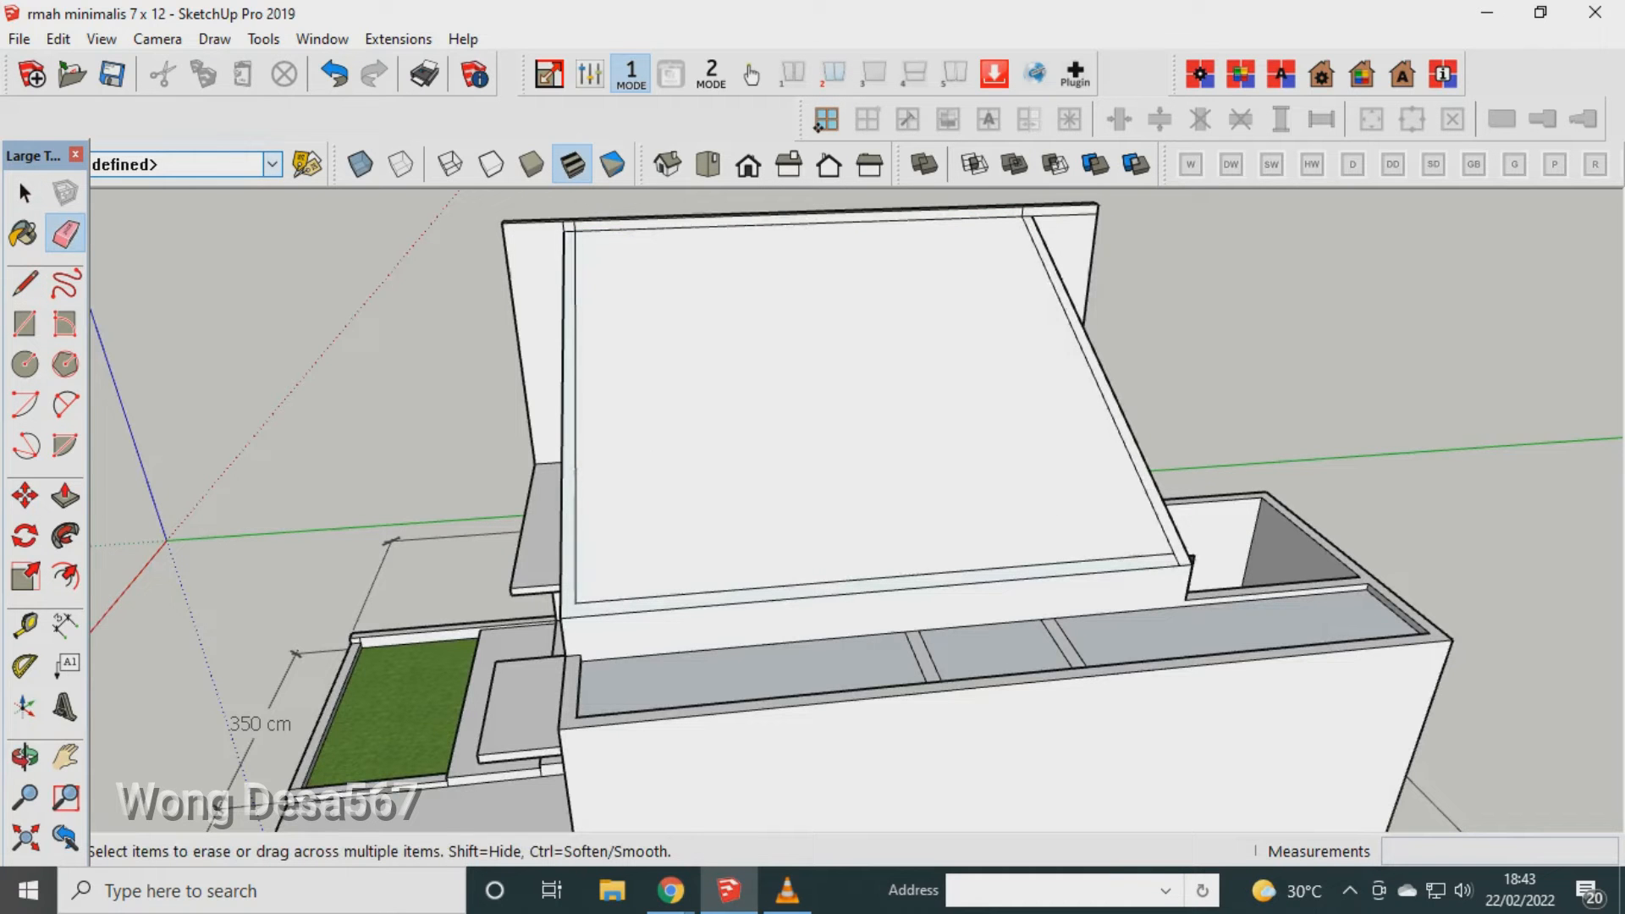
Thicken the sloped roof face outward by 20 cm and raise the top of the tall wall at its upper end by 27 cm.
scroll(582, 212, up, 4)
scroll(582, 212, down, 2)
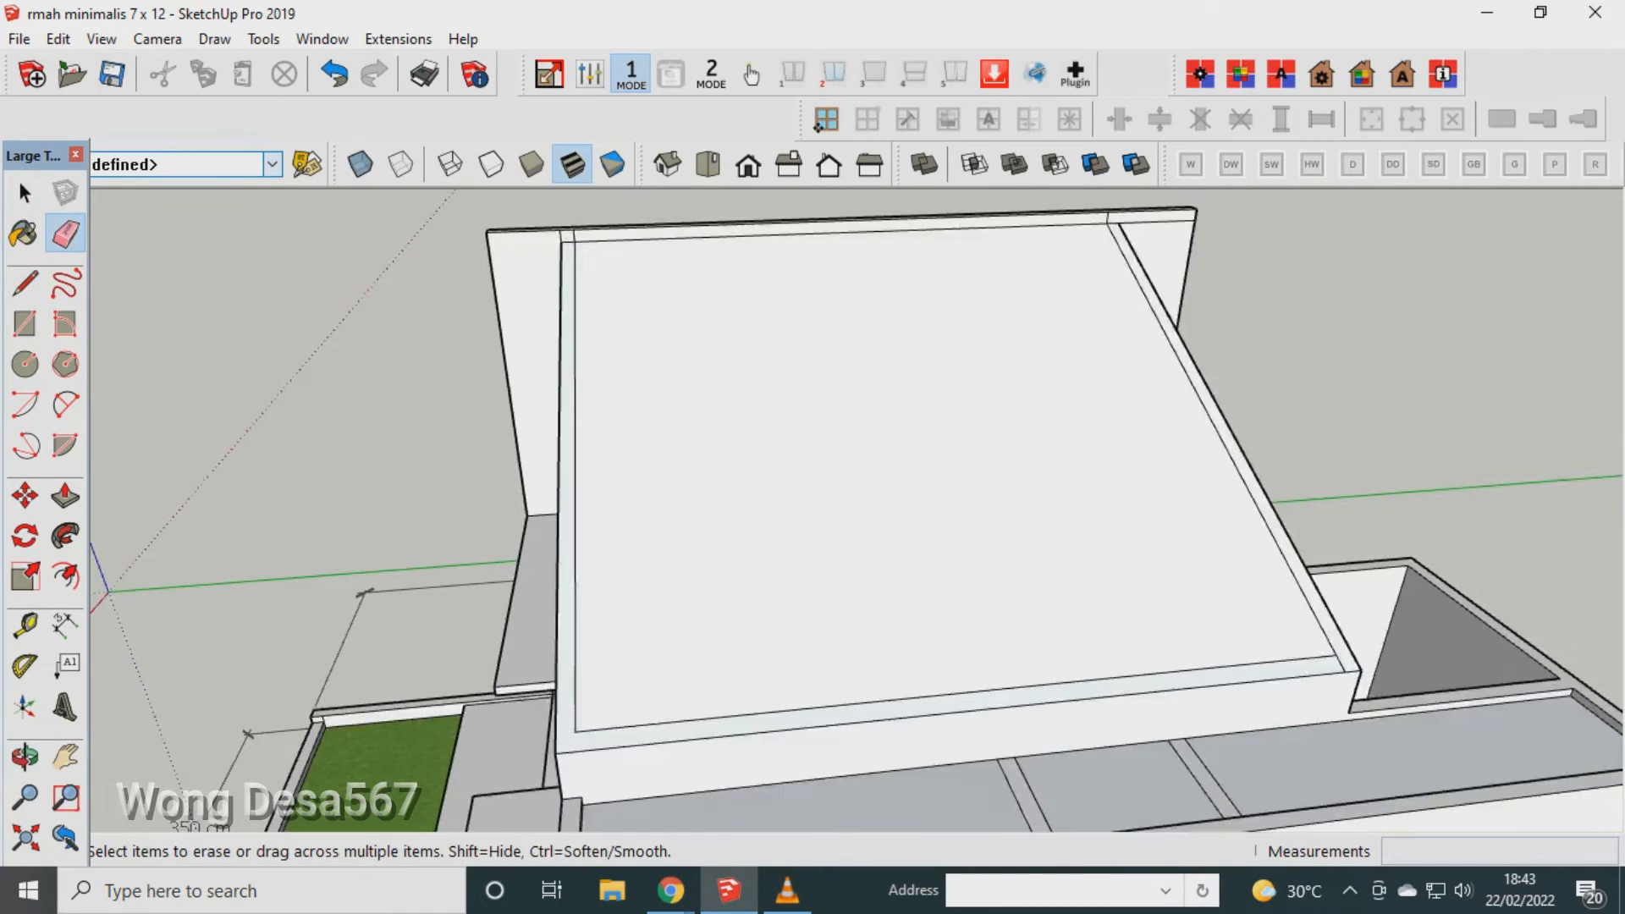
scroll(228, 720, down, 1)
click(24, 757)
mouse_move(525, 550)
mouse_down()
mouse_move(821, 499)
mouse_move(905, 508)
mouse_up()
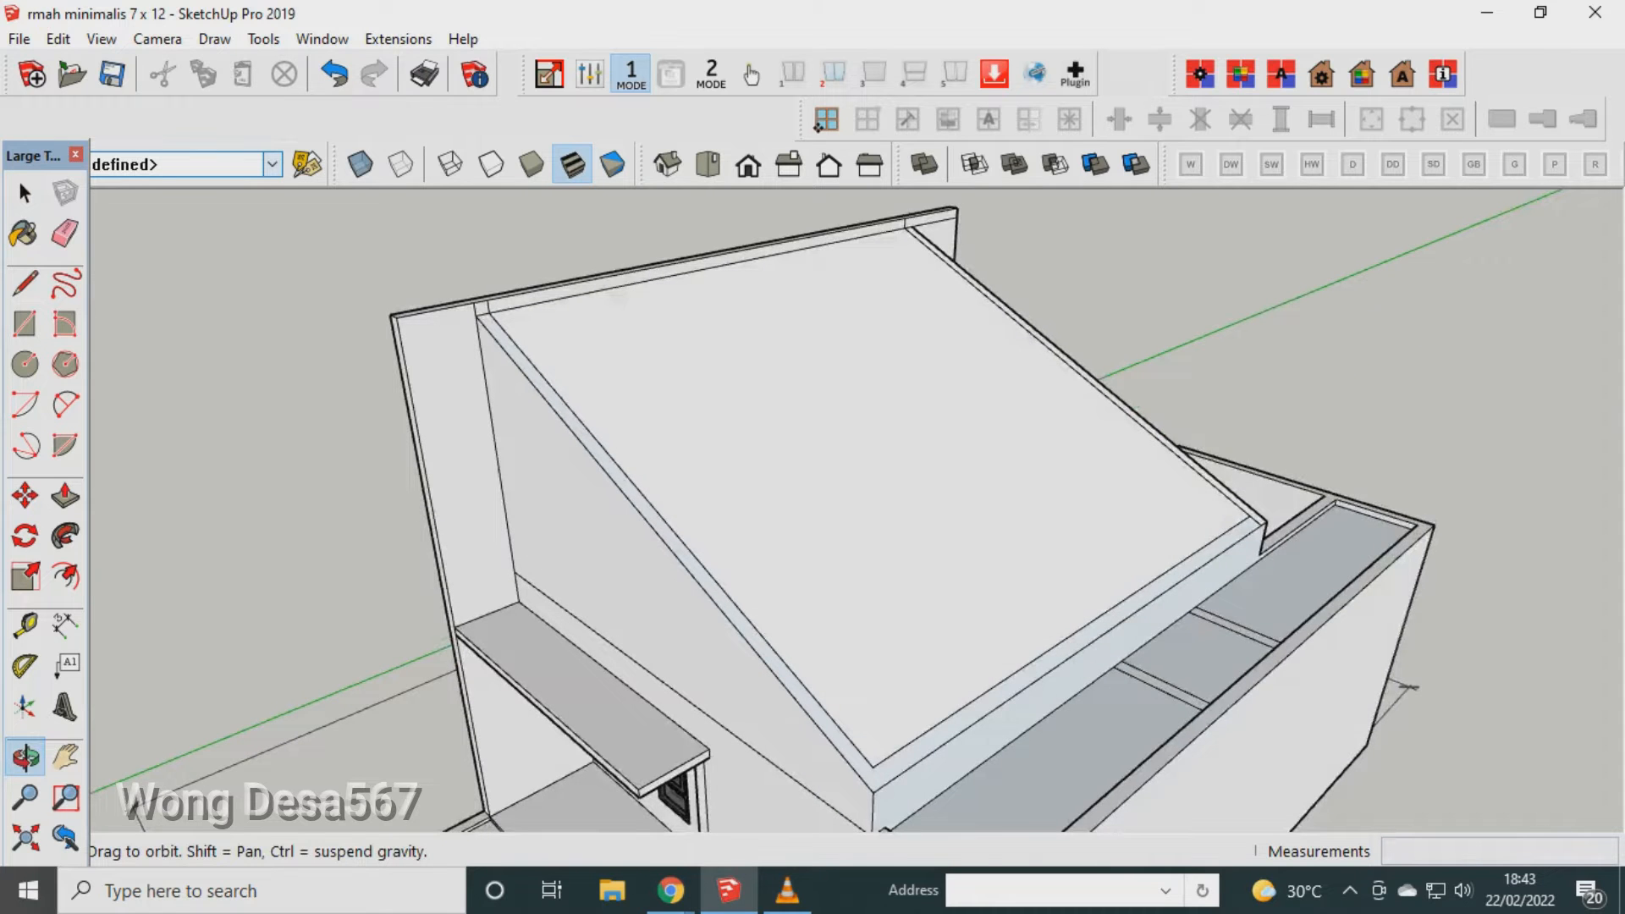
scroll(638, 538, up, 1)
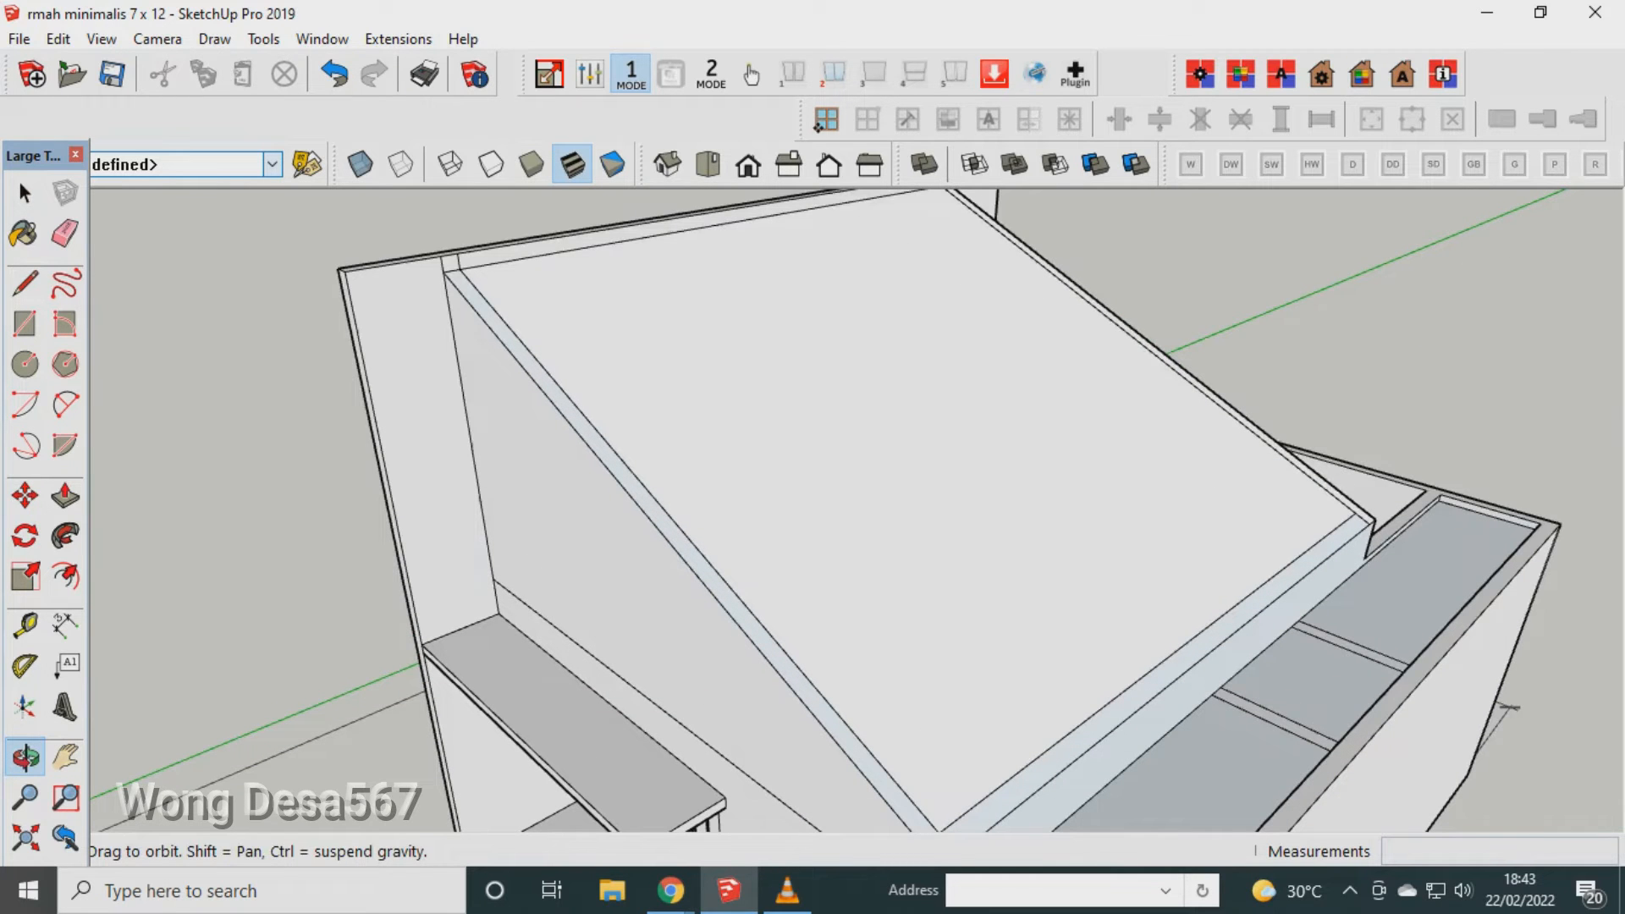
key(p)
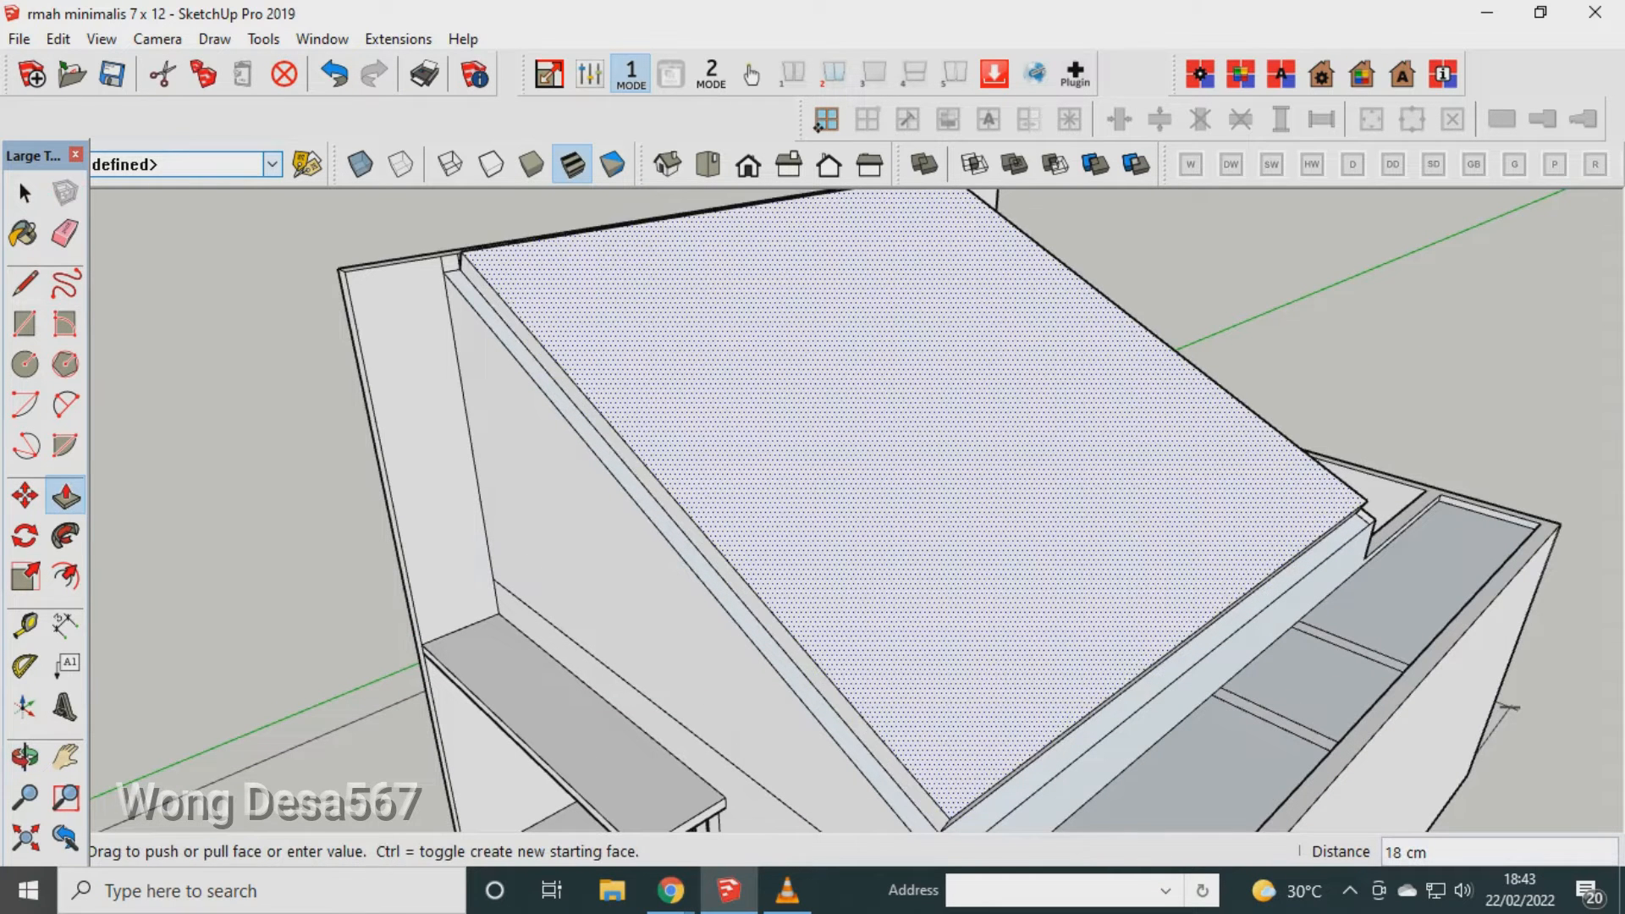
text(20)
key(Return)
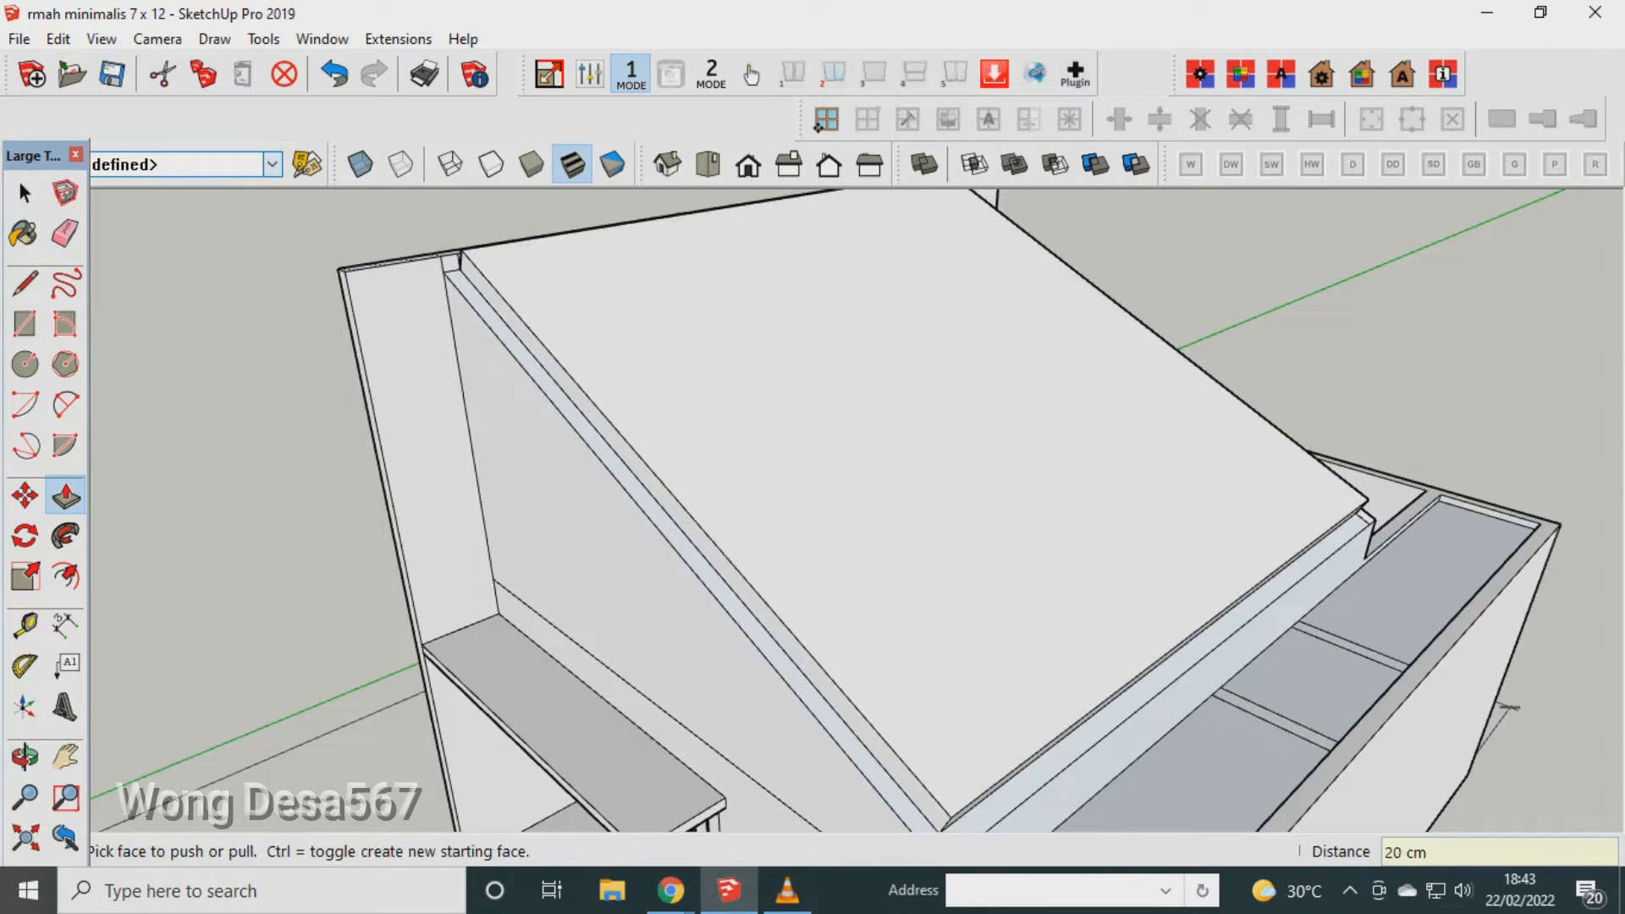
click(394, 262)
click(388, 227)
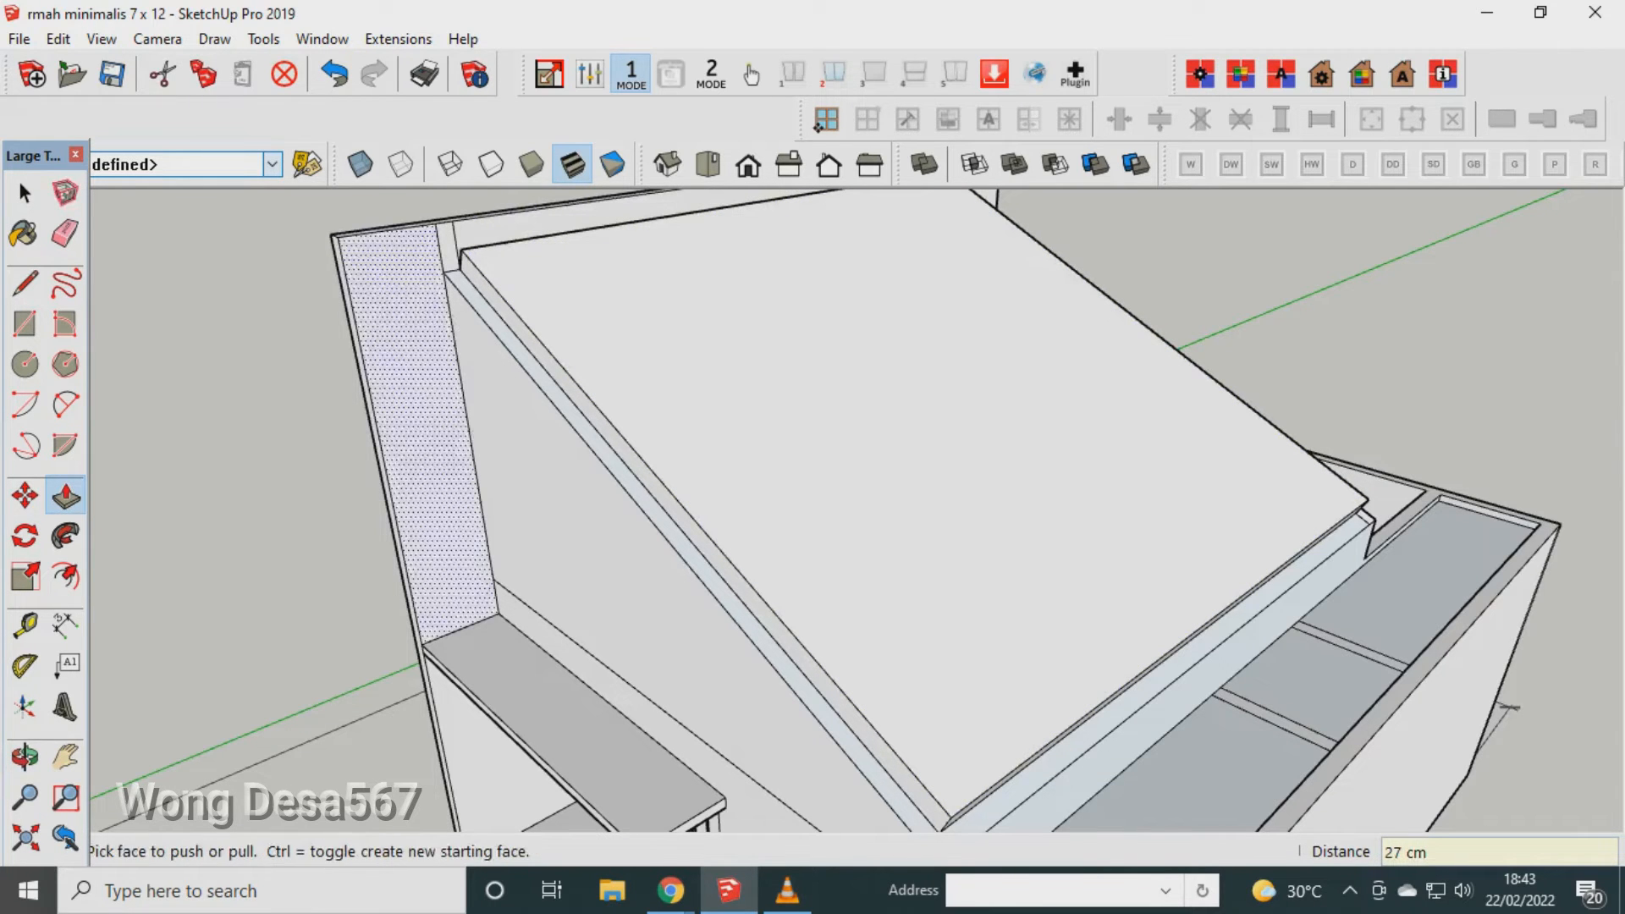
Extend the roof slab's sloping side edge outward past the gable wall by 25 cm, and by another 25 cm.
click(24, 756)
drag(406, 584, 813, 499)
click(65, 495)
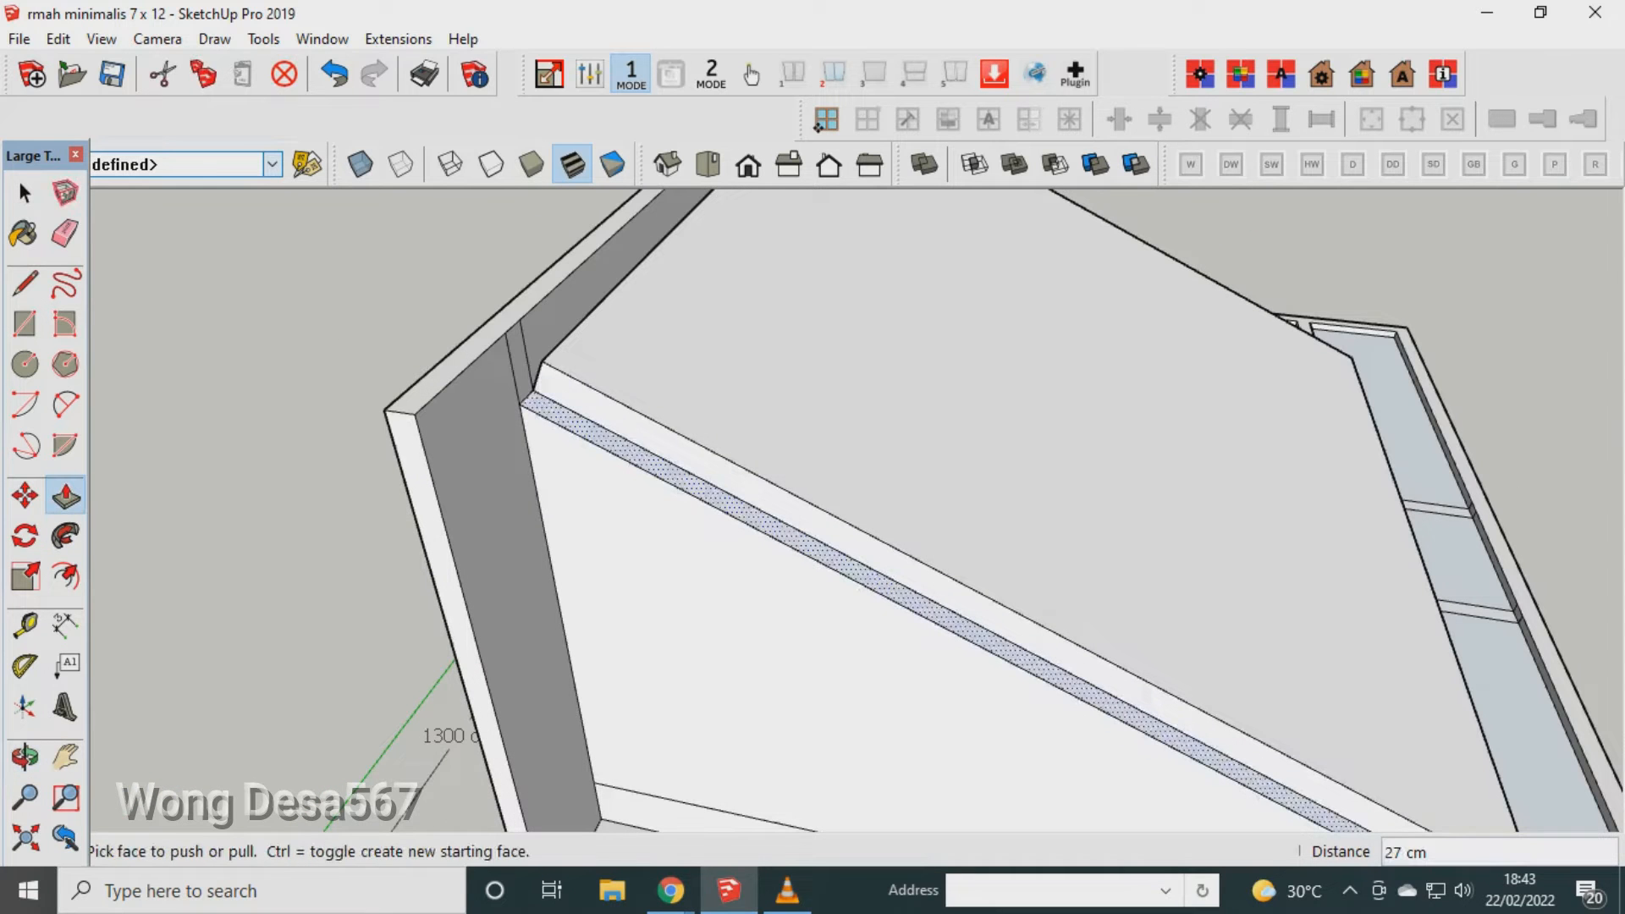
click(931, 618)
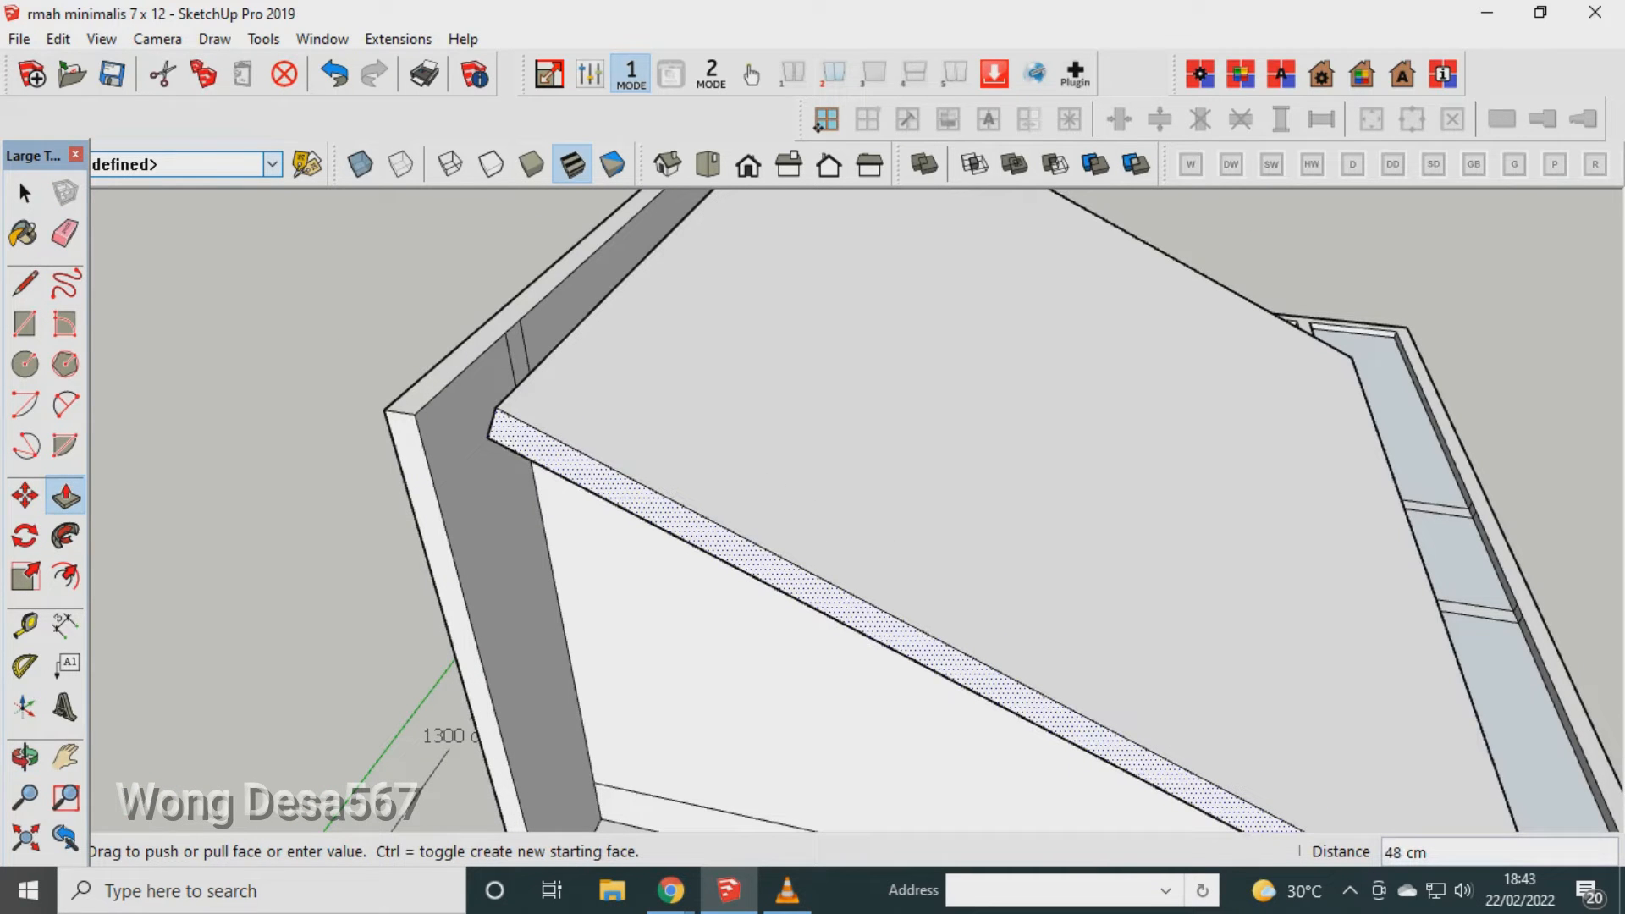
text(25)
key(Return)
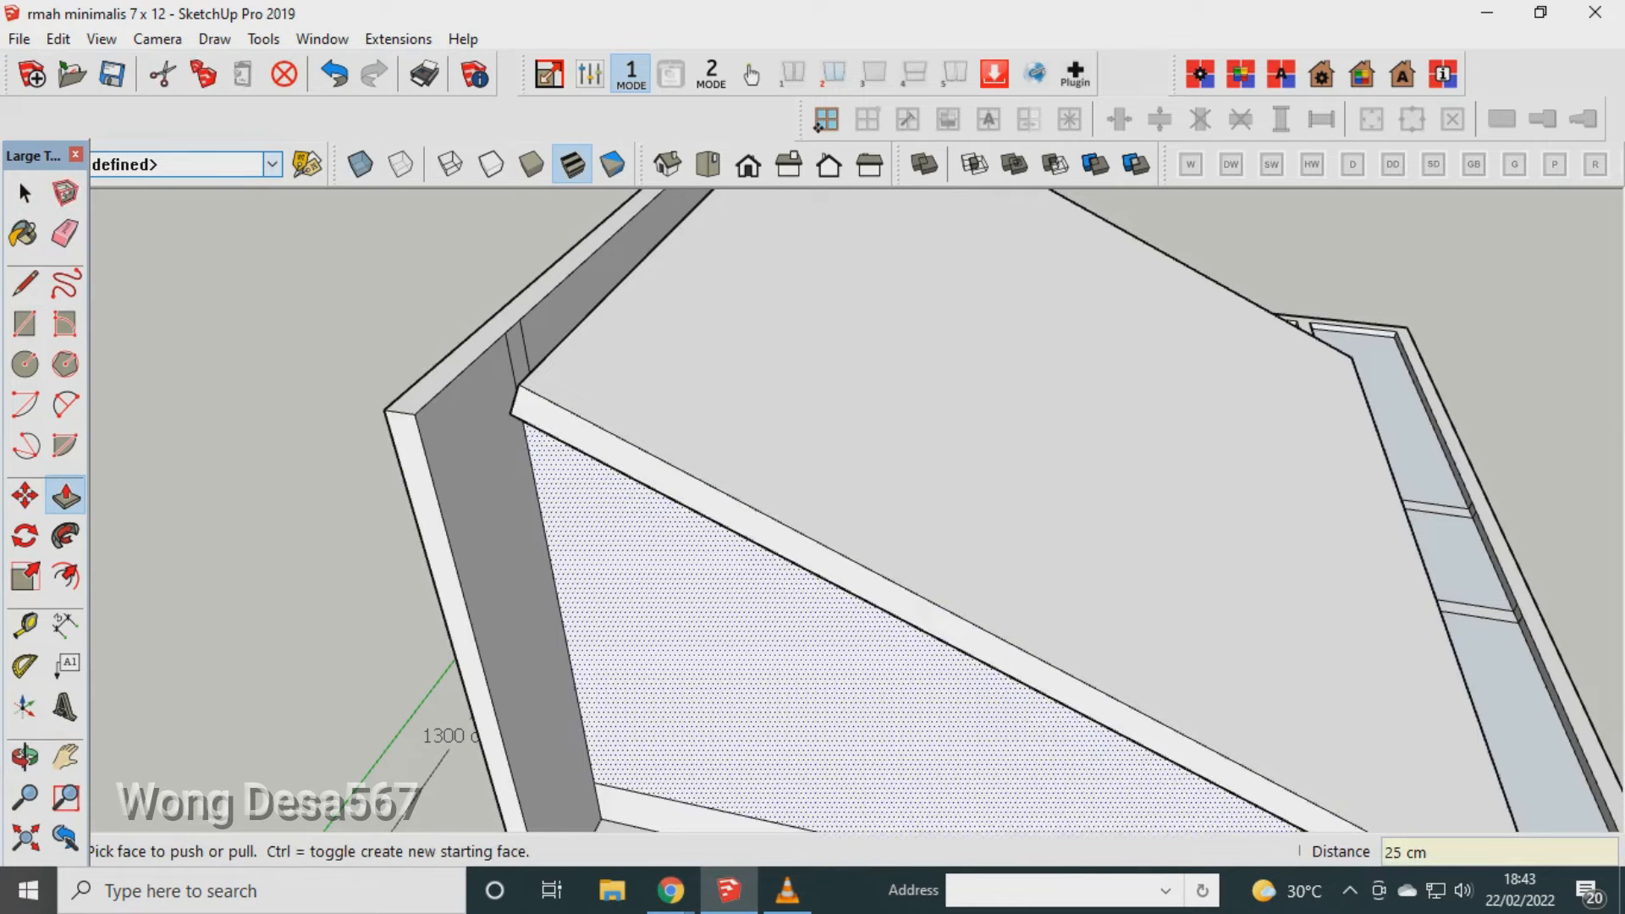
click(931, 618)
text(2)
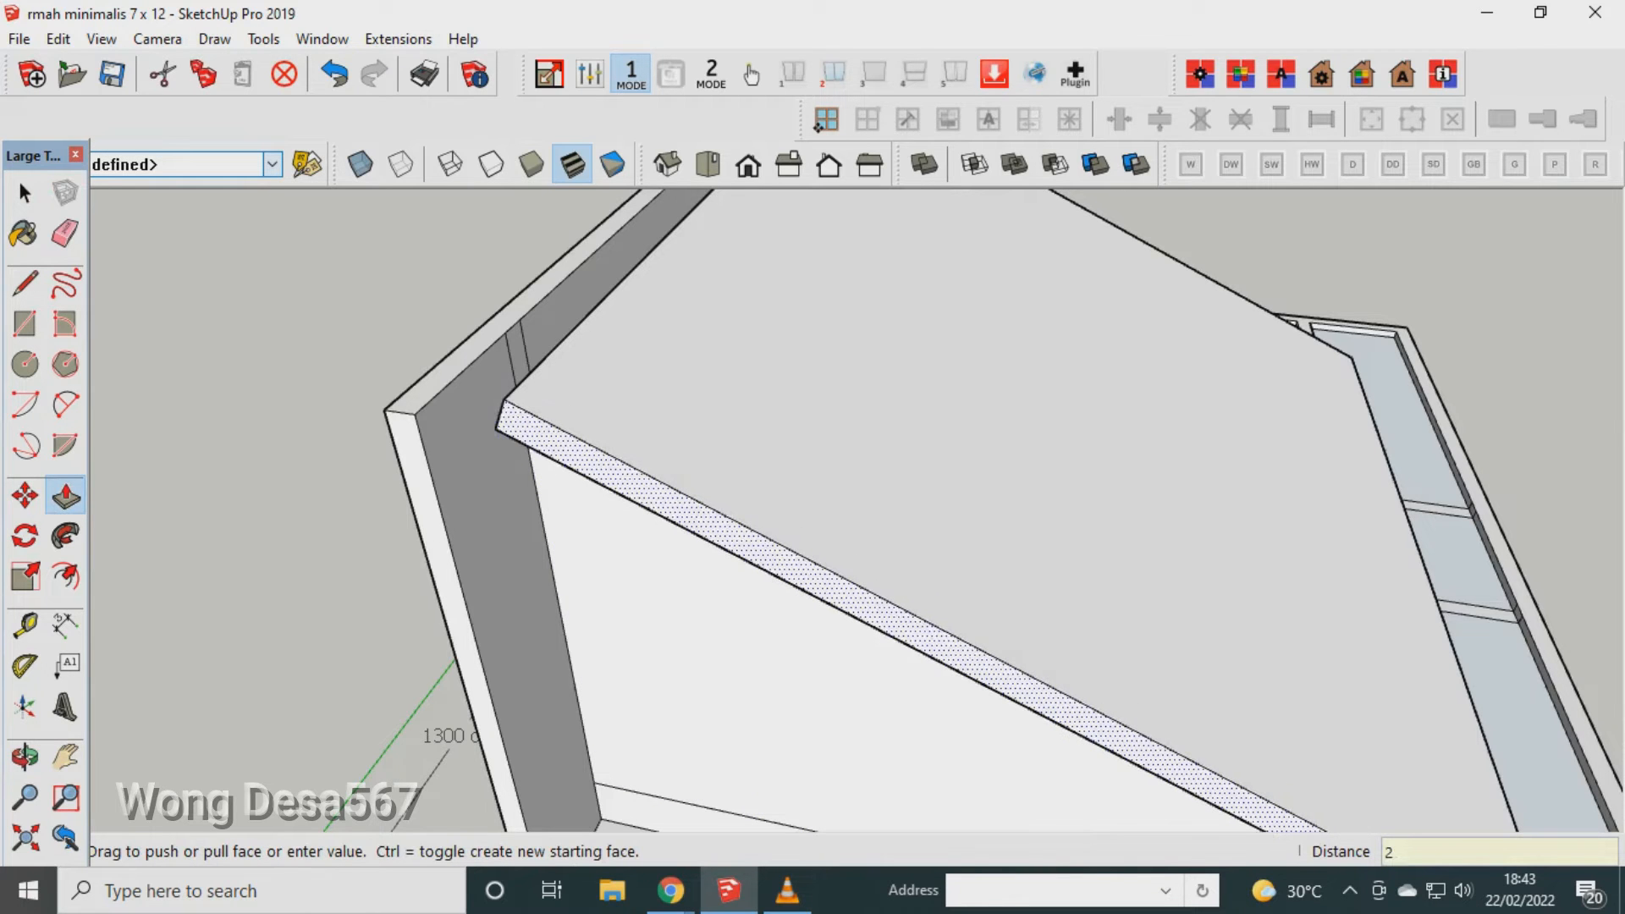
text(5)
key(Return)
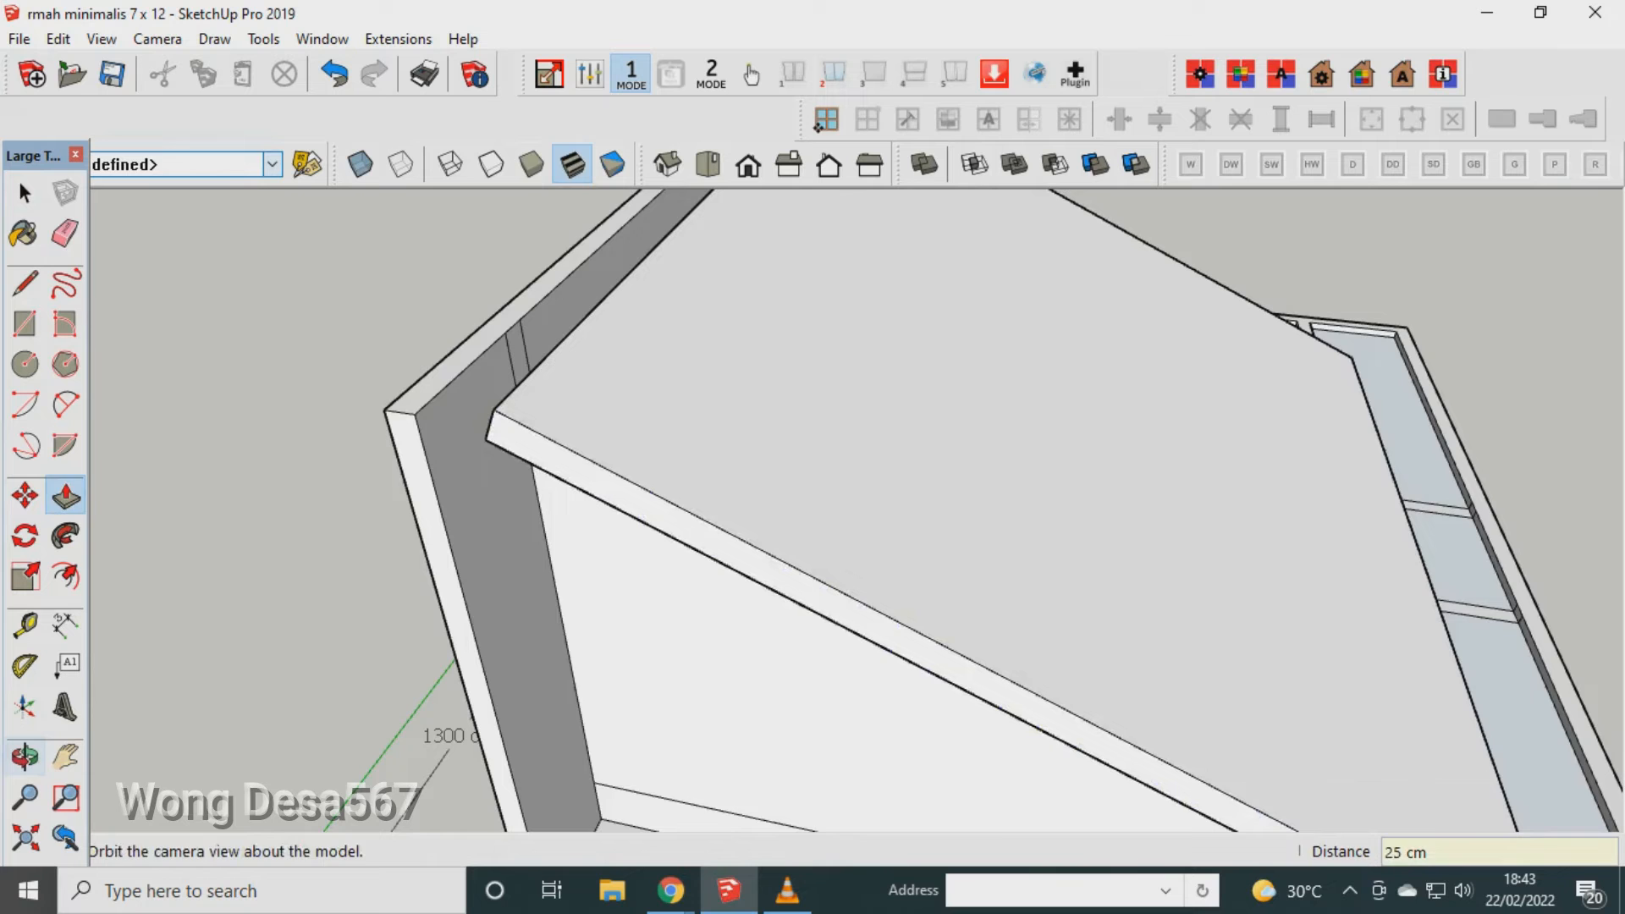
Extend the roof slab's lower eave edge outward by 34 cm with Push/Pull.
click(25, 756)
middle_drag(957, 584, 821, 499)
scroll(812, 491, down, 5)
middle_drag(847, 592, 677, 466)
scroll(719, 576, up, 2)
key(p)
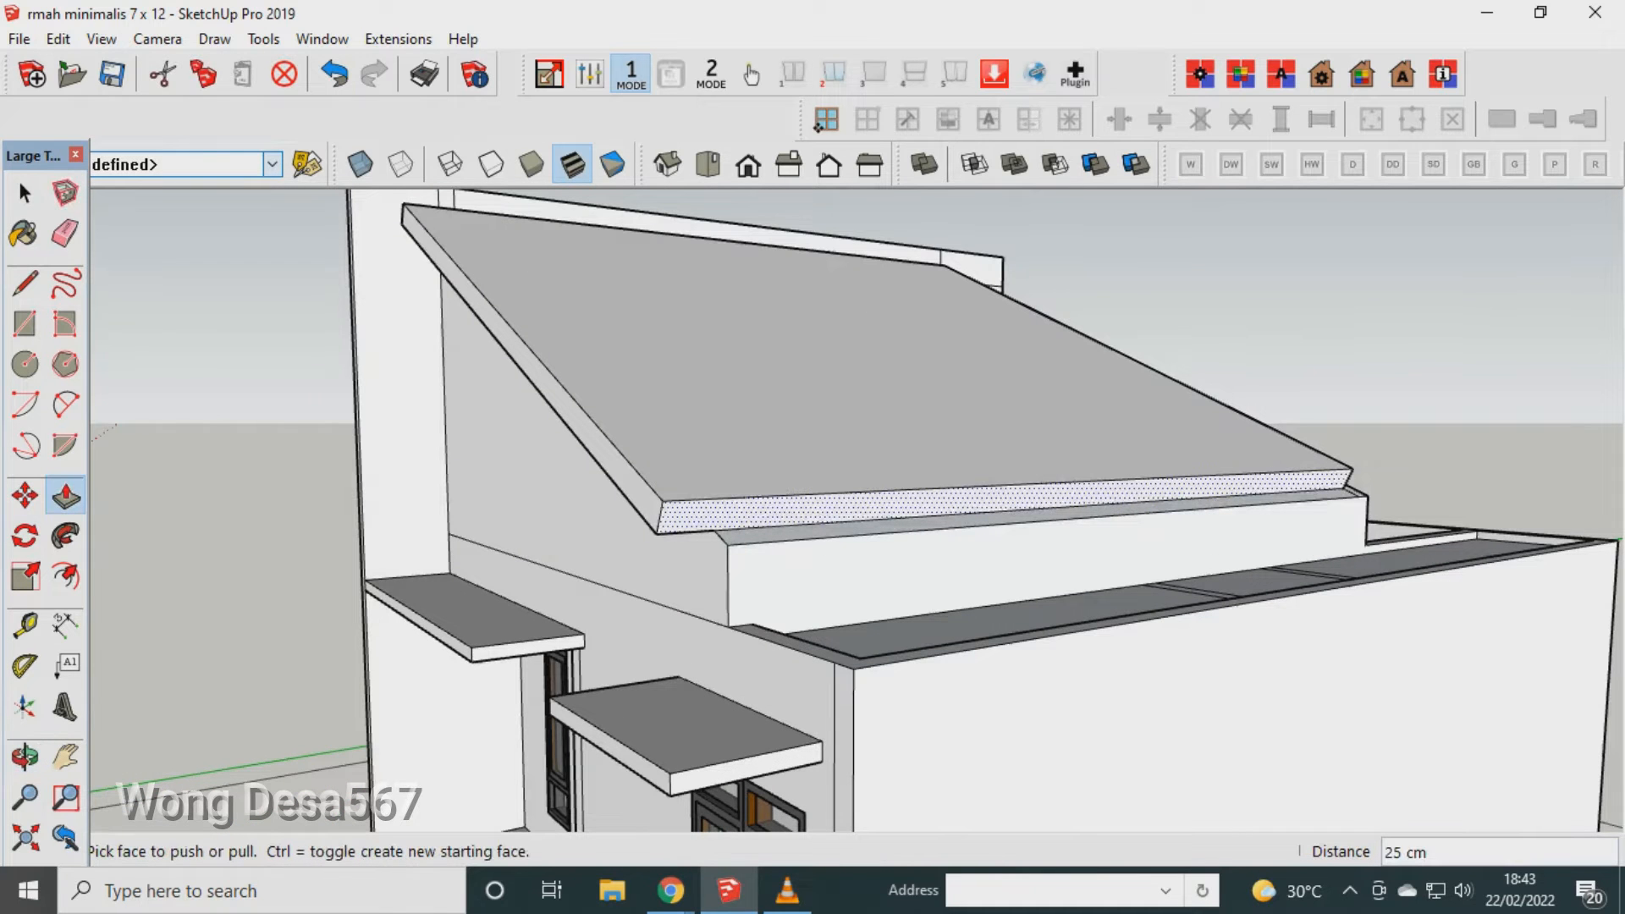
click(711, 514)
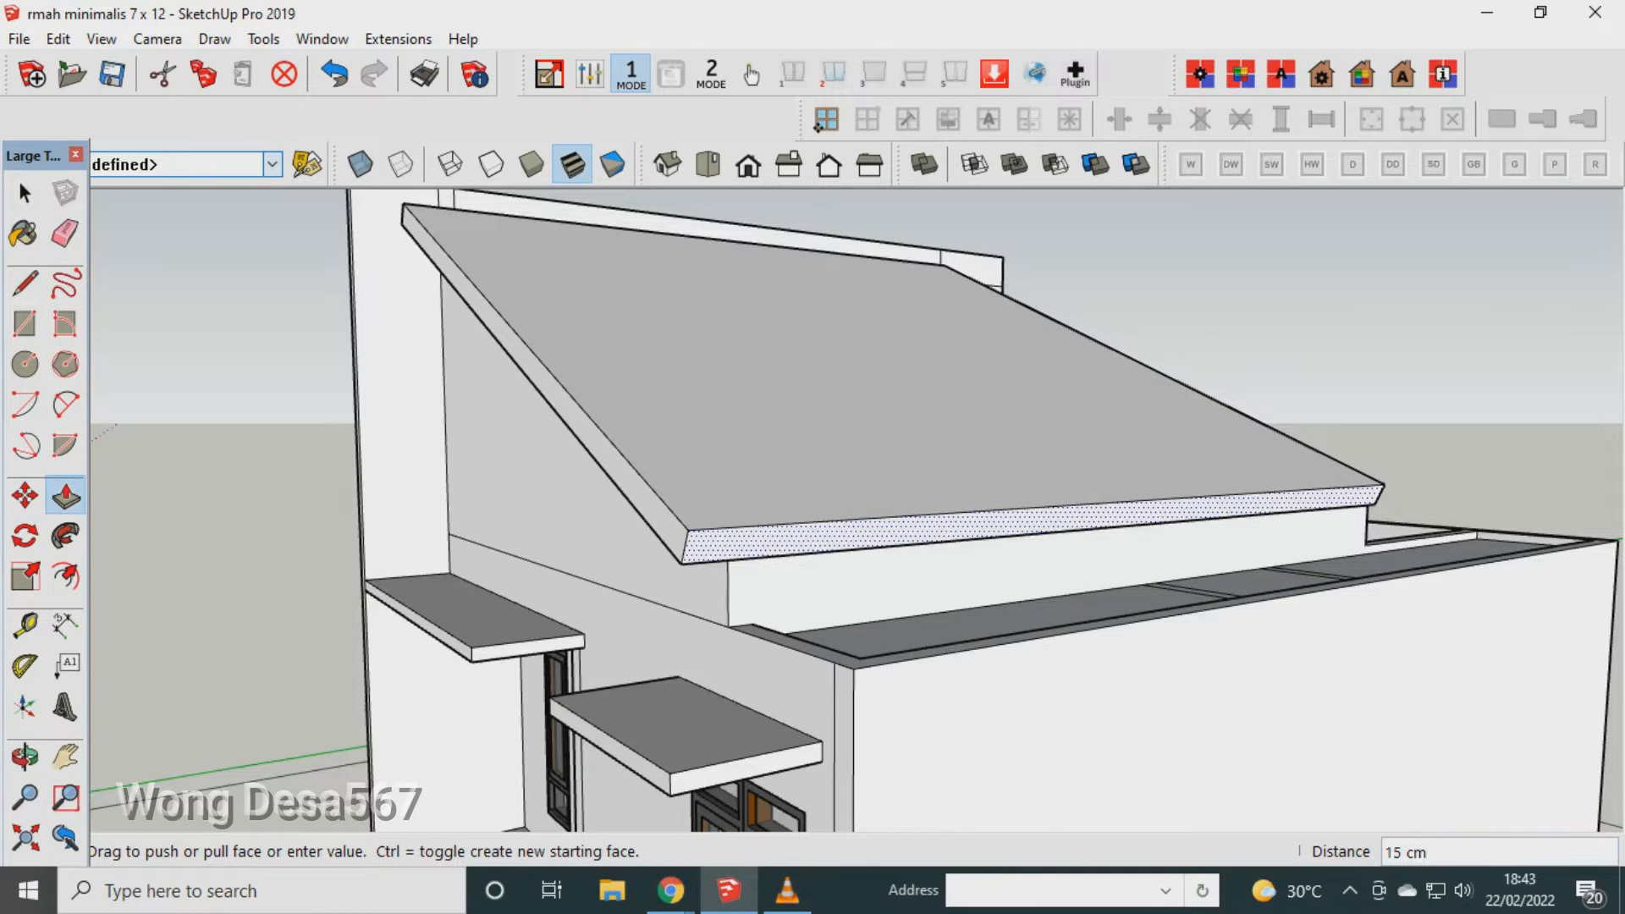
text(34)
key(Return)
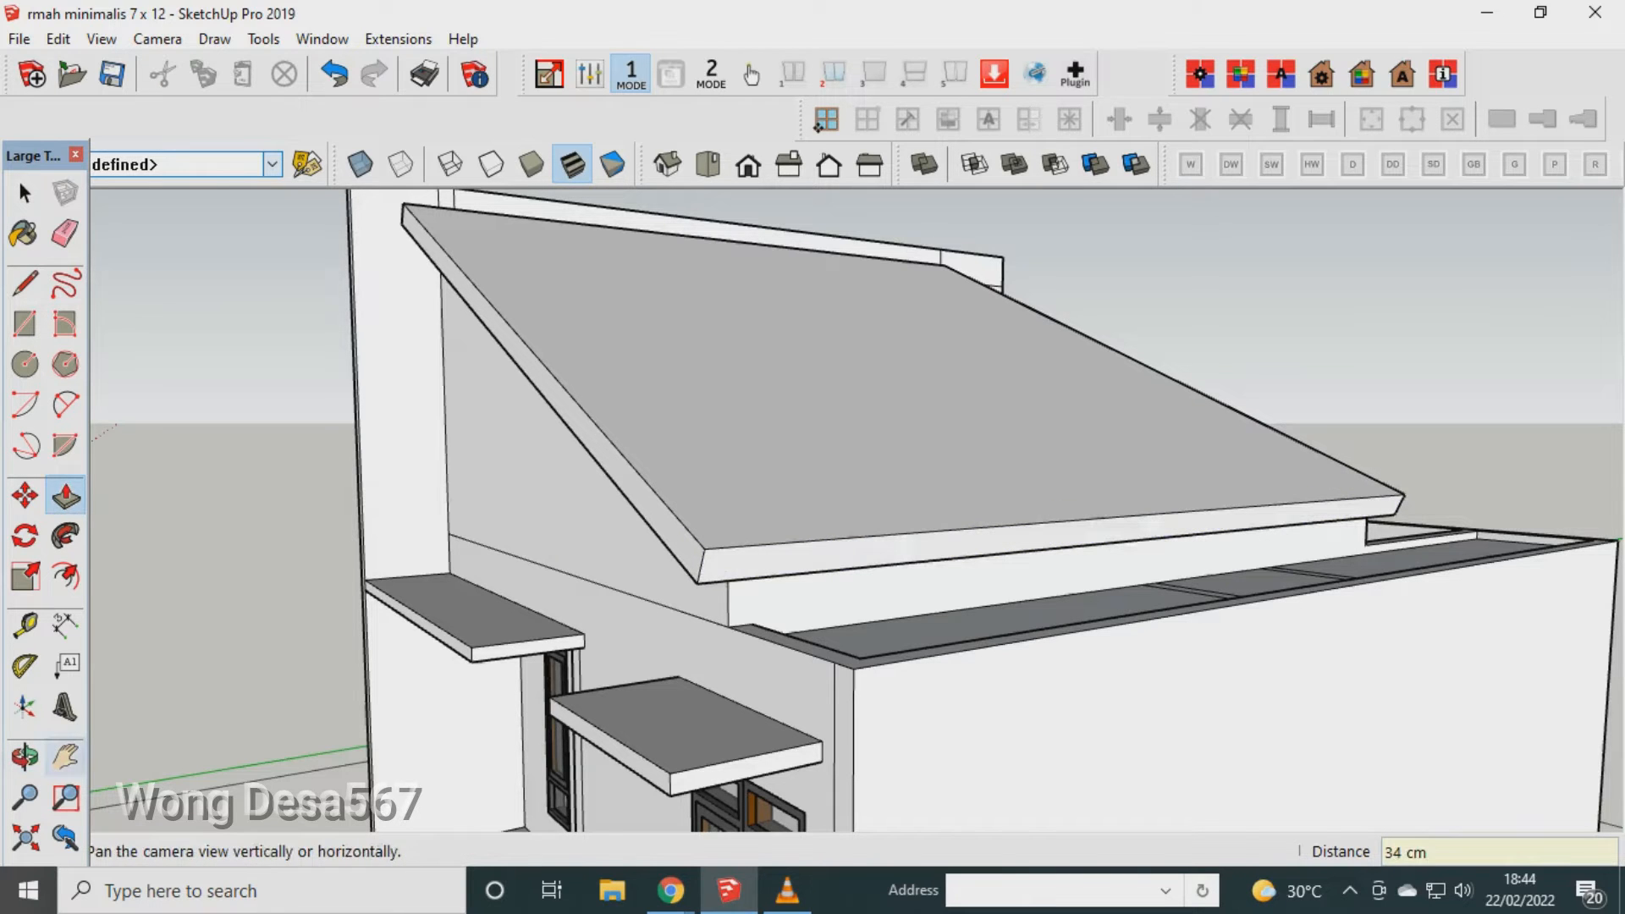
Extend the roof slab's opposite sloping side edge outward by 34 cm, and by about another 36 cm.
click(25, 756)
middle_drag(762, 508, 643, 541)
drag(678, 525, 364, 541)
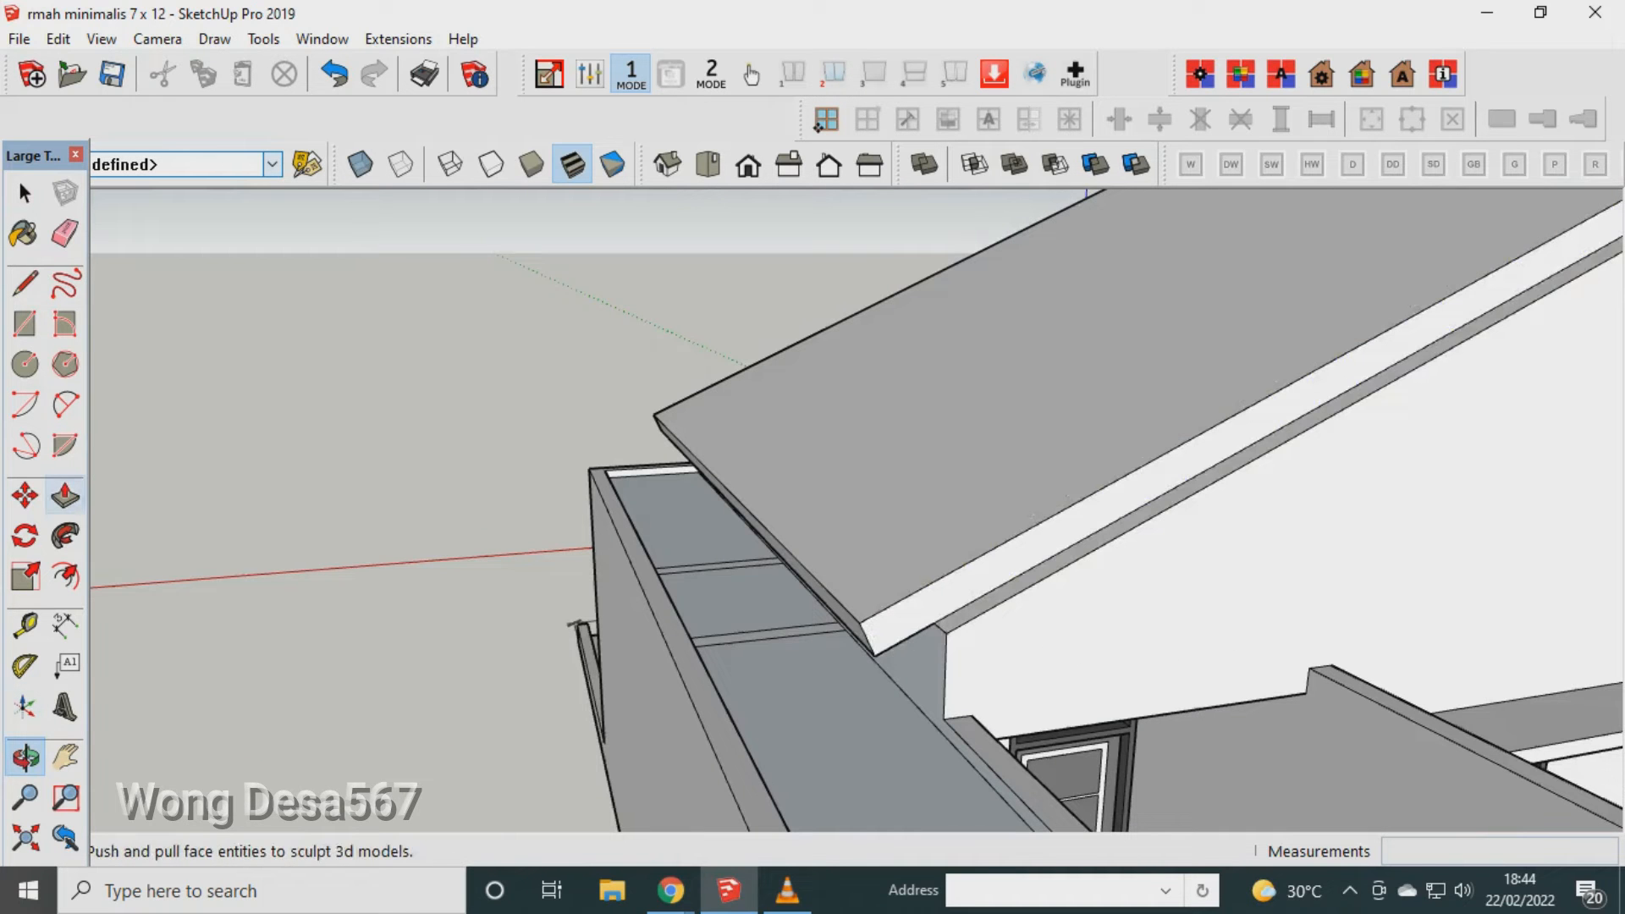
click(65, 496)
click(999, 566)
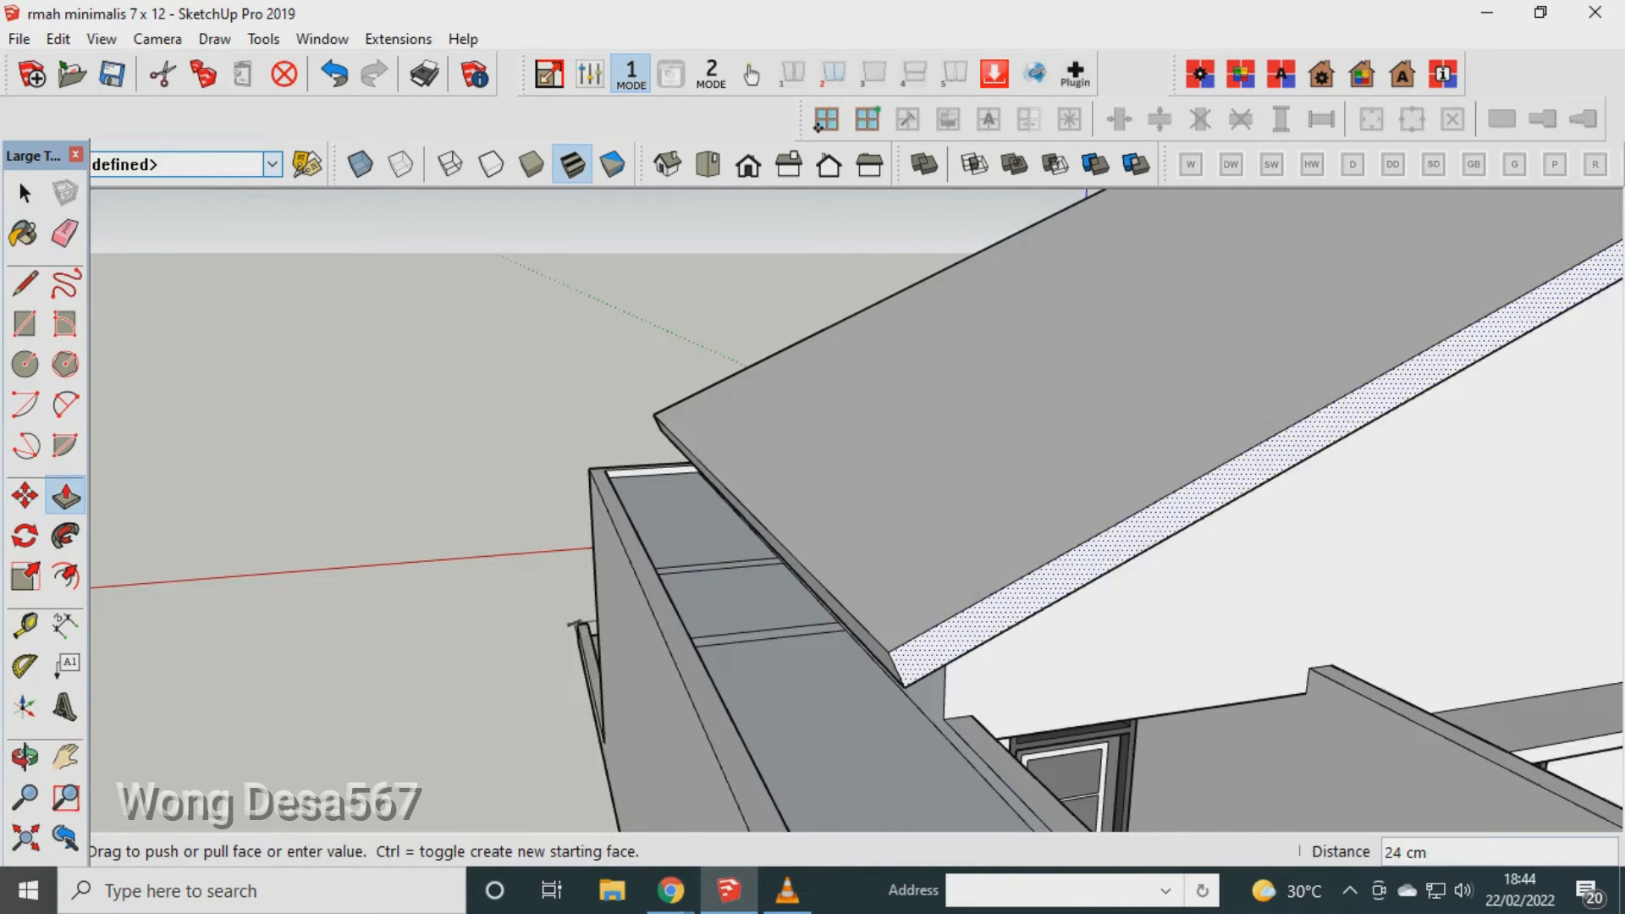
text(34)
key(Return)
scroll(834, 698, down, 2)
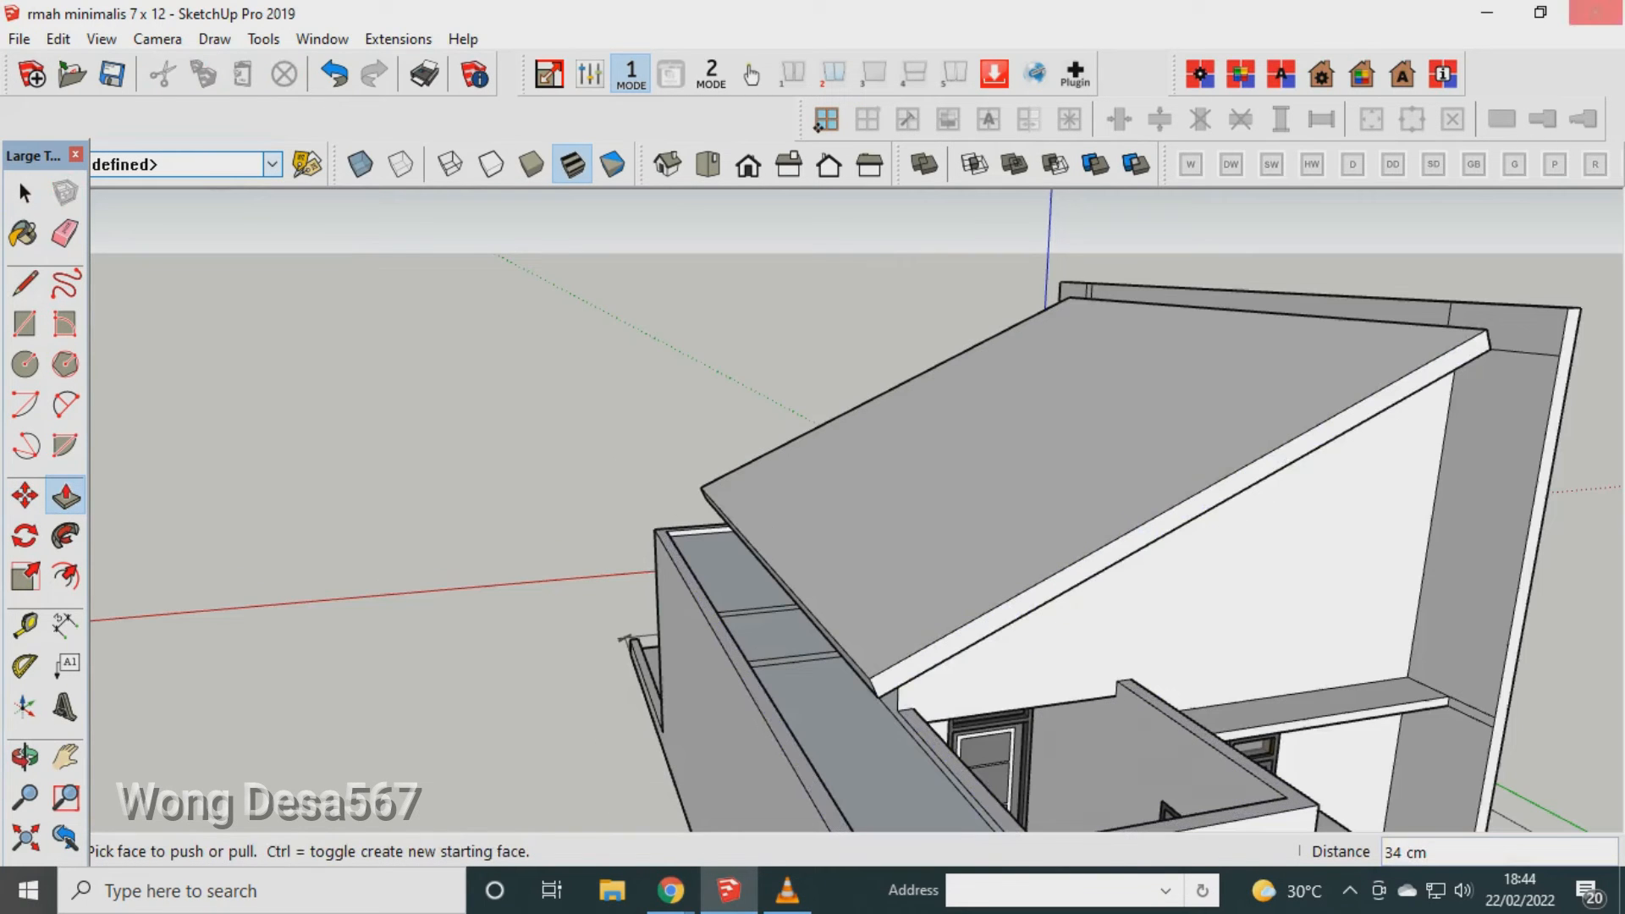
click(1333, 428)
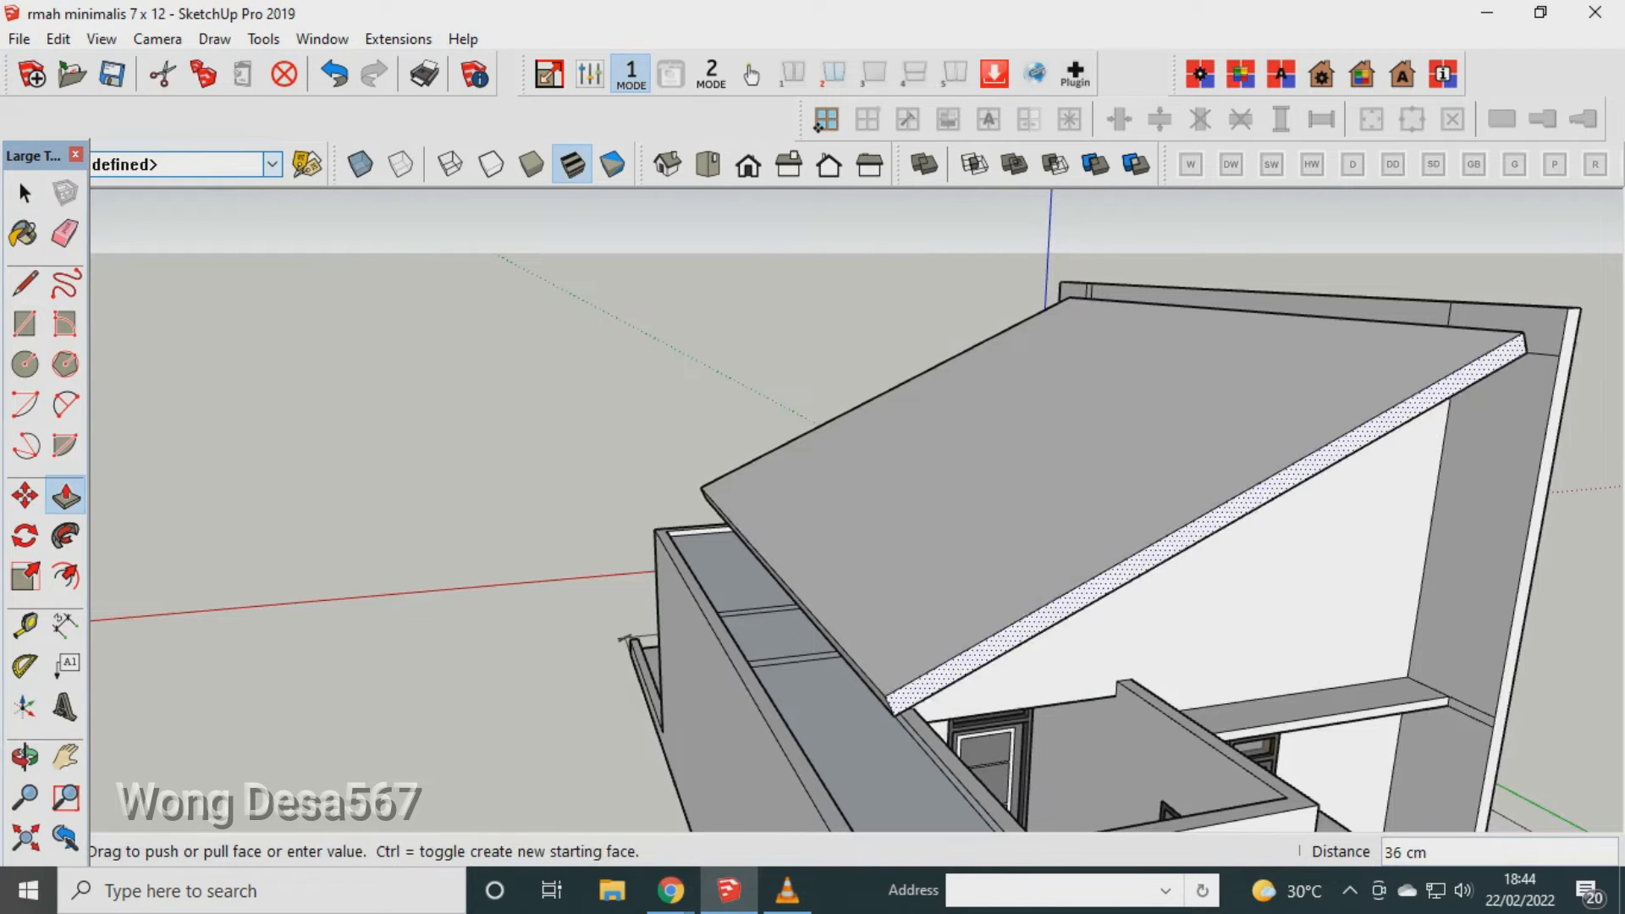
click(1361, 436)
Erase the leftover short vertical edges on the tall wall's face above the roof slab.
click(66, 233)
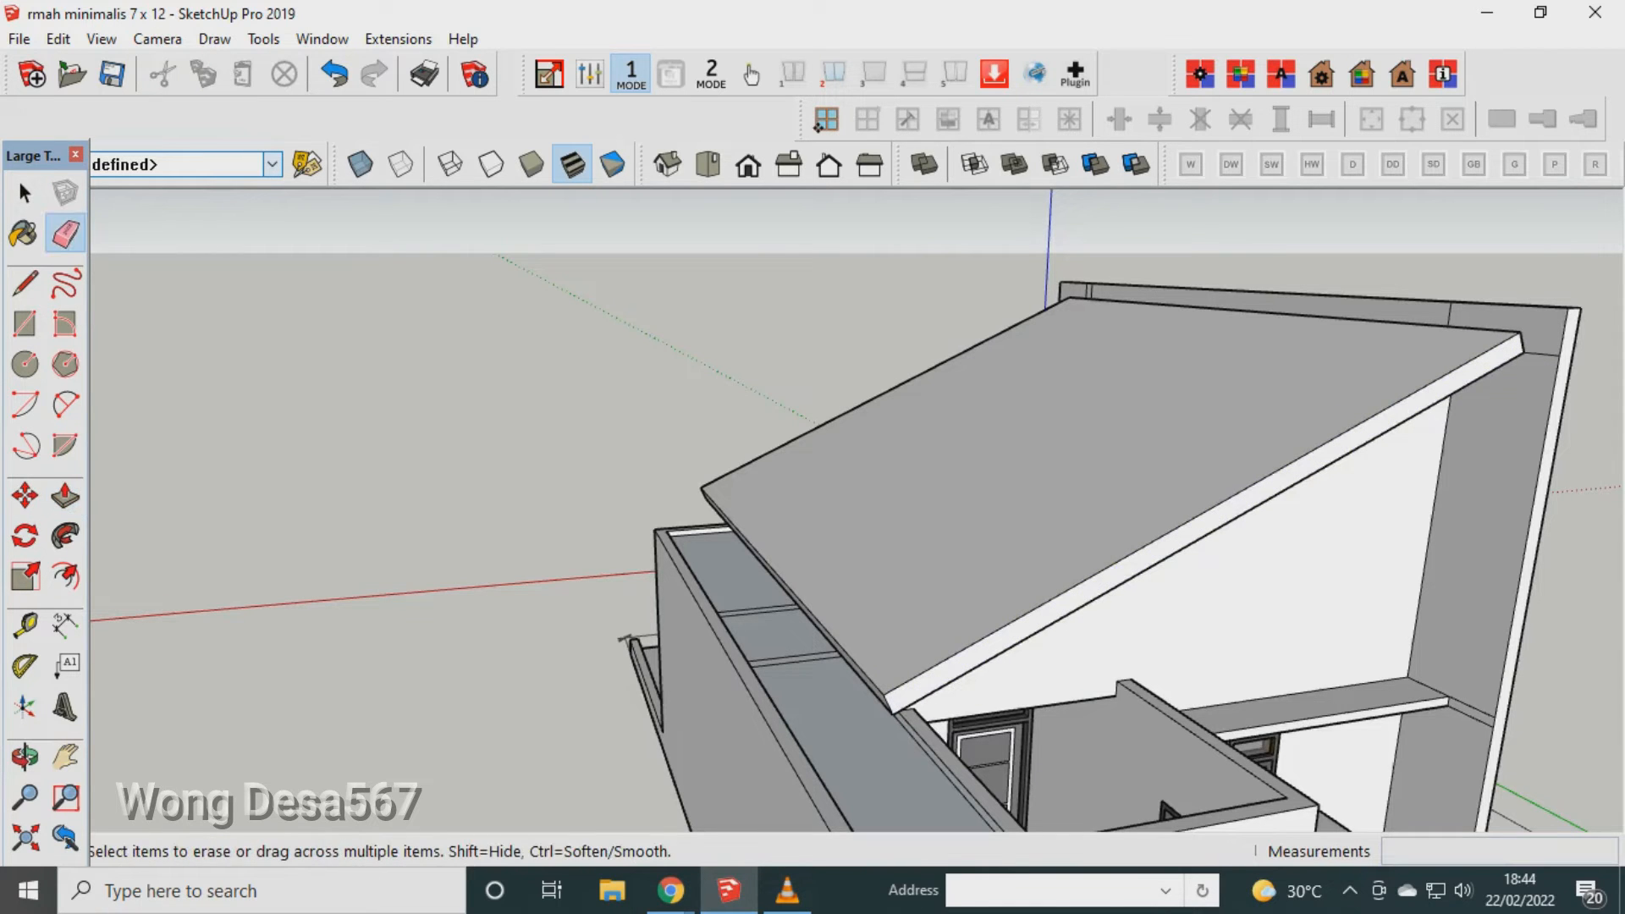
click(1450, 314)
scroll(1048, 280, up, 3)
drag(1104, 300, 1124, 301)
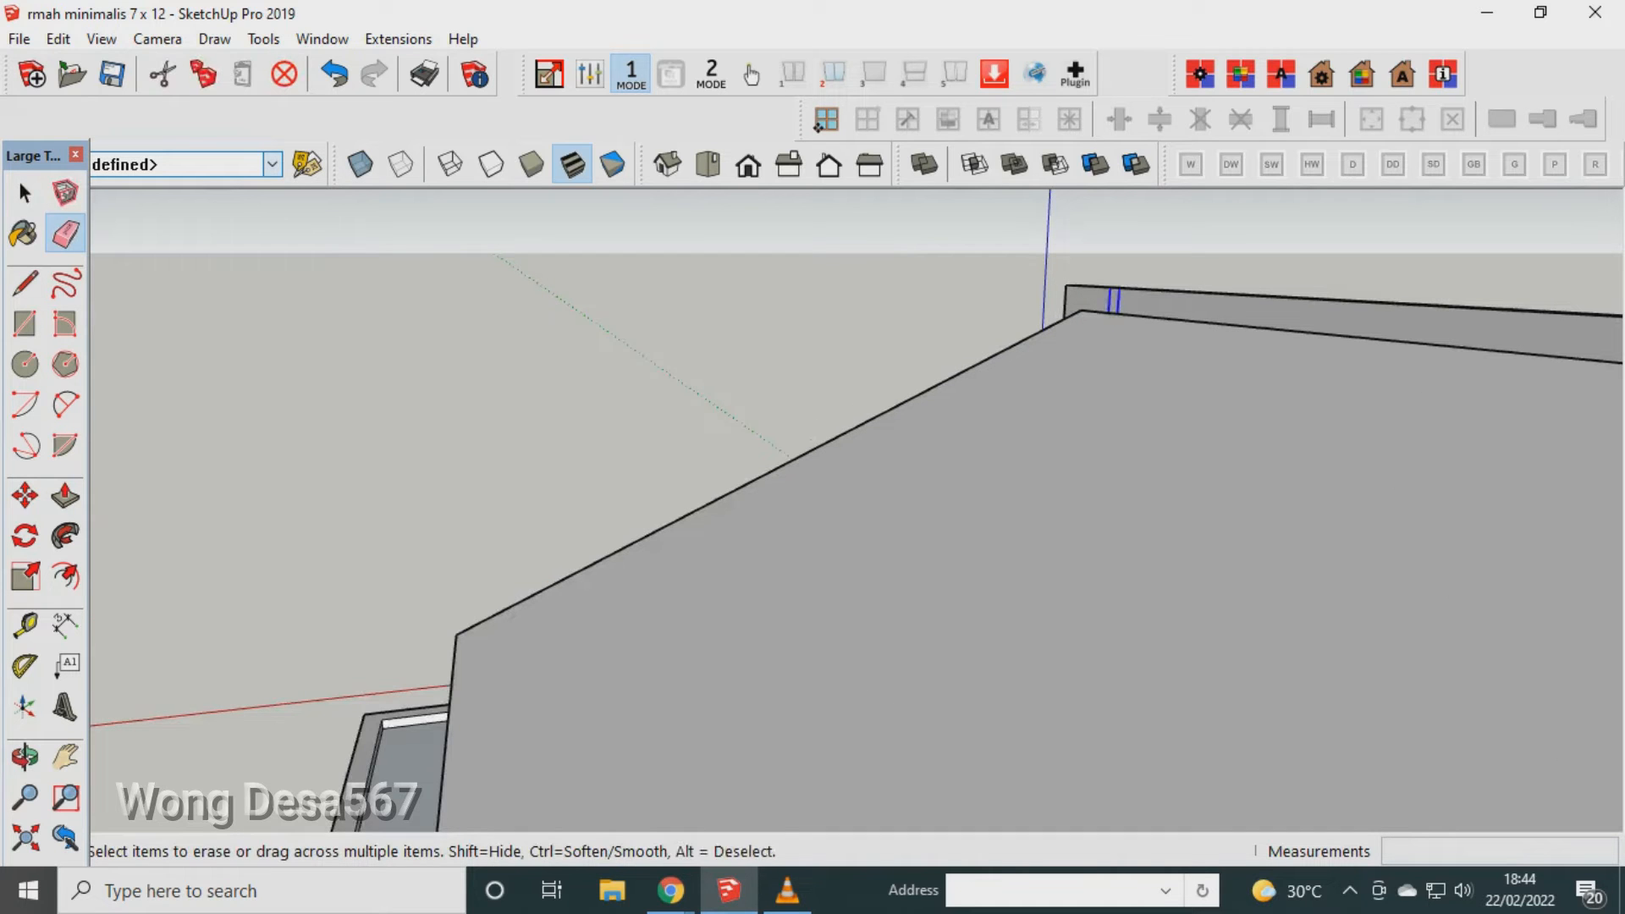
Place a vertical guide on the tall wall through the lower corner of the roof slab's upper end.
click(25, 757)
mouse_move(643, 500)
mouse_down()
mouse_move(754, 567)
mouse_move(1050, 474)
mouse_up()
scroll(744, 284, up, 5)
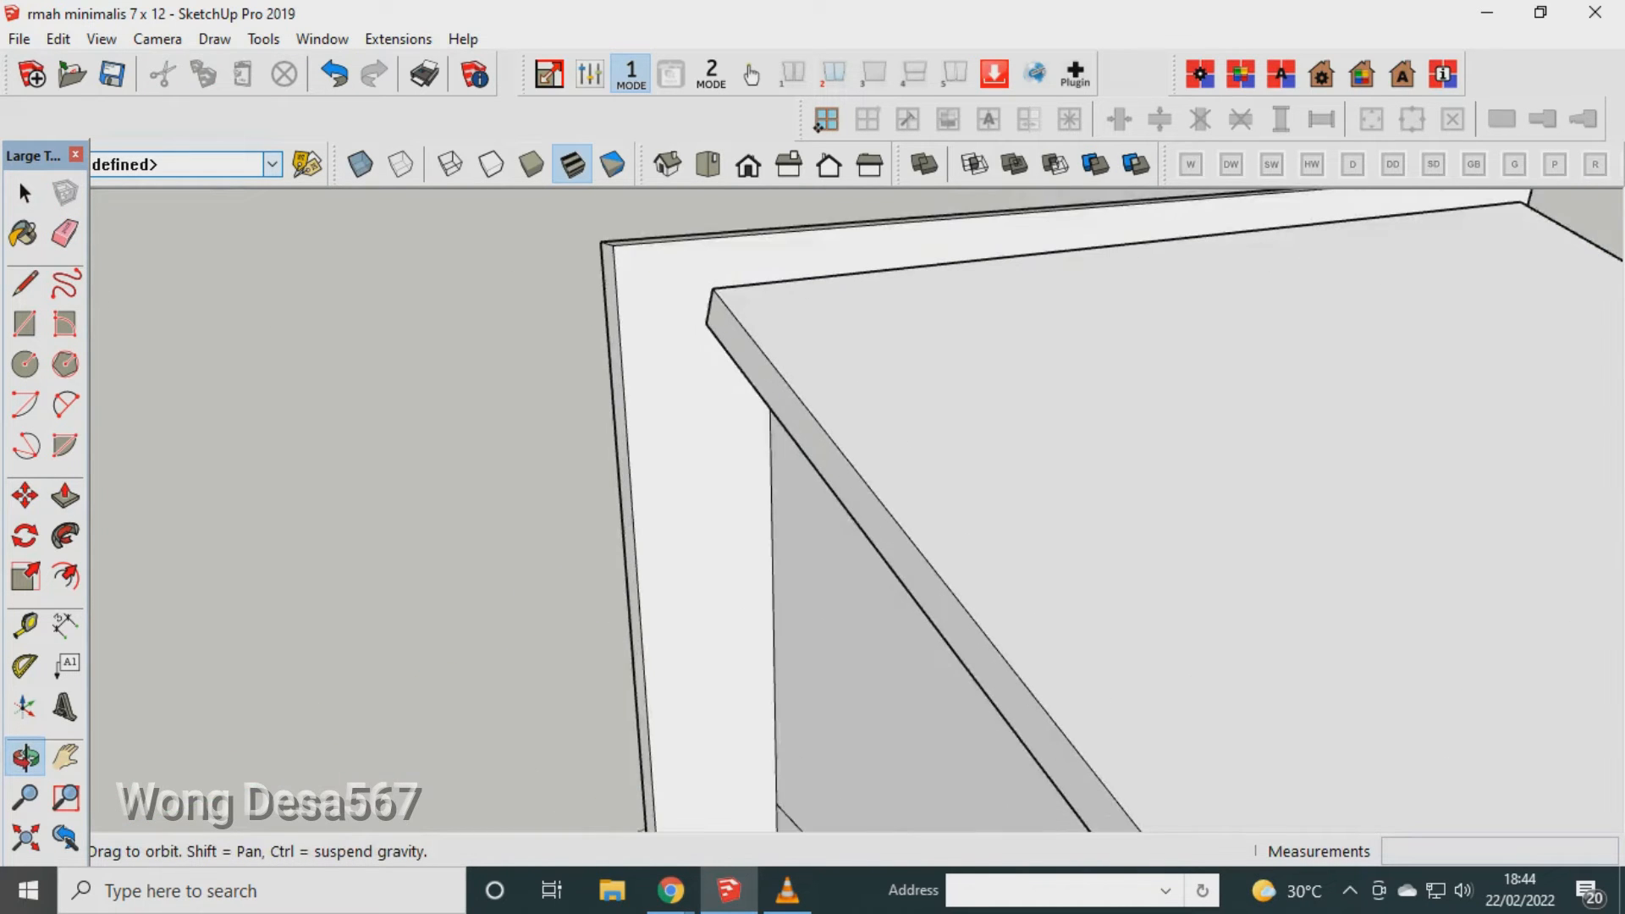
click(24, 627)
scroll(576, 397, up, 3)
click(885, 471)
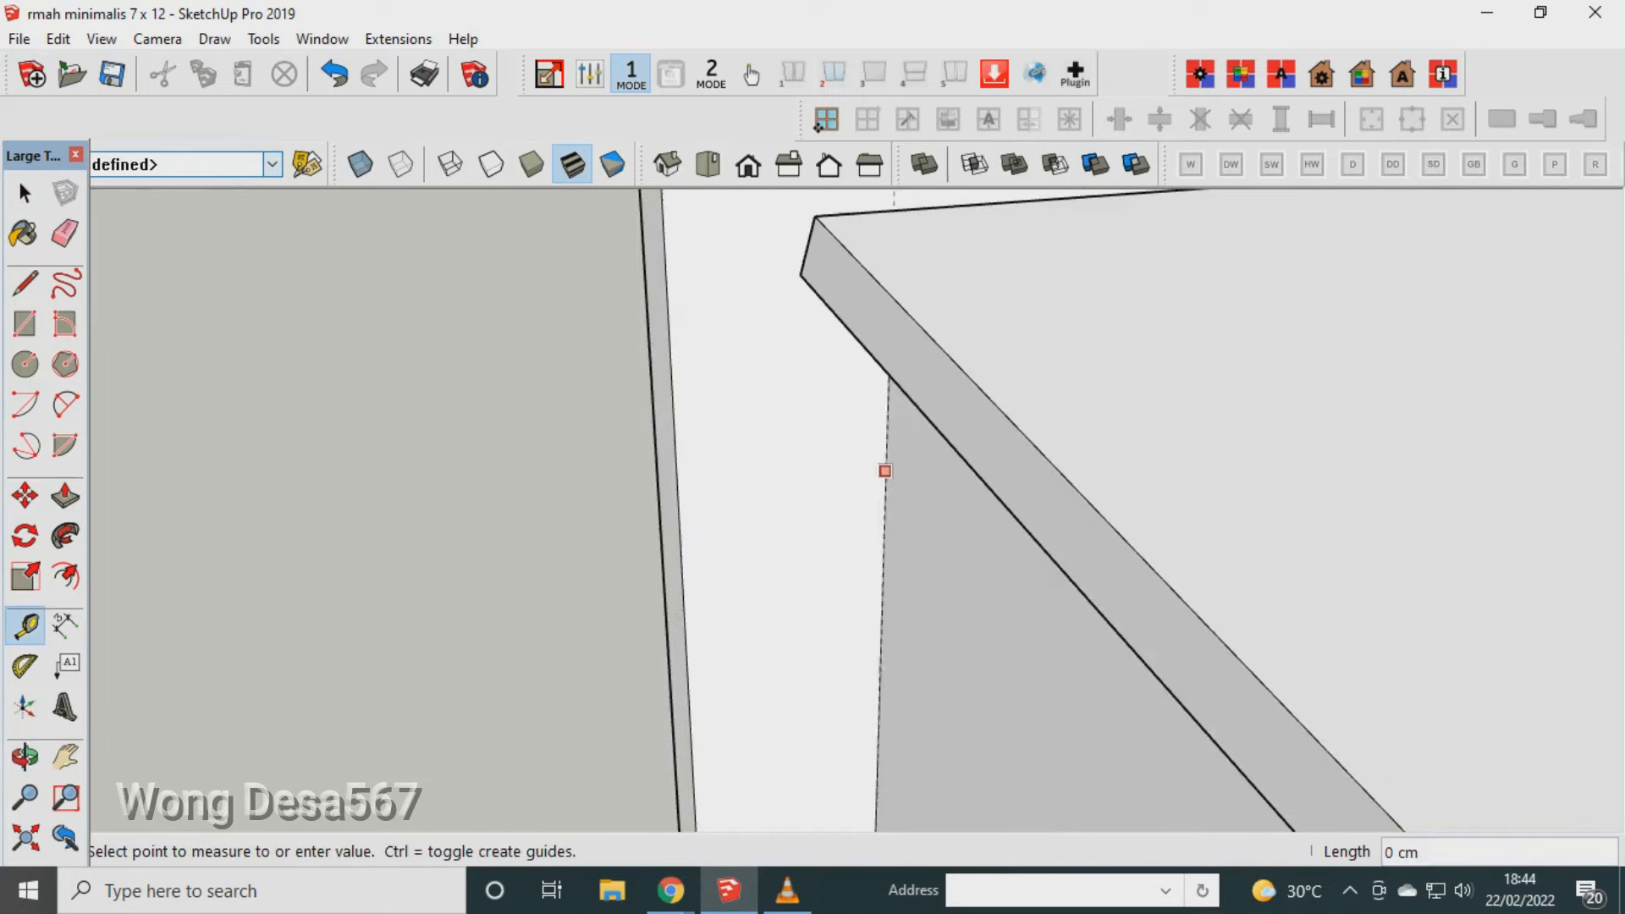
click(801, 275)
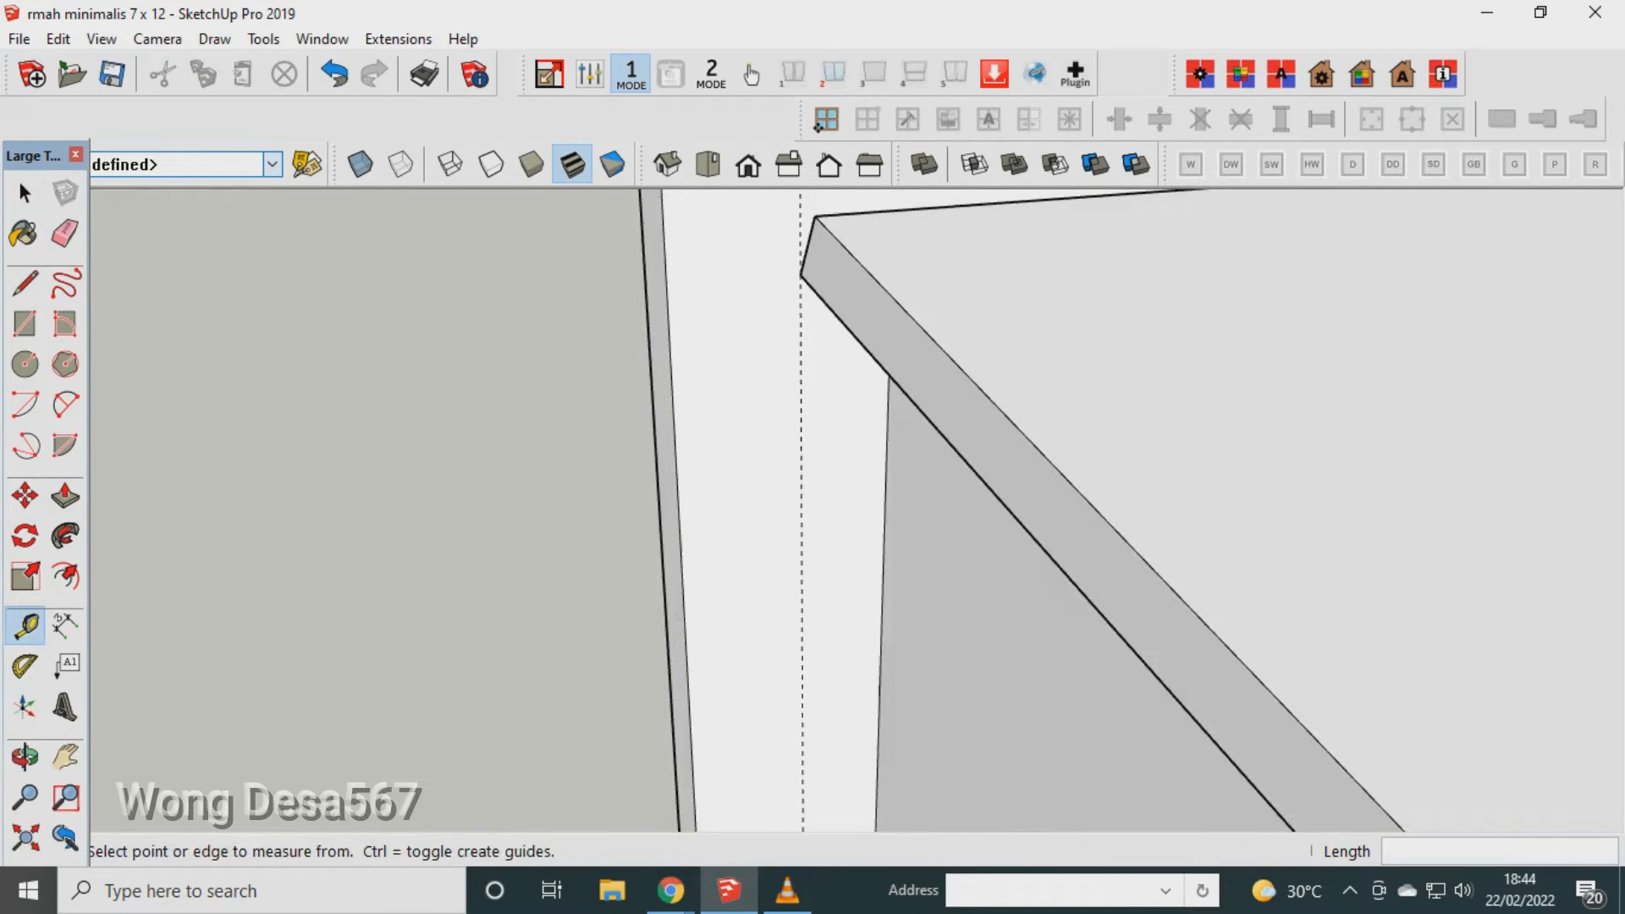
click(25, 758)
middle_drag(762, 338, 918, 542)
drag(918, 542, 969, 348)
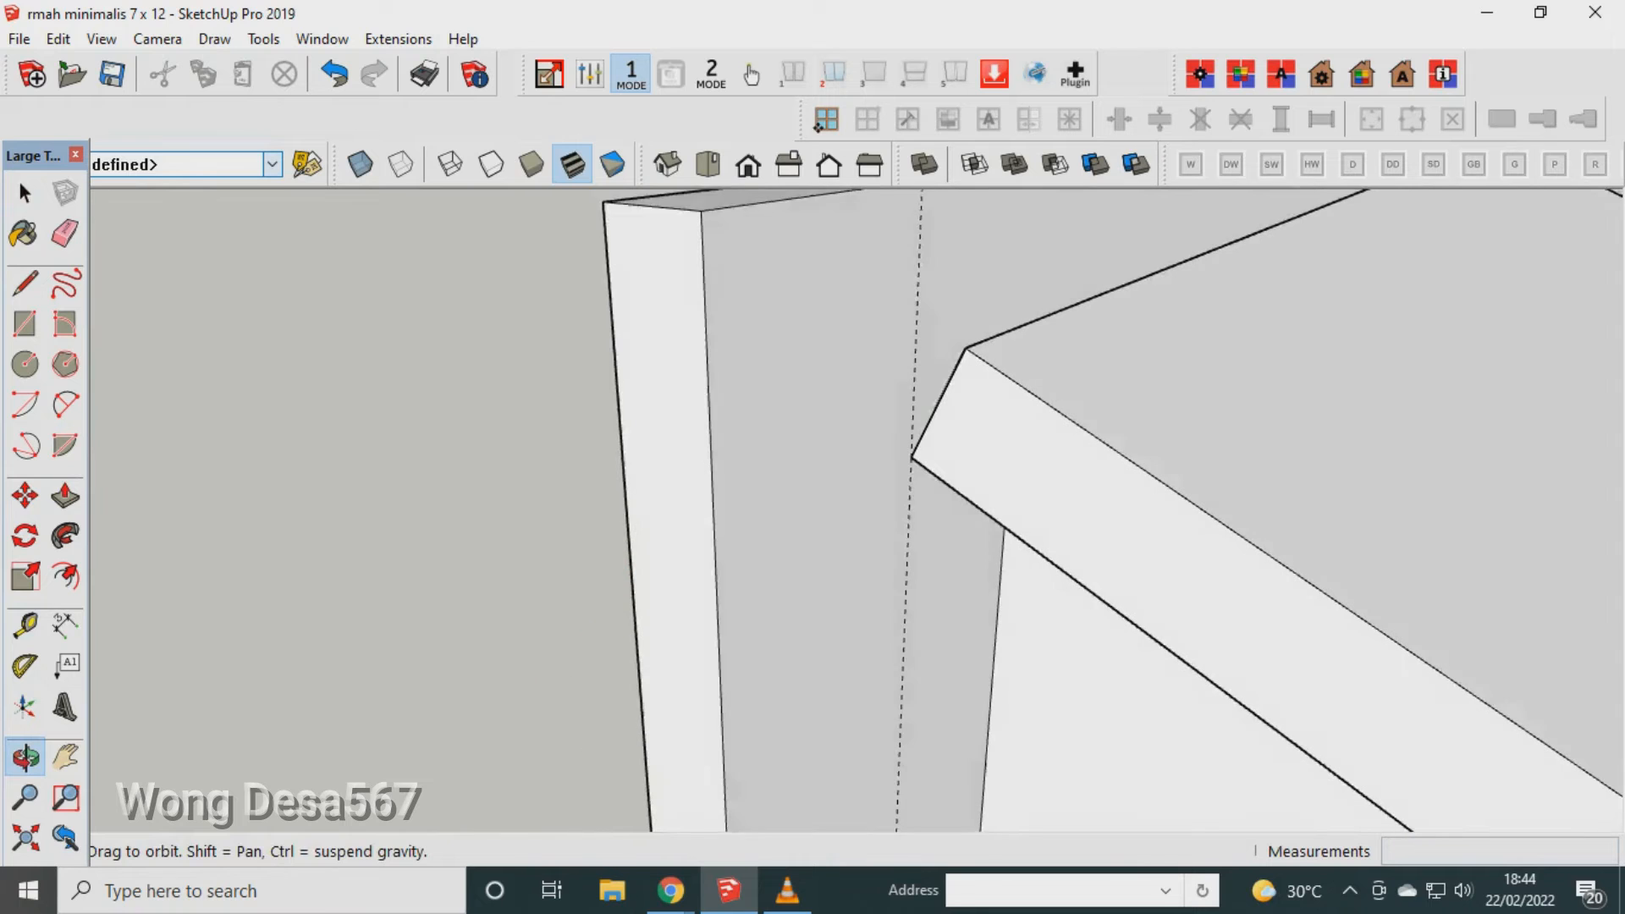
scroll(968, 348, up, 2)
click(24, 283)
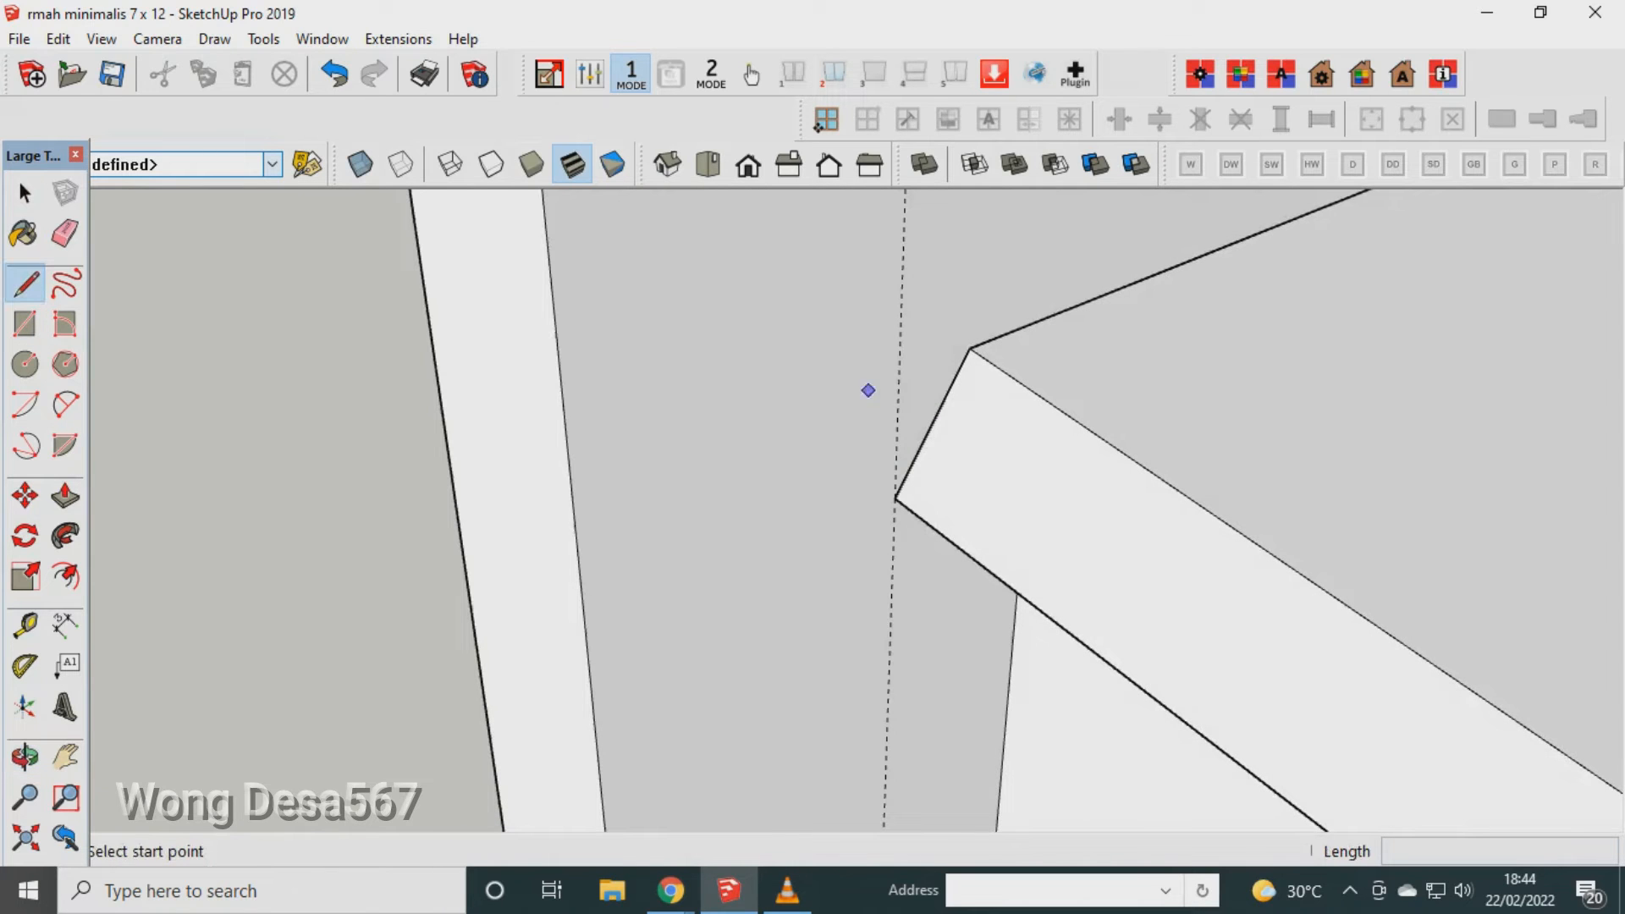
click(969, 348)
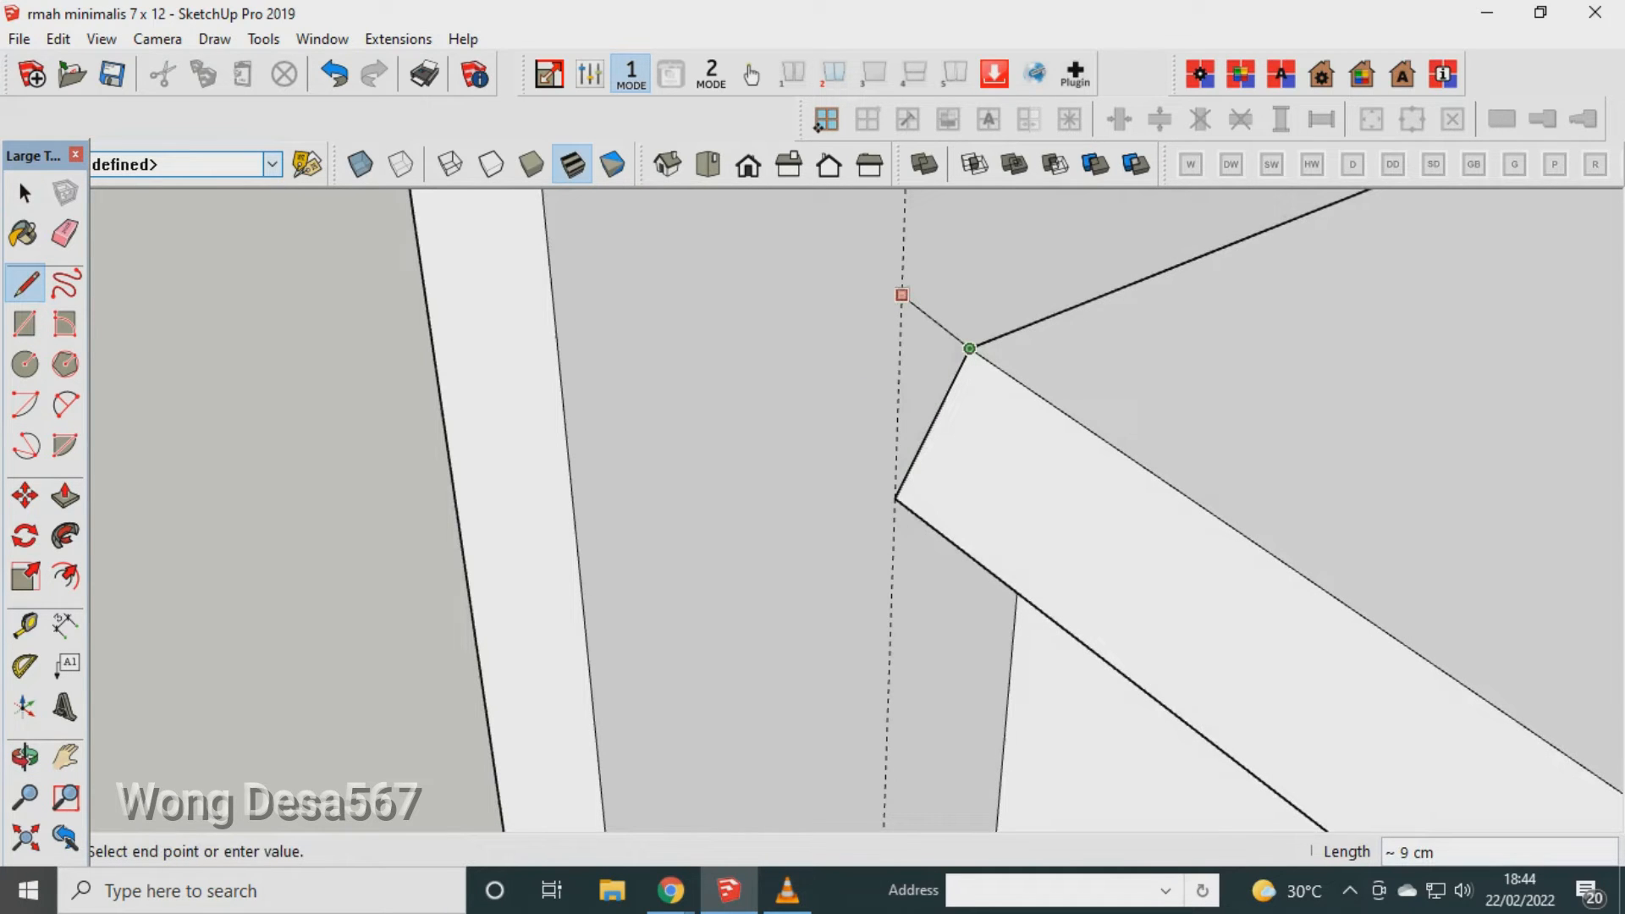
key(Escape)
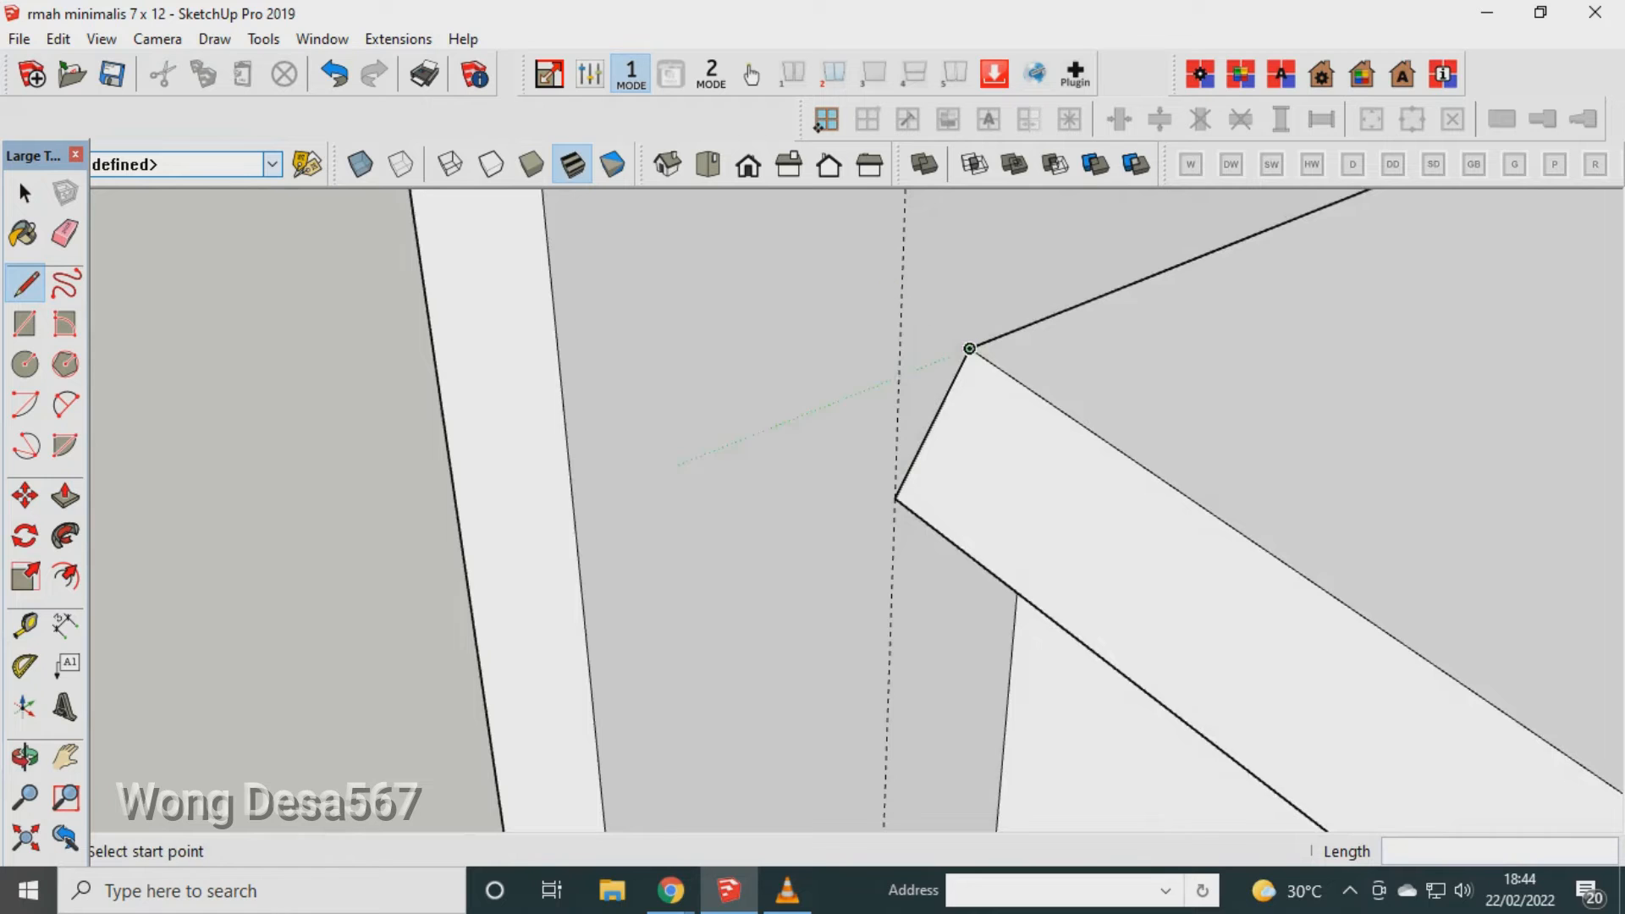
Add a guide parallel to the tall wall's top edge, about 22 cm below it, near the roof slab's upper corner.
scroll(733, 569, down, 3)
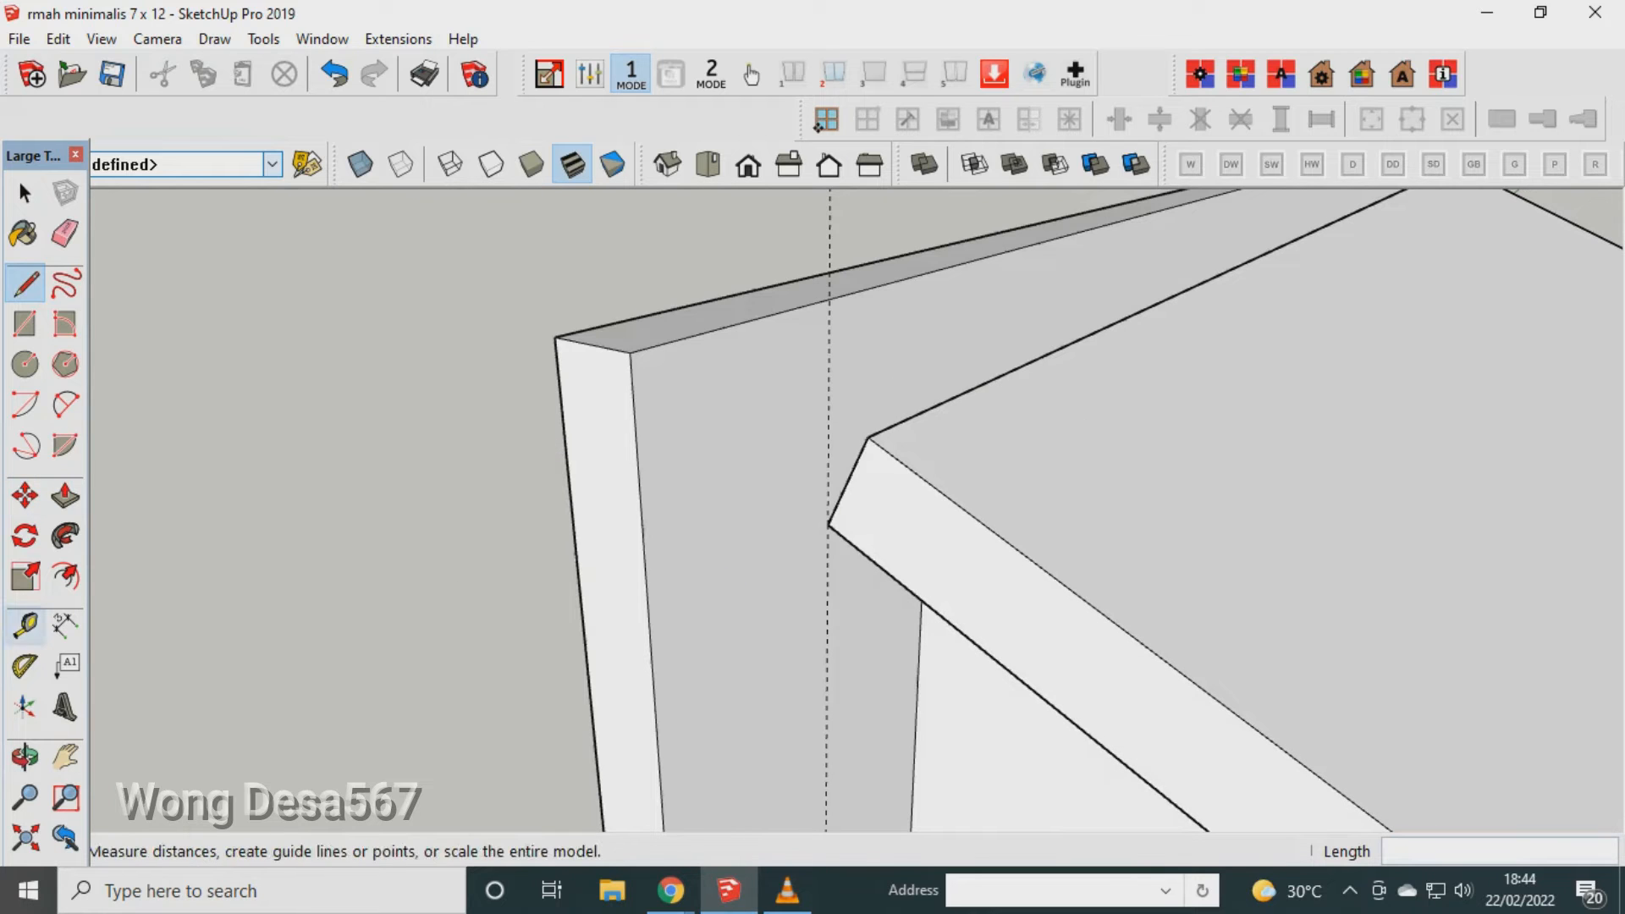
click(24, 627)
click(763, 317)
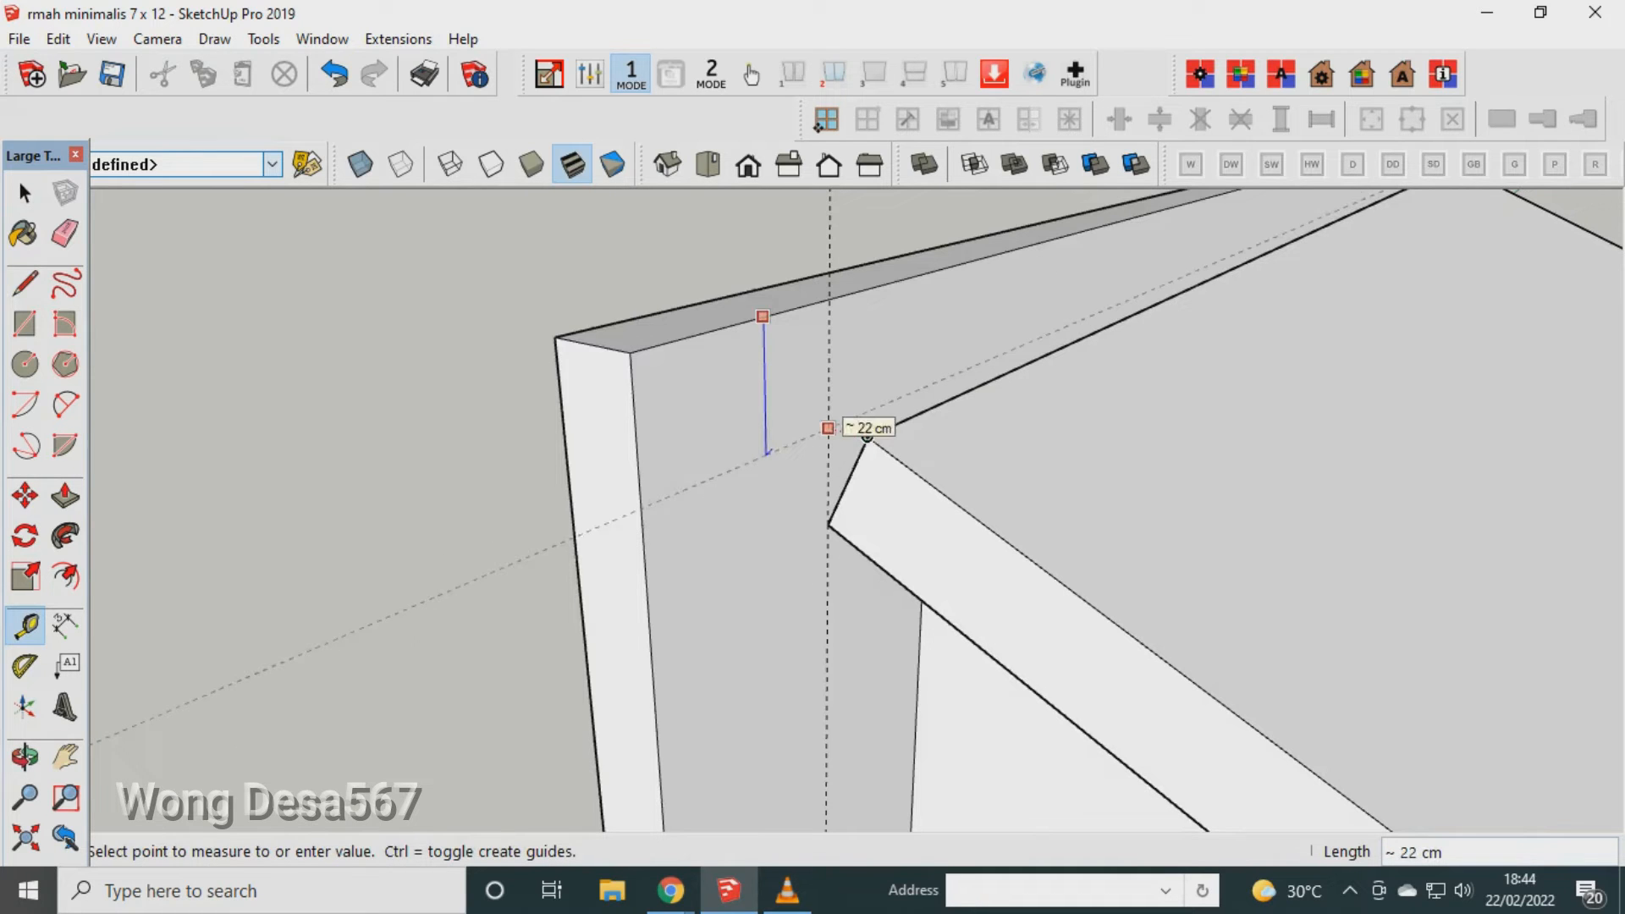
Draw a 9 cm line continuing the roof slope to the vertical guide and a vertical line down to the slab's lower corner.
click(25, 283)
scroll(828, 430, up, 4)
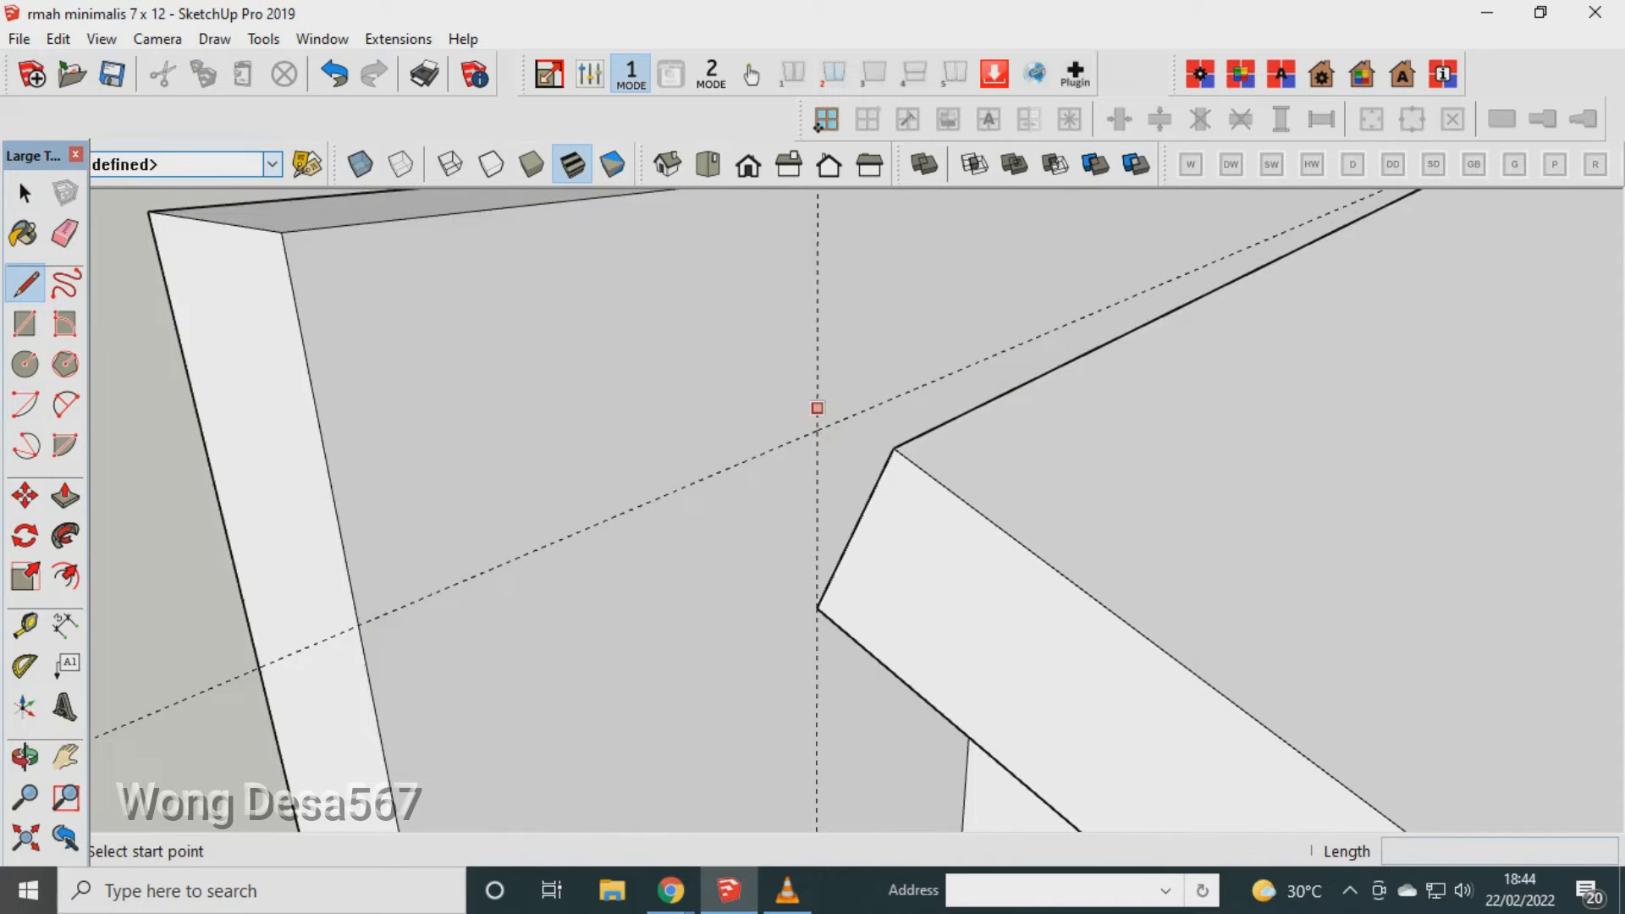
click(893, 447)
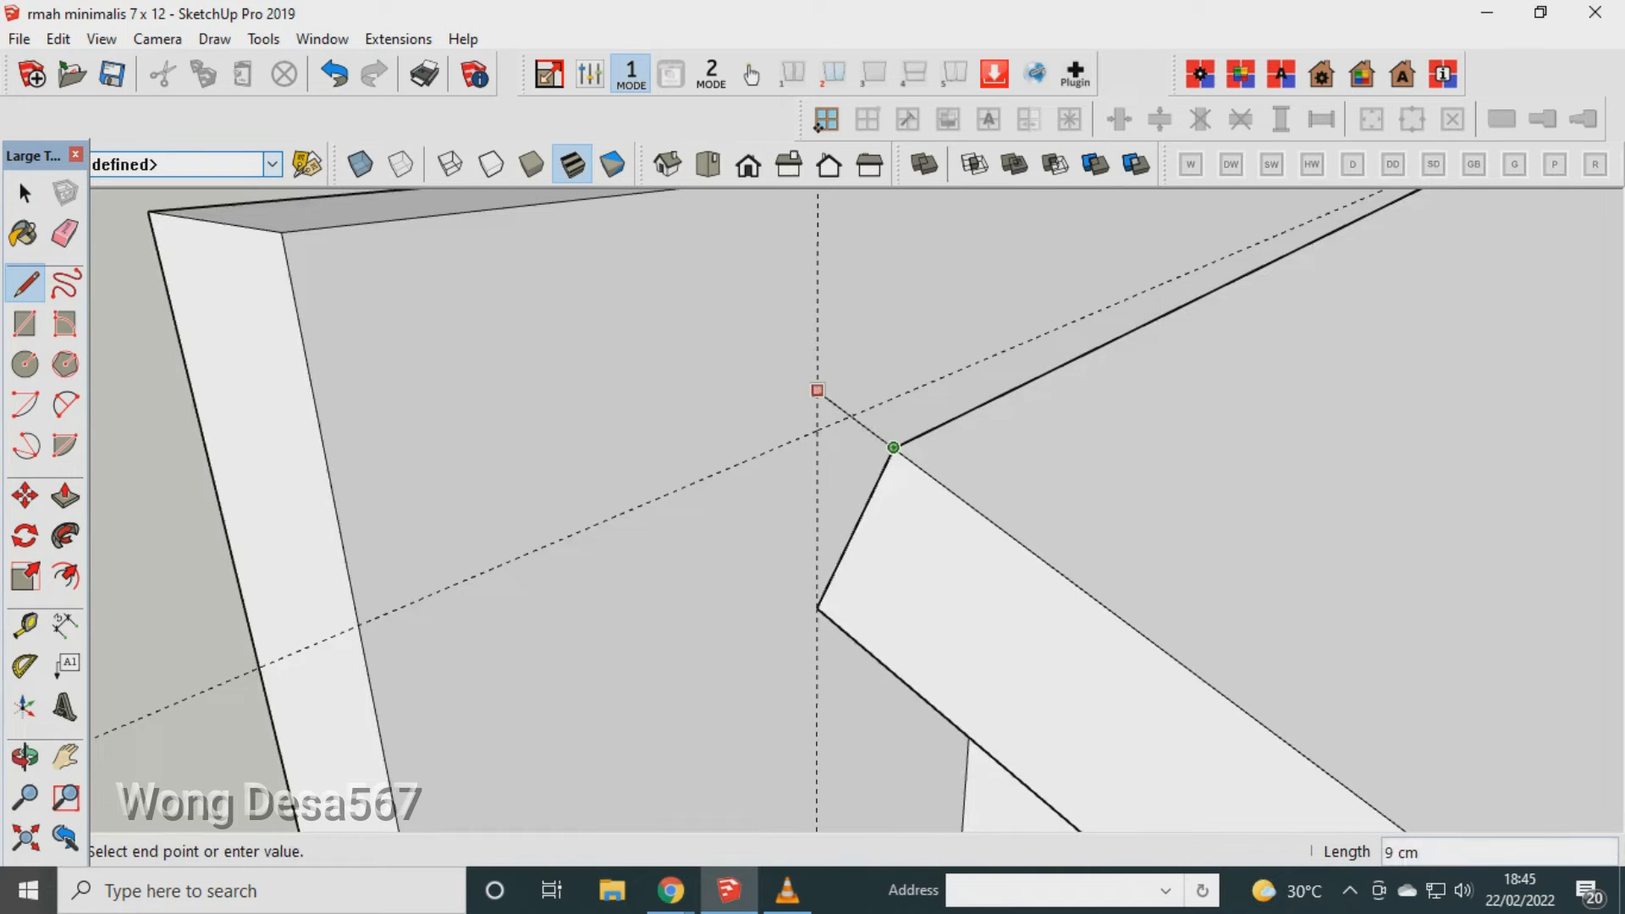
scroll(817, 405, up, 2)
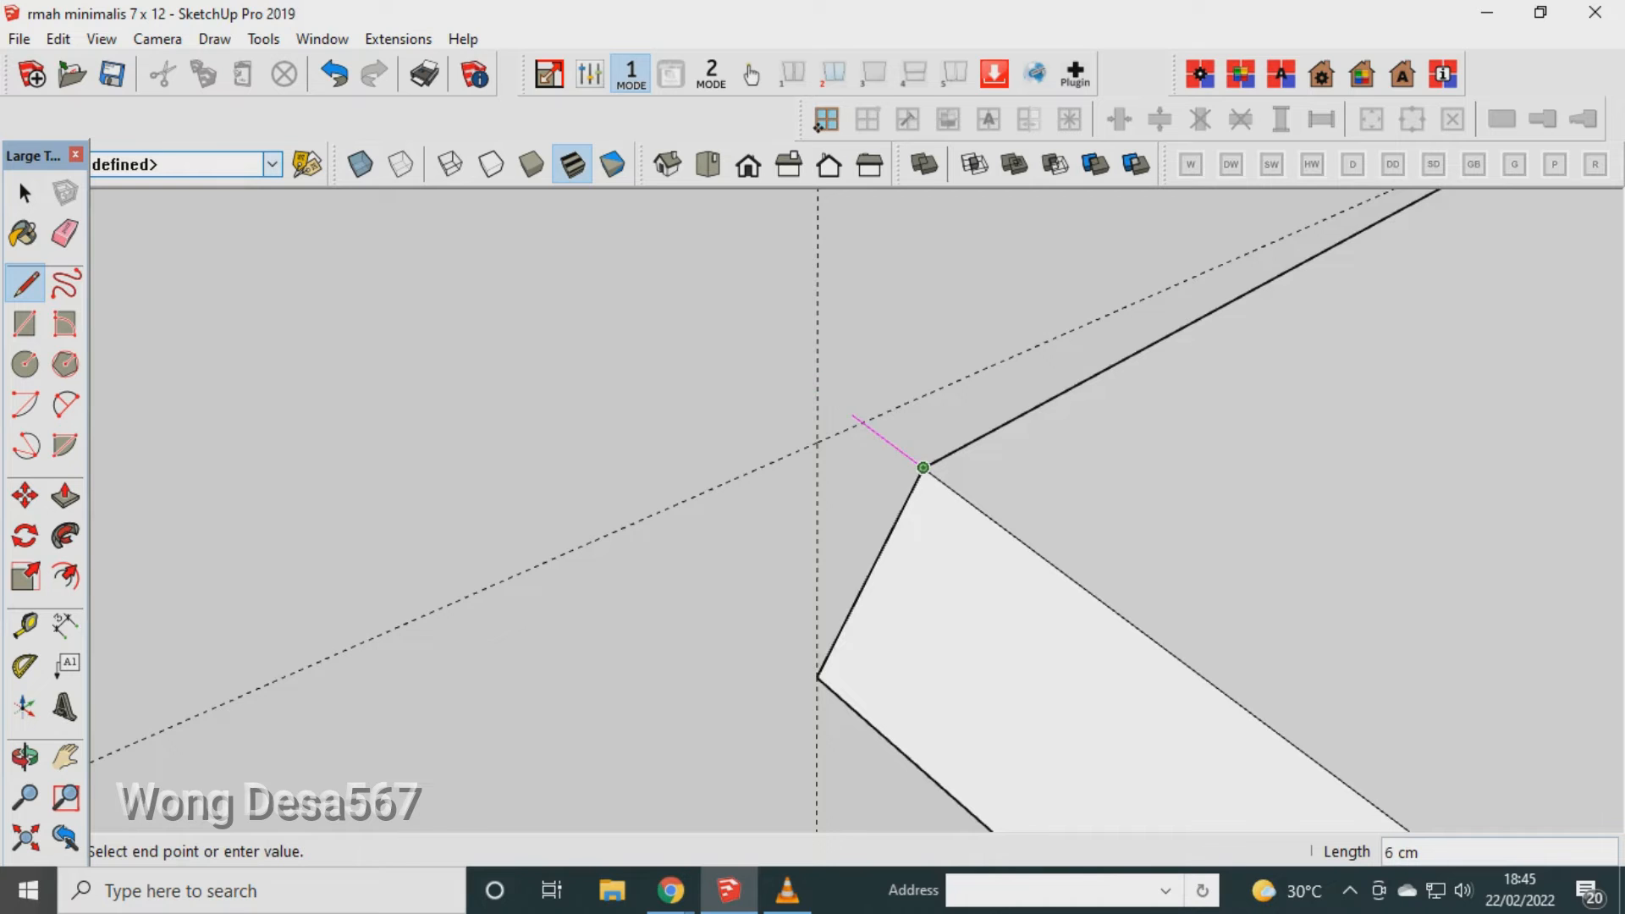
click(817, 389)
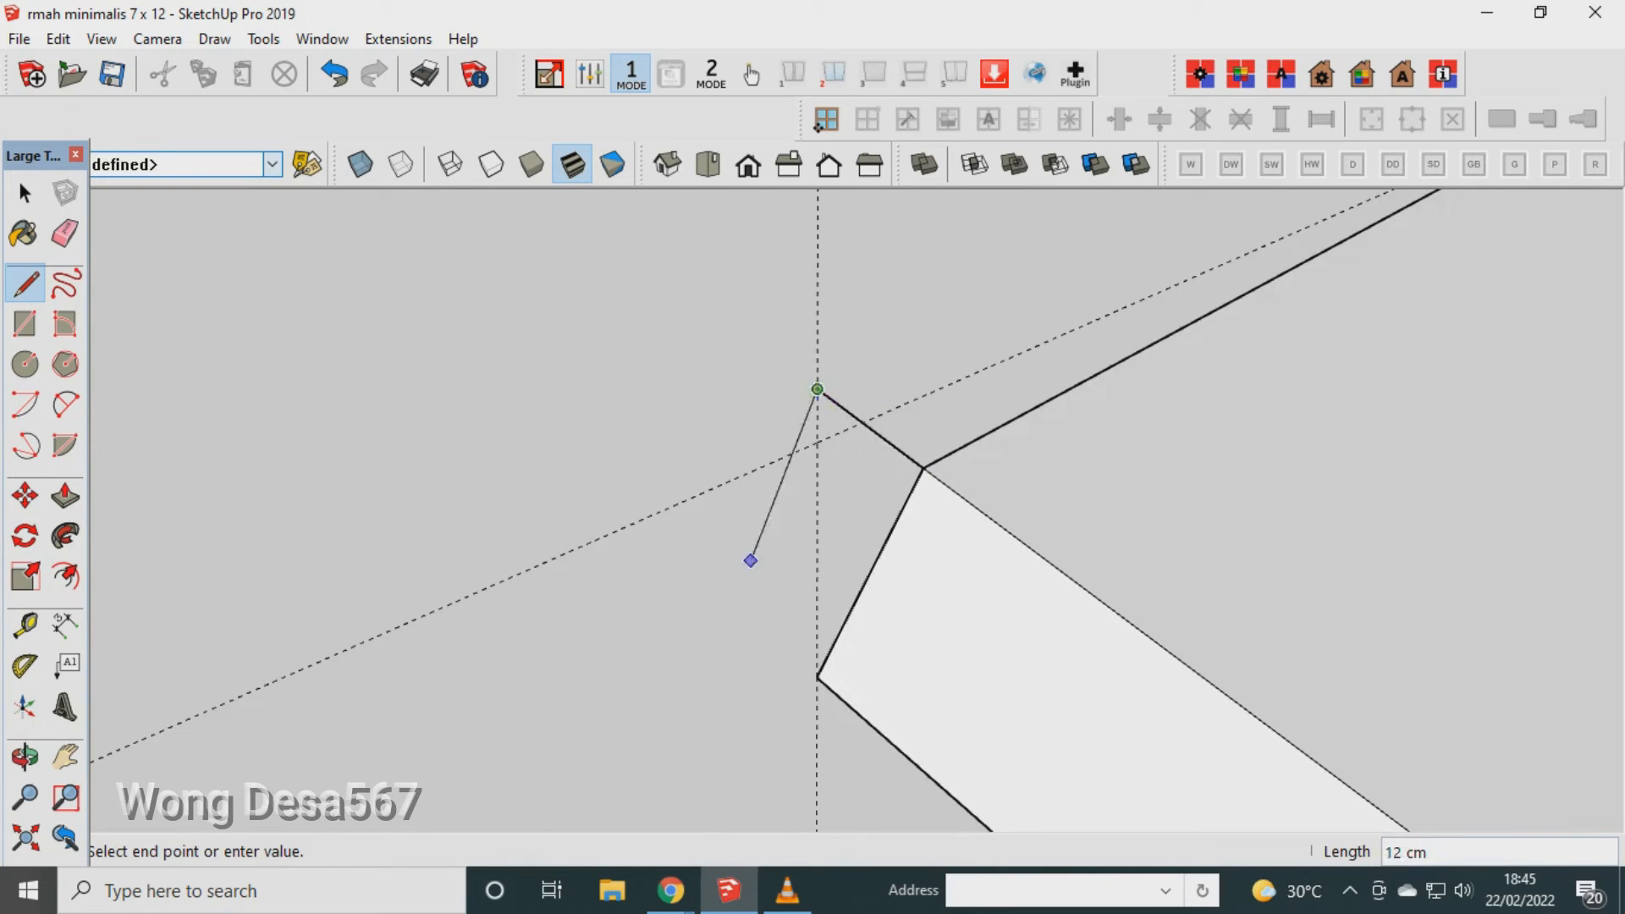
click(815, 677)
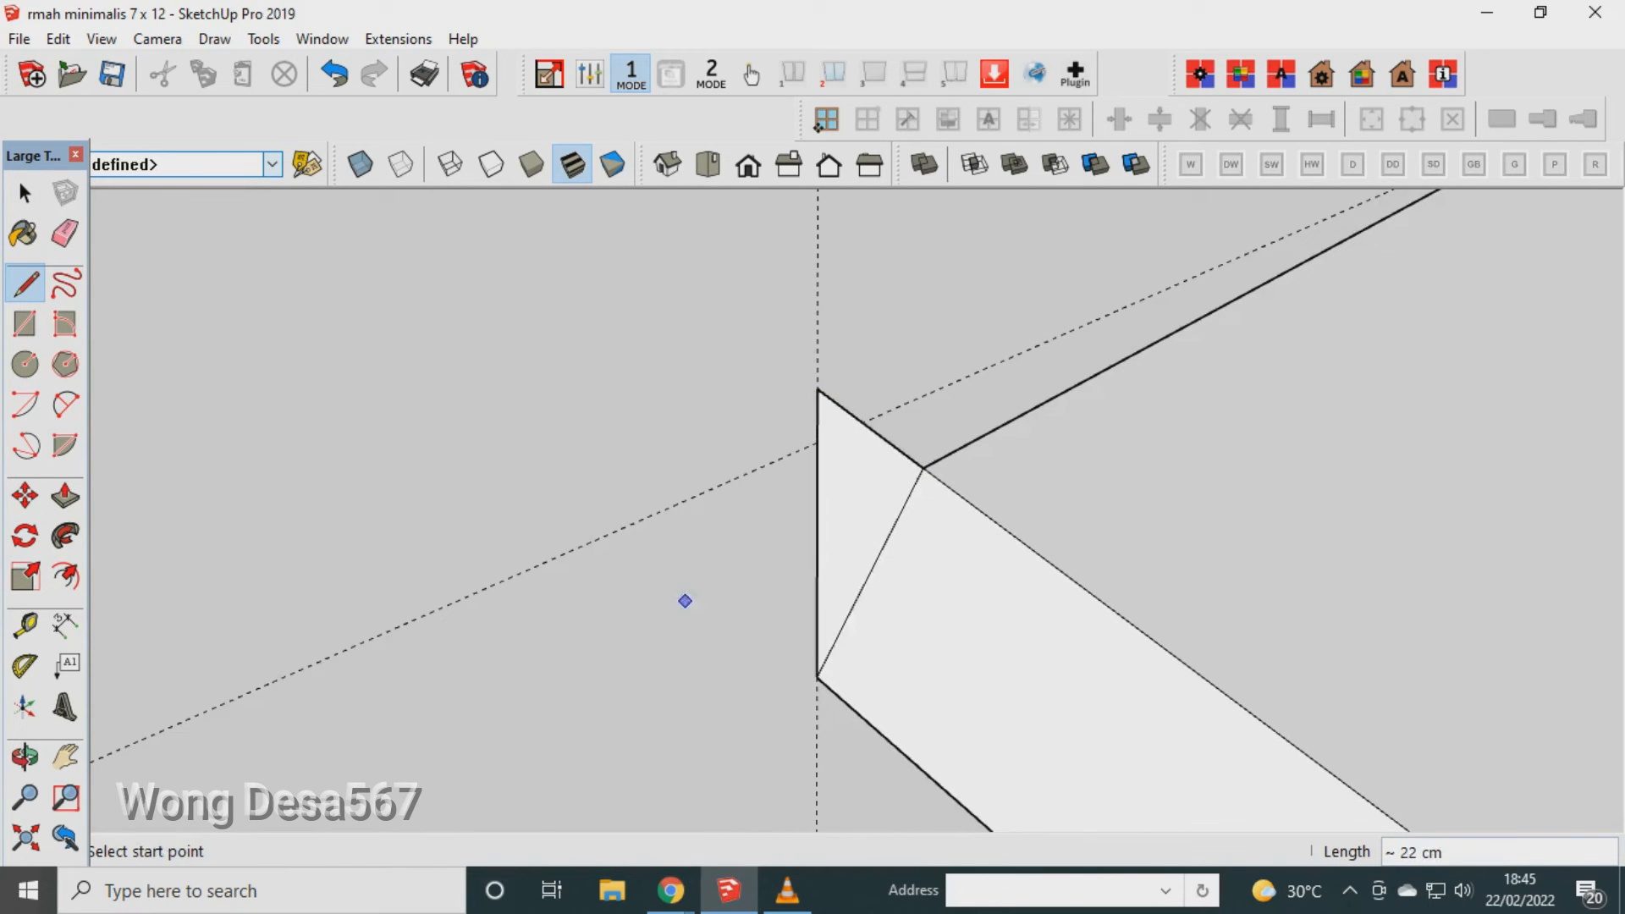
Delete the vertical and sloping construction guides at the roof slab's upper end.
click(65, 233)
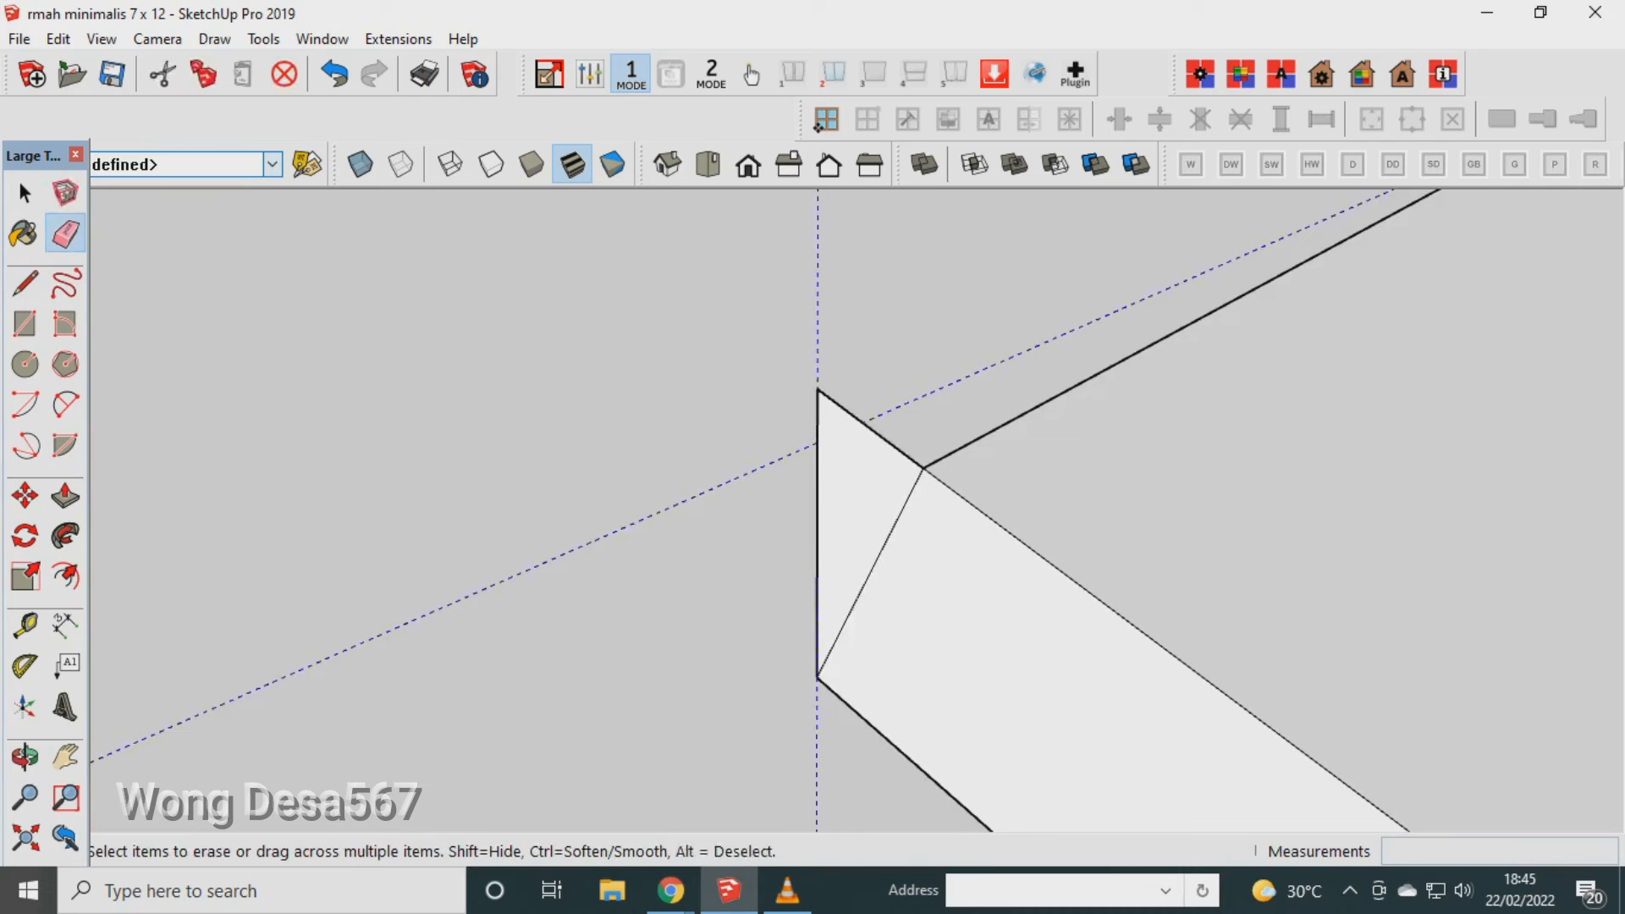
mouse_move(846, 508)
middle_down()
mouse_move(935, 436)
mouse_move(889, 461)
mouse_move(622, 457)
middle_up()
scroll(541, 461, down, 3)
middle_drag(744, 449, 572, 410)
scroll(609, 406, up, 4)
middle_drag(732, 533, 728, 533)
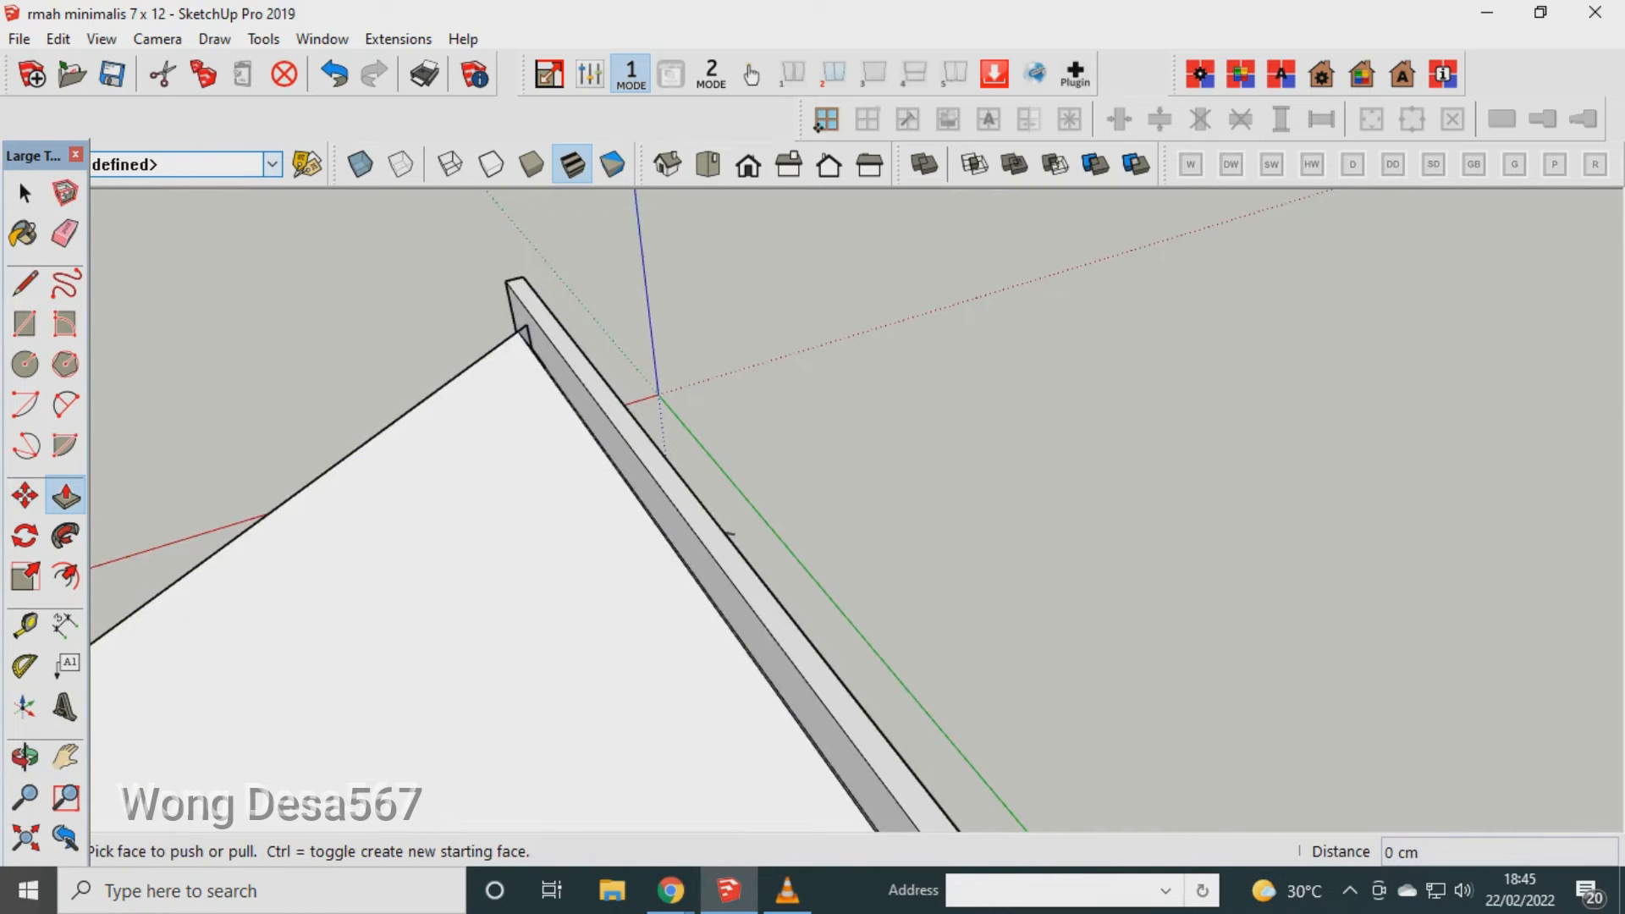
click(636, 470)
click(616, 470)
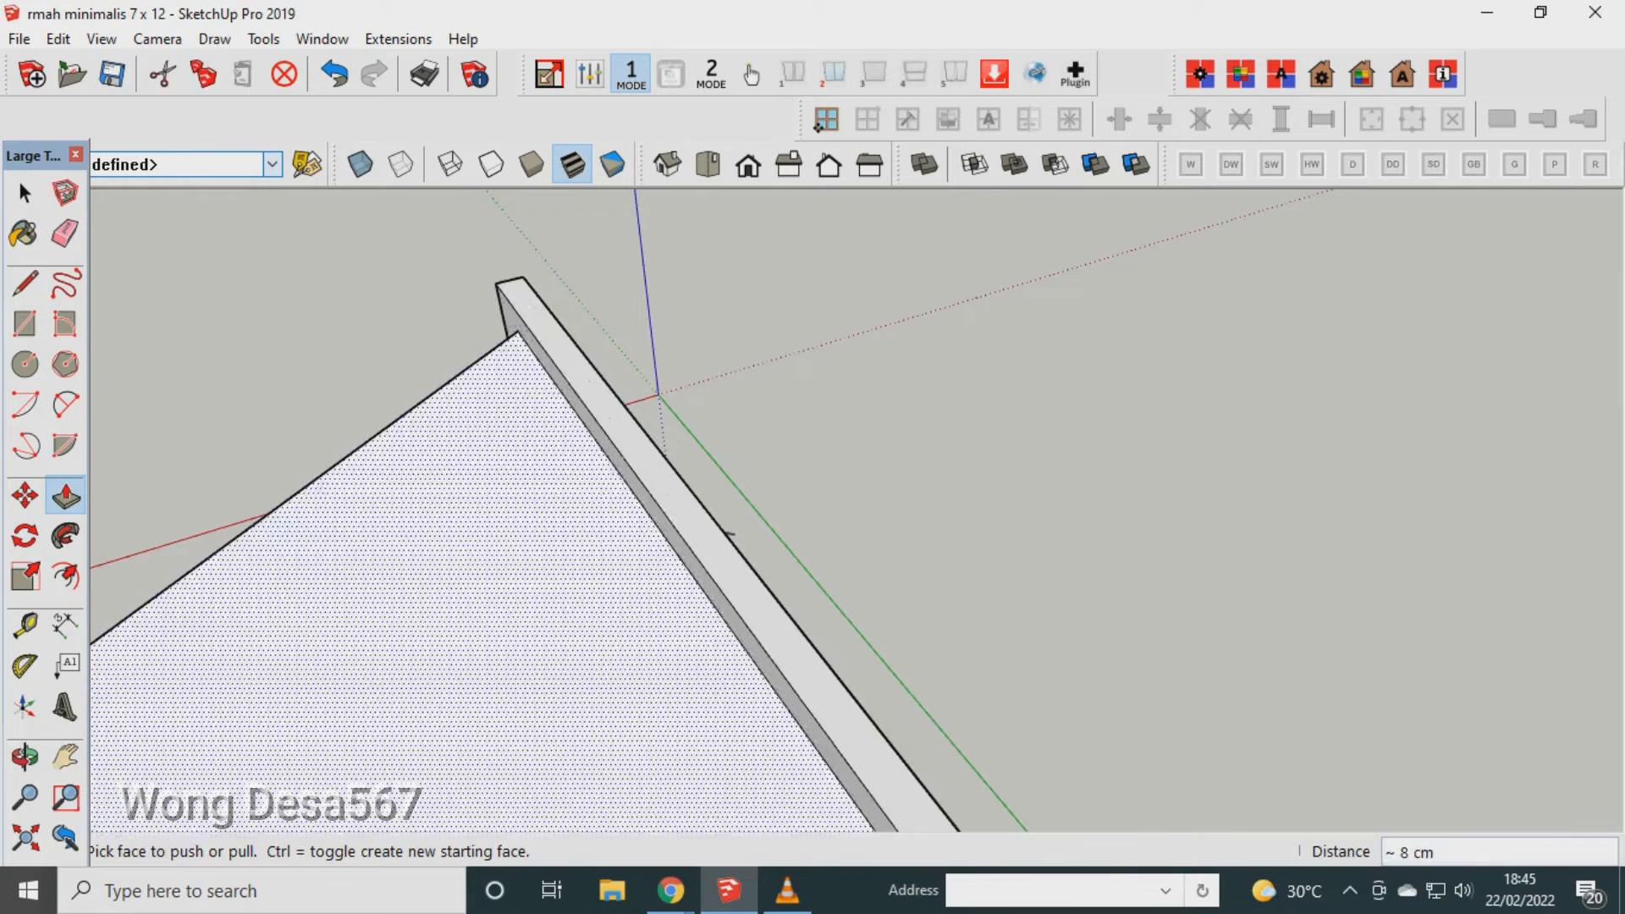
key(ctrl+z)
Extrude the small triangular face at the slab's upper corner 767 cm along the tall wall to the slab's opposite end.
click(521, 336)
scroll(744, 565, down, 3)
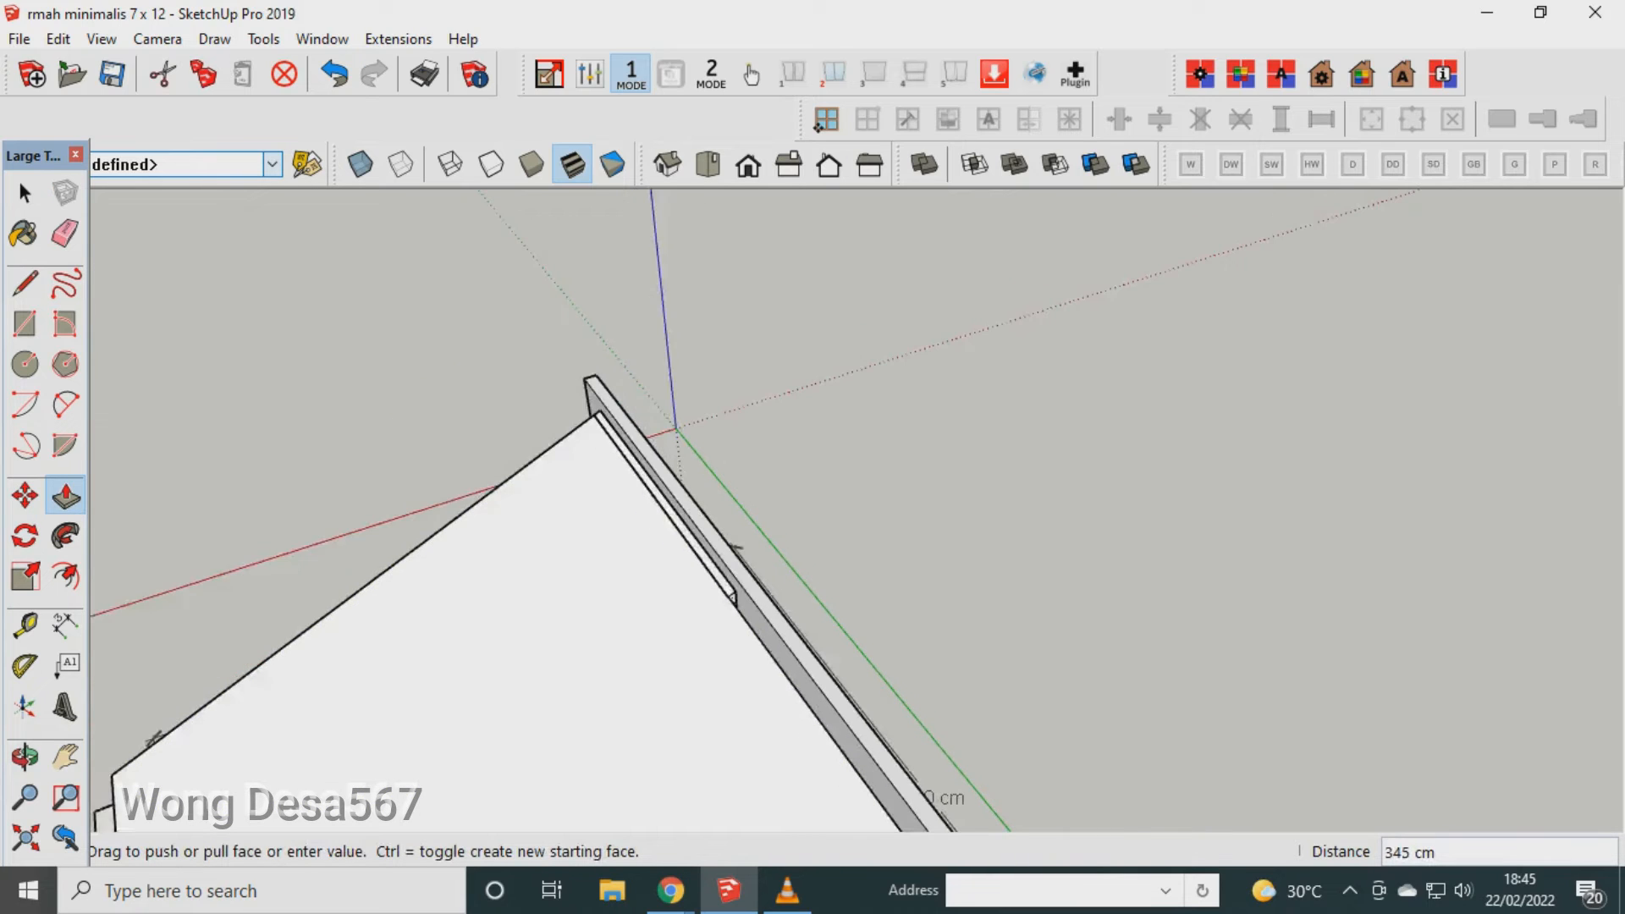
scroll(755, 558, down, 1)
scroll(756, 559, down, 2)
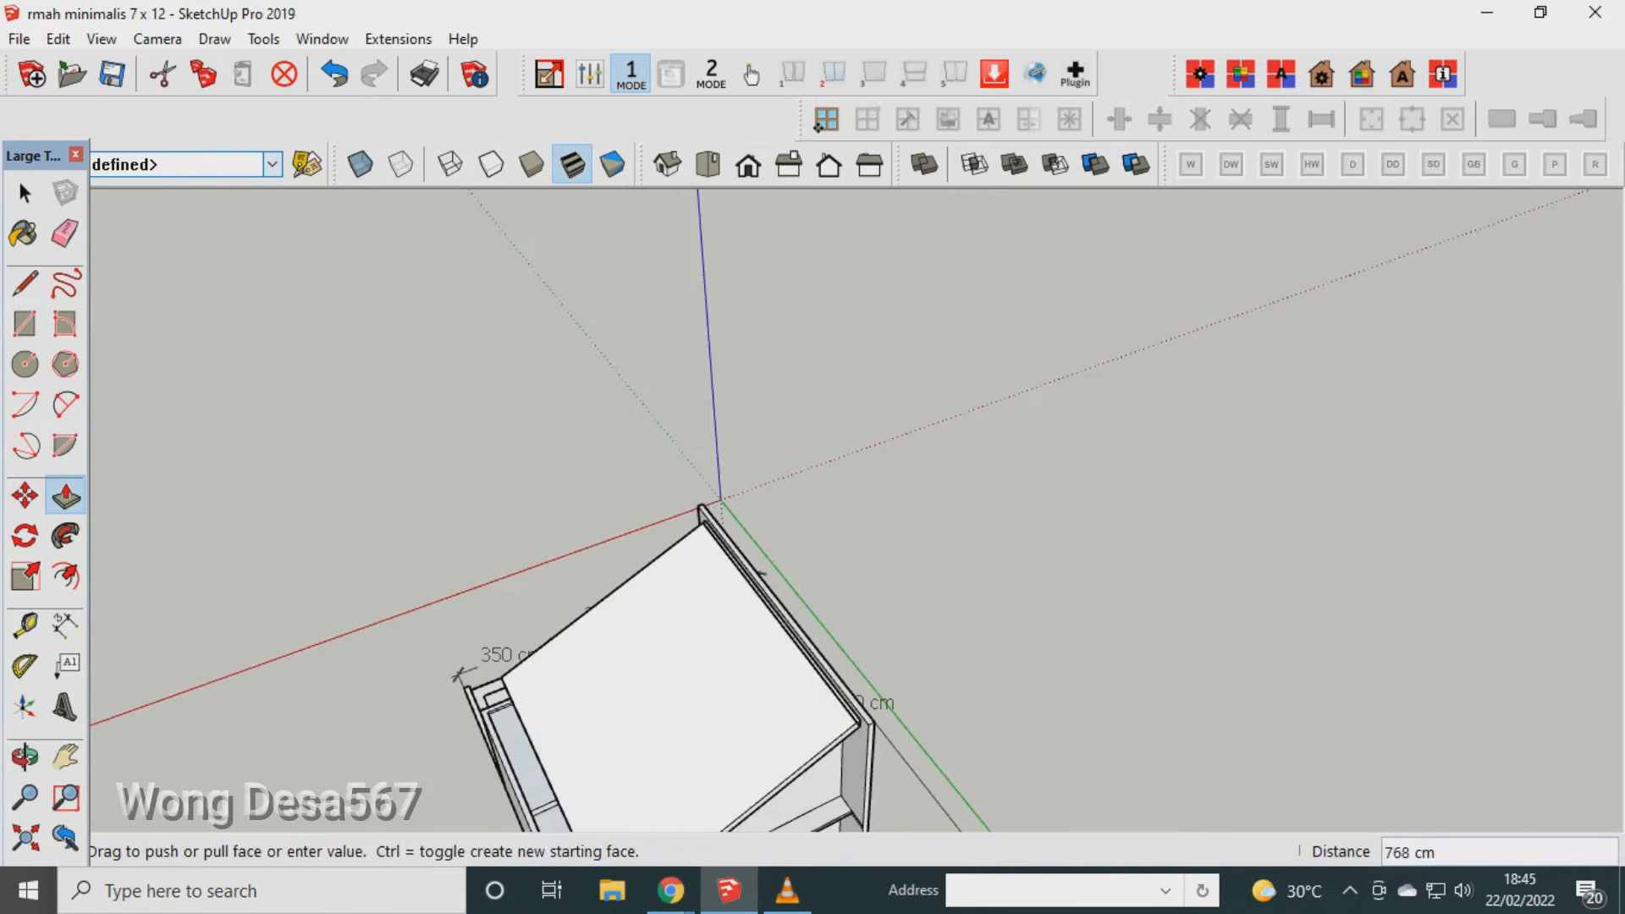
click(859, 725)
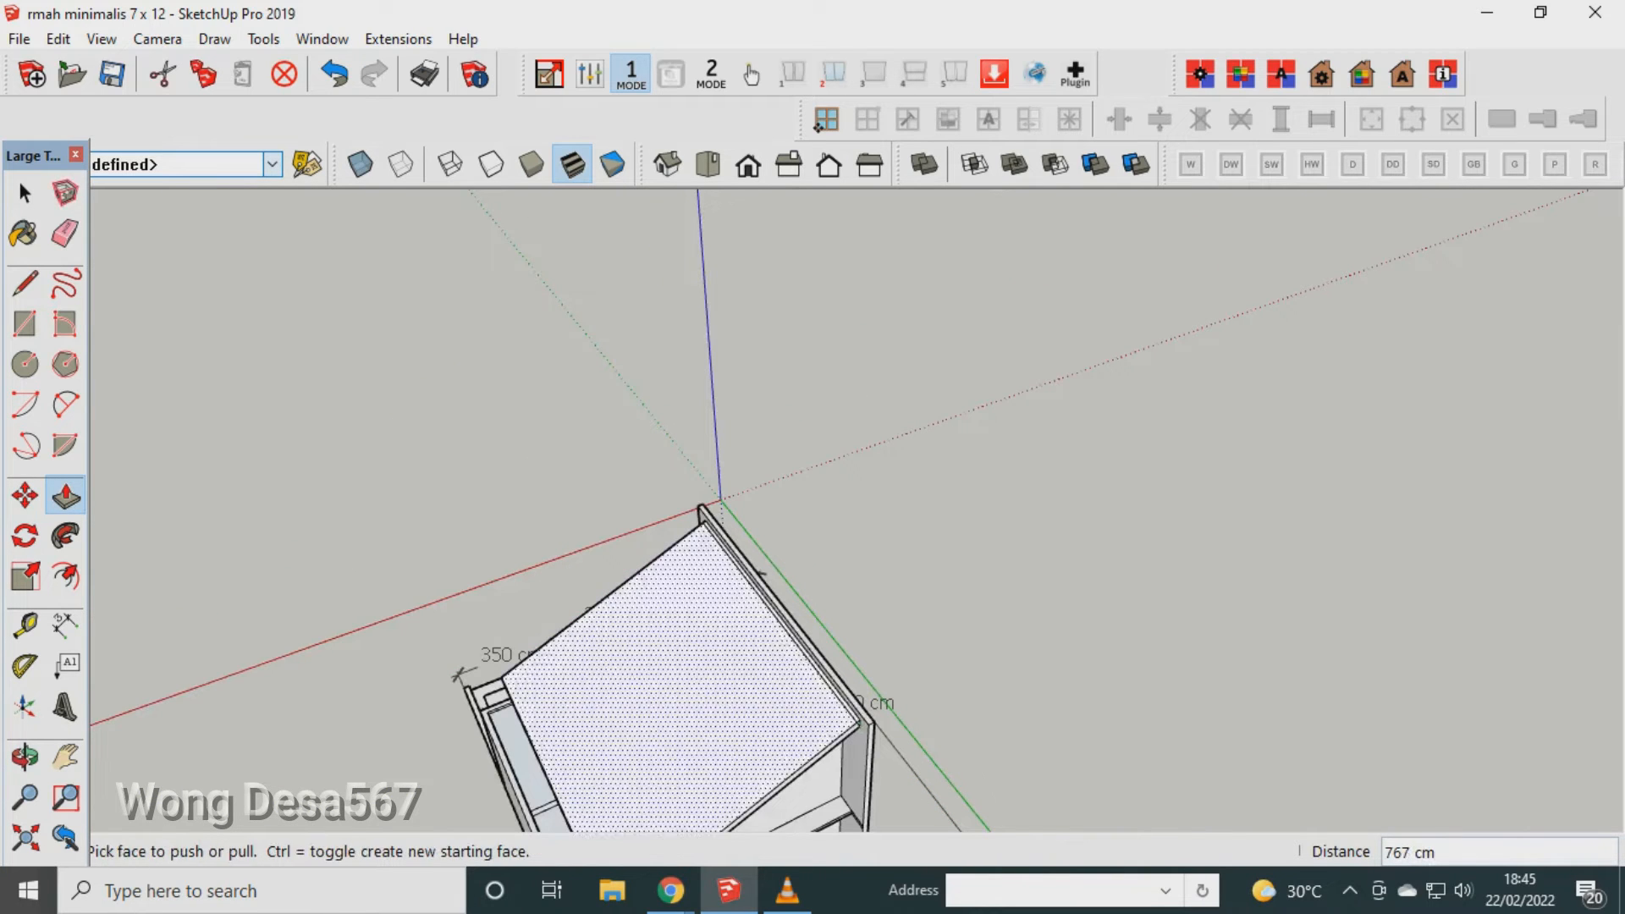
Erase the seam edge on the roof slab's top surface beside the tall wall.
scroll(773, 607, up, 2)
scroll(608, 532, up, 1)
click(65, 233)
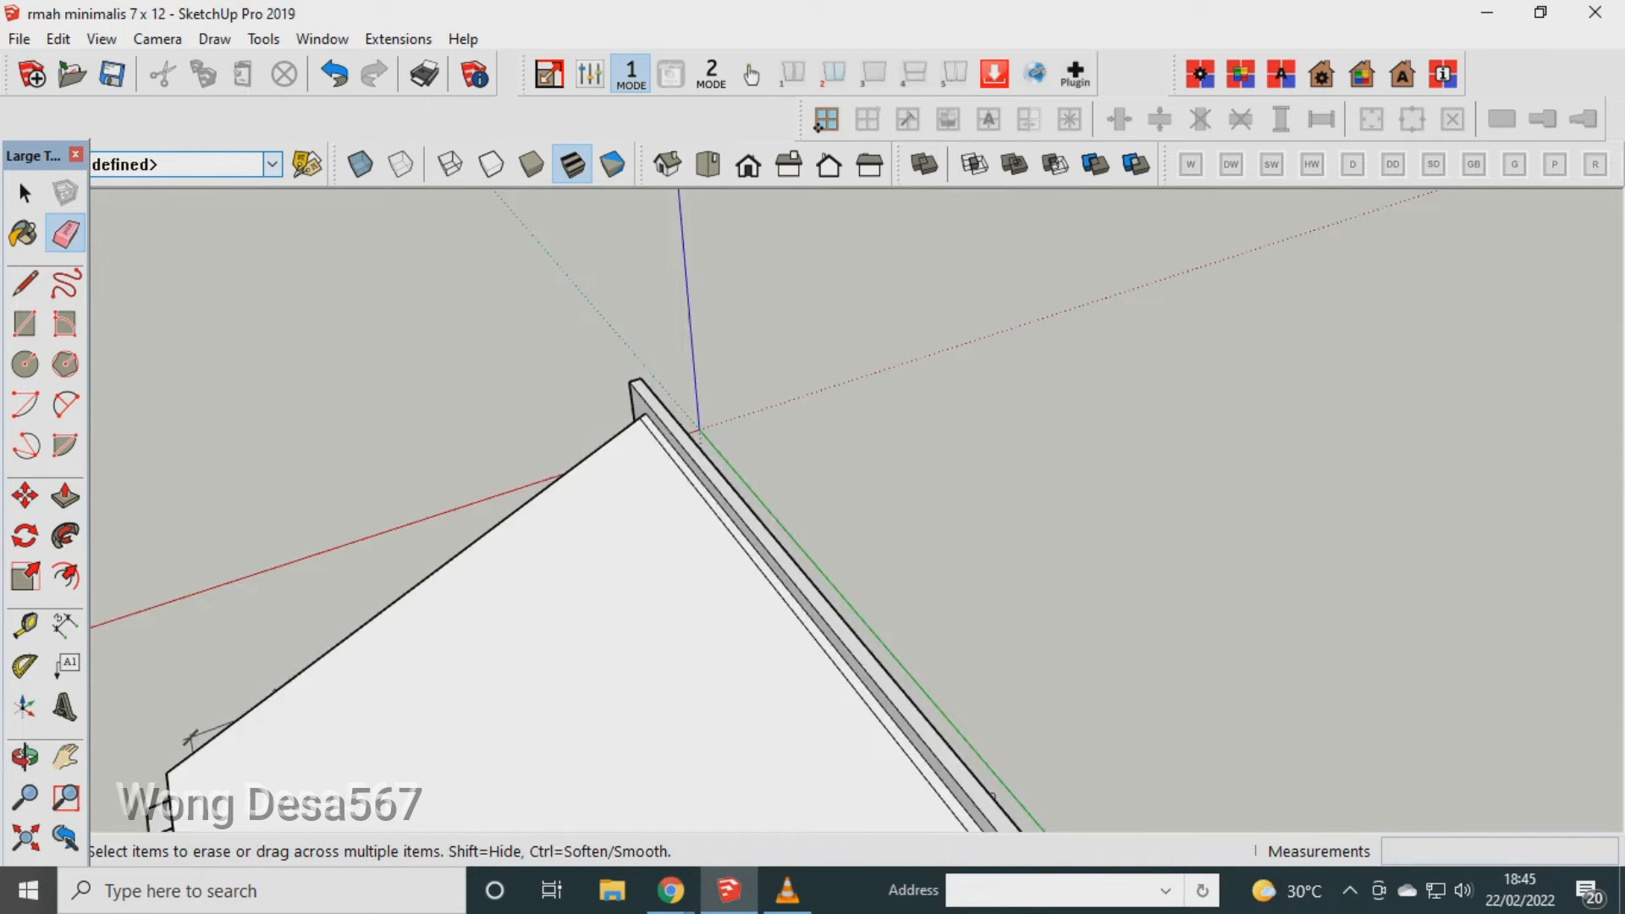
scroll(840, 338, down, 3)
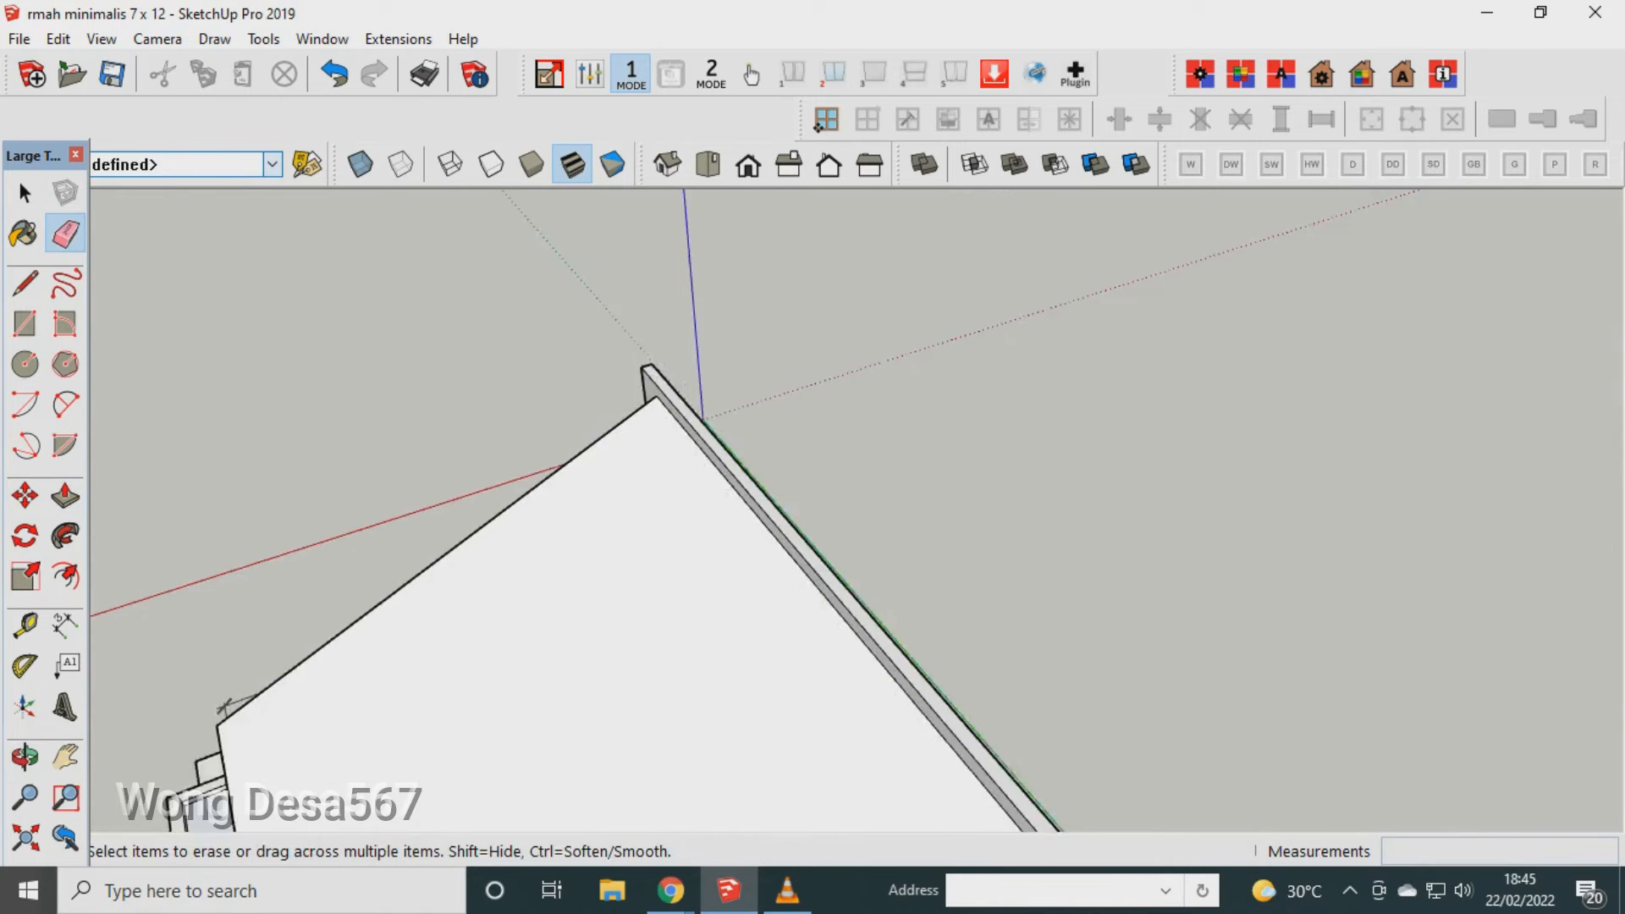
Erase the leftover diagonal edge on the slab's side face at its upper end against the tall wall.
scroll(901, 603, up, 5)
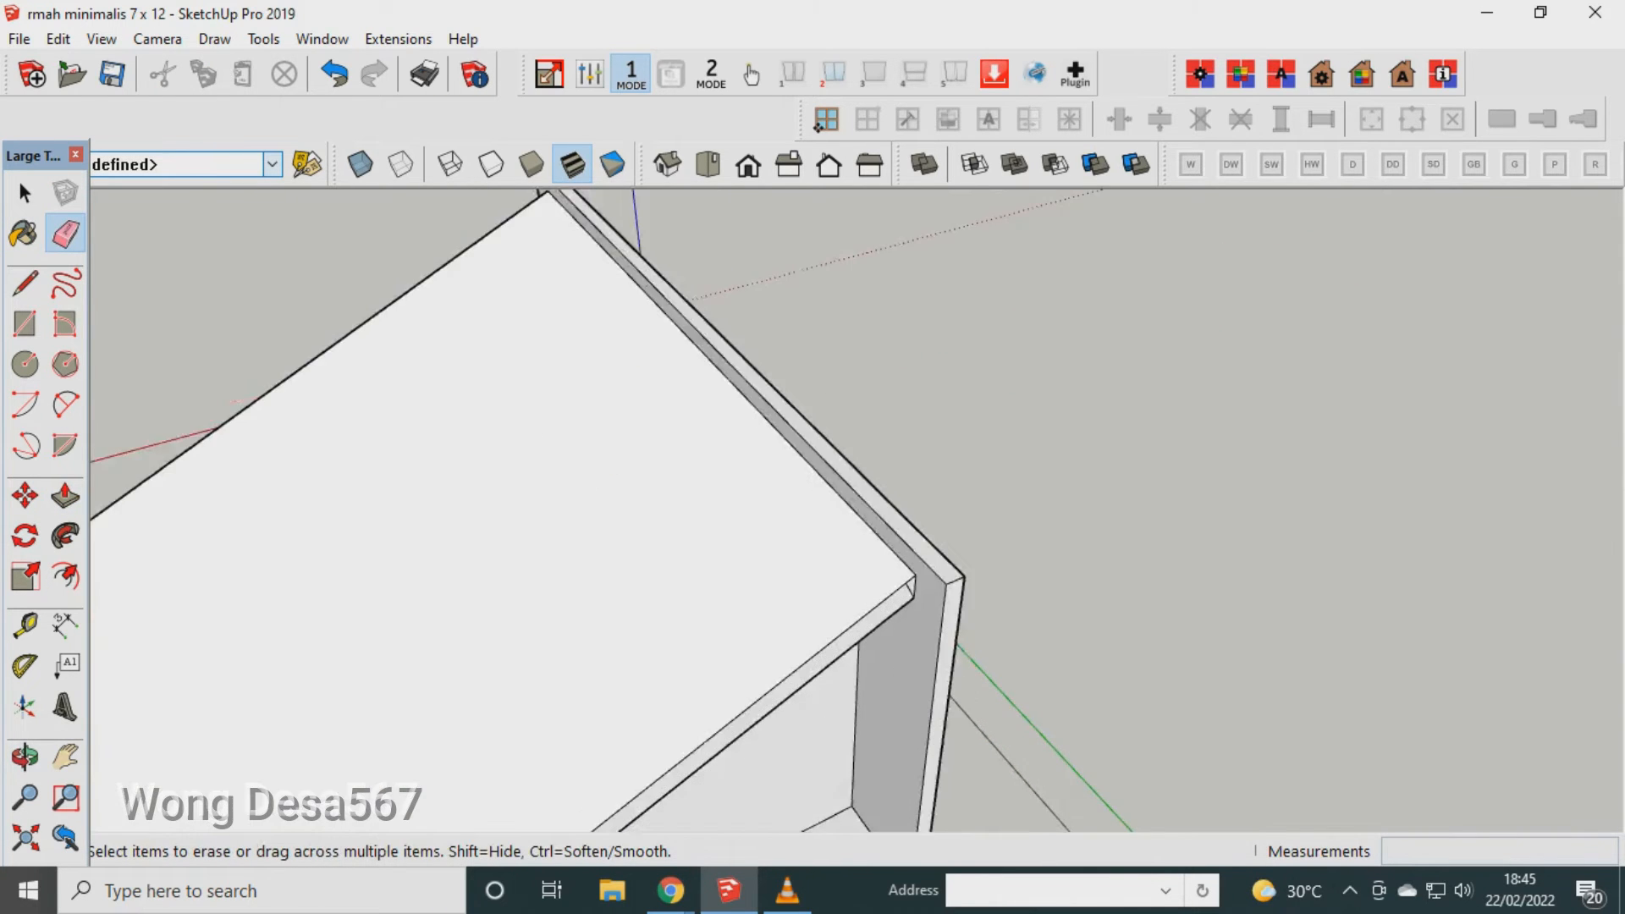
middle_drag(901, 603, 870, 599)
click(24, 756)
drag(381, 508, 935, 279)
scroll(936, 279, up, 2)
key(e)
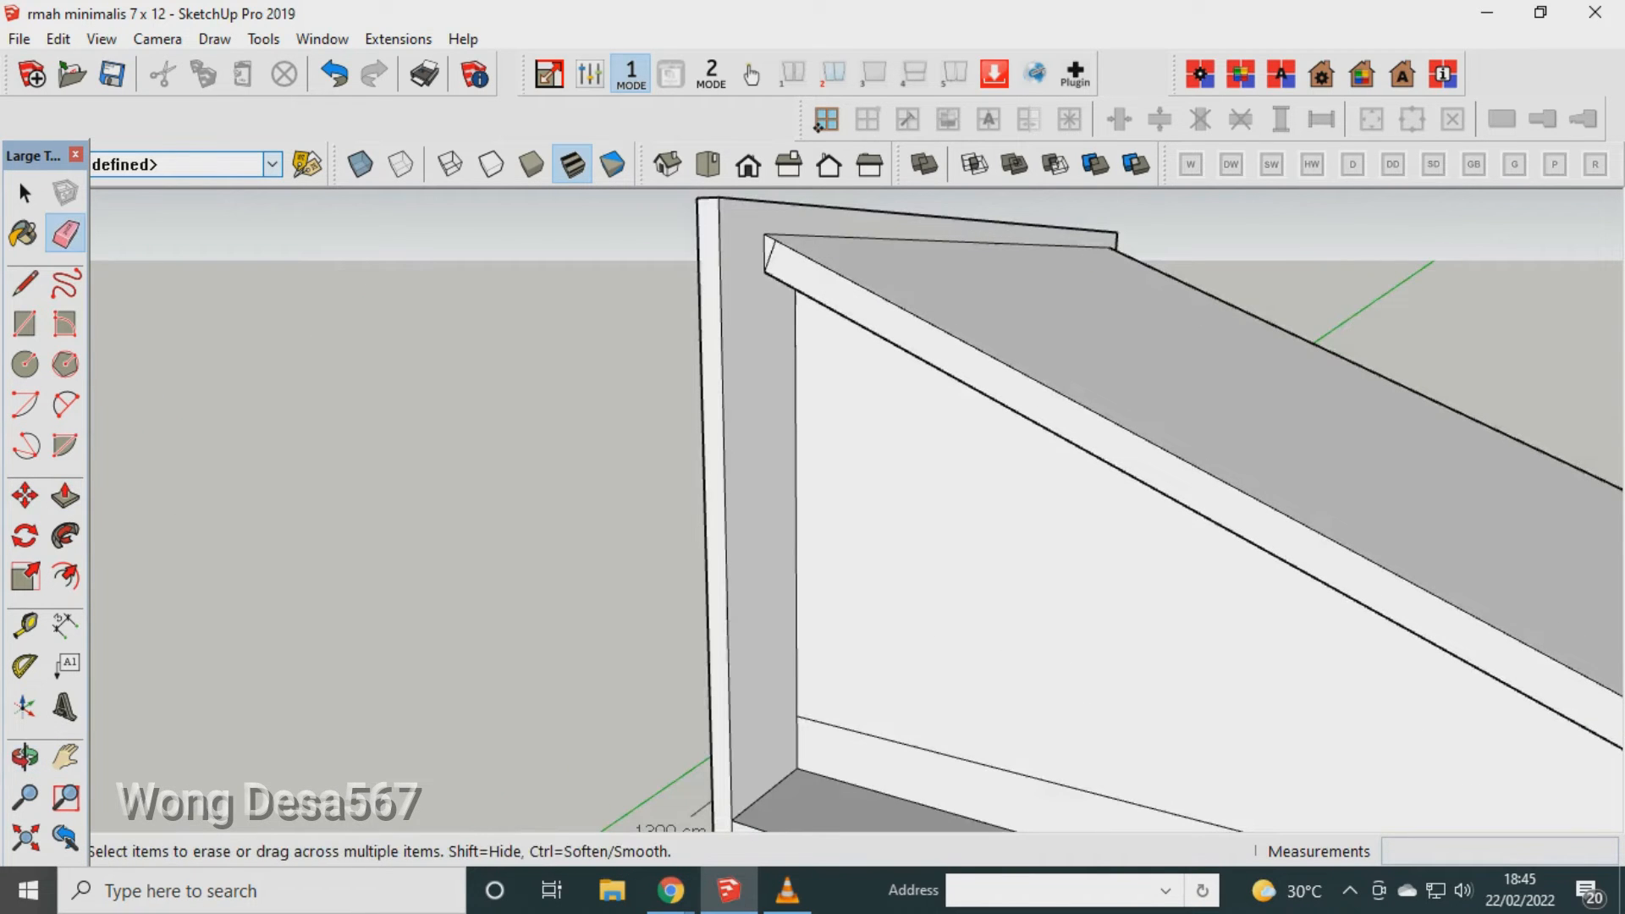
scroll(541, 389, down, 3)
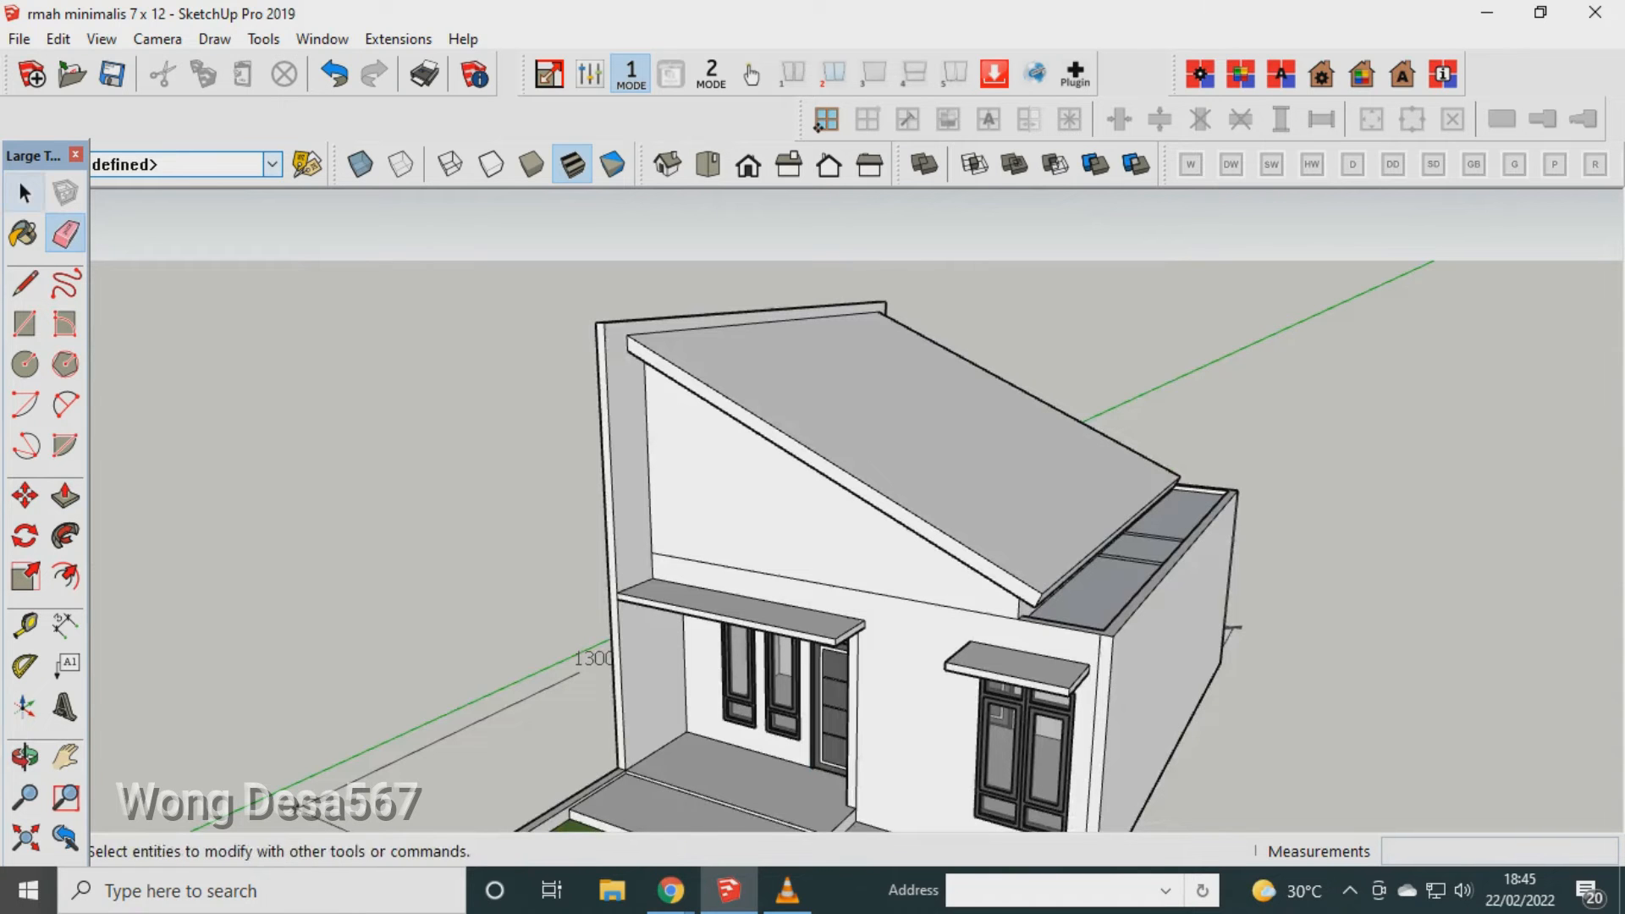
click(26, 193)
click(931, 500)
scroll(931, 500, up, 1)
scroll(872, 546, up, 3)
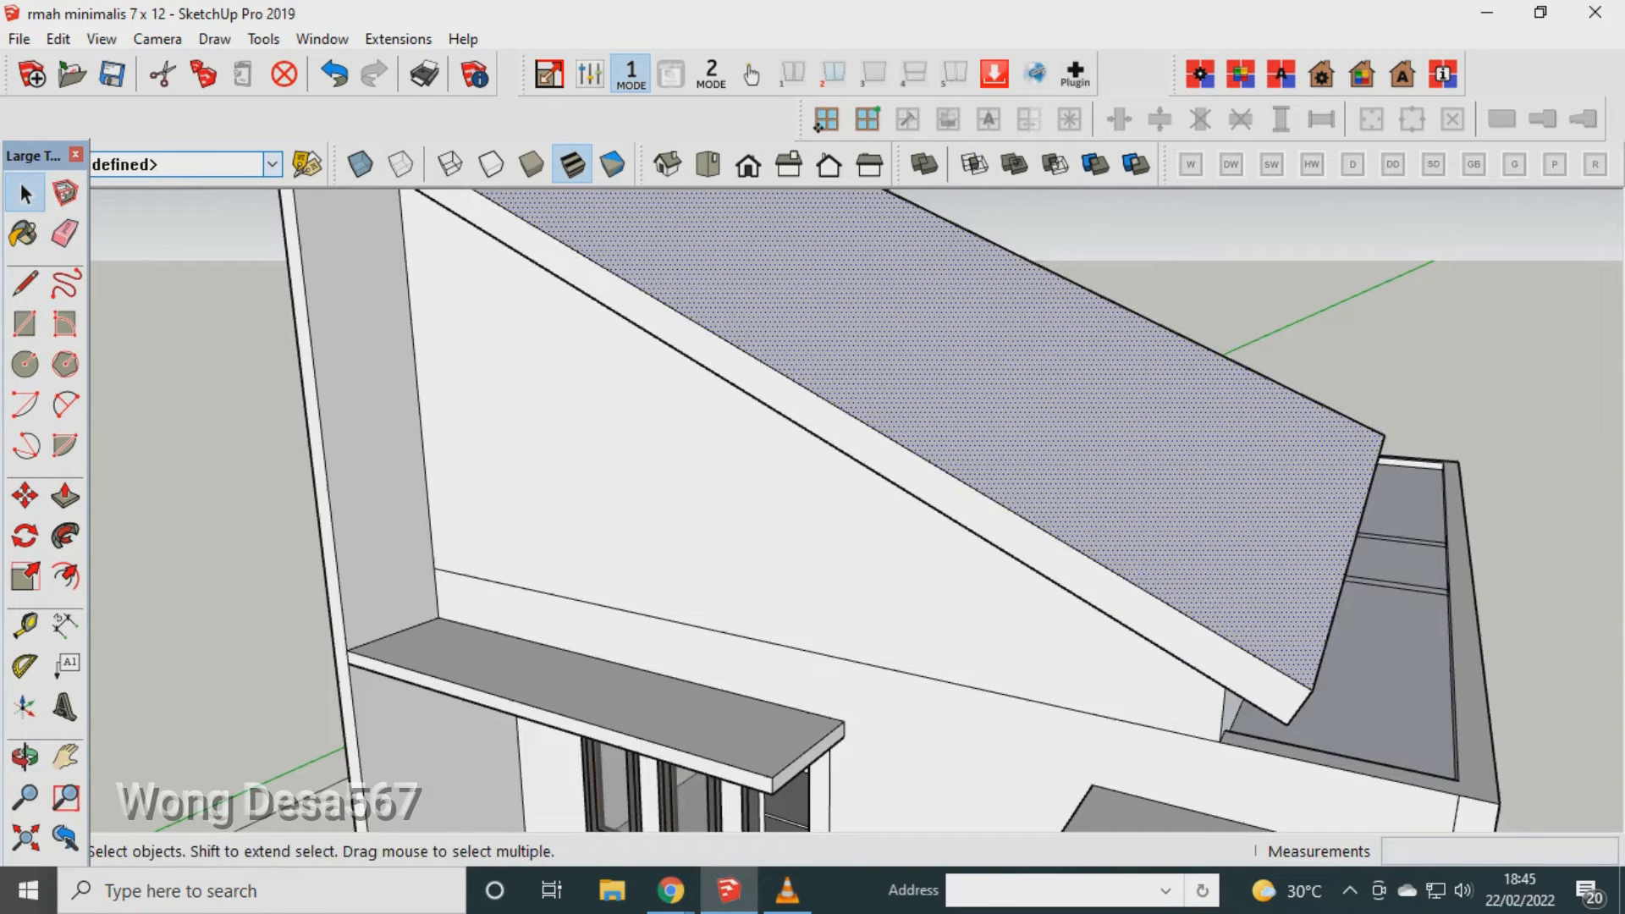
key(s)
key(f)
click(919, 457)
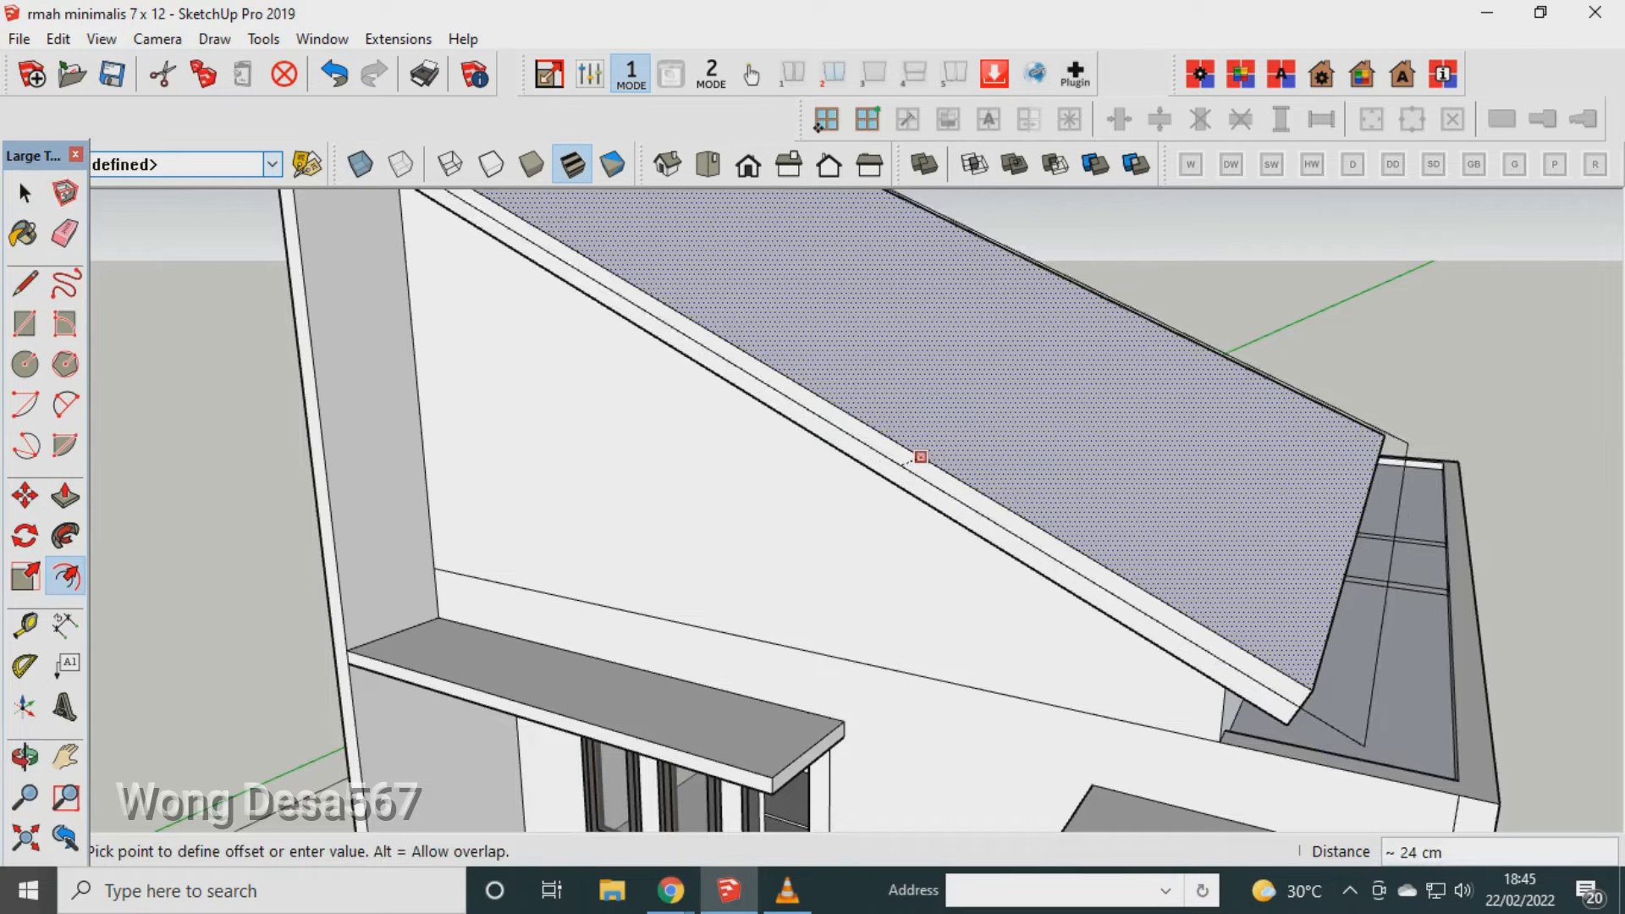
click(921, 457)
key(ctrl+z)
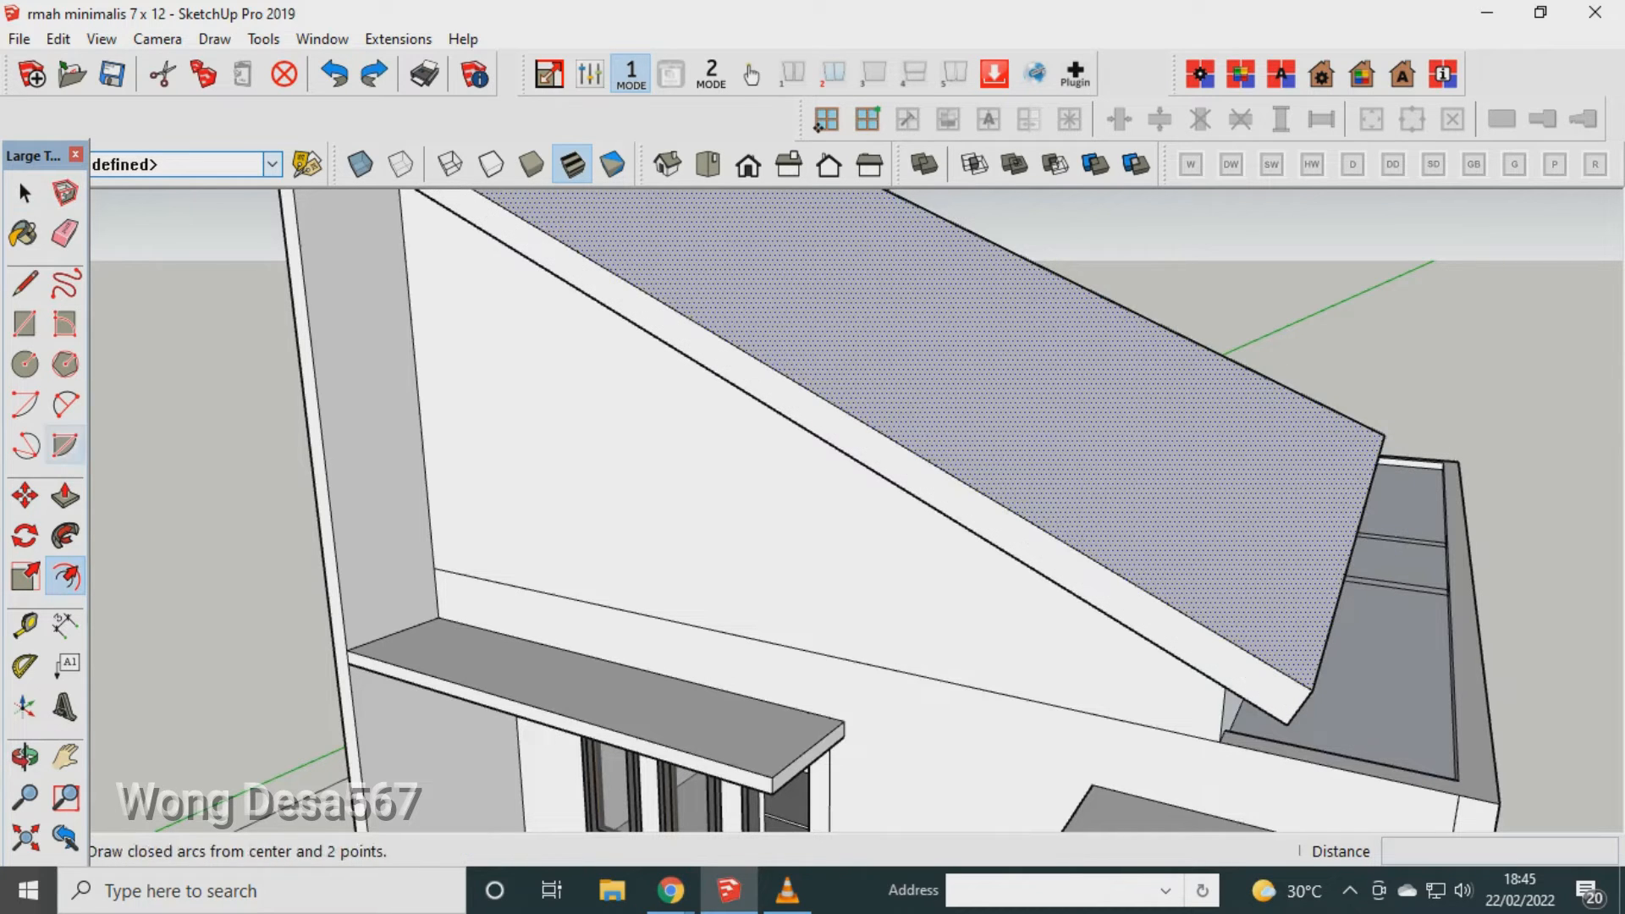
click(25, 495)
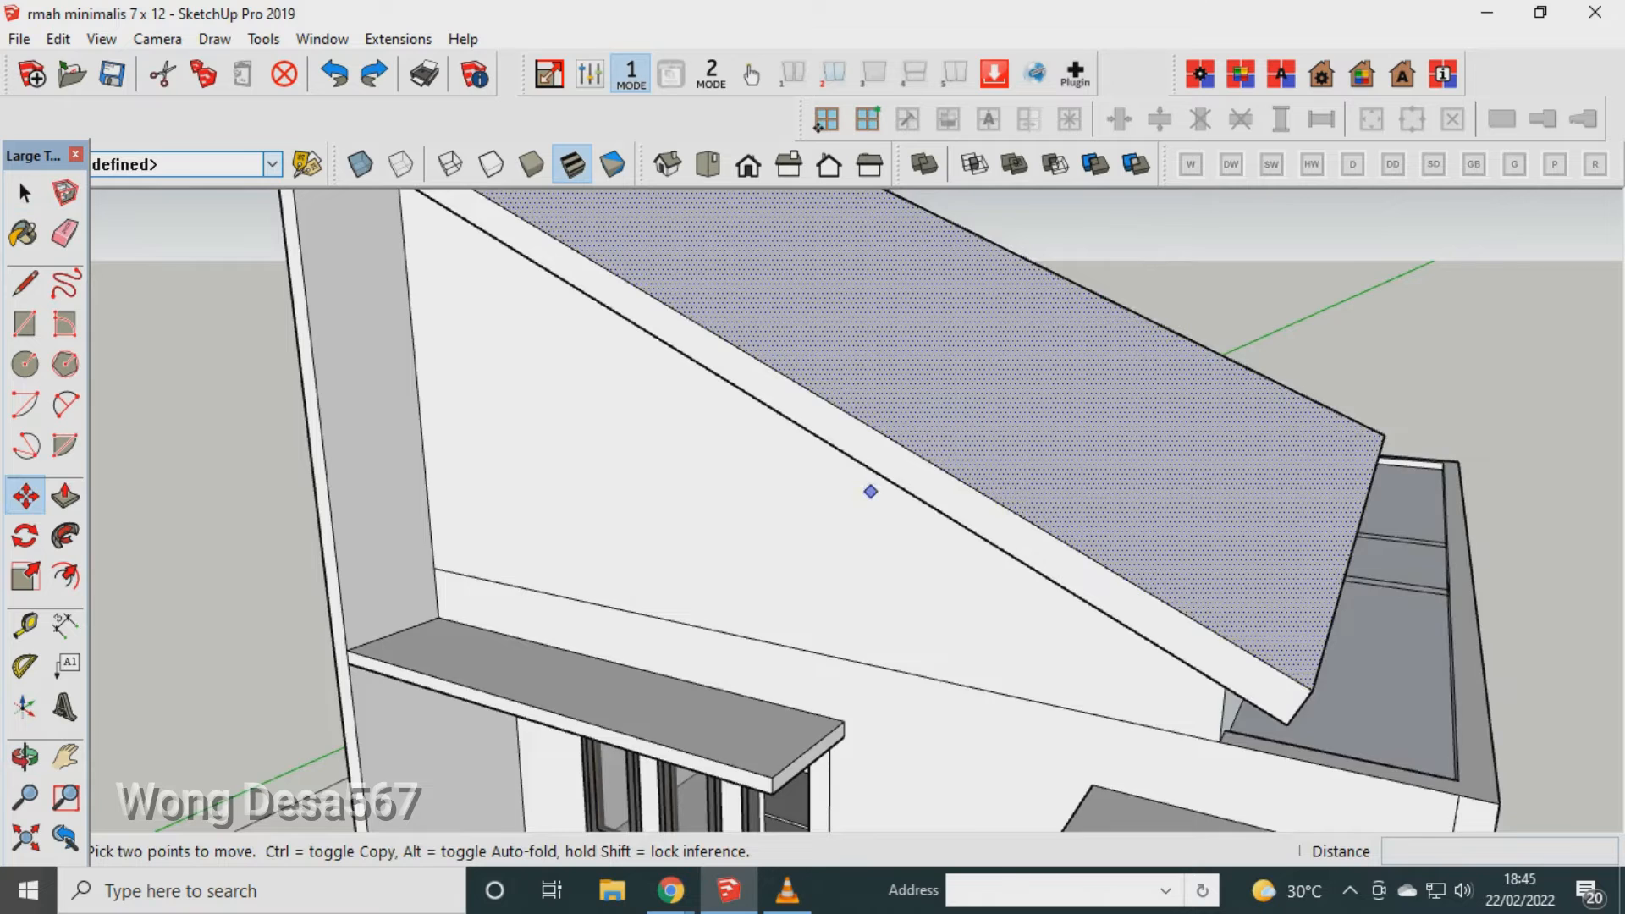
scroll(870, 490, up, 2)
click(882, 429)
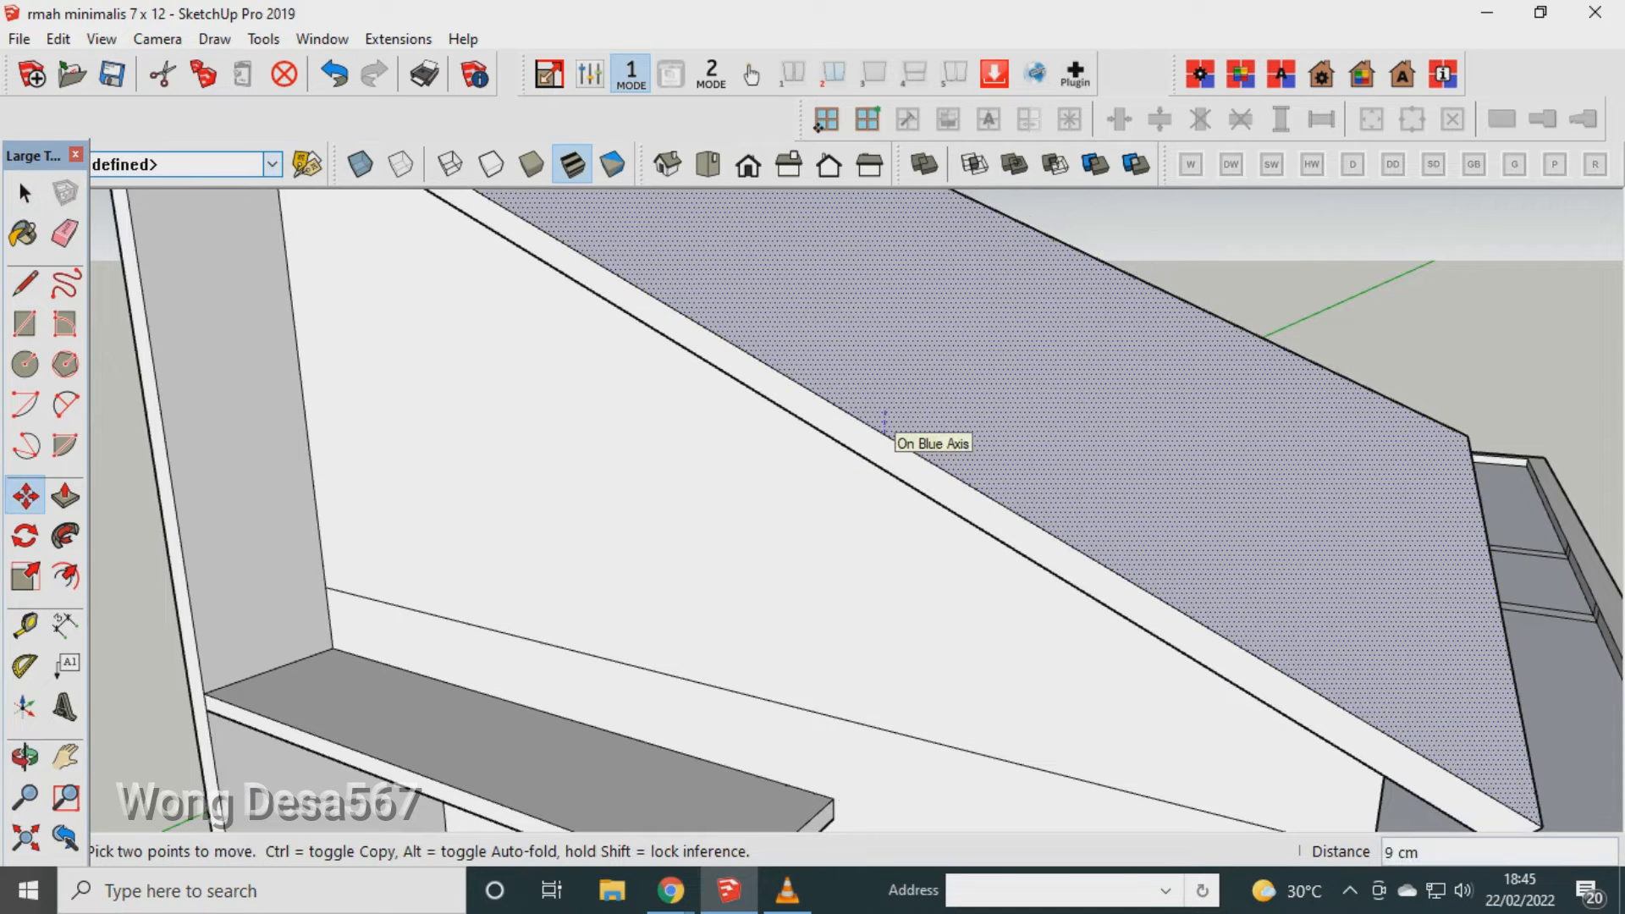
click(885, 436)
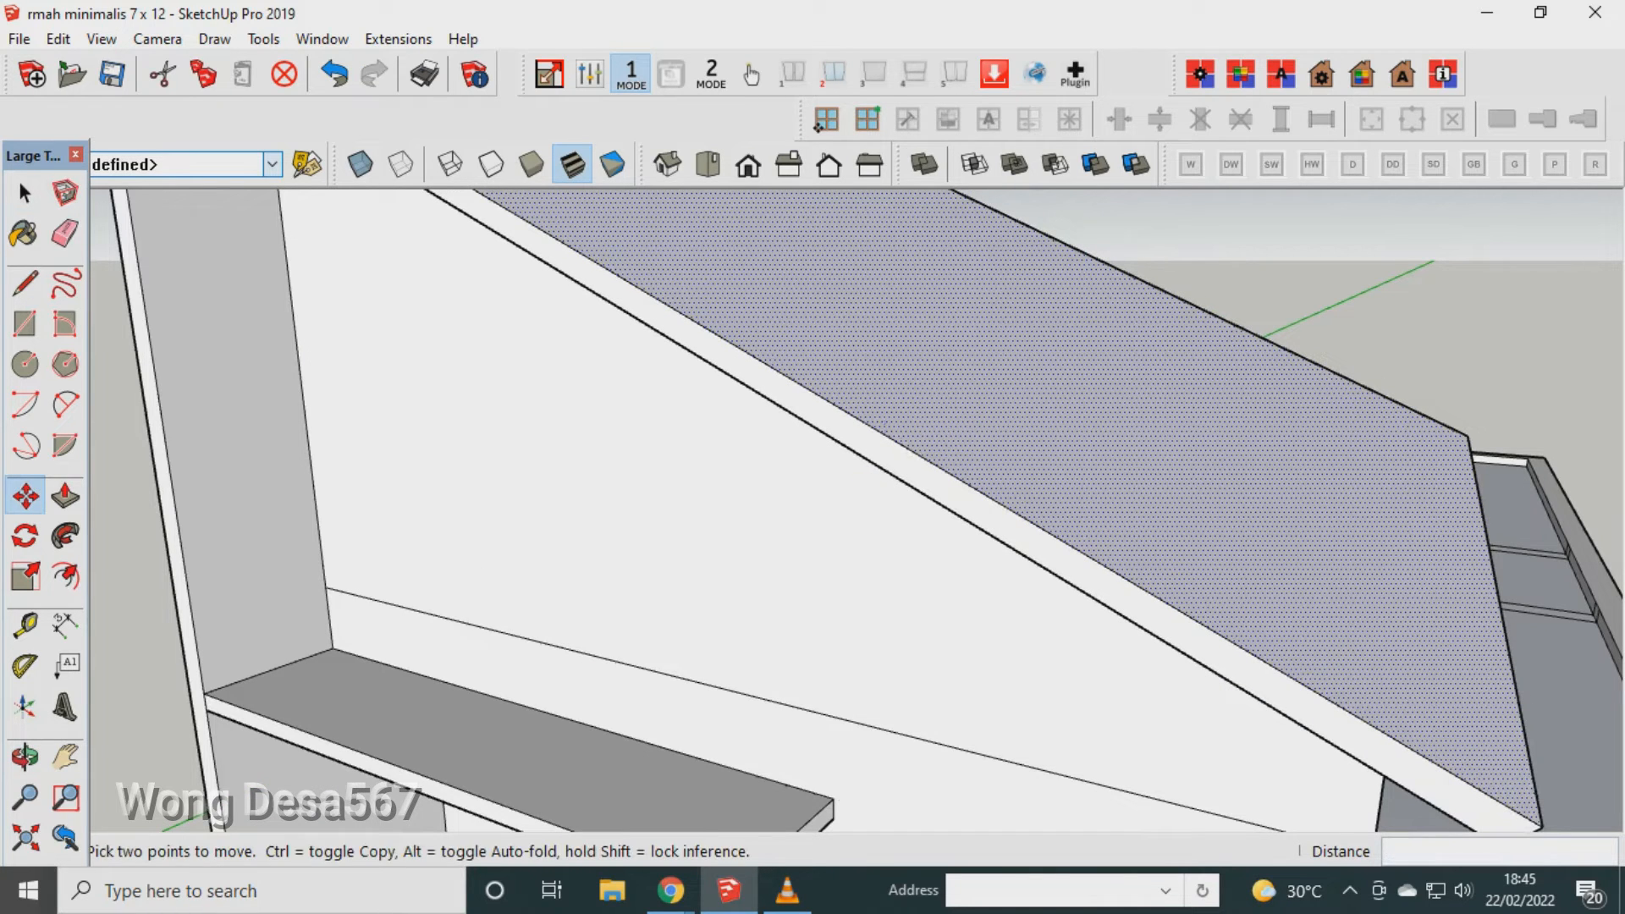
key(ctrl+z)
Copy the roof slab's top face with its boundary edges 5 cm straight down.
click(25, 193)
double_click(834, 326)
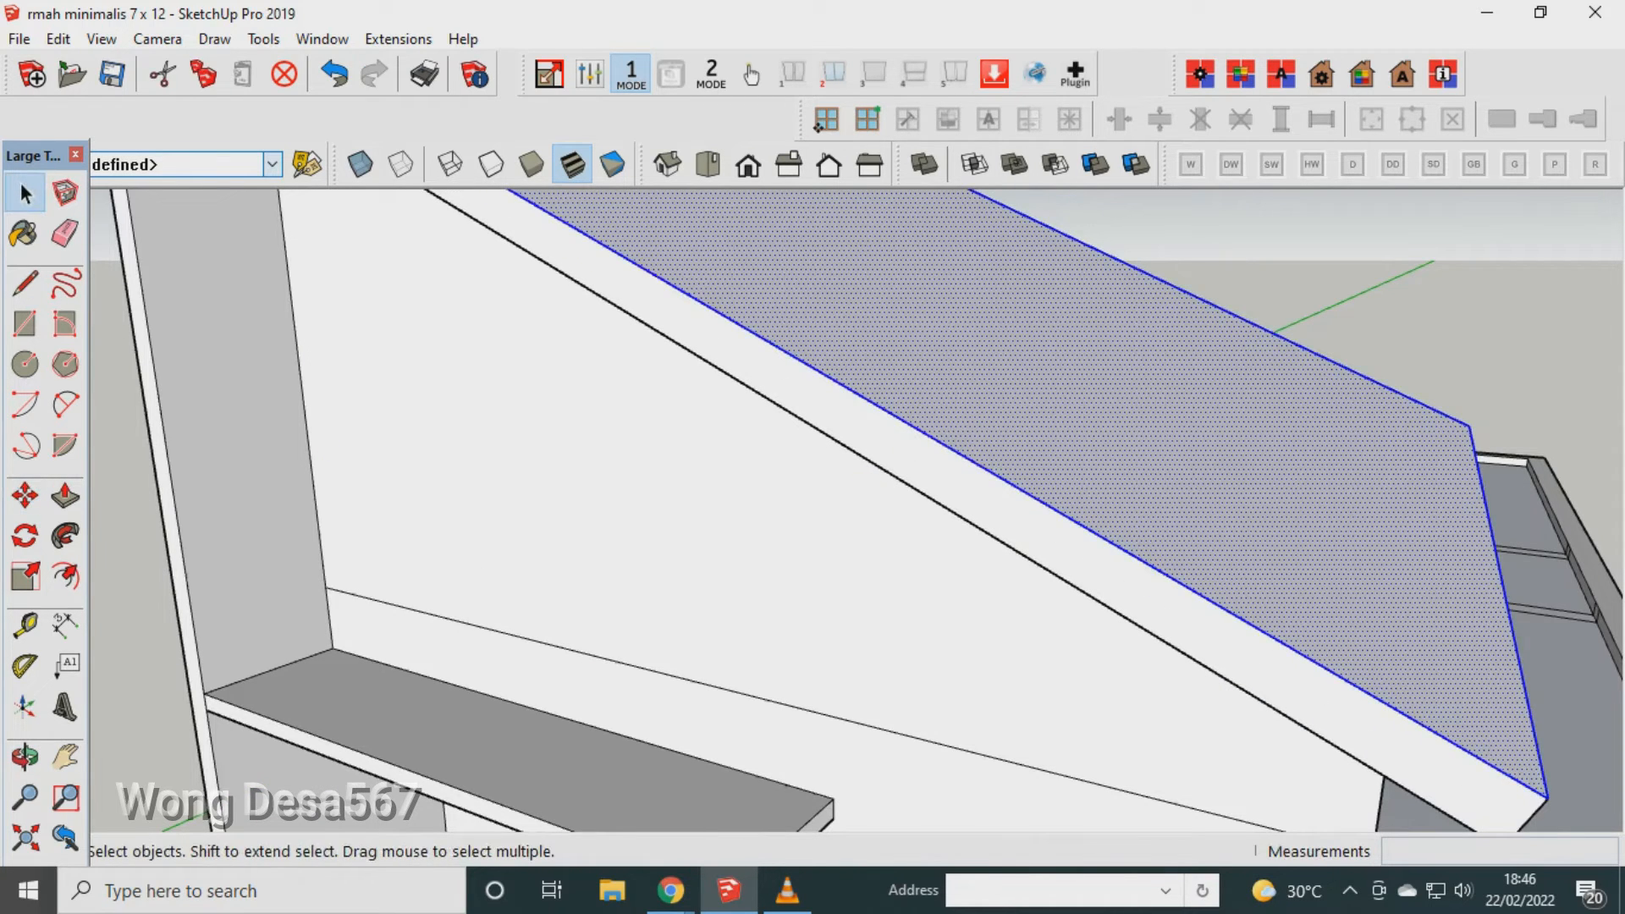
click(25, 495)
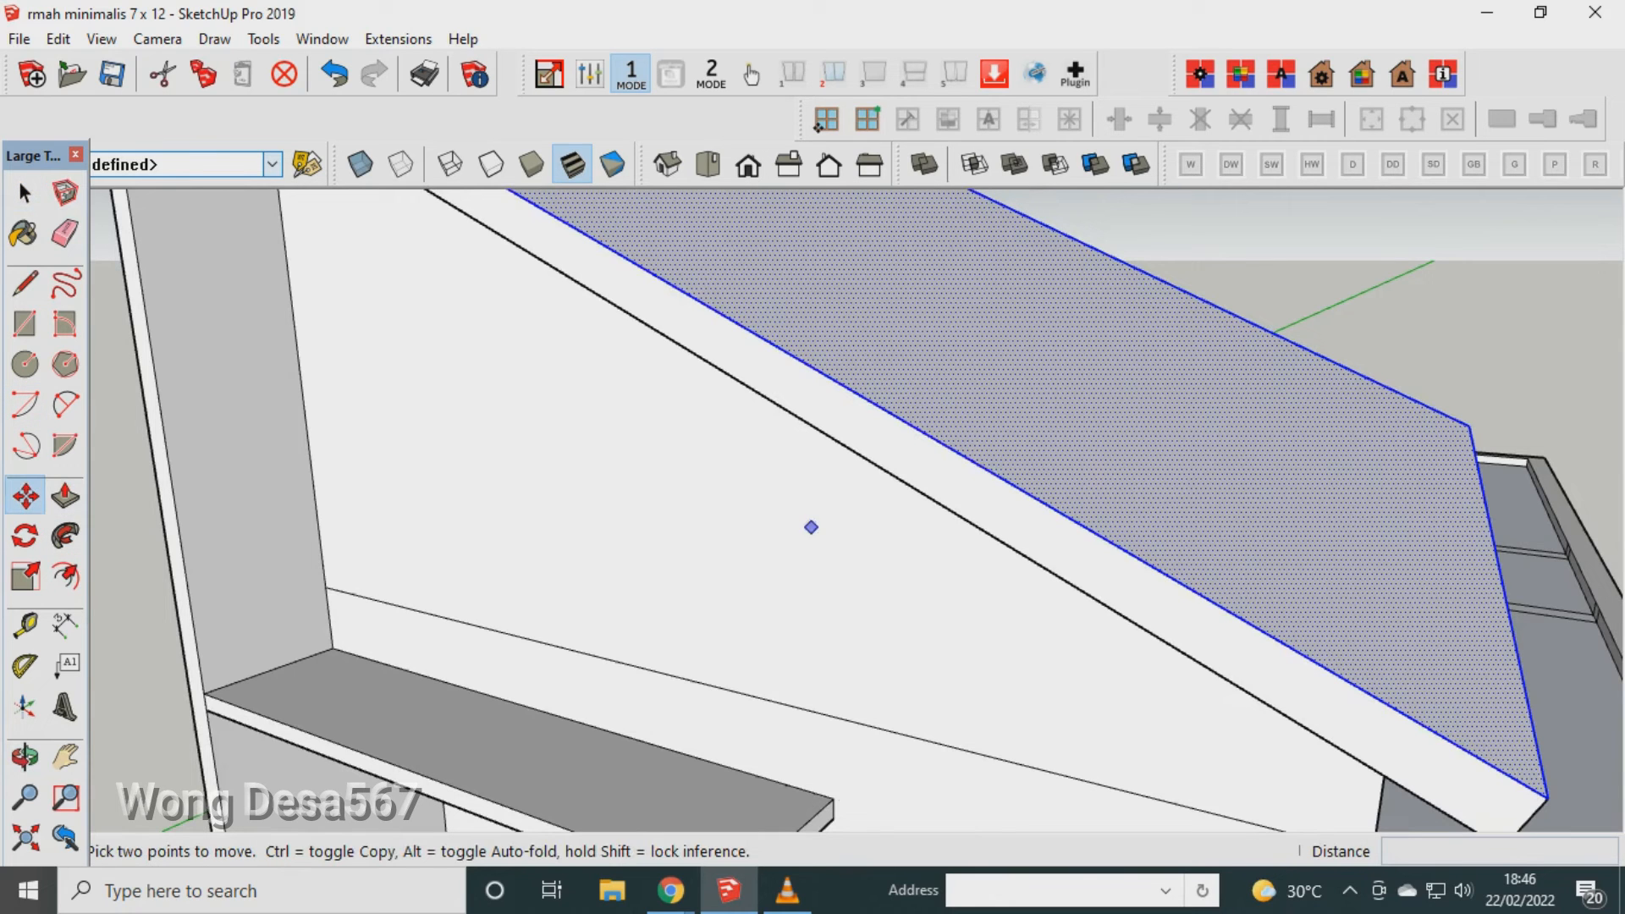
key(ctrl)
click(938, 441)
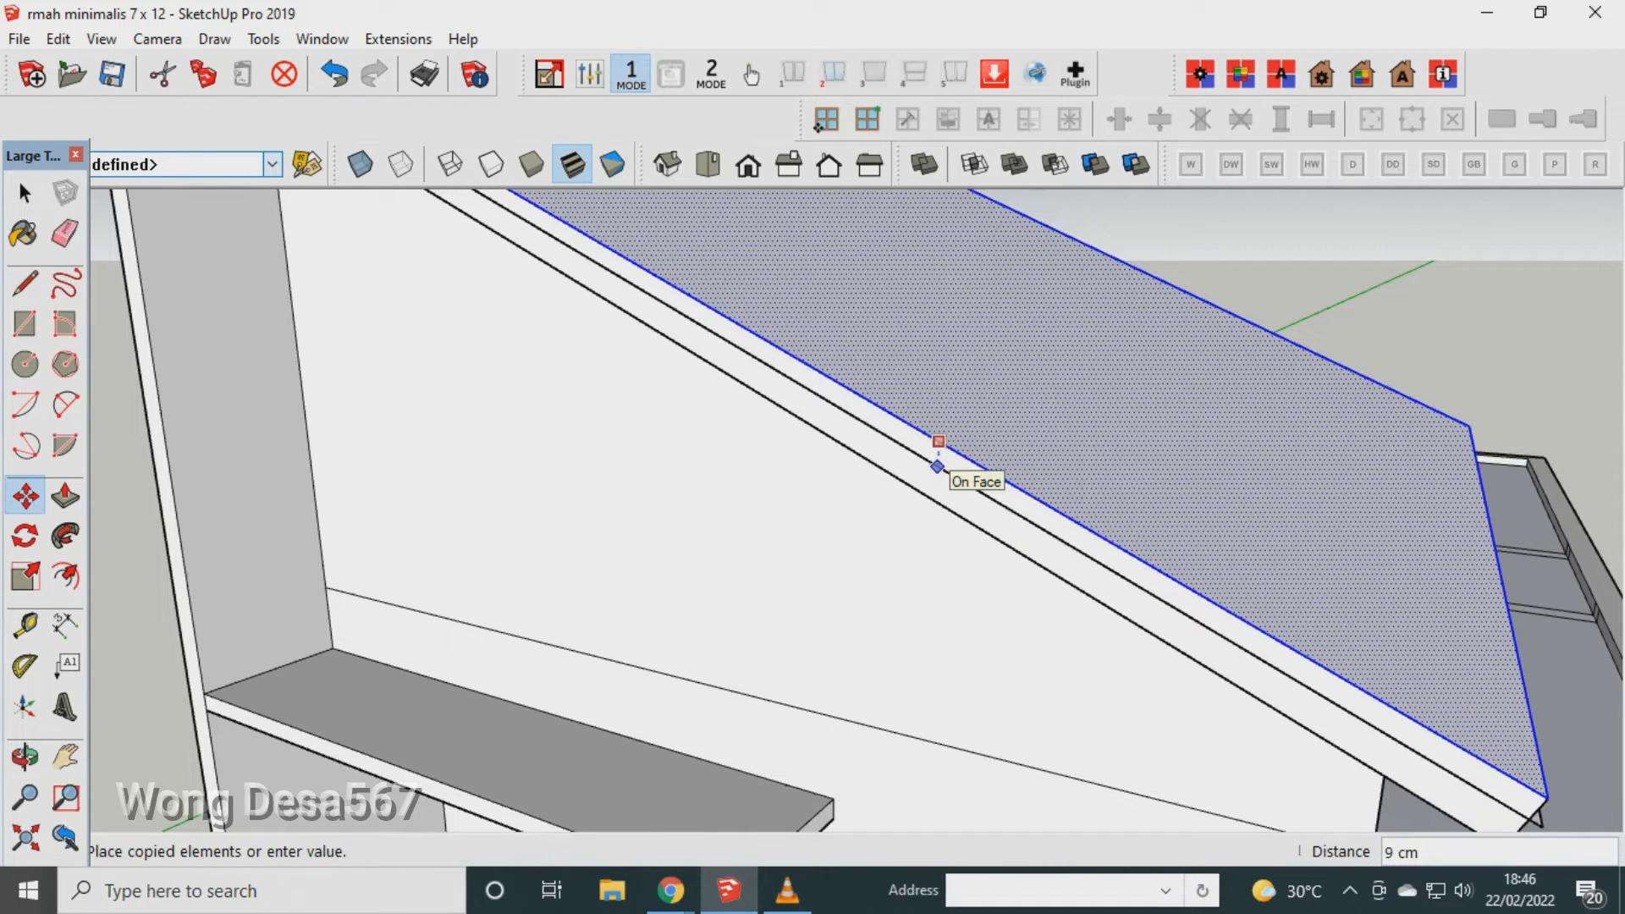
text(5)
key(Return)
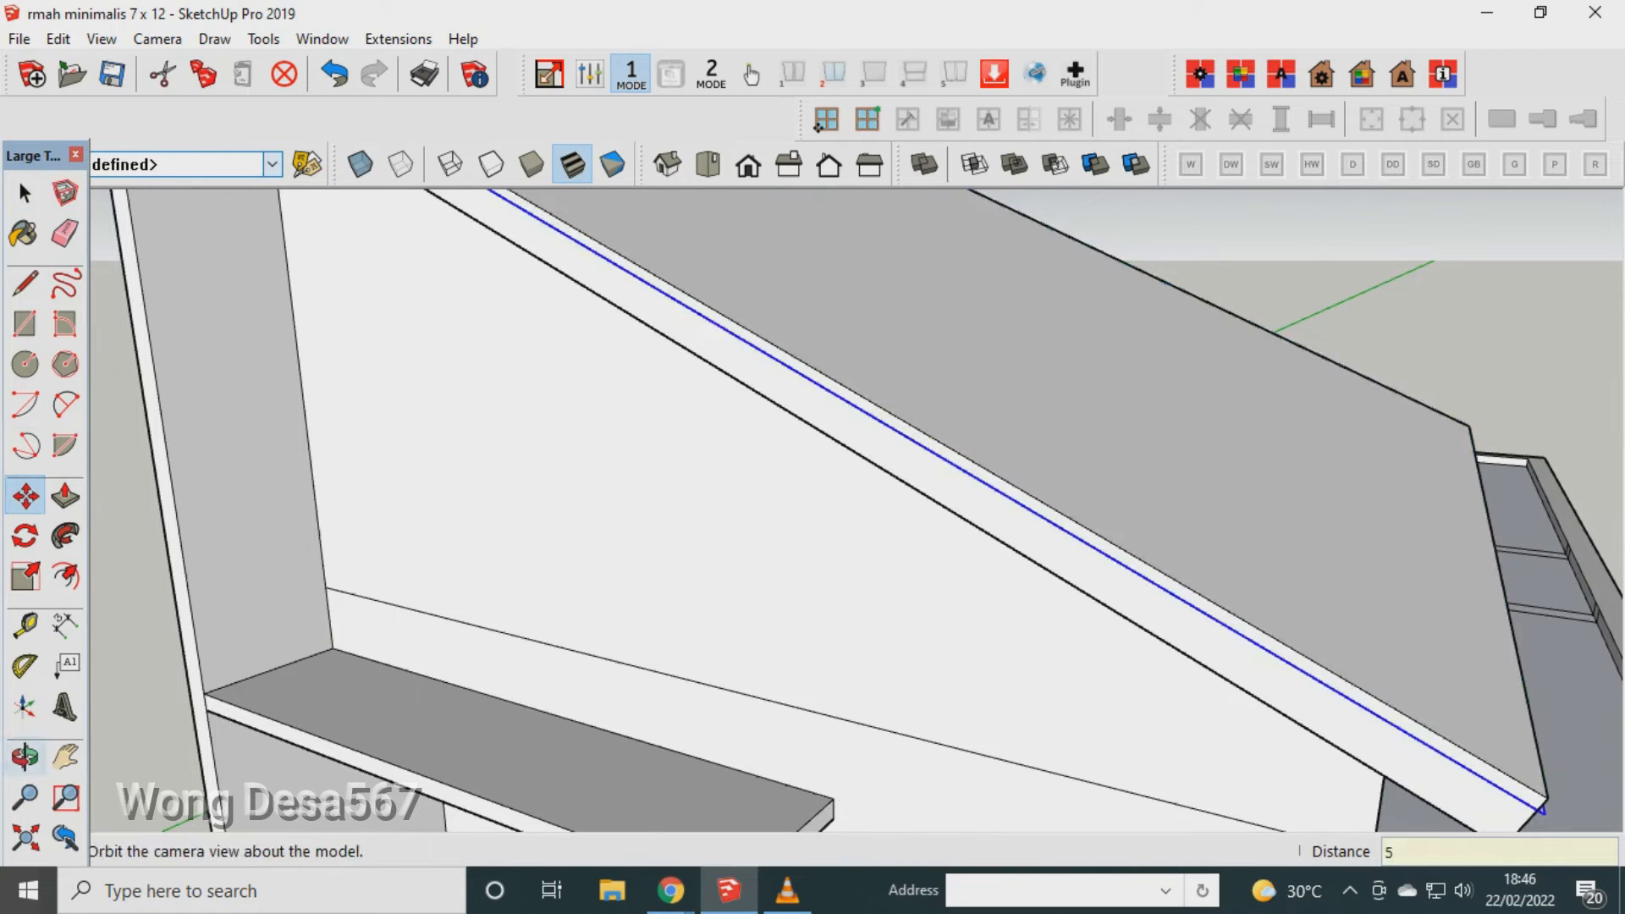
Erase the copied edge along the slab's lower eave and its leftover stub at the corner.
click(25, 756)
drag(440, 610, 787, 483)
key(space)
click(25, 193)
click(280, 407)
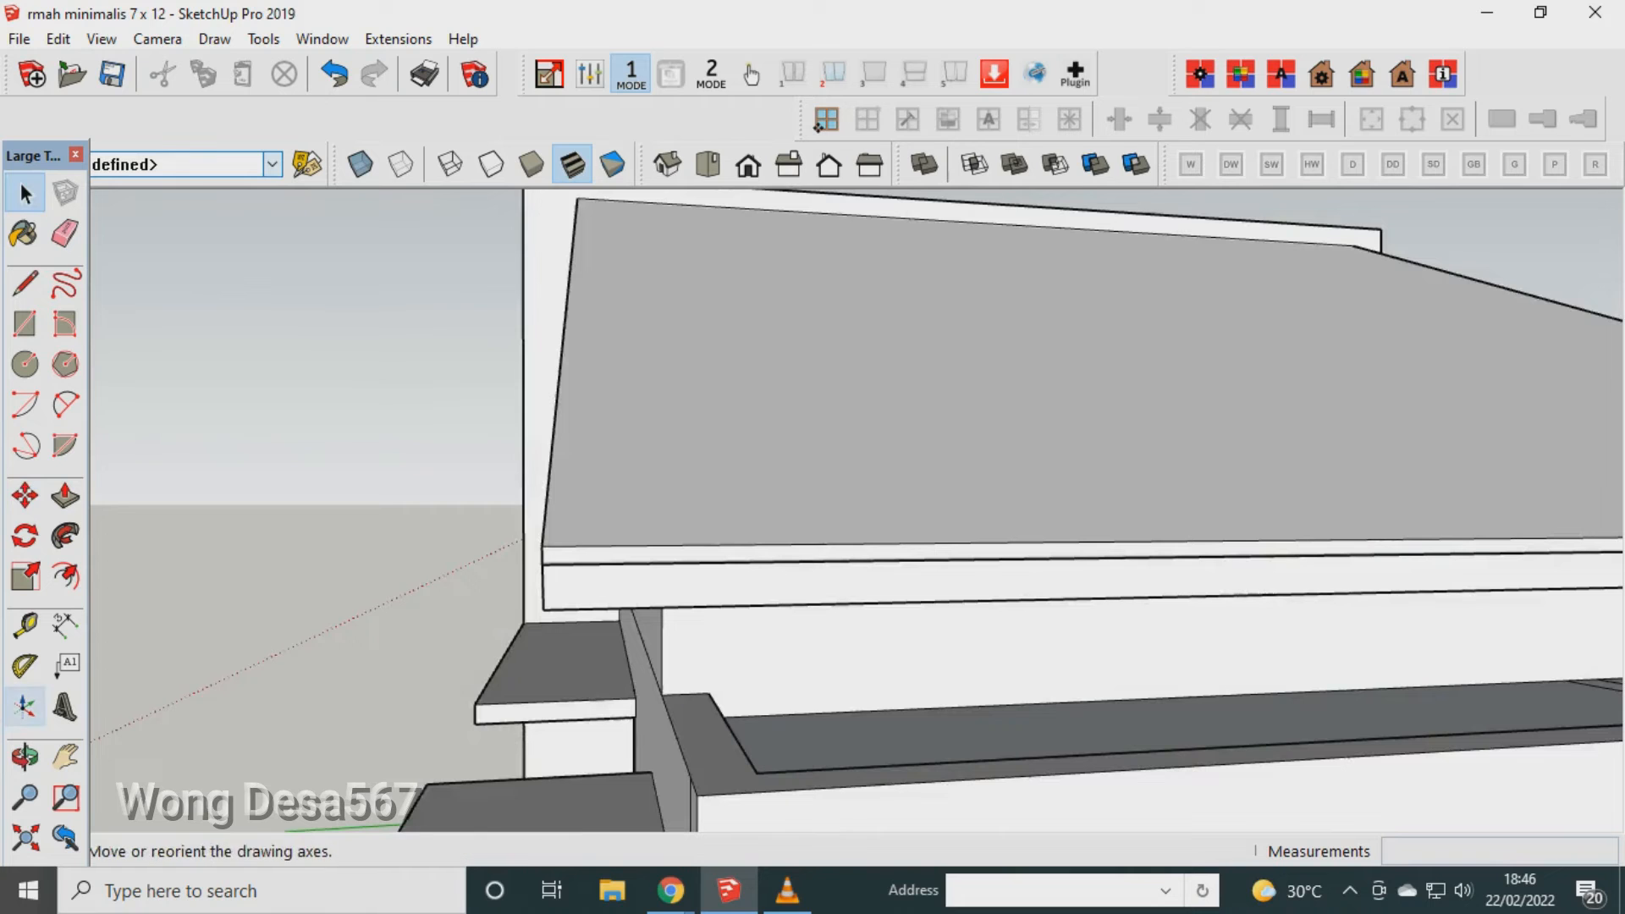
click(25, 757)
middle_drag(643, 500, 885, 593)
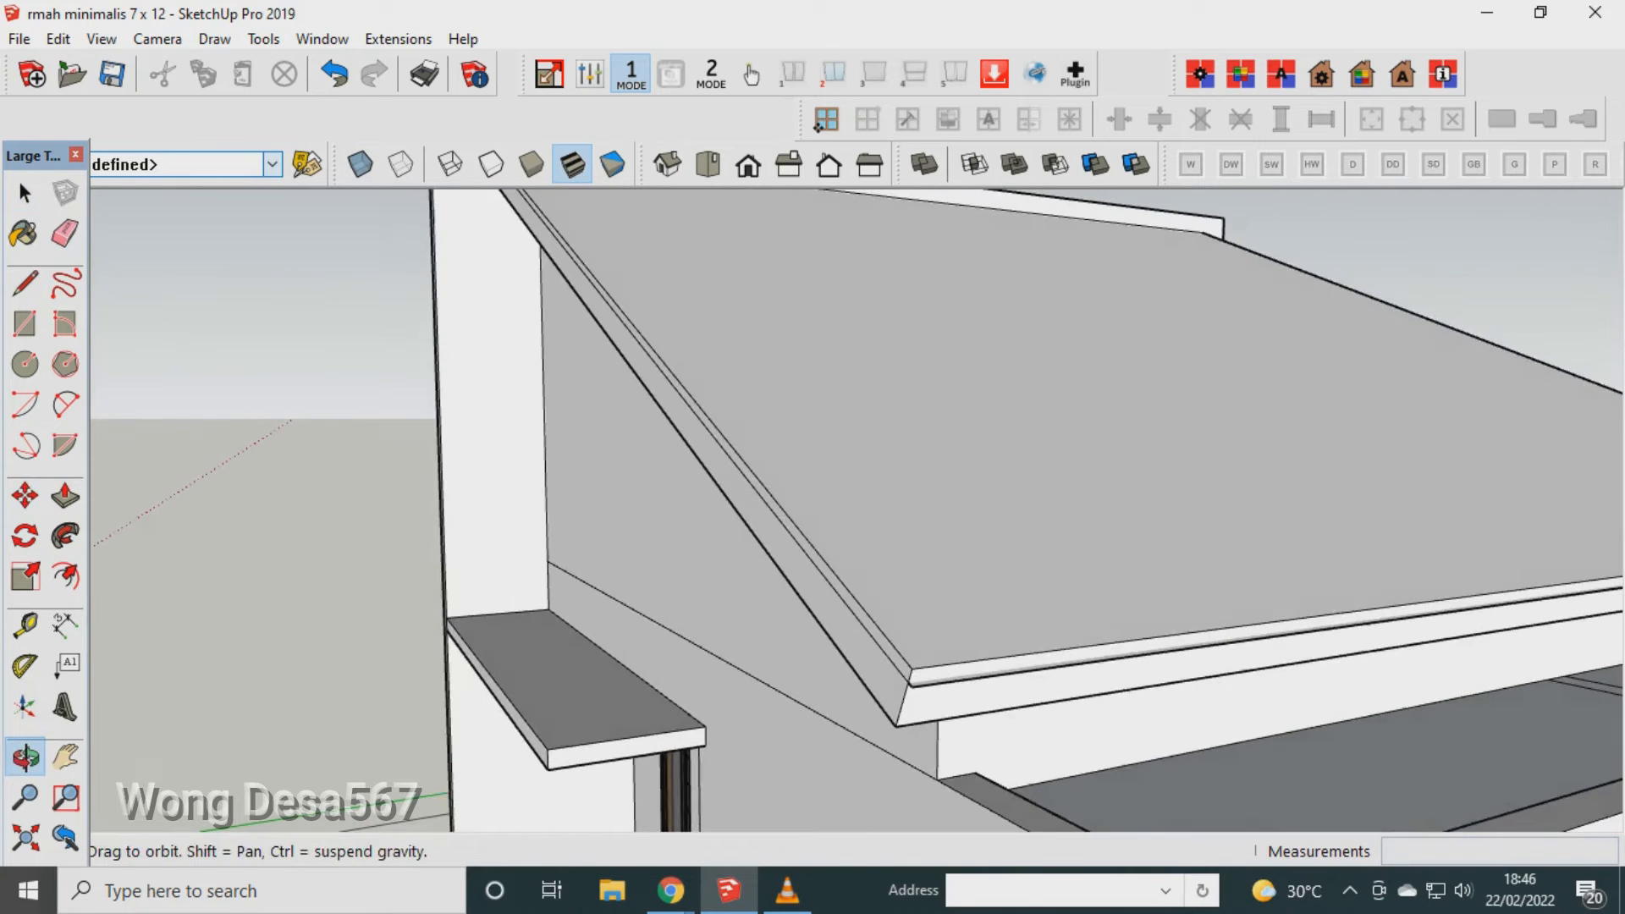
key(e)
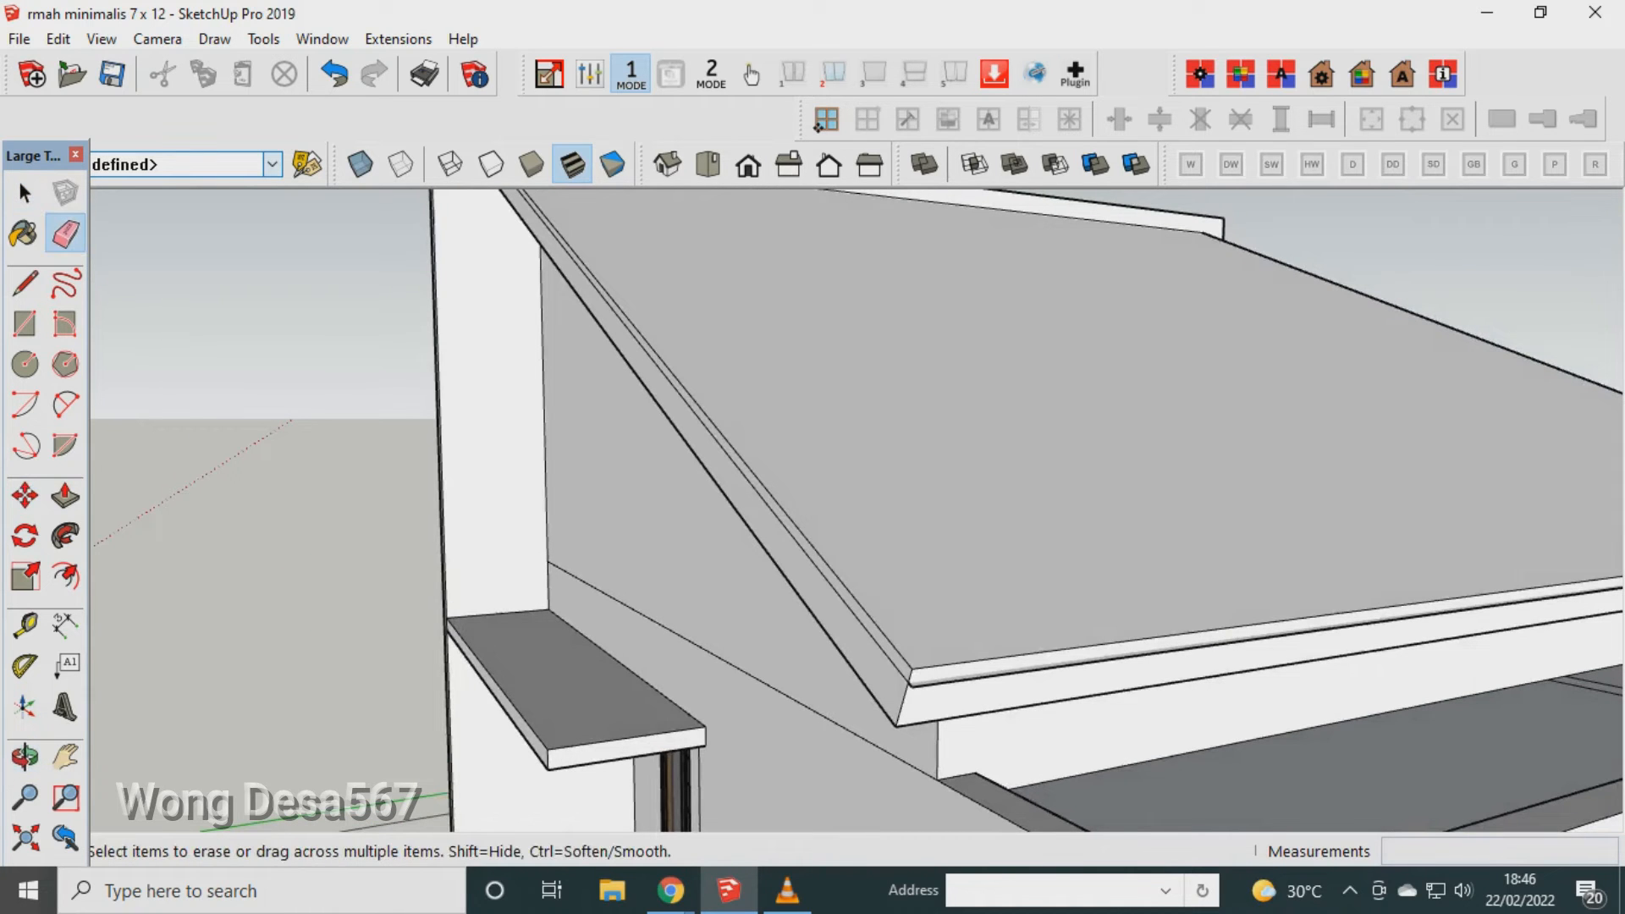
click(1007, 672)
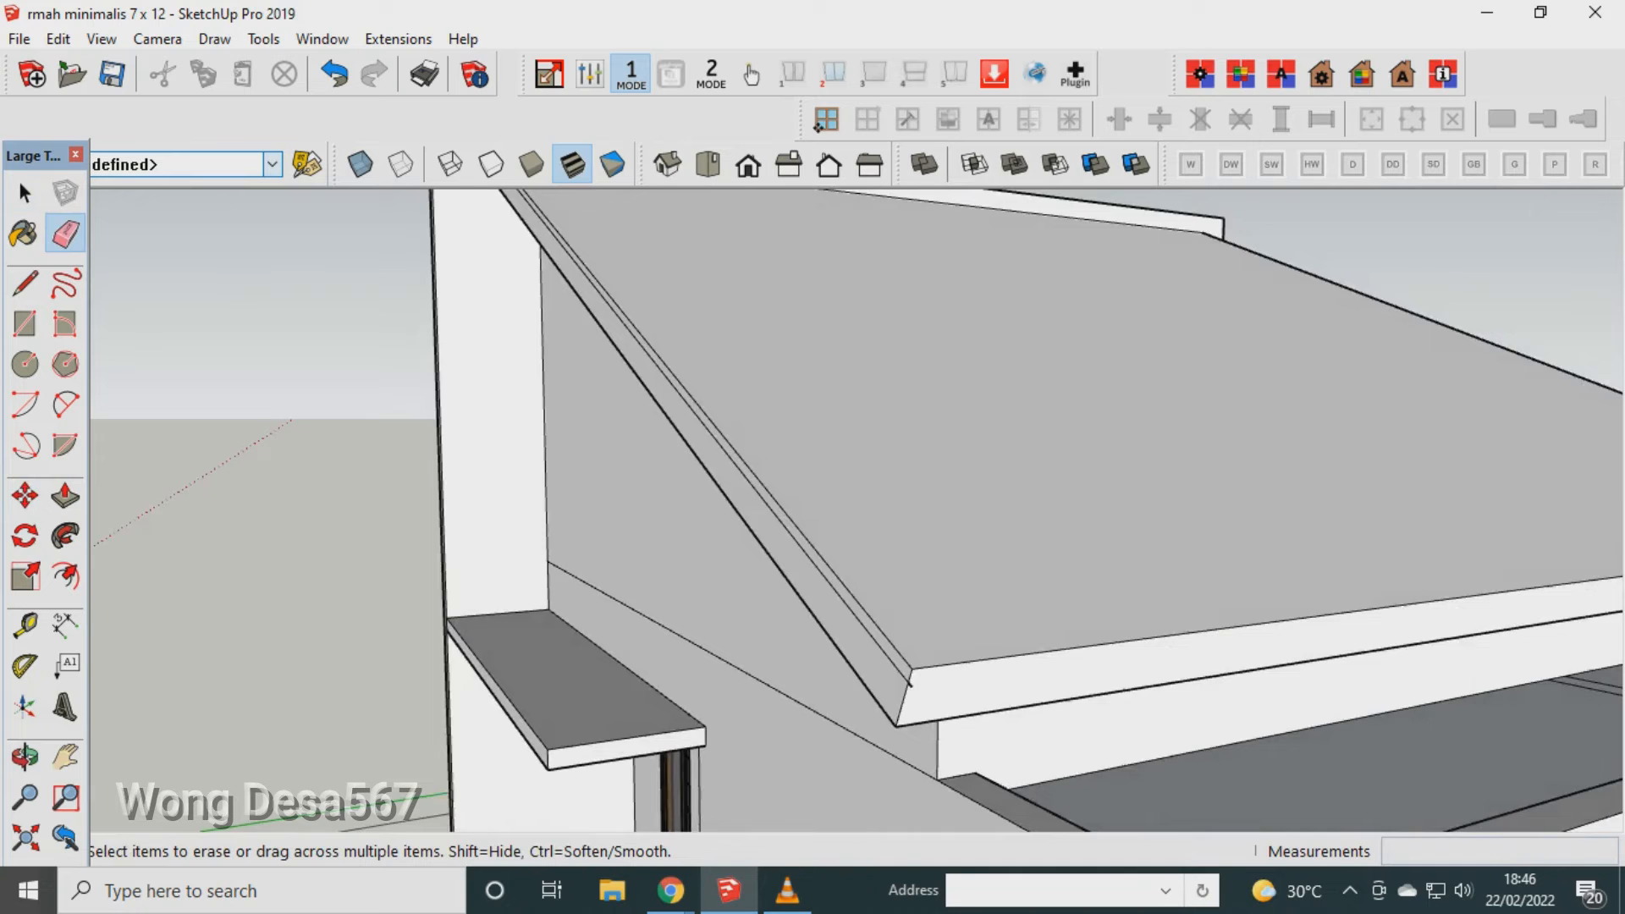
scroll(846, 711, down, 2)
scroll(998, 698, up, 2)
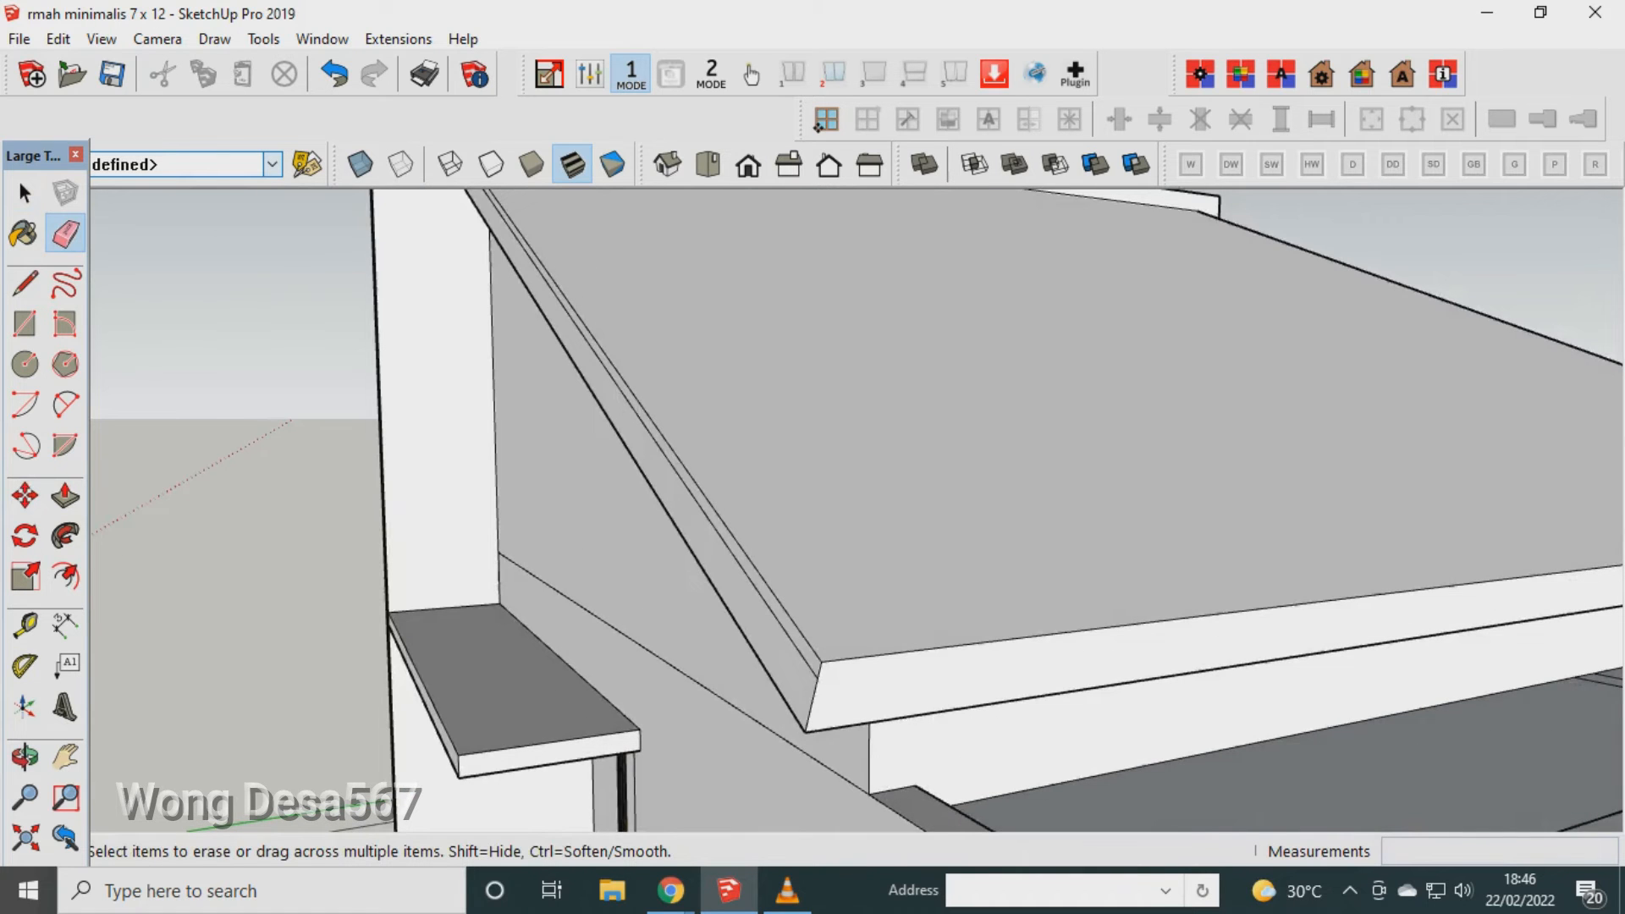
scroll(427, 688, down, 5)
scroll(1175, 591, up, 8)
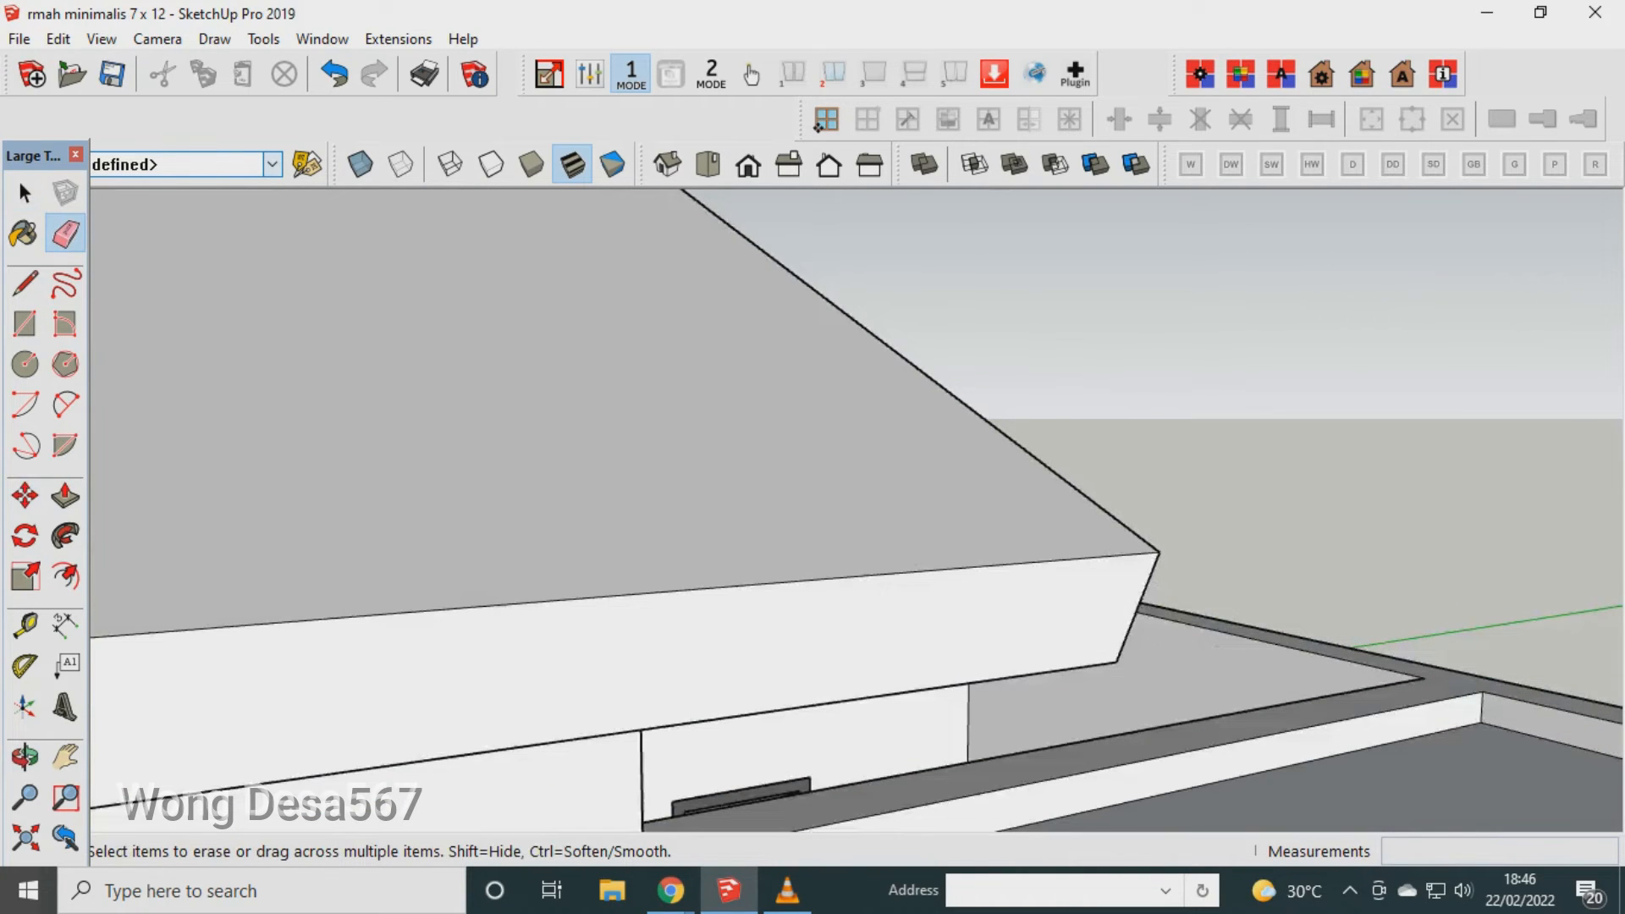
scroll(1177, 541, down, 6)
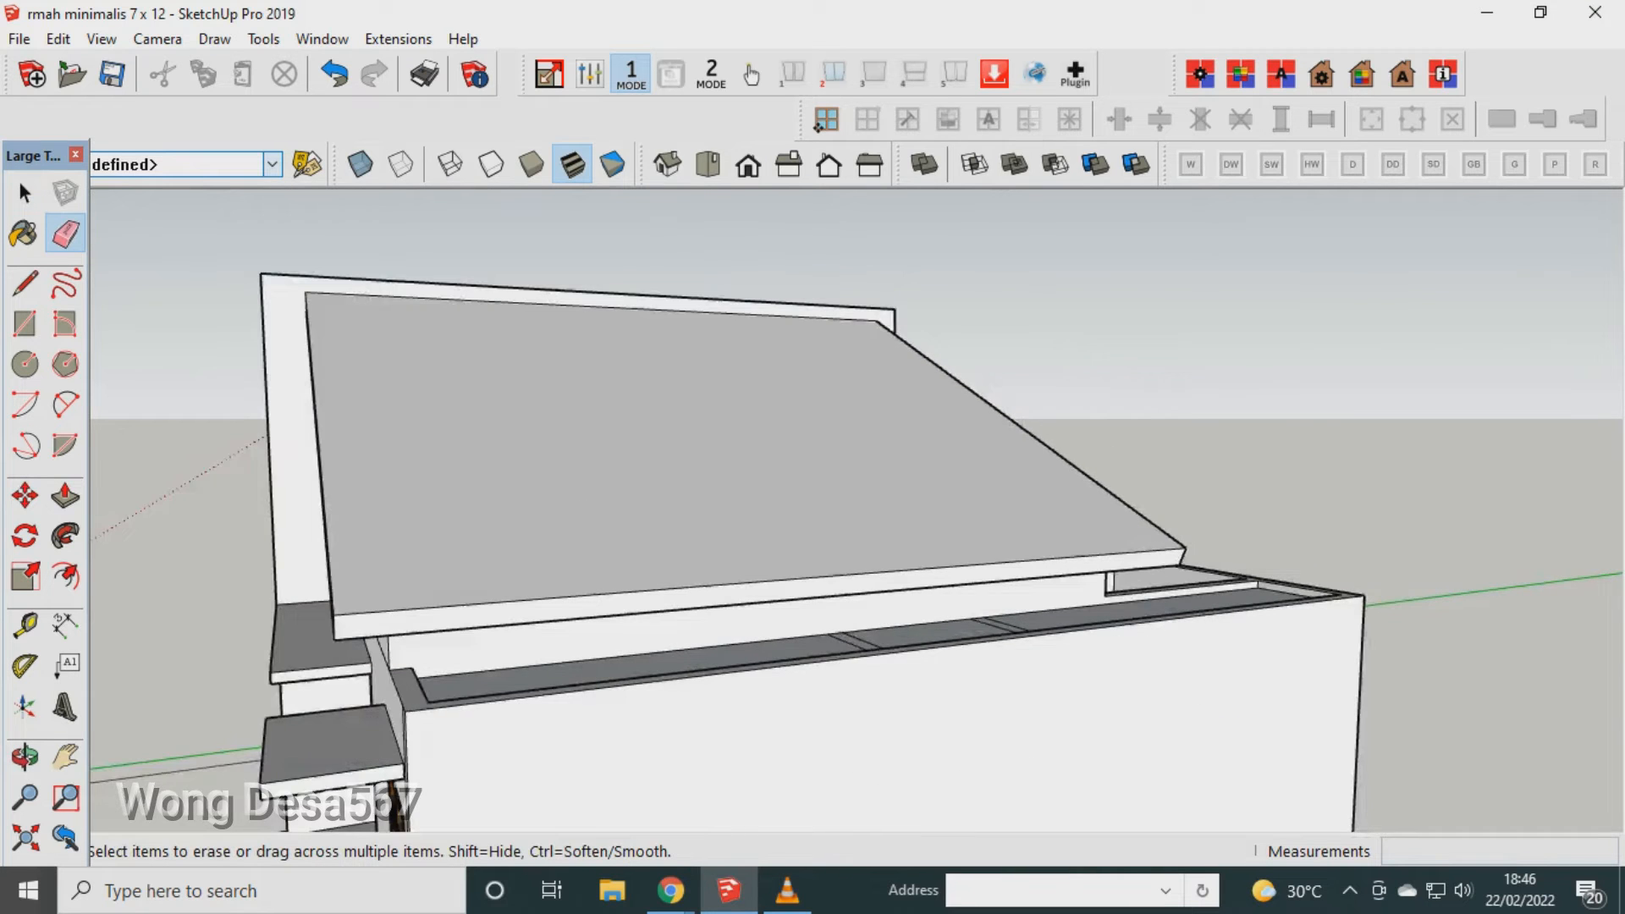
Draw a line across the lower eave face from the end of the side strip's edge to the slab's opposite corner.
scroll(486, 648, up, 2)
middle_drag(136, 694, 320, 709)
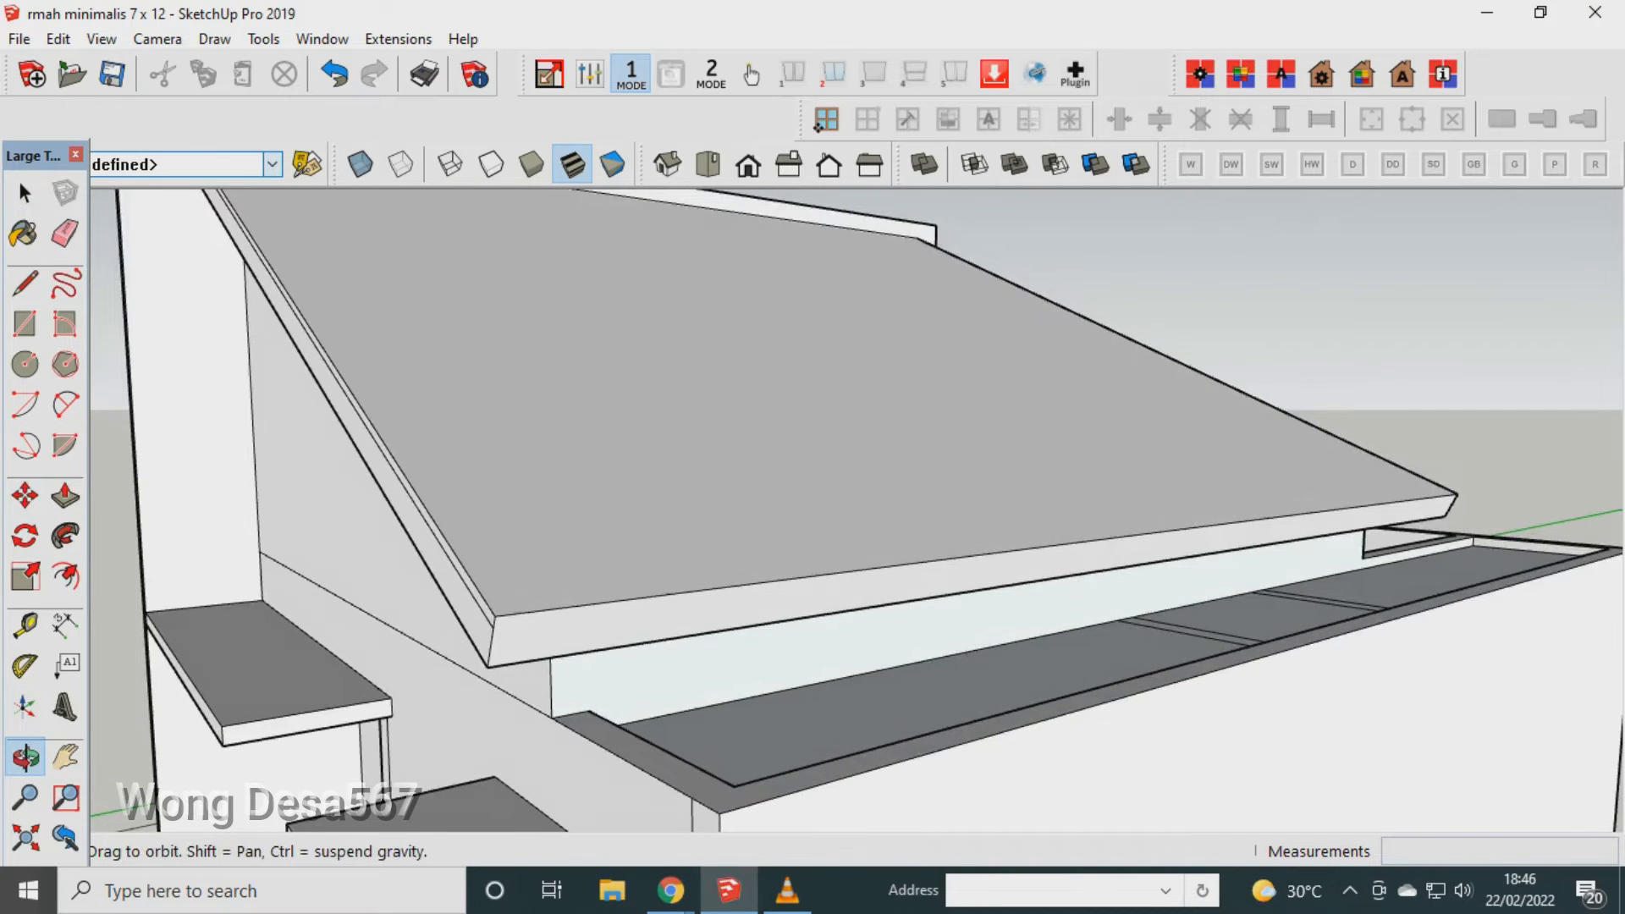
click(24, 284)
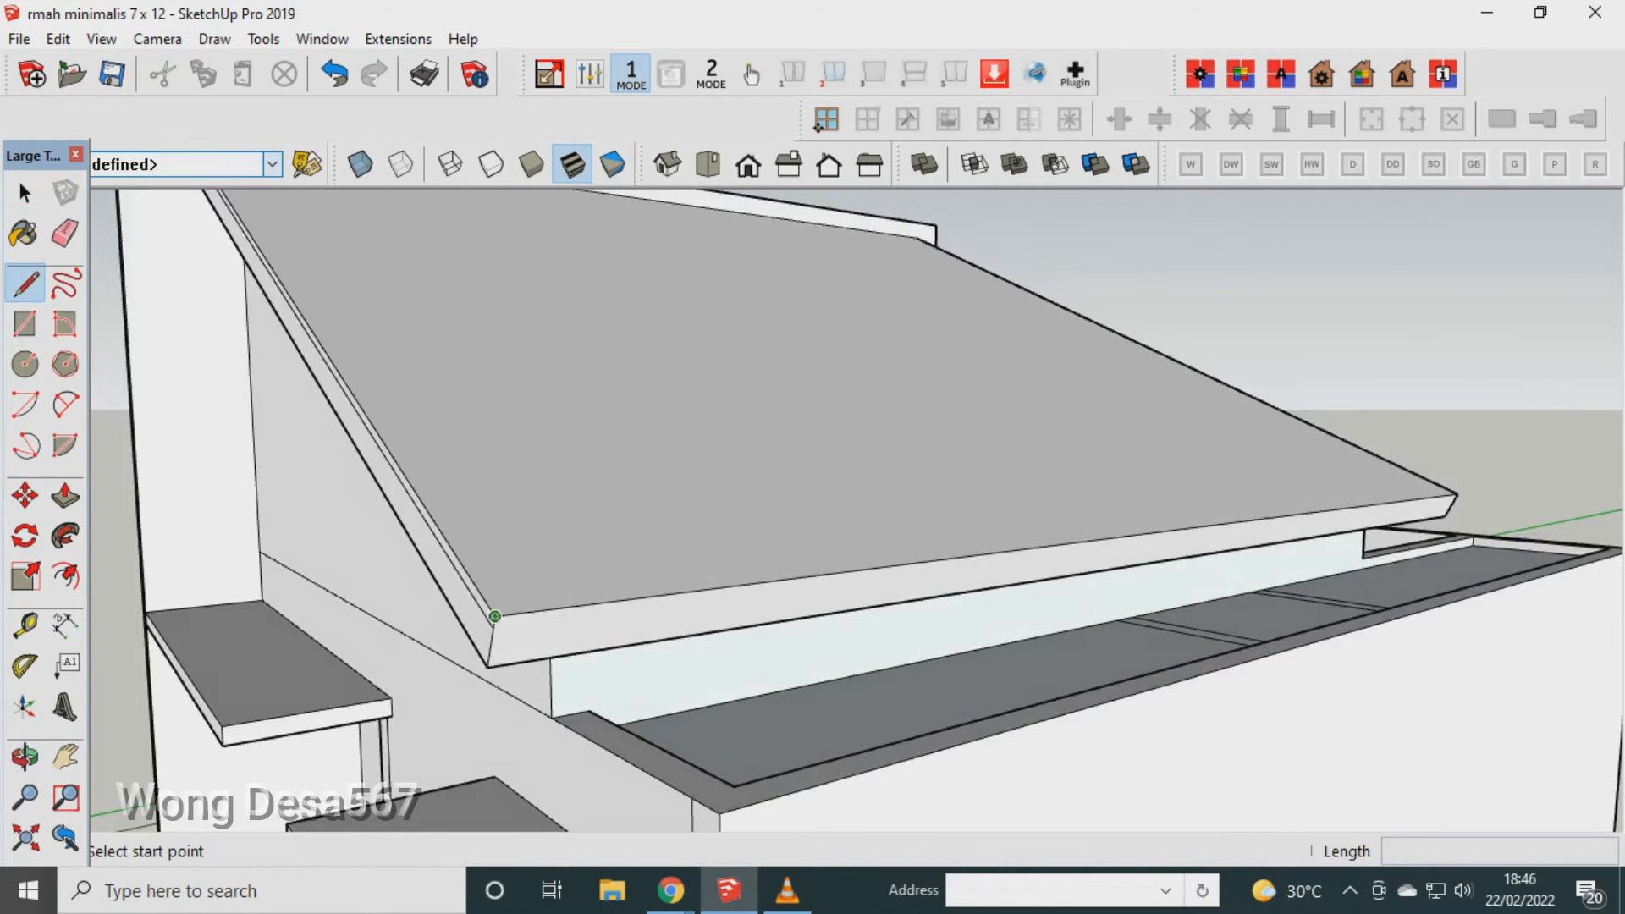
click(492, 628)
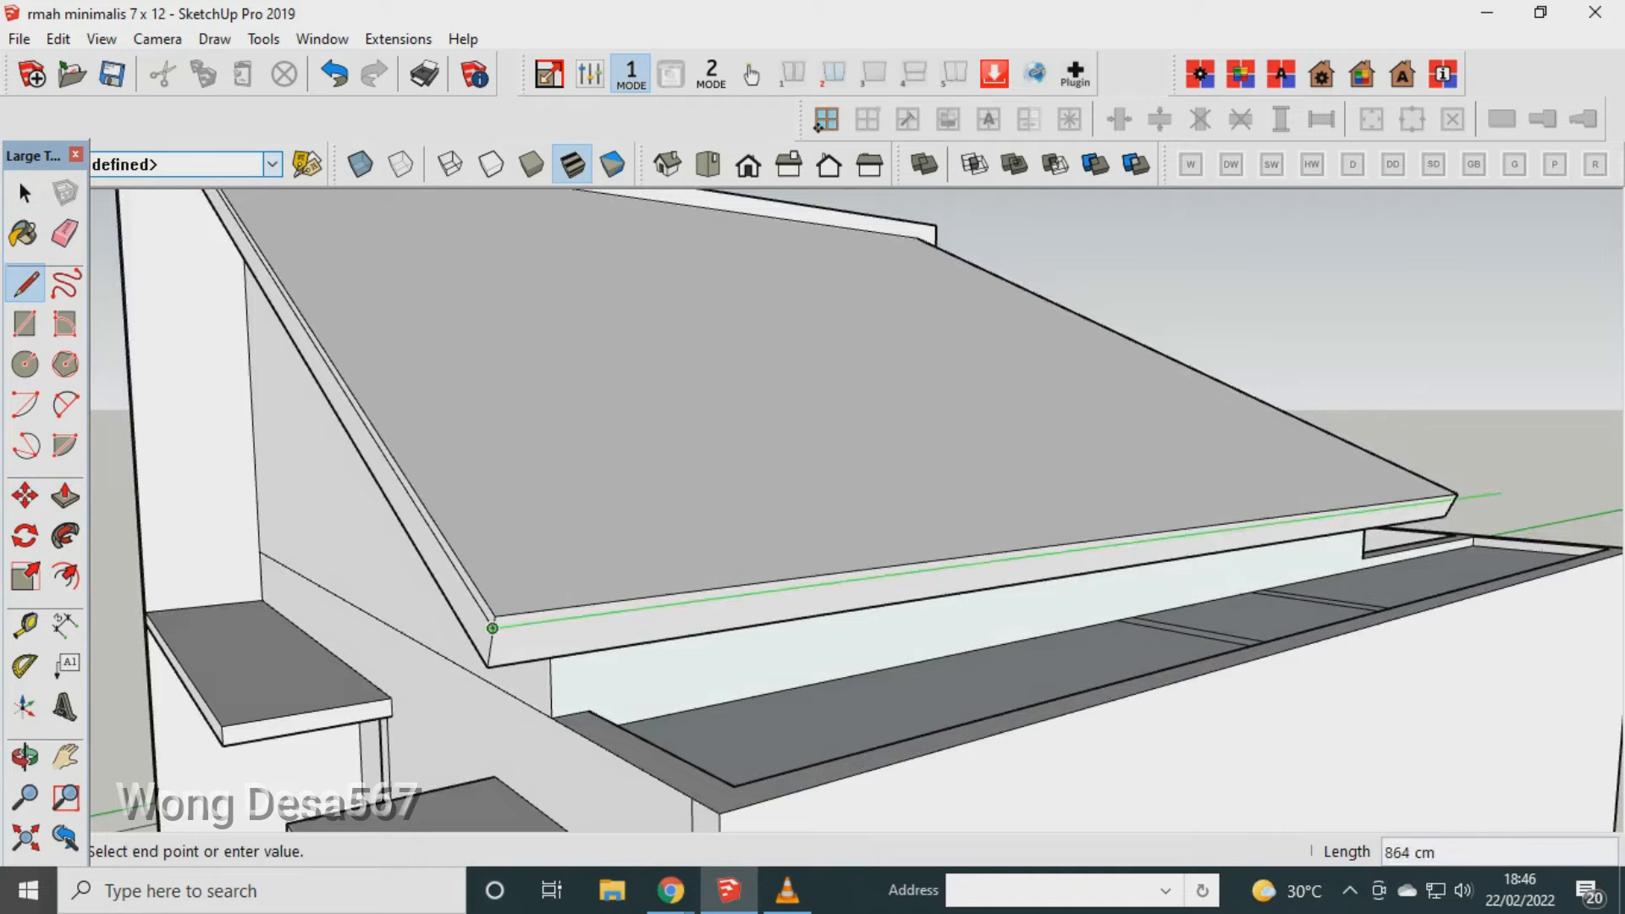
scroll(1537, 511, up, 2)
click(1411, 484)
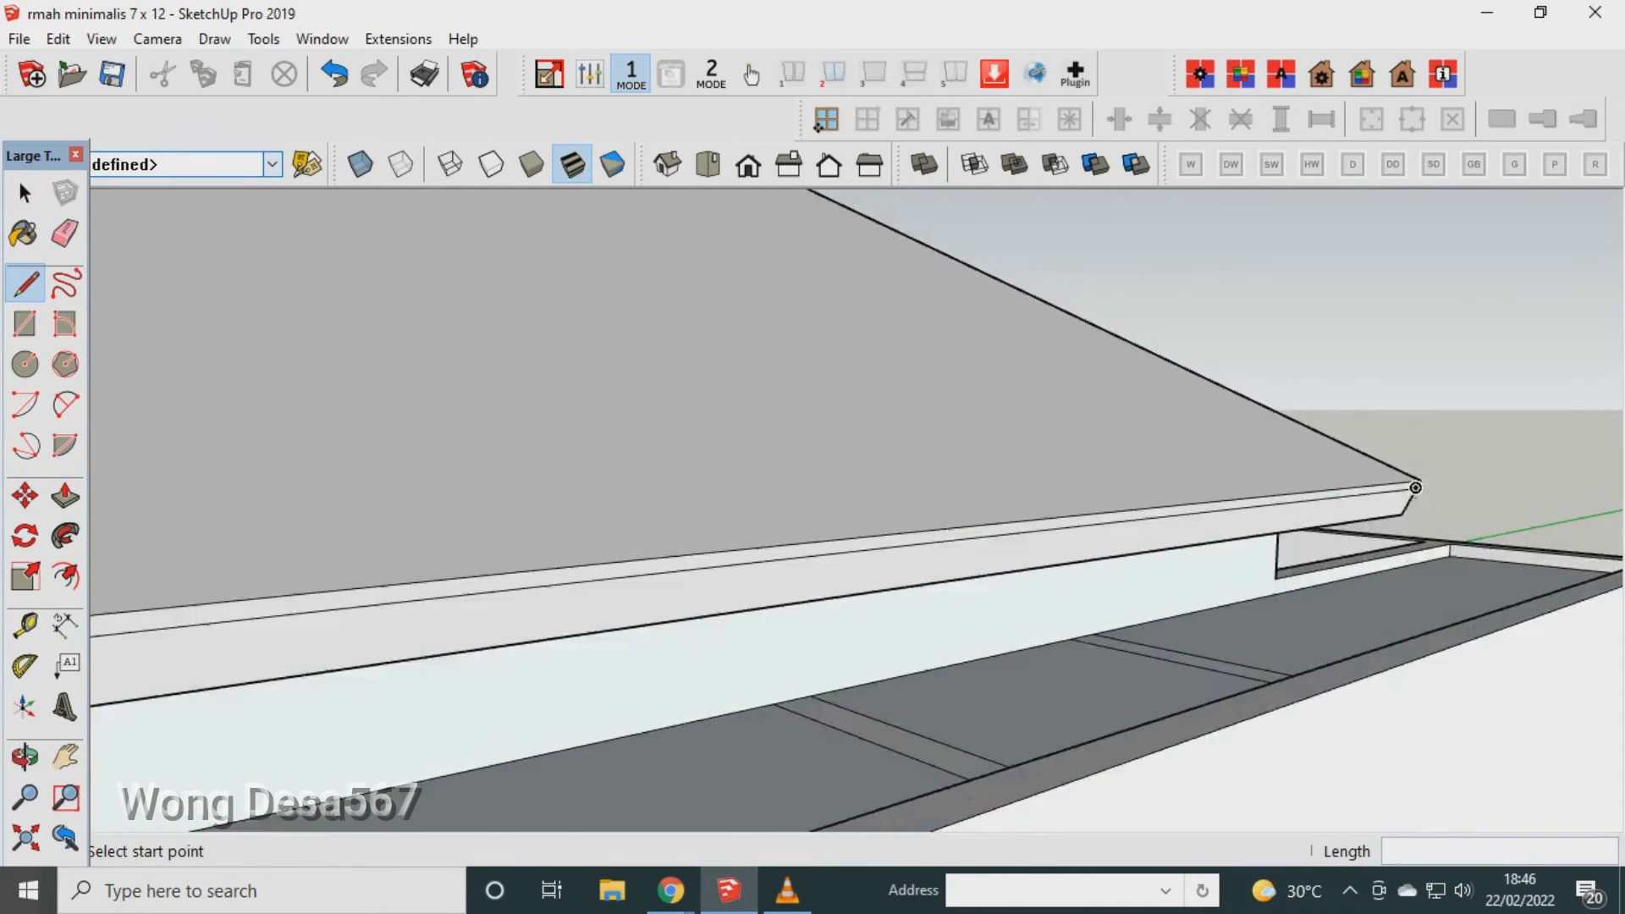
scroll(1422, 495, down, 4)
scroll(516, 414, up, 2)
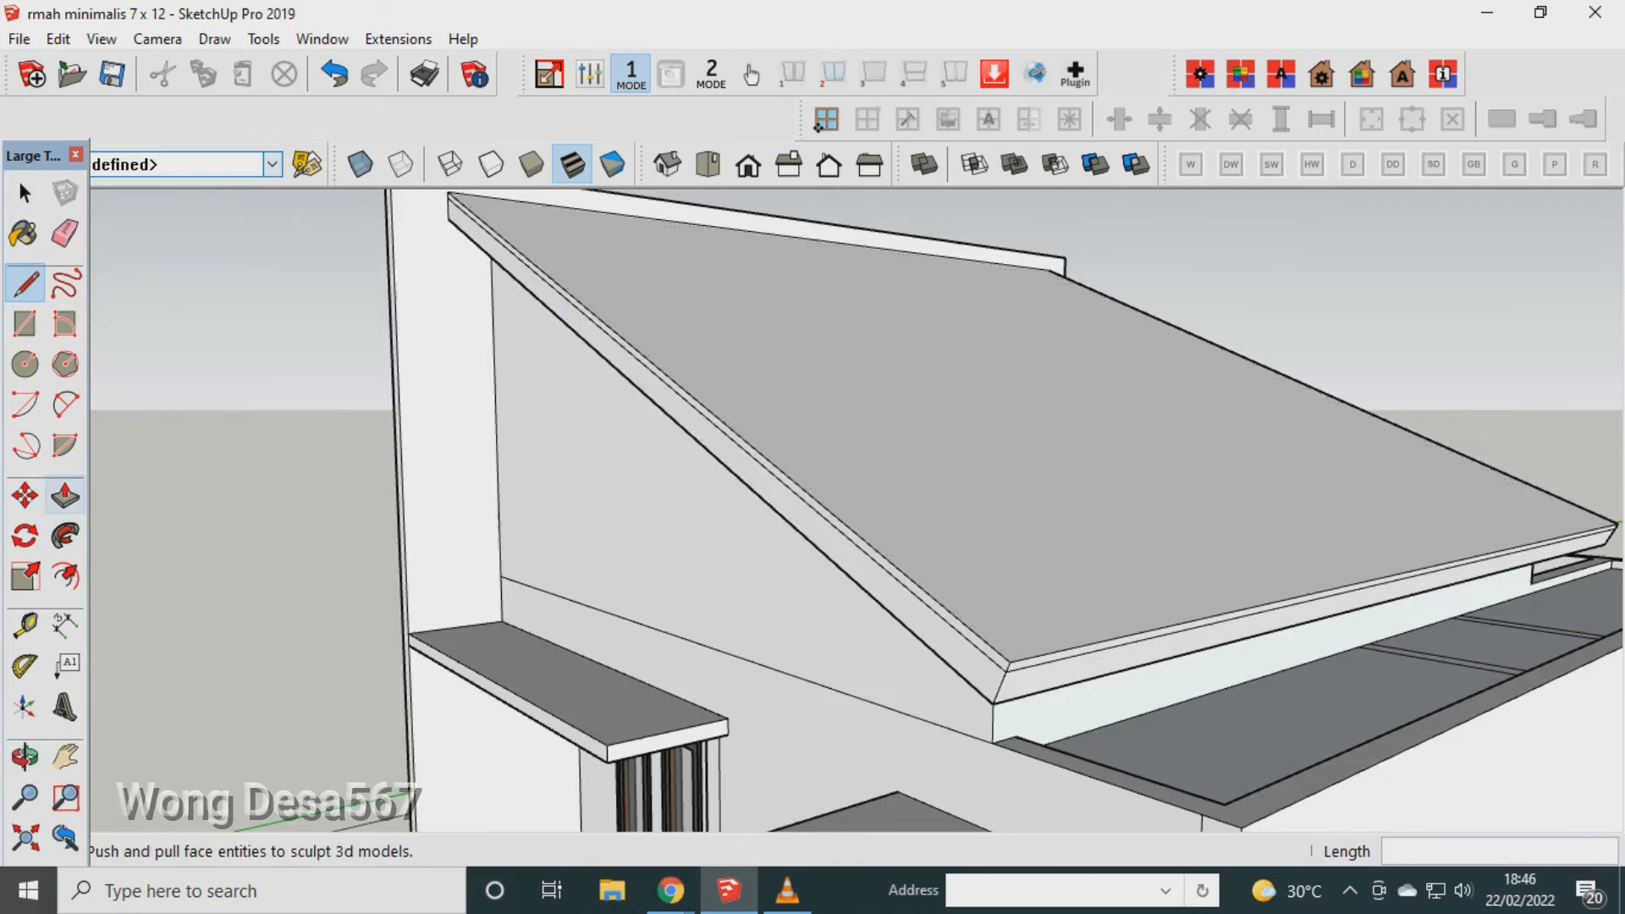
Push/Pull the narrow upper strip on the slab's sloped side face 30 cm outward.
click(65, 495)
click(728, 432)
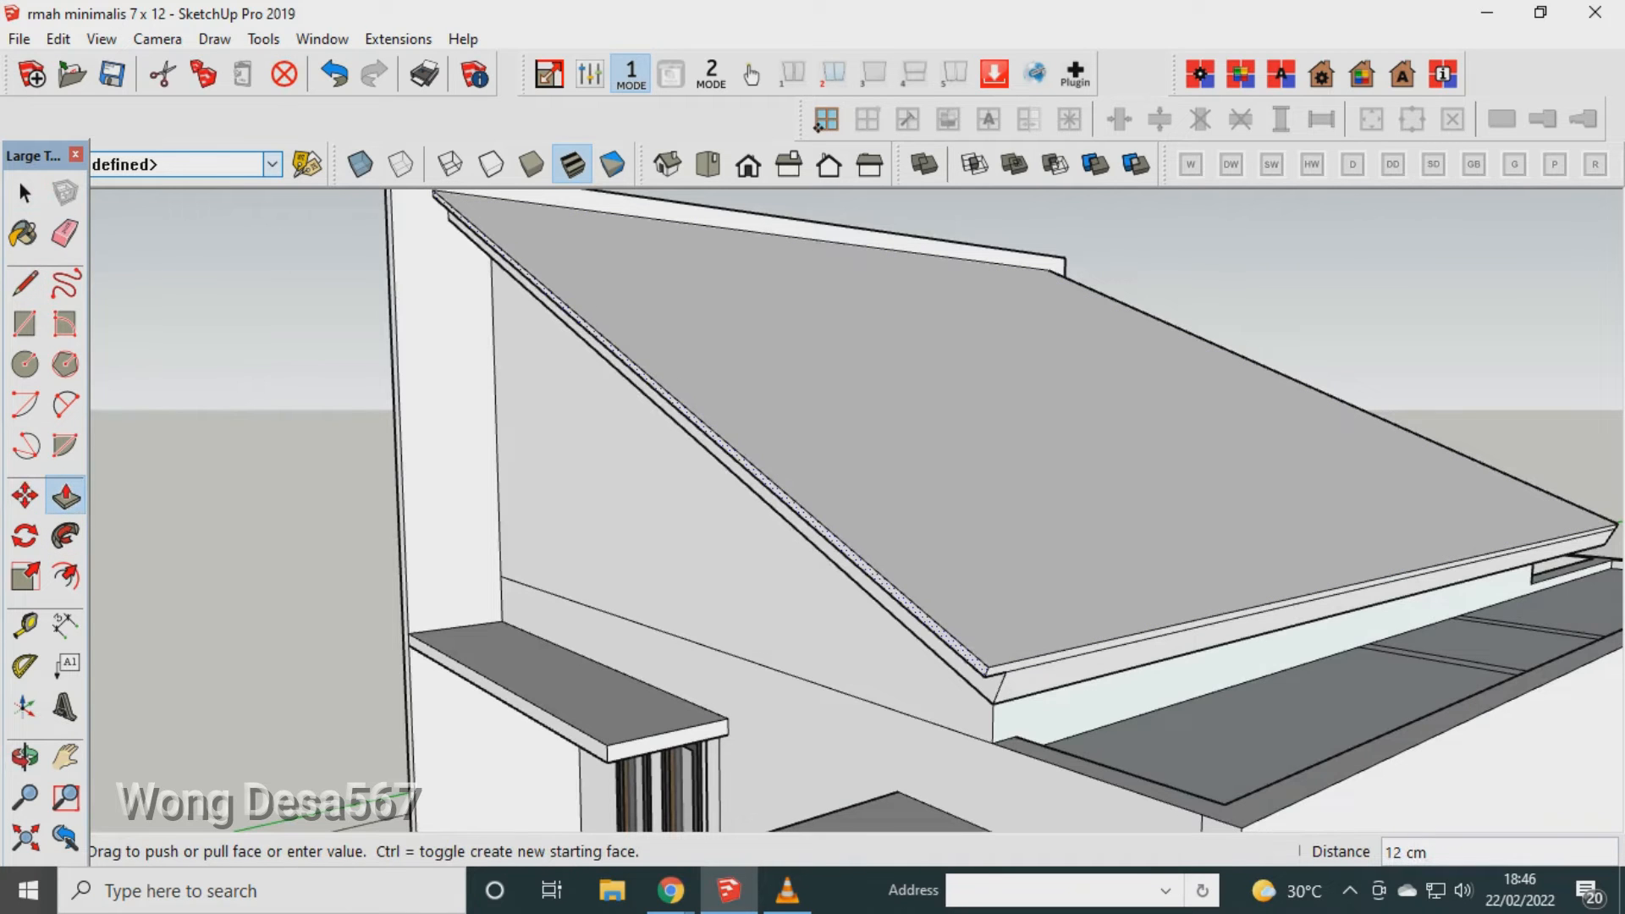
text(30)
key(Return)
Push/Pull the narrow upper strip along the roof slab's lower eave 30 cm outward.
click(1134, 639)
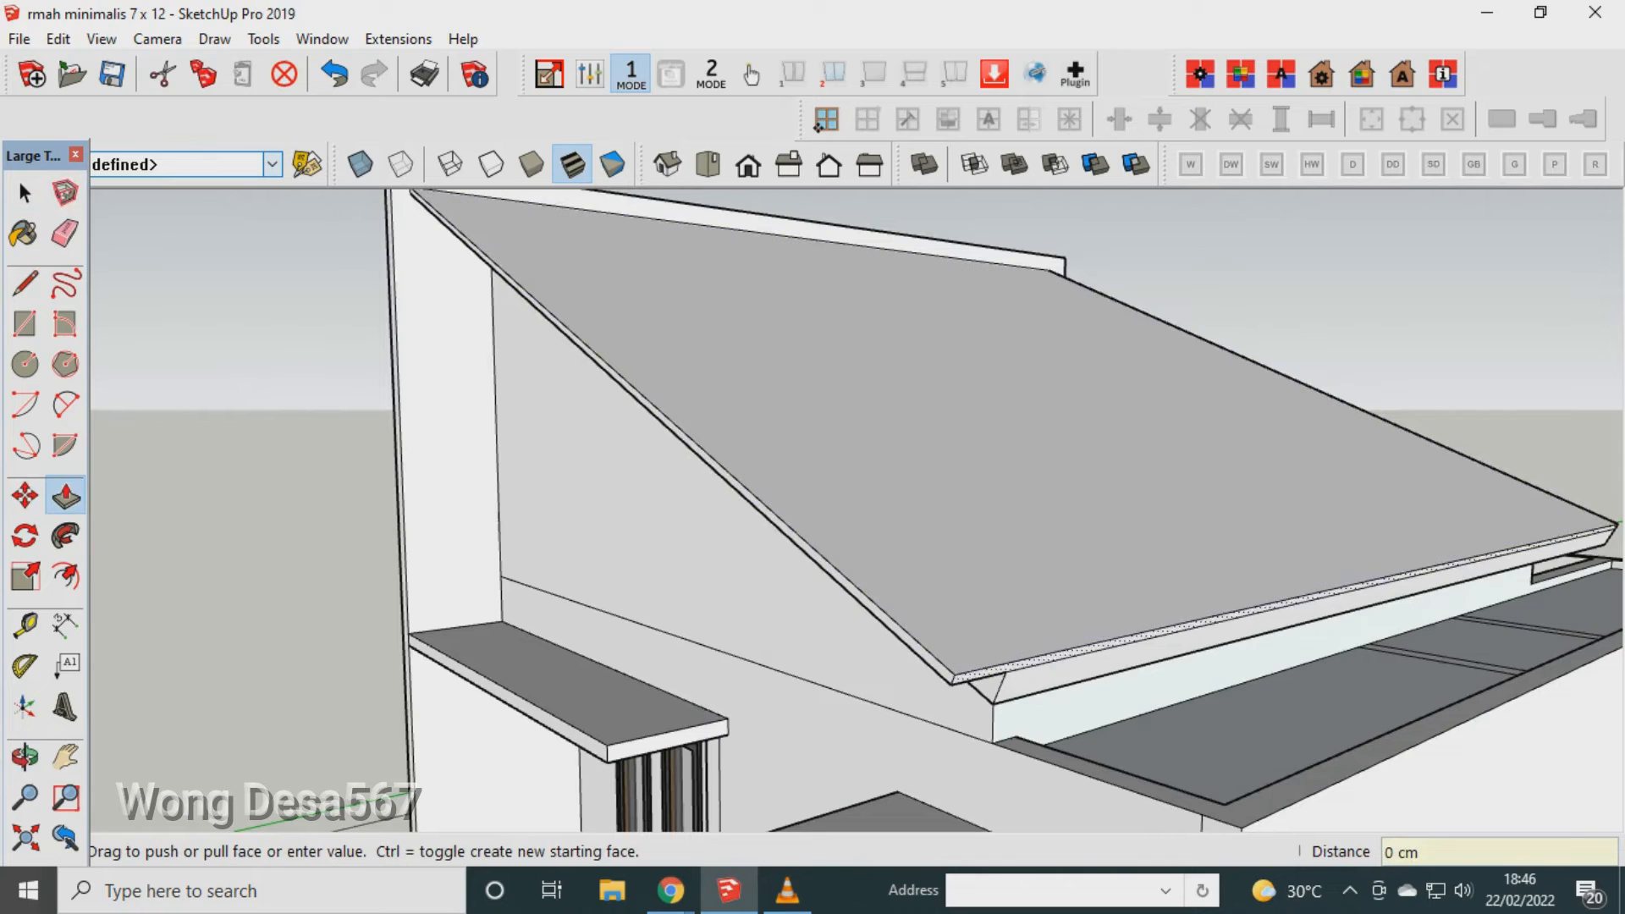
text(30)
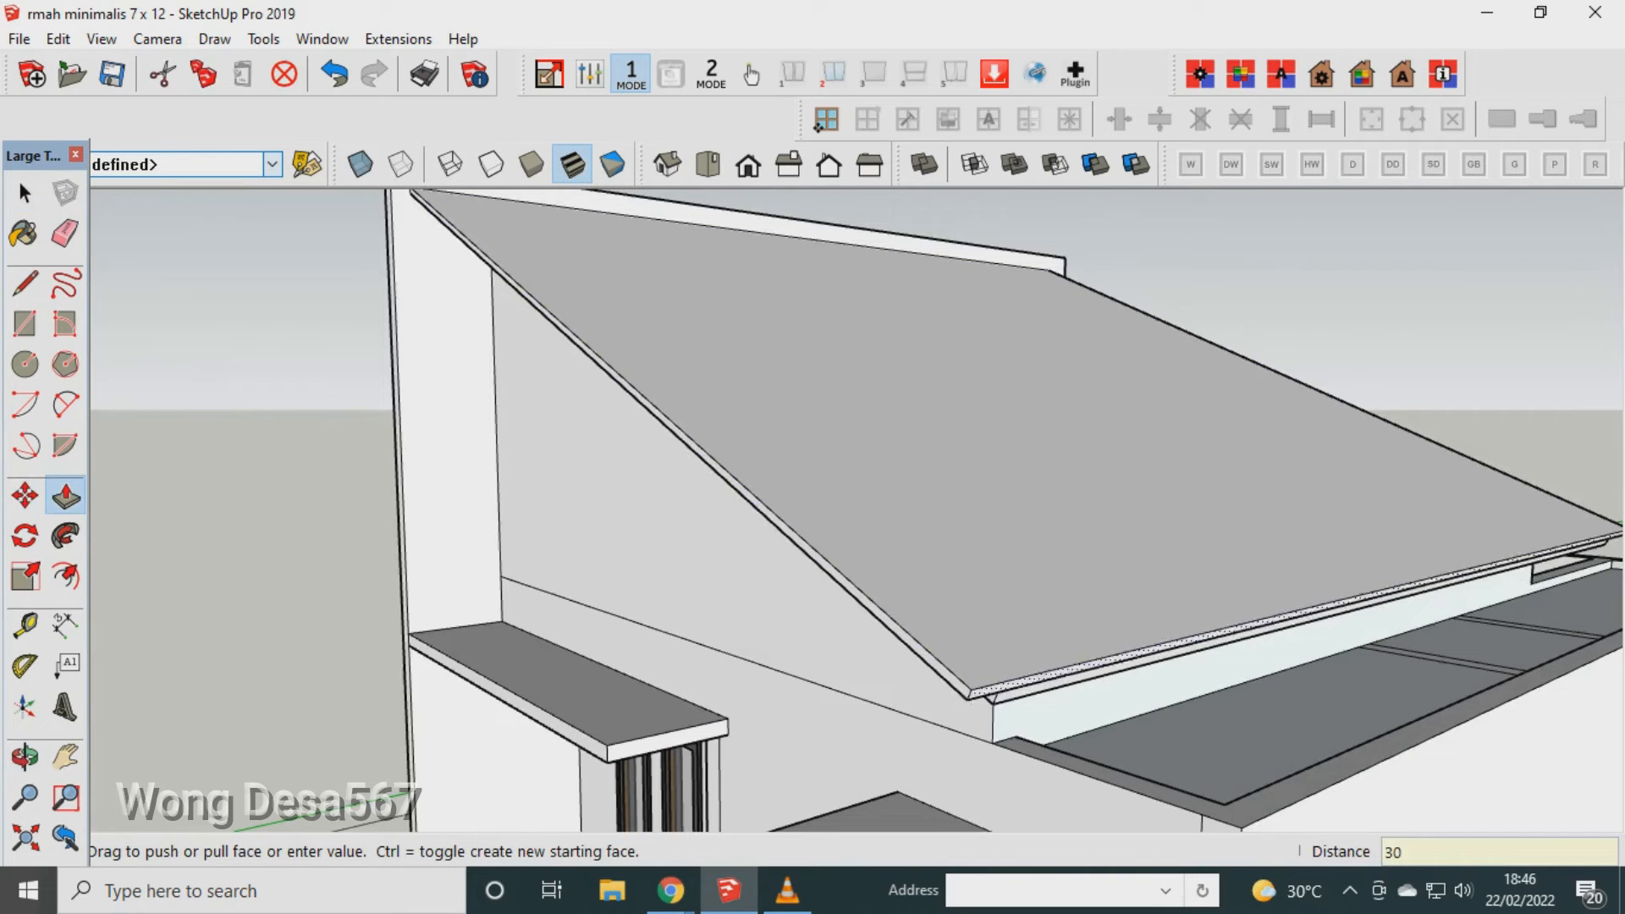
key(Return)
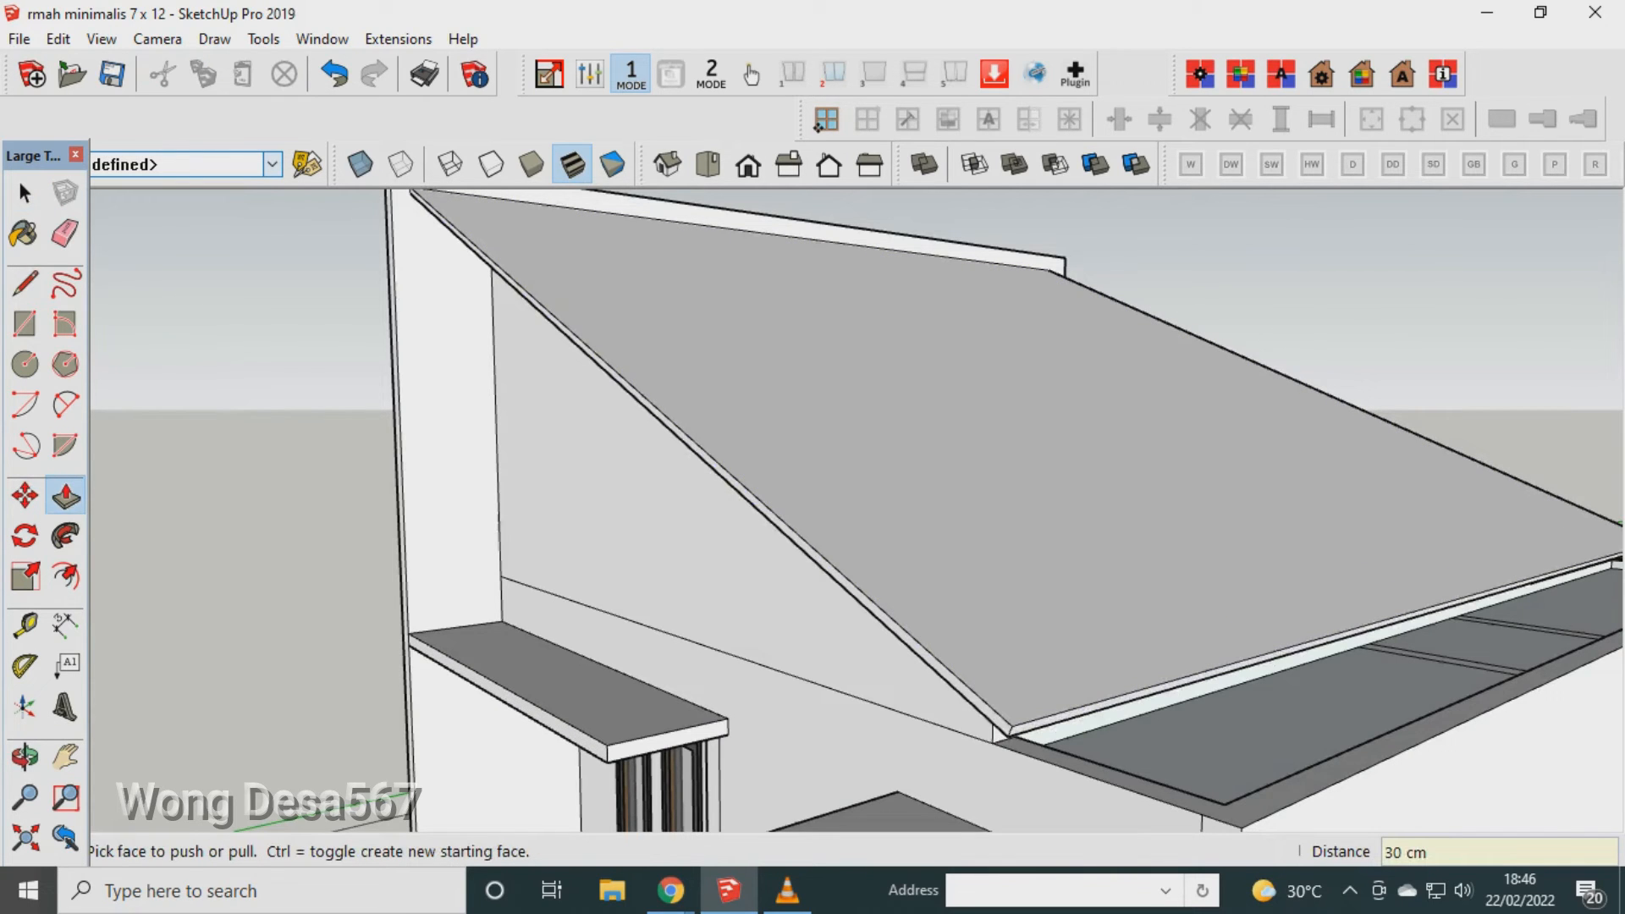
Push/Pull the narrow upper strip on the slab's opposite, rear sloped side 30 cm outward.
key(o)
click(25, 758)
drag(542, 584, 474, 533)
middle_drag(474, 533, 127, 510)
middle_drag(889, 470, 846, 489)
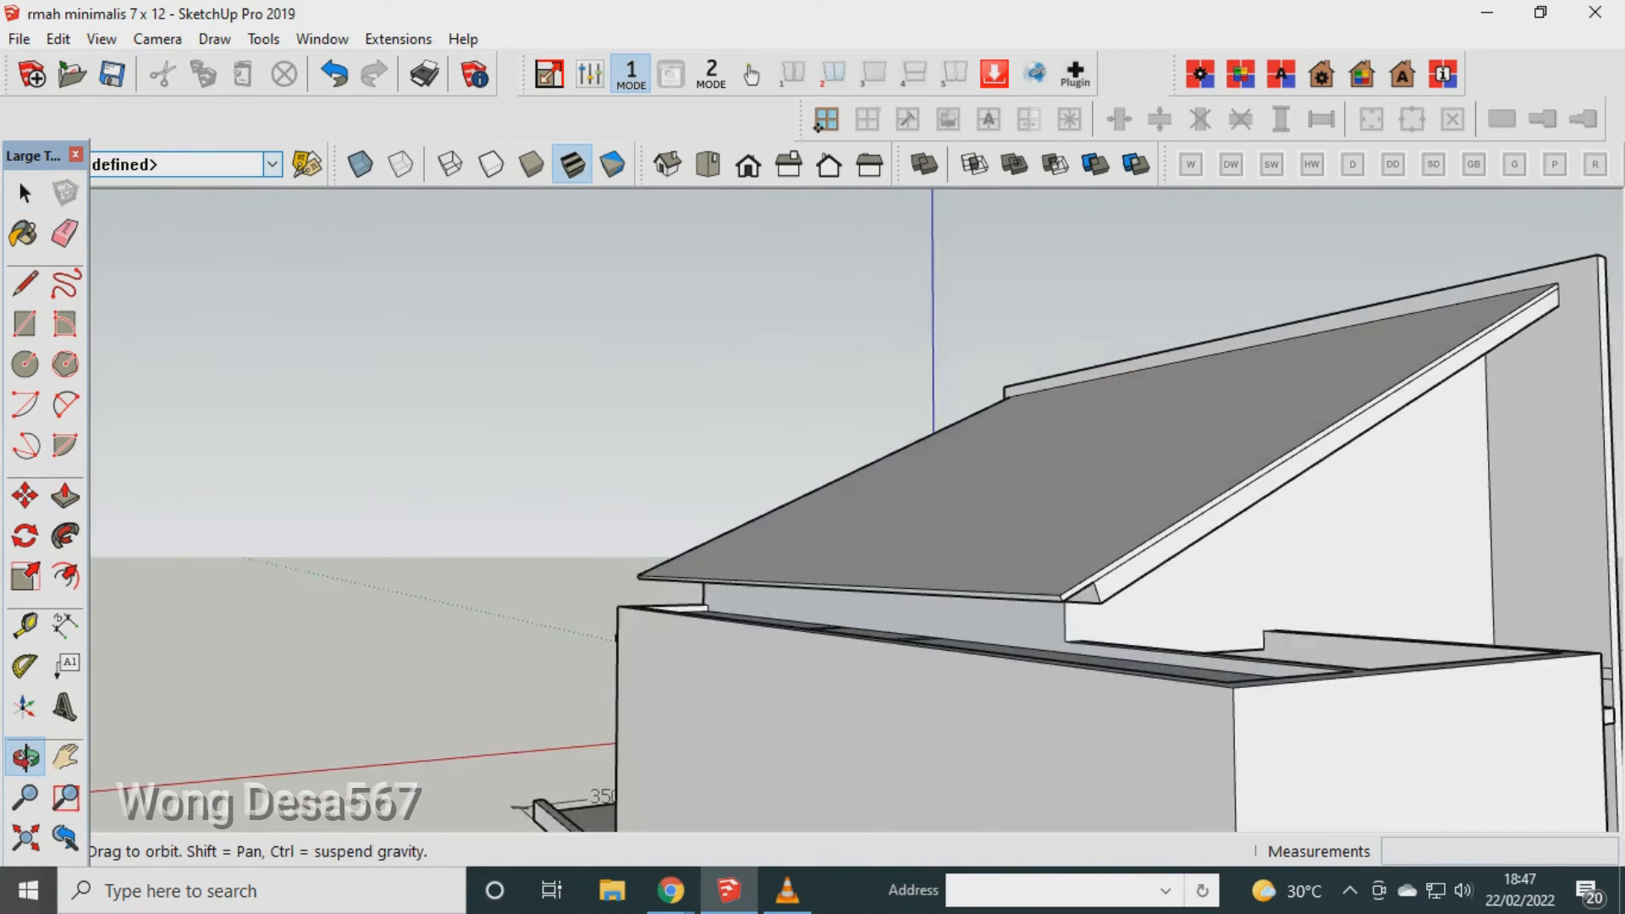
click(65, 497)
scroll(1410, 513, up, 2)
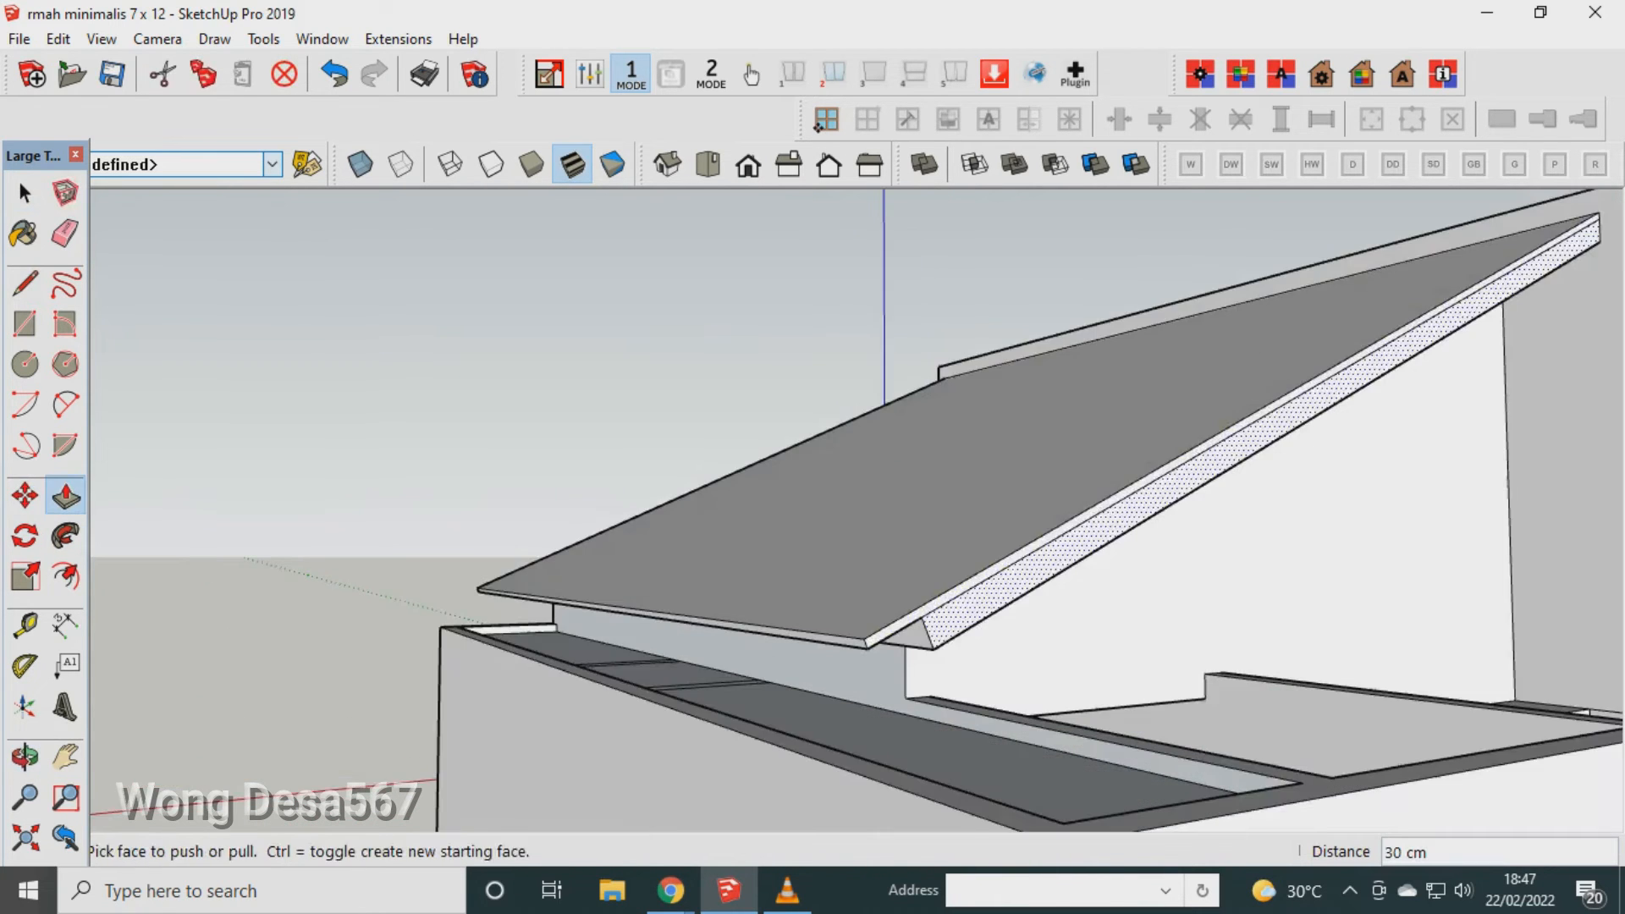
click(1126, 507)
text(3)
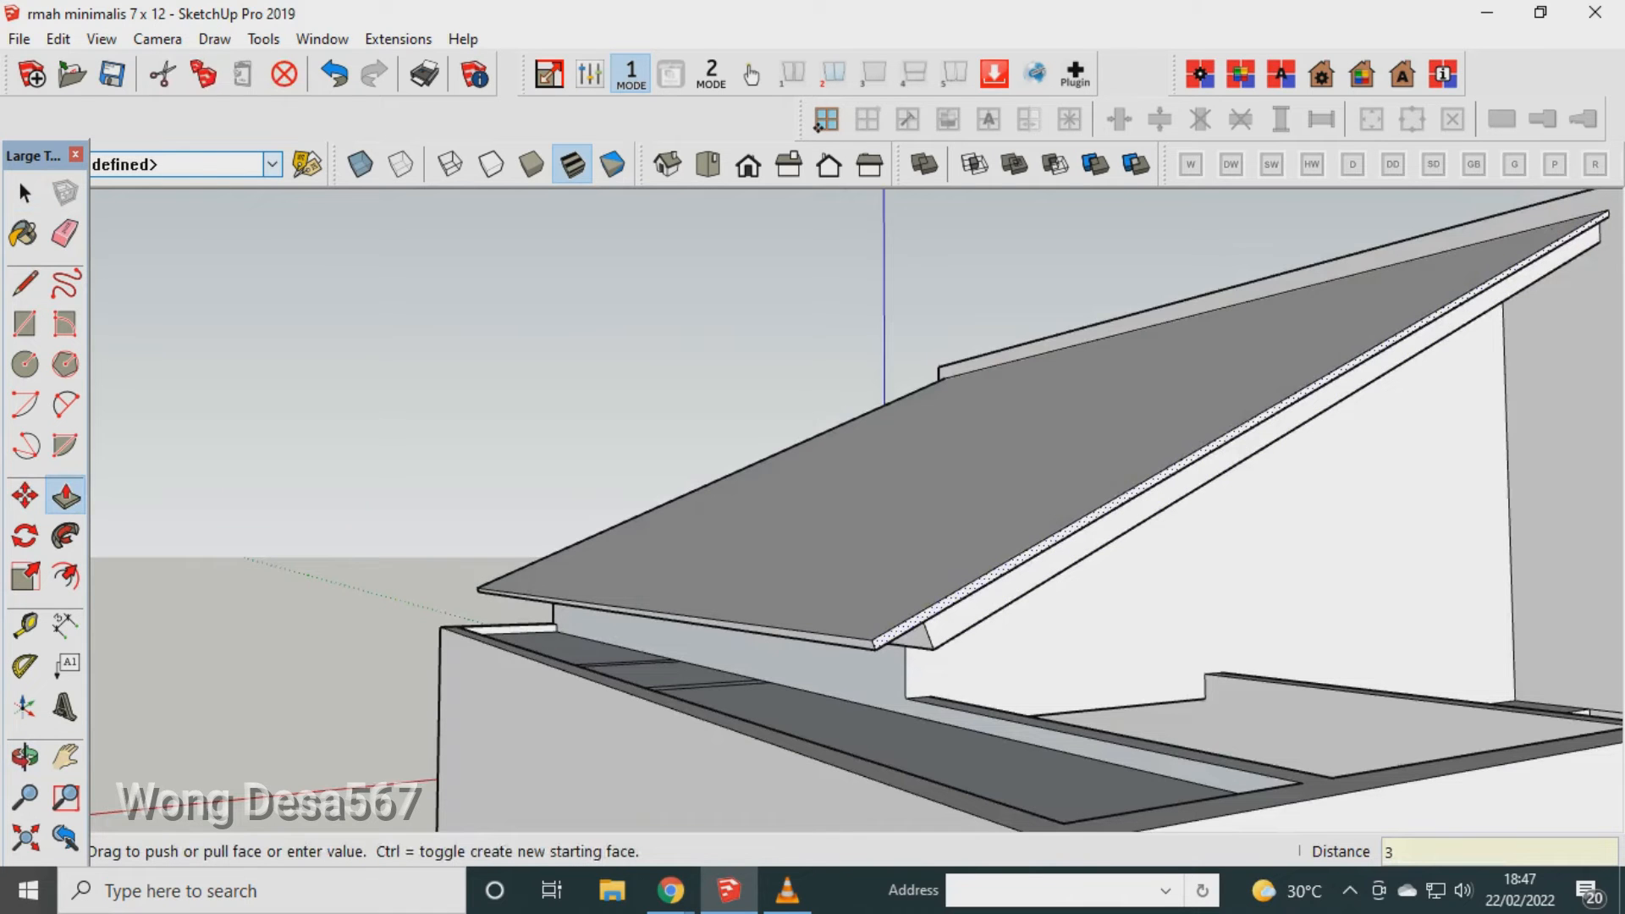
key(Return)
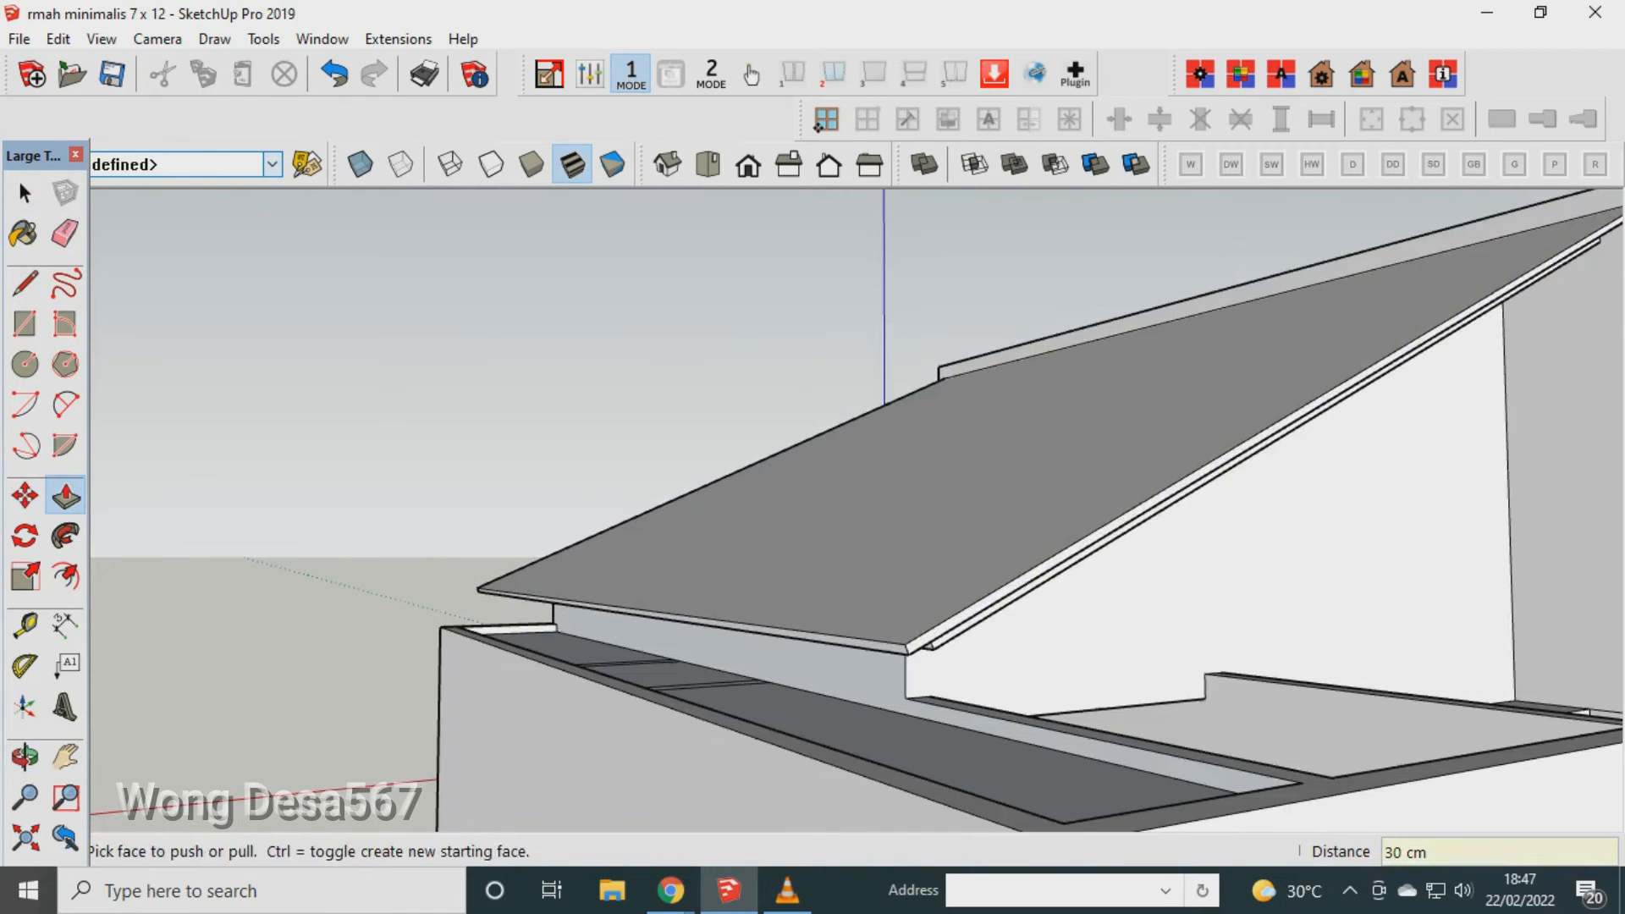
Erase the leftover seam edges on the underside of the roof overhang and slab at the rear lower corner.
click(24, 756)
drag(947, 592, 724, 488)
scroll(744, 543, up, 4)
mouse_move(744, 543)
mouse_down()
mouse_move(749, 440)
mouse_move(745, 508)
mouse_up()
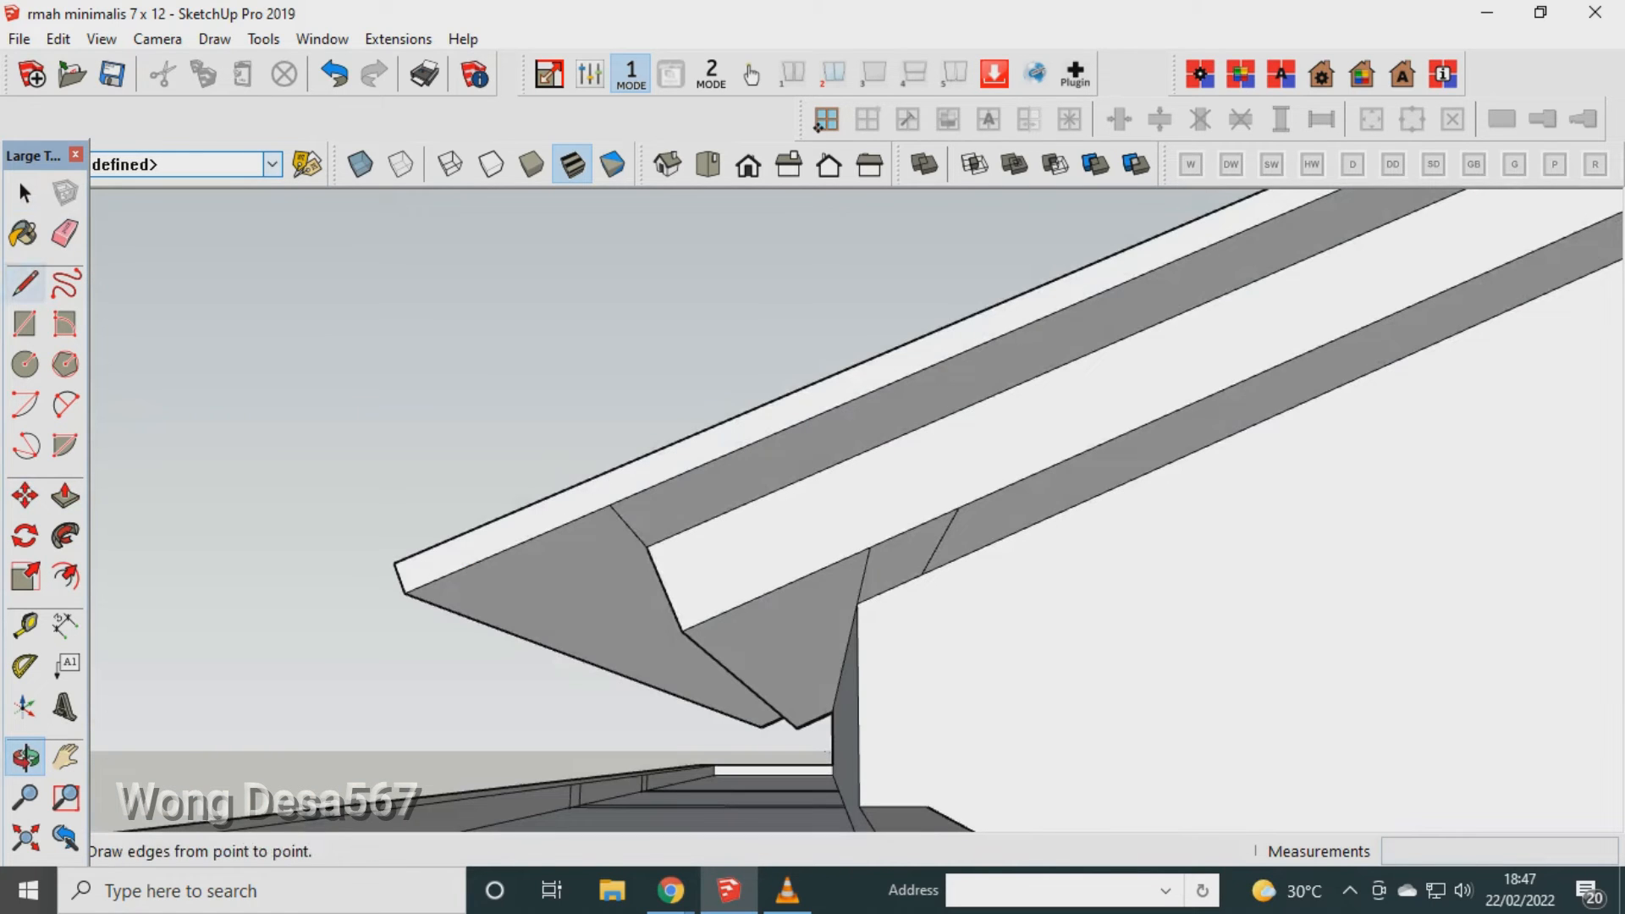
click(65, 233)
click(629, 525)
drag(944, 529, 859, 571)
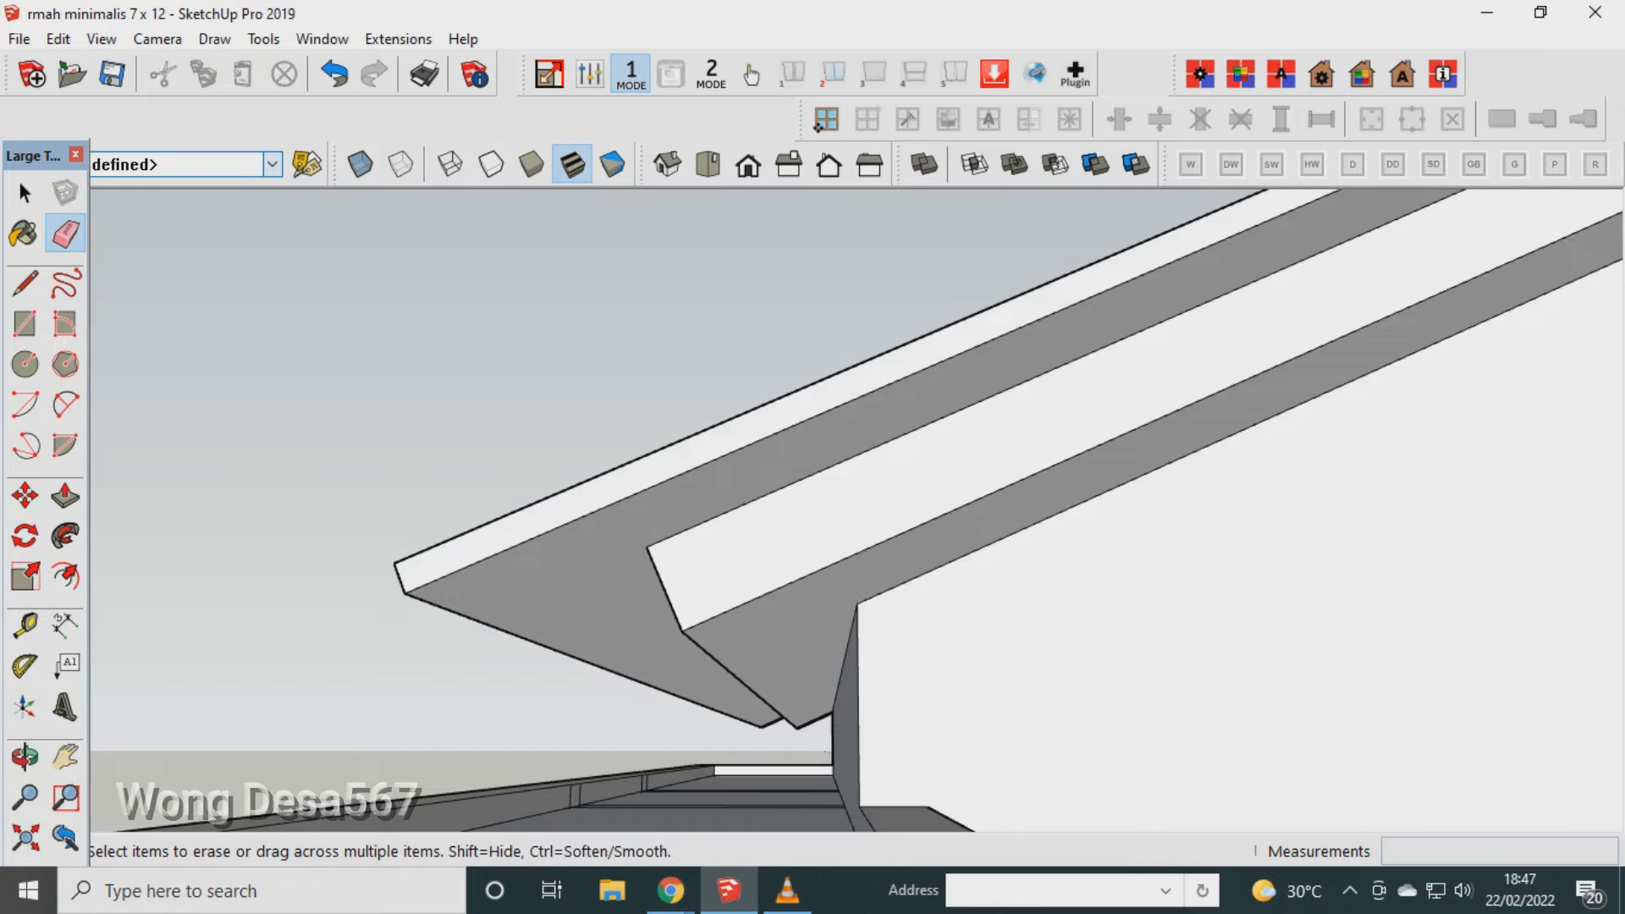
Erase the leftover seam edges beneath the overhang and slab at the front lower corner.
middle_drag(812, 567, 1168, 601)
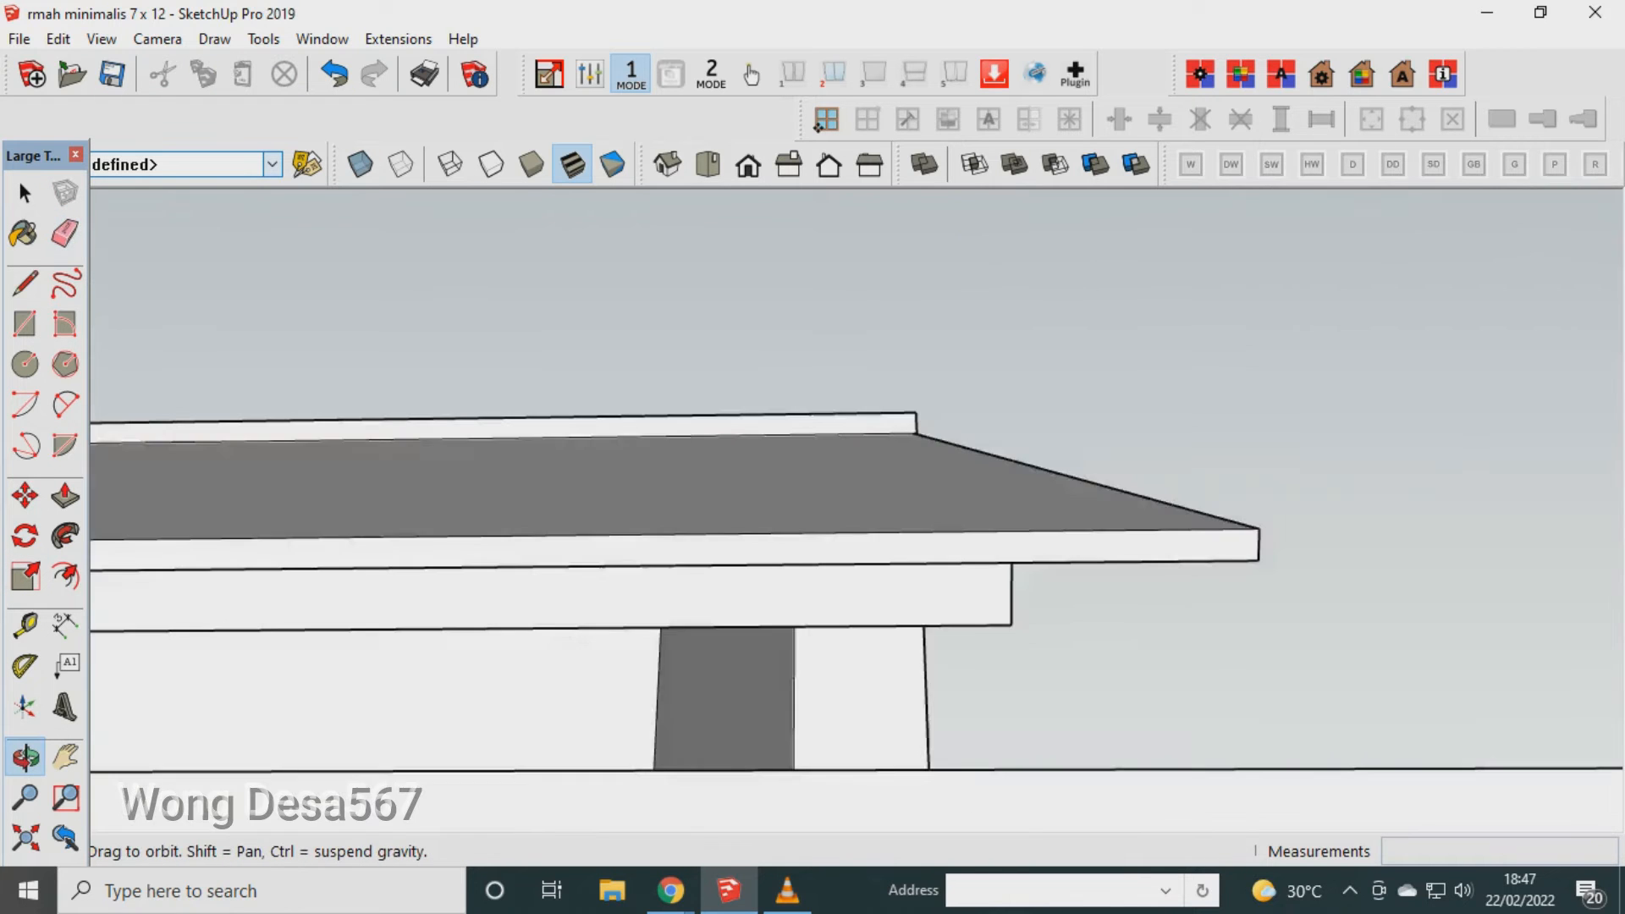
scroll(1092, 583, down, 4)
middle_drag(1058, 584, 1477, 550)
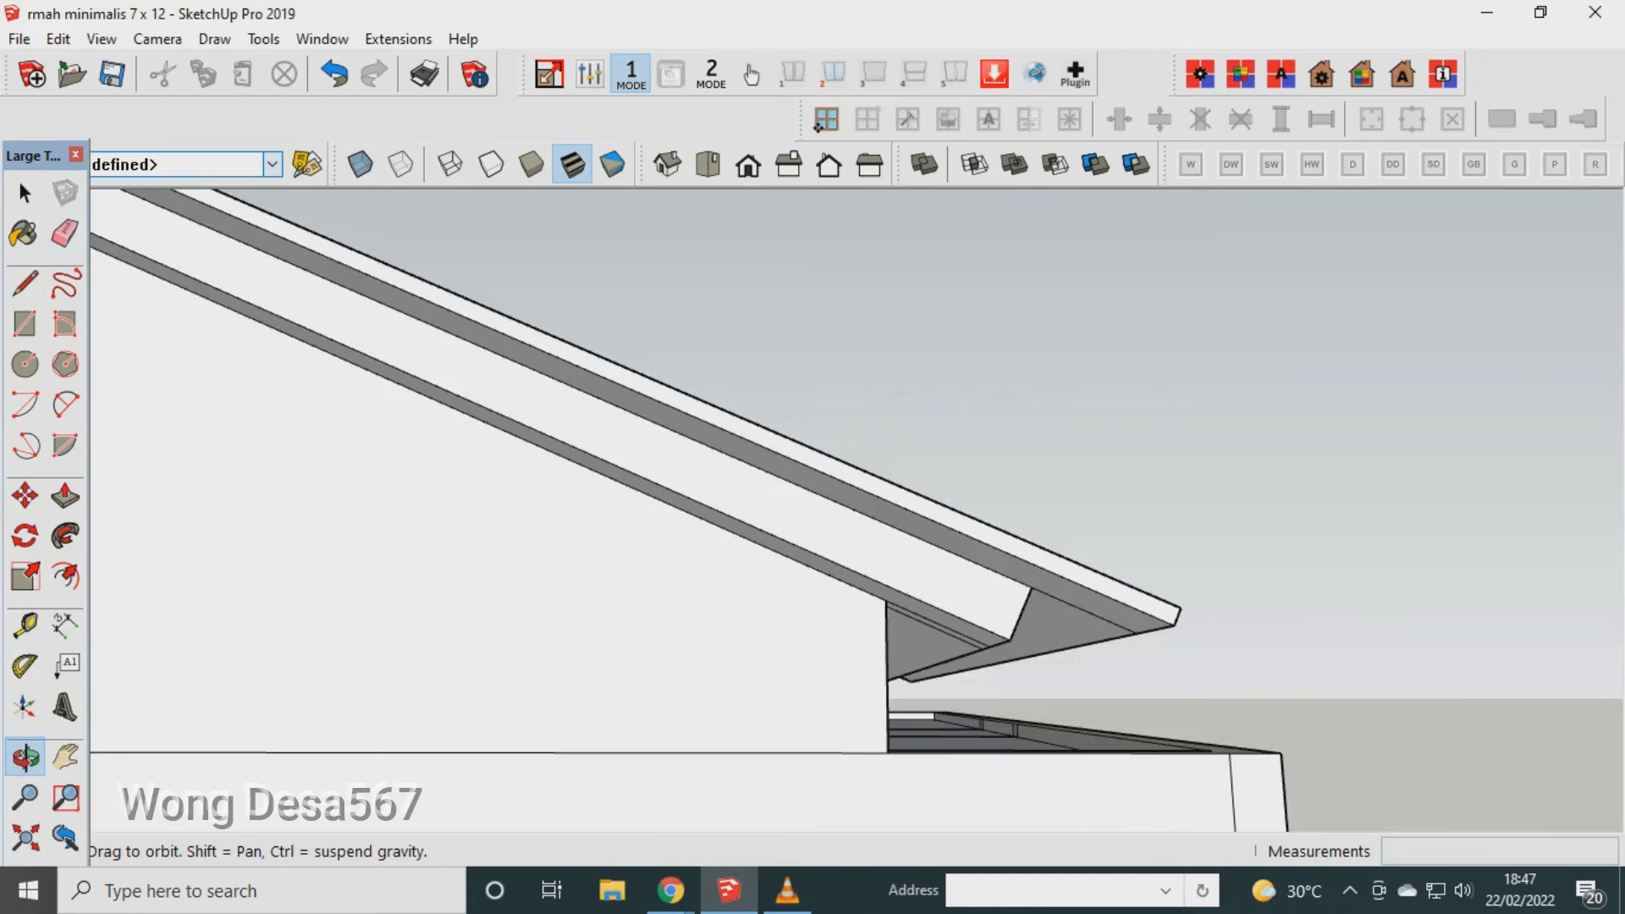
key(e)
click(1083, 610)
drag(944, 624, 938, 635)
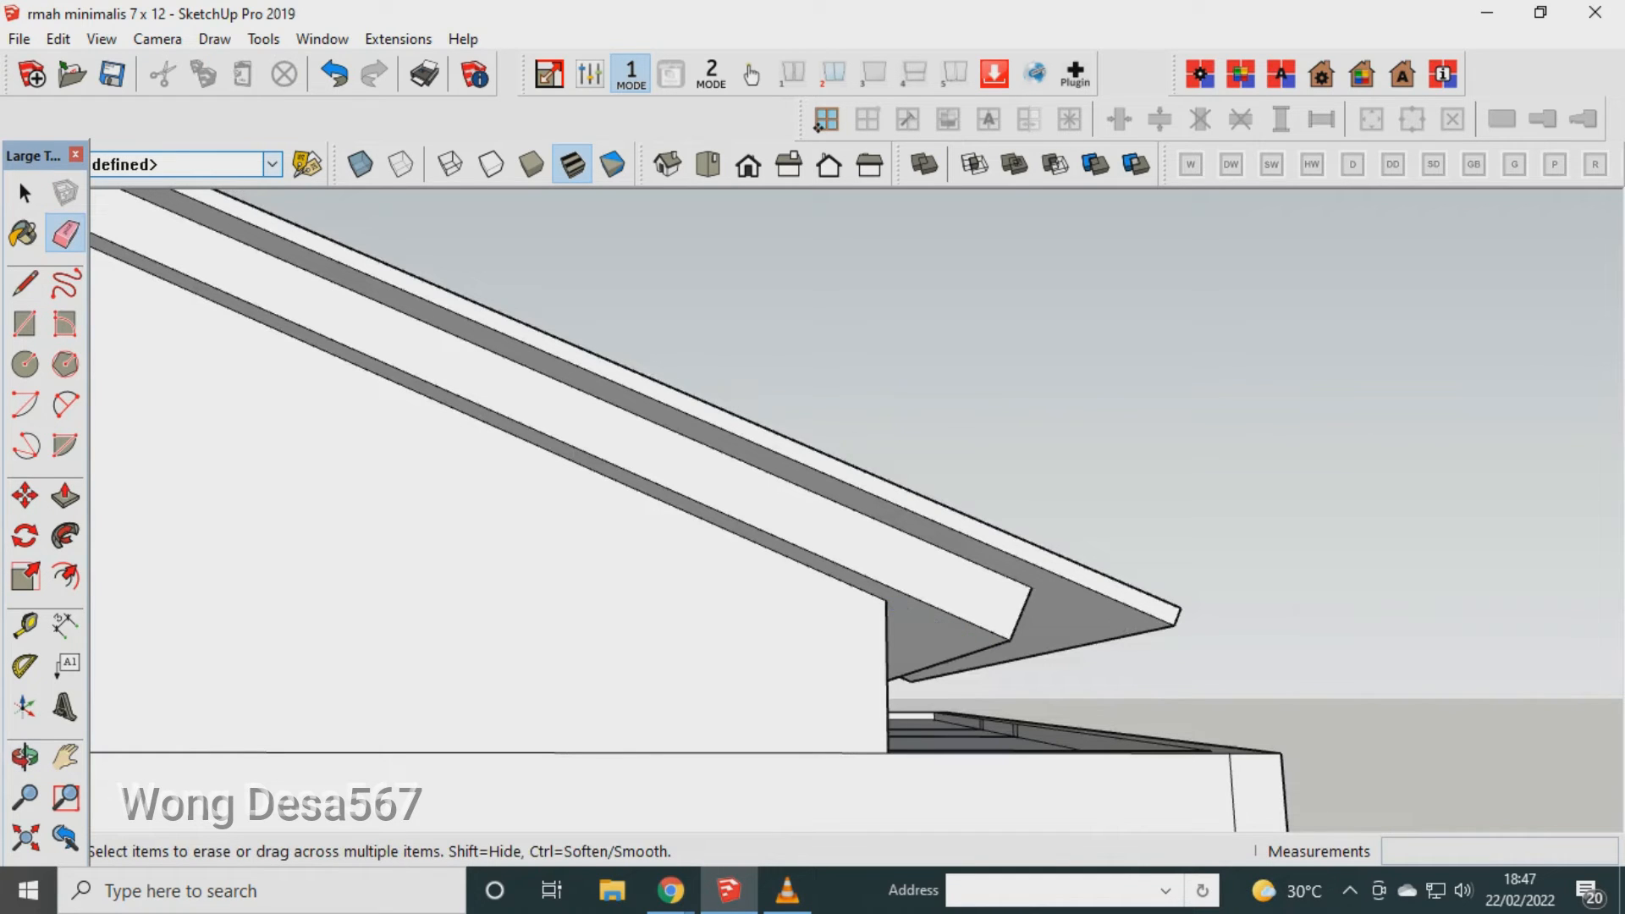
Examine the roof overhang along the front slope, at the tall wall and from above the house.
scroll(941, 677, down, 6)
scroll(427, 453, up, 4)
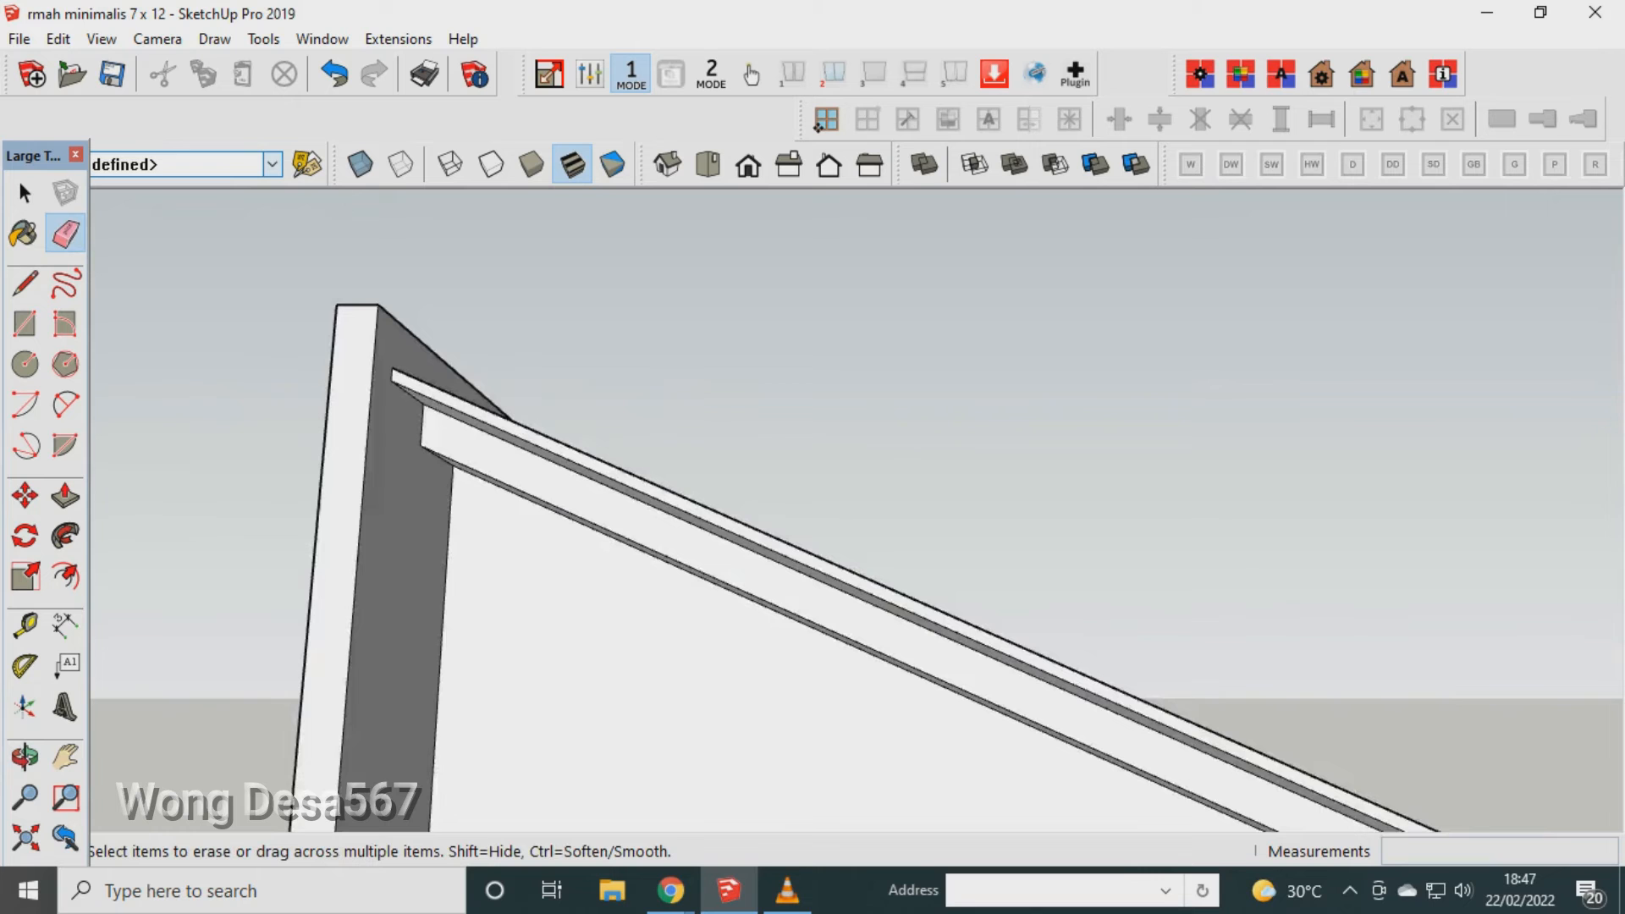
scroll(392, 501, up, 1)
scroll(169, 498, down, 5)
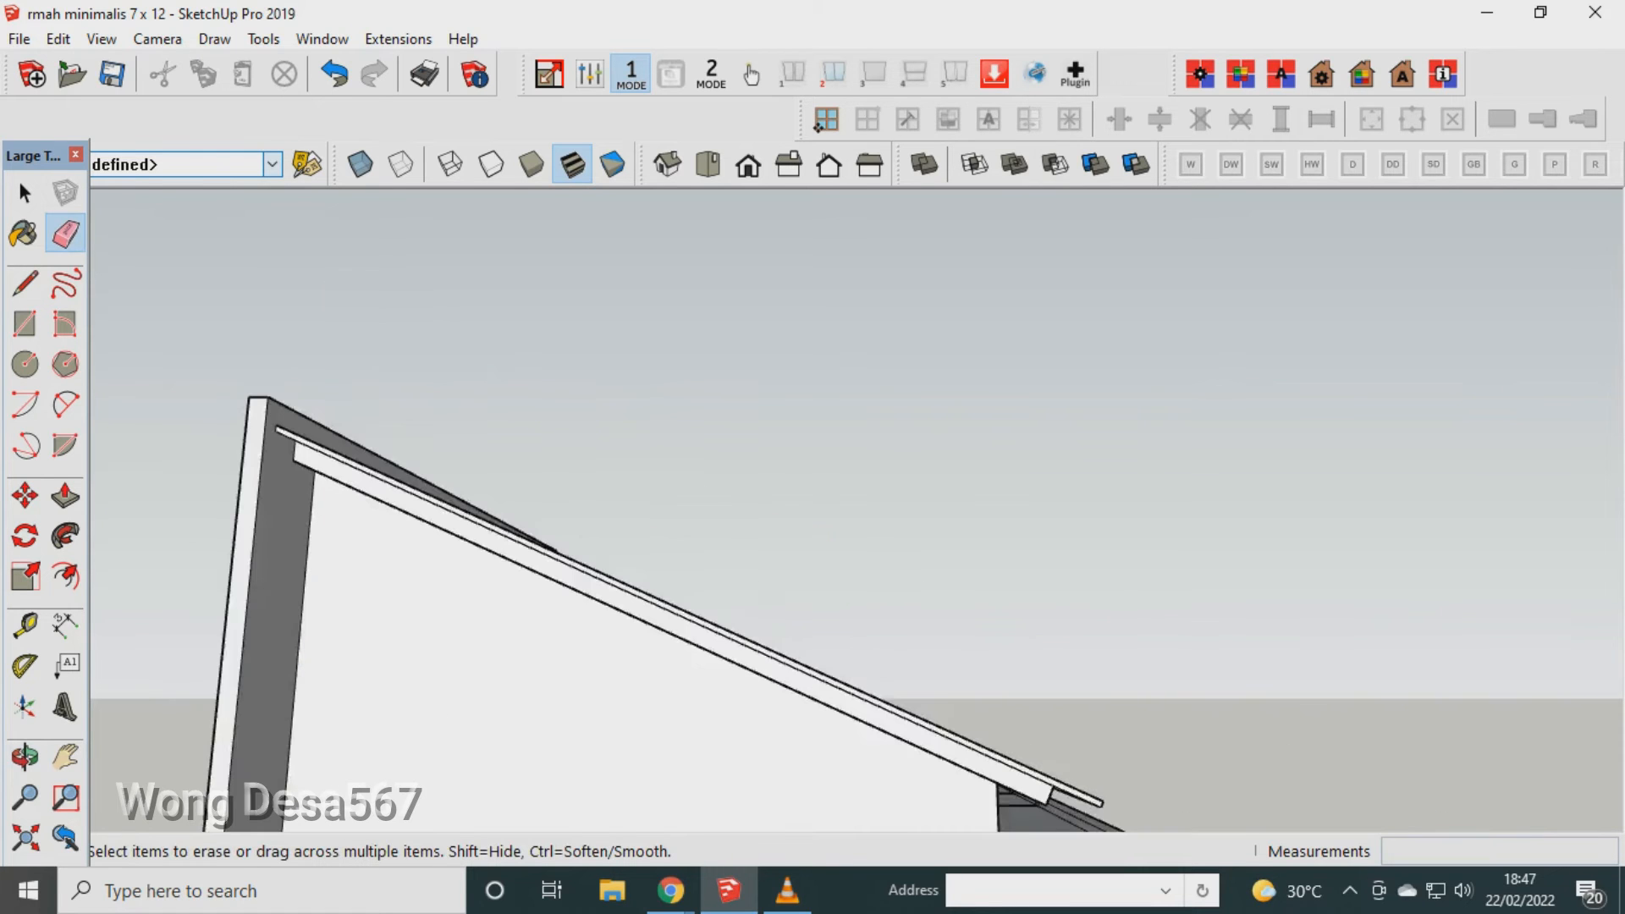
middle_drag(152, 668, 155, 675)
middle_drag(474, 453, 482, 487)
scroll(483, 487, down, 3)
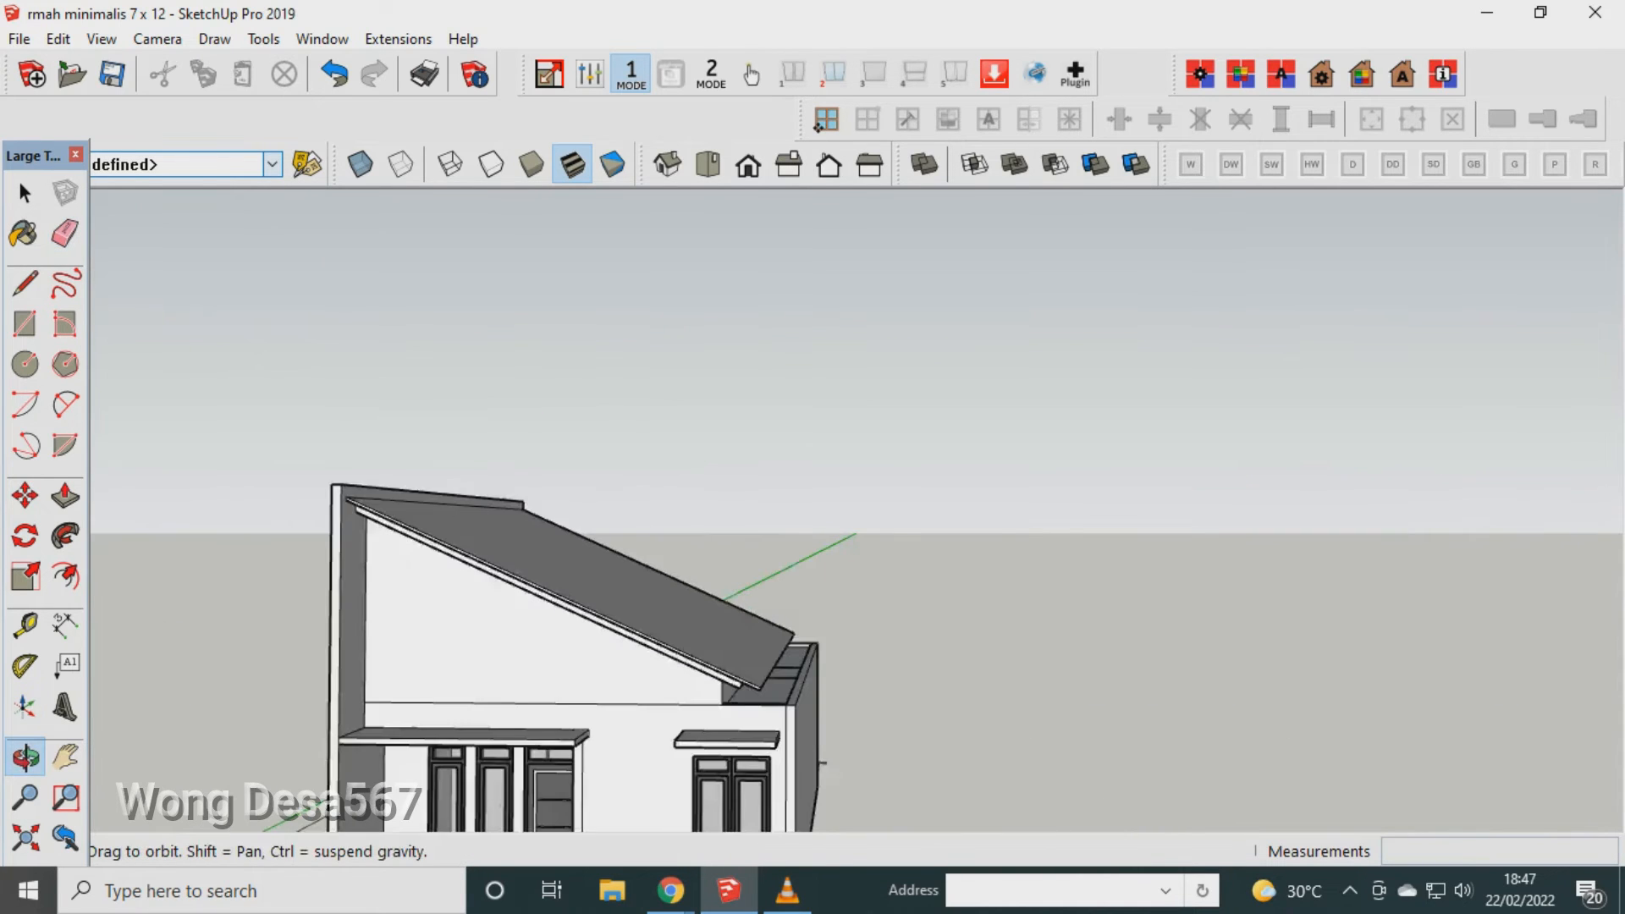
middle_drag(834, 474, 673, 523)
scroll(673, 523, up, 1)
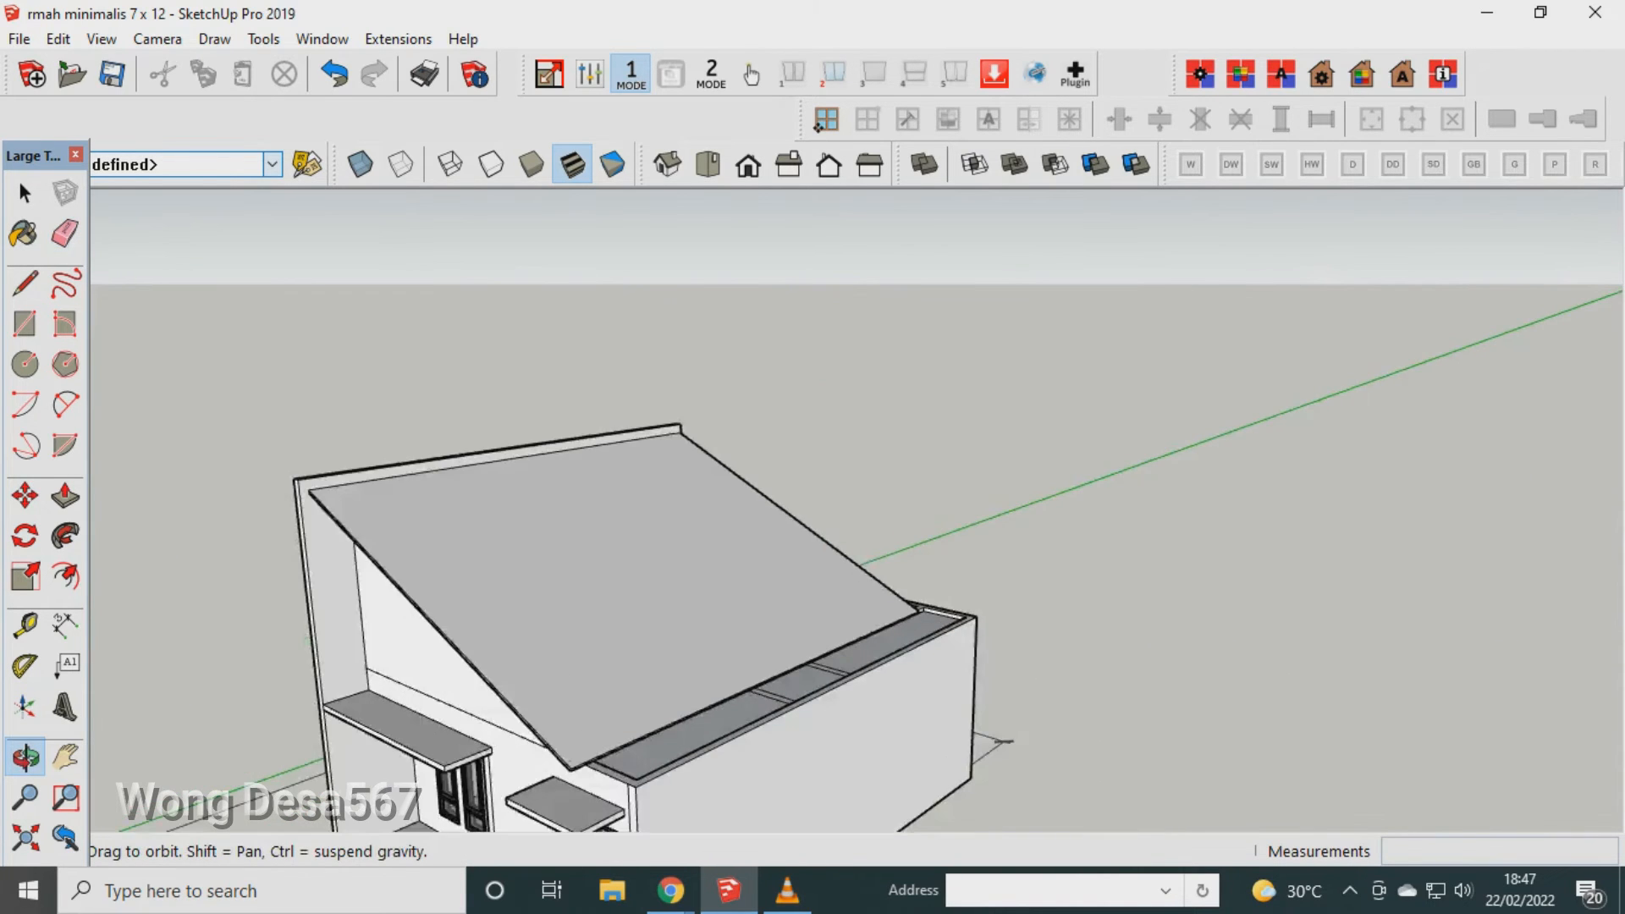
scroll(772, 459, down, 3)
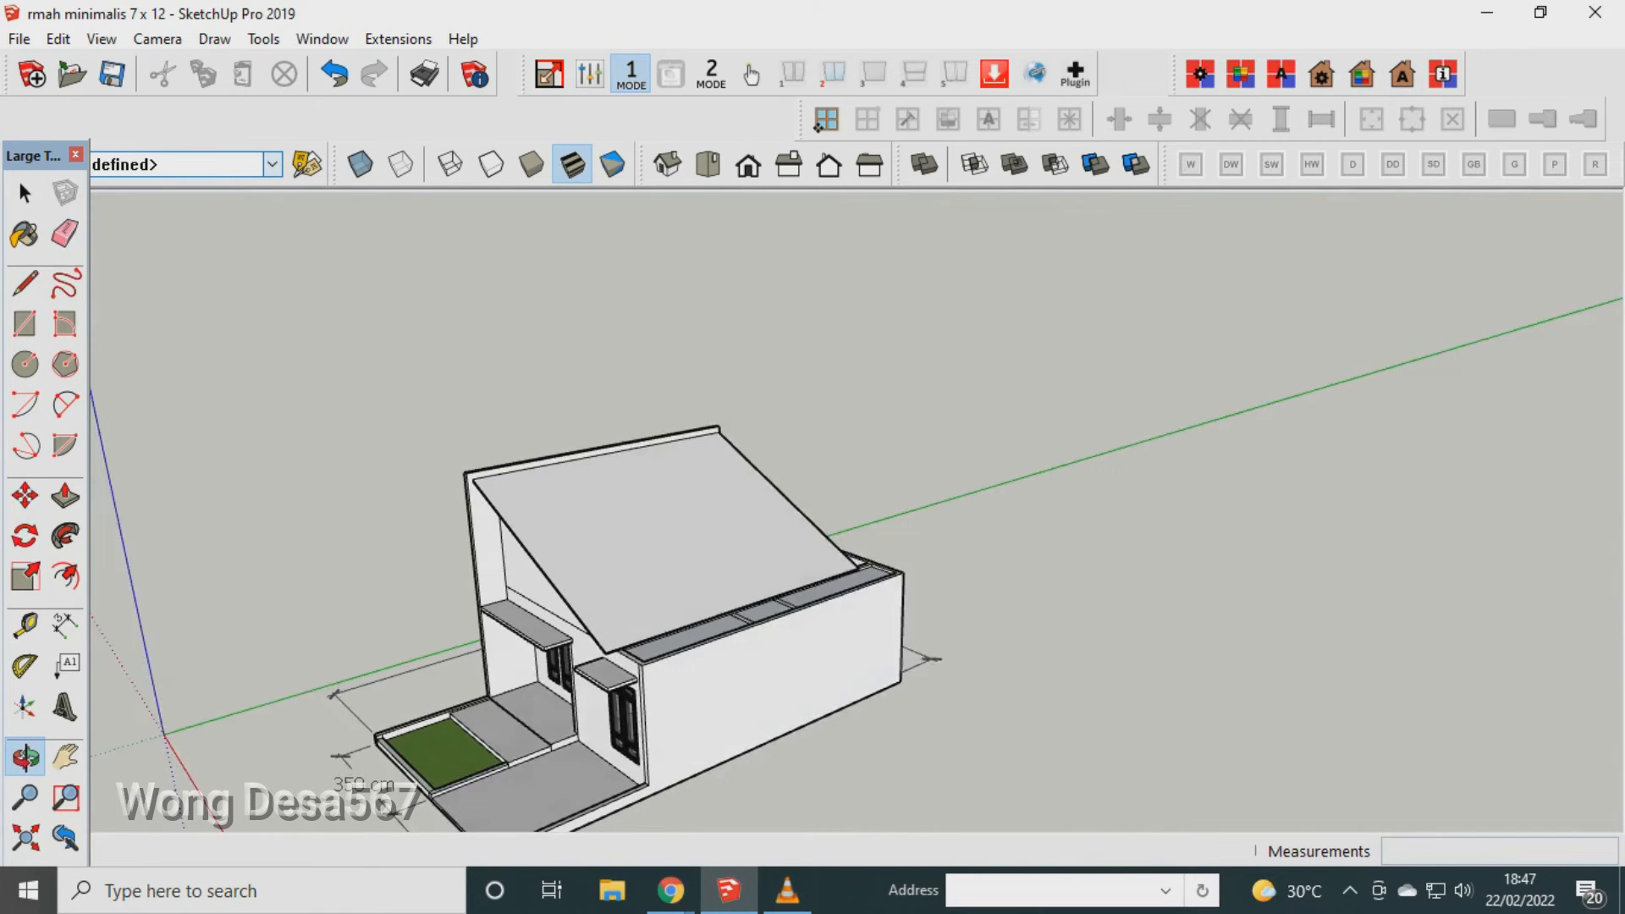
Browse the fabric, brick, concrete, metal and pattern material collections for a roof covering.
key(b)
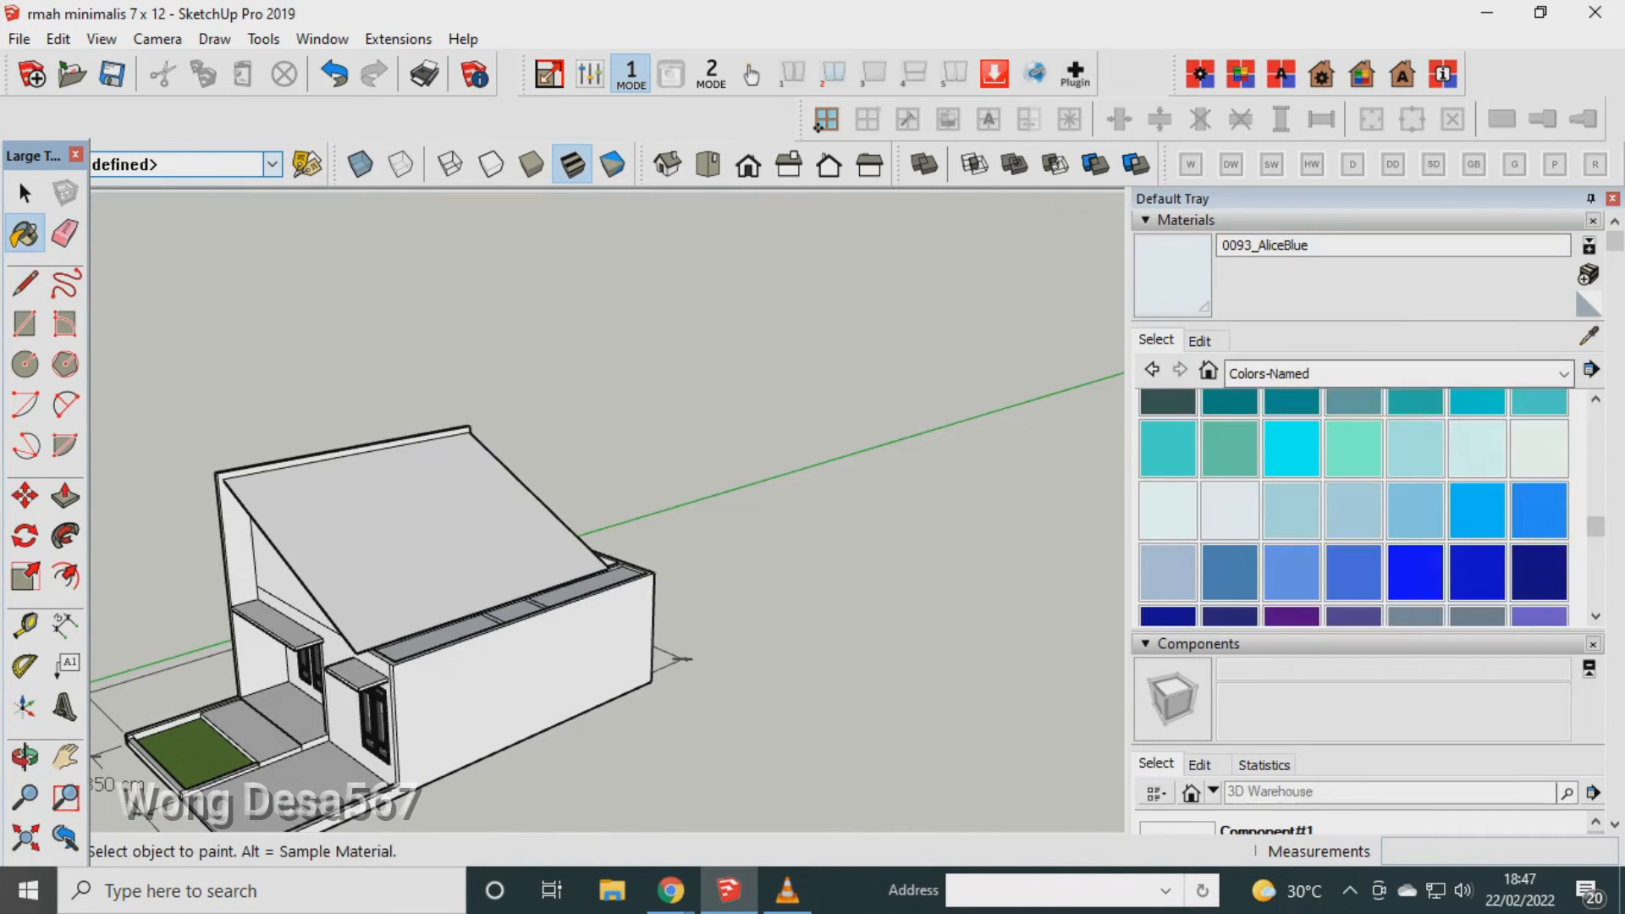
click(1564, 374)
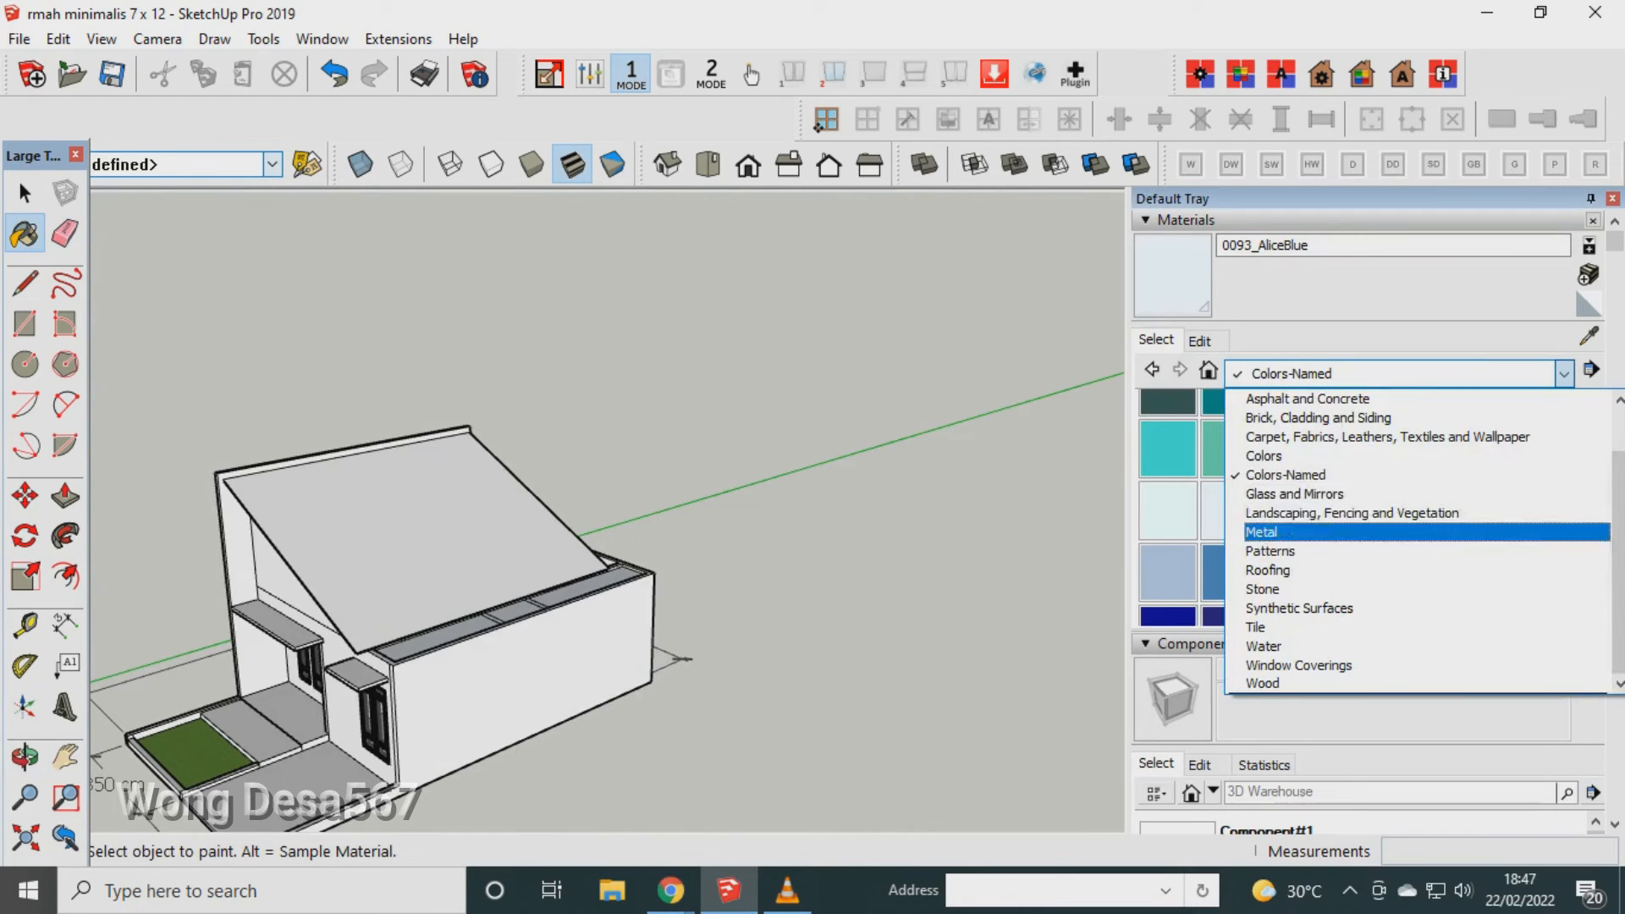
click(1388, 438)
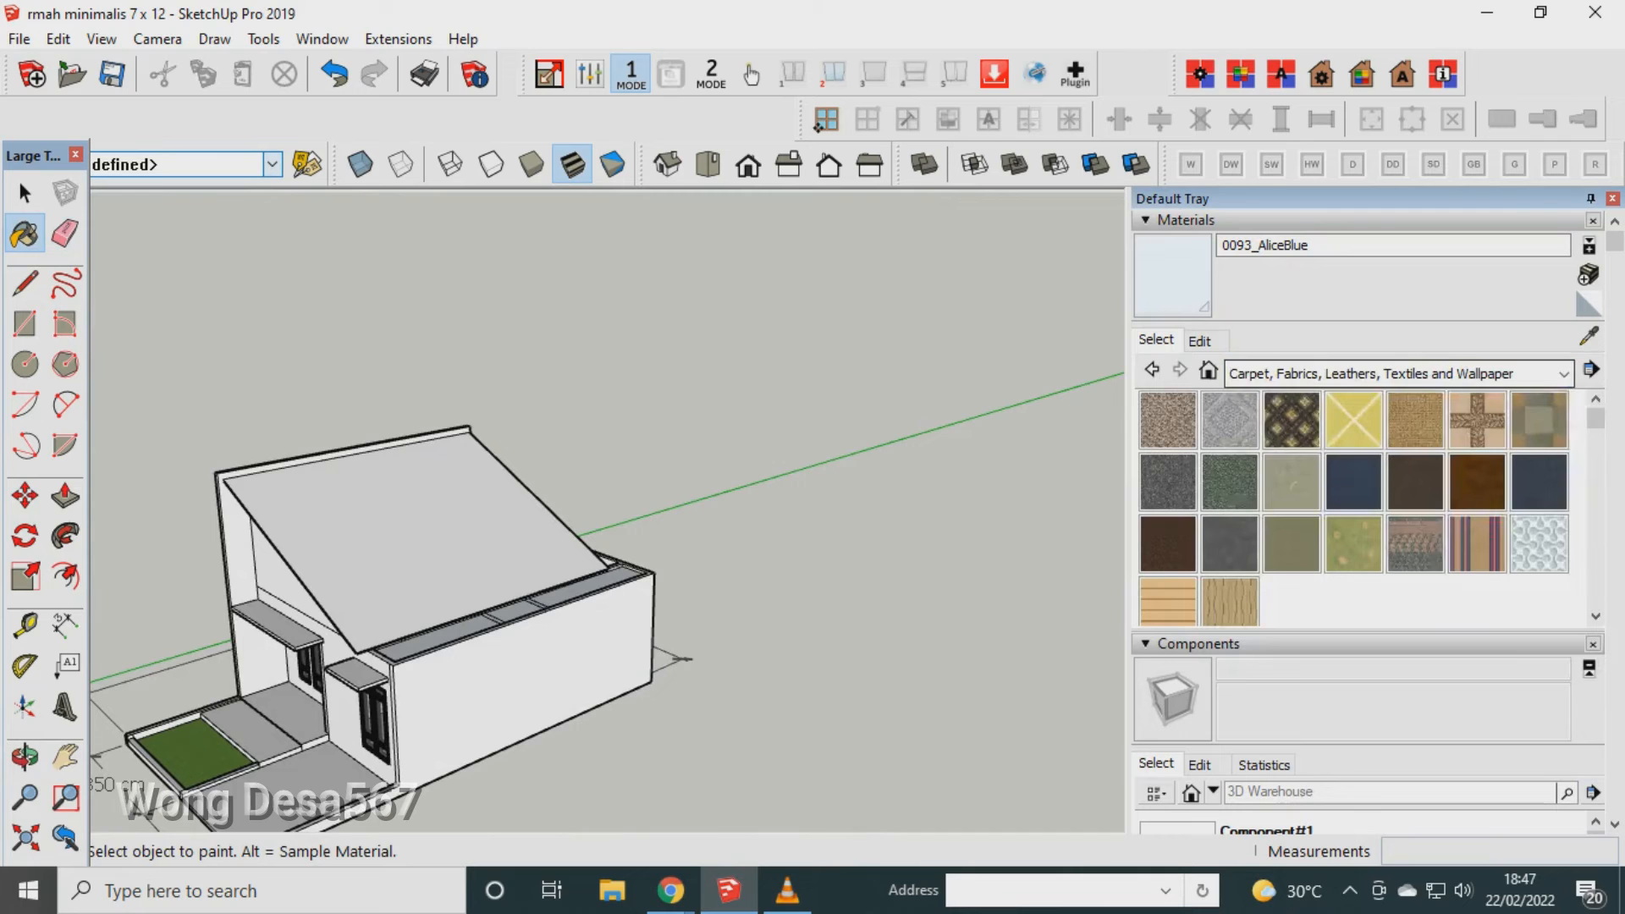
click(1388, 374)
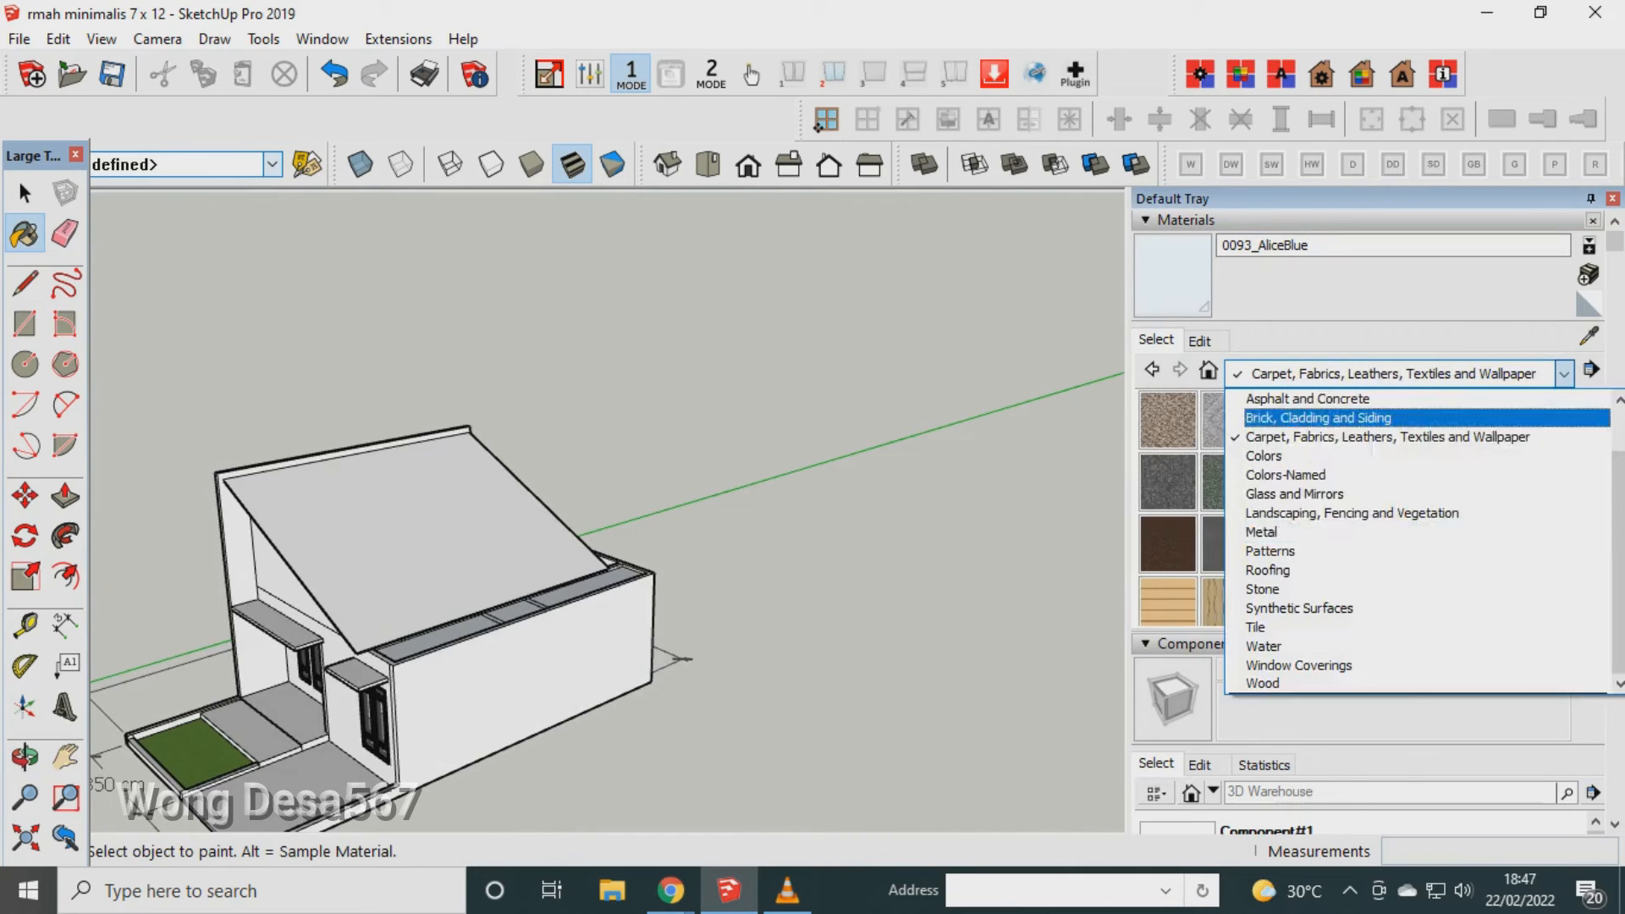
click(1372, 418)
click(1398, 374)
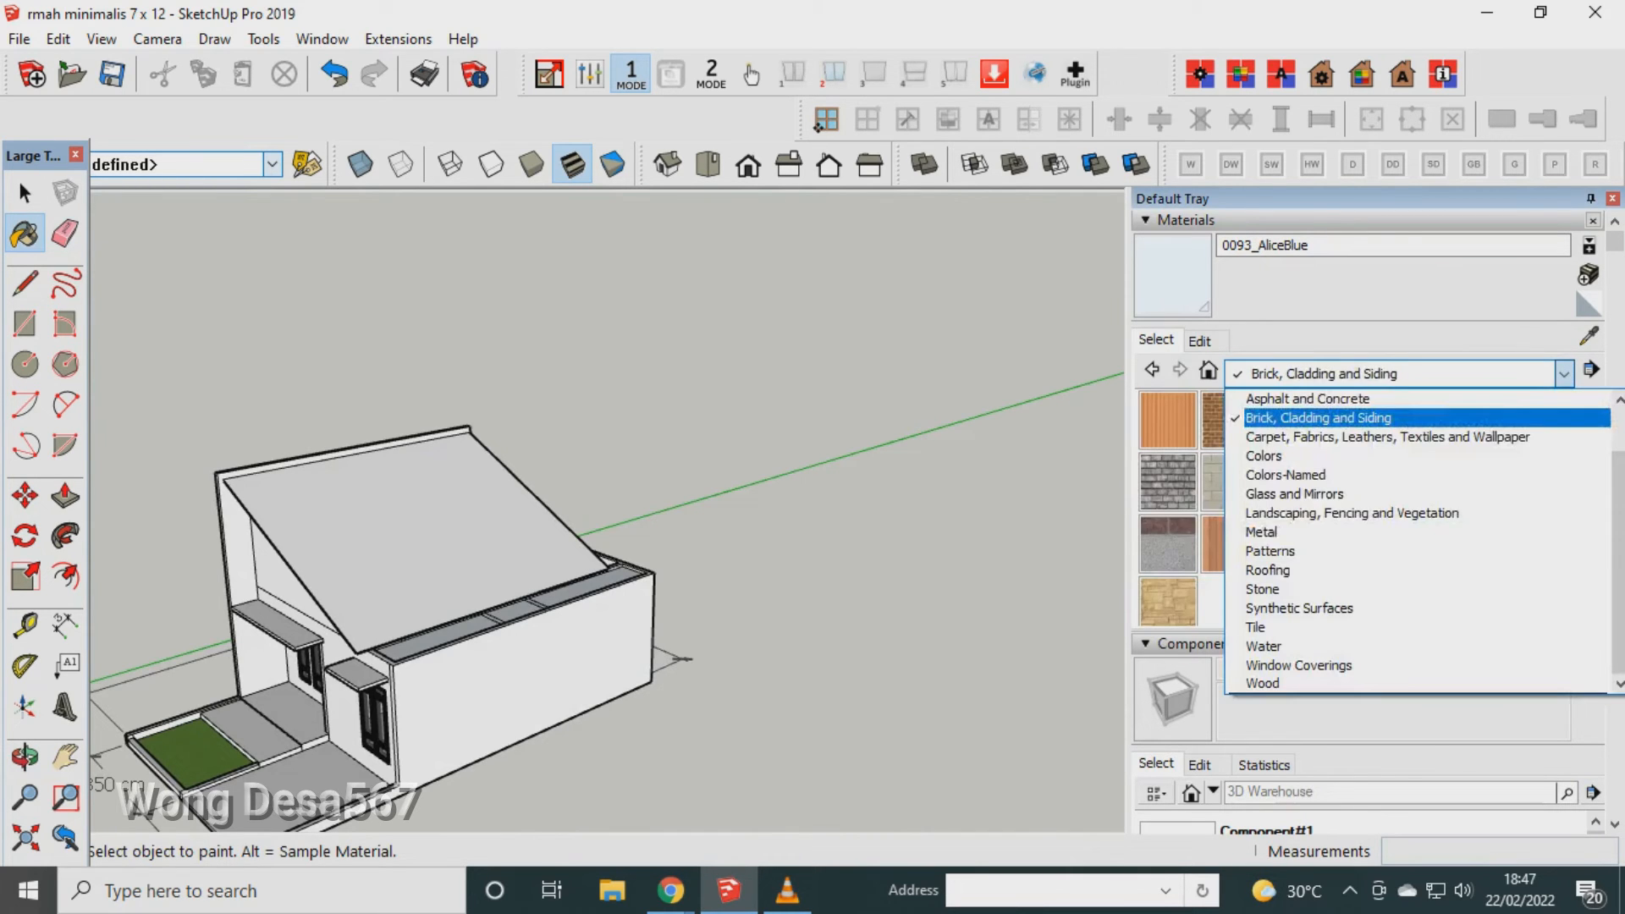
click(1354, 399)
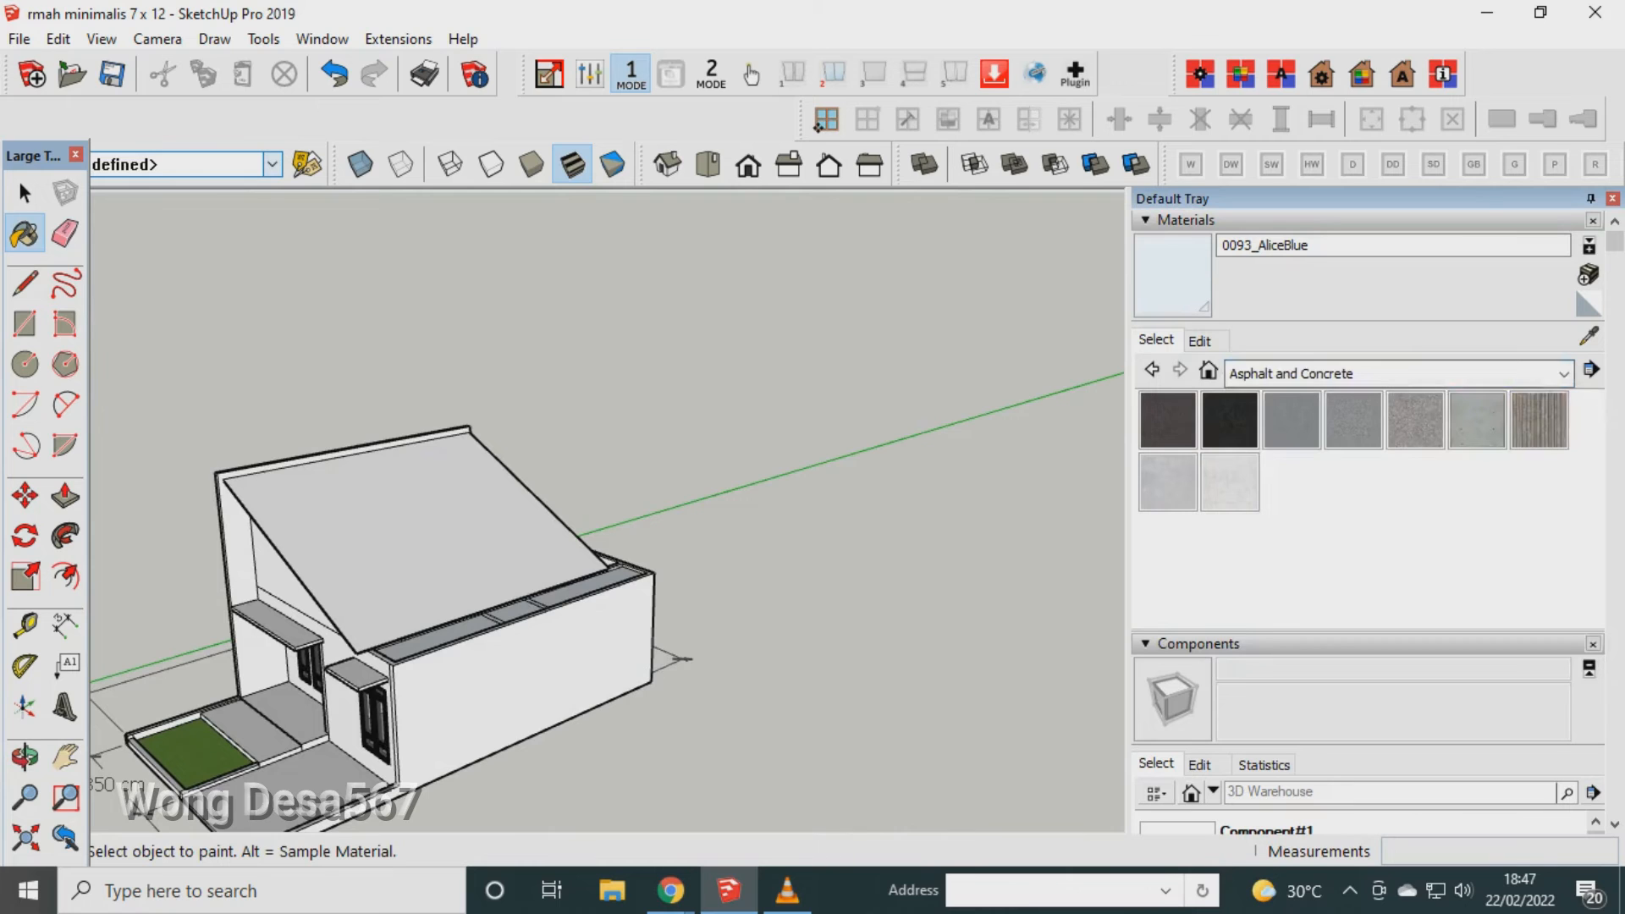
click(1371, 374)
scroll(1354, 457, up, 1)
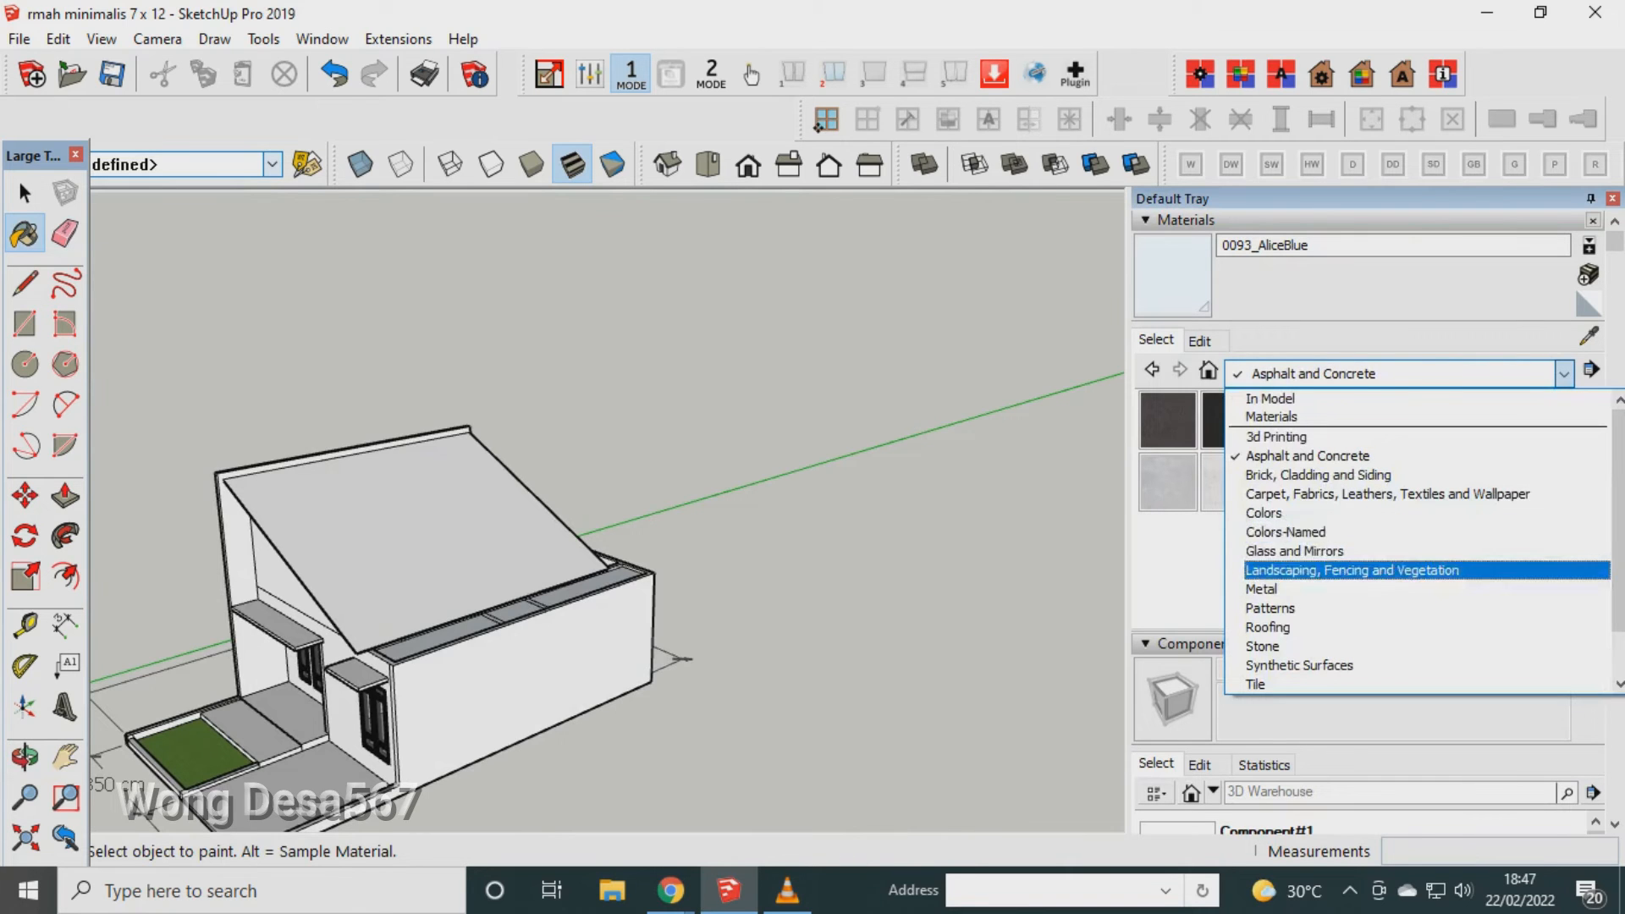
click(1261, 589)
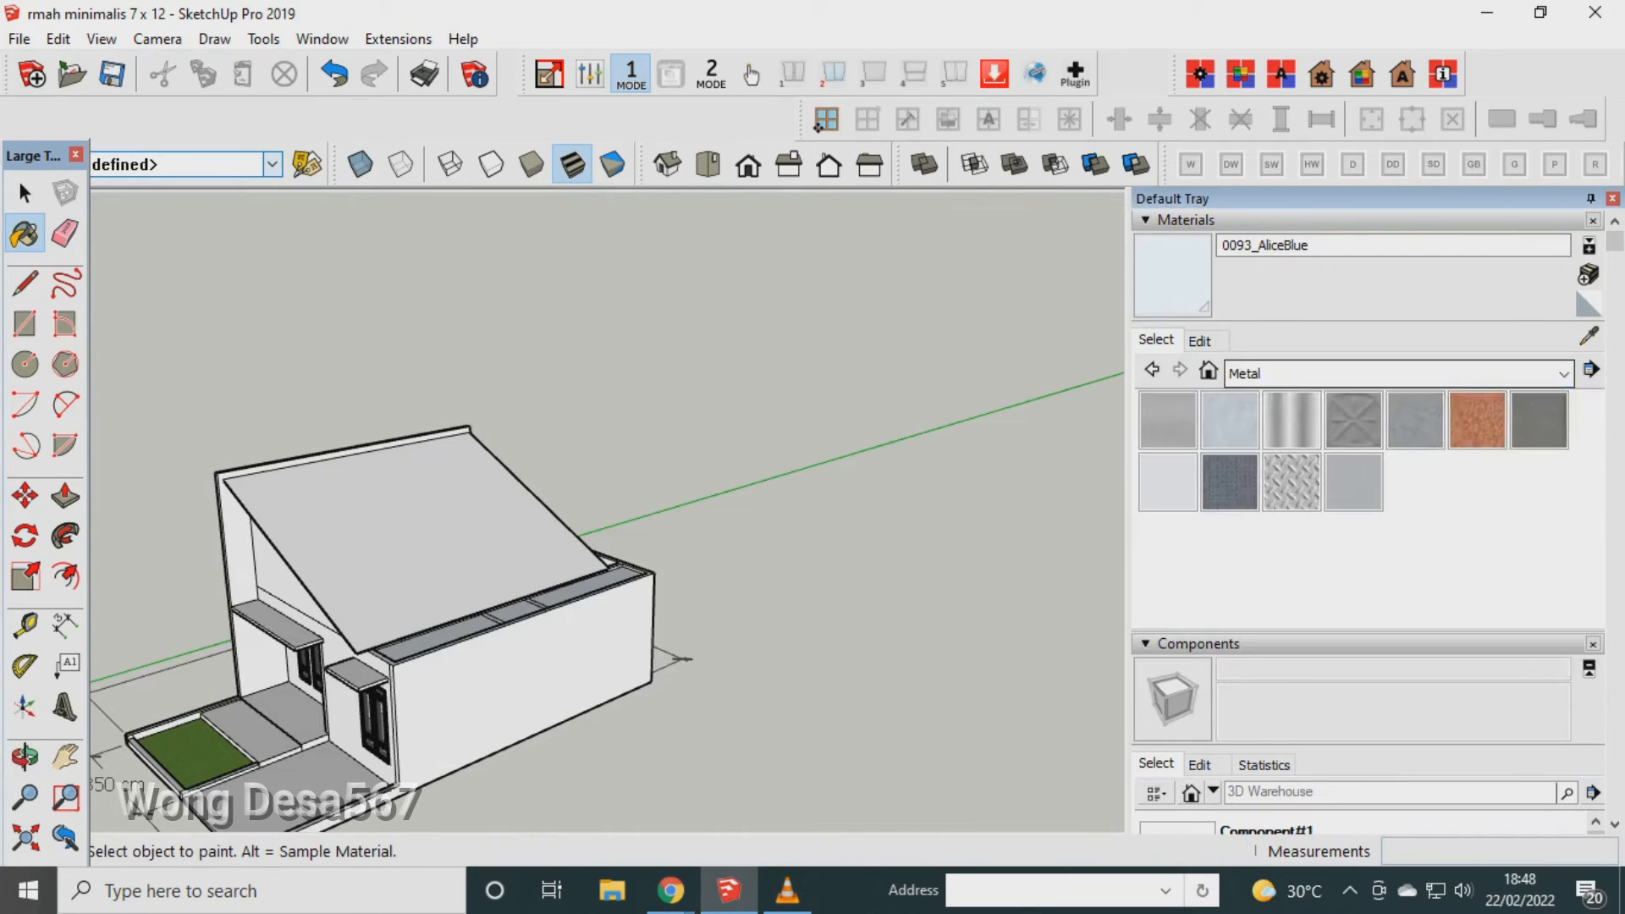
click(1396, 373)
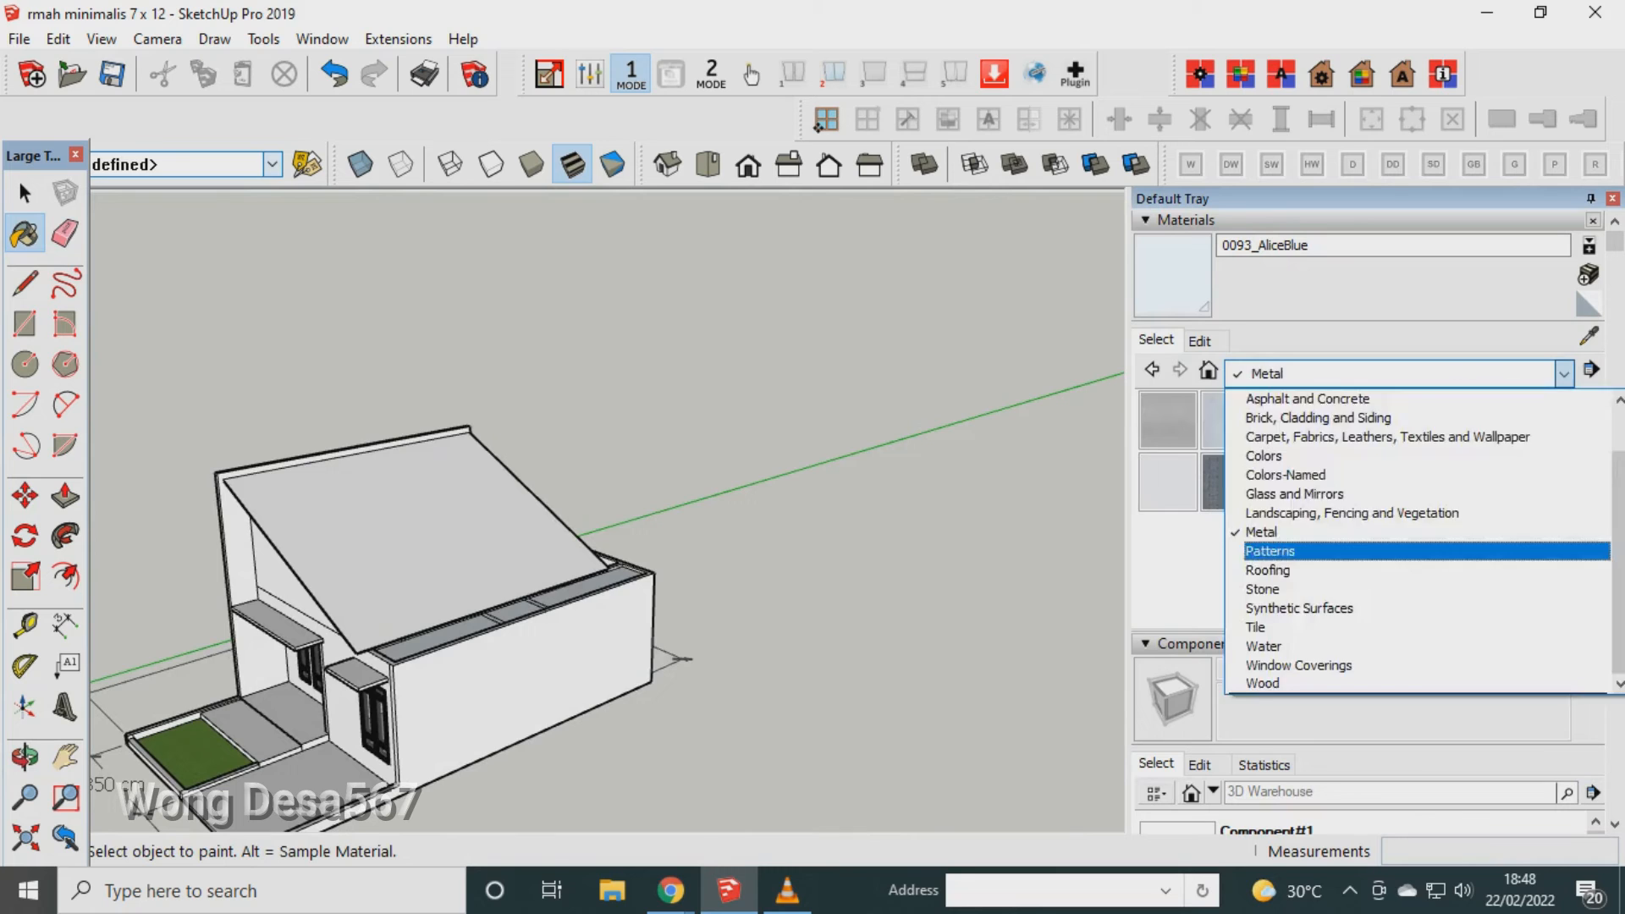
click(1270, 551)
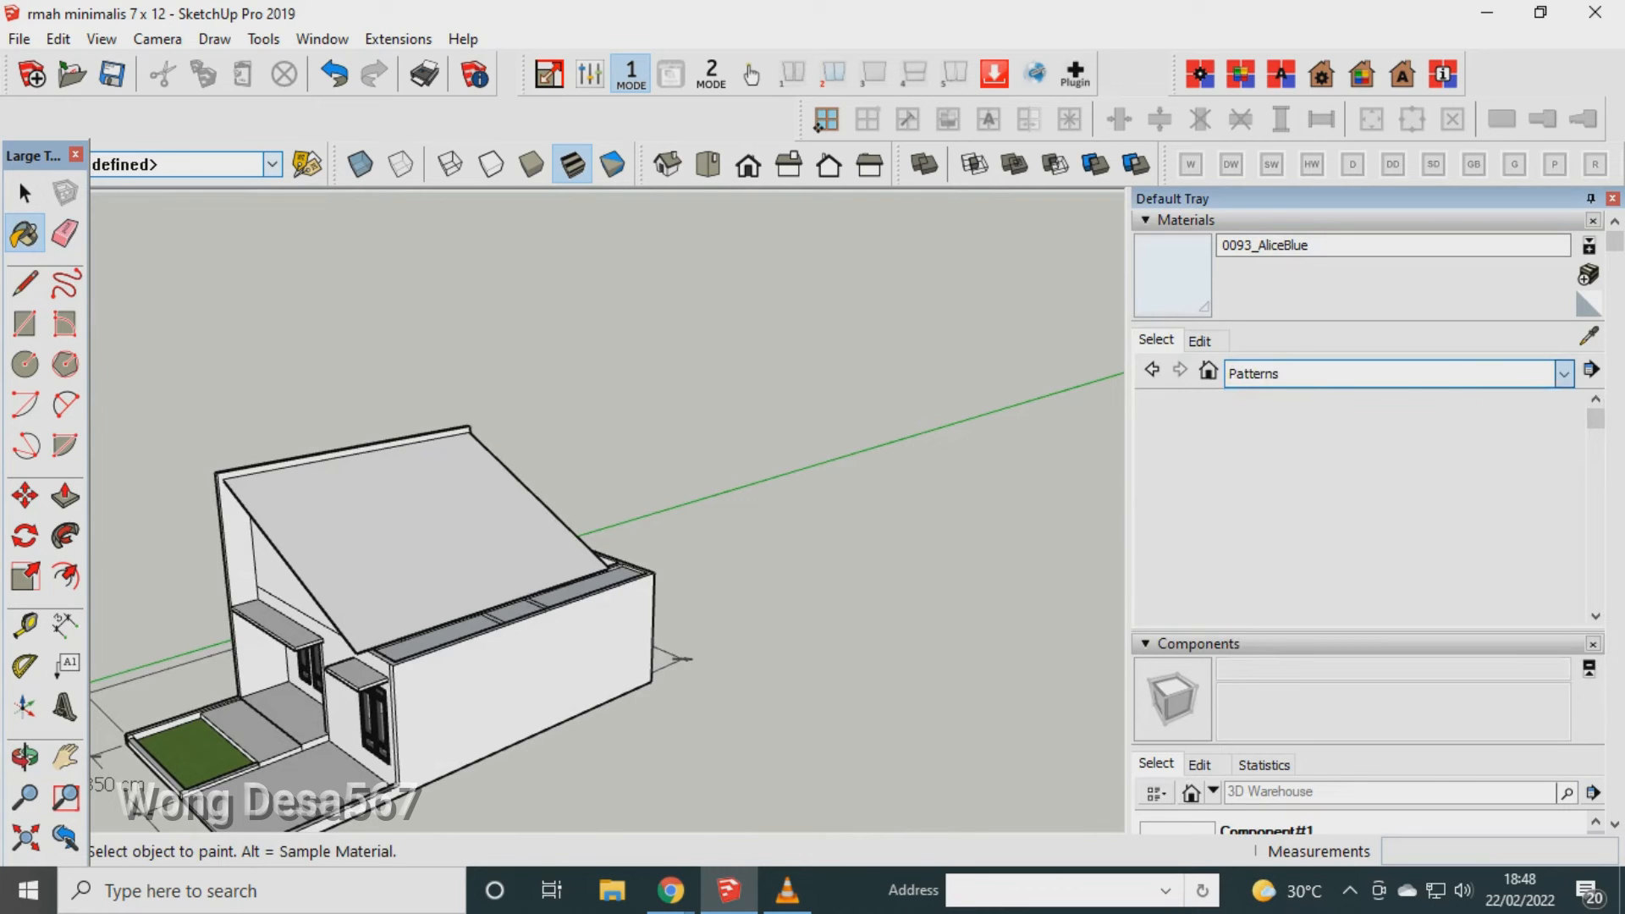
Paint the roof's sloped top face with Roofing Shingles Asphalt from the Roofing collection.
click(1396, 374)
click(1270, 589)
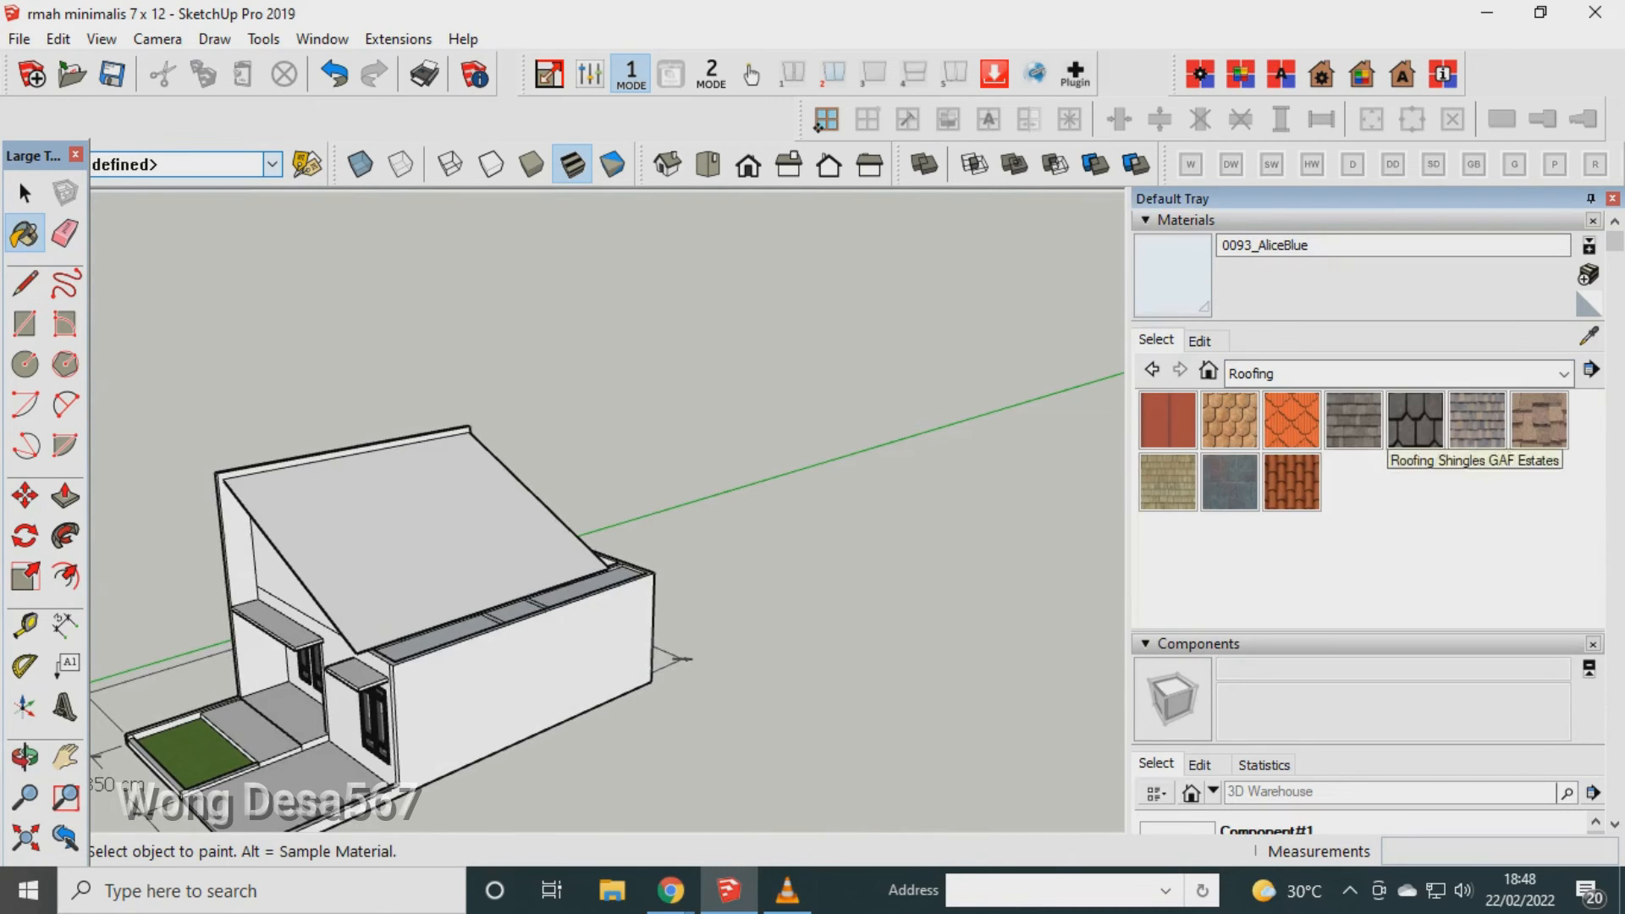
click(1353, 421)
click(457, 538)
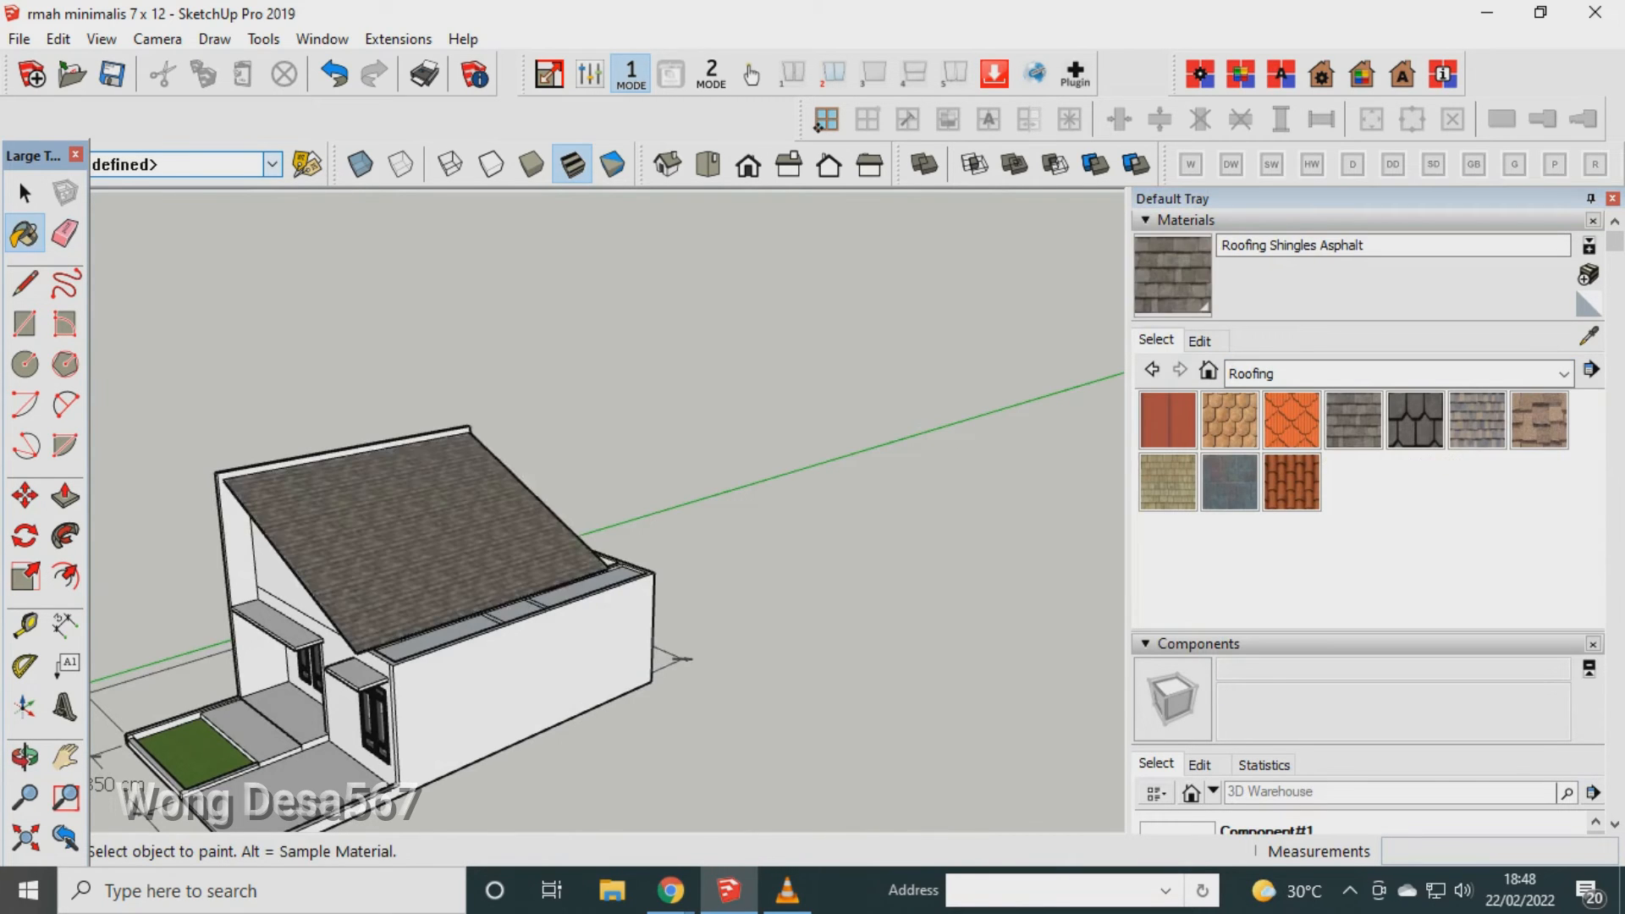
Examine the roof's front edge and the underside of its lower eave corner up close and from the front.
middle_drag(457, 537, 584, 449)
scroll(635, 508, down, 2)
middle_drag(554, 546, 631, 489)
scroll(631, 490, up, 7)
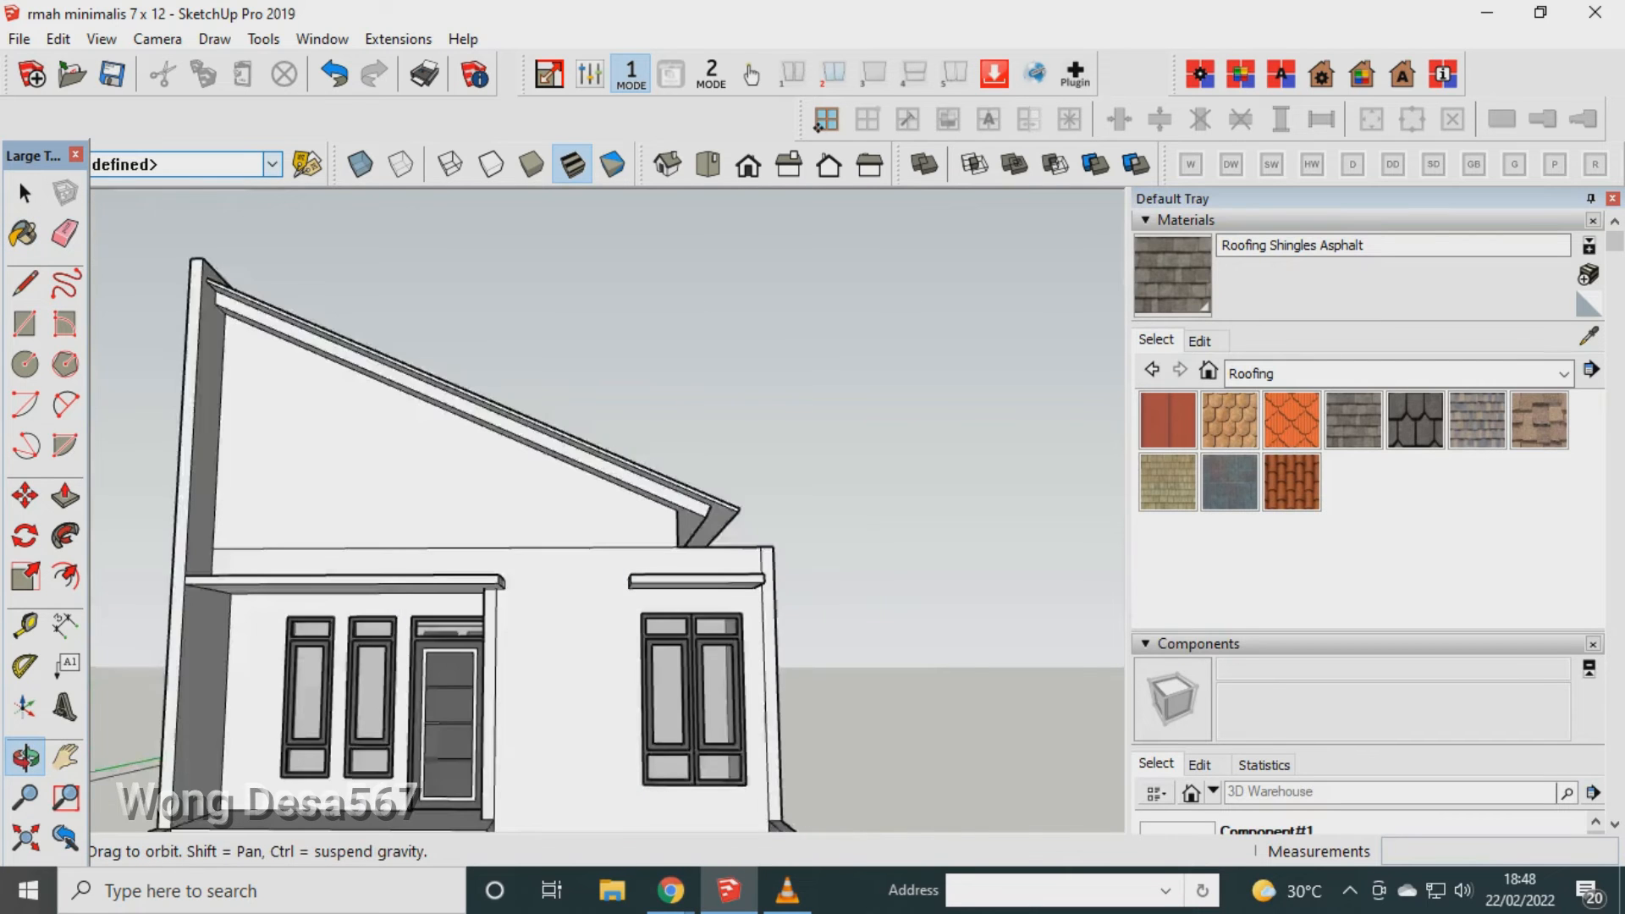
scroll(677, 542, up, 1)
scroll(762, 584, up, 3)
middle_drag(677, 542, 765, 548)
scroll(762, 584, down, 3)
scroll(804, 559, up, 2)
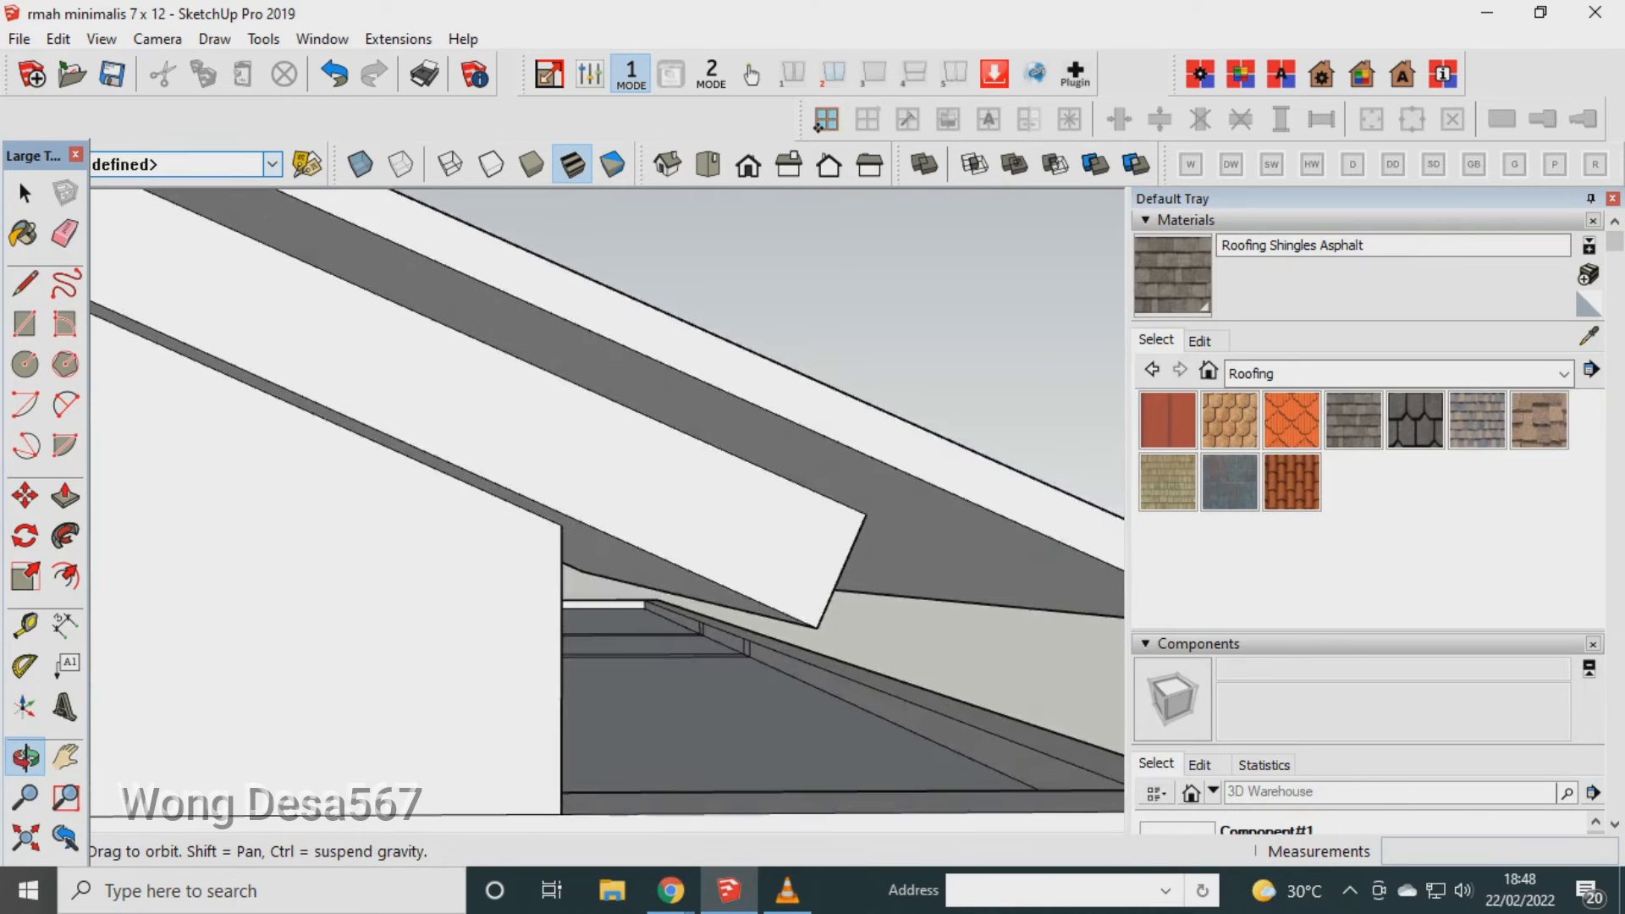
scroll(762, 592, down, 2)
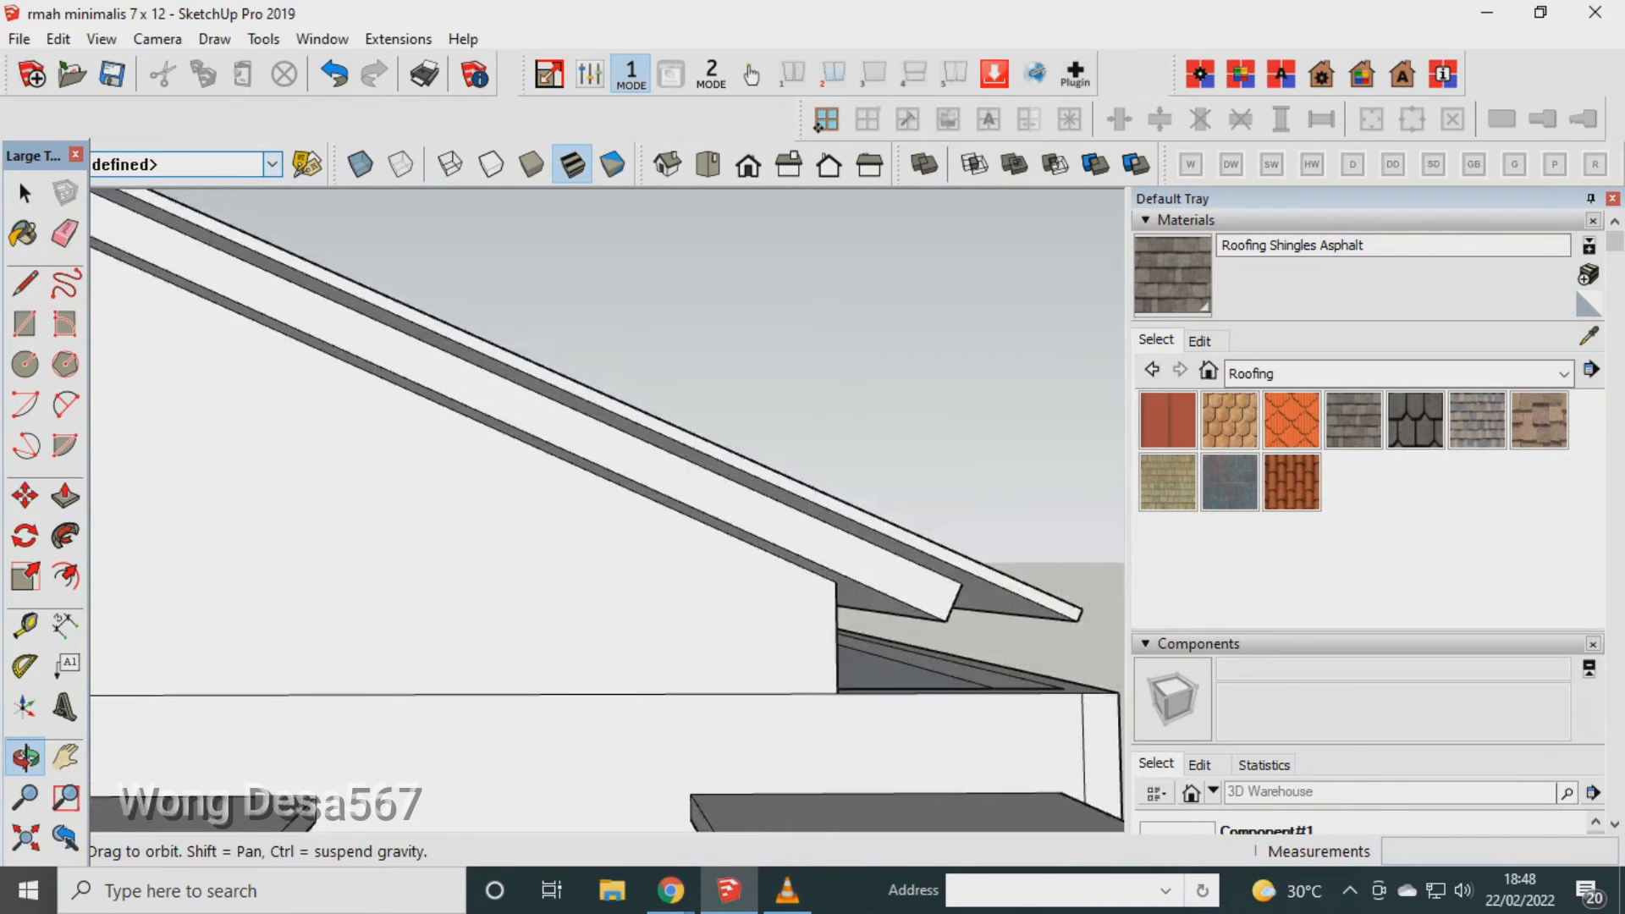
mouse_move(762, 584)
middle_down()
mouse_move(768, 619)
mouse_move(793, 625)
middle_up()
scroll(897, 660, down, 3)
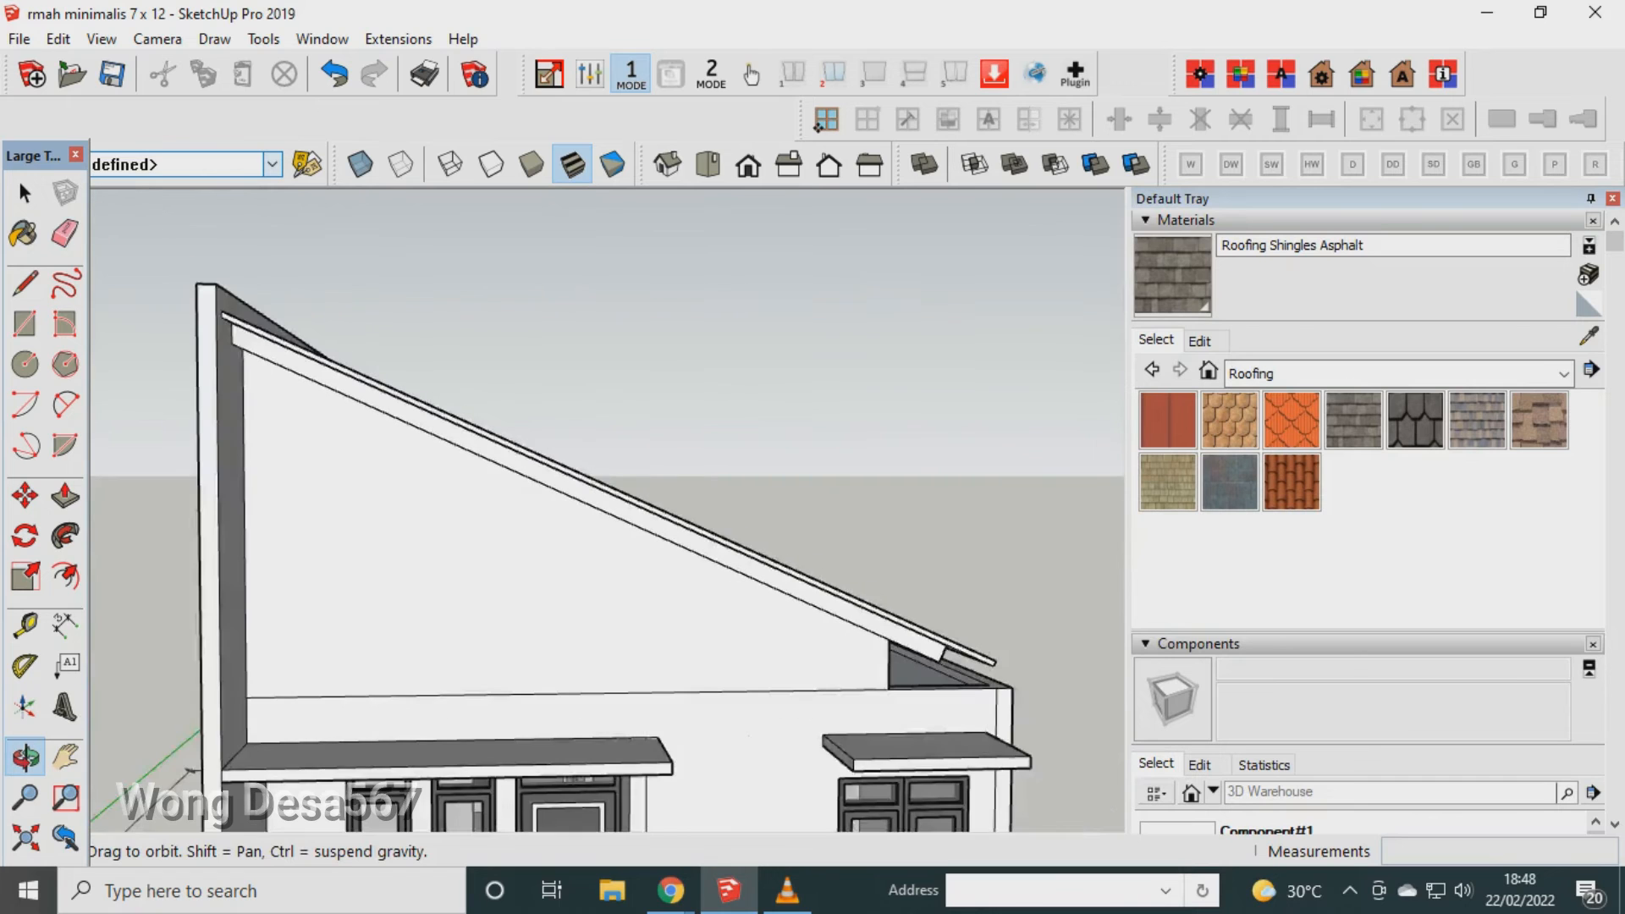
Paint the front sloped edge of the projecting upper roof layer with Roofing Shingles Asphalt.
key(b)
scroll(973, 593, up, 2)
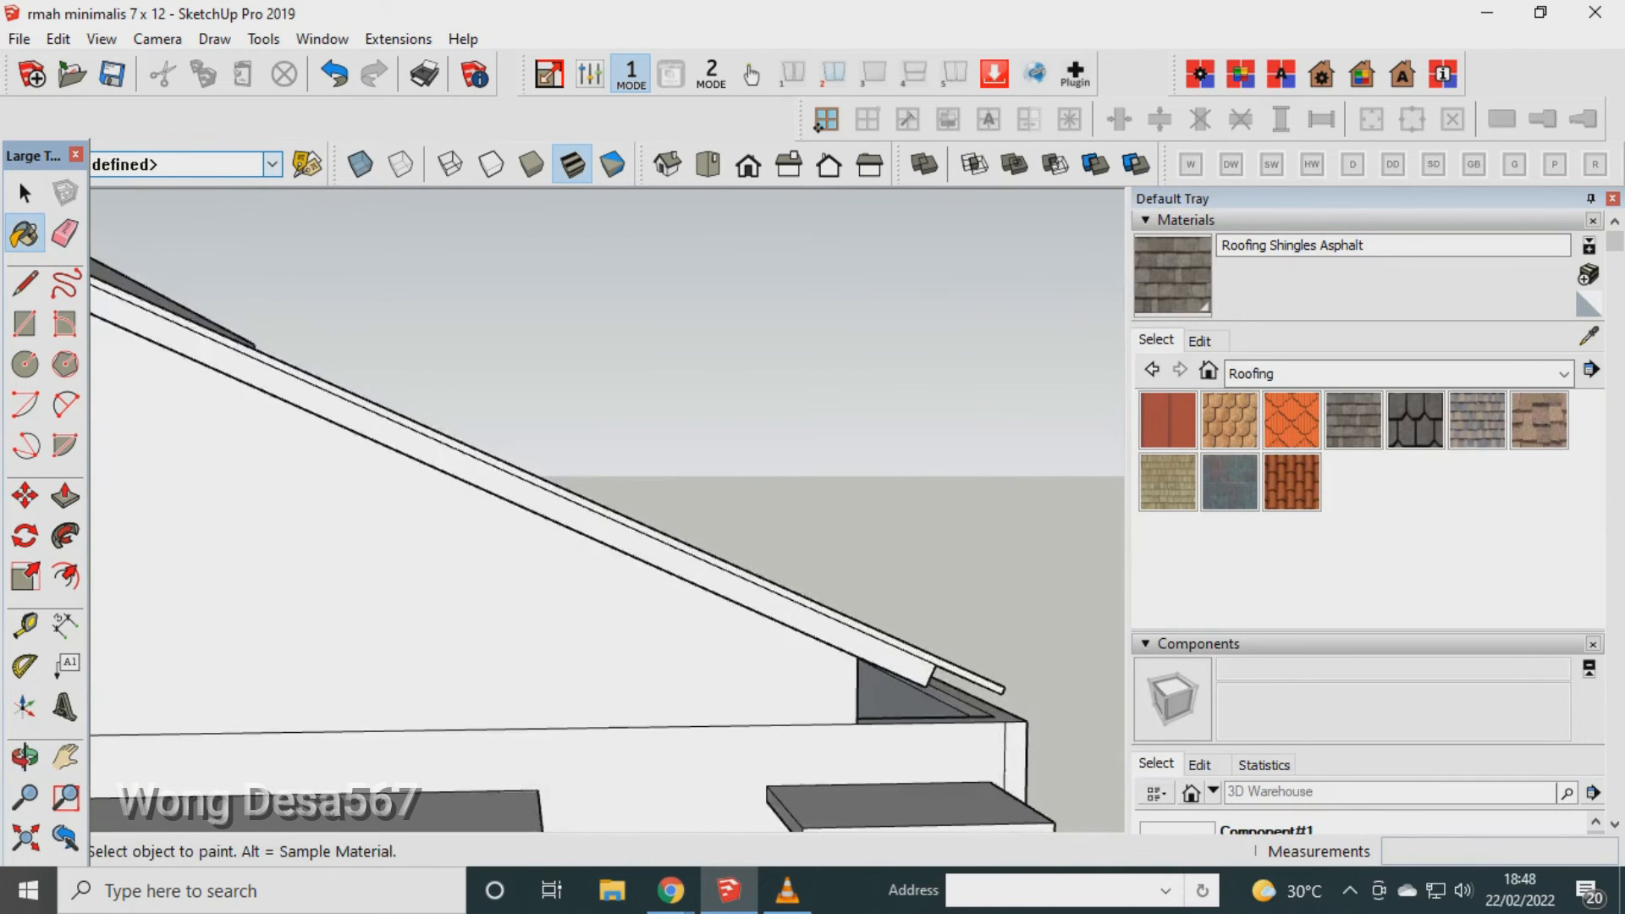
scroll(974, 669, up, 2)
scroll(813, 584, down, 4)
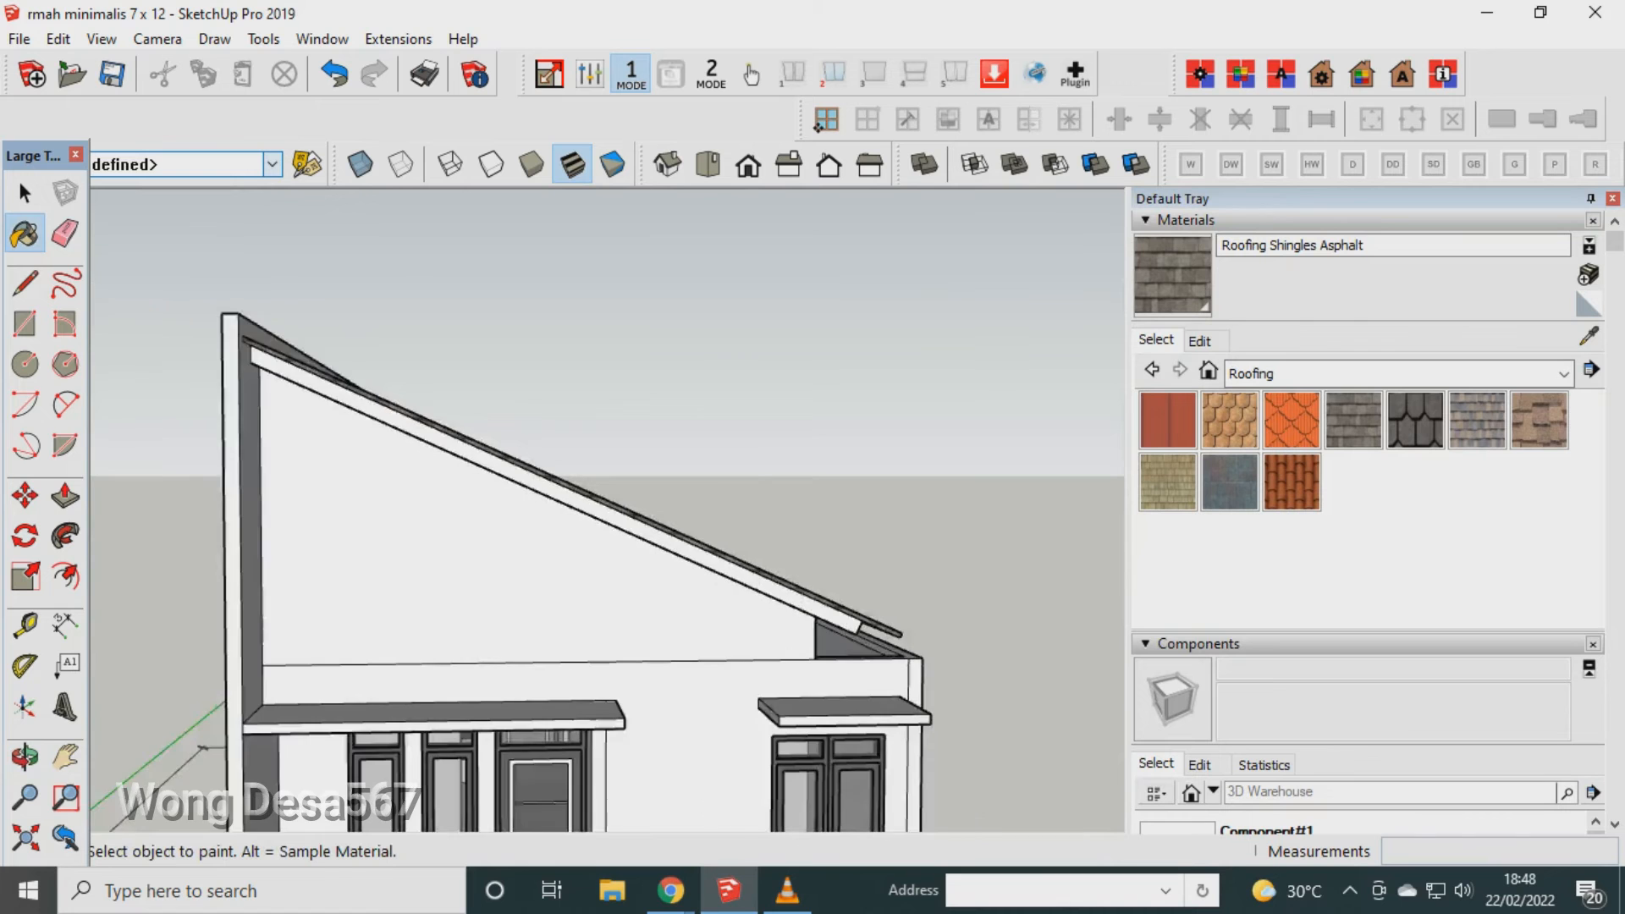
Paint the long lower eave edge of the projecting roof layer with Roofing Shingles Asphalt.
click(25, 757)
drag(770, 613, 572, 601)
scroll(572, 601, up, 3)
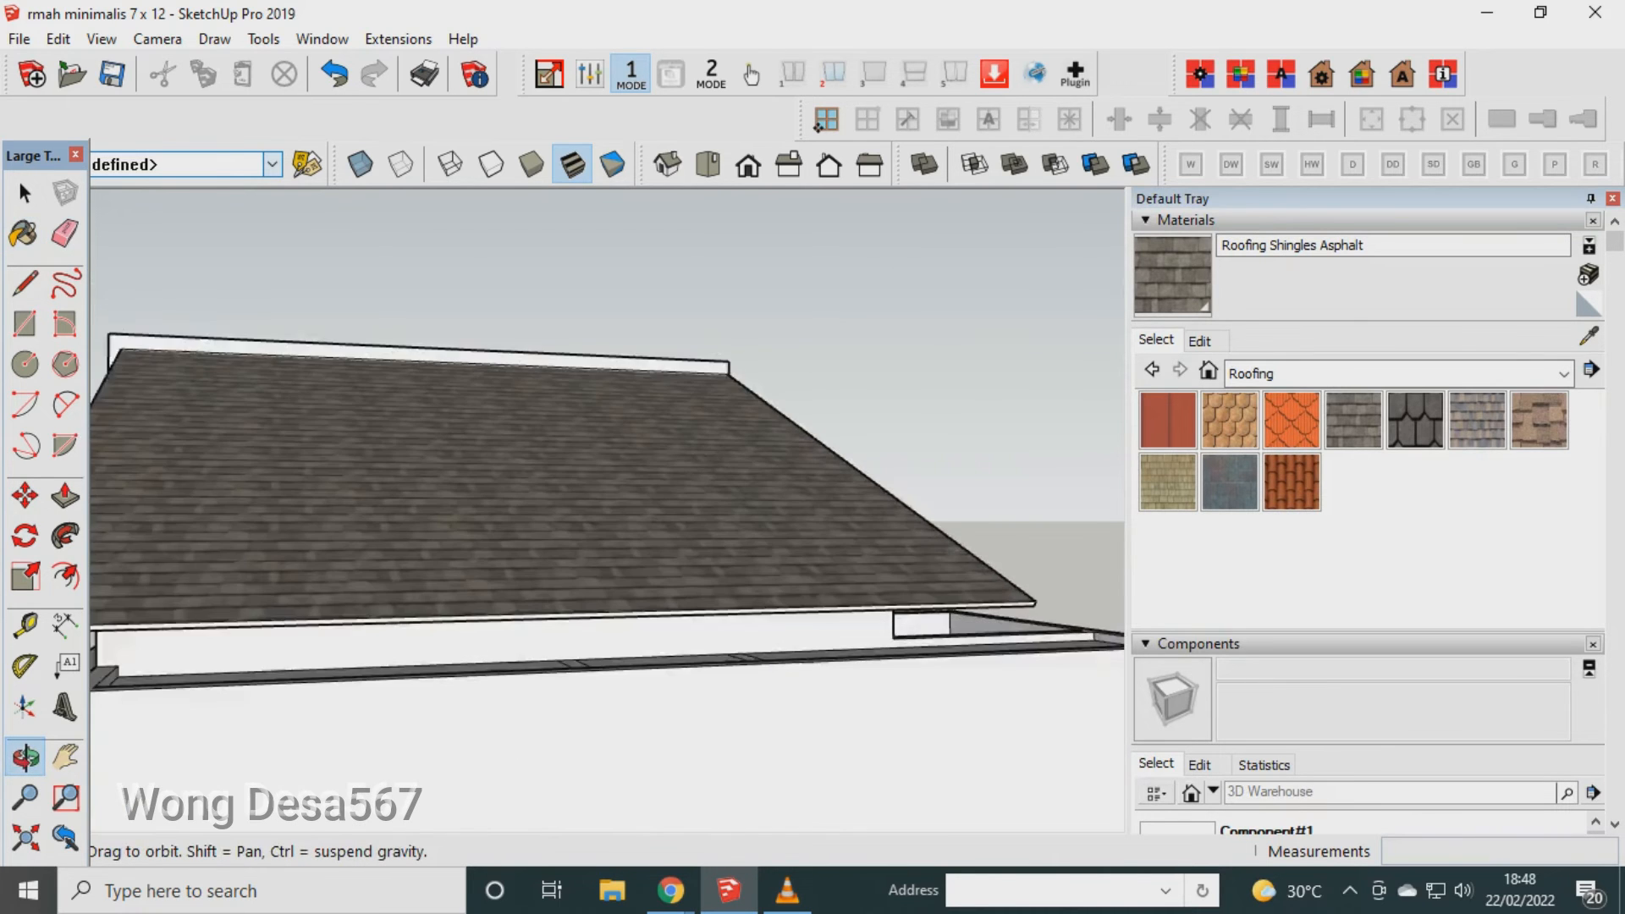
scroll(572, 602, up, 1)
click(1172, 275)
scroll(766, 620, up, 3)
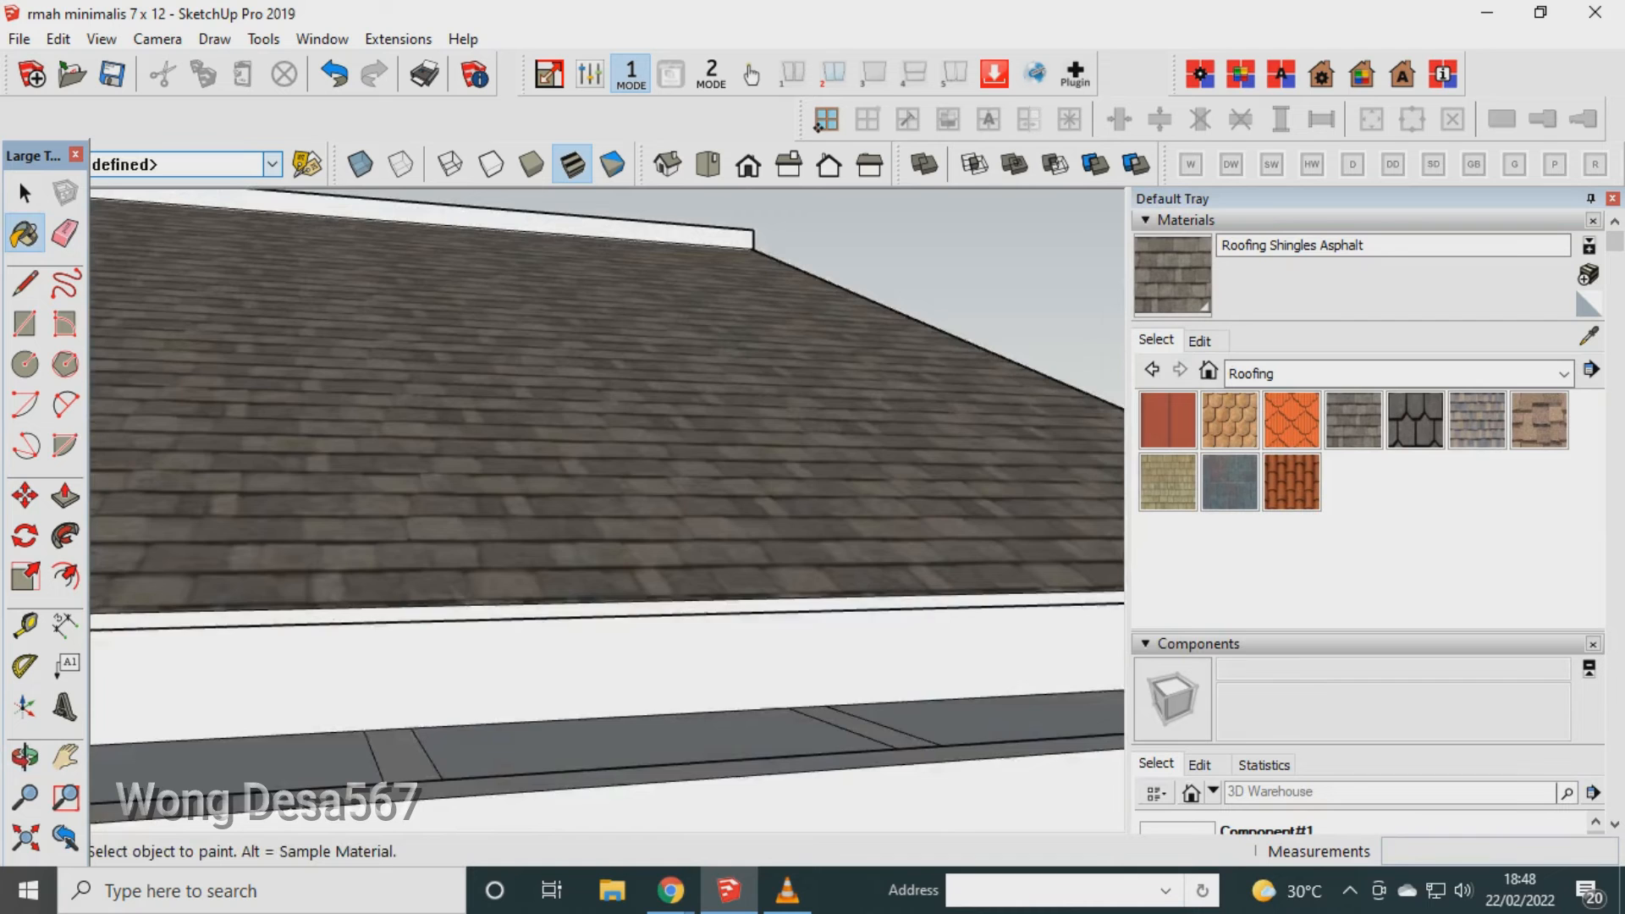
scroll(766, 620, down, 3)
Paint the rear sloped edge of the projecting roof layer with Roofing Shingles Asphalt.
click(25, 758)
middle_drag(728, 491, 474, 512)
key(b)
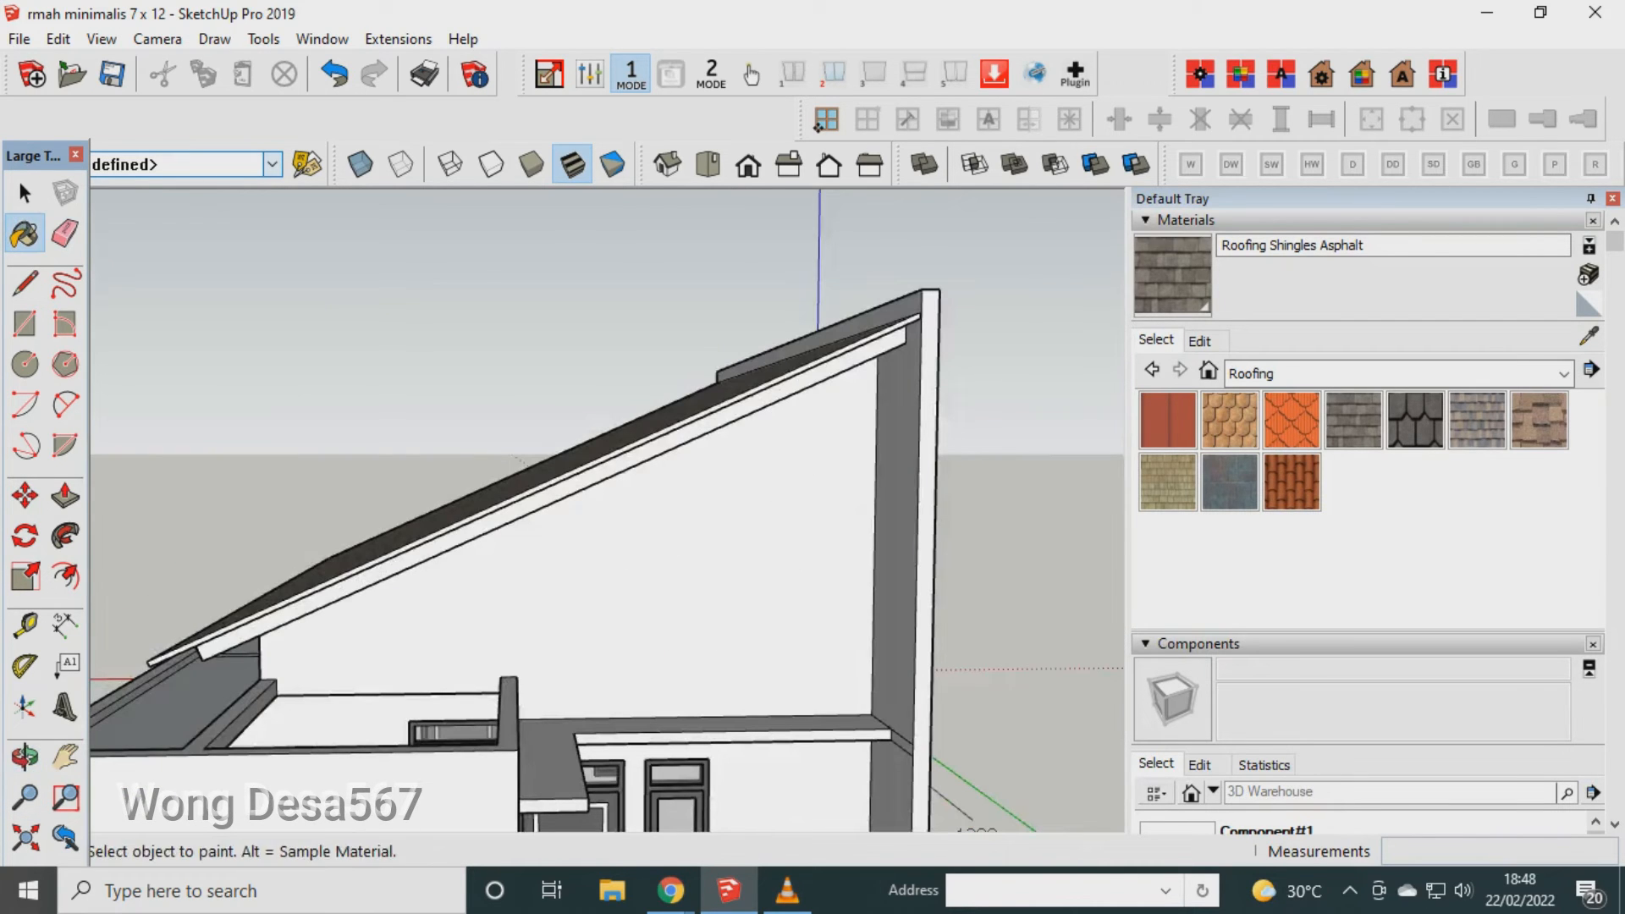
scroll(674, 469, up, 2)
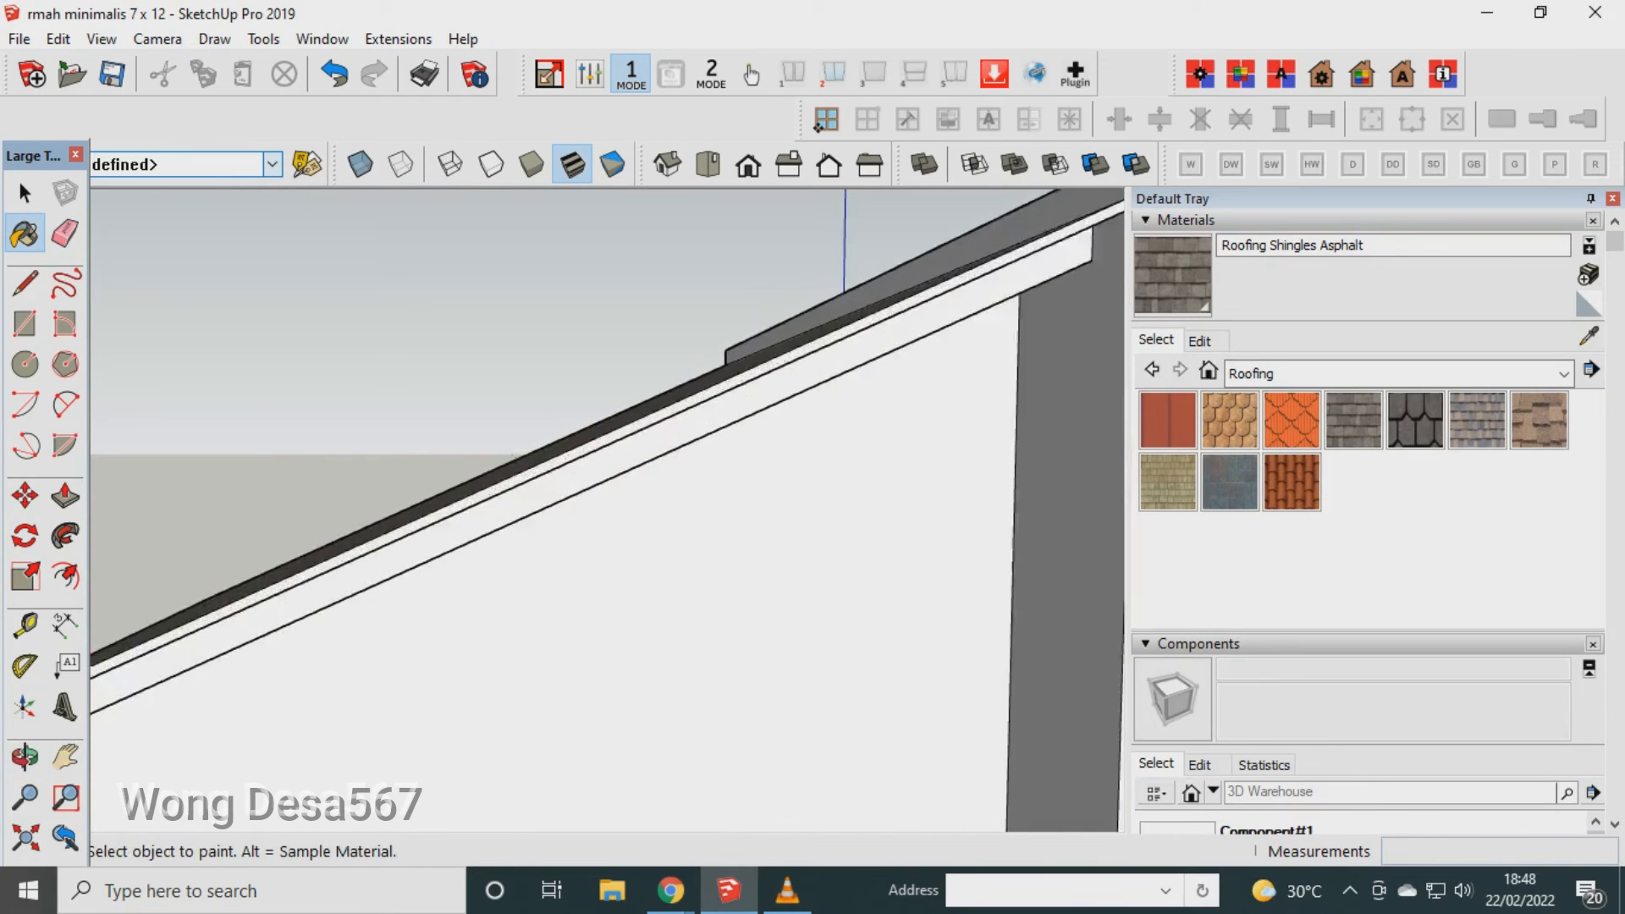
scroll(675, 469, down, 3)
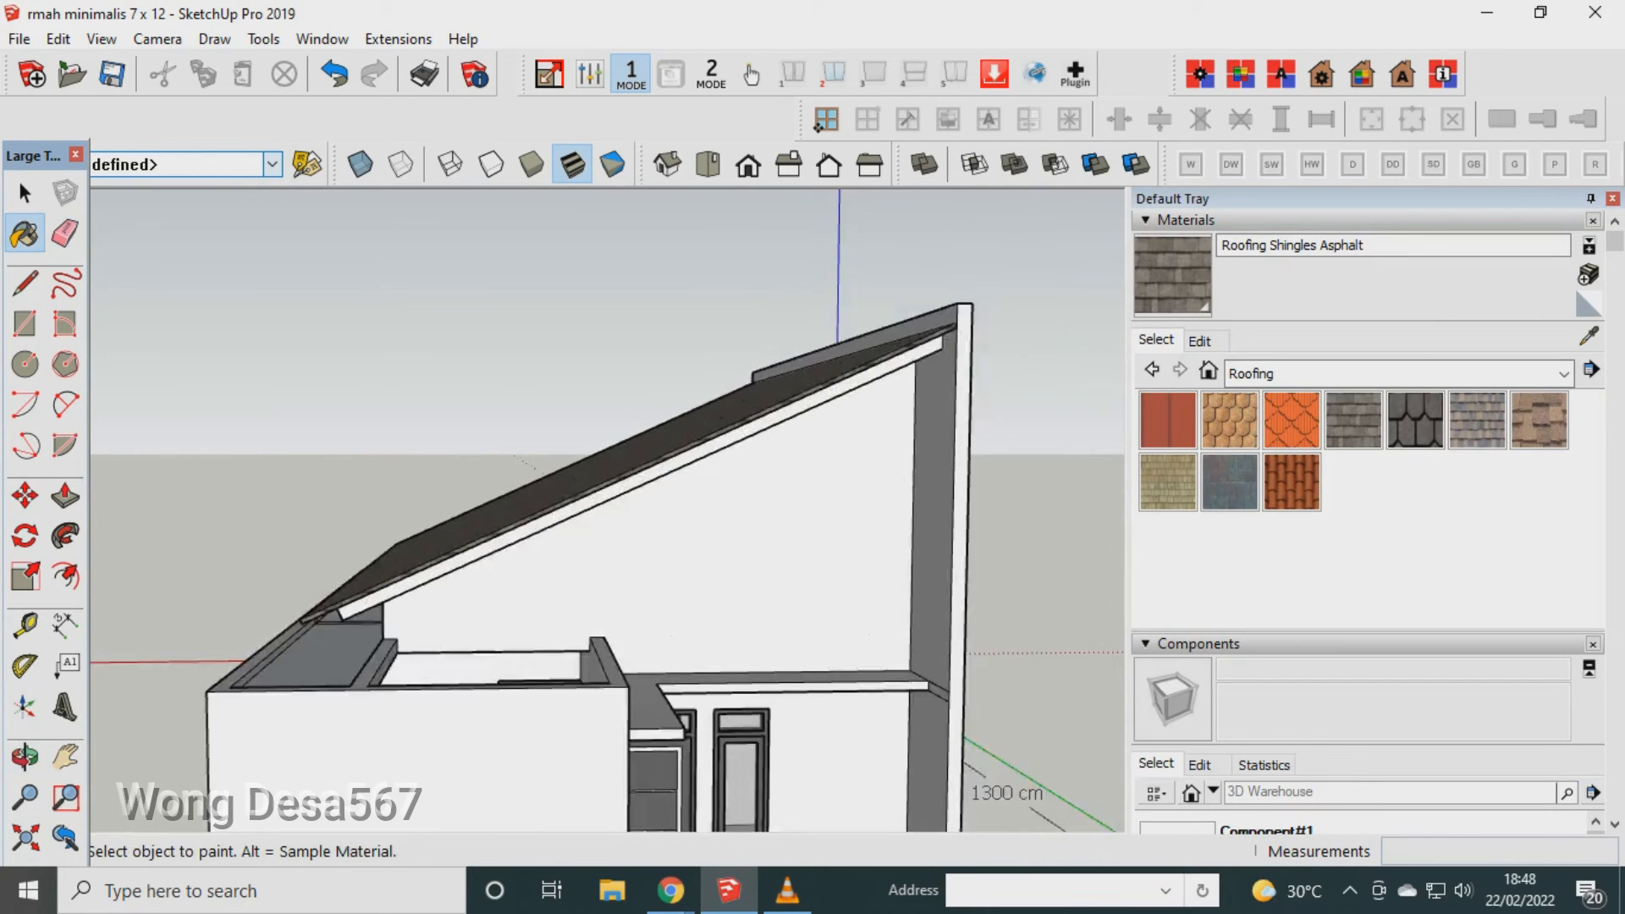
Erase the horizontal edge that divides the front wall above the canopies.
middle_drag(675, 469, 1211, 610)
drag(597, 435, 366, 544)
scroll(366, 543, up, 4)
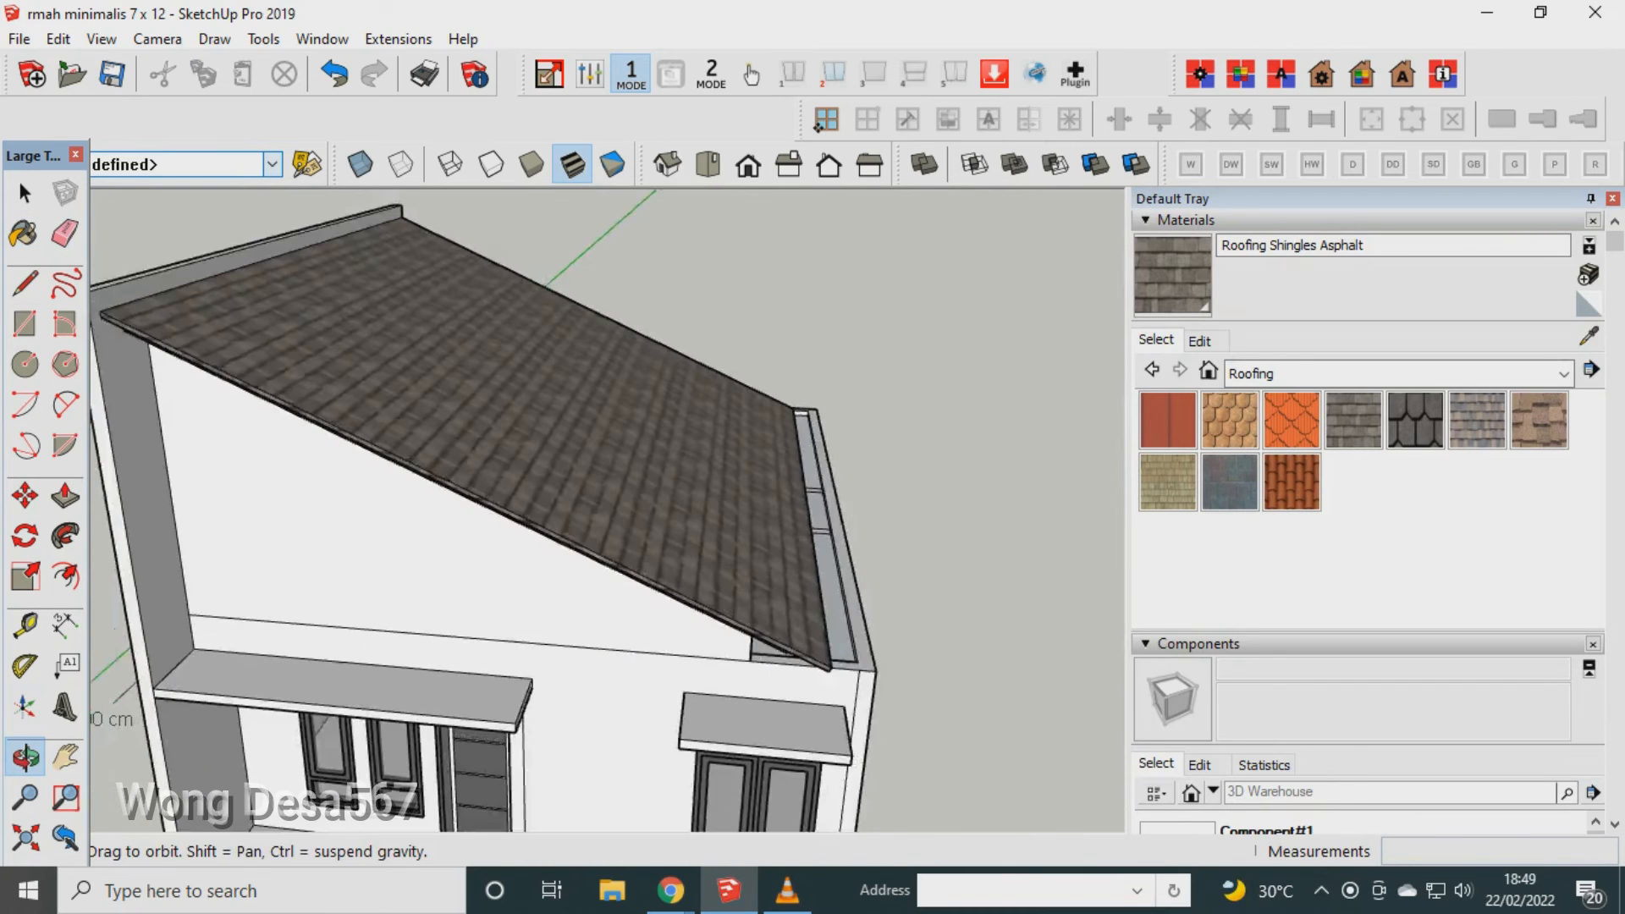
key(e)
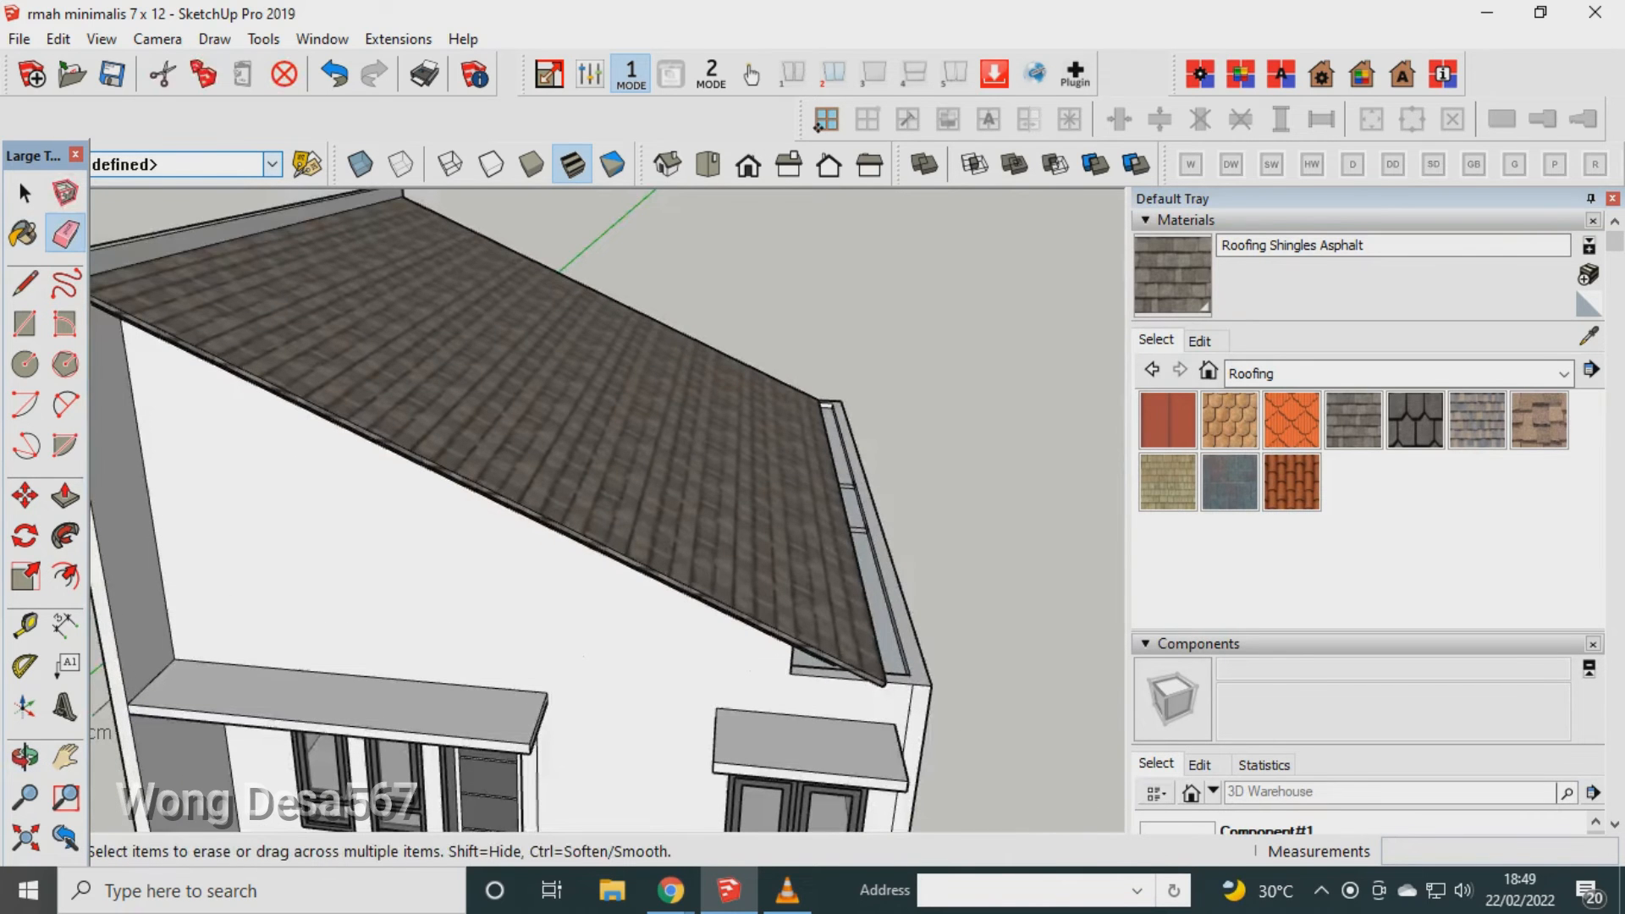
click(582, 657)
scroll(582, 657, down, 1)
Place vertical guides on the front wall along the double window's near side and along the porch wall corner.
middle_drag(583, 657, 533, 461)
scroll(567, 472, up, 2)
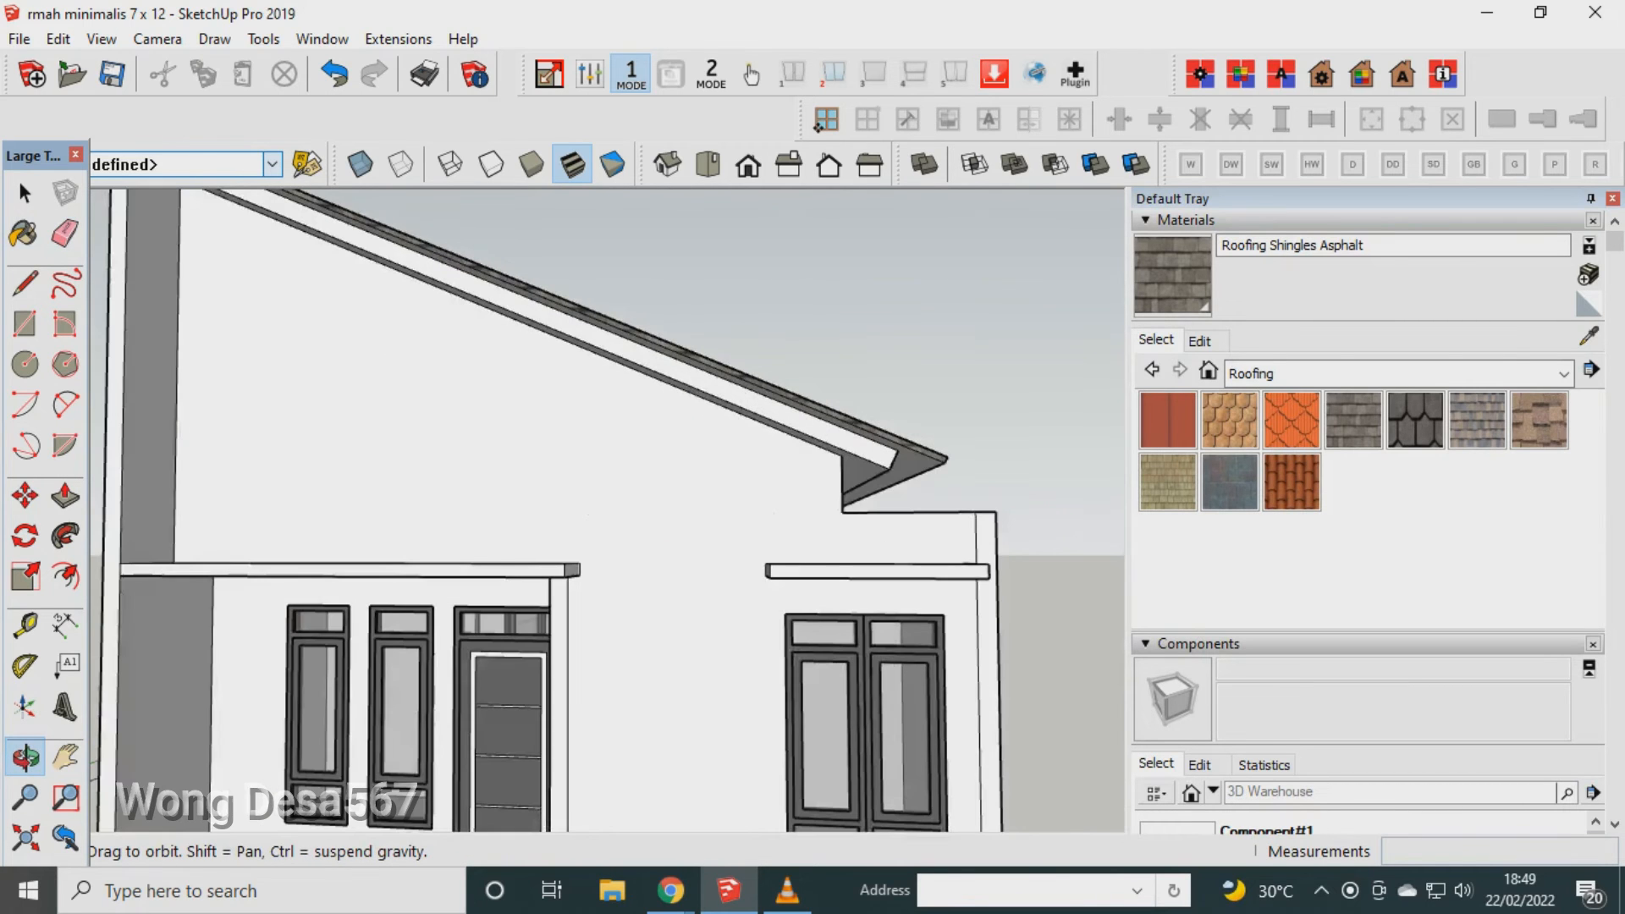
scroll(609, 664, down, 1)
drag(609, 665, 650, 655)
click(25, 626)
click(610, 664)
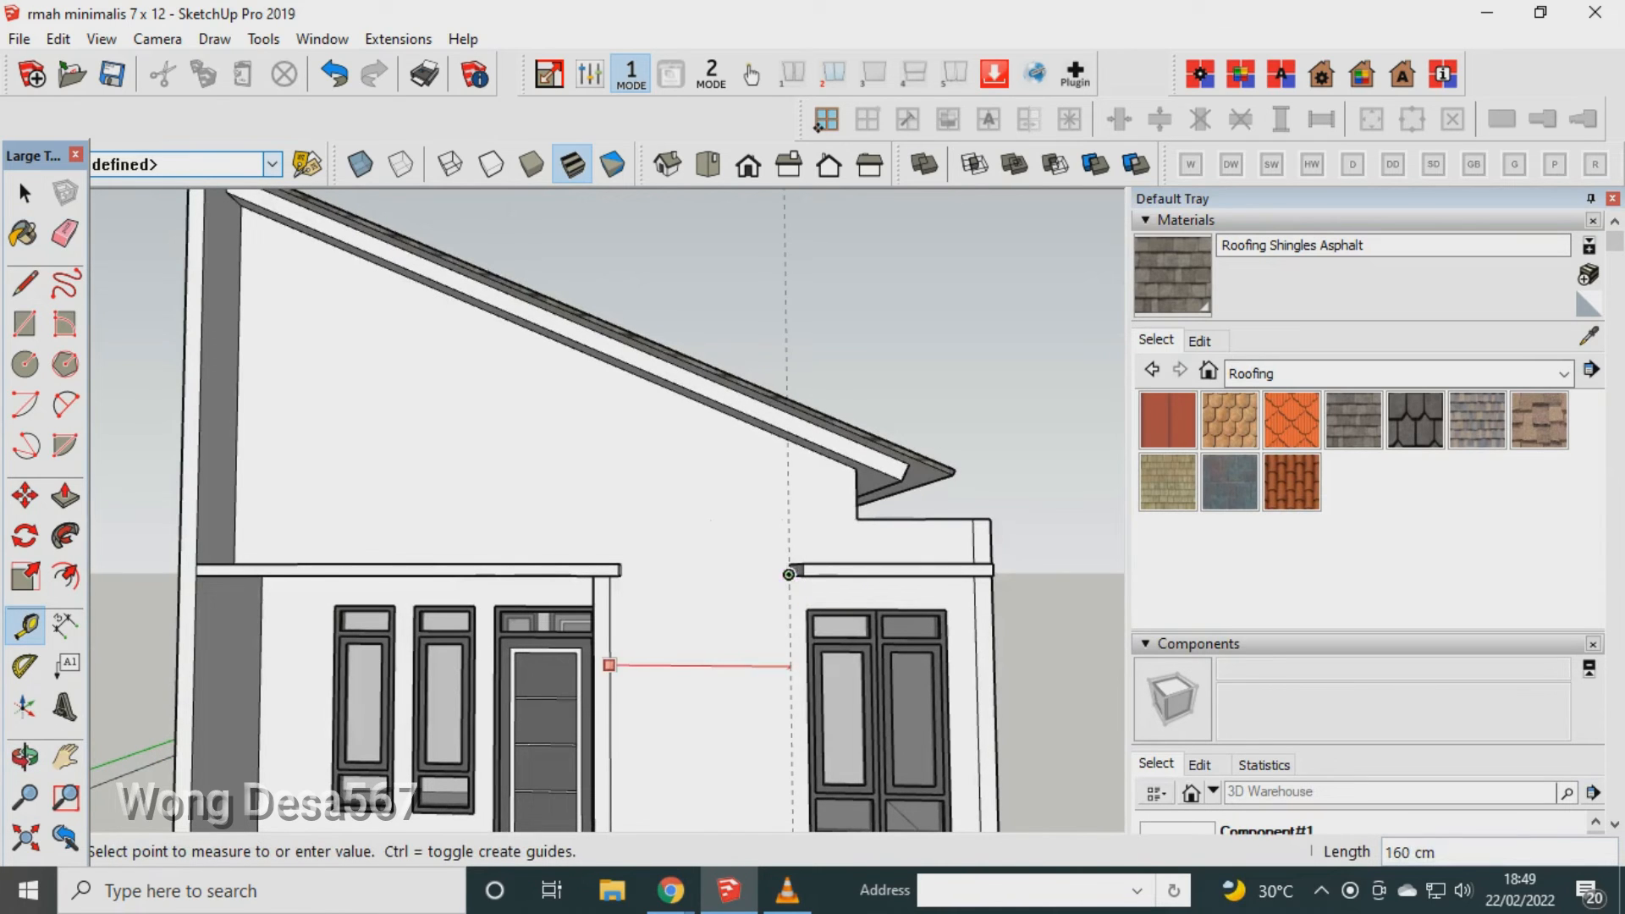
click(808, 614)
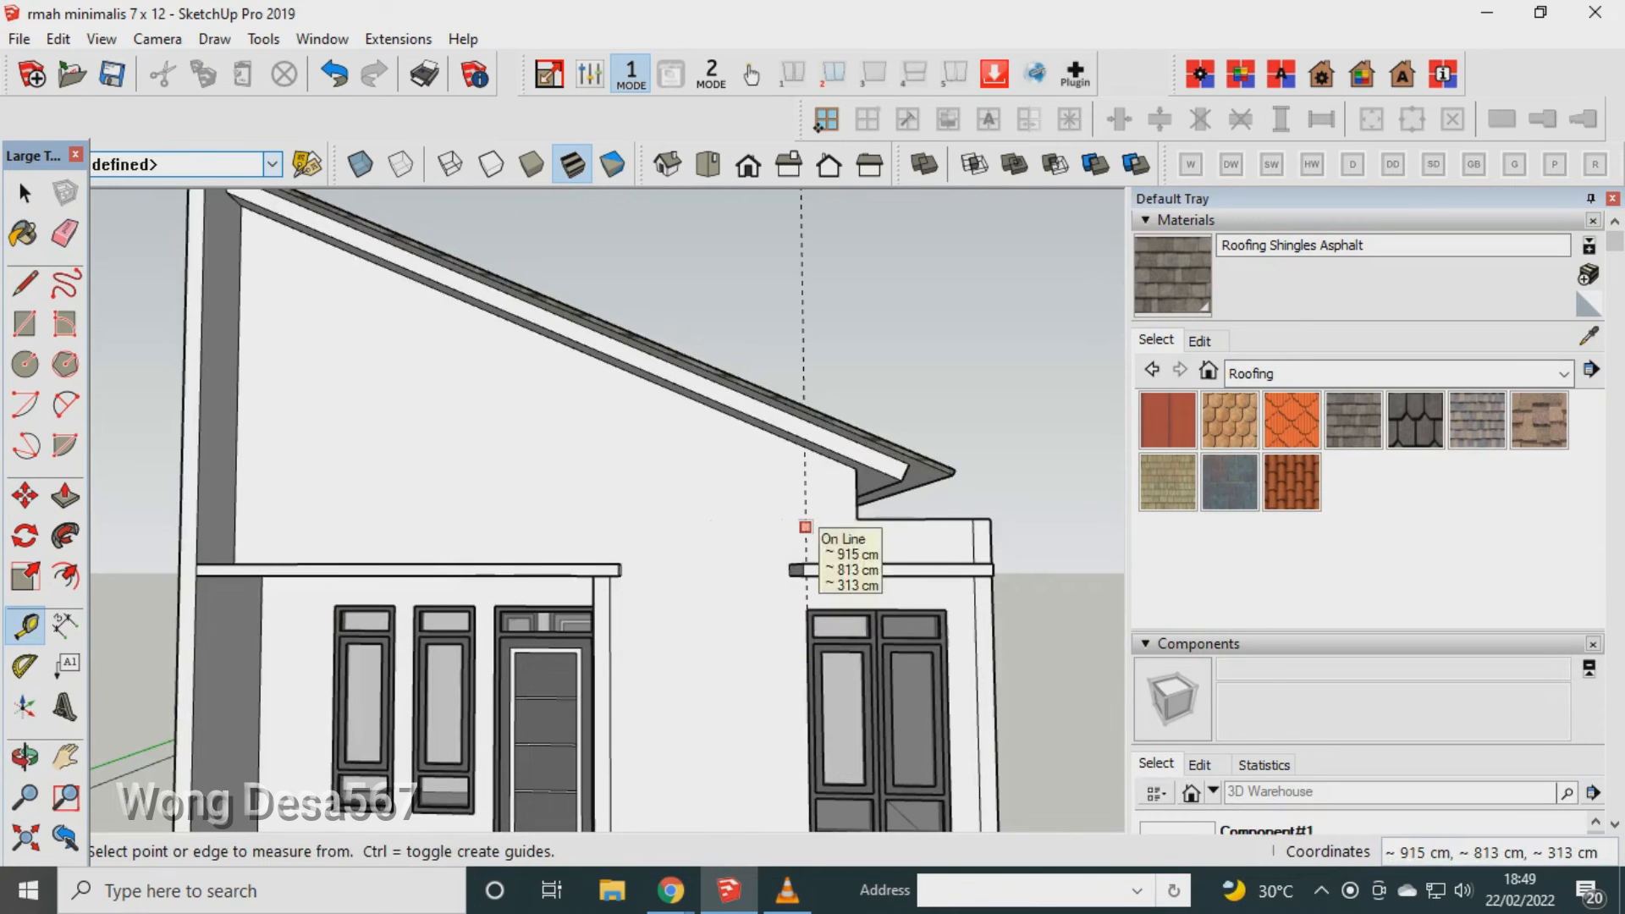
click(806, 526)
click(606, 530)
scroll(580, 541, down, 2)
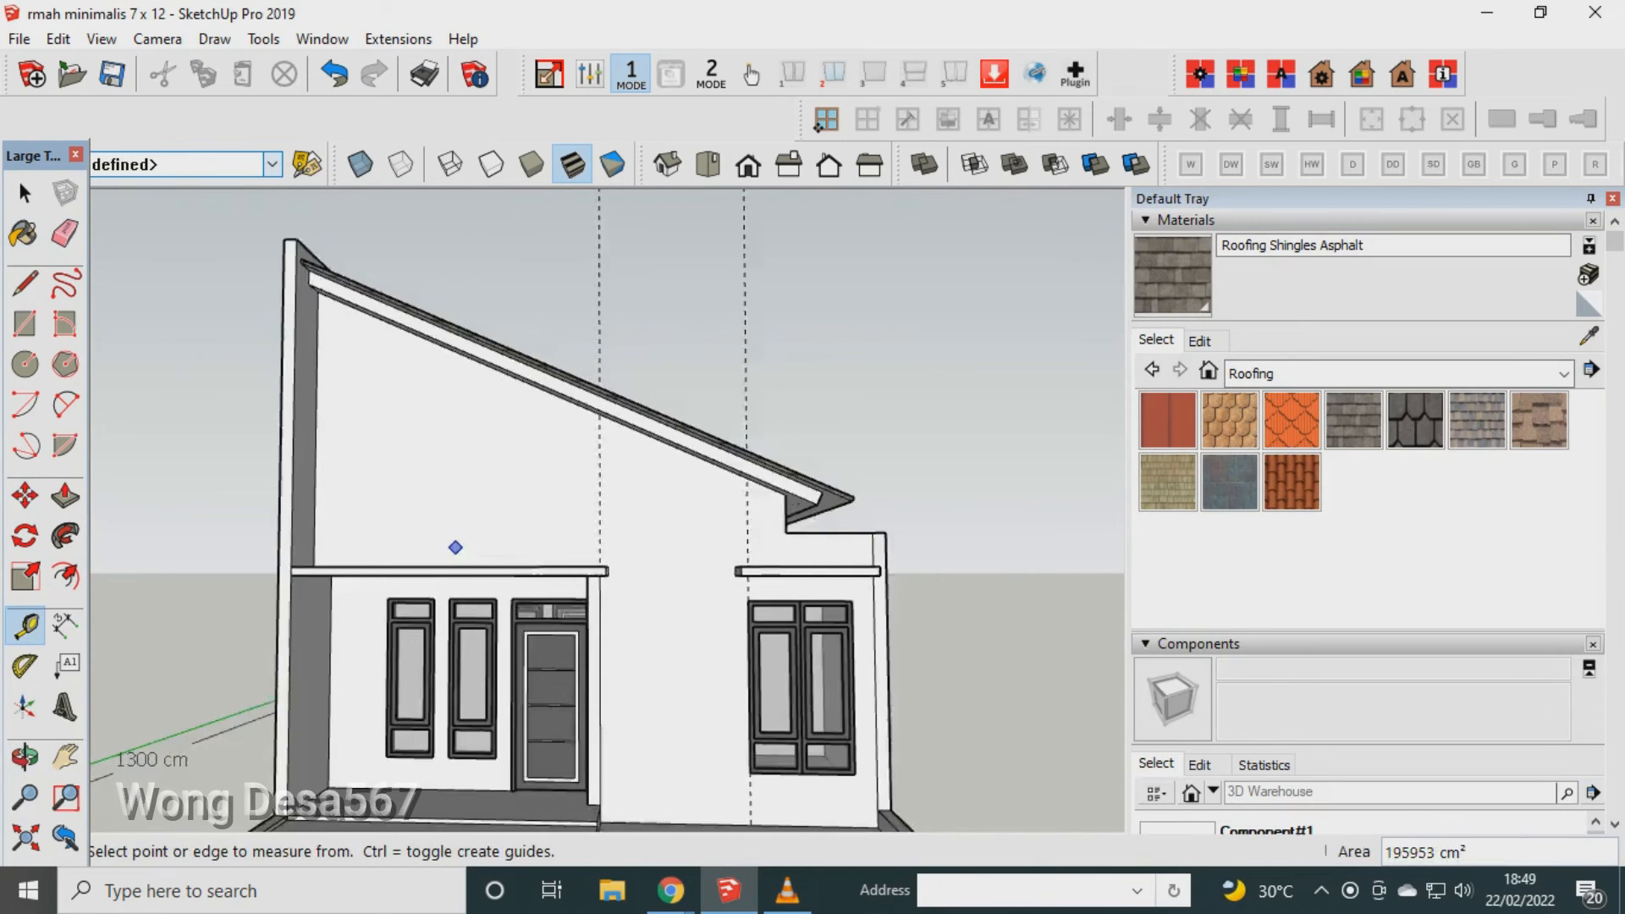
Place a horizontal guide 60 cm above the front wall's base, level with the bottom of the double window.
scroll(455, 547, up, 3)
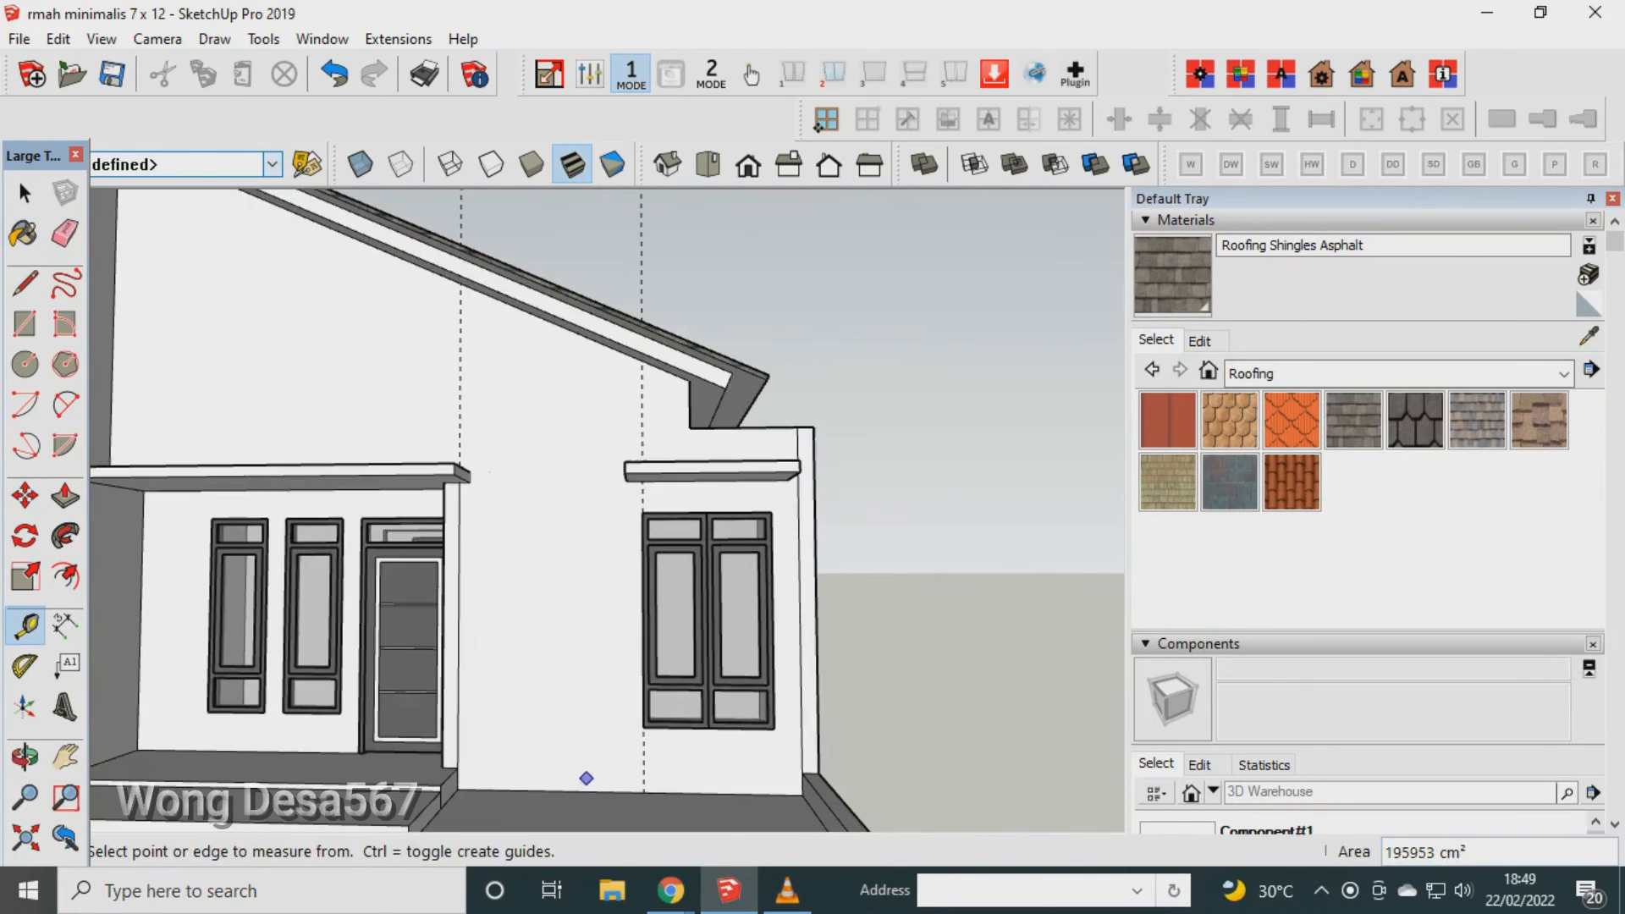
click(584, 791)
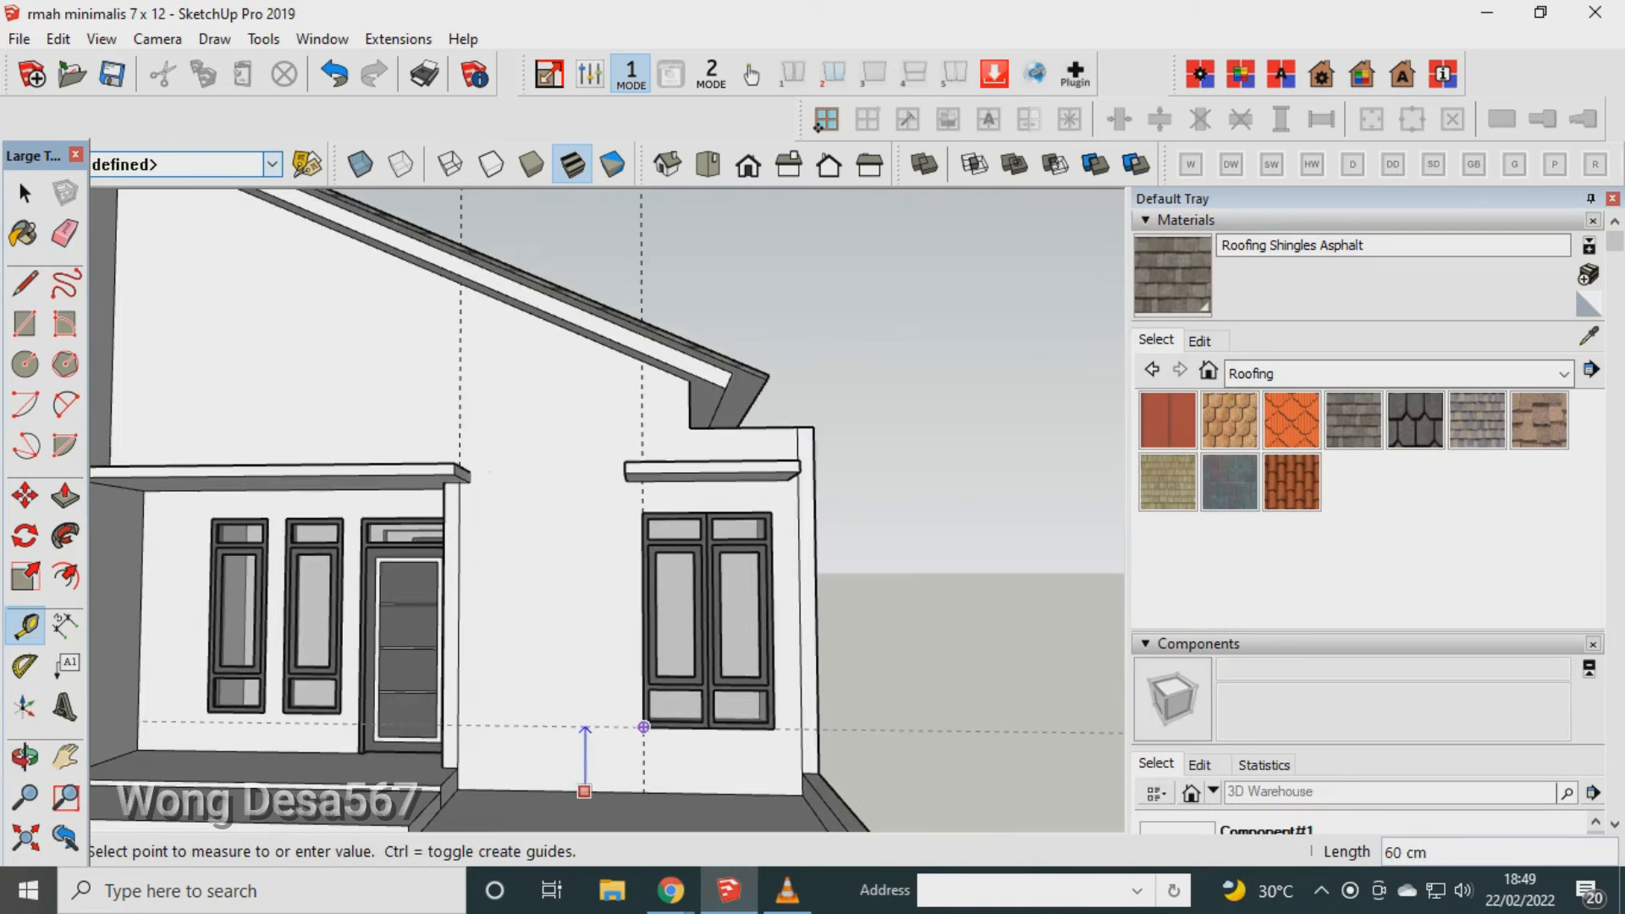
click(584, 726)
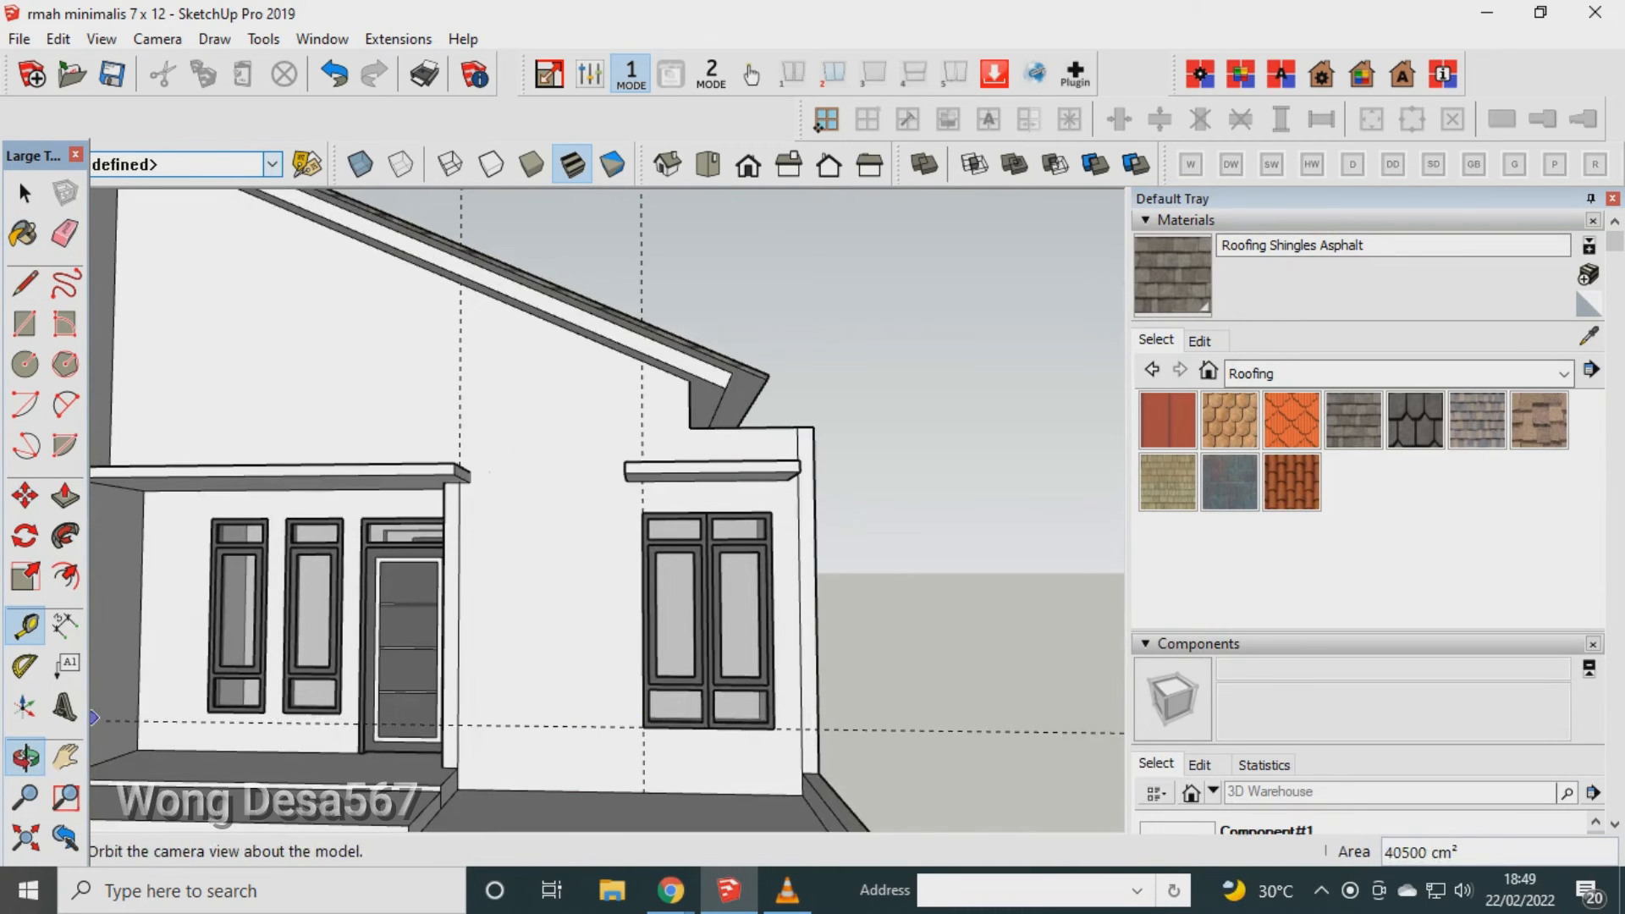
Draw vertical lines along both vertical guides from the underside of the roof down to the canopies.
click(26, 757)
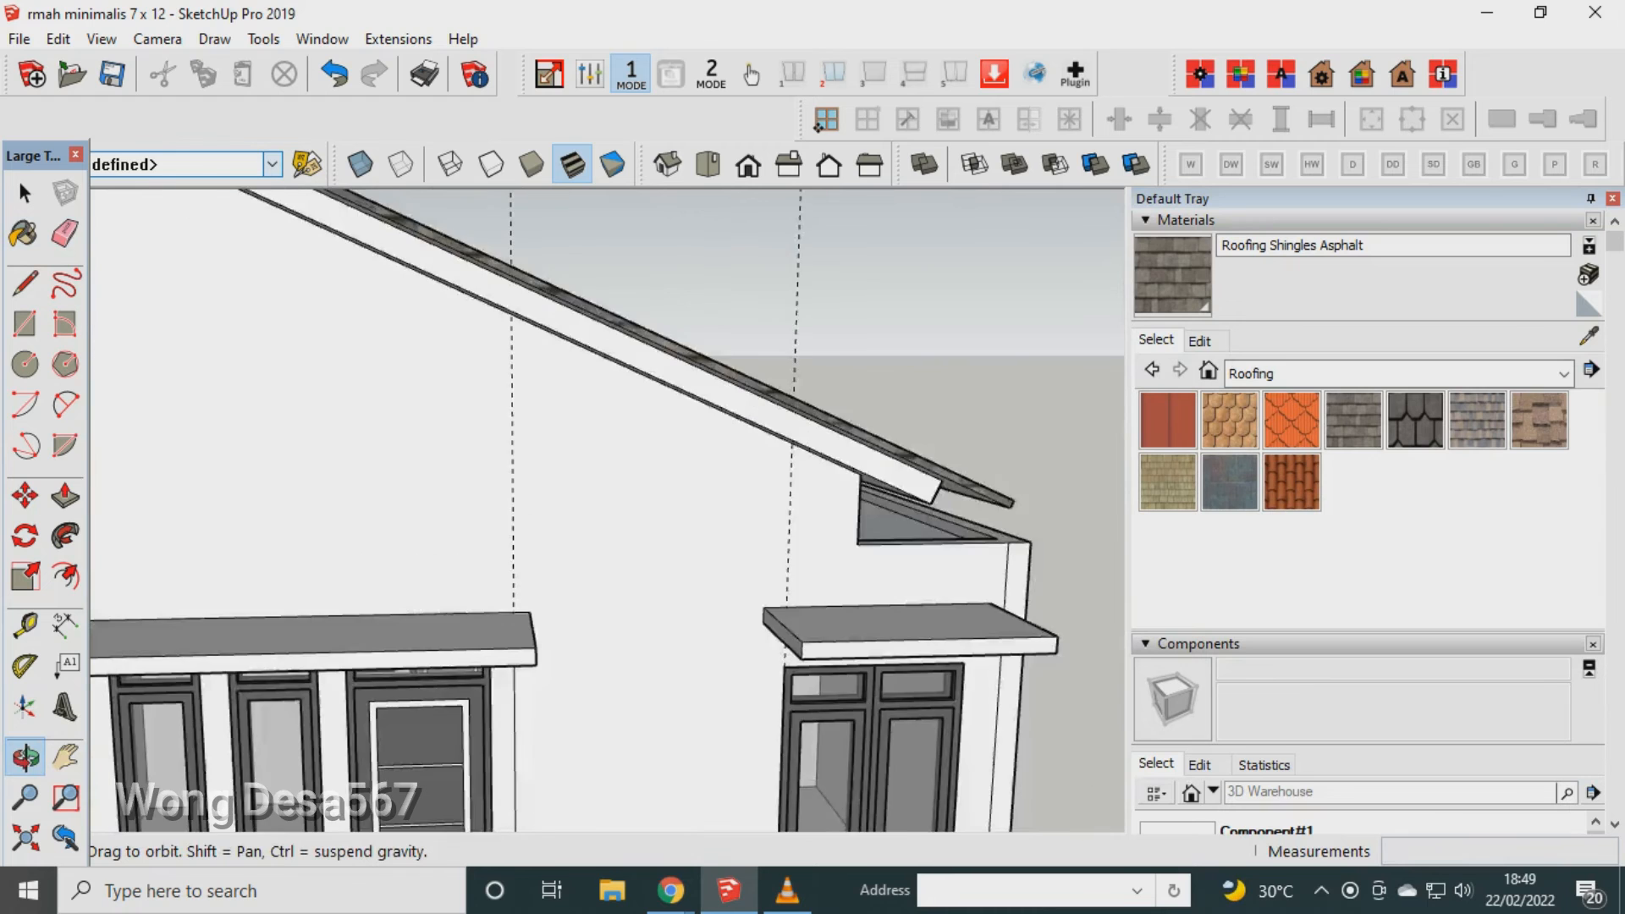
drag(499, 357, 546, 337)
scroll(545, 335, up, 2)
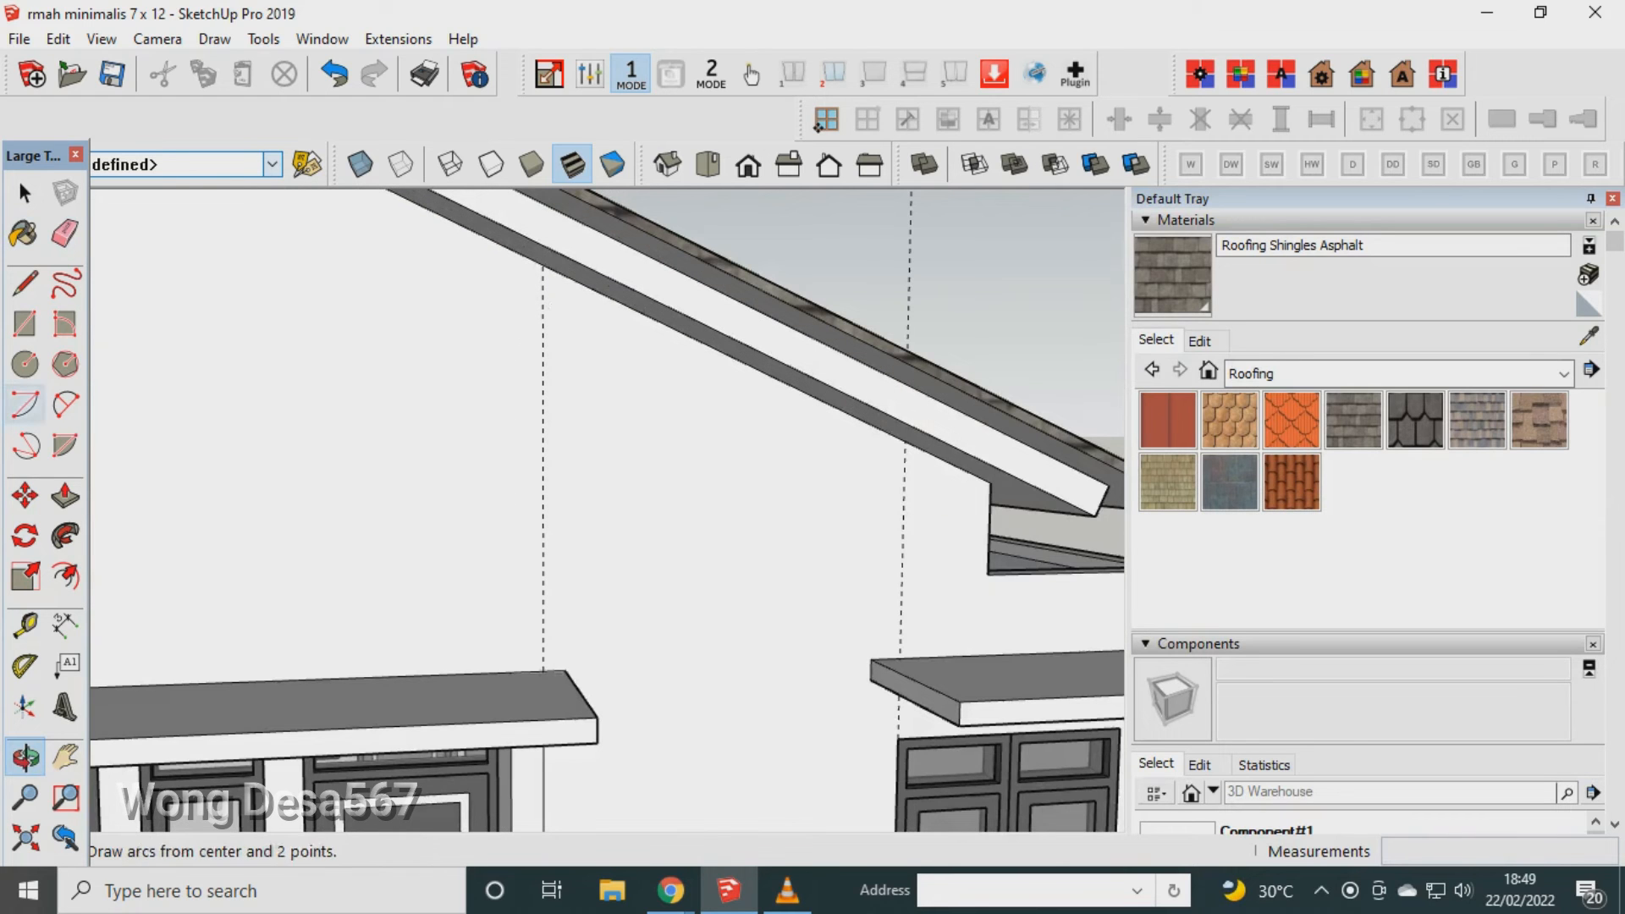
click(26, 282)
click(543, 264)
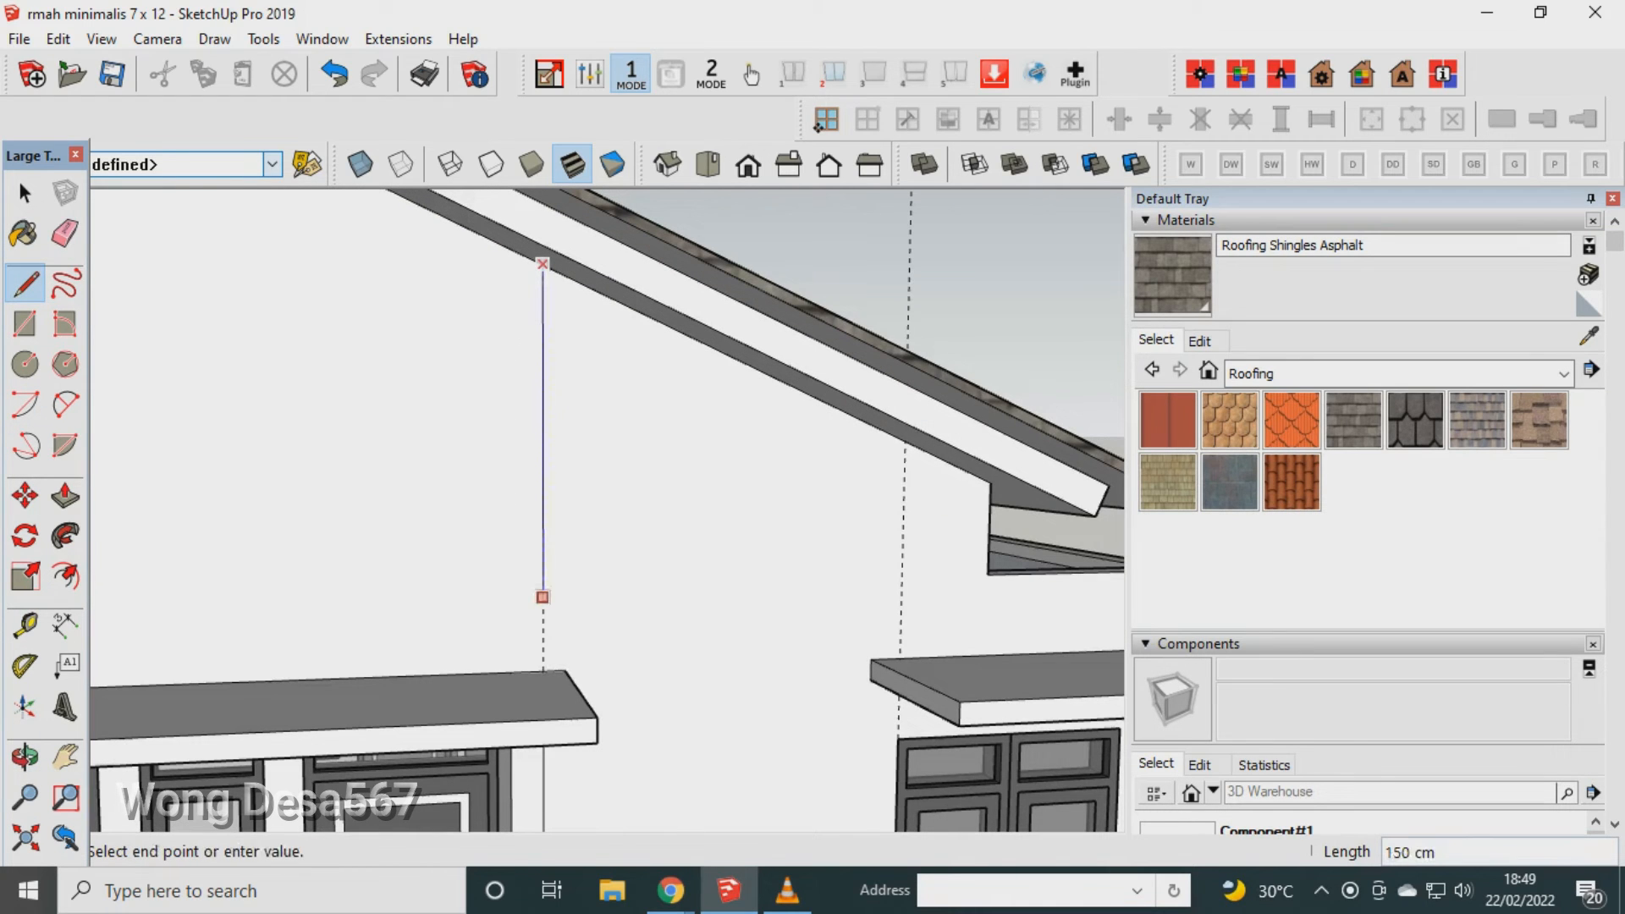
click(544, 670)
click(904, 441)
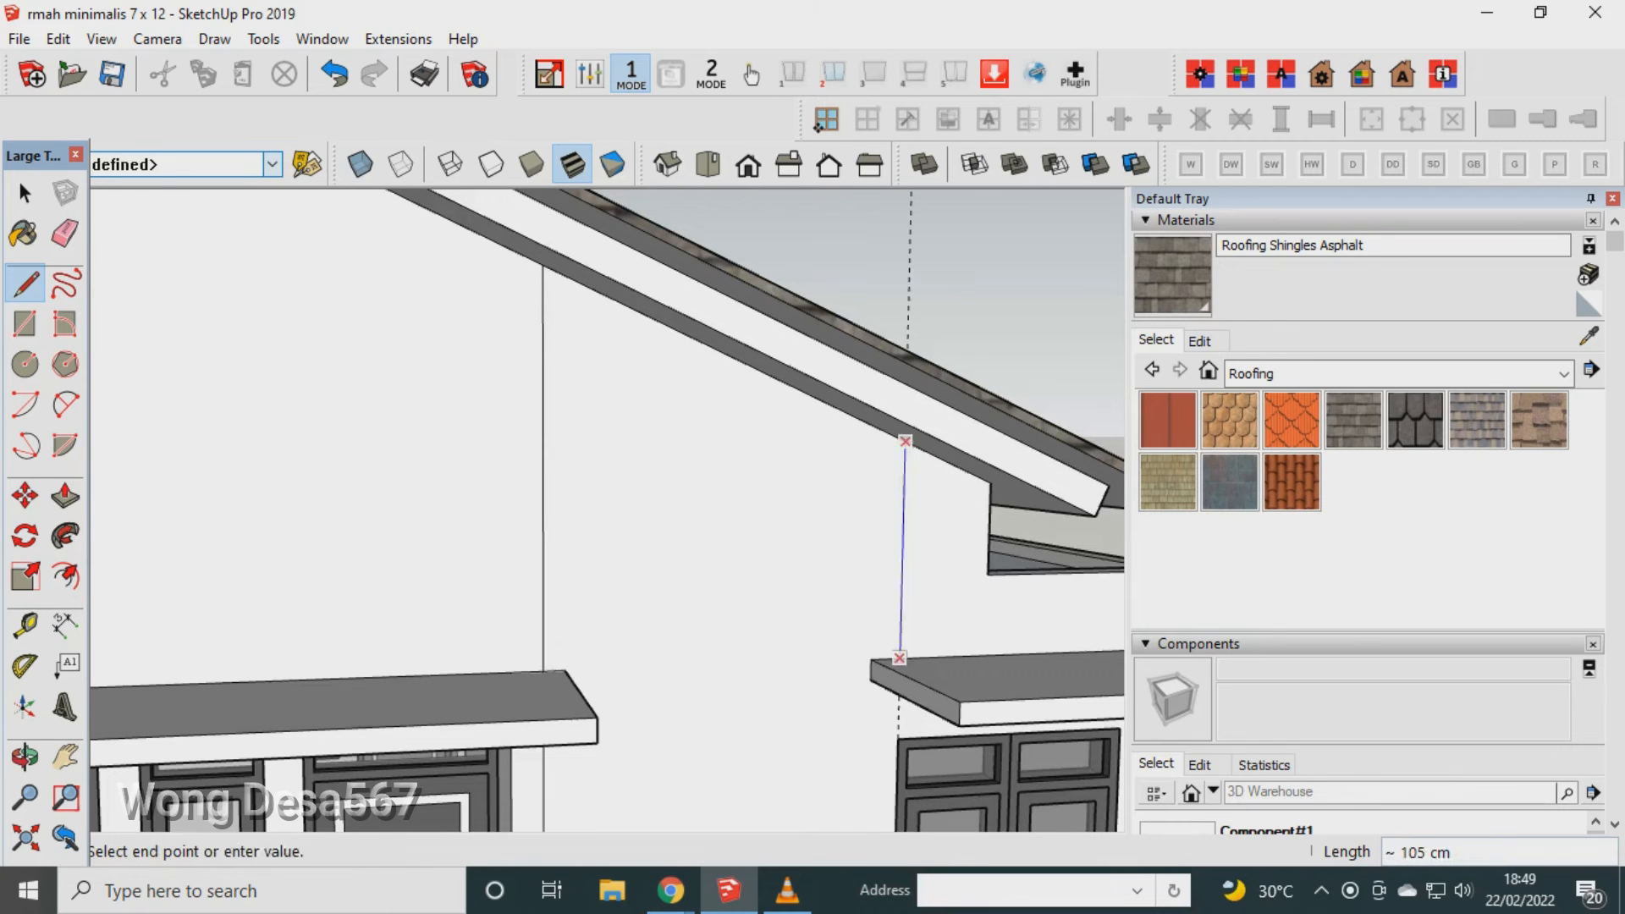
click(898, 658)
Draw a 60 cm vertical line from the double window's lower corner to the wall base and erase the horizontal guide.
scroll(899, 657, down, 5)
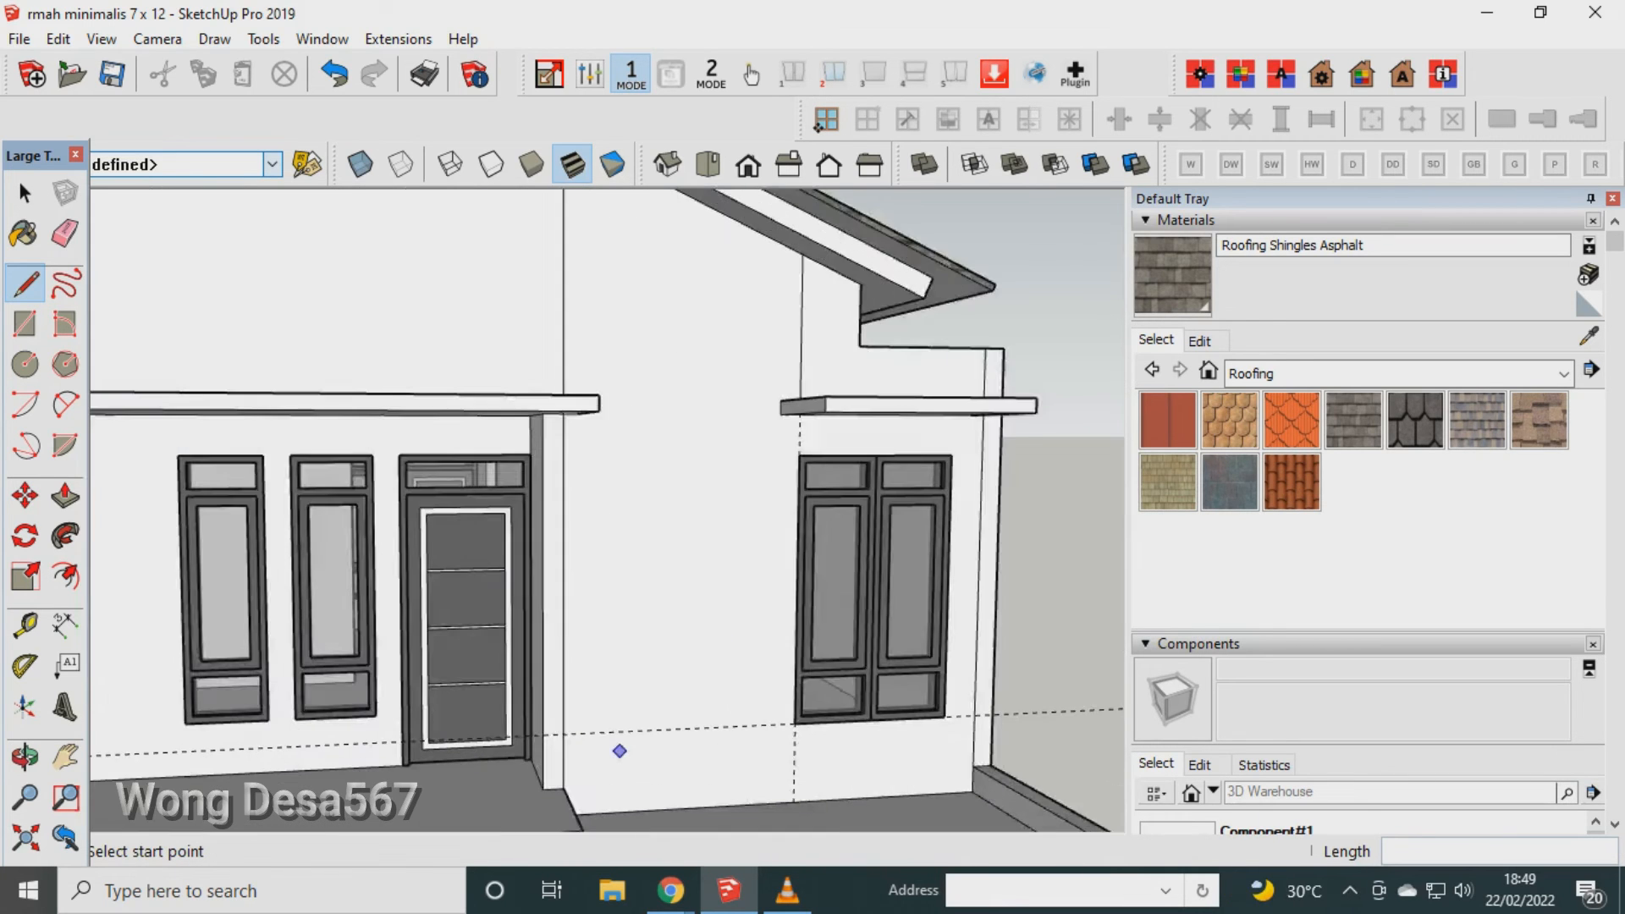
scroll(620, 751, up, 3)
click(881, 710)
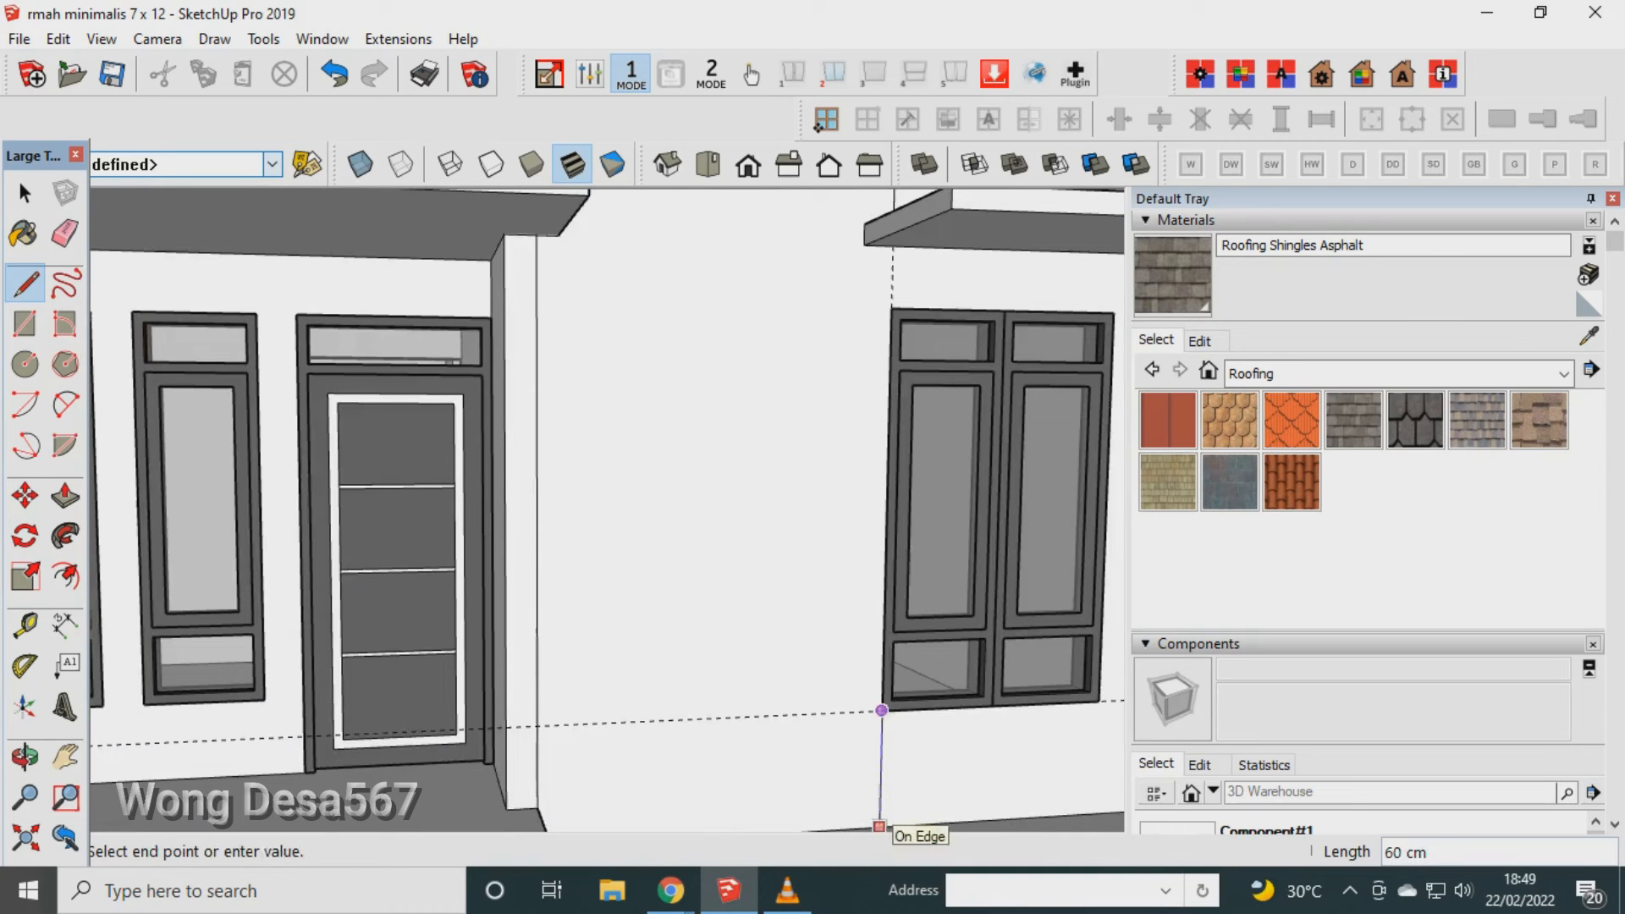
click(880, 826)
key(e)
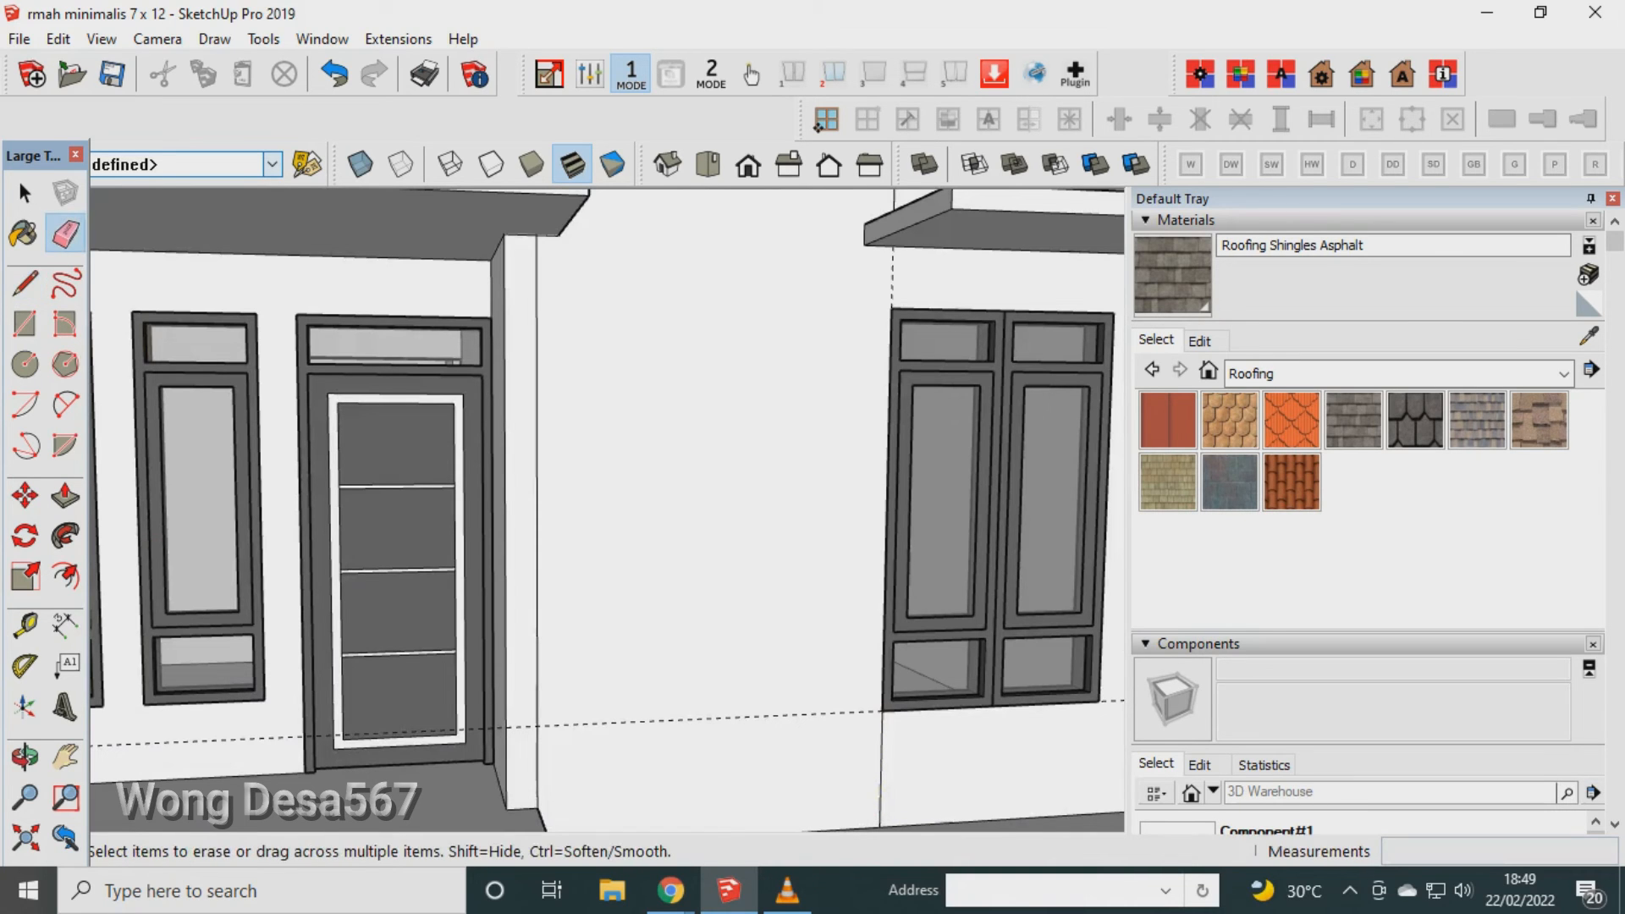
scroll(653, 761, down, 4)
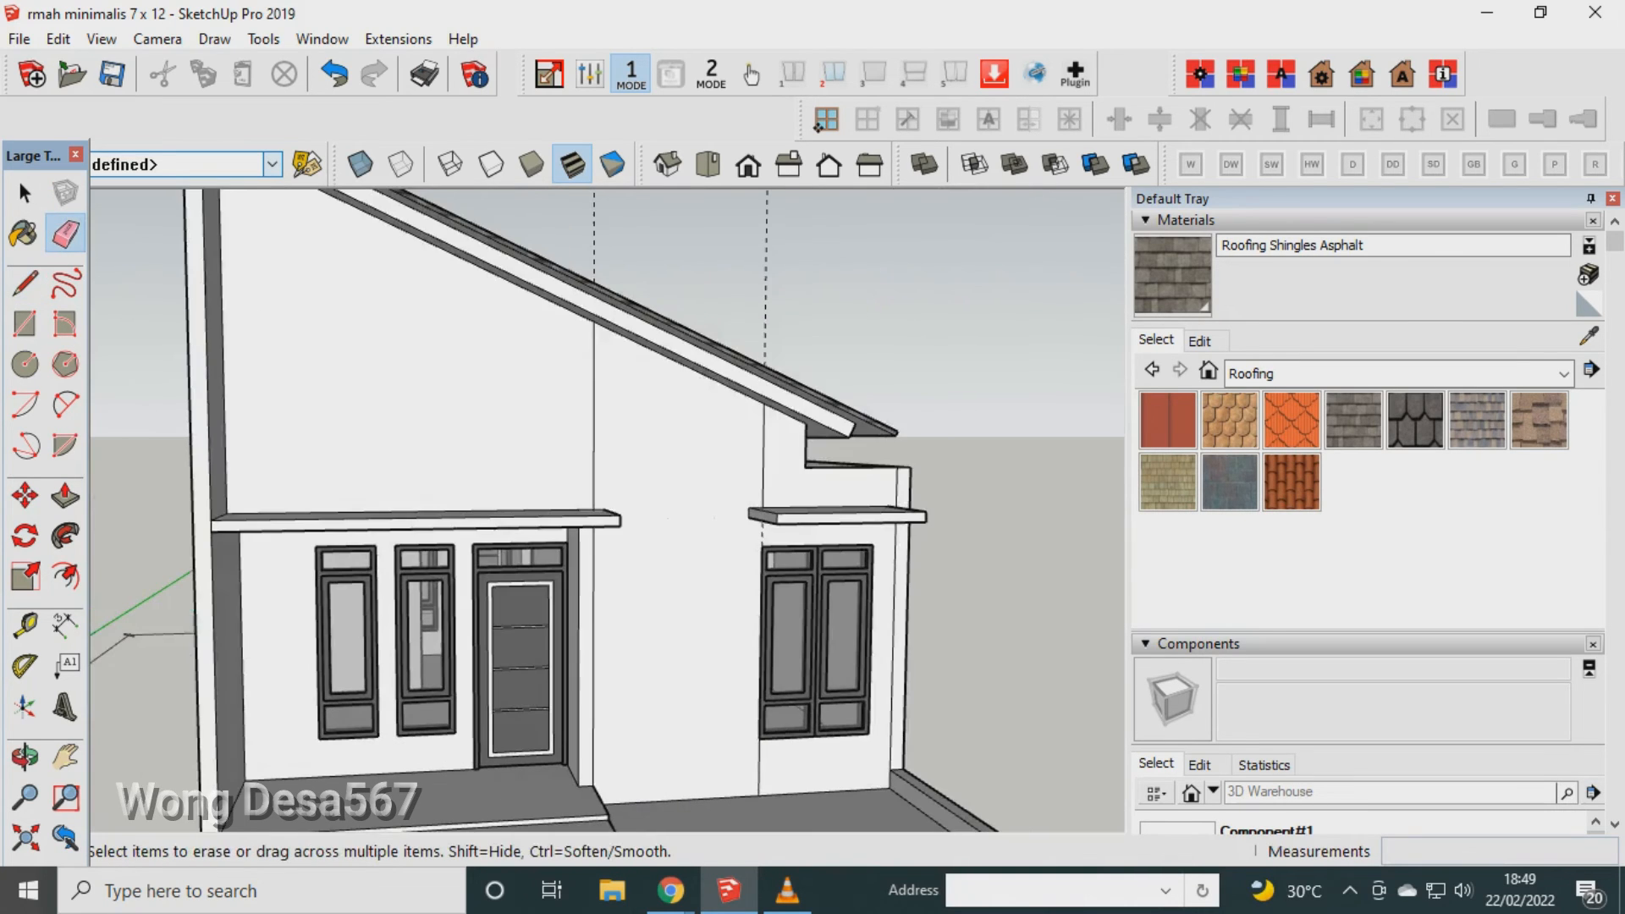
Try to push/pull the front wall face around the double window by 9 cm and undo it.
key(p)
key(Return)
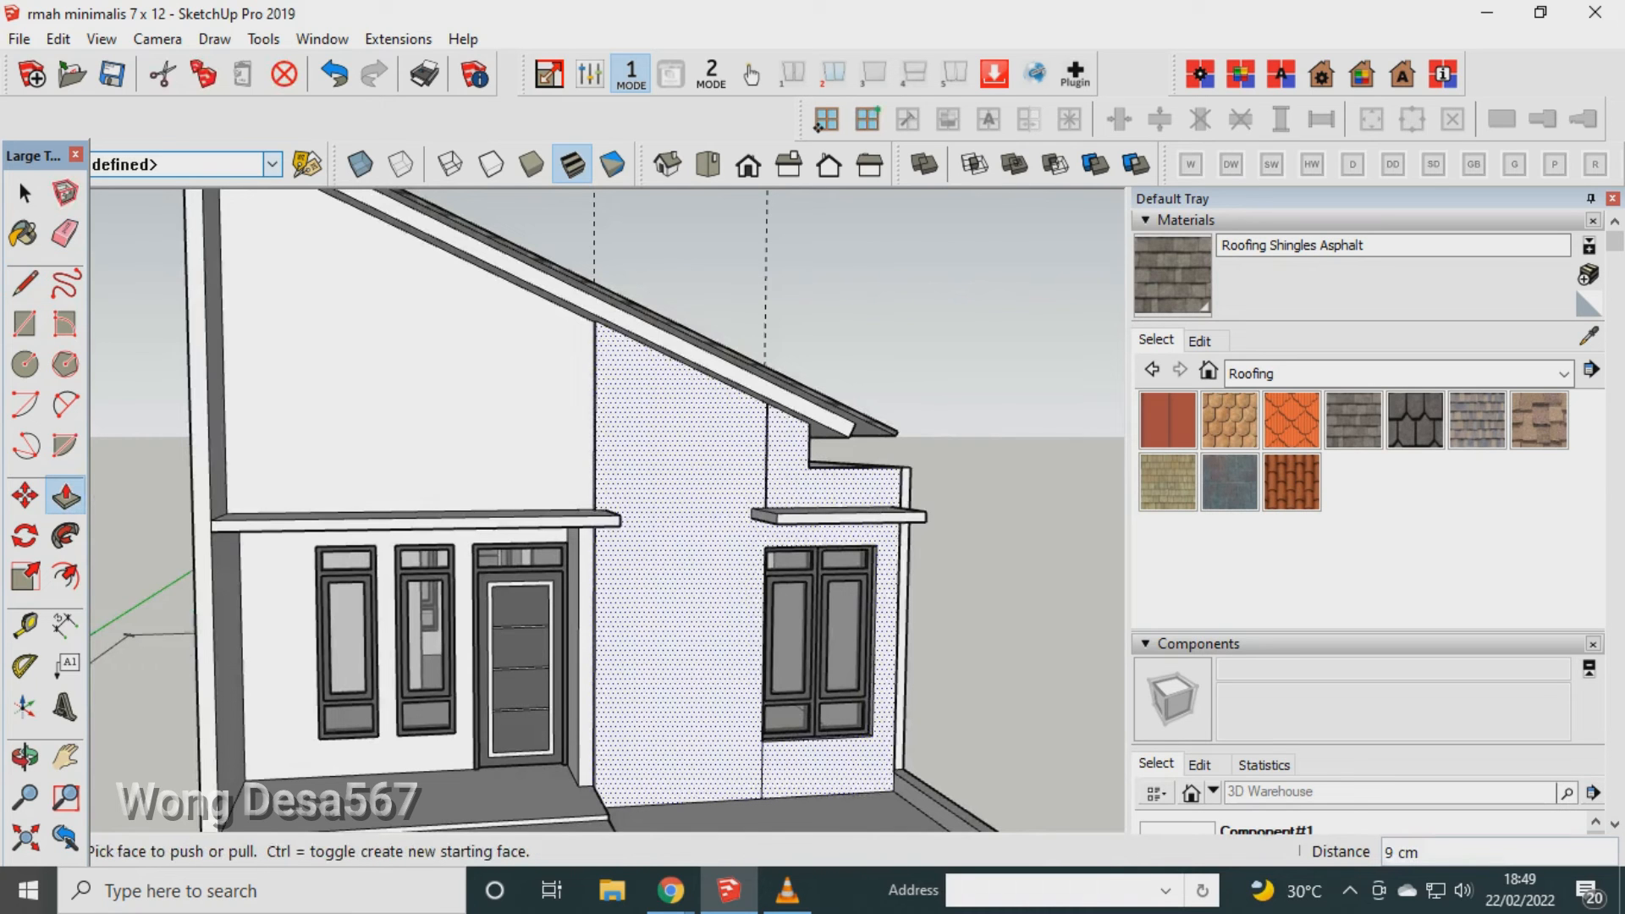
key(ctrl+z)
Draw a vertical line along the guide from the small canopy's underside to the double window's upper corner.
scroll(878, 474, up, 2)
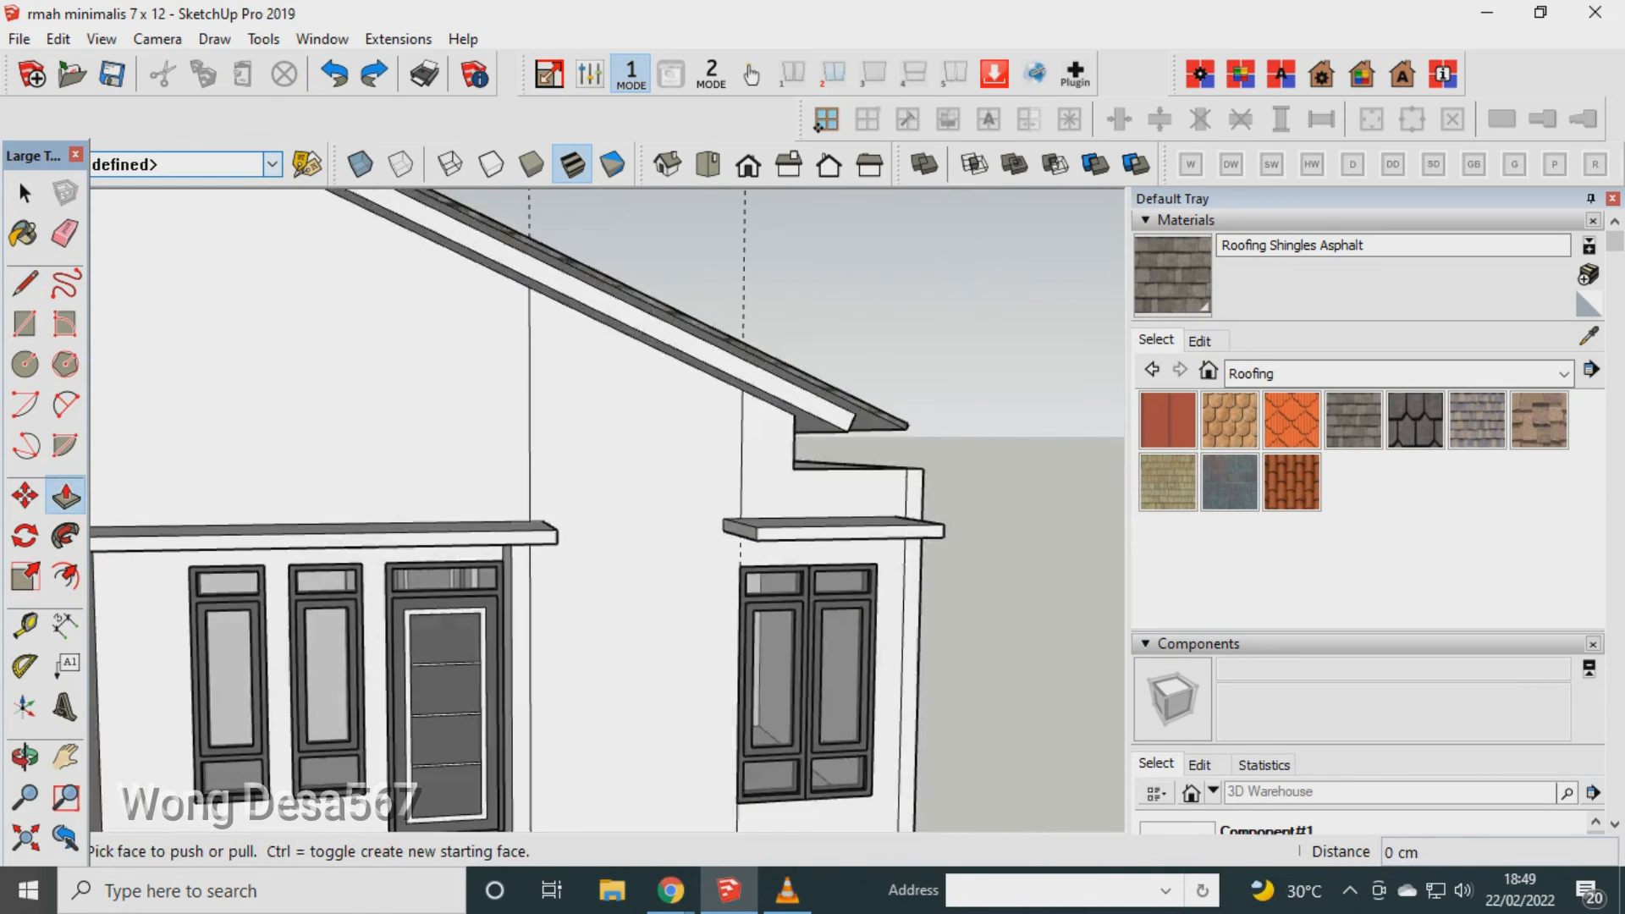
scroll(714, 408, up, 1)
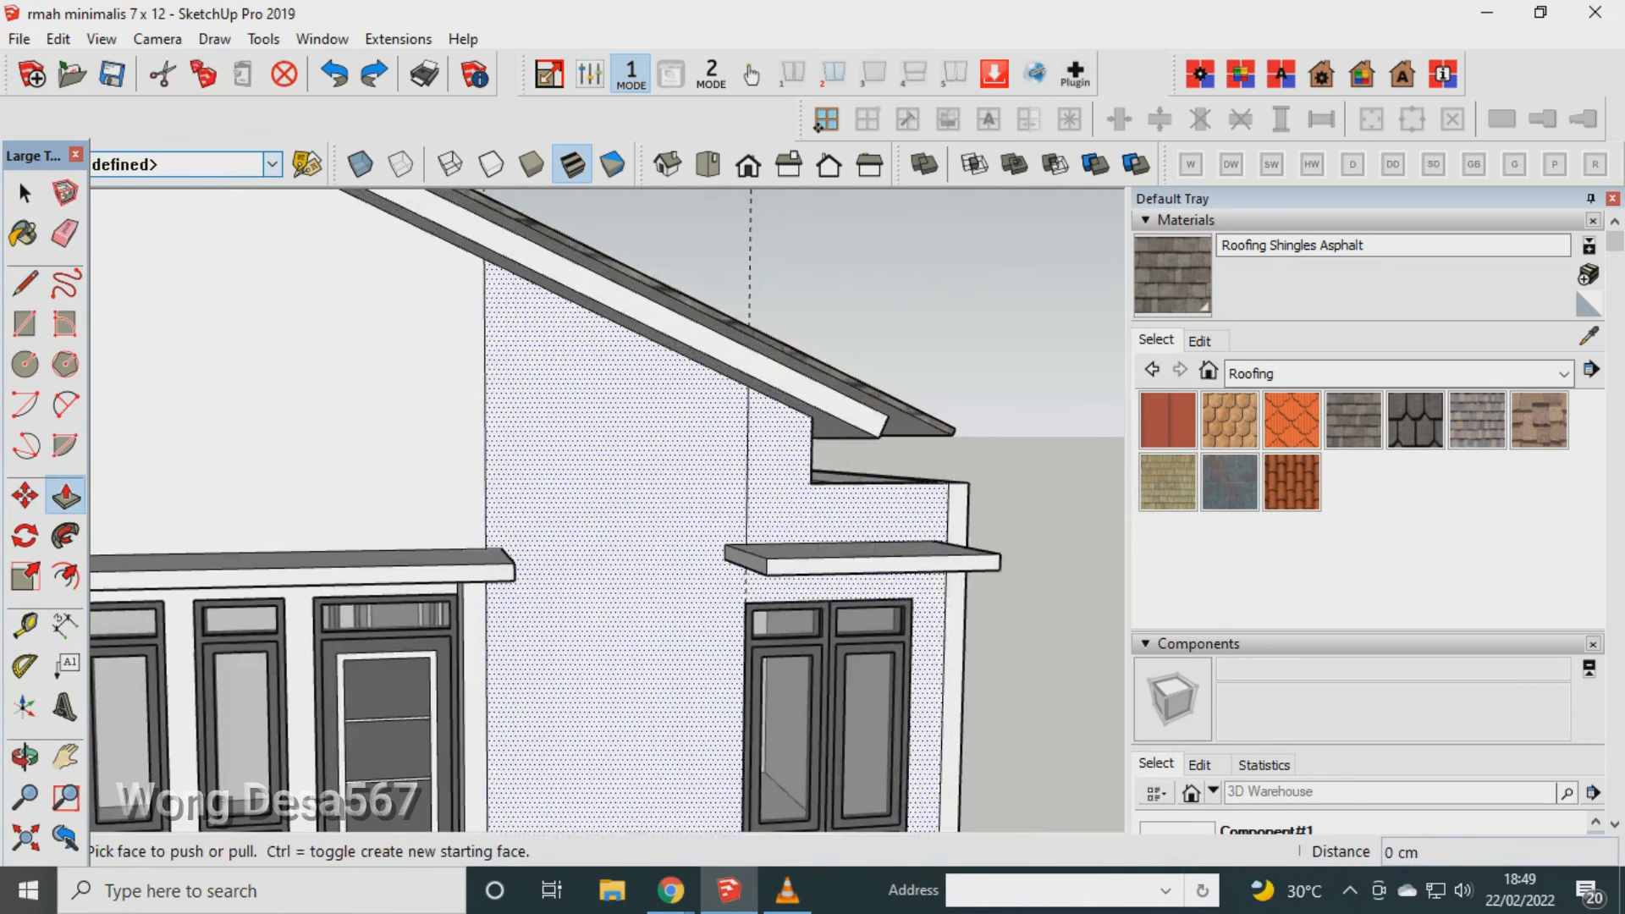
click(25, 756)
drag(690, 630, 709, 486)
scroll(709, 487, up, 2)
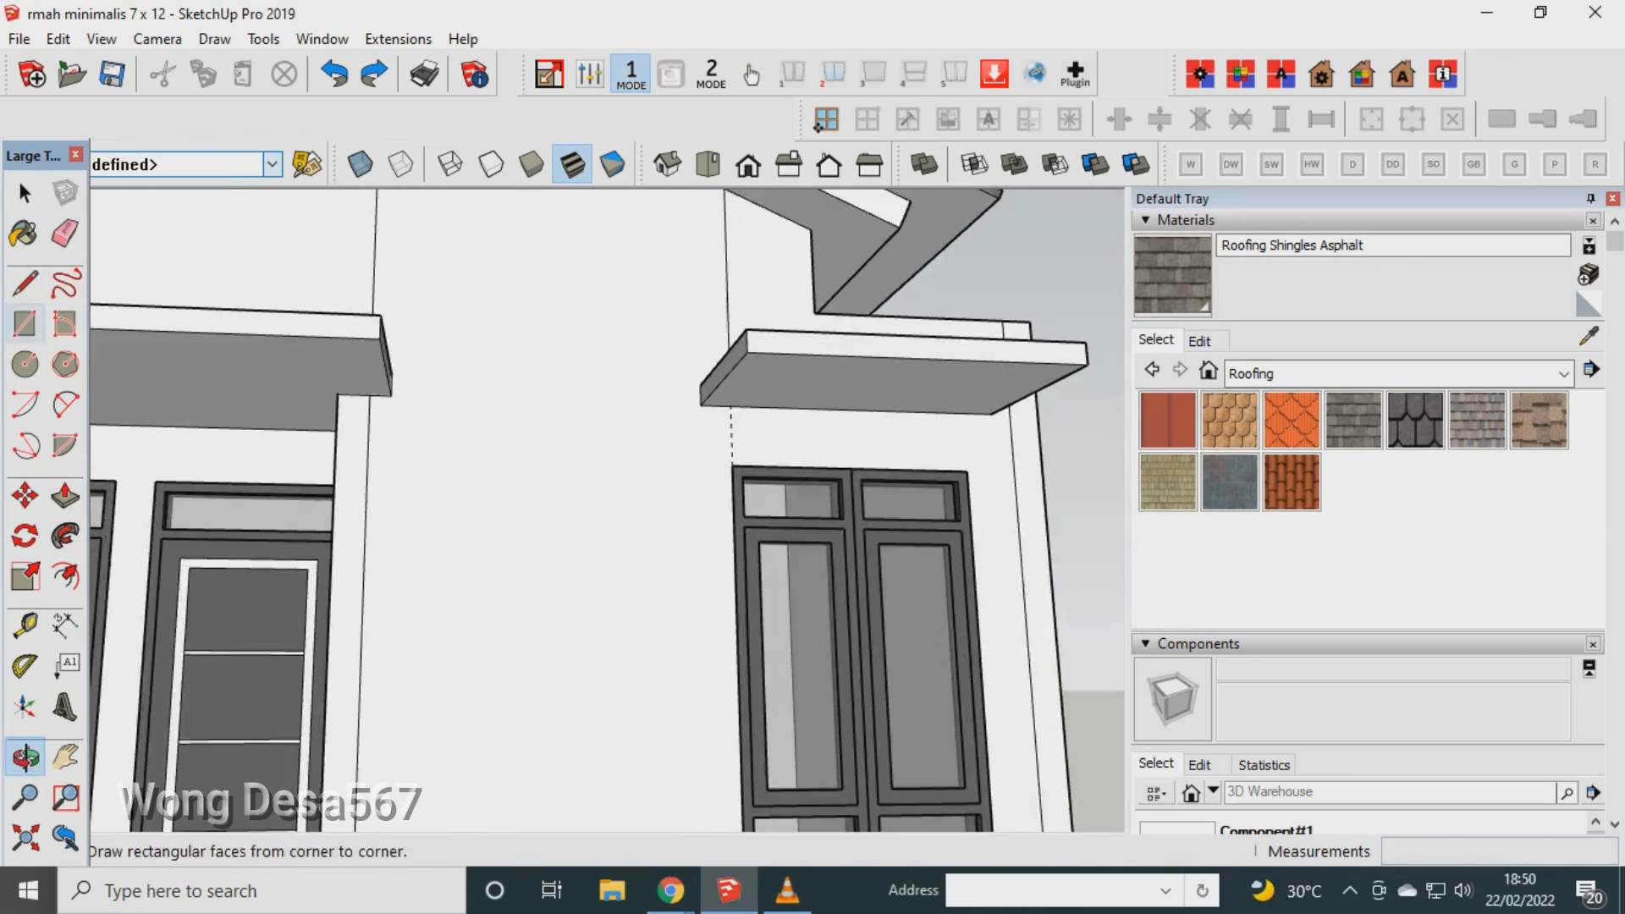
click(24, 283)
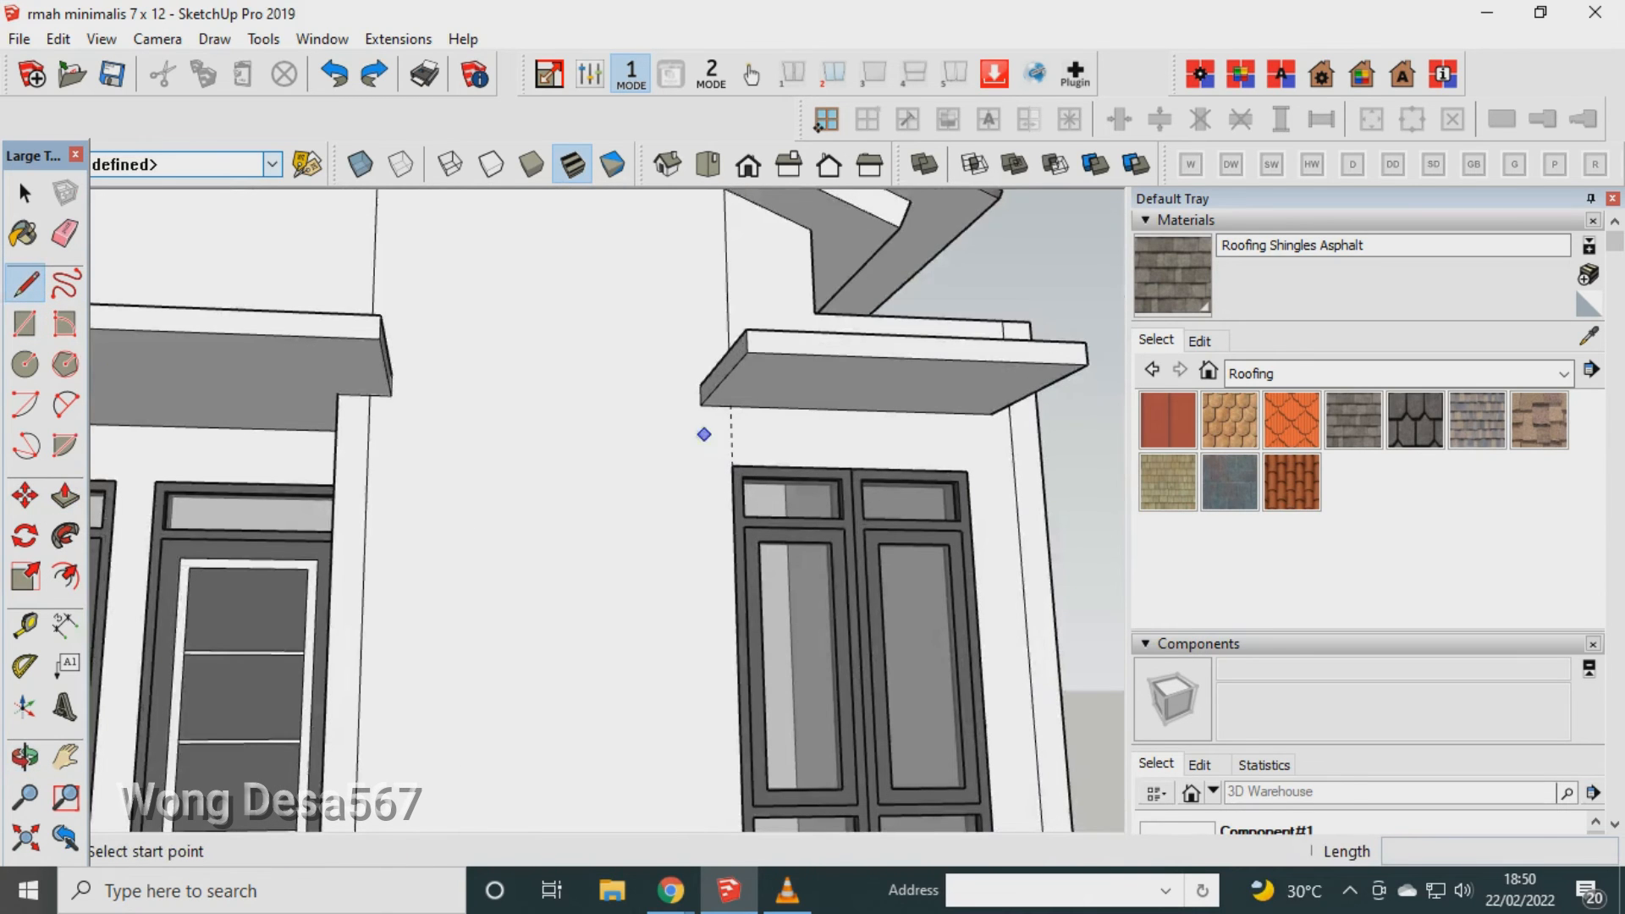
scroll(704, 434, up, 1)
click(740, 394)
click(743, 477)
scroll(518, 717, down, 3)
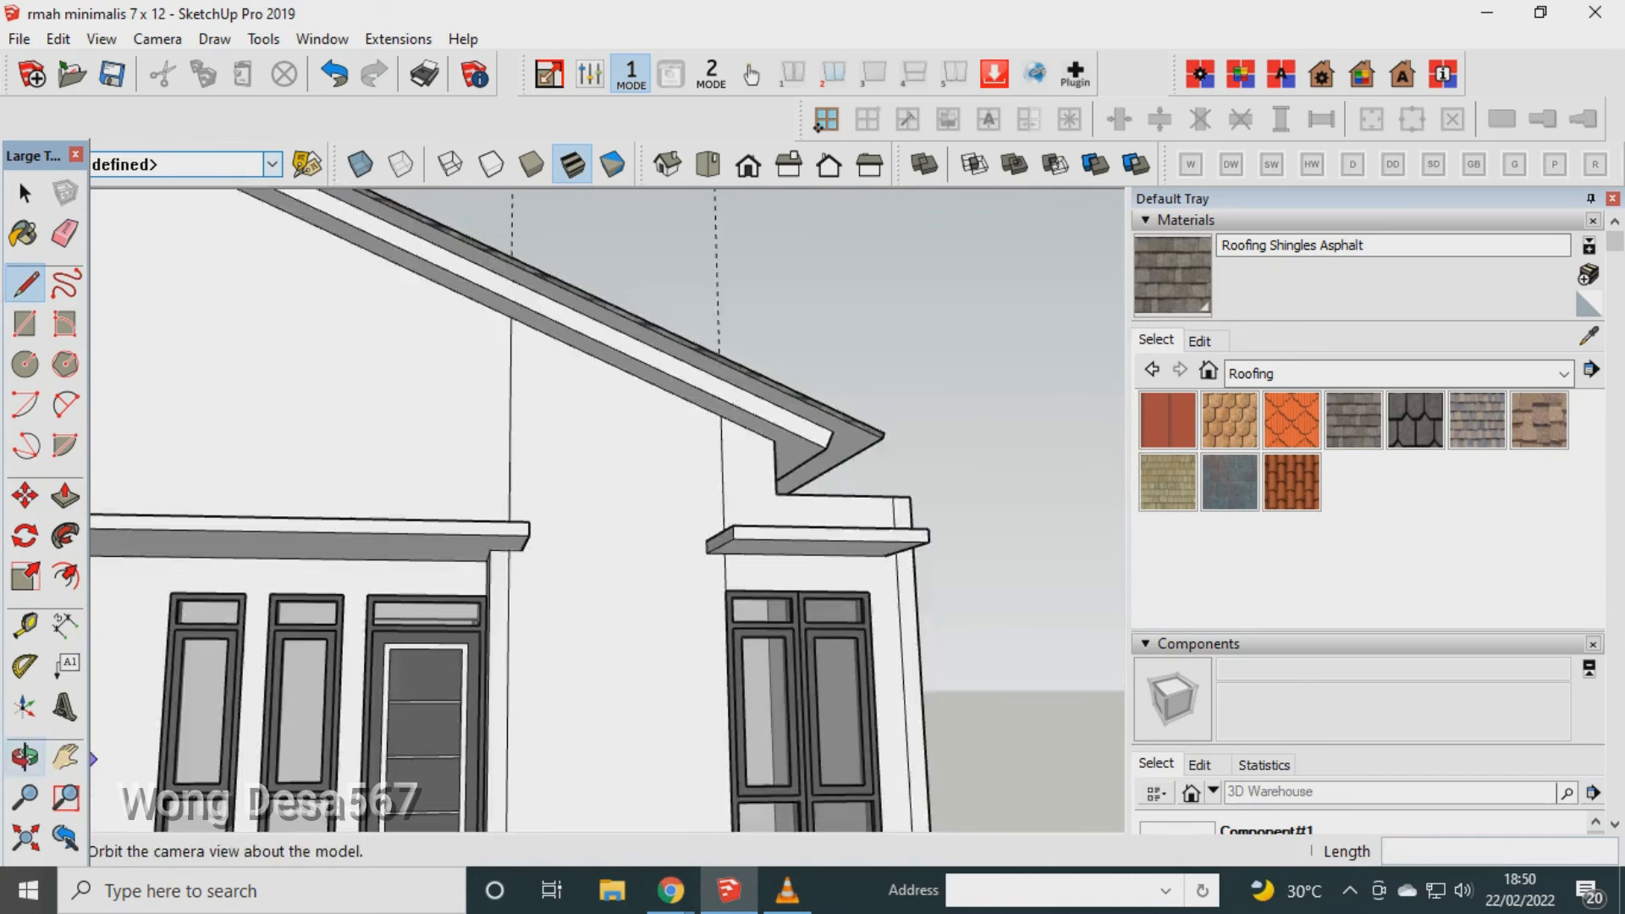
Pull the vertical wall panel between the front door and the double window out 7 cm.
click(24, 757)
drag(499, 518, 623, 559)
scroll(622, 560, down, 3)
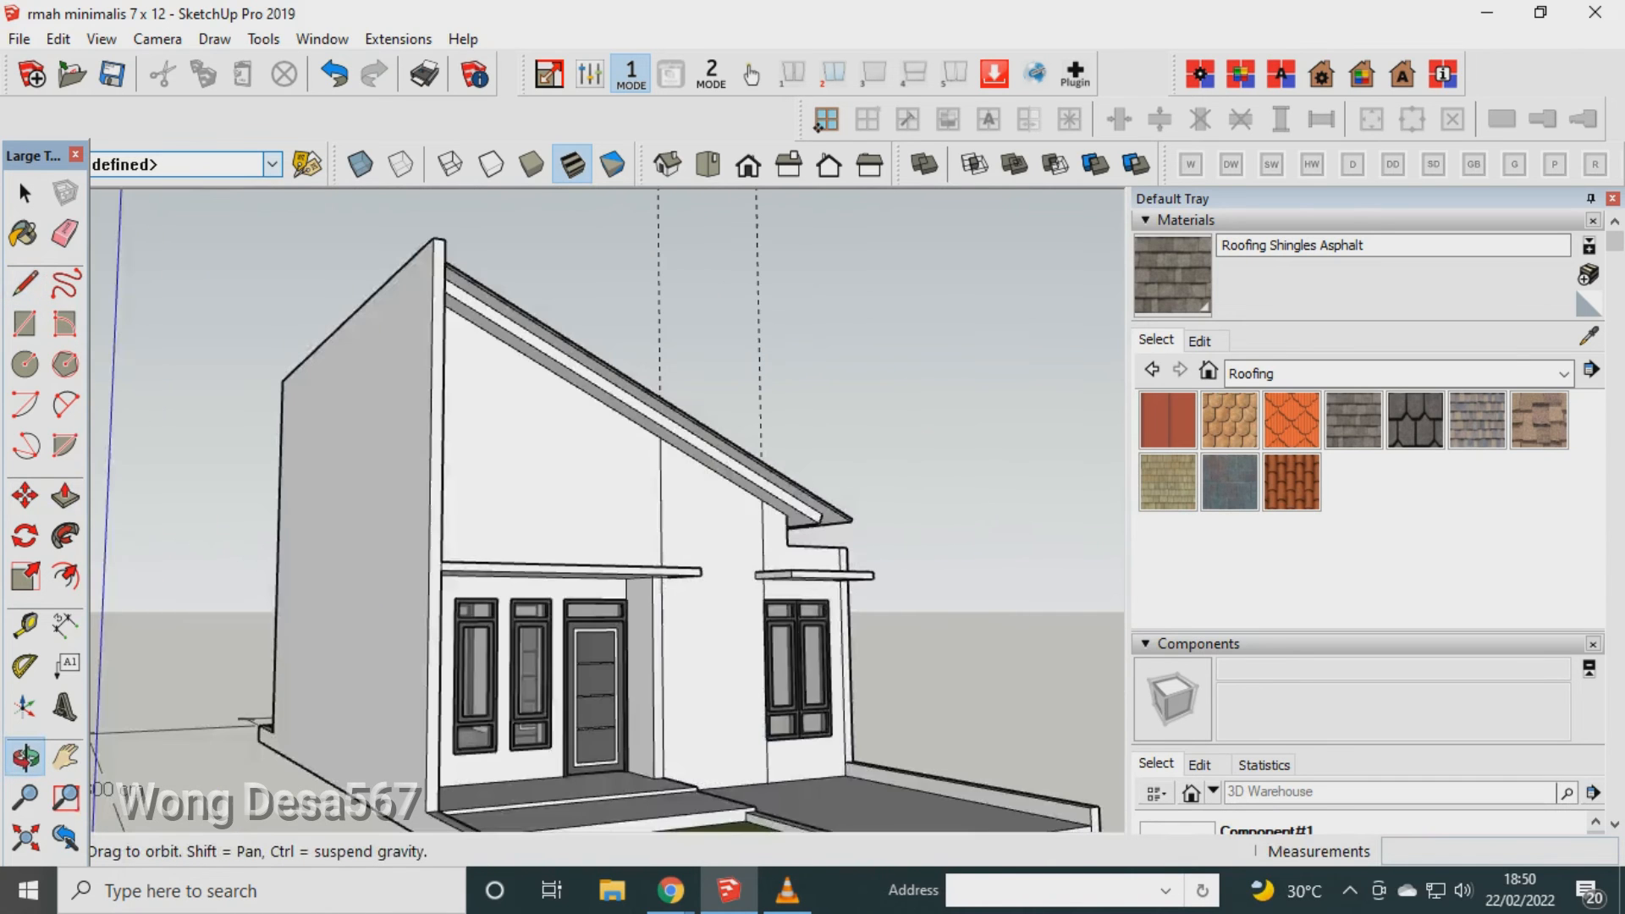
click(65, 496)
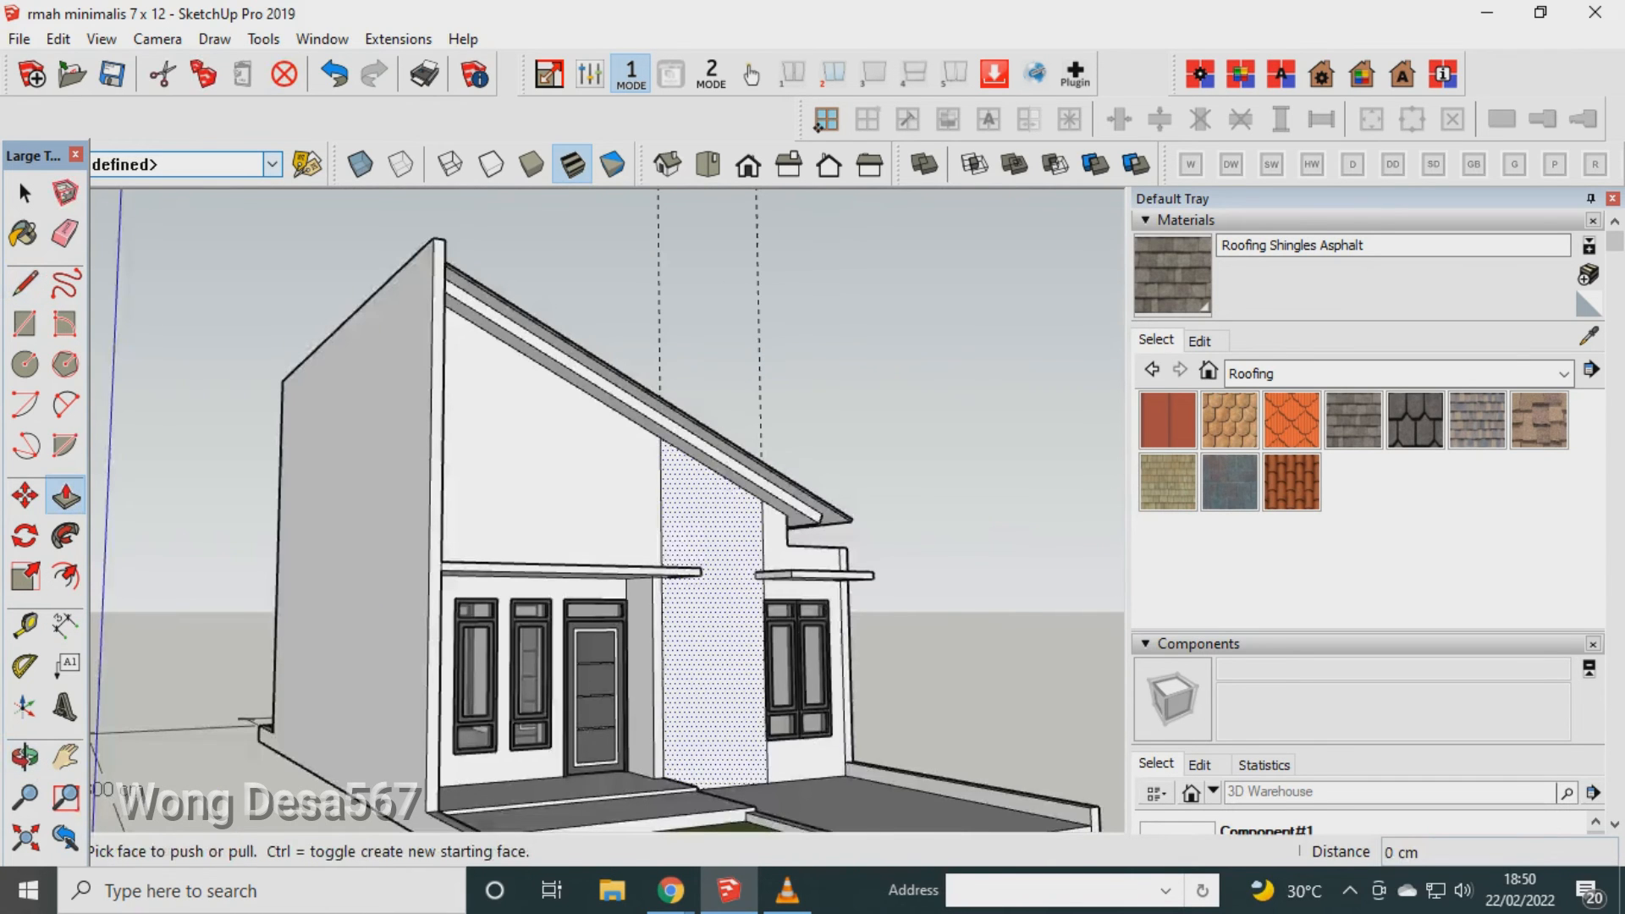
scroll(726, 643, up, 2)
click(726, 643)
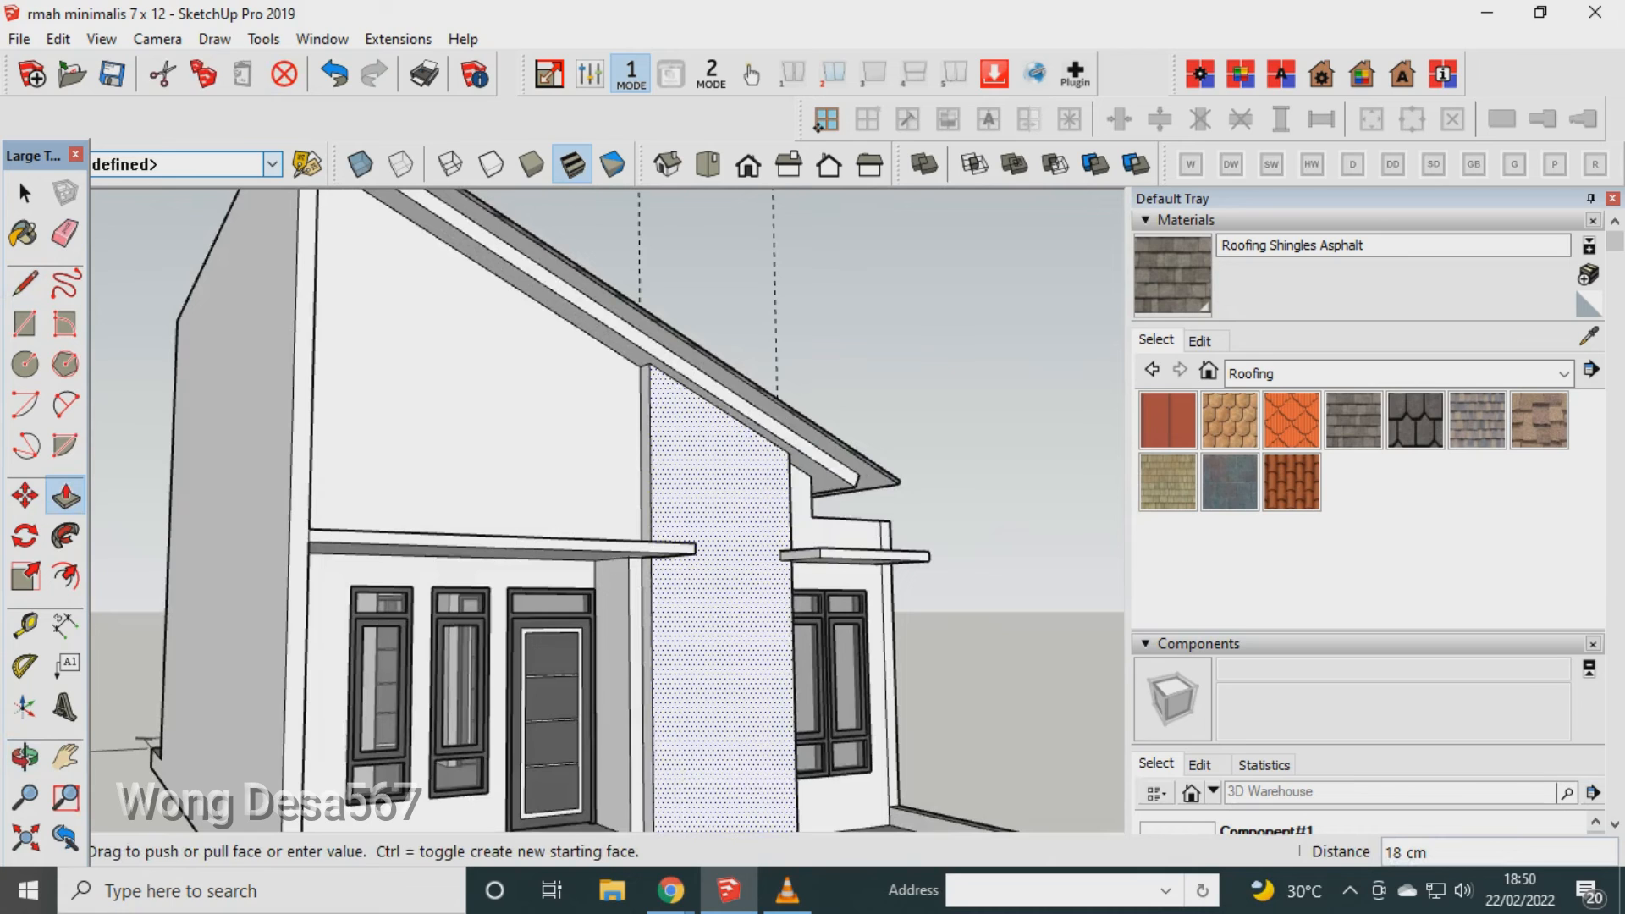
text(7)
key(Return)
Erase the two vertical guides above the projecting front wall panel.
scroll(727, 279, down, 1)
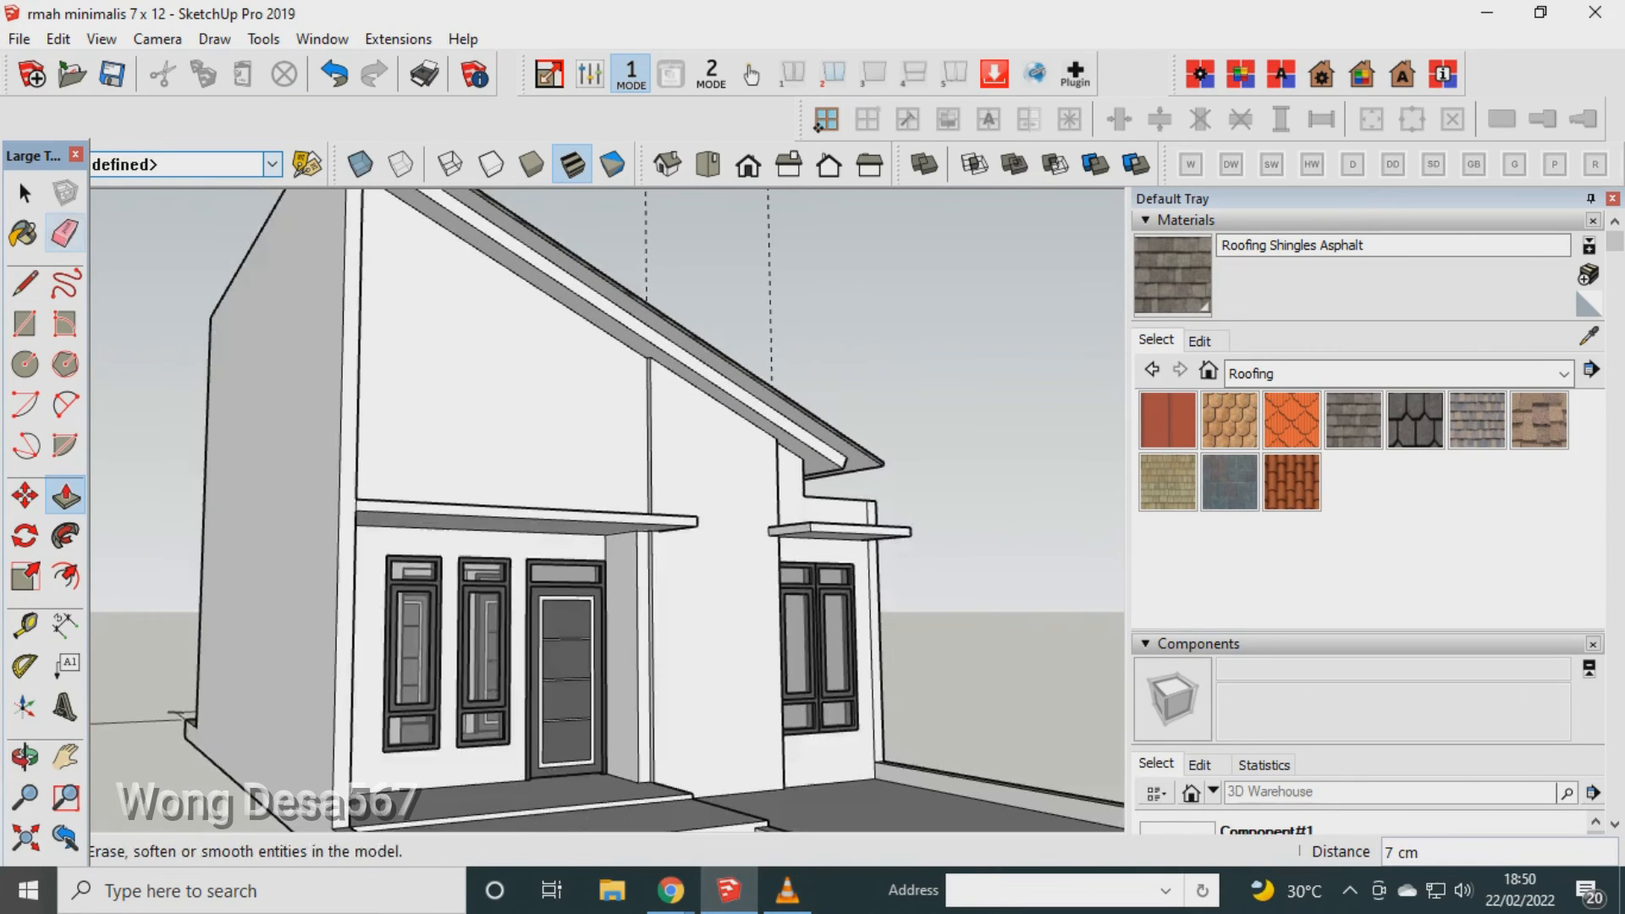
click(65, 233)
drag(646, 271, 630, 273)
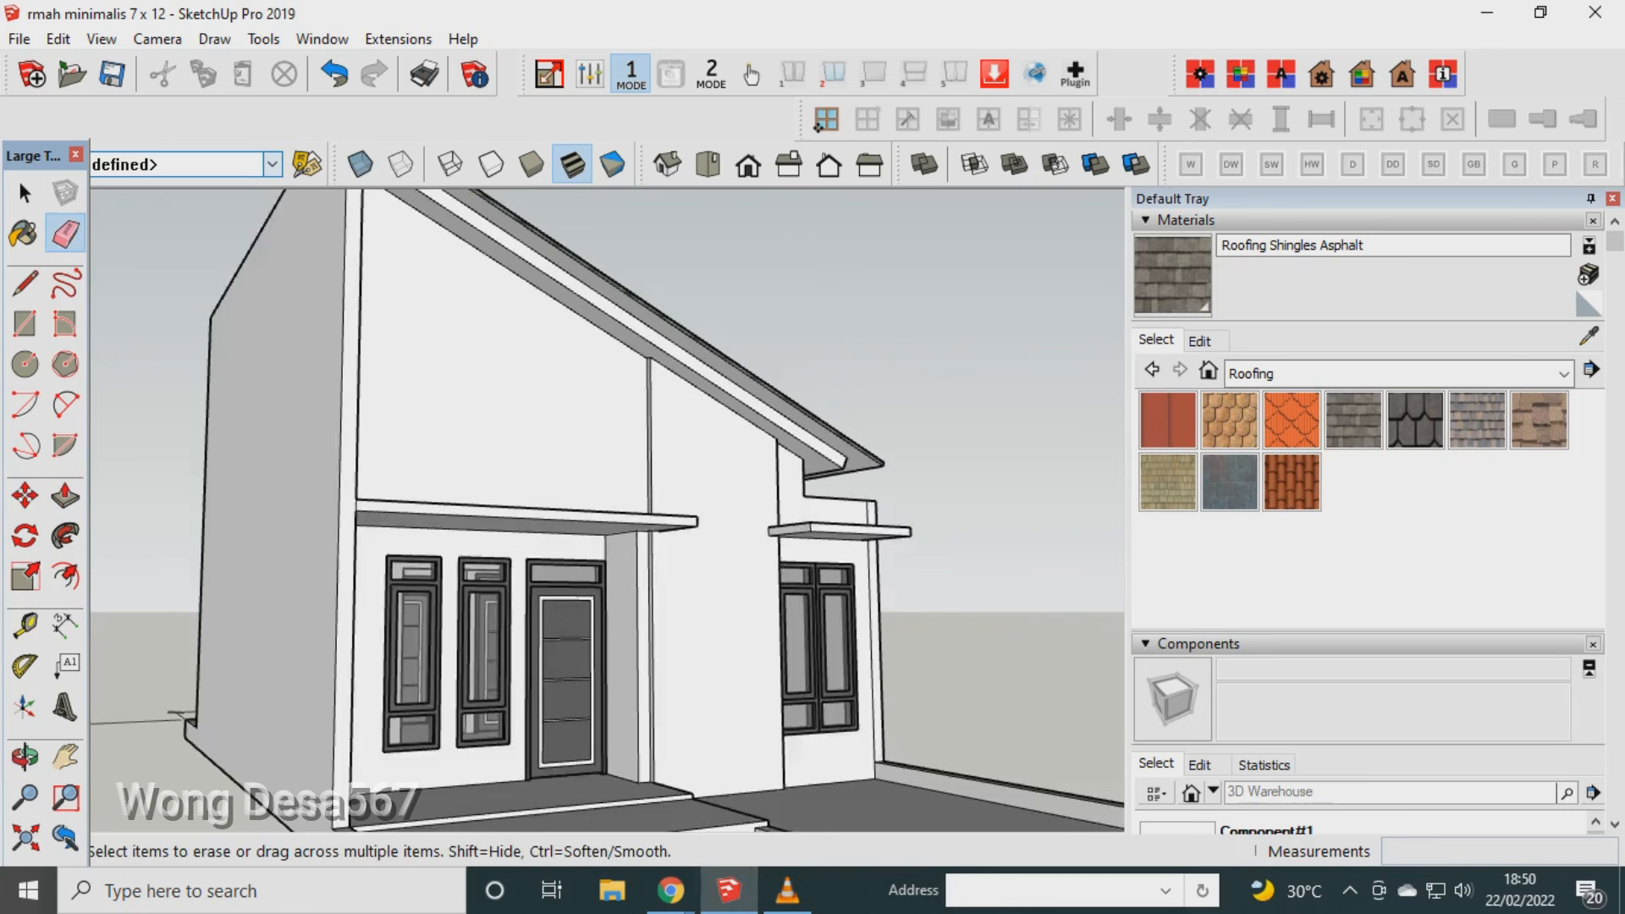
scroll(645, 652, down, 1)
middle_drag(703, 593, 351, 592)
scroll(436, 702, up, 2)
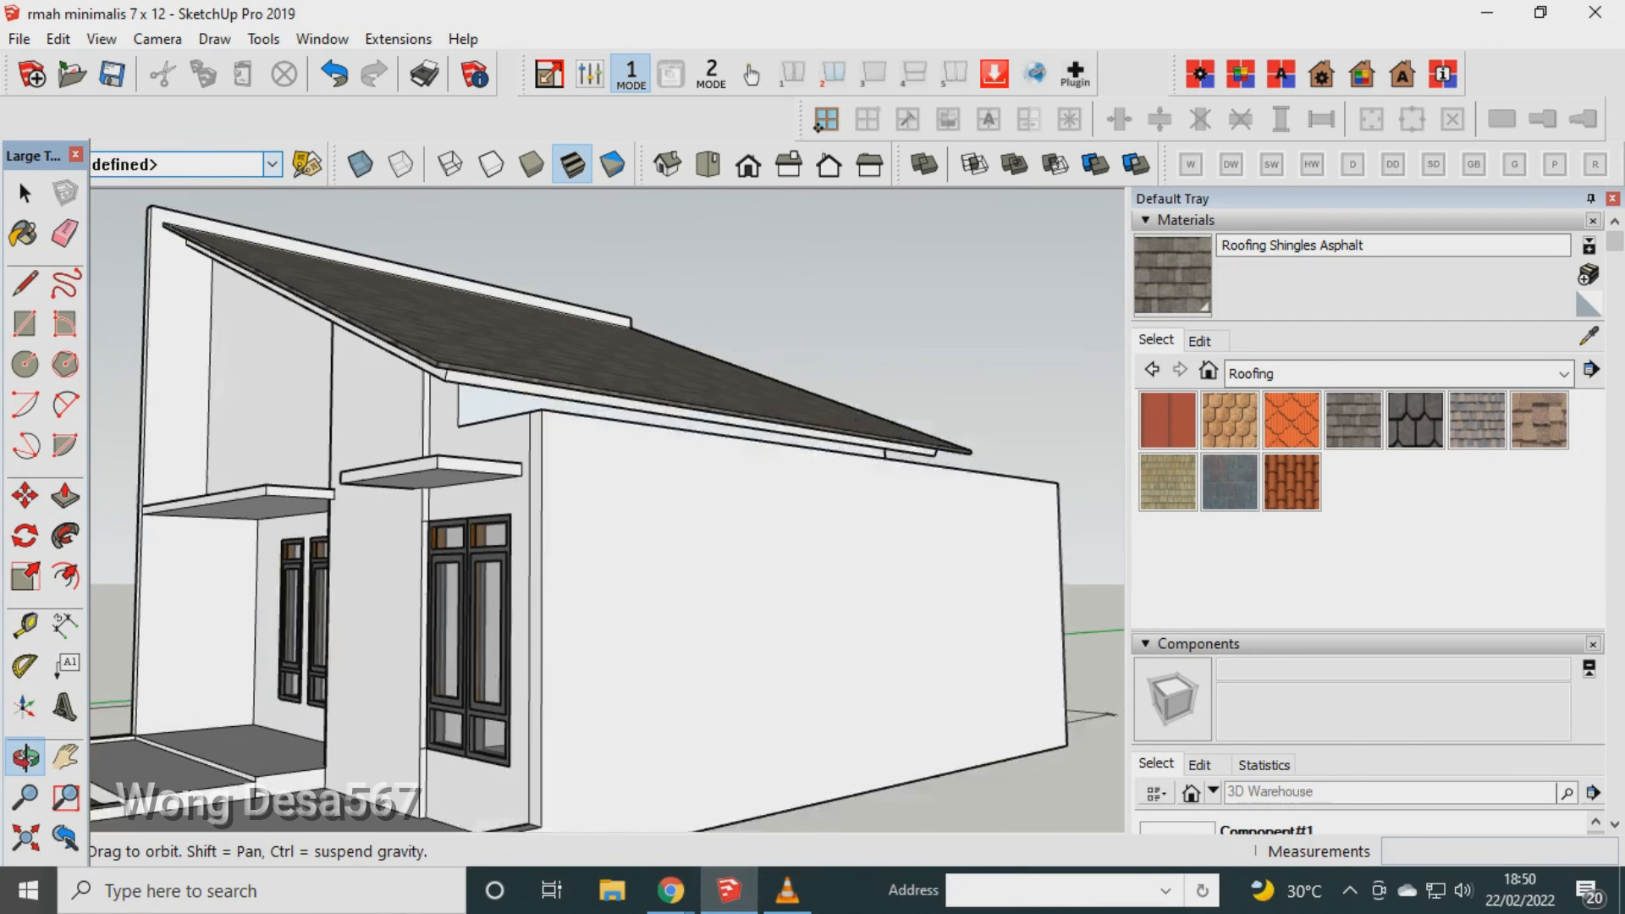
scroll(440, 702, up, 1)
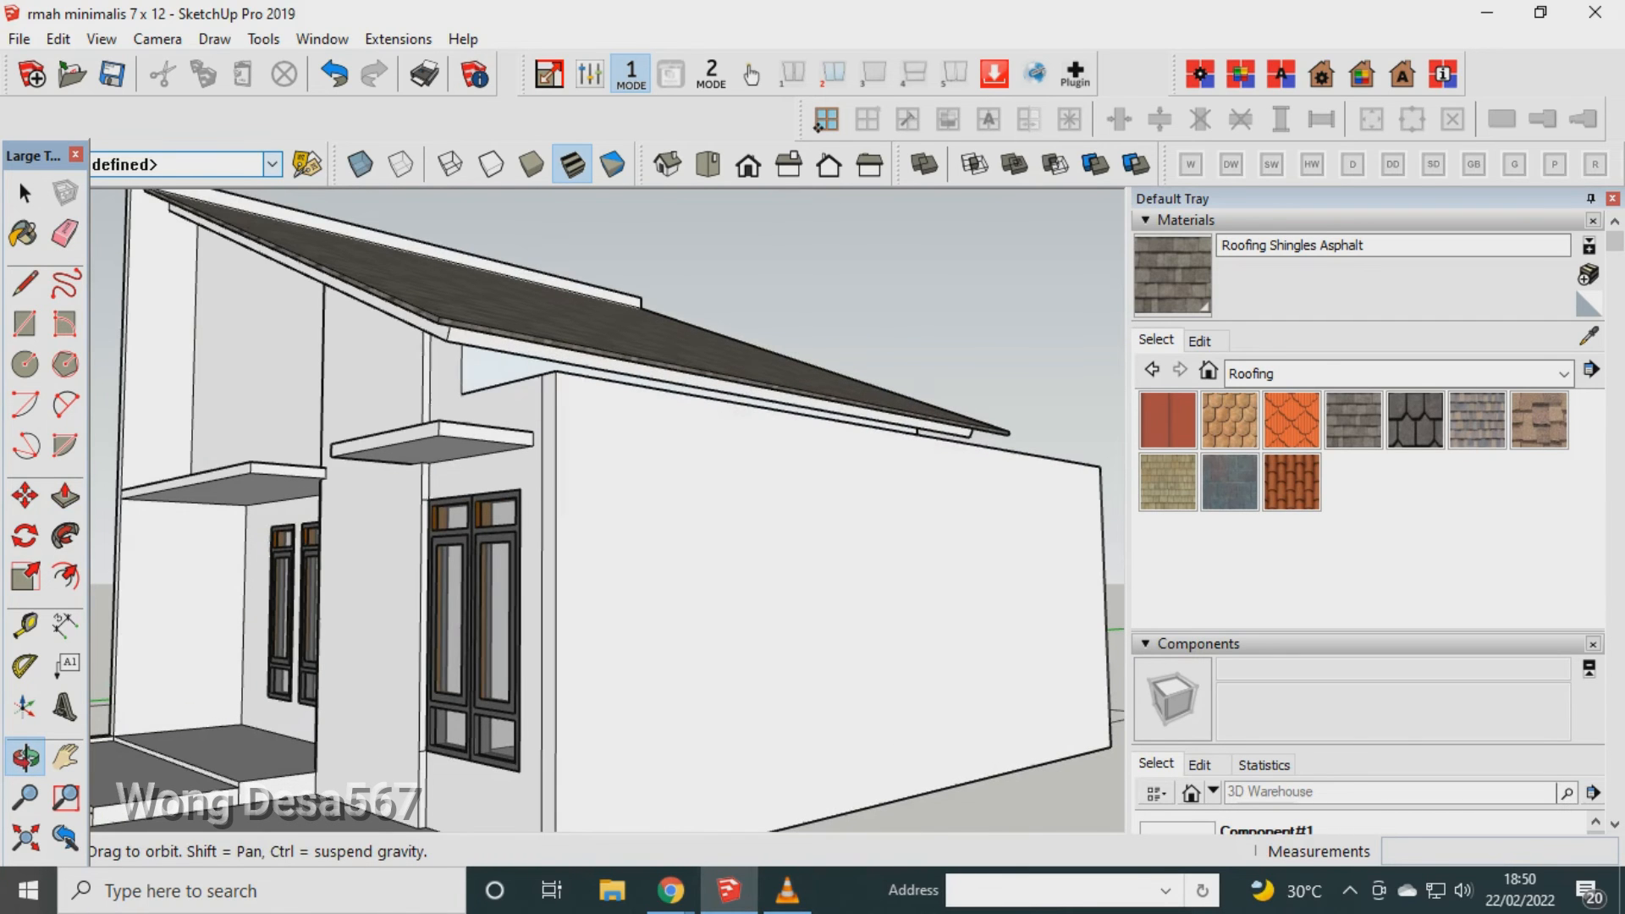